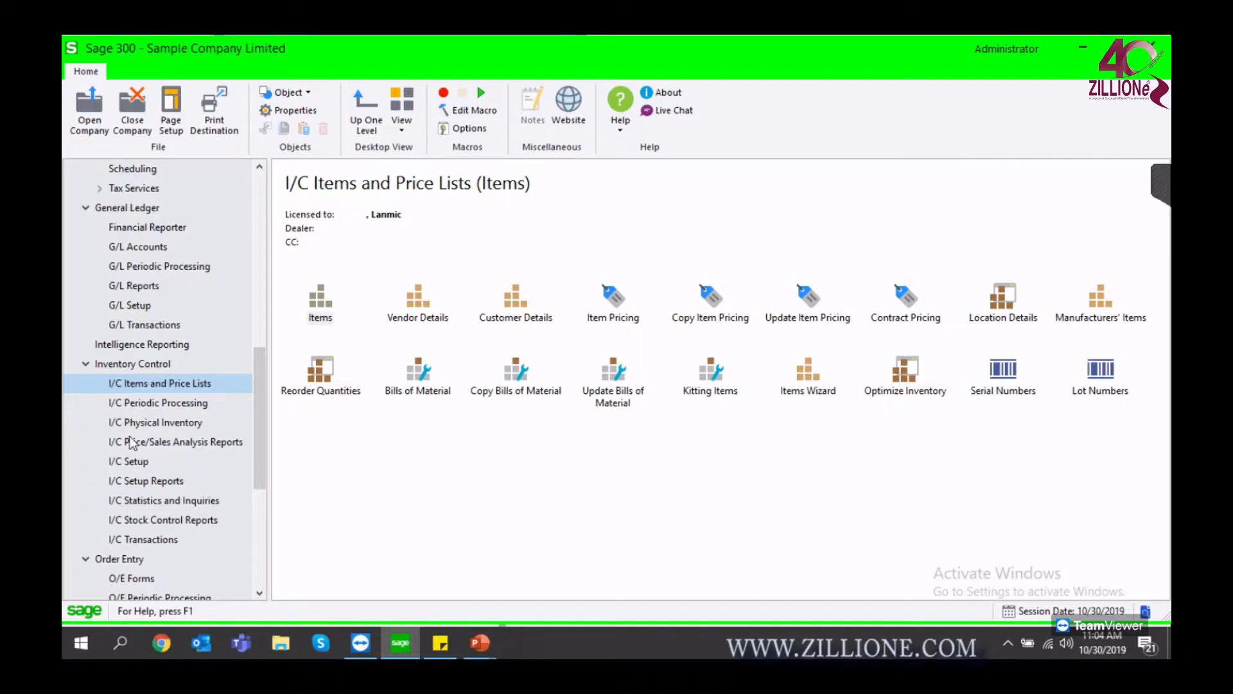
Open the Inventory Control setup options and review the processing, item segment and document numbering settings
{"action": "left_click", "coordinate": [135, 461]}
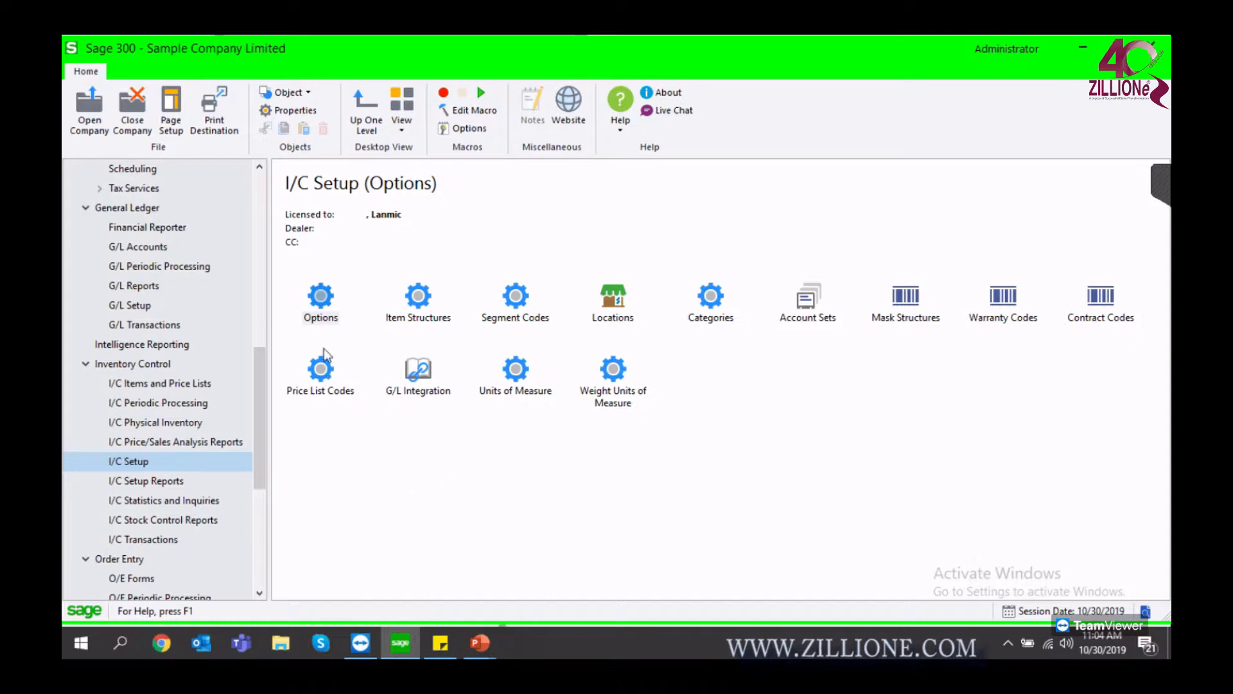
{"action": "double_click", "coordinate": [320, 298]}
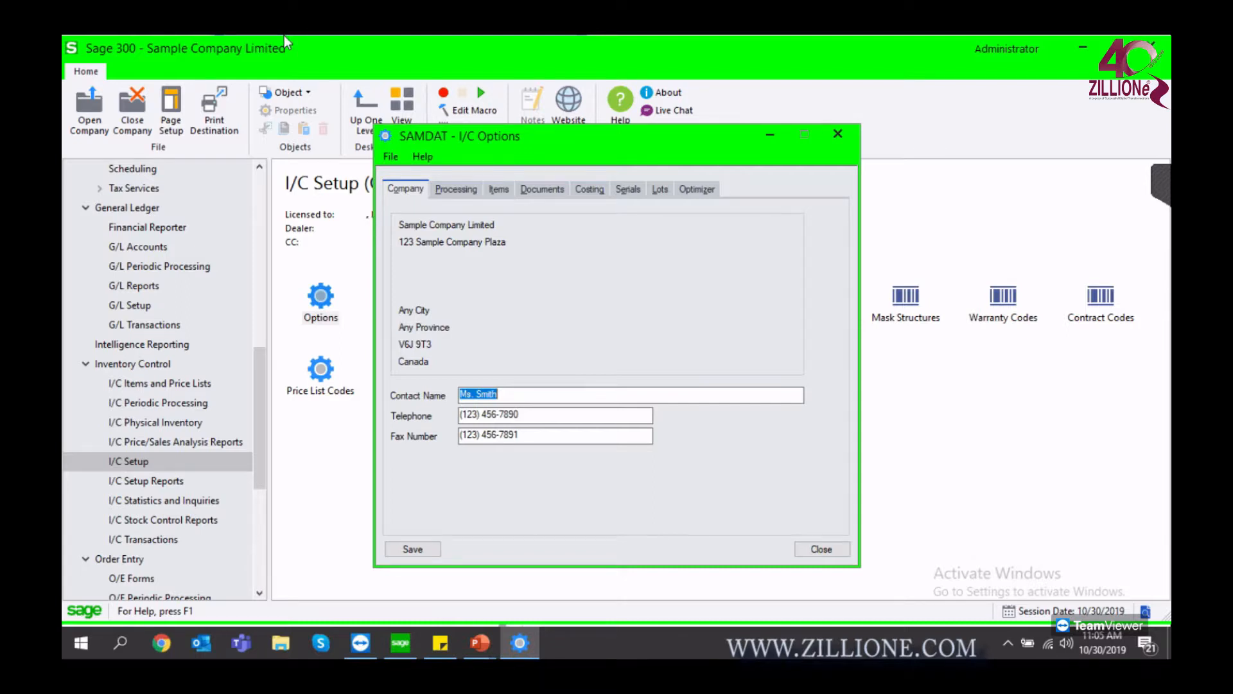
{"action": "left_click", "coordinate": [458, 190]}
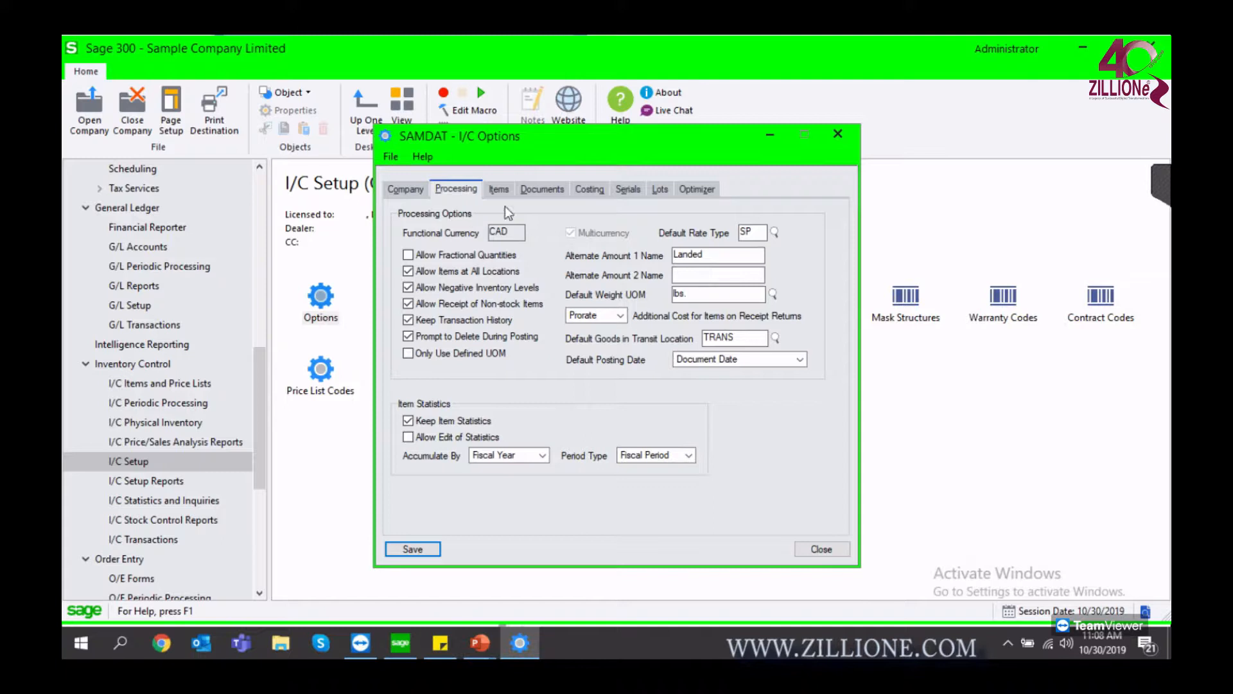
{"action": "left_click", "coordinate": [497, 190]}
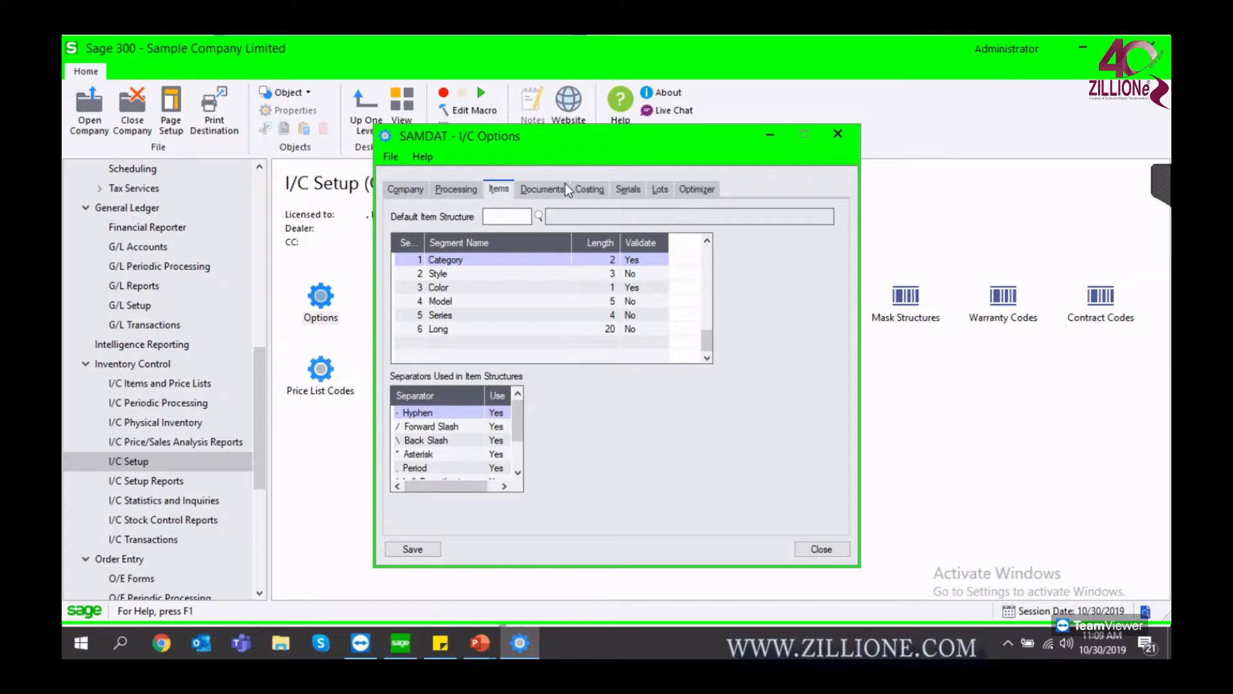
{"action": "left_click", "coordinate": [544, 190]}
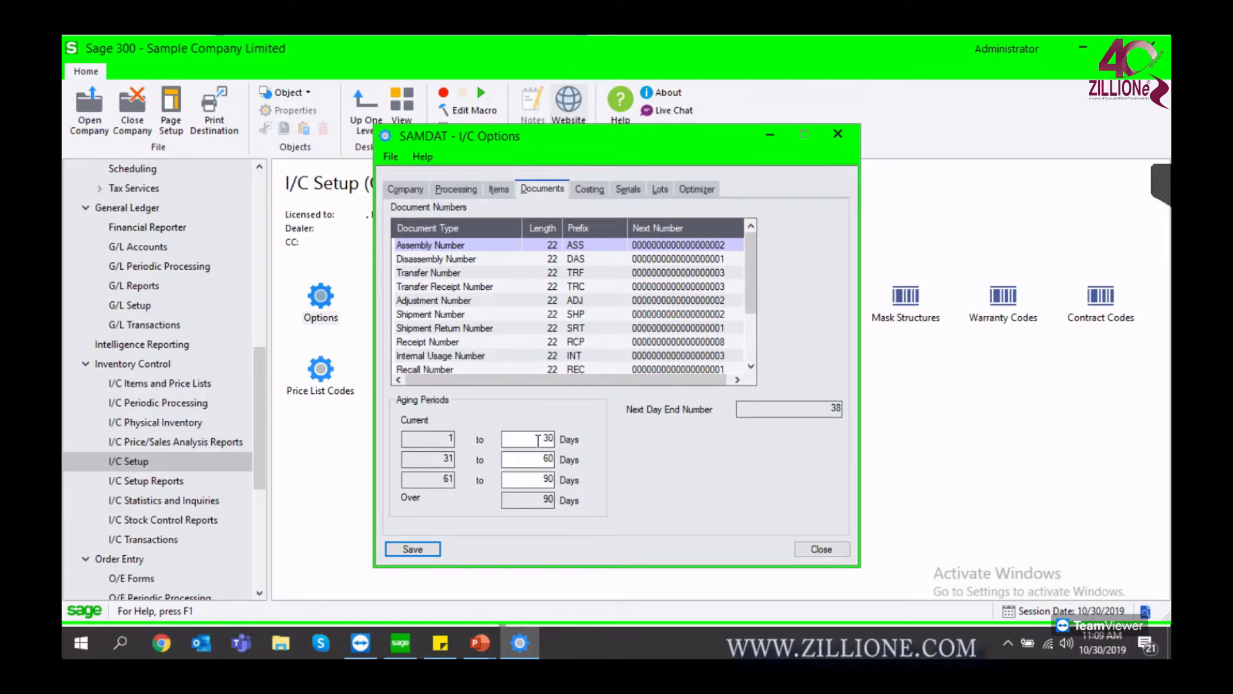
Review the costing options, including the available choices for when items are costed
{"action": "left_click", "coordinate": [586, 191]}
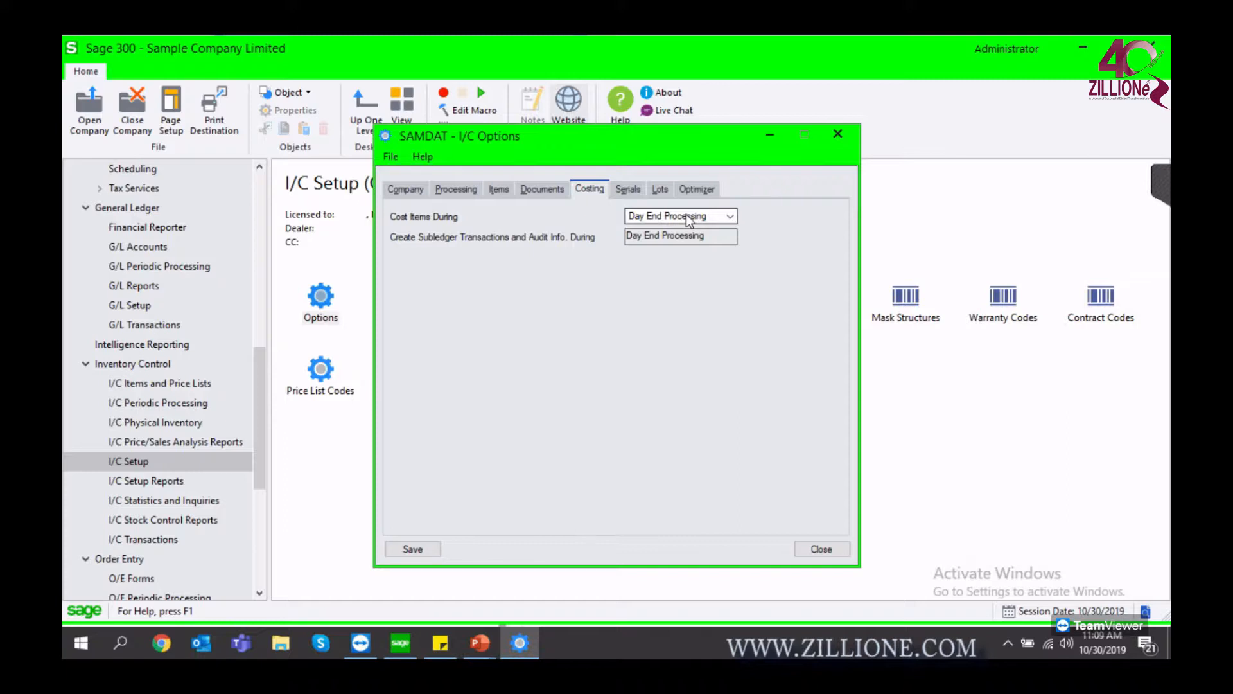
{"action": "left_click", "coordinate": [711, 216]}
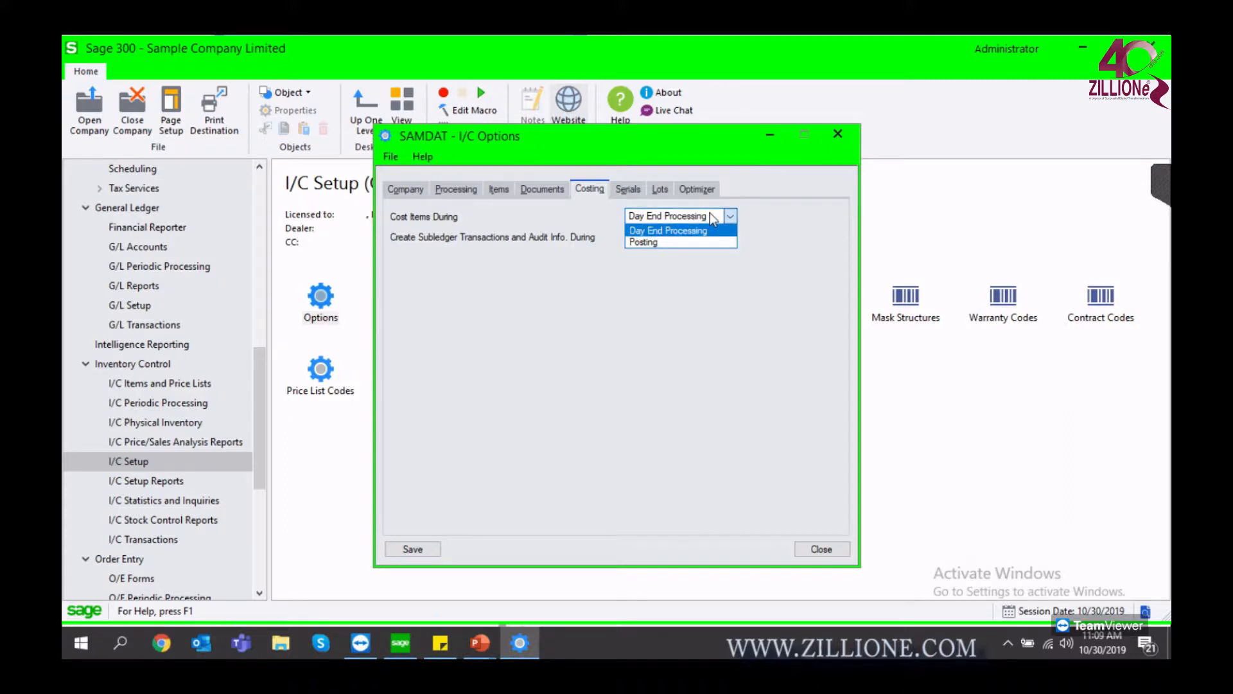
{"action": "left_click", "coordinate": [511, 212]}
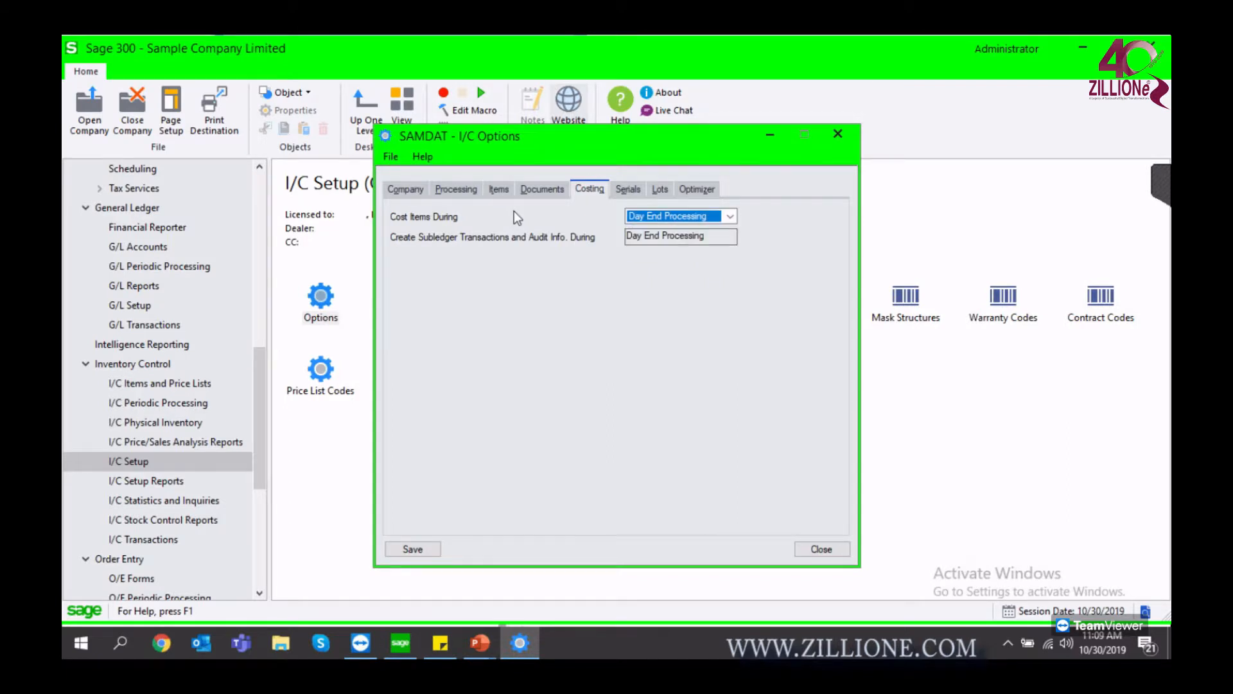
Review the serials, lots and optimizer options, revisit the processing options, and close the I/C Options window
{"action": "left_click", "coordinate": [618, 194]}
{"action": "left_click", "coordinate": [657, 191]}
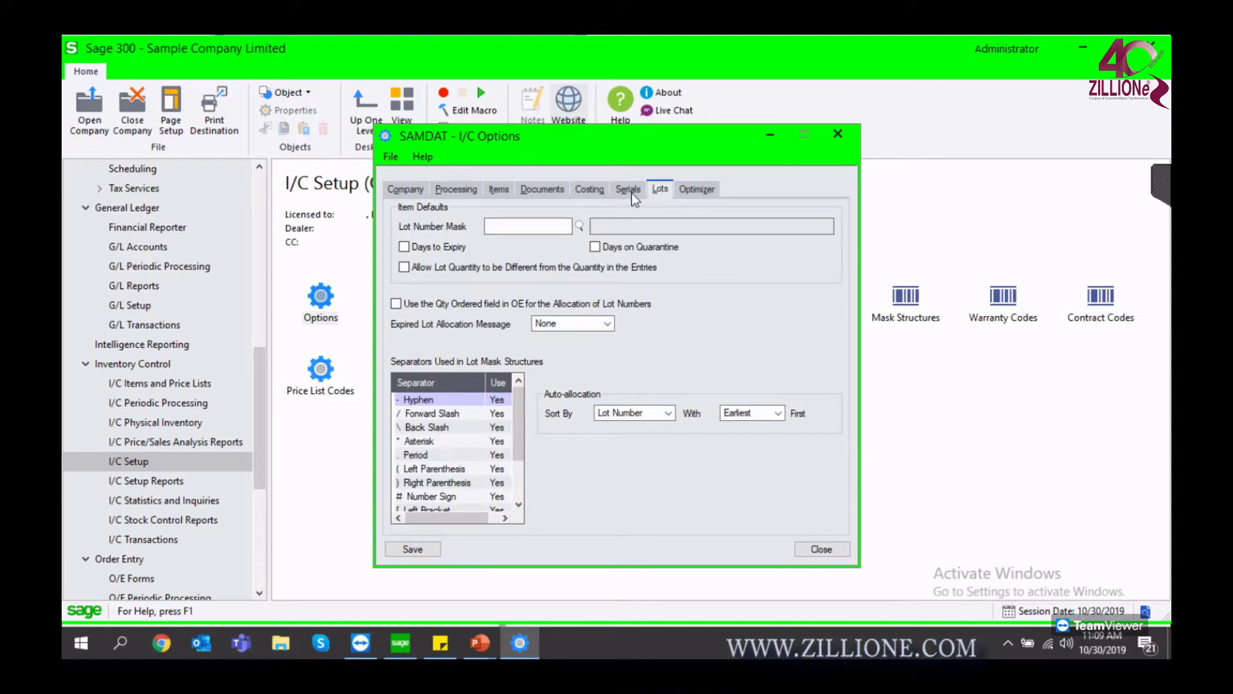
{"action": "left_click", "coordinate": [631, 187]}
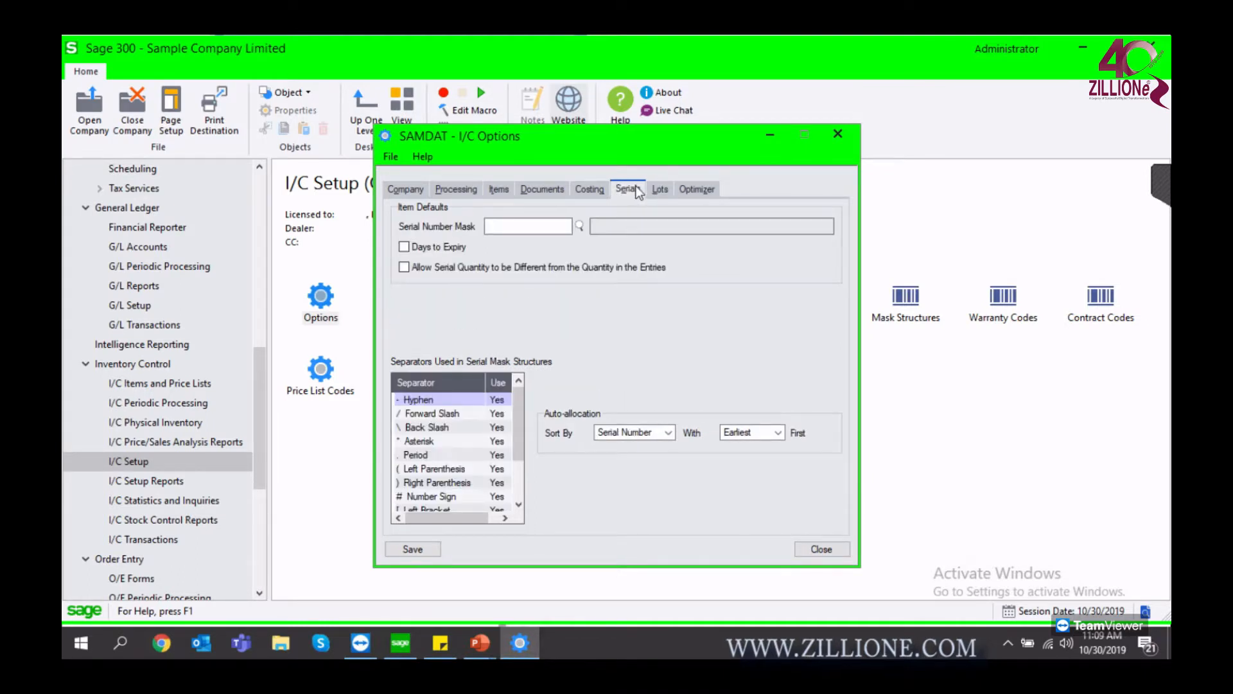
{"action": "left_click", "coordinate": [693, 189]}
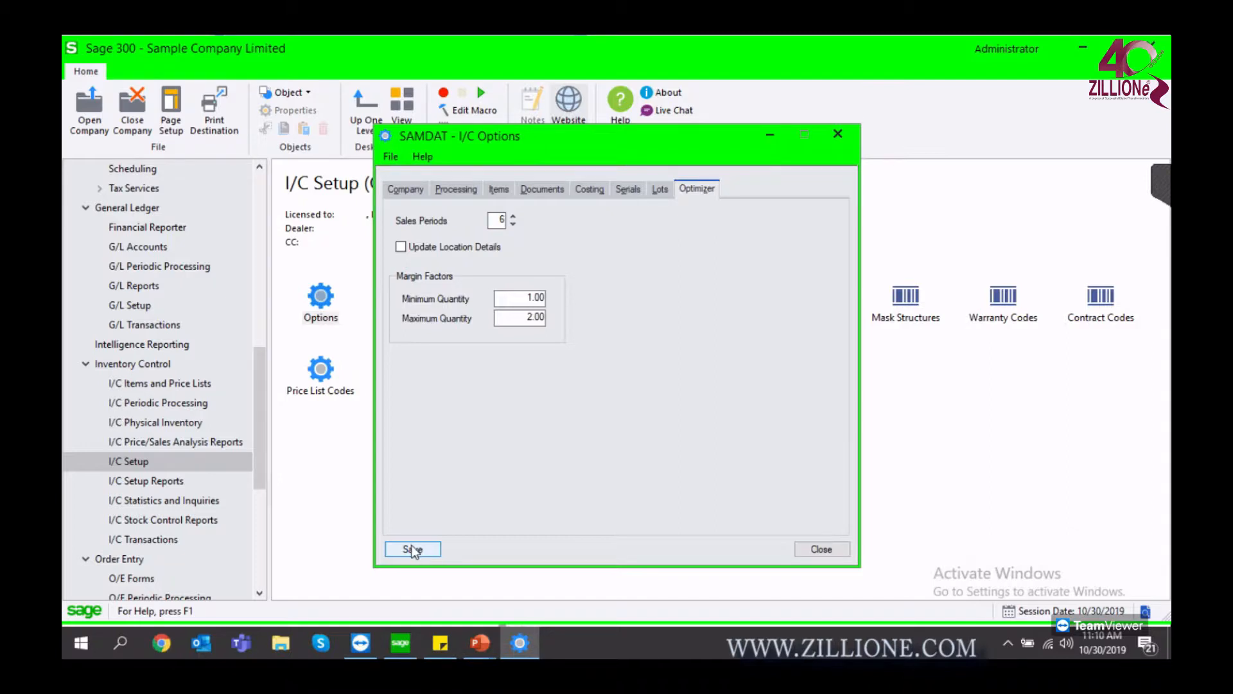
{"action": "left_click", "coordinate": [456, 189]}
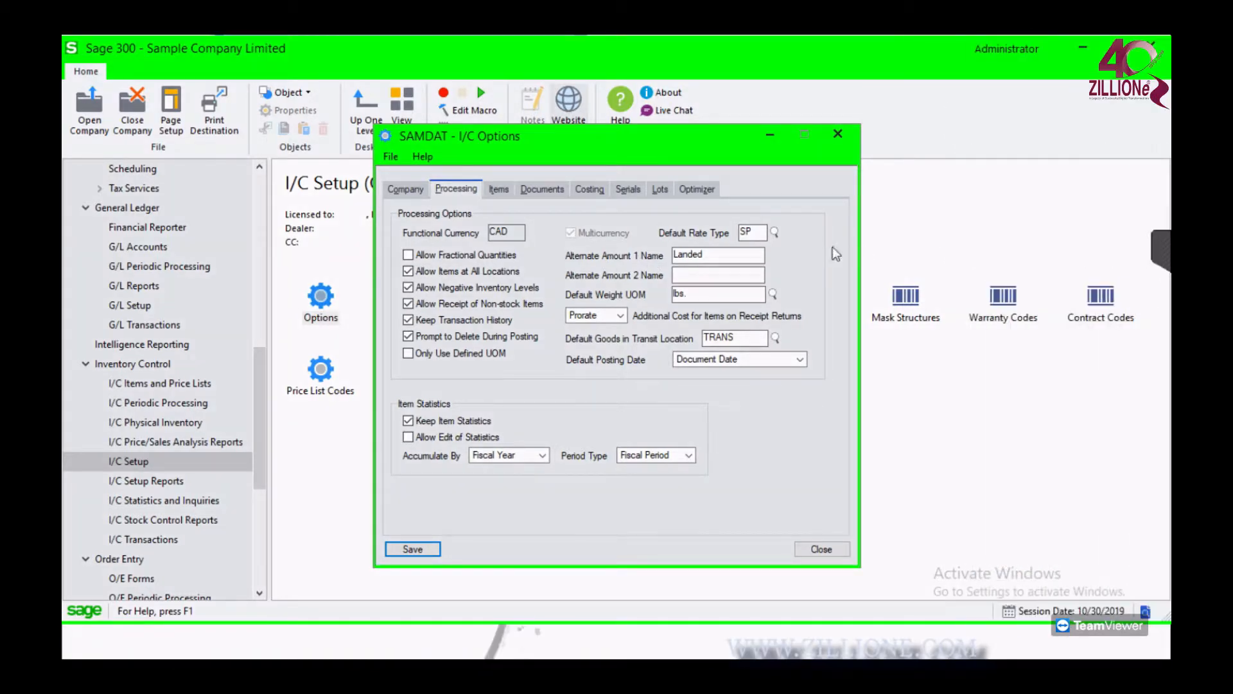
{"action": "left_click", "coordinate": [849, 142]}
Open the I/C Item Structures and look up the COLSAM structure with the finder
{"action": "double_click", "coordinate": [420, 297]}
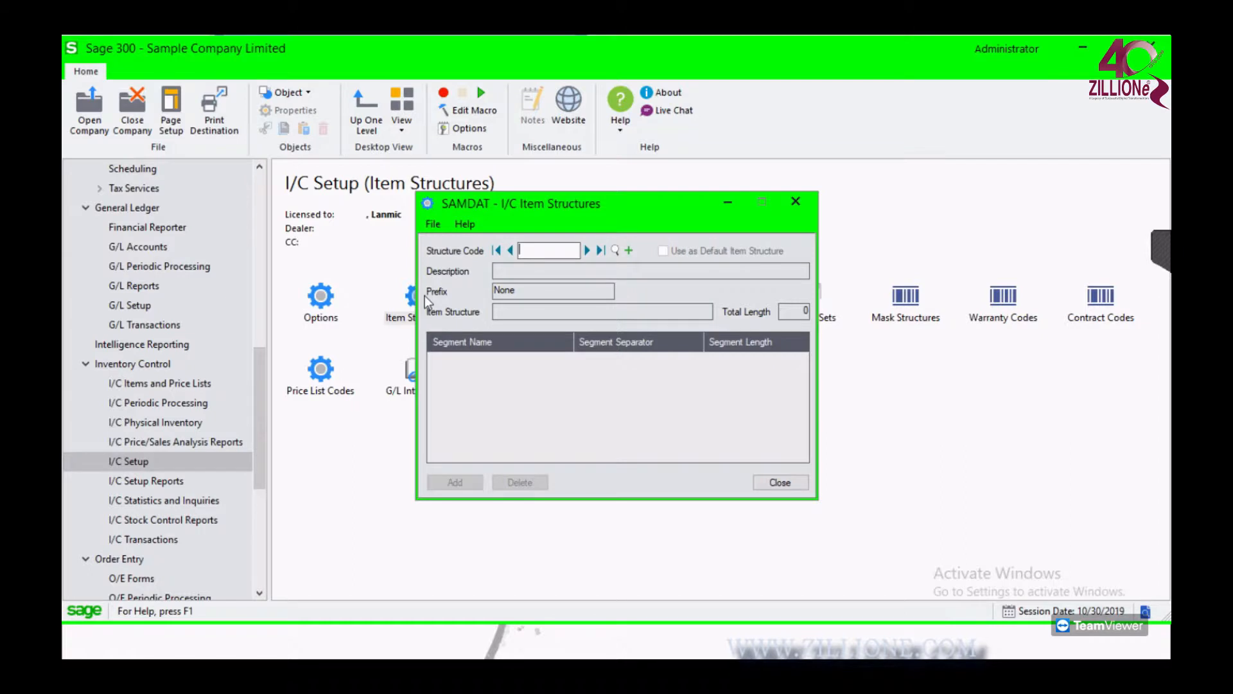
{"action": "left_click", "coordinate": [616, 250]}
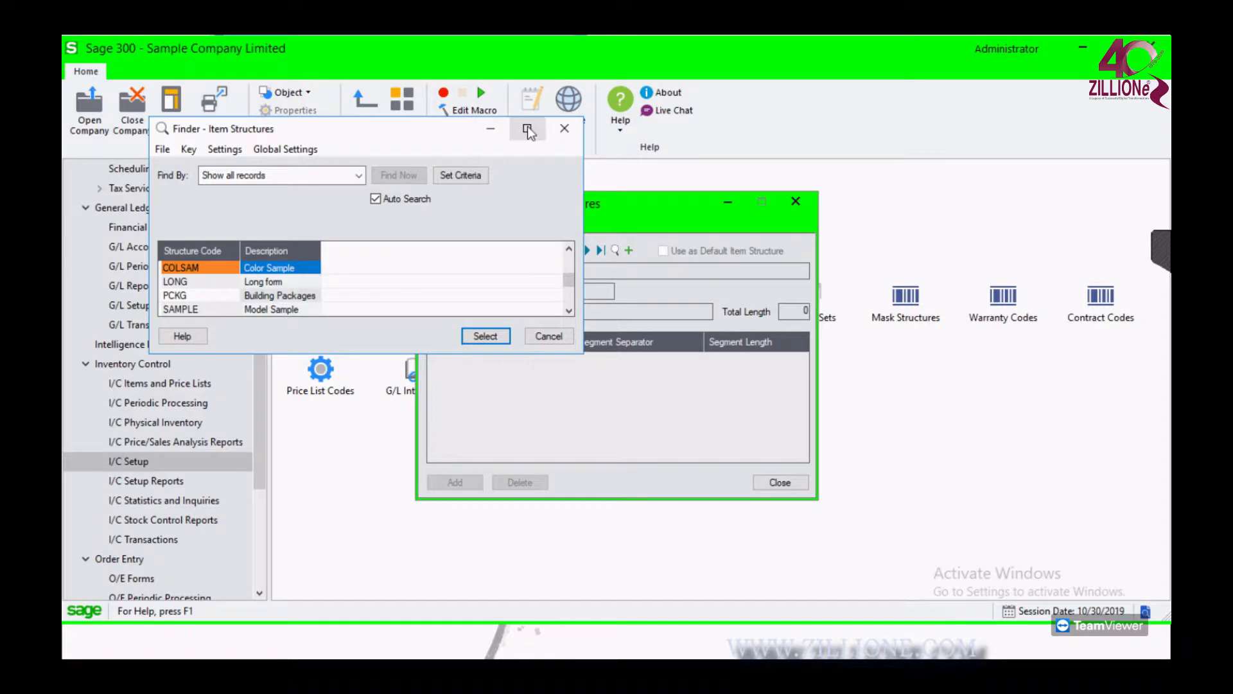
{"action": "double_click", "coordinate": [221, 276]}
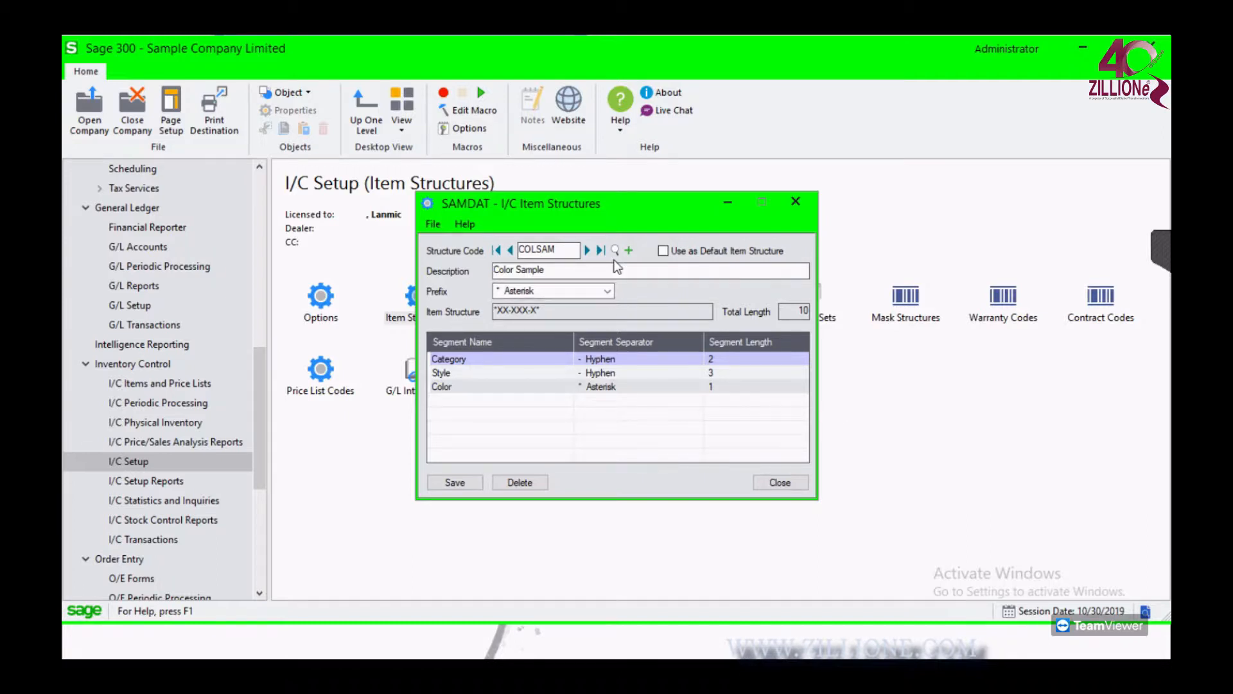
Browse forward through the item structures to PCKG and select its Category segment
{"action": "left_click", "coordinate": [587, 251]}
{"action": "left_click", "coordinate": [587, 251]}
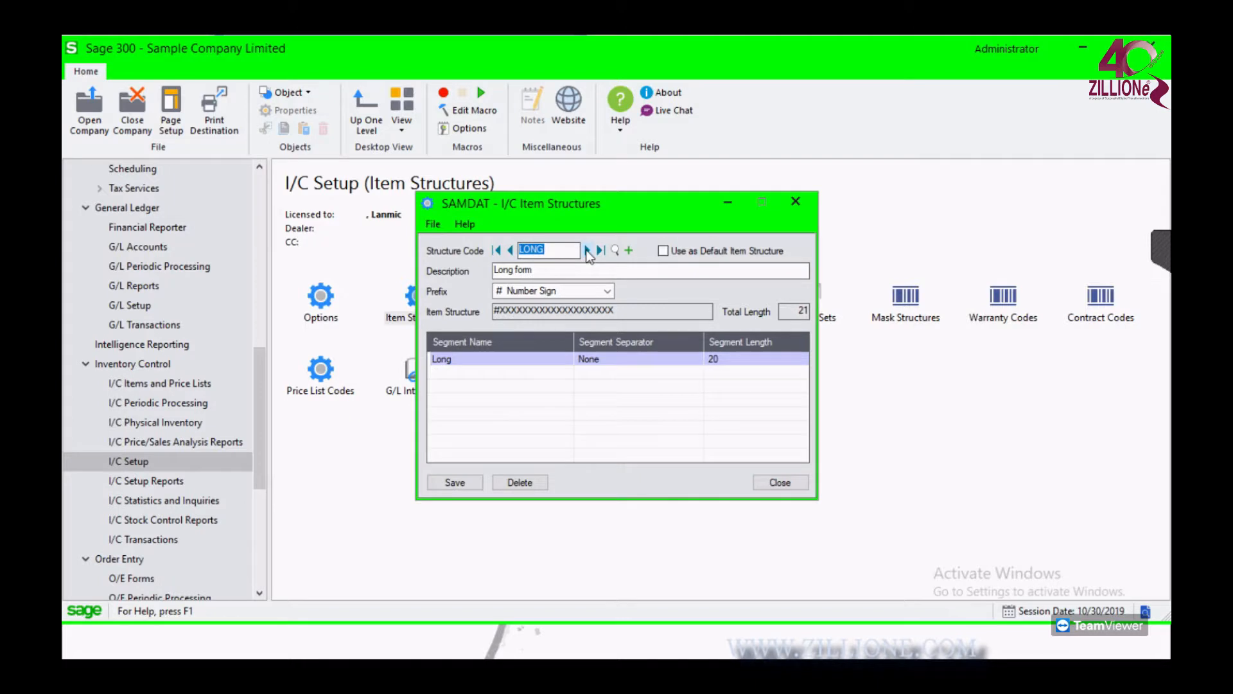
{"action": "left_click", "coordinate": [587, 251]}
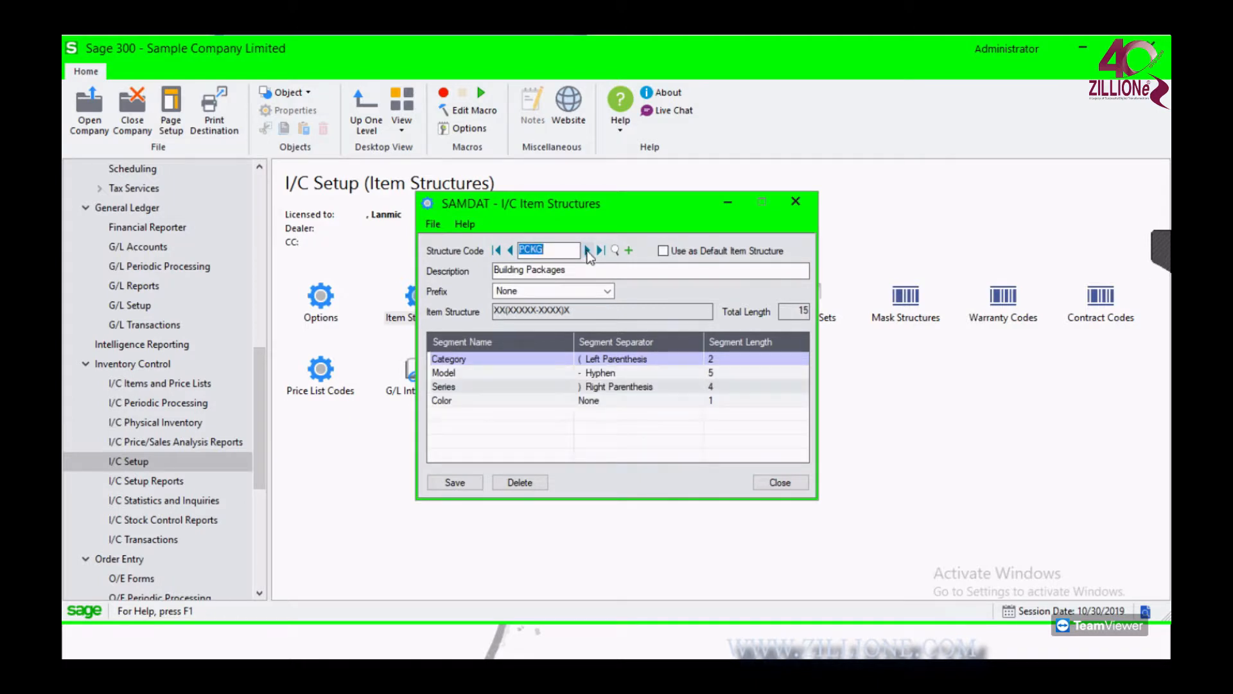
{"action": "left_click", "coordinate": [514, 364]}
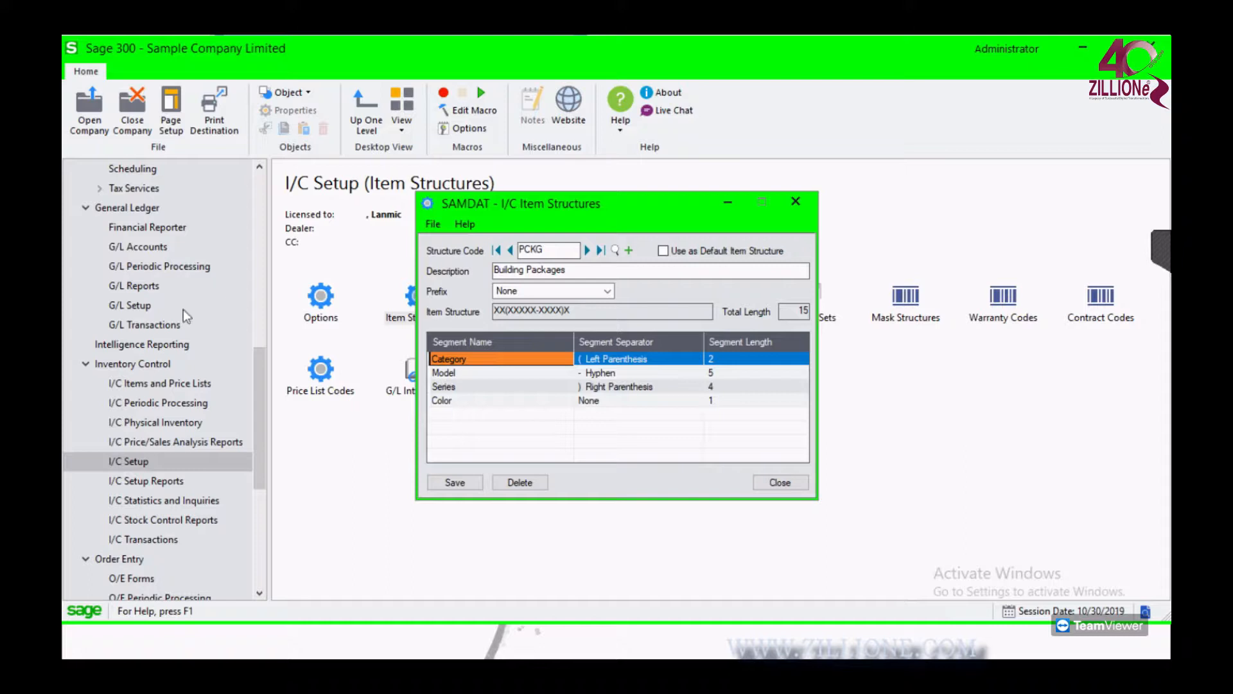
Reopen the I/C Options to check the document numbers and the item segments with their separators, and close the window
{"action": "left_click", "coordinate": [313, 303]}
{"action": "double_click", "coordinate": [310, 302]}
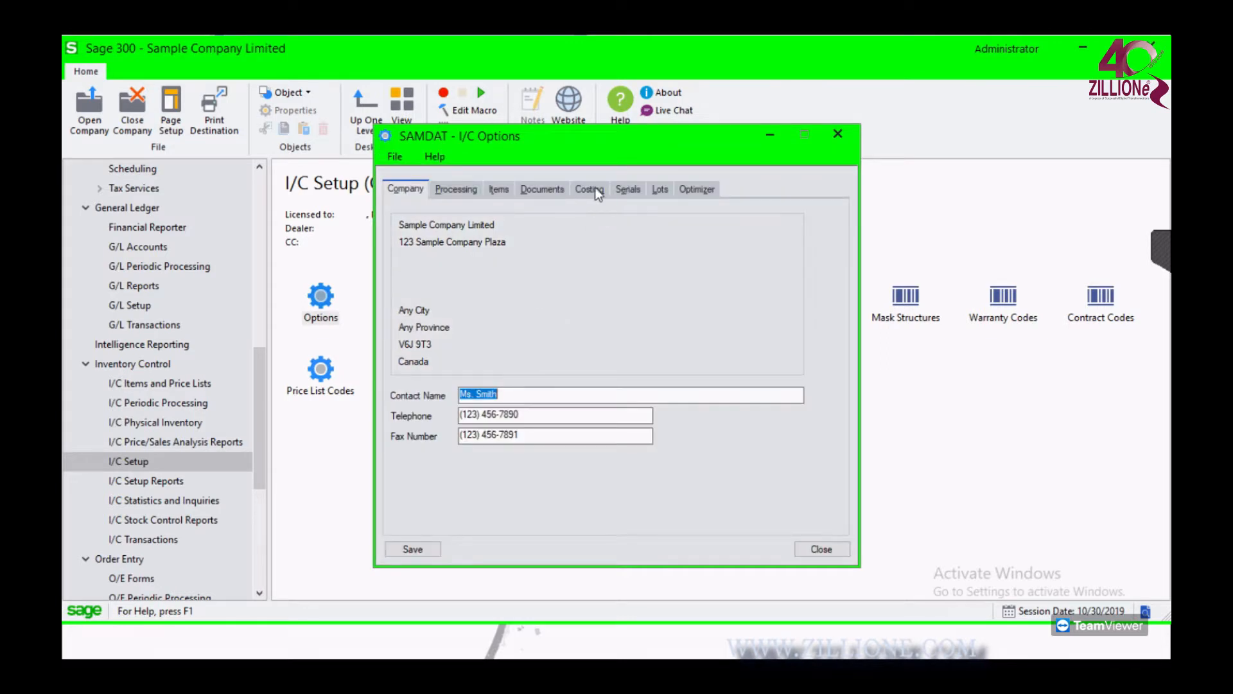
{"action": "left_click", "coordinate": [543, 188]}
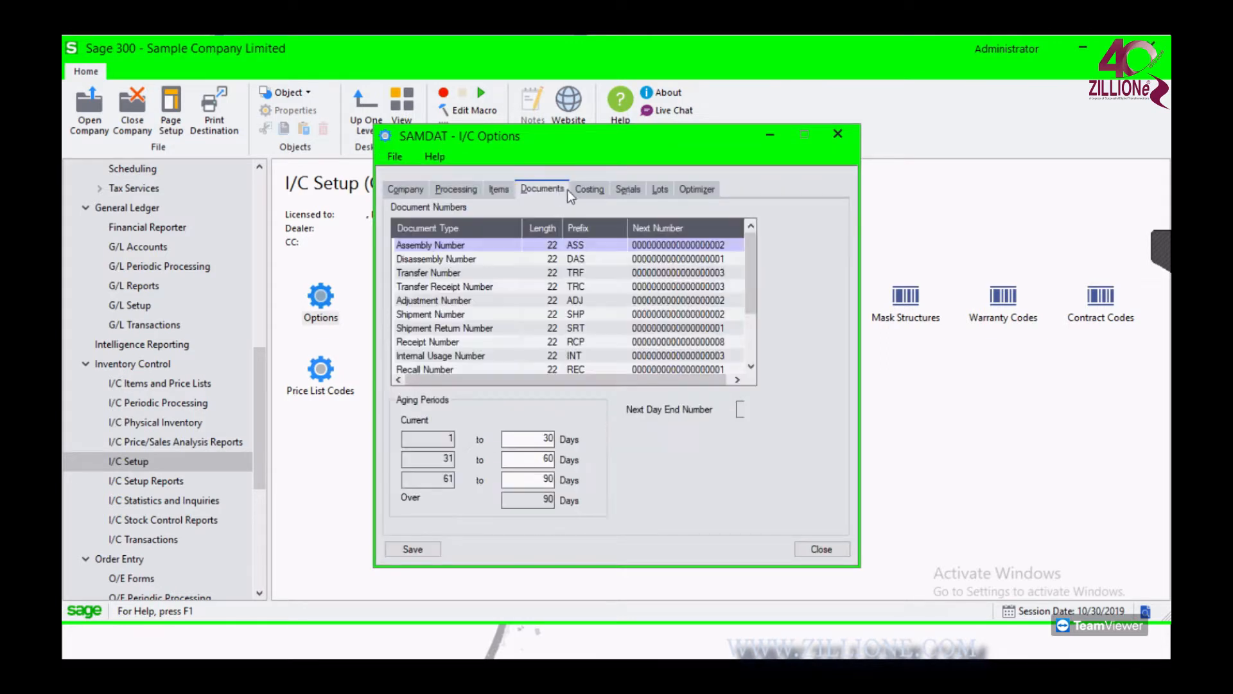
{"action": "left_click", "coordinate": [498, 189]}
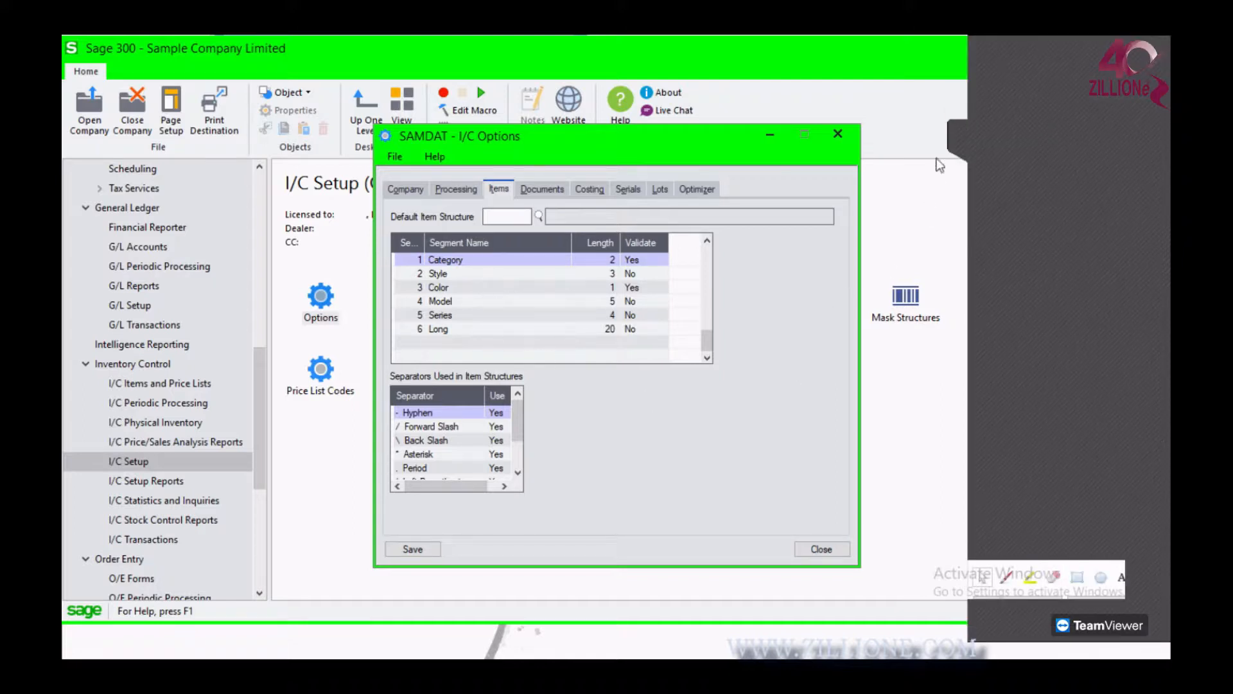
{"action": "left_click", "coordinate": [967, 146]}
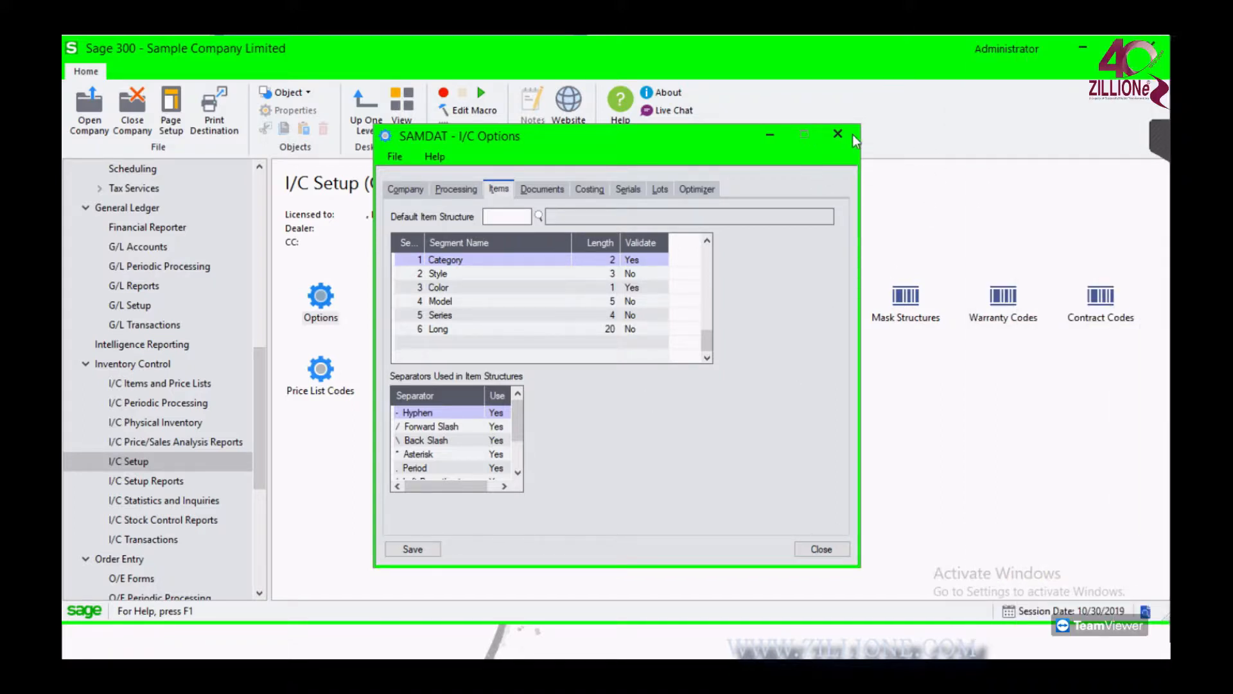
{"action": "left_click", "coordinate": [847, 138]}
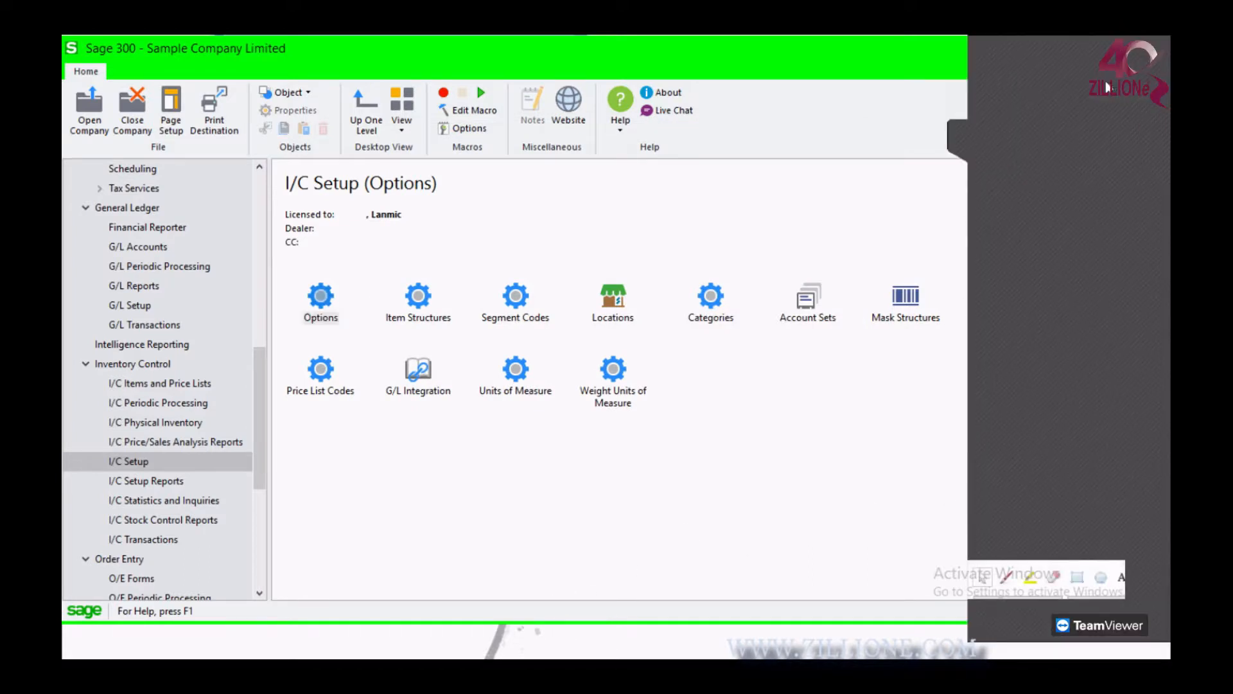
{"action": "left_click", "coordinate": [967, 142]}
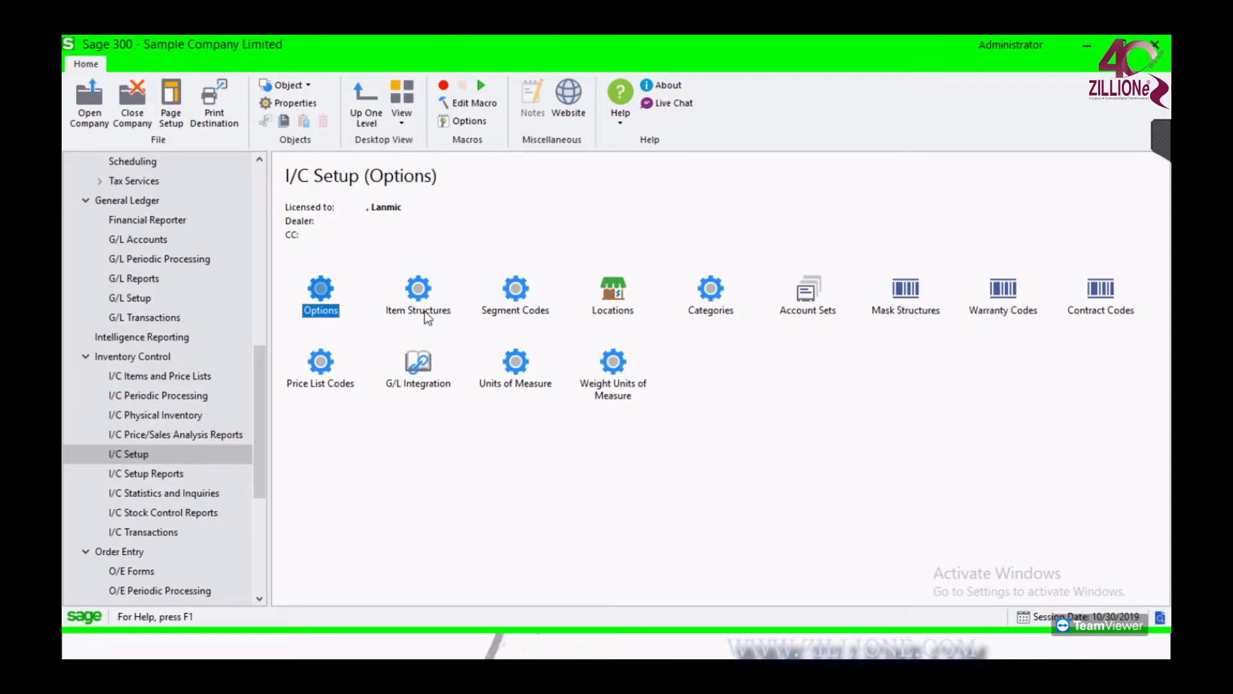
Return to the PCKG item structure, examine the Category segment's separator, and close the Item Structures window
{"action": "double_click", "coordinate": [424, 311]}
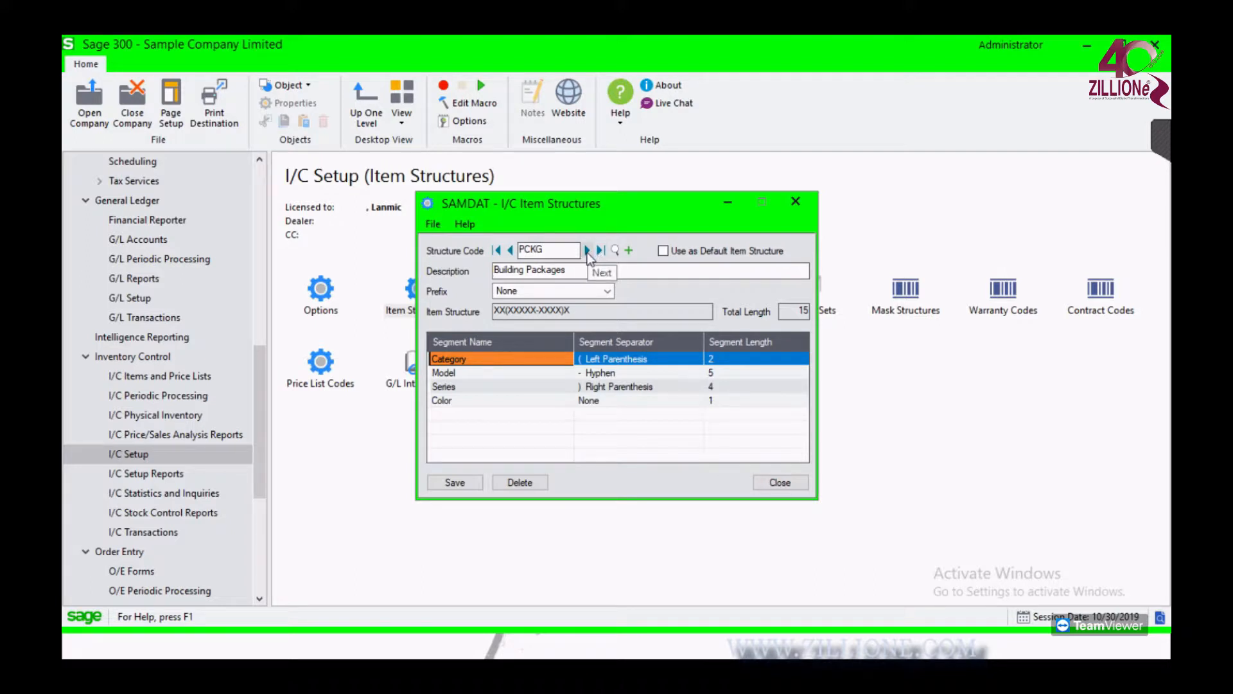
{"action": "left_click", "coordinate": [627, 359]}
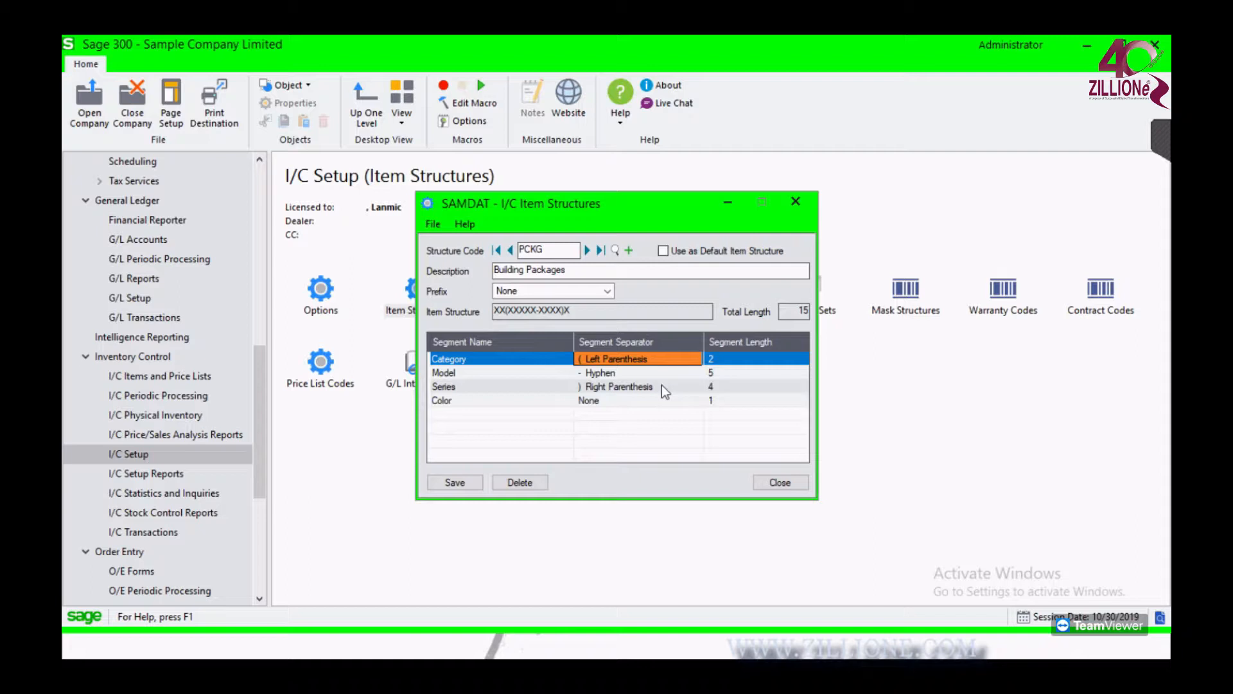
{"action": "left_click", "coordinate": [796, 202]}
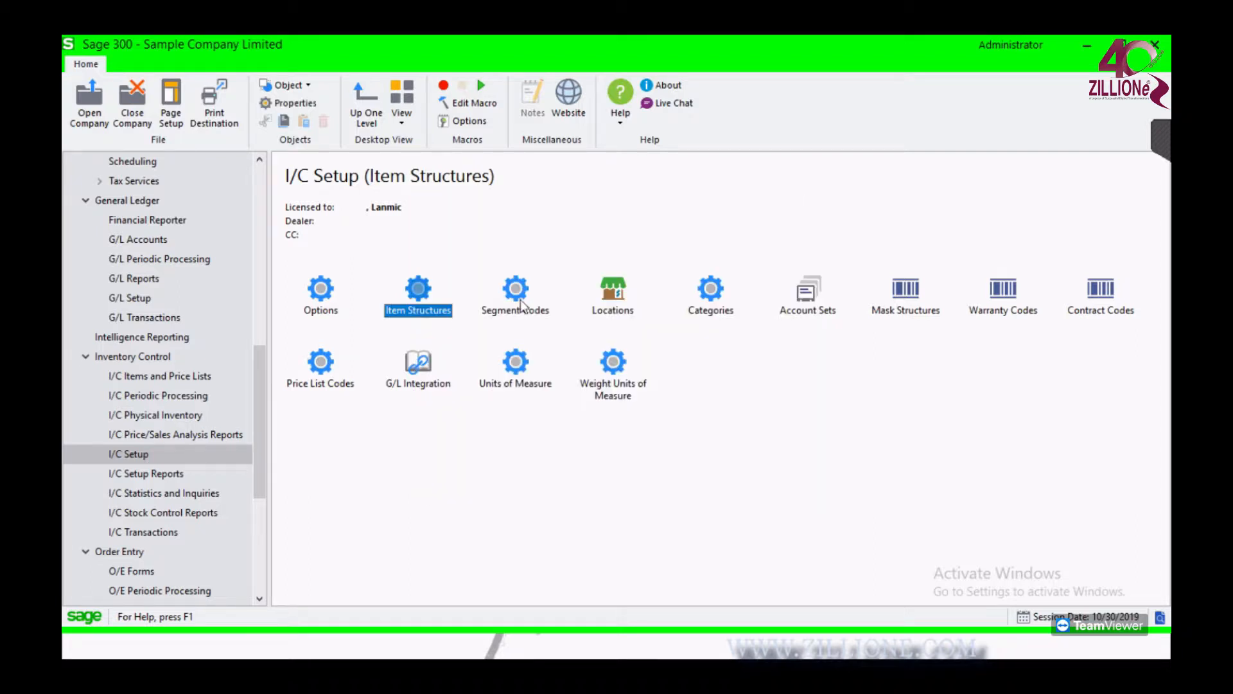
Open the I/C Segment Codes and view the codes for the Style and Color segments
{"action": "double_click", "coordinate": [521, 299]}
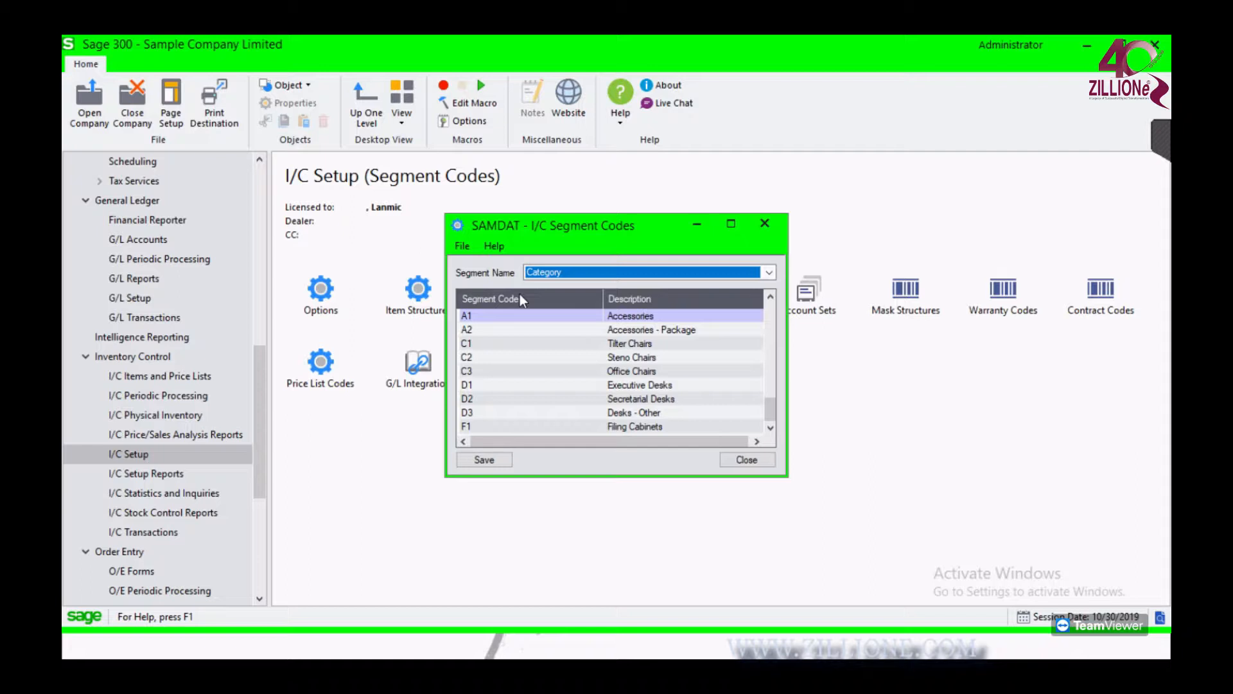
{"action": "left_click", "coordinate": [603, 274]}
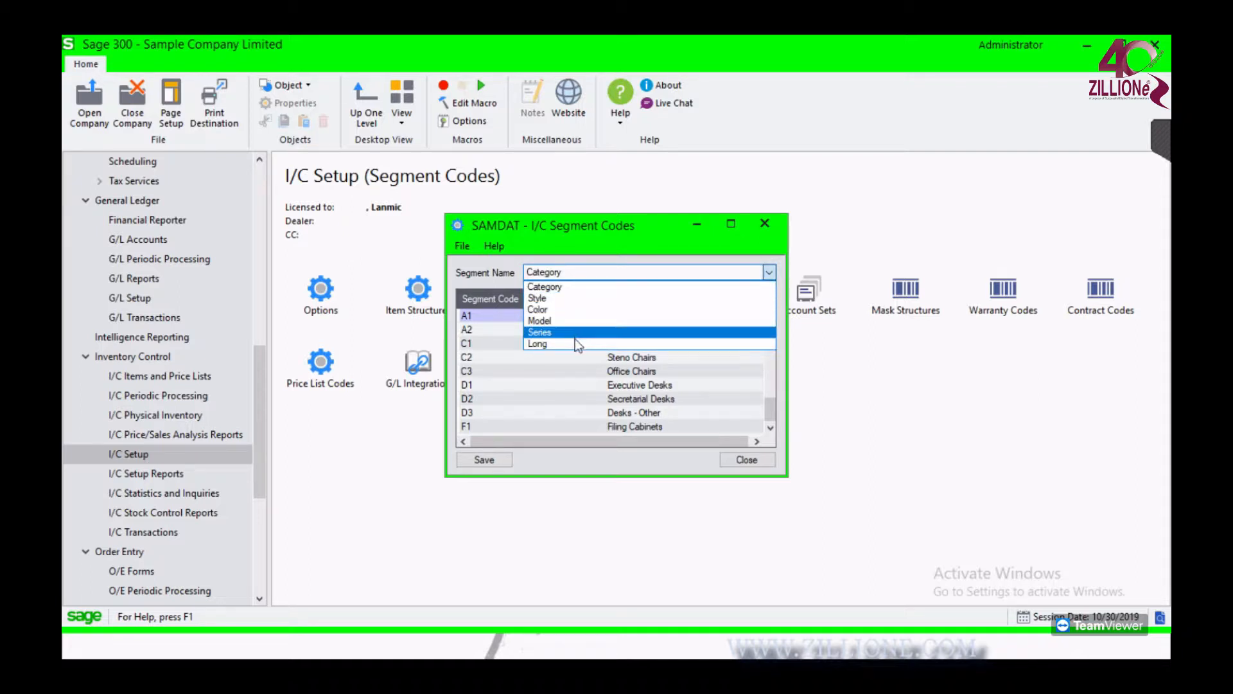
{"action": "left_click", "coordinate": [570, 299]}
{"action": "left_click", "coordinate": [587, 273]}
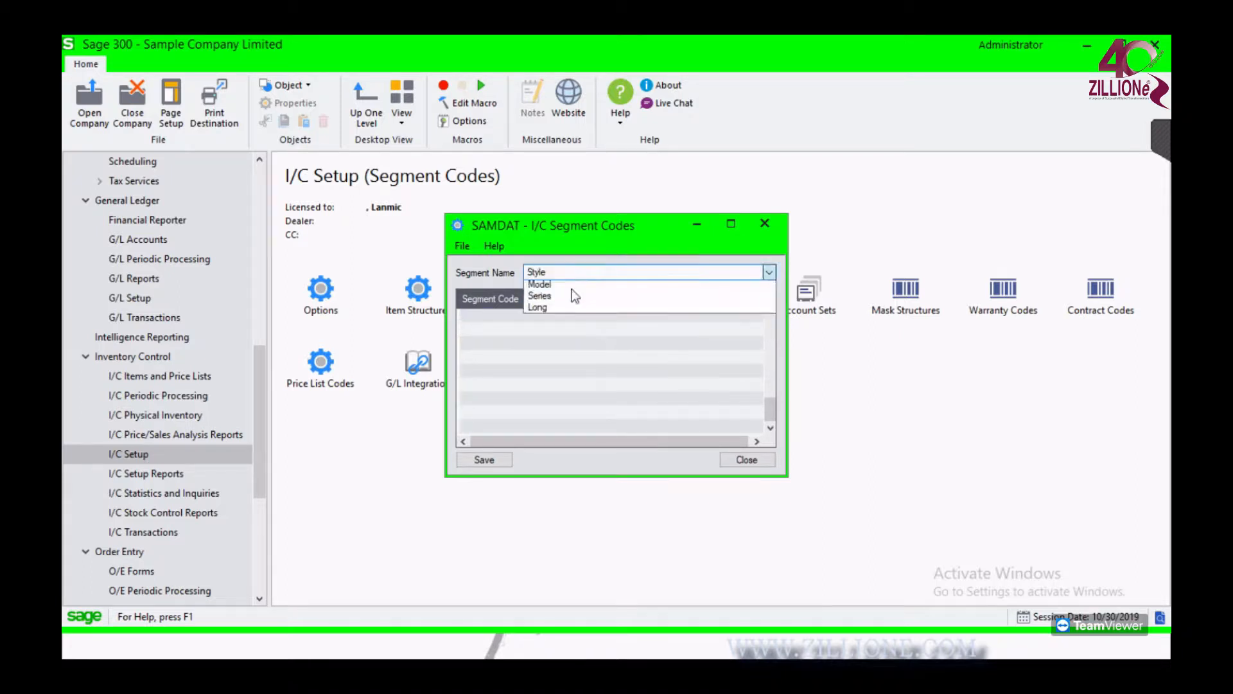
{"action": "left_click", "coordinate": [560, 301]}
{"action": "left_click", "coordinate": [587, 273]}
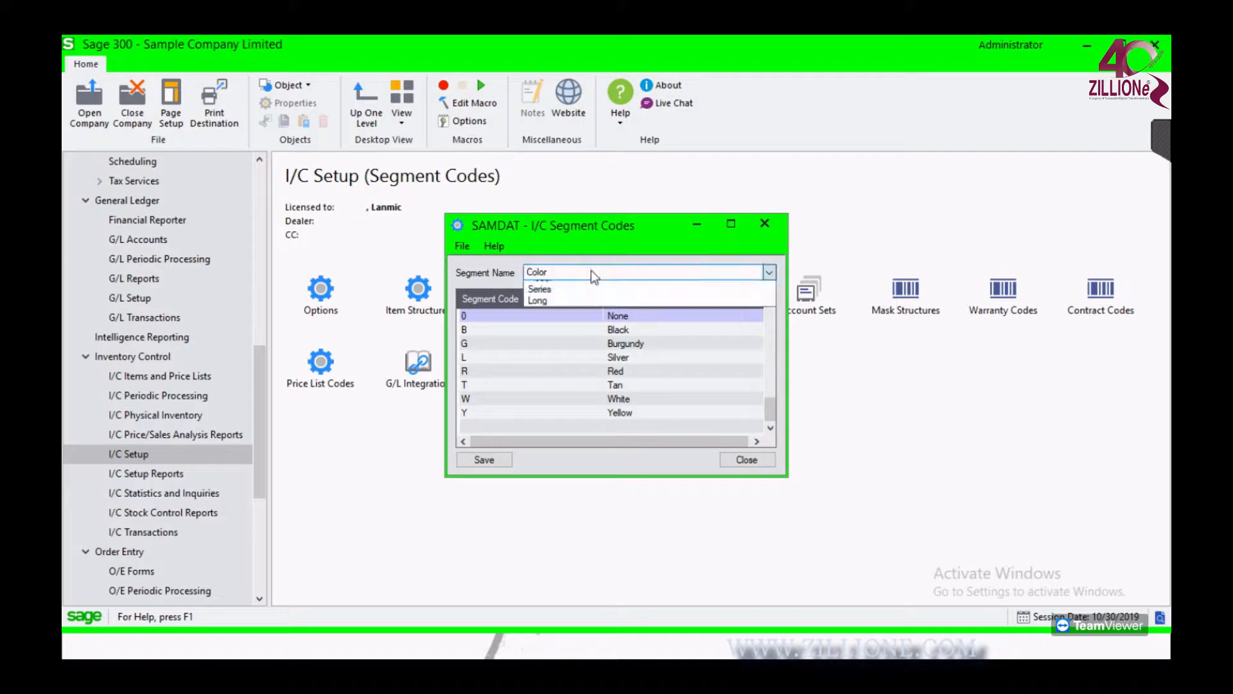
View the segment codes defined for the Model and Series segments
{"action": "left_click", "coordinate": [569, 328]}
{"action": "left_click", "coordinate": [622, 273]}
{"action": "left_click", "coordinate": [563, 328]}
{"action": "left_click", "coordinate": [578, 277]}
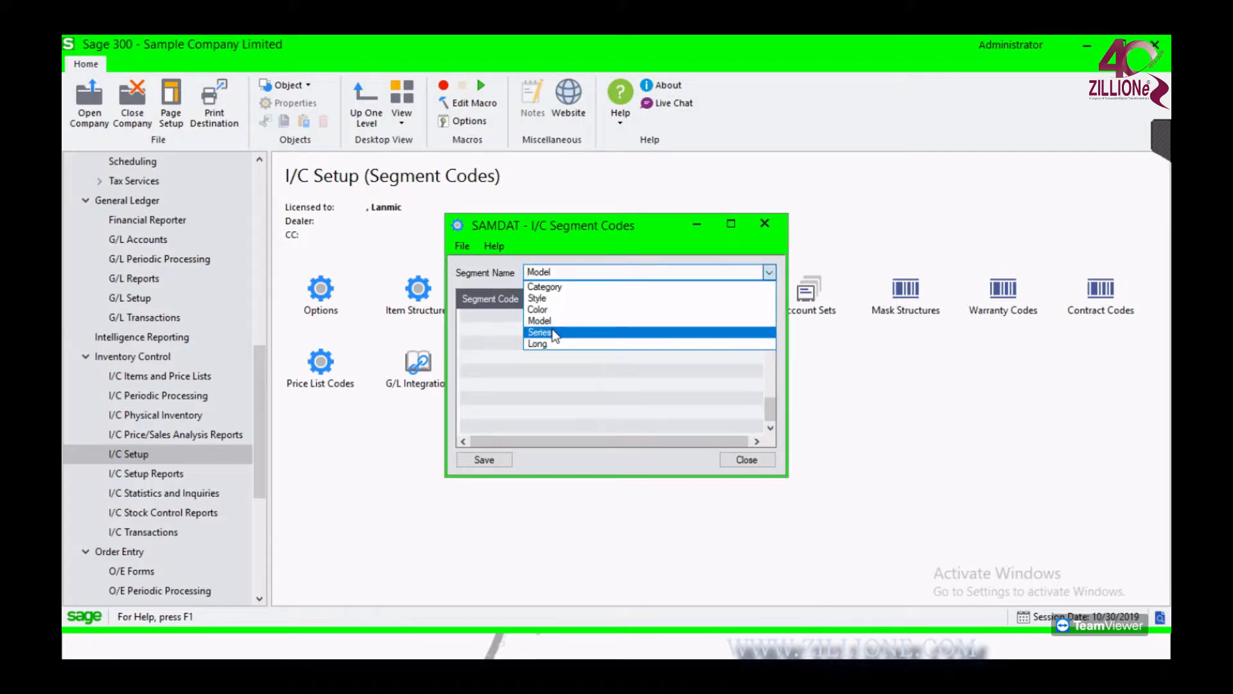
{"action": "left_click", "coordinate": [556, 325]}
{"action": "left_click", "coordinate": [581, 273]}
{"action": "left_click", "coordinate": [539, 332]}
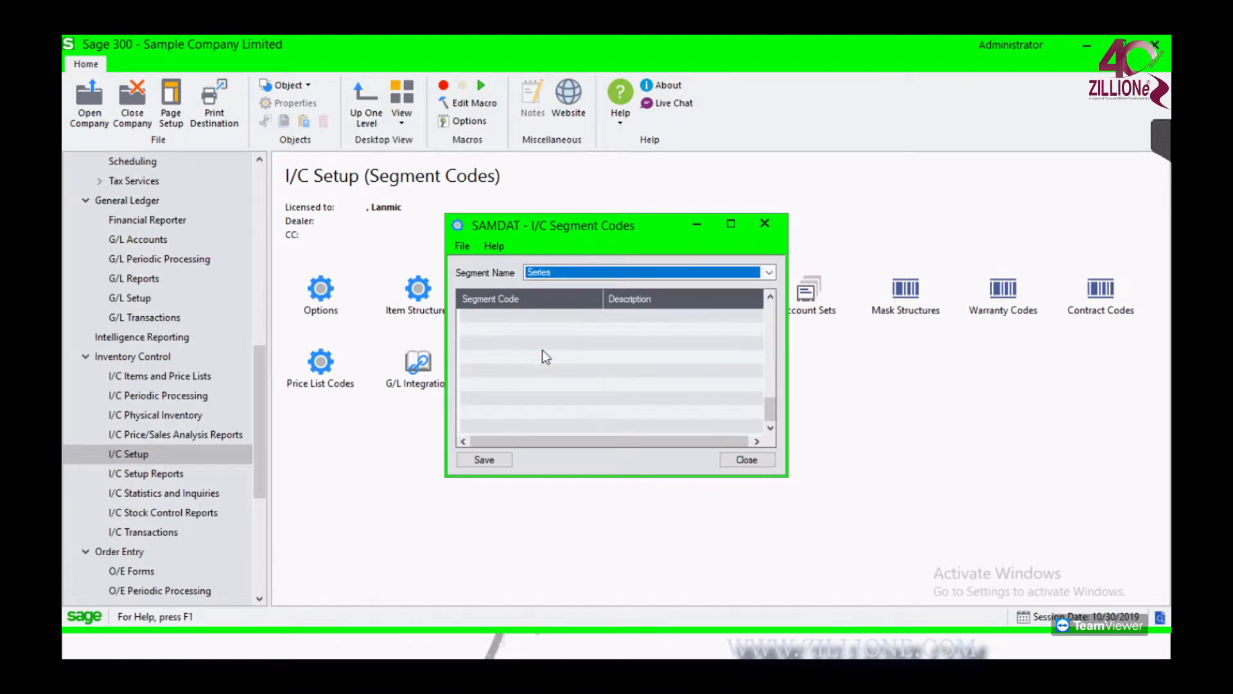
Switch back to the Category segment and examine the description of code A1
{"action": "left_click", "coordinate": [558, 275]}
{"action": "left_click", "coordinate": [550, 288]}
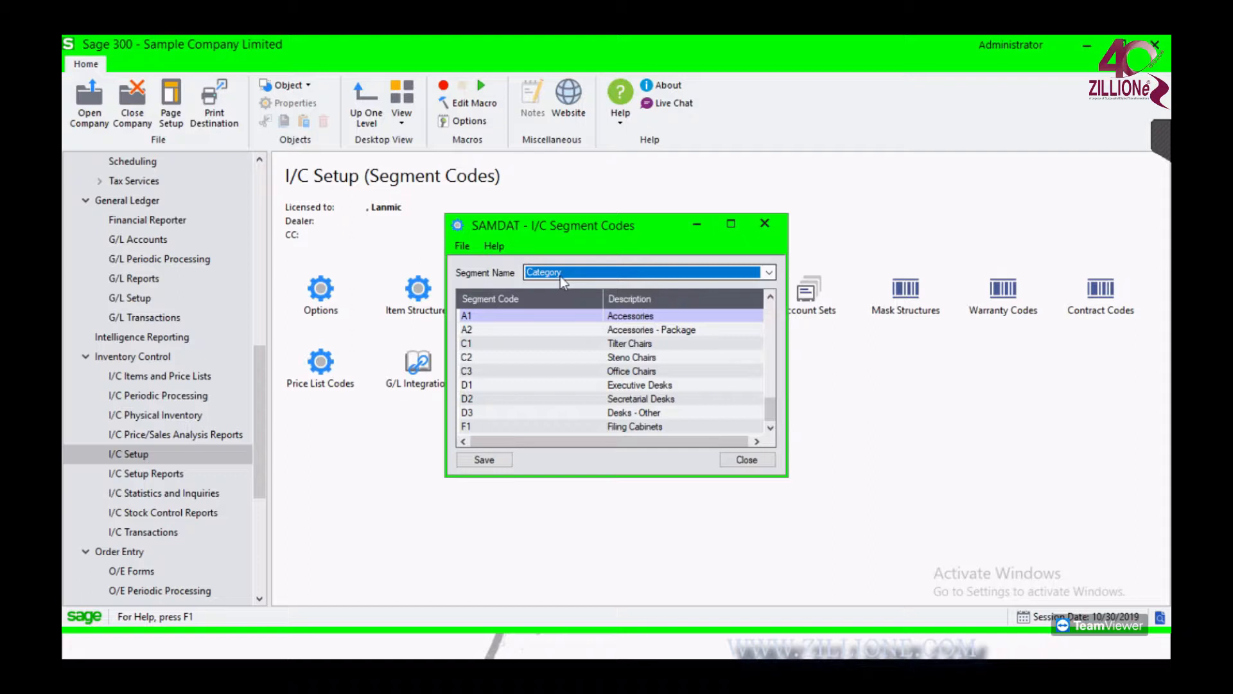
{"action": "left_click", "coordinate": [638, 320]}
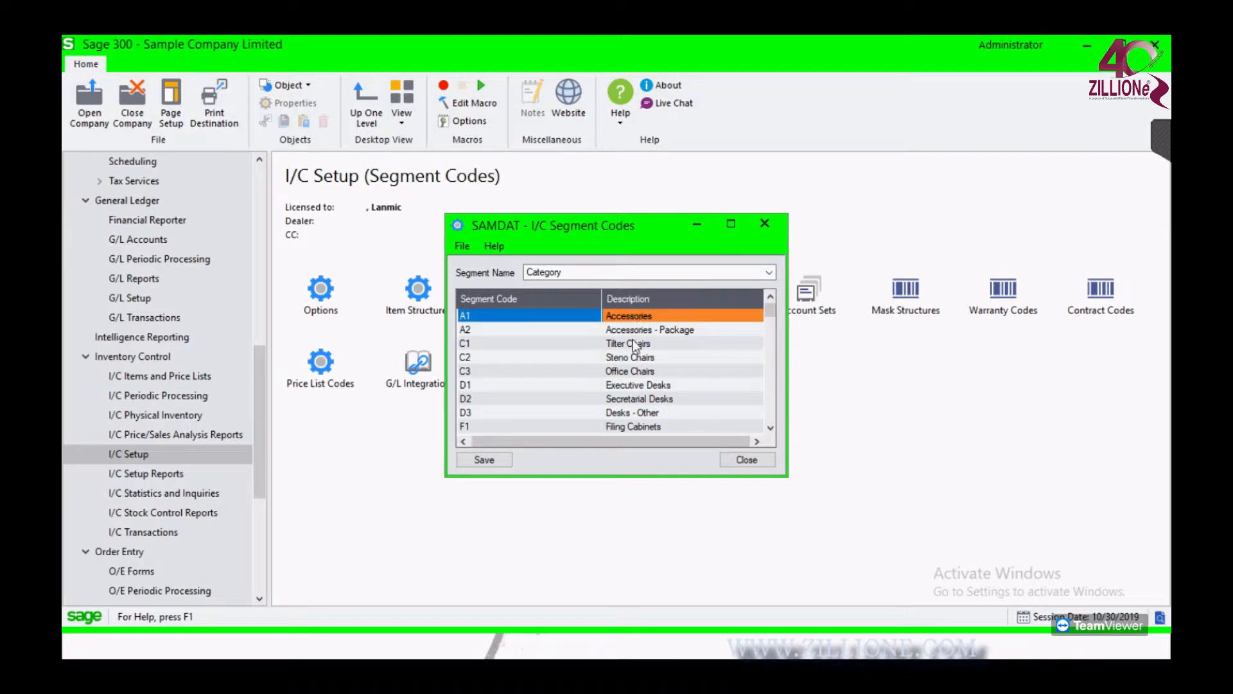
Look through the remaining Category segment codes down to SS and close the Segment Codes window
{"action": "key", "text": "Down"}
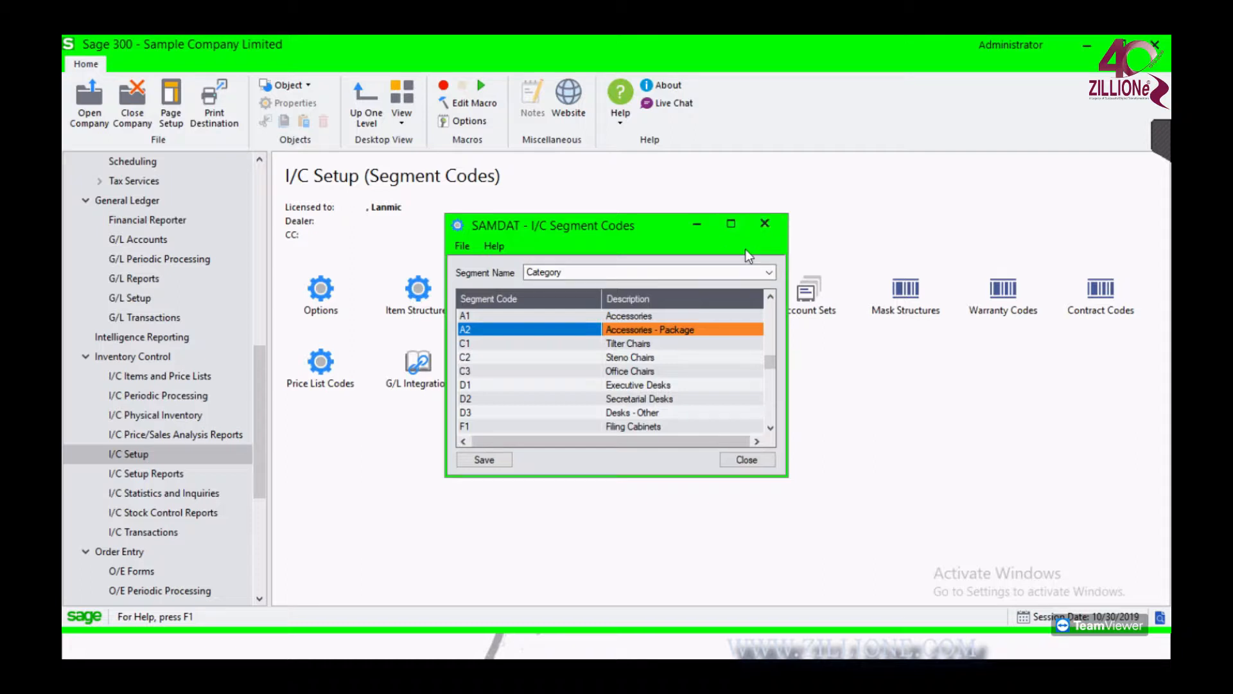
{"action": "left_click", "coordinate": [679, 366]}
{"action": "scroll", "coordinate": [679, 367], "scroll_direction": "down", "scroll_amount": 1}
{"action": "scroll", "coordinate": [682, 372], "scroll_direction": "down", "scroll_amount": 7}
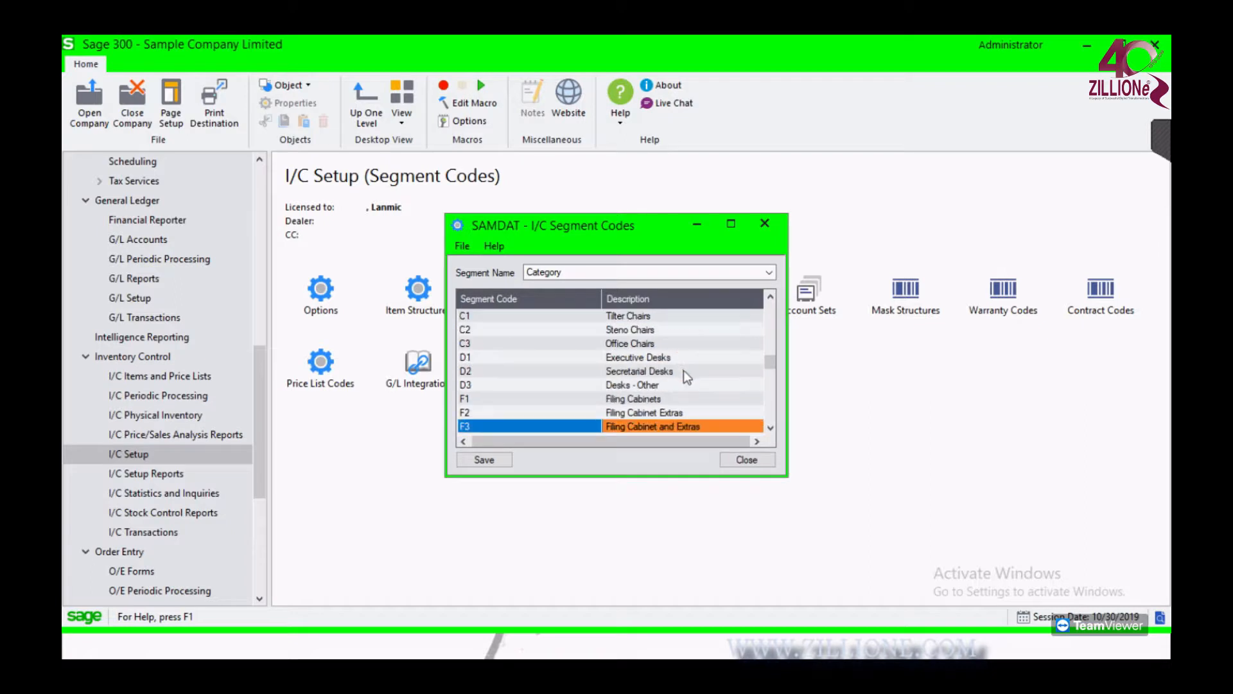
{"action": "left_click", "coordinate": [603, 273]}
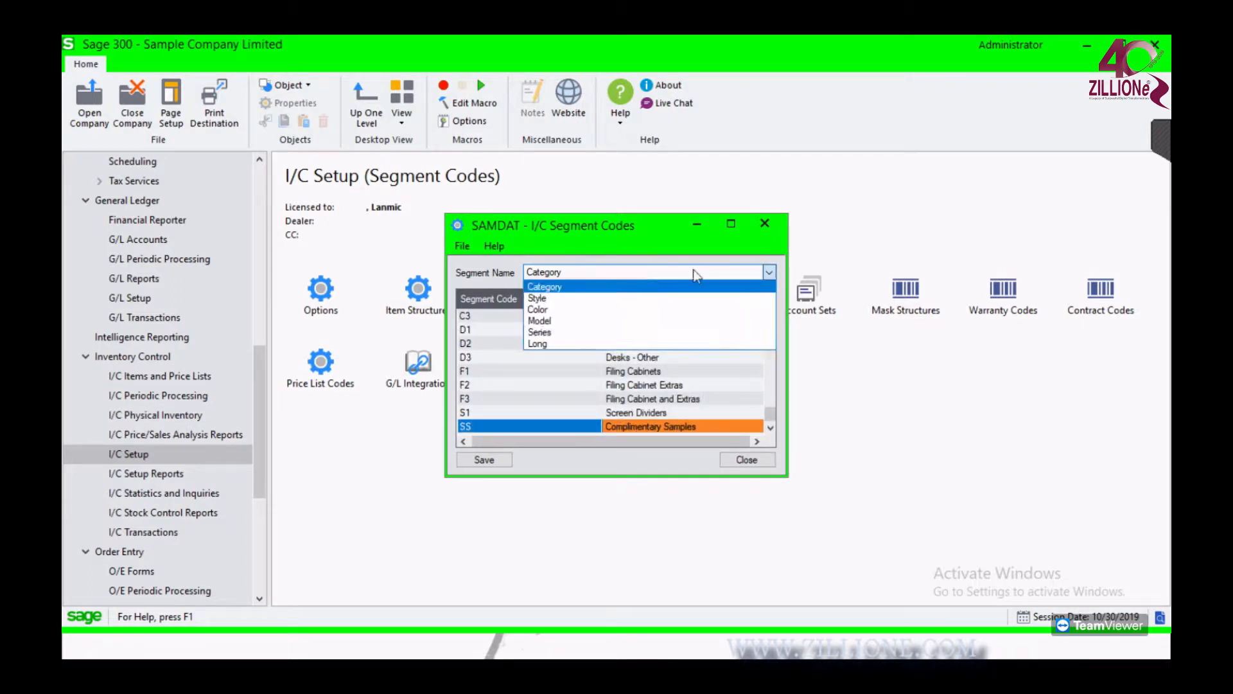
{"action": "left_click", "coordinate": [771, 233]}
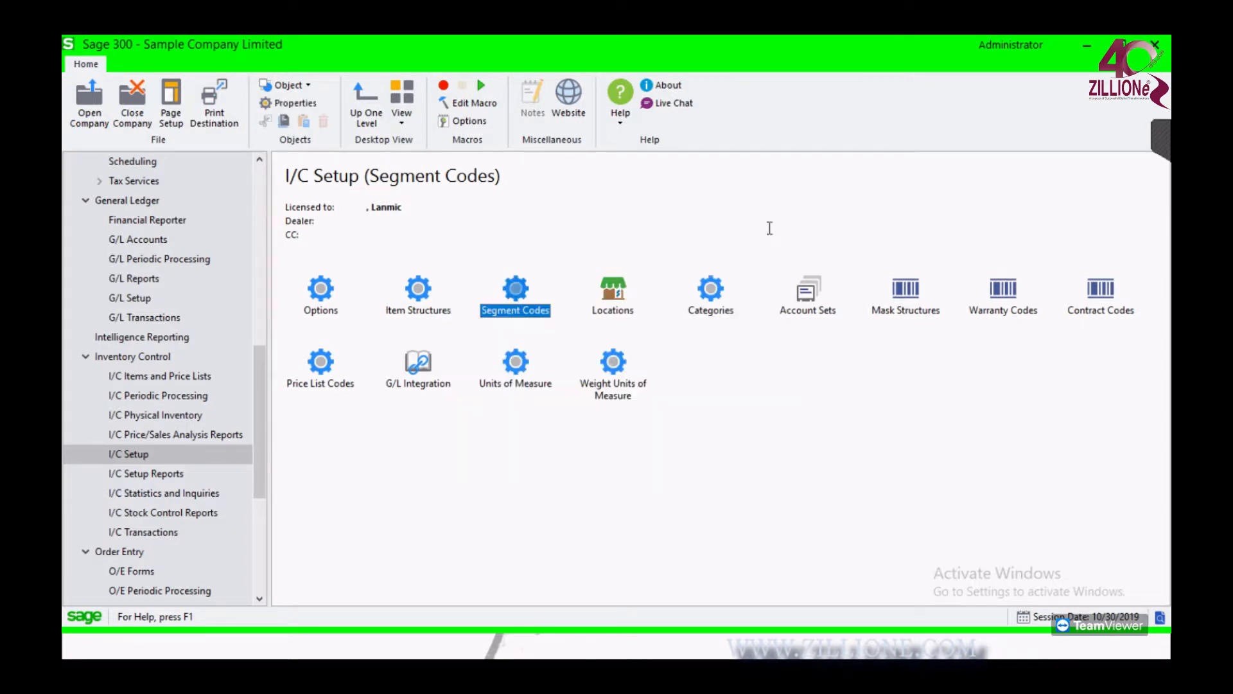
Open I/C Locations, examine the address, contact and G/L integration details of location 1, and close the window
{"action": "double_click", "coordinate": [614, 299]}
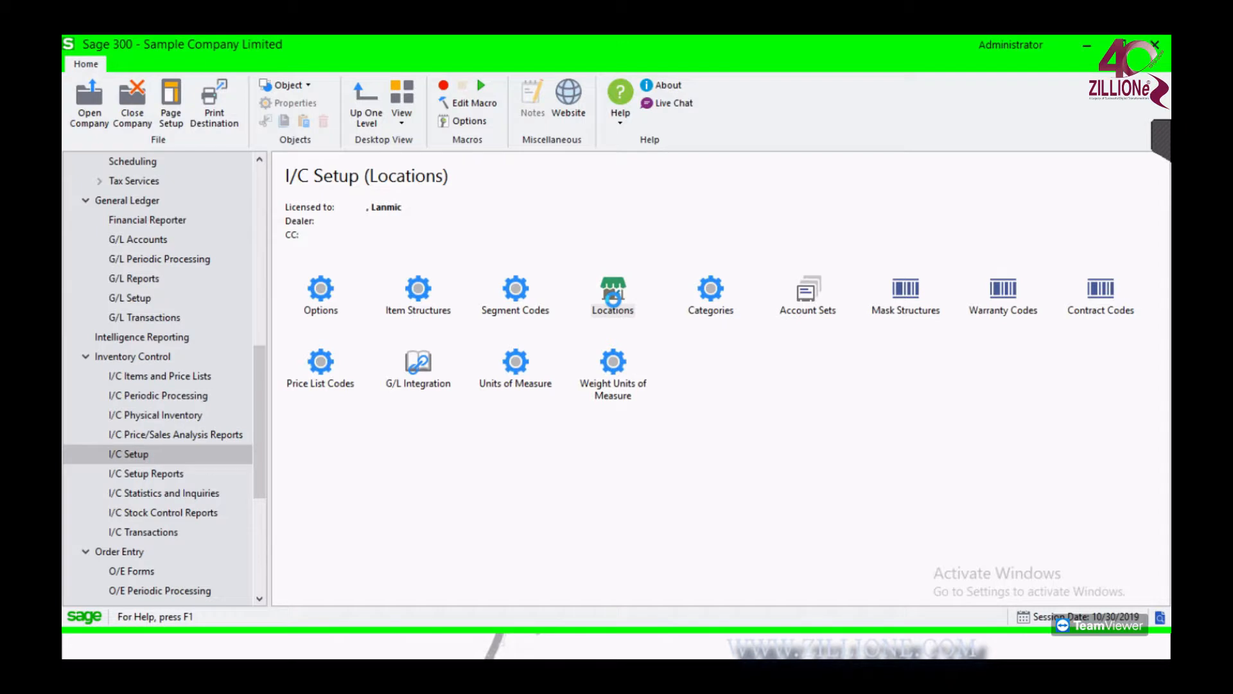
{"action": "left_click", "coordinate": [541, 201]}
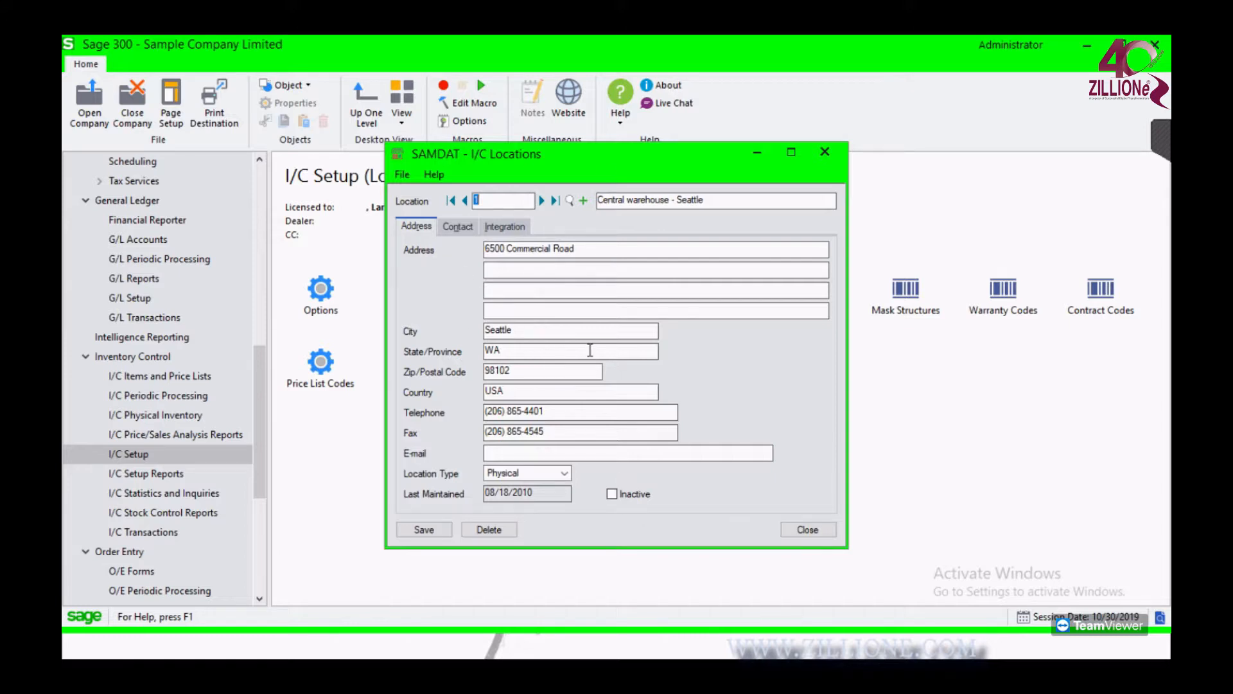
{"action": "left_click", "coordinate": [466, 228]}
{"action": "left_click", "coordinate": [511, 230]}
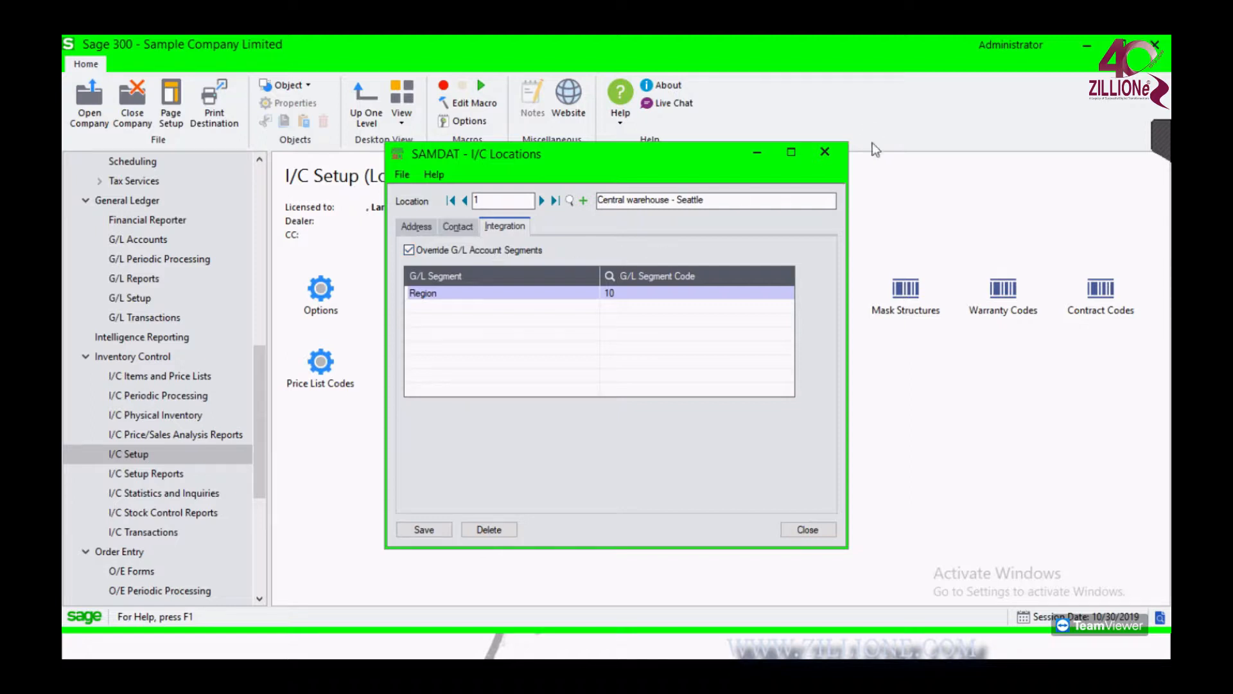
{"action": "left_click", "coordinate": [825, 153]}
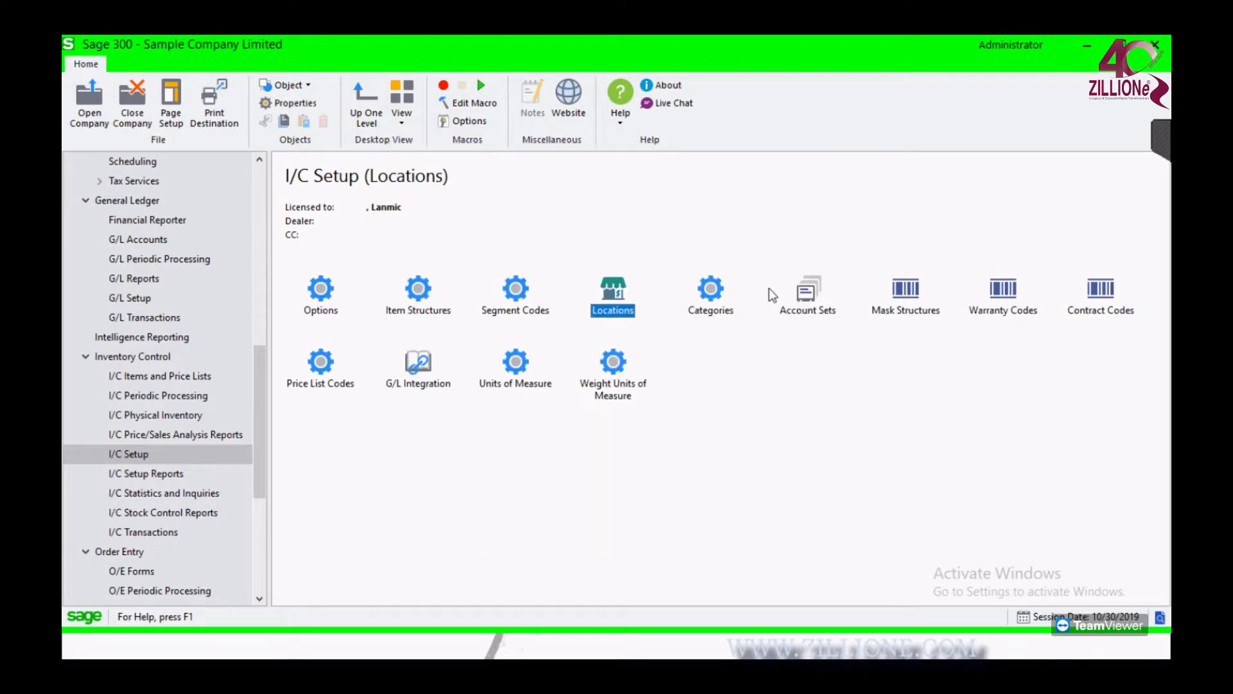
Open I/C Categories, load category A1, and review its tax settings and general ledger account options
{"action": "left_click", "coordinate": [711, 292]}
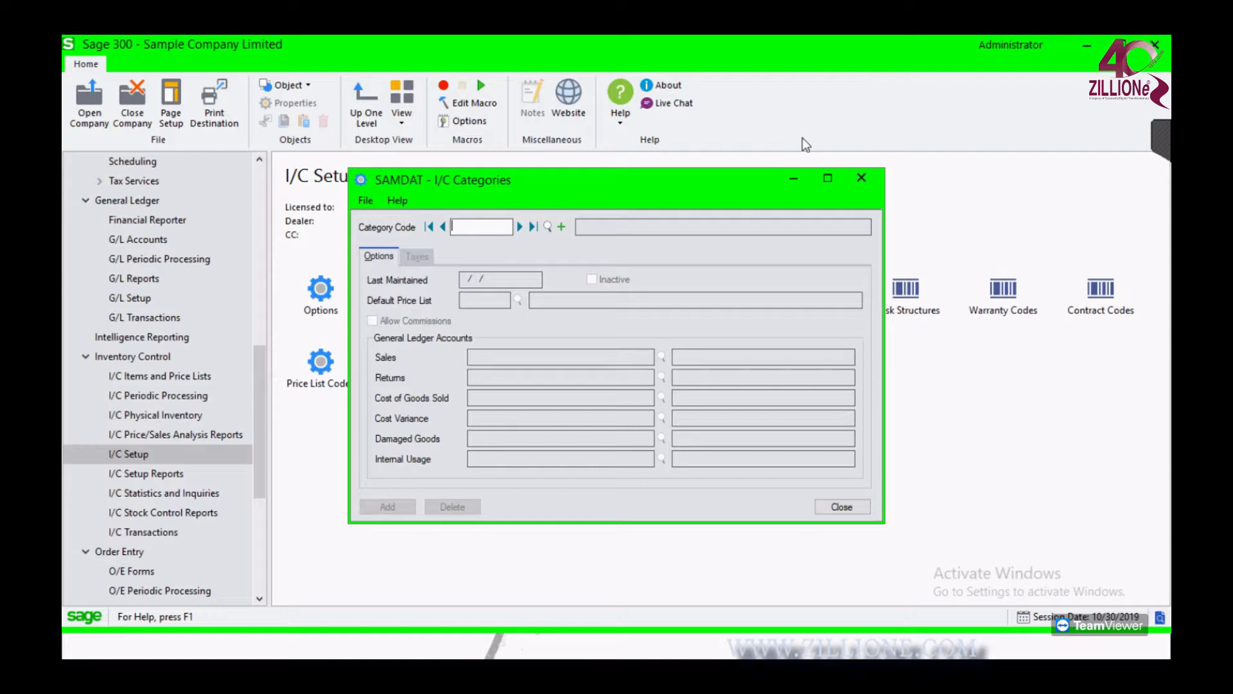
{"action": "left_click", "coordinate": [519, 229]}
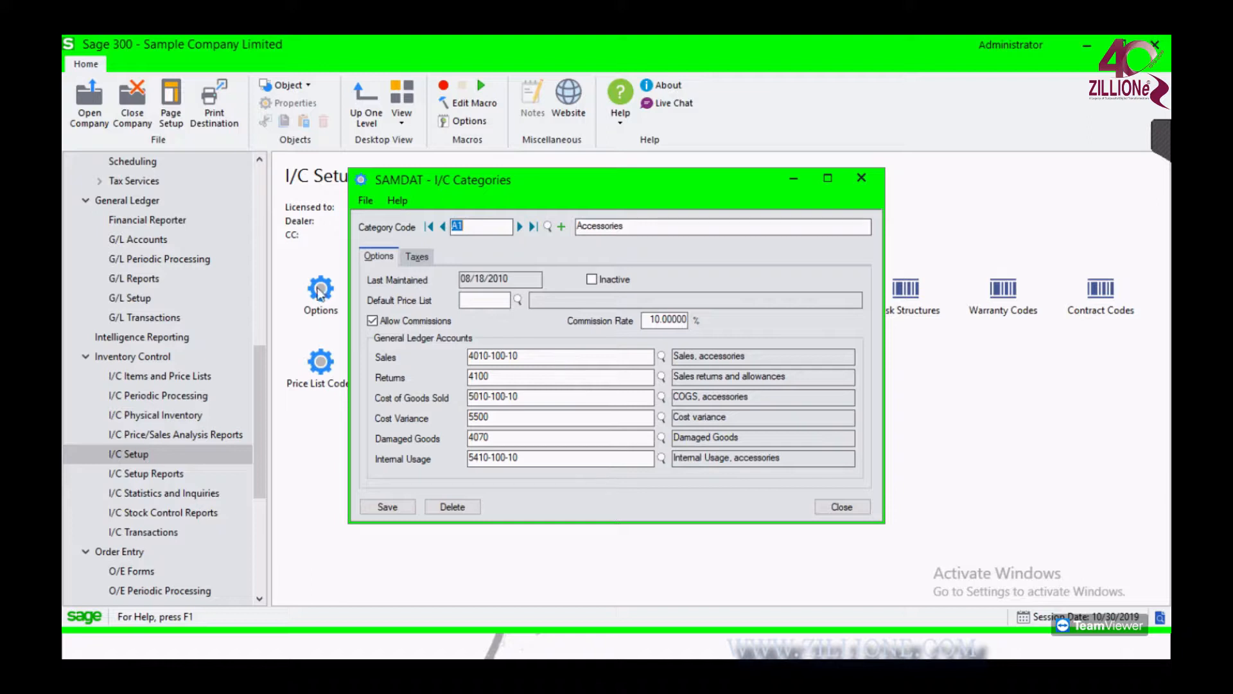
{"action": "left_click", "coordinate": [416, 256]}
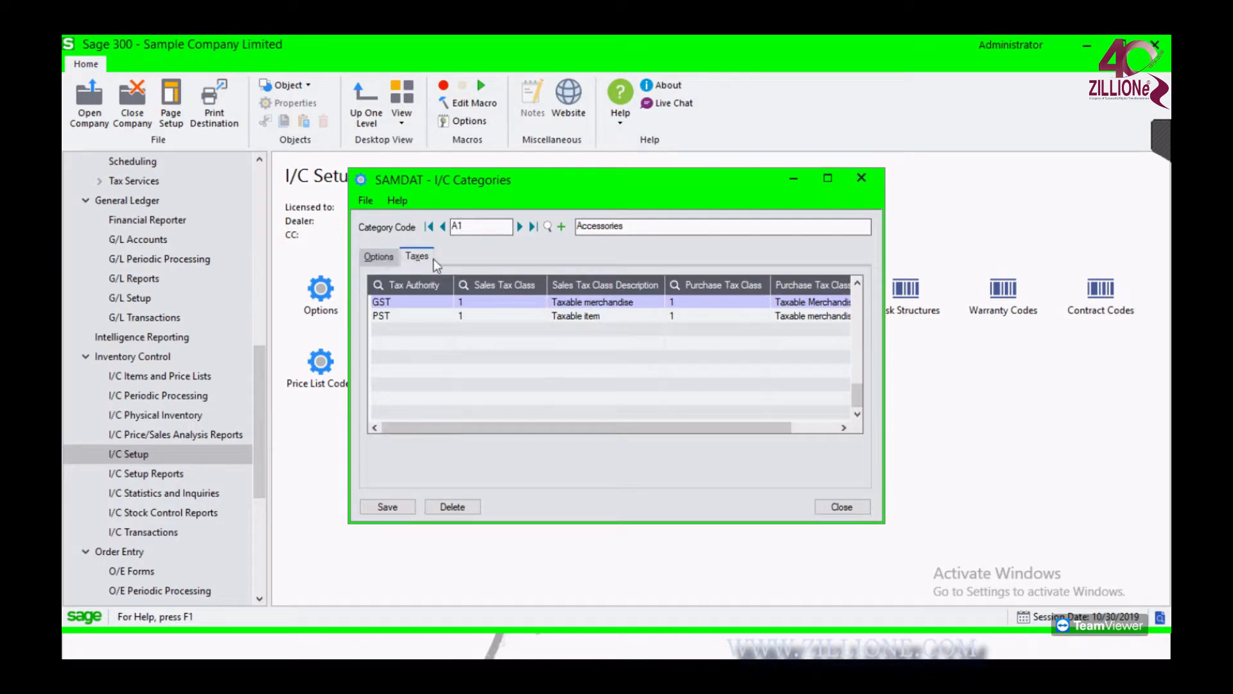
{"action": "left_click", "coordinate": [385, 256]}
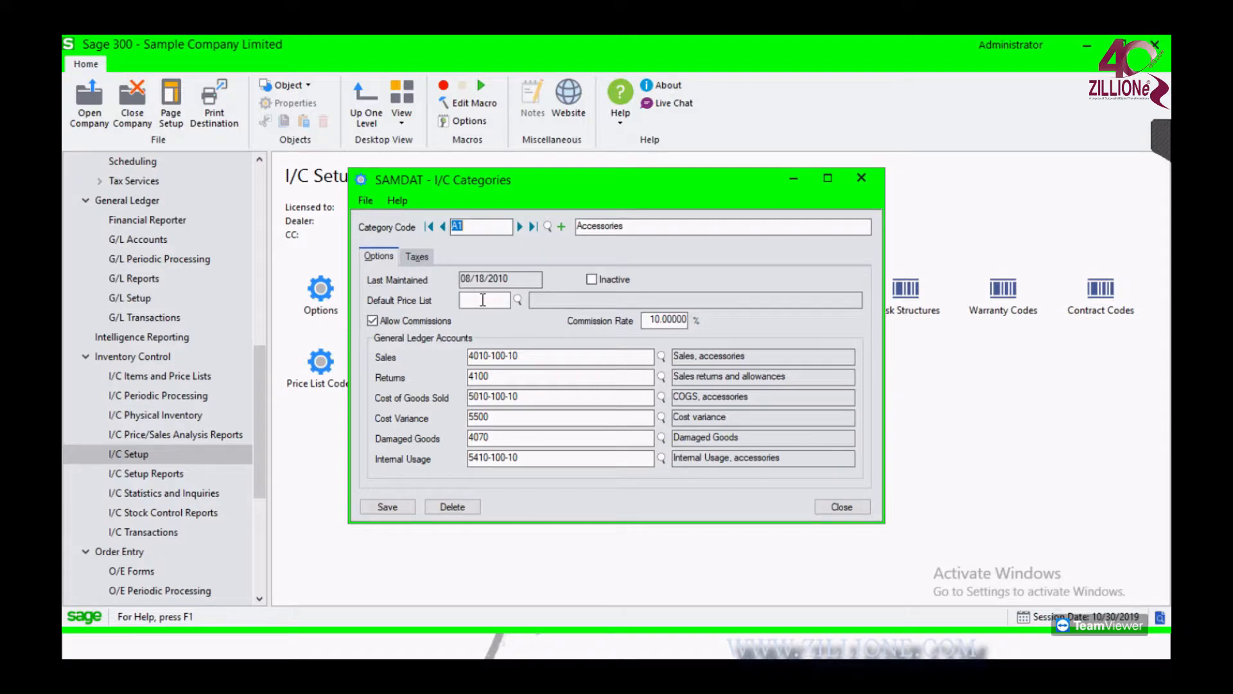
View the price lists available as category A1's default without choosing one, and close the Categories window
{"action": "left_click", "coordinate": [518, 300]}
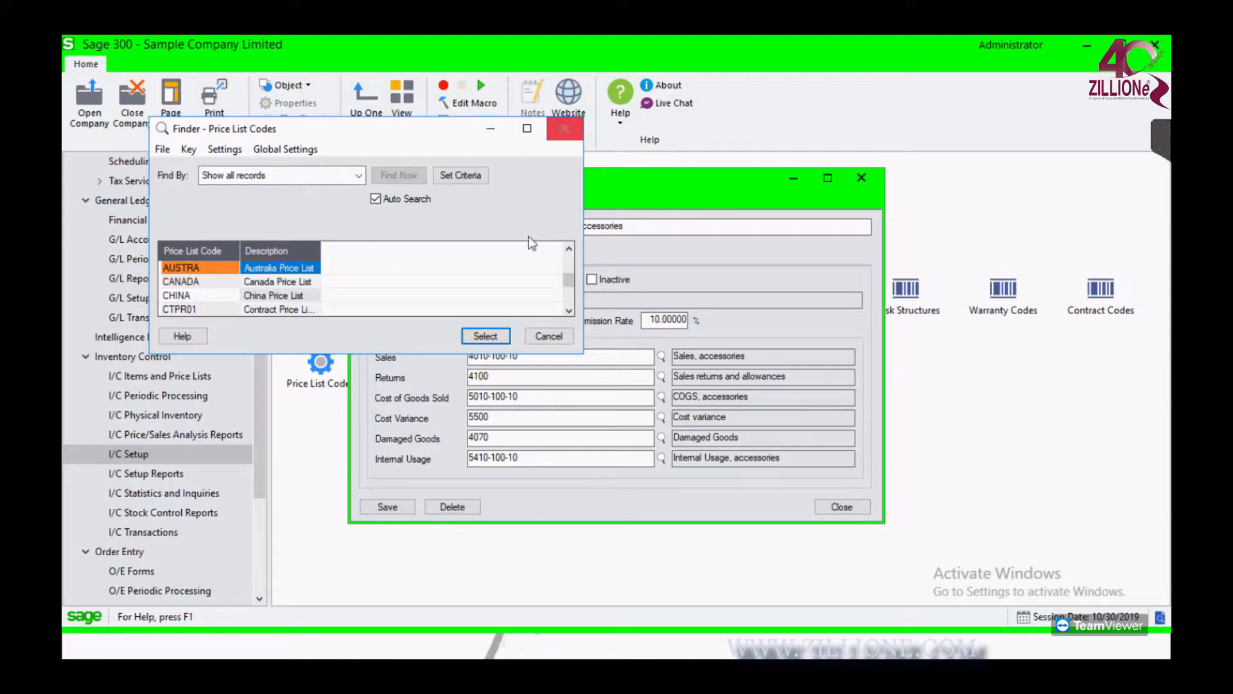
{"action": "left_click", "coordinate": [562, 129]}
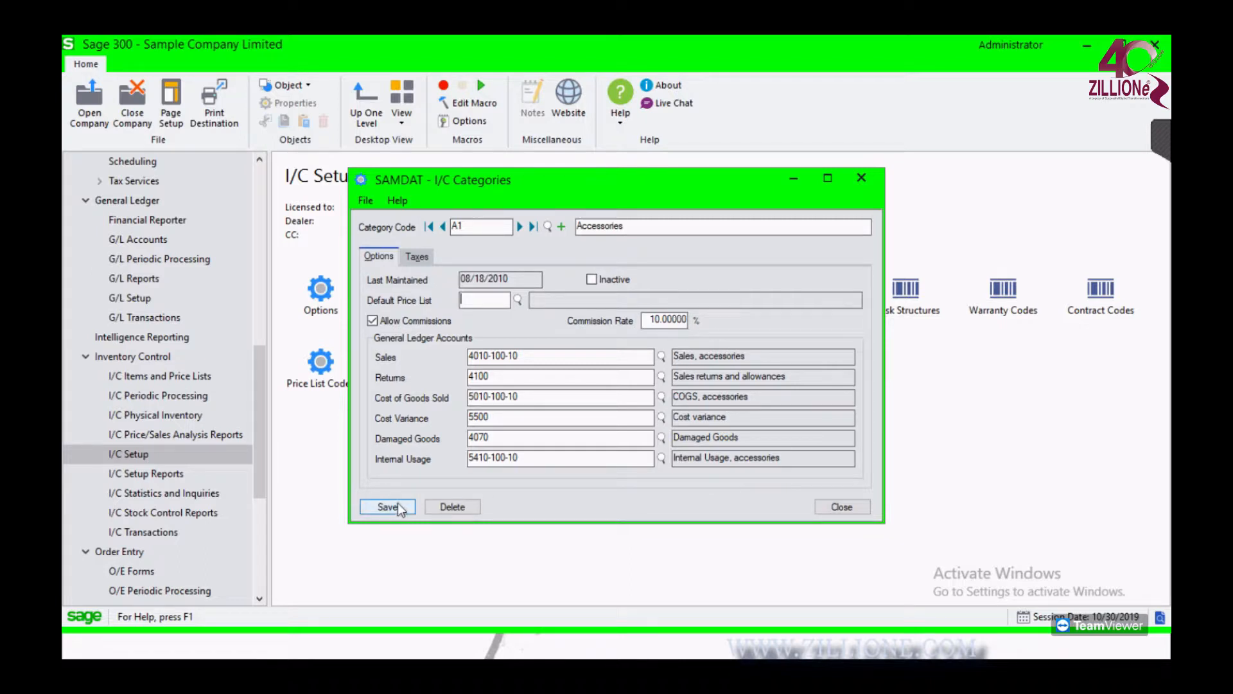
{"action": "left_click", "coordinate": [872, 181]}
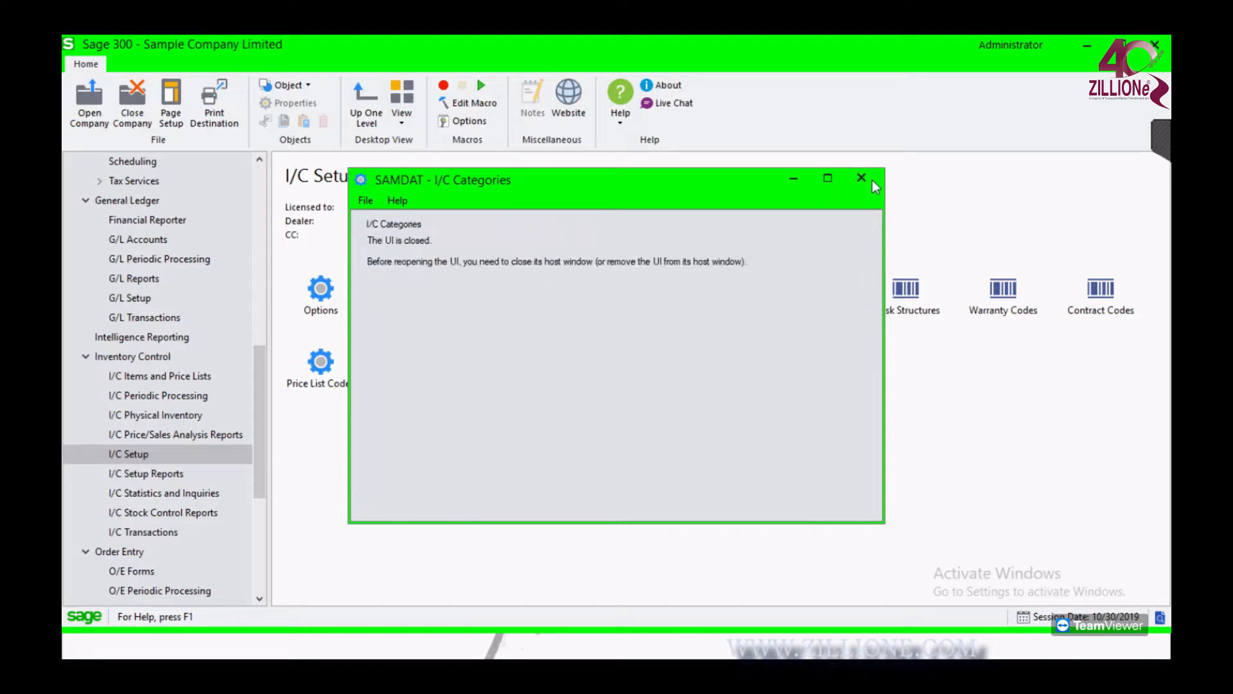
Open I/C Account Sets, load the AVG account set, and view the available costing methods
{"action": "left_click", "coordinate": [808, 293]}
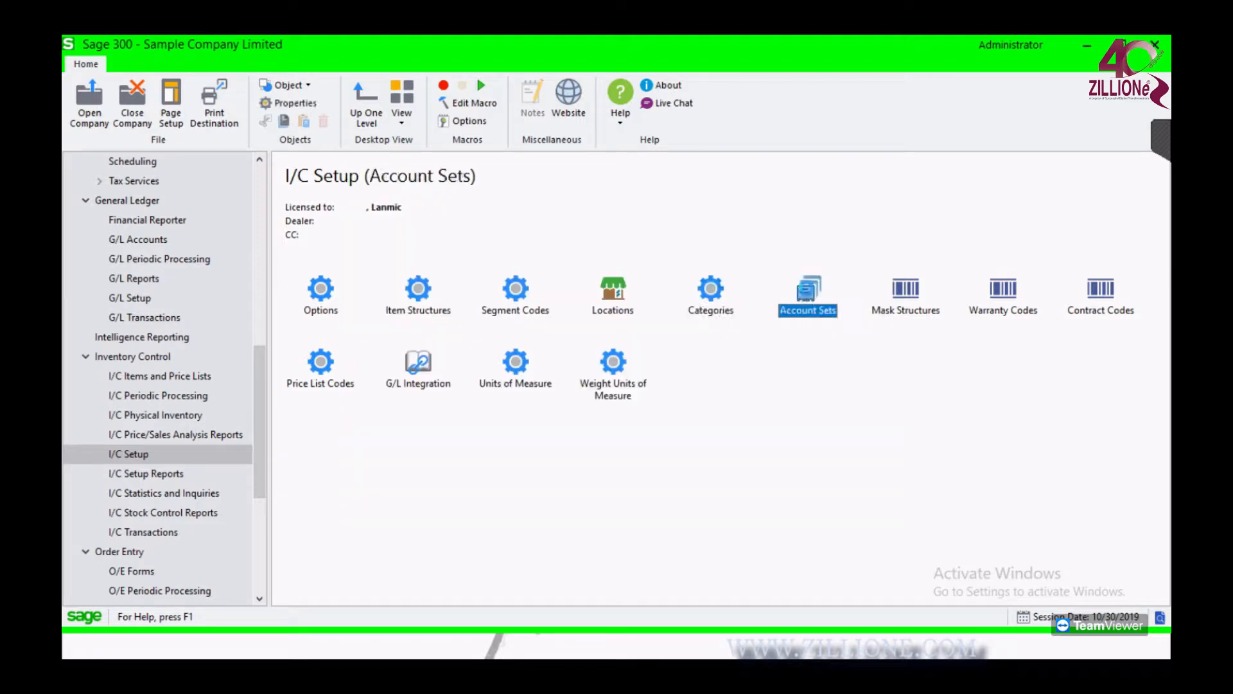
{"action": "double_click", "coordinate": [808, 293]}
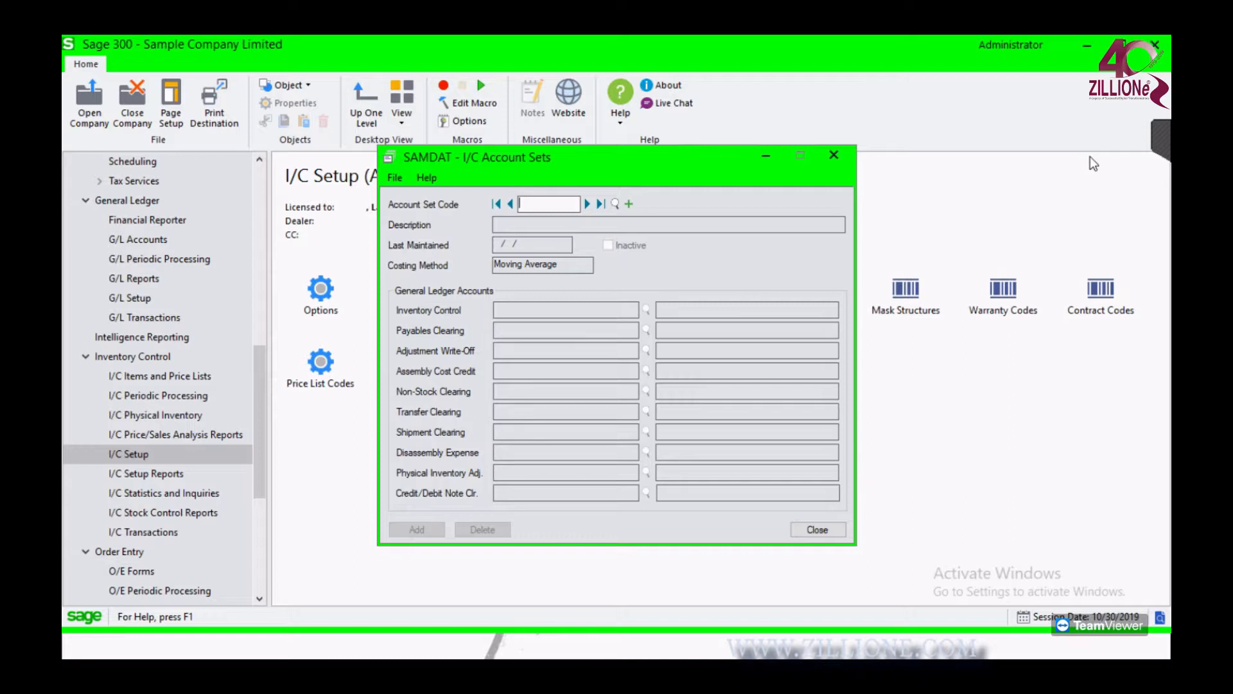
{"action": "left_click", "coordinate": [586, 204]}
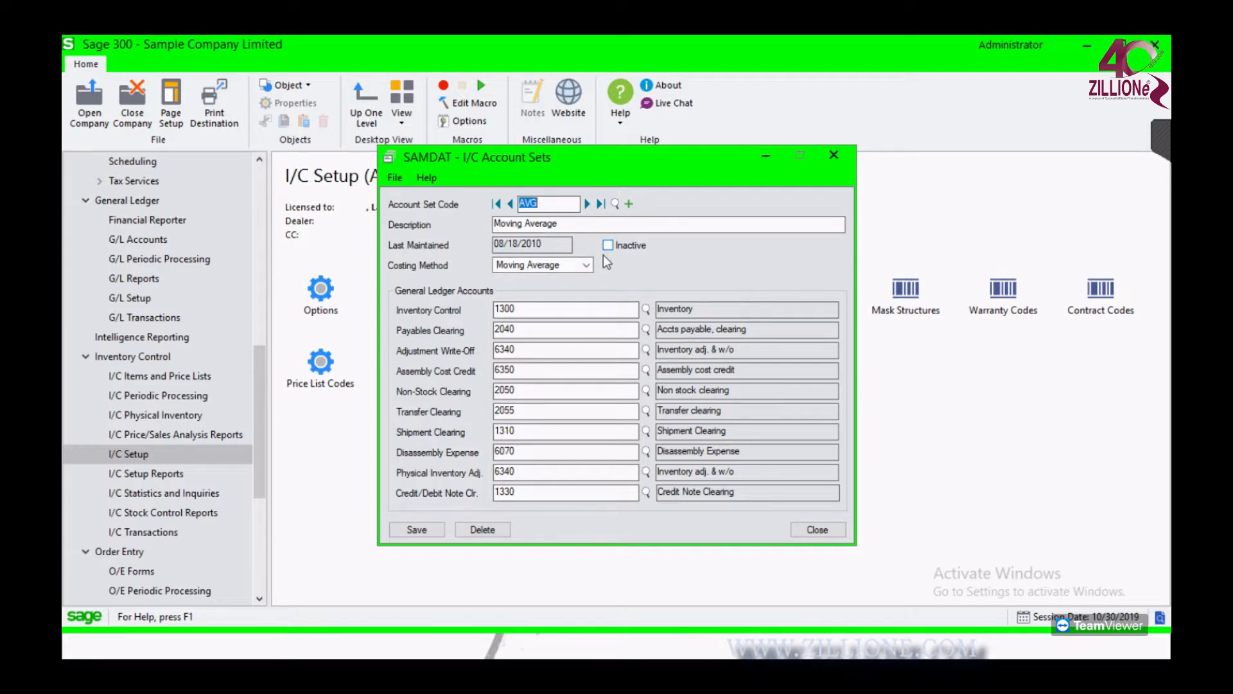
{"action": "left_click", "coordinate": [586, 264]}
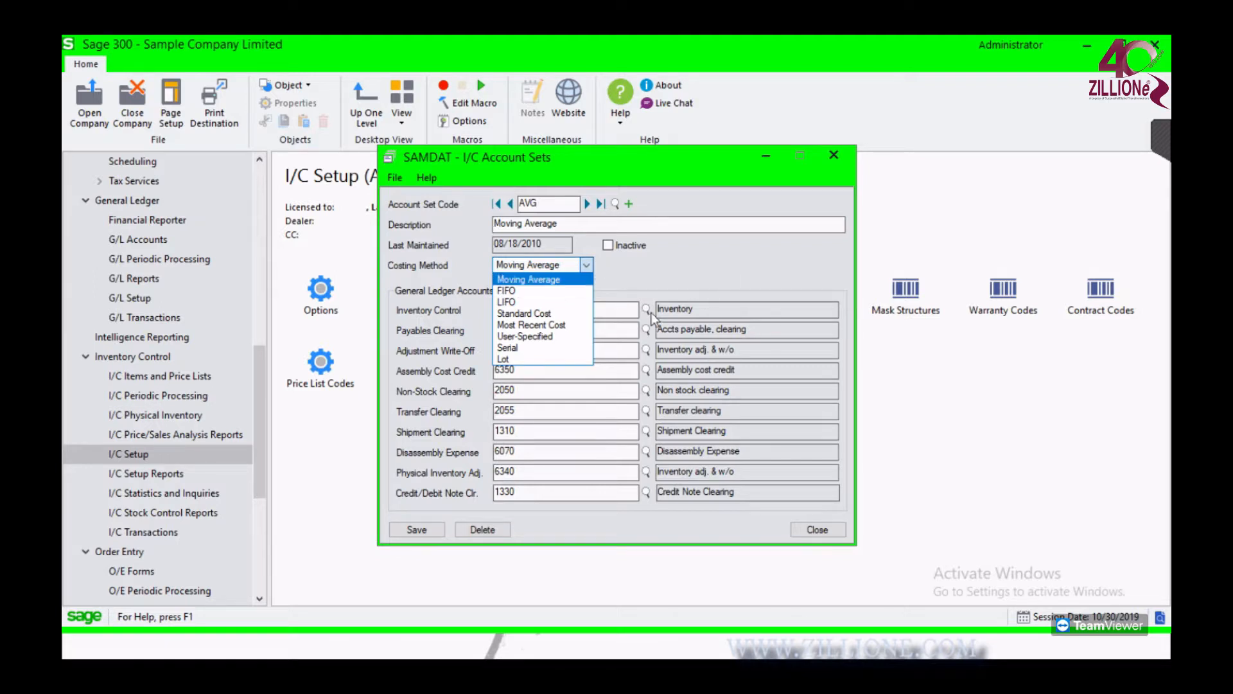
{"action": "left_click", "coordinate": [620, 307]}
{"action": "left_click", "coordinate": [621, 307]}
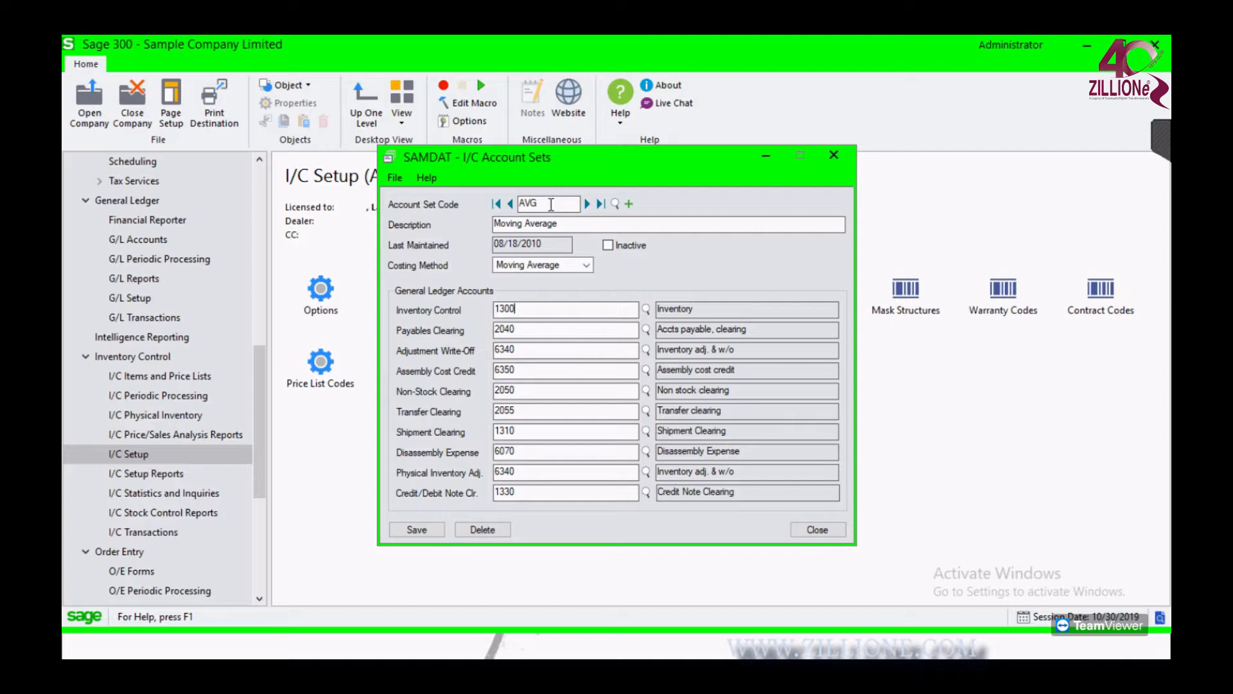
Save the AVG account set with the Moving Average costing method and close the Account Sets window
{"action": "left_click", "coordinate": [541, 264]}
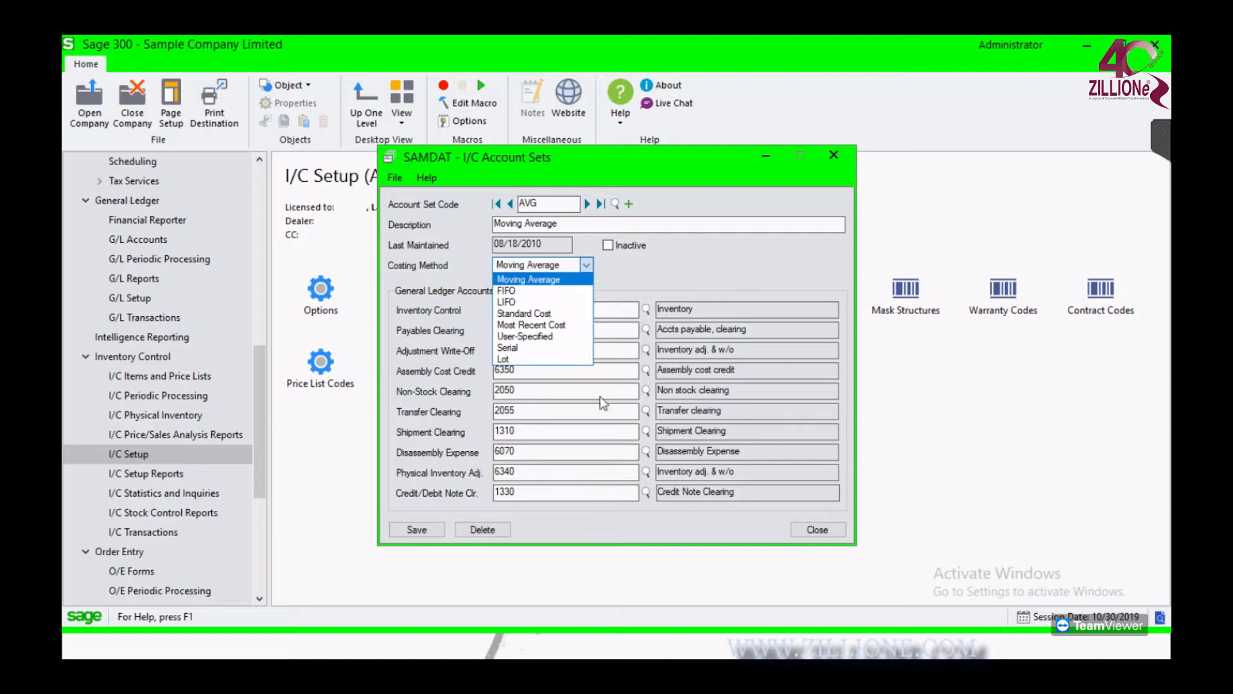
{"action": "left_click", "coordinate": [417, 529]}
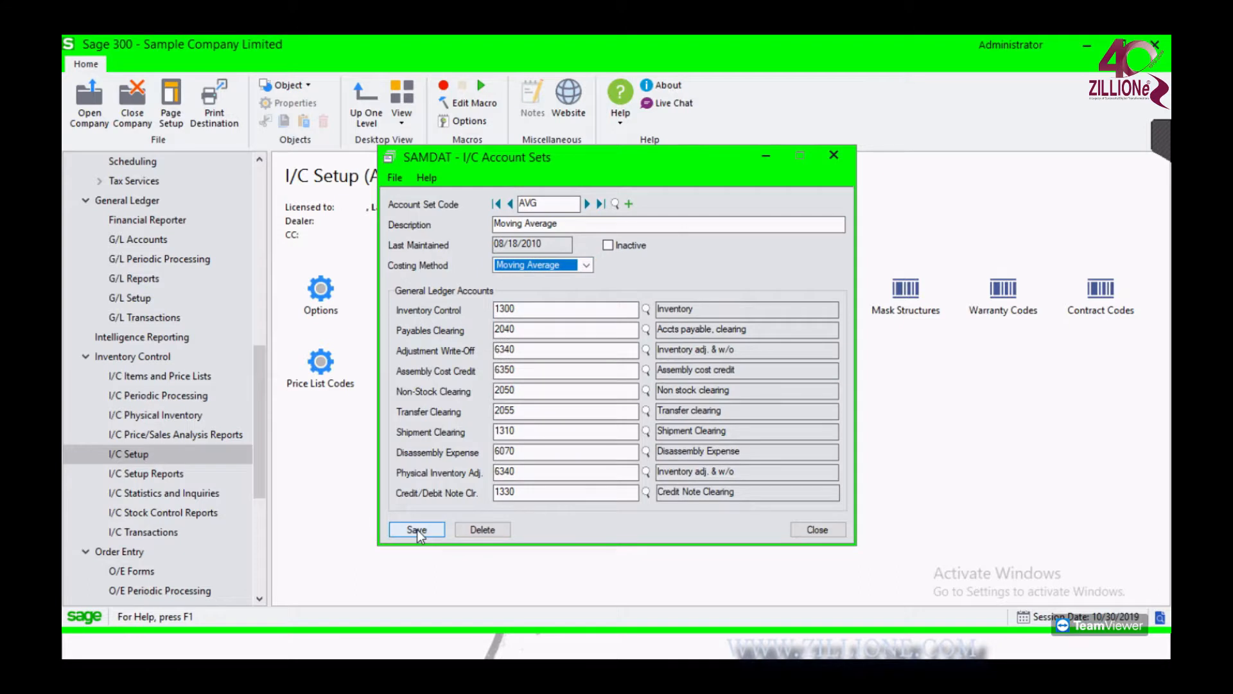
{"action": "left_click", "coordinate": [418, 529]}
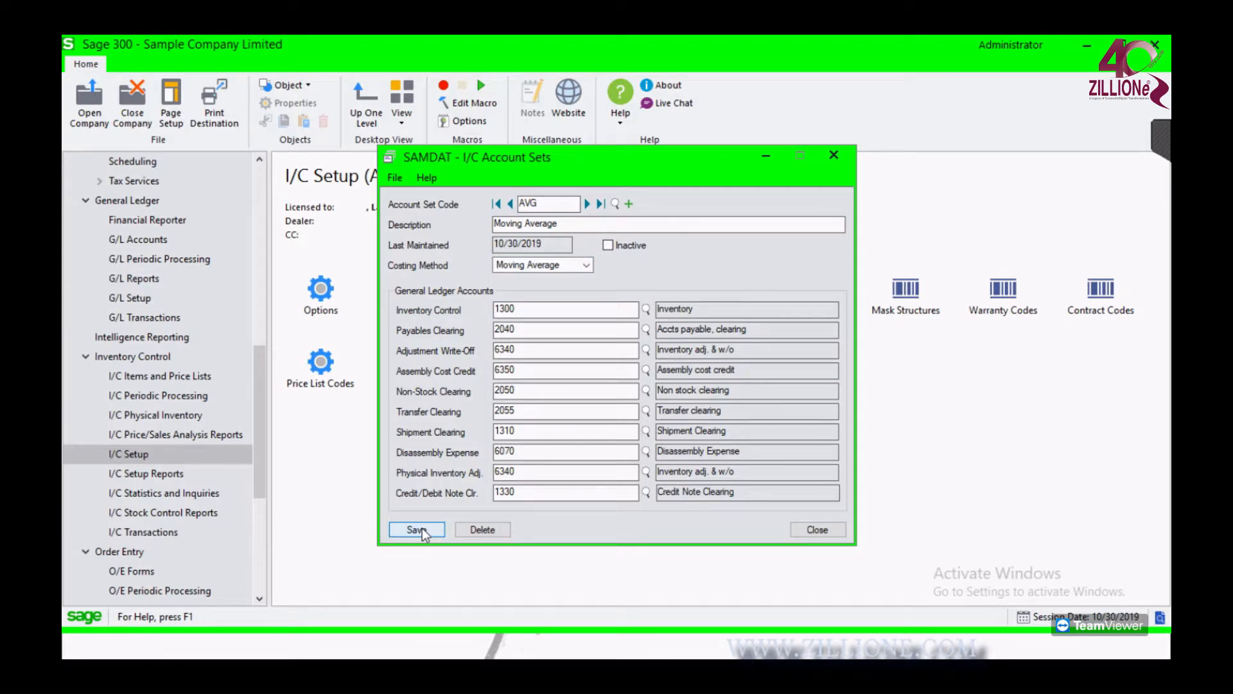
{"action": "left_click", "coordinate": [831, 155]}
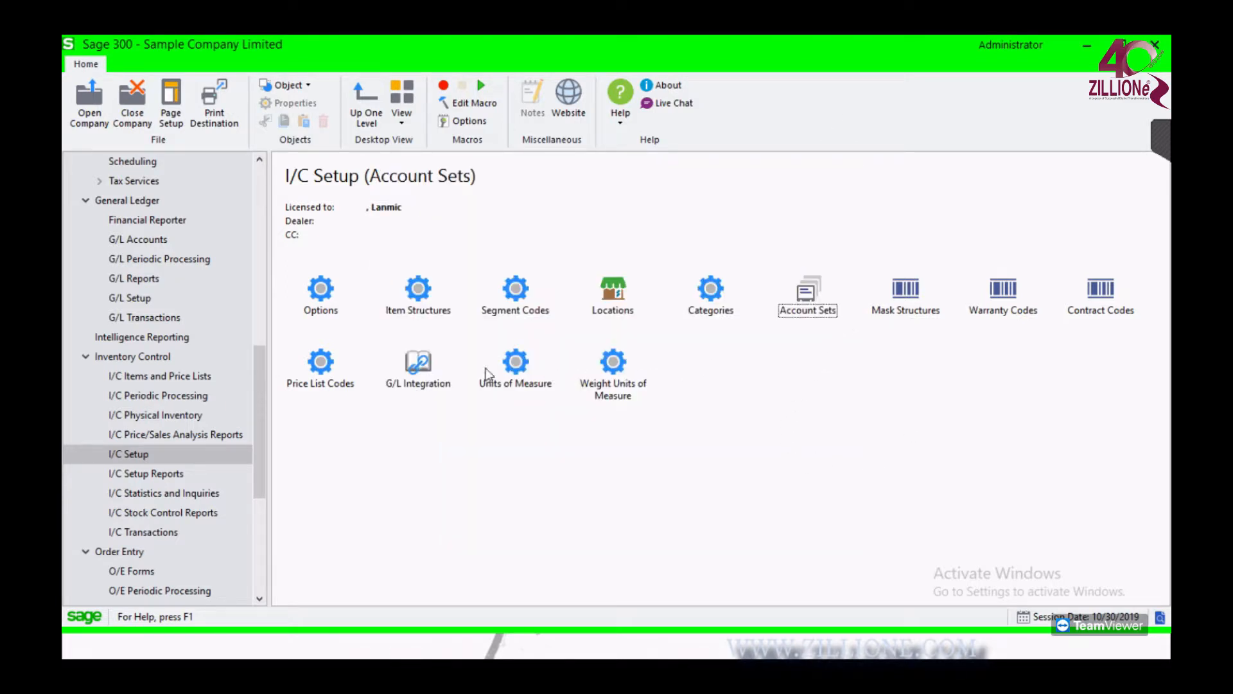
Open I/C Price List Codes, load the AUSTRA price list, and view its Price By and Selling Price Based on choices
{"action": "left_click", "coordinate": [329, 380]}
{"action": "double_click", "coordinate": [329, 380]}
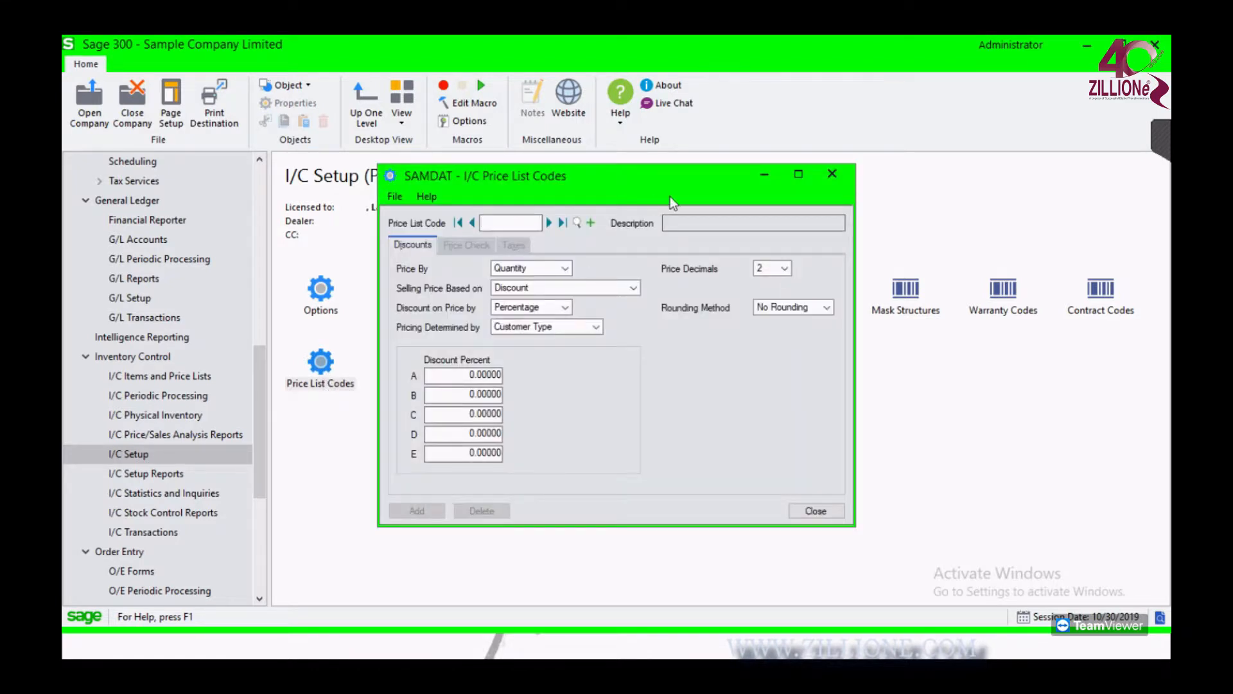
{"action": "left_click", "coordinate": [550, 225]}
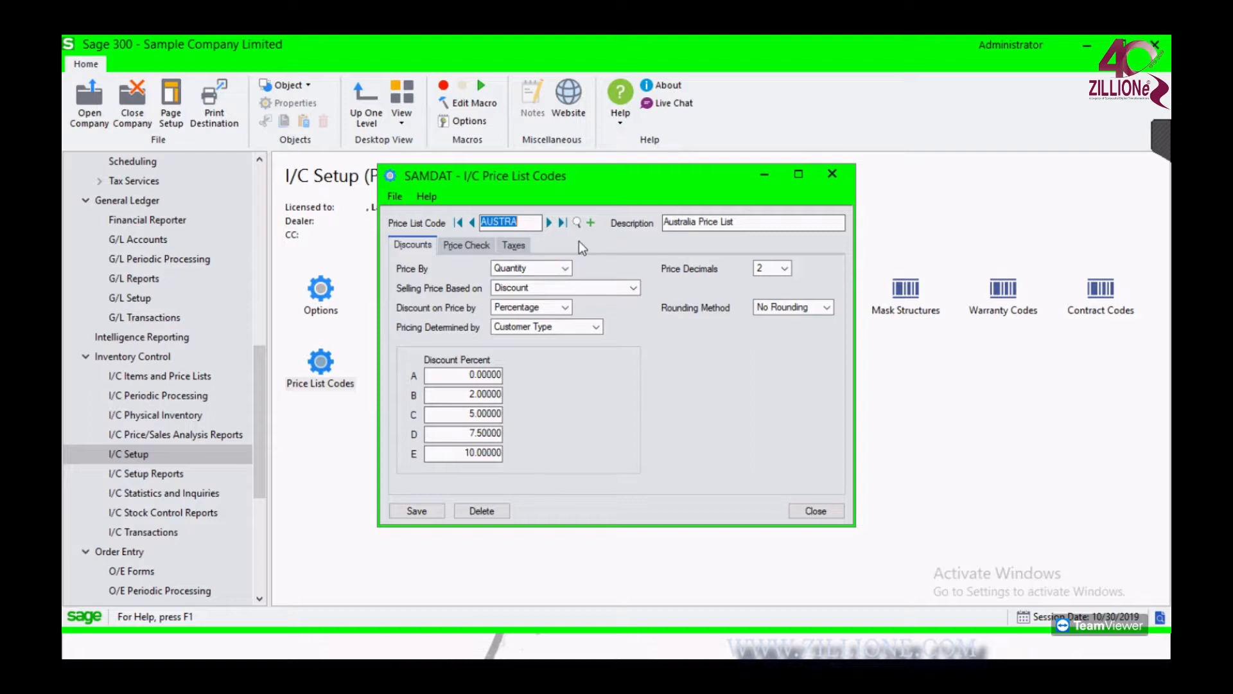
{"action": "left_click", "coordinate": [565, 267]}
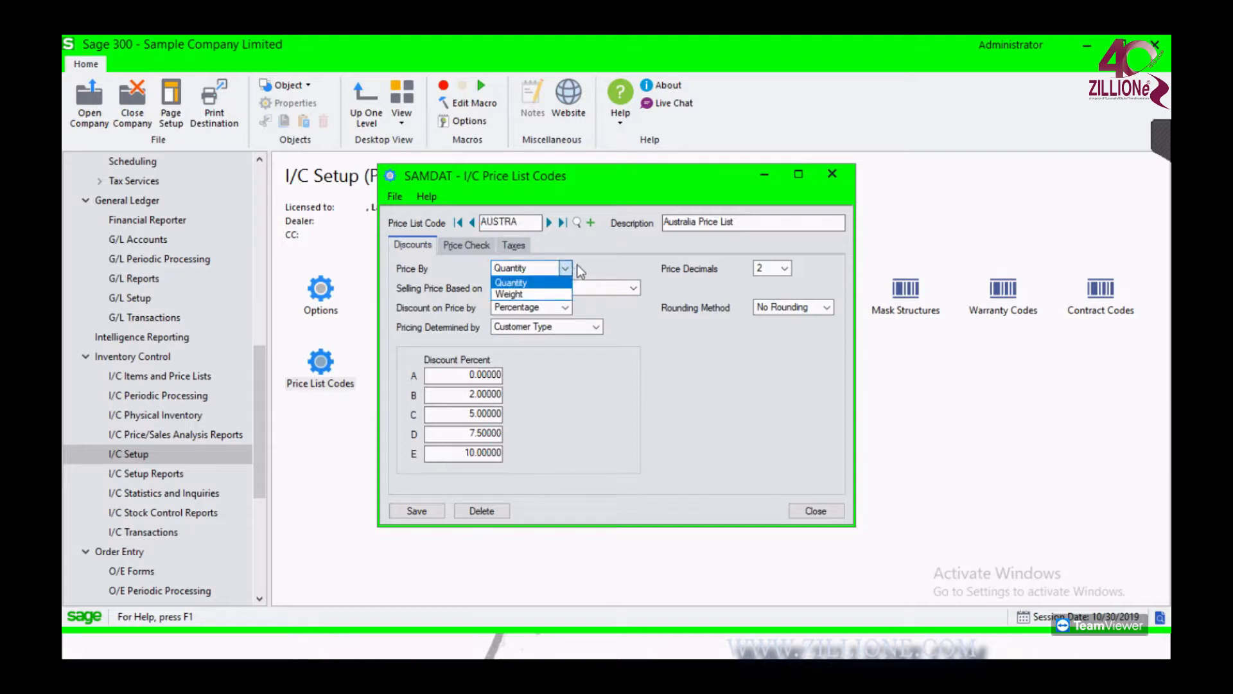
{"action": "left_click", "coordinate": [577, 266]}
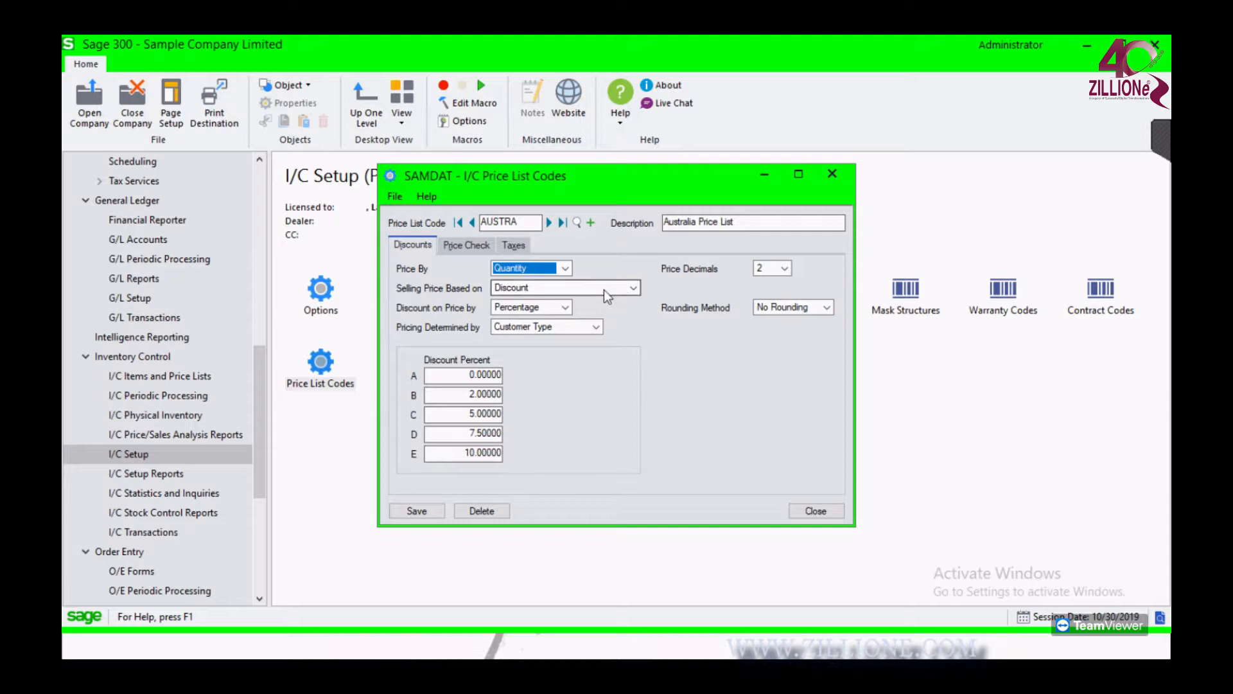
{"action": "left_click", "coordinate": [603, 290]}
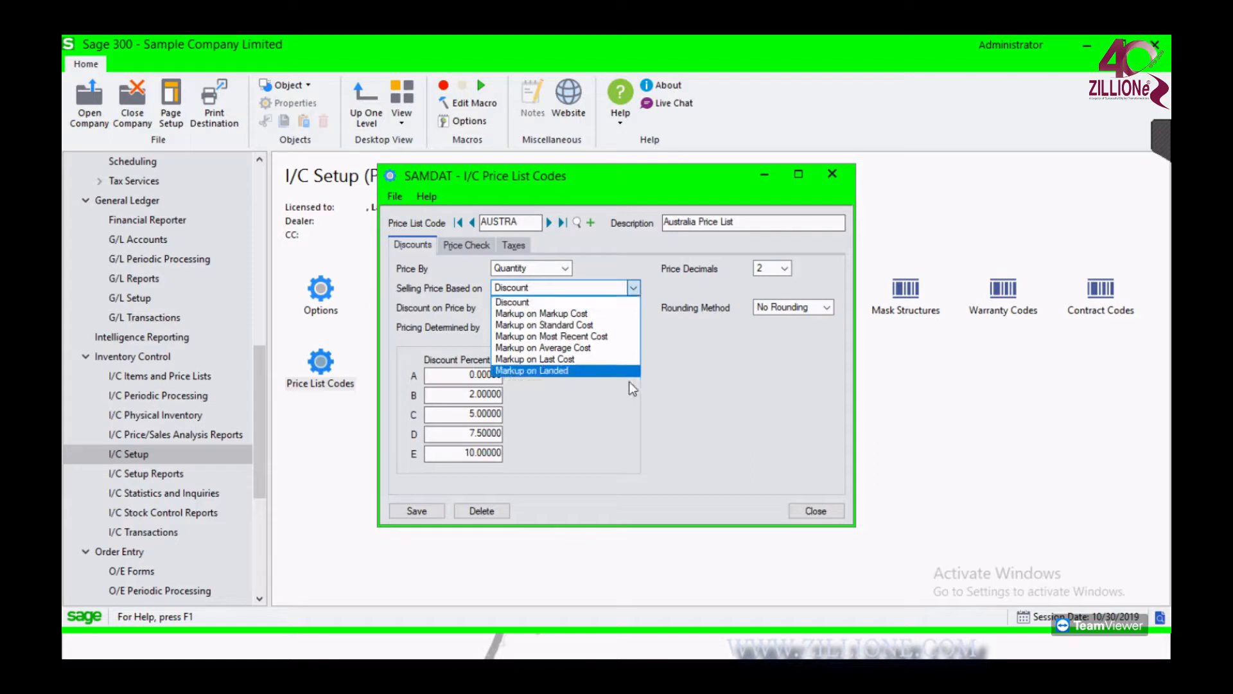
{"action": "left_click", "coordinate": [671, 355]}
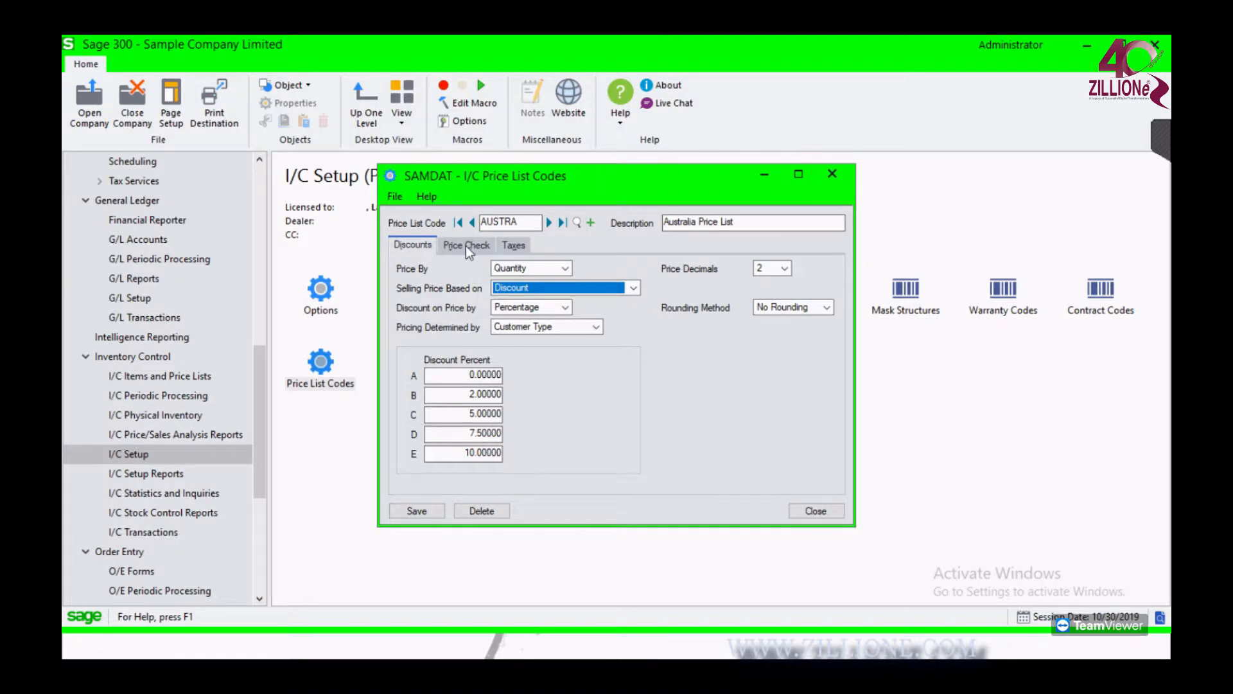
View the Discount on Price by and Pricing Determined by choices of the AUSTRA price list
{"action": "left_click", "coordinate": [528, 308]}
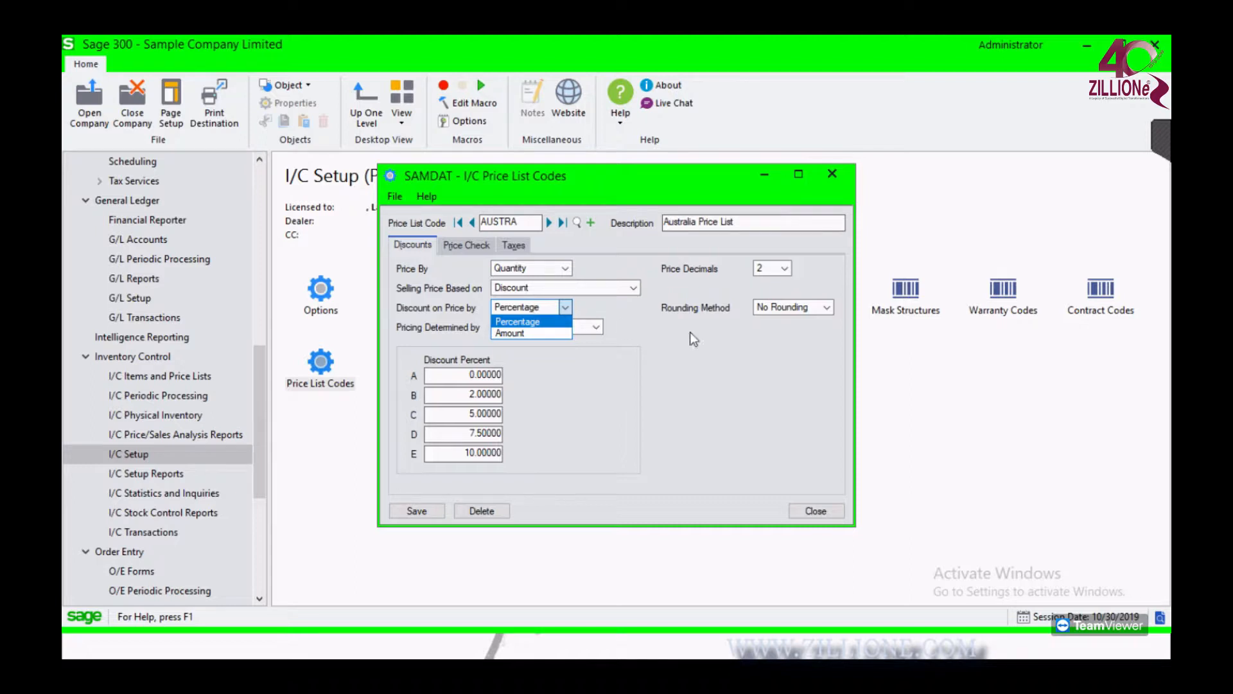
{"action": "left_click", "coordinate": [681, 419]}
{"action": "left_click", "coordinate": [560, 328]}
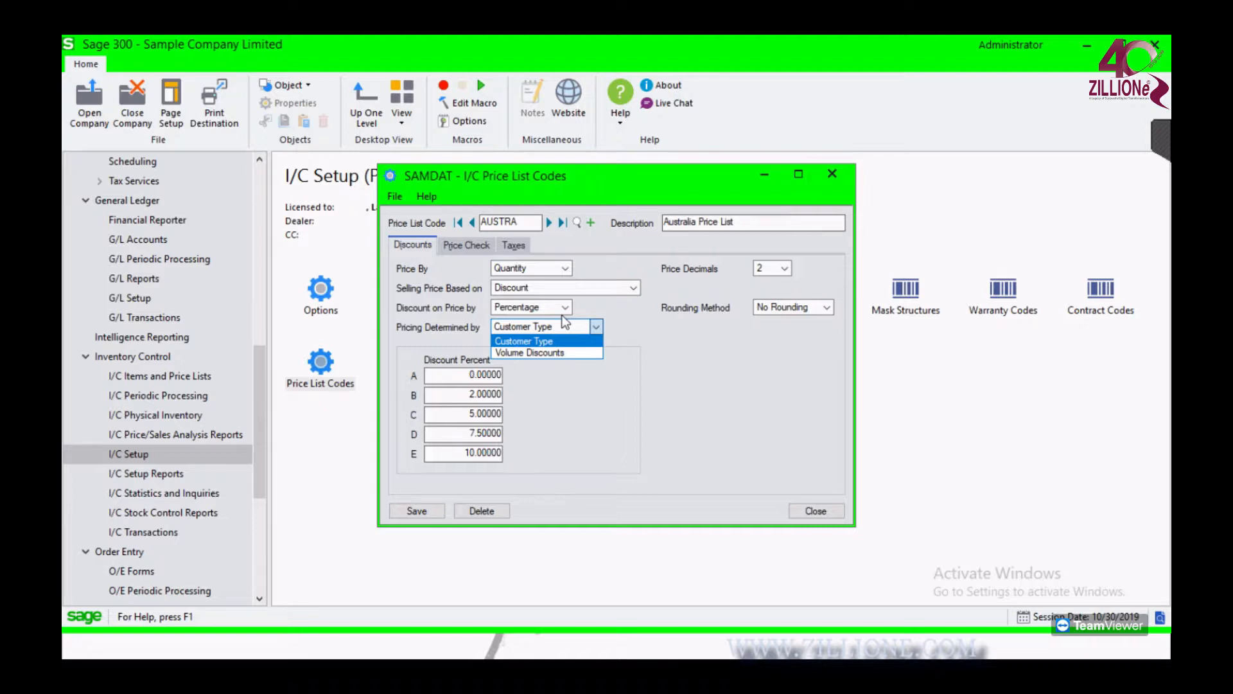
{"action": "left_click", "coordinate": [702, 394]}
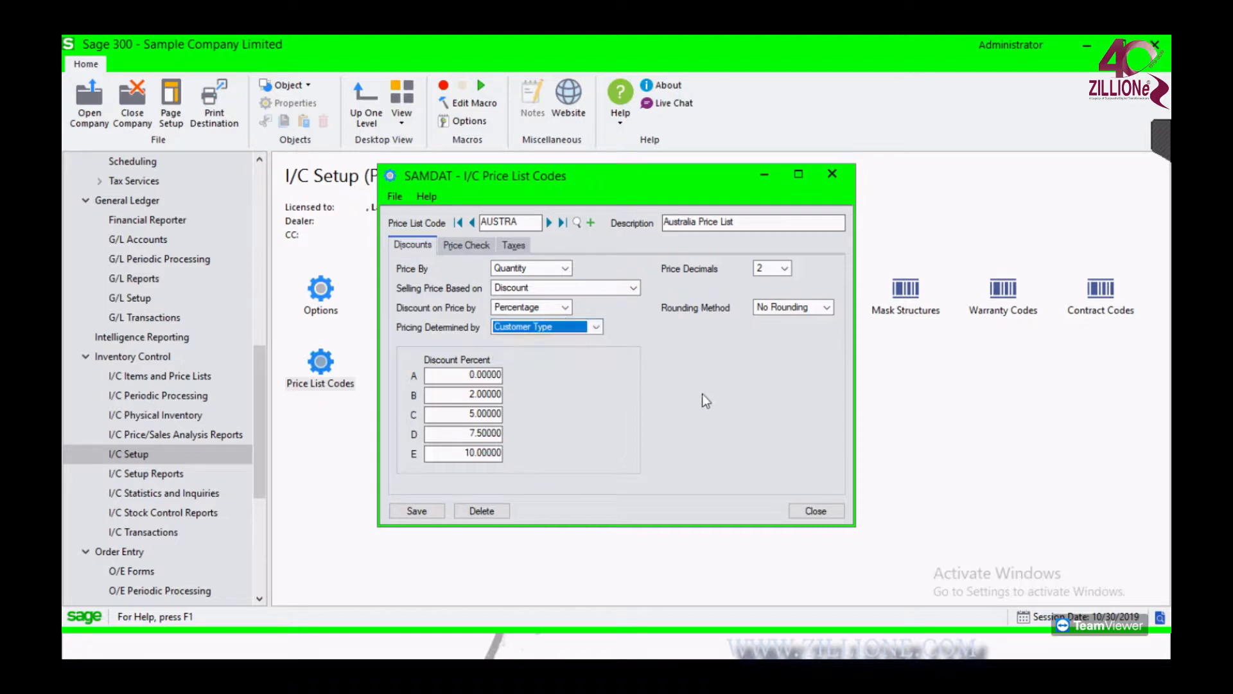
Review the AUSTRA price list's price check and tax settings, return to its discounts, and close the Price List Codes window
{"action": "left_click", "coordinate": [462, 248]}
{"action": "left_click", "coordinate": [514, 244]}
{"action": "left_click", "coordinate": [417, 246]}
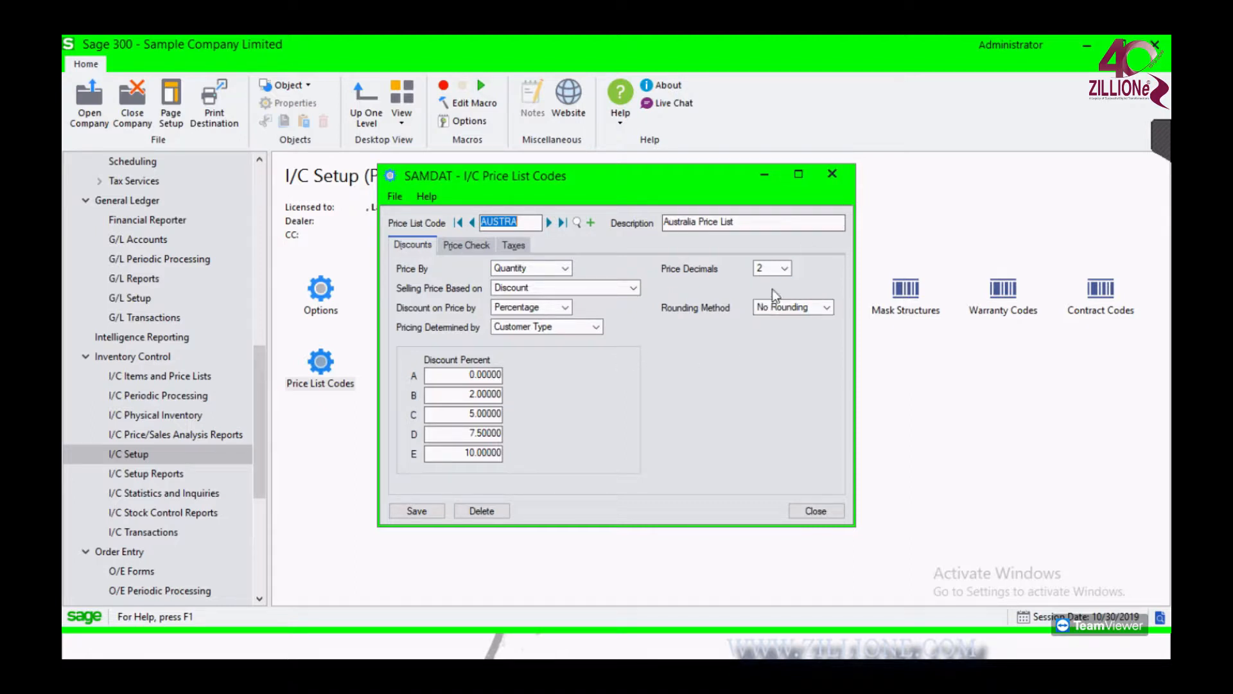
{"action": "left_click", "coordinate": [832, 174]}
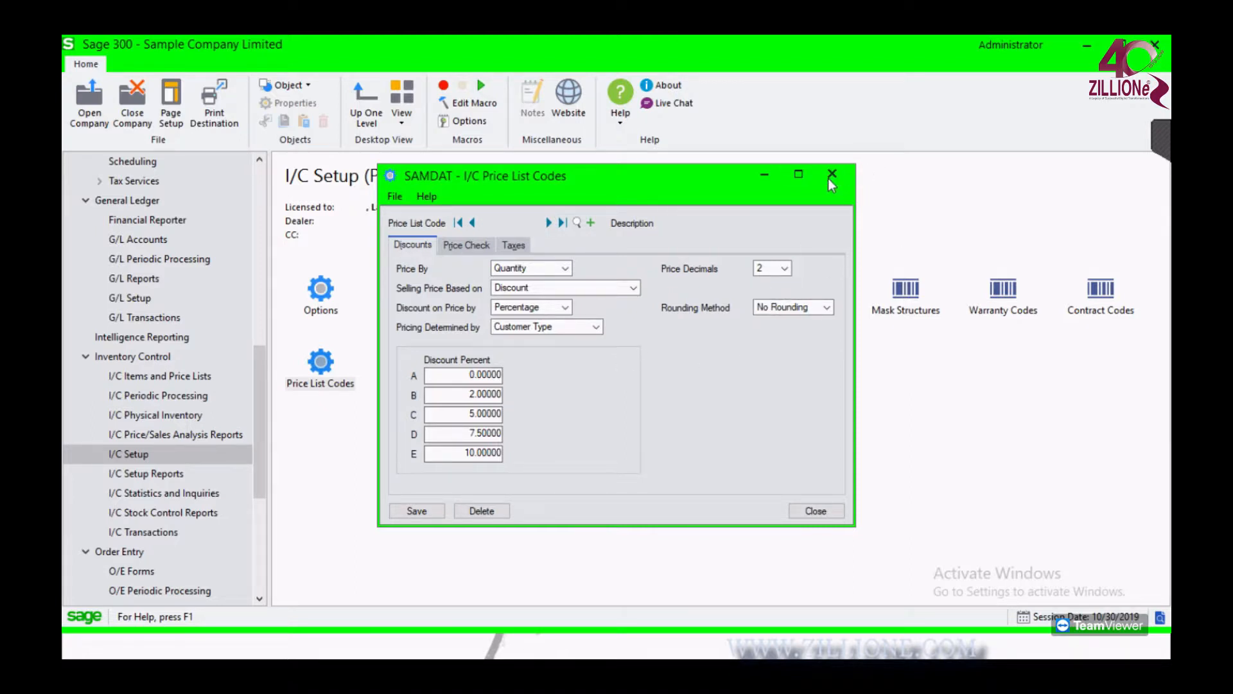
Open I/C G/L Integration and view the choices for when G/L transactions are created
{"action": "left_click", "coordinate": [419, 362]}
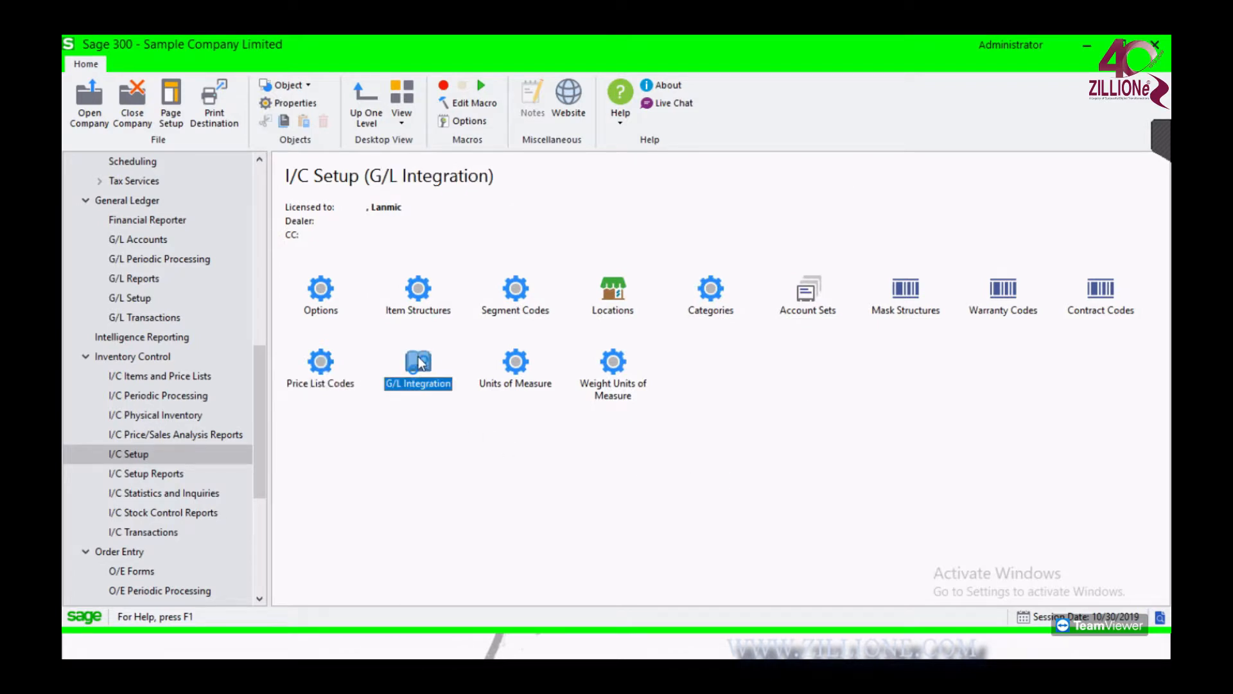
{"action": "double_click", "coordinate": [418, 358]}
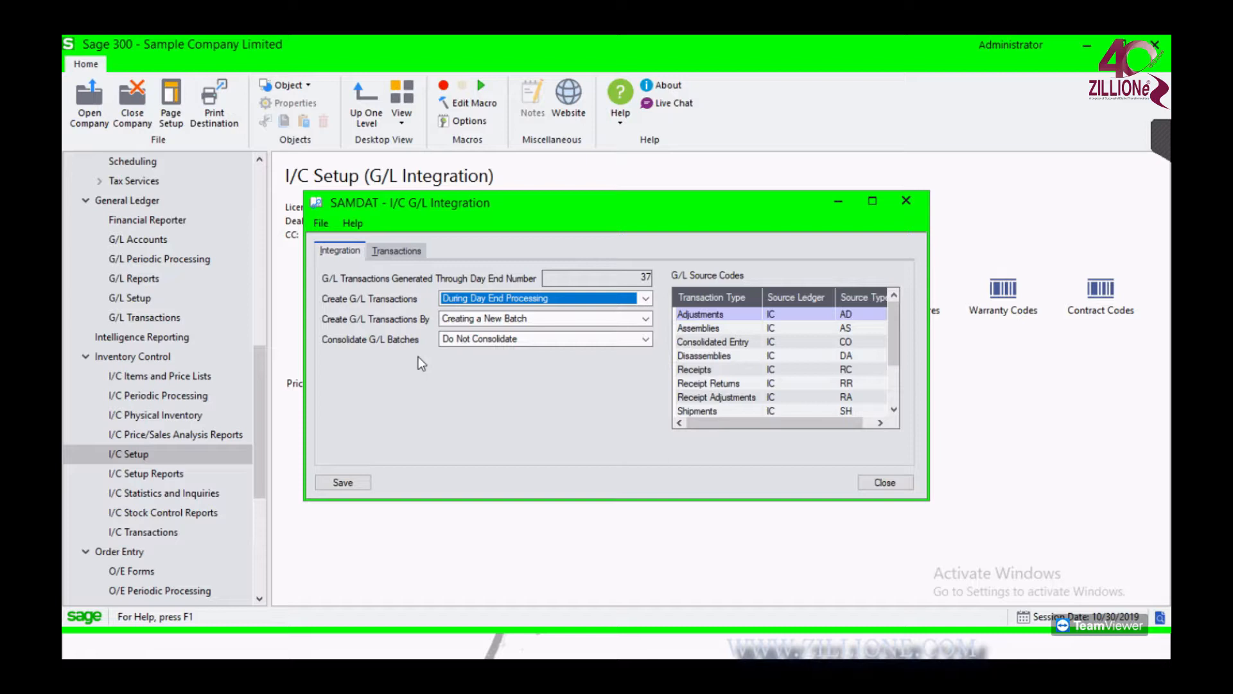
{"action": "left_click", "coordinate": [581, 300]}
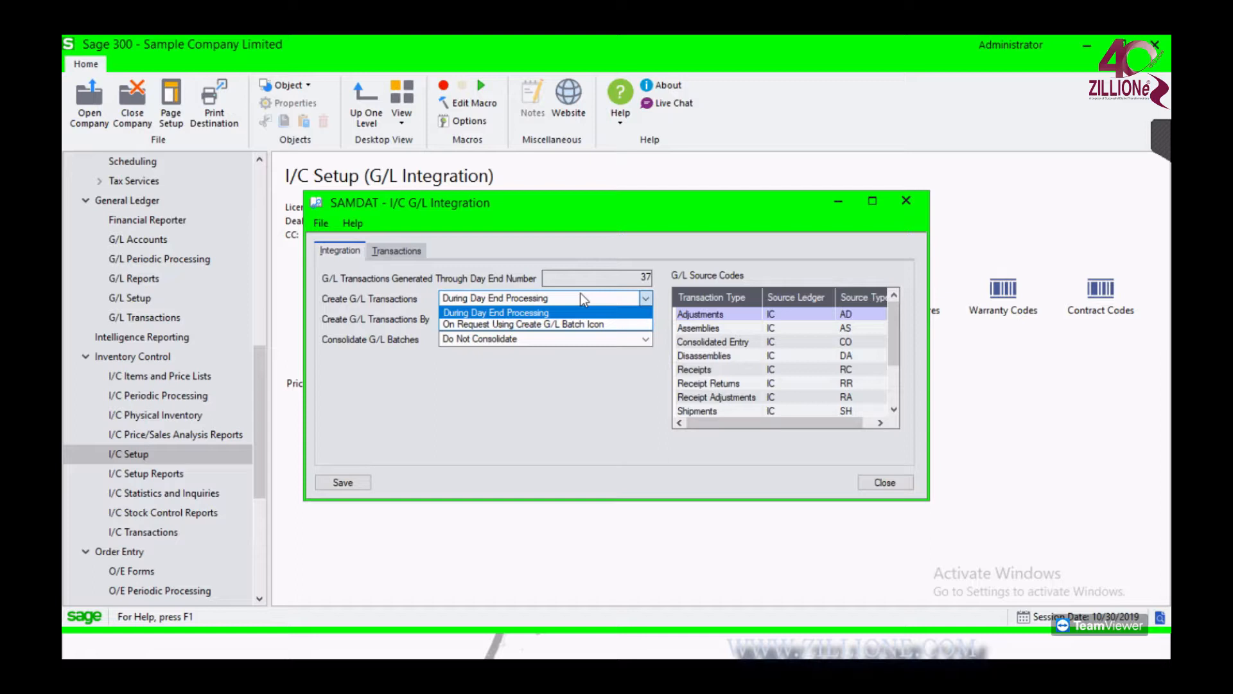
{"action": "left_click", "coordinate": [653, 405]}
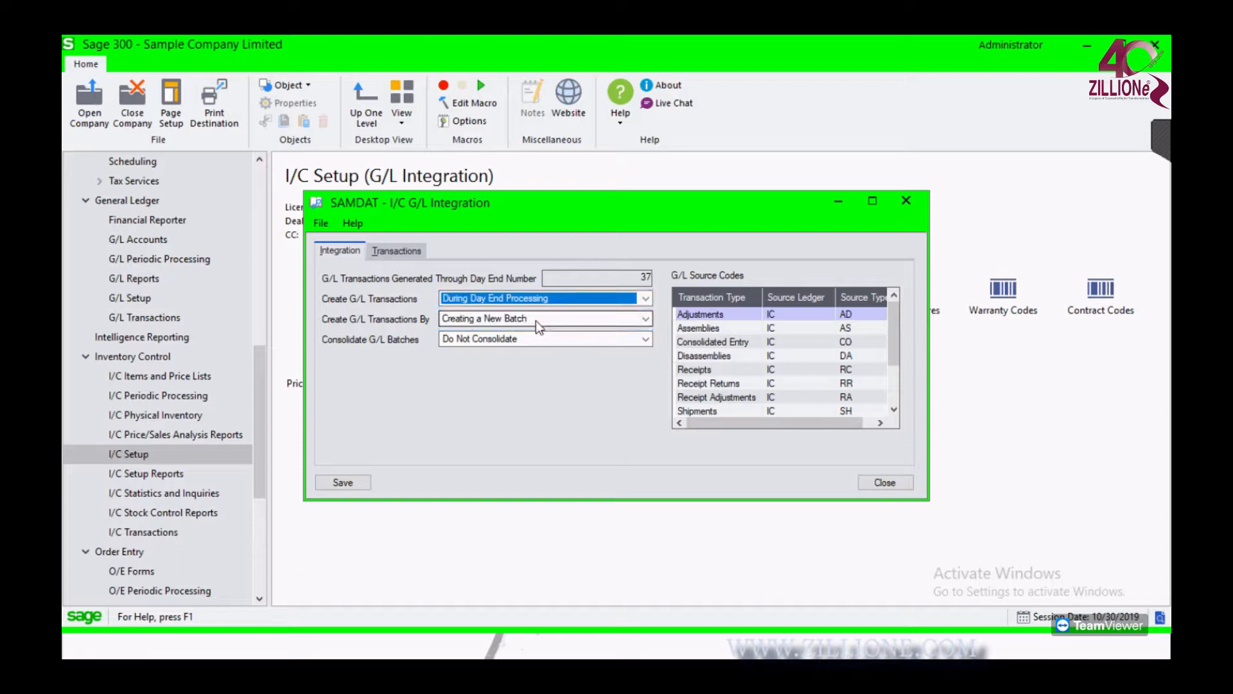
View the choices for Create G/L Transactions By and for Consolidate G/L Batches
{"action": "left_click", "coordinate": [539, 319]}
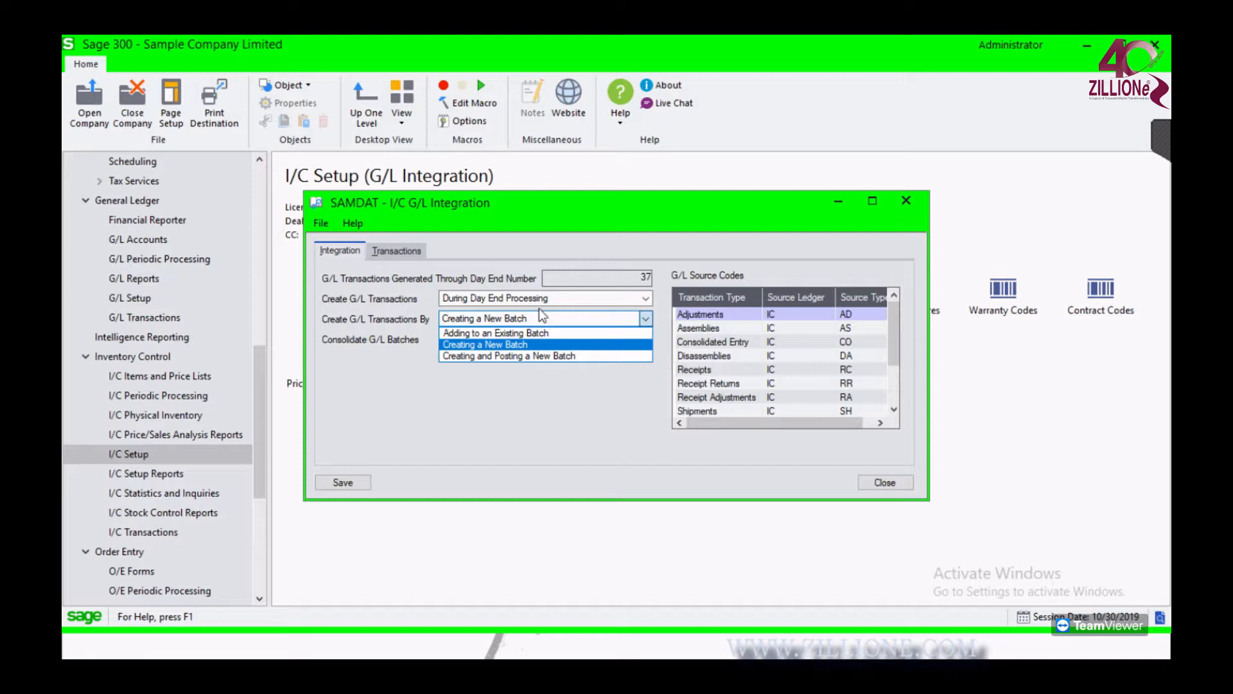
{"action": "left_click", "coordinate": [514, 389]}
{"action": "left_click", "coordinate": [519, 341]}
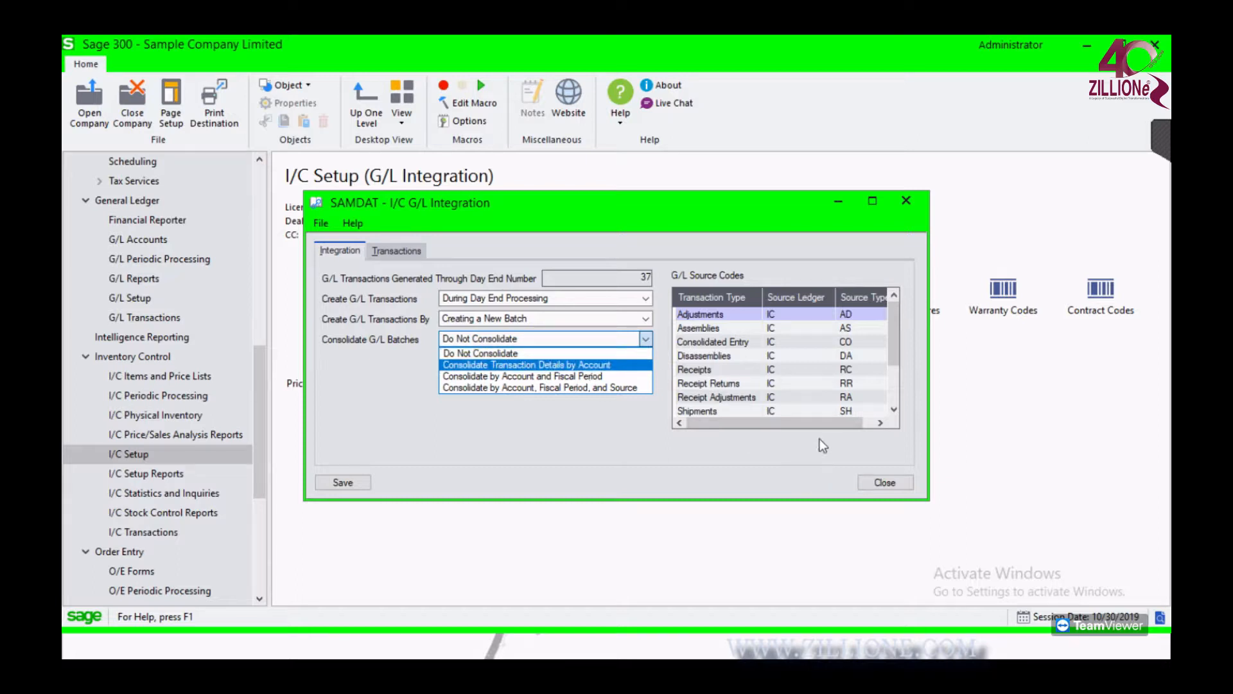
{"action": "left_click", "coordinate": [823, 422]}
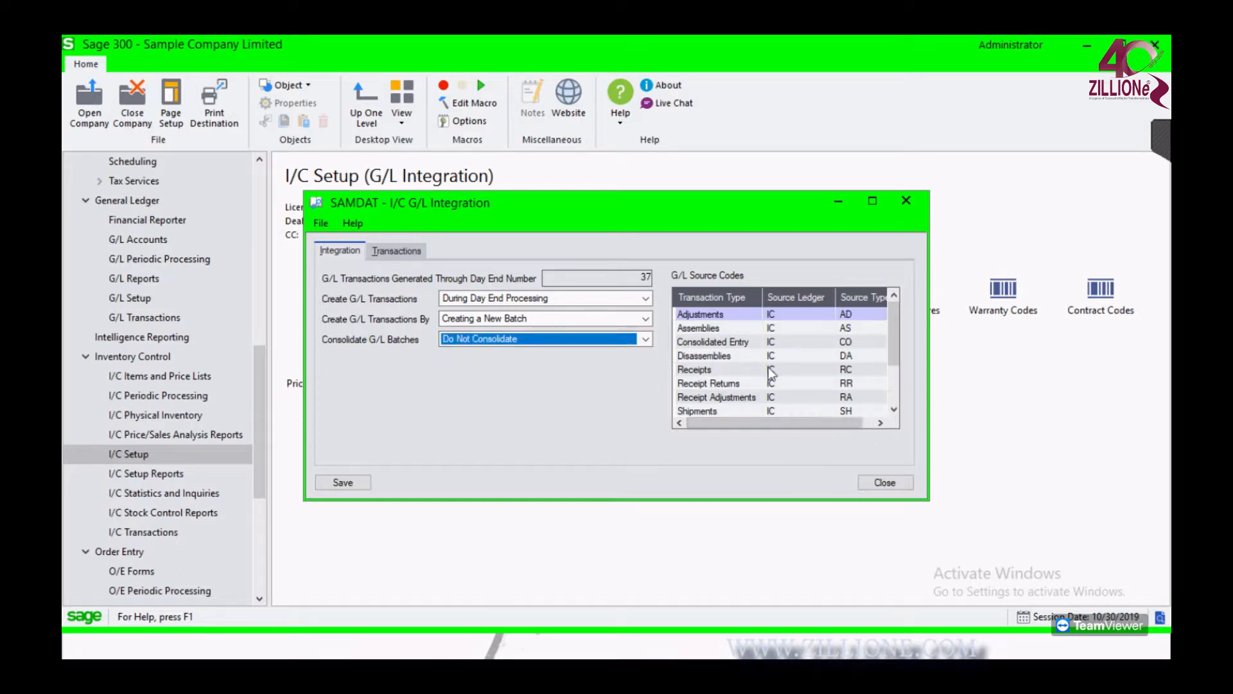
Show the G/L integration transactions and examine the segments available for the Receipt Detail's G/L Detail Reference
{"action": "left_click", "coordinate": [410, 253]}
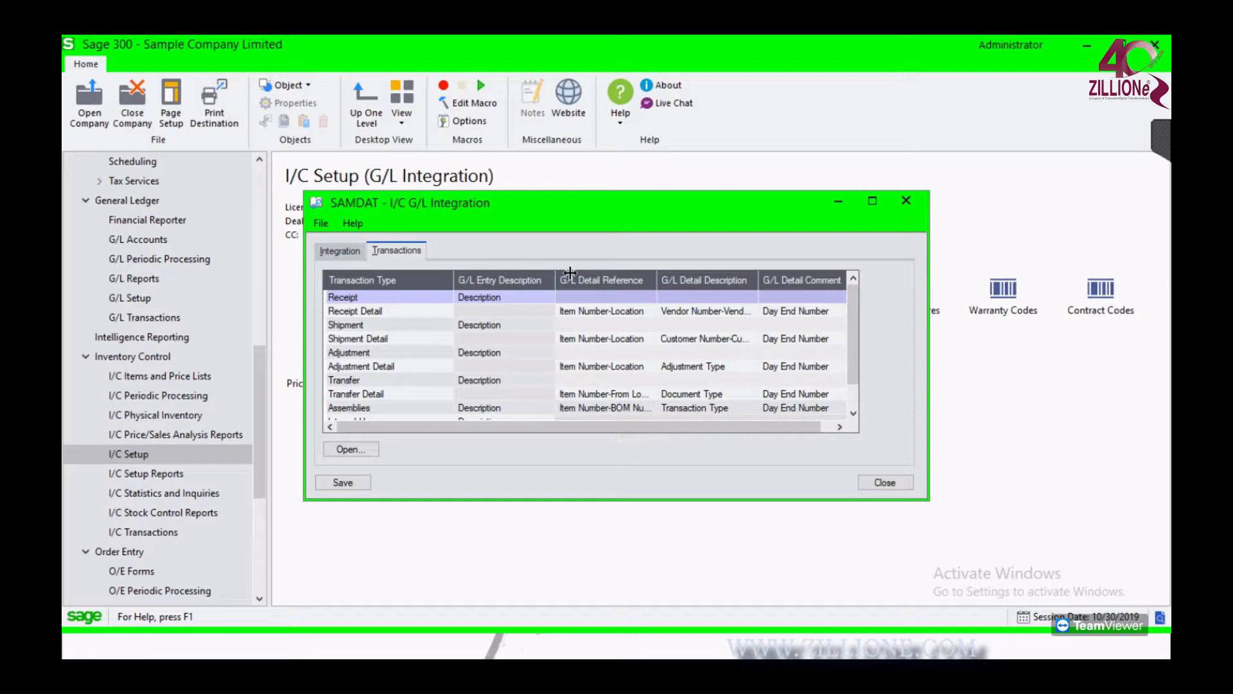
{"action": "left_click", "coordinate": [622, 312]}
{"action": "left_click", "coordinate": [357, 443]}
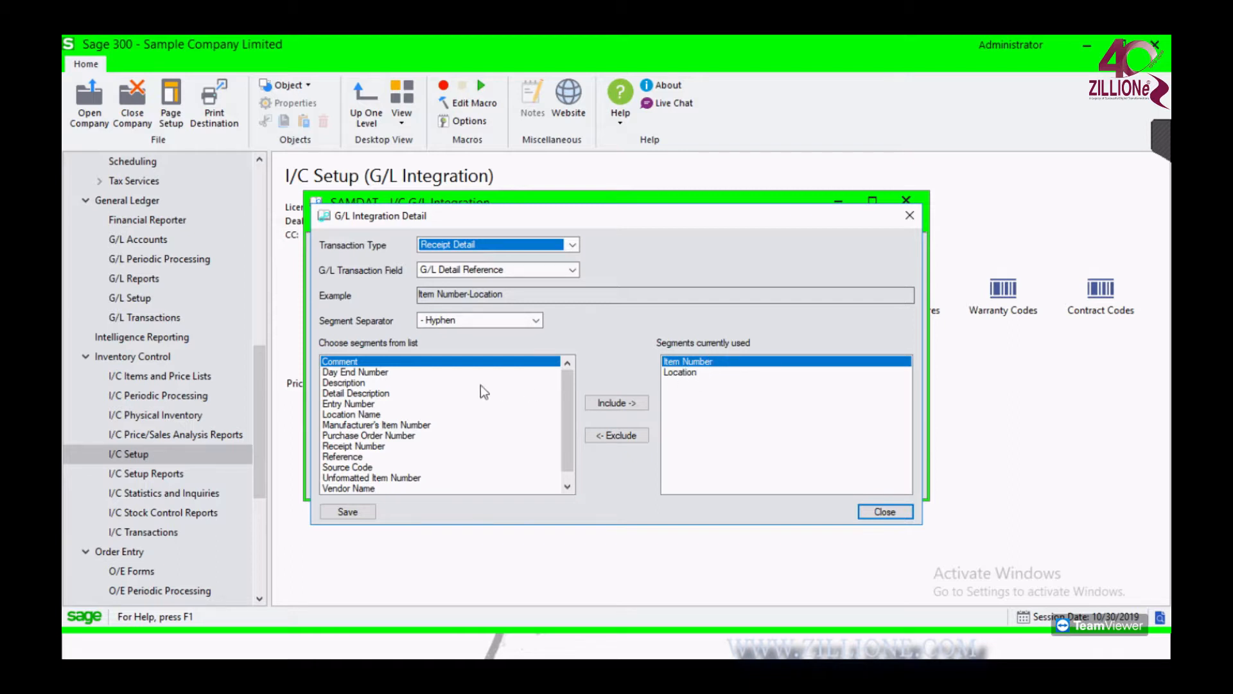
{"action": "scroll", "coordinate": [466, 395], "scroll_direction": "down", "scroll_amount": 1}
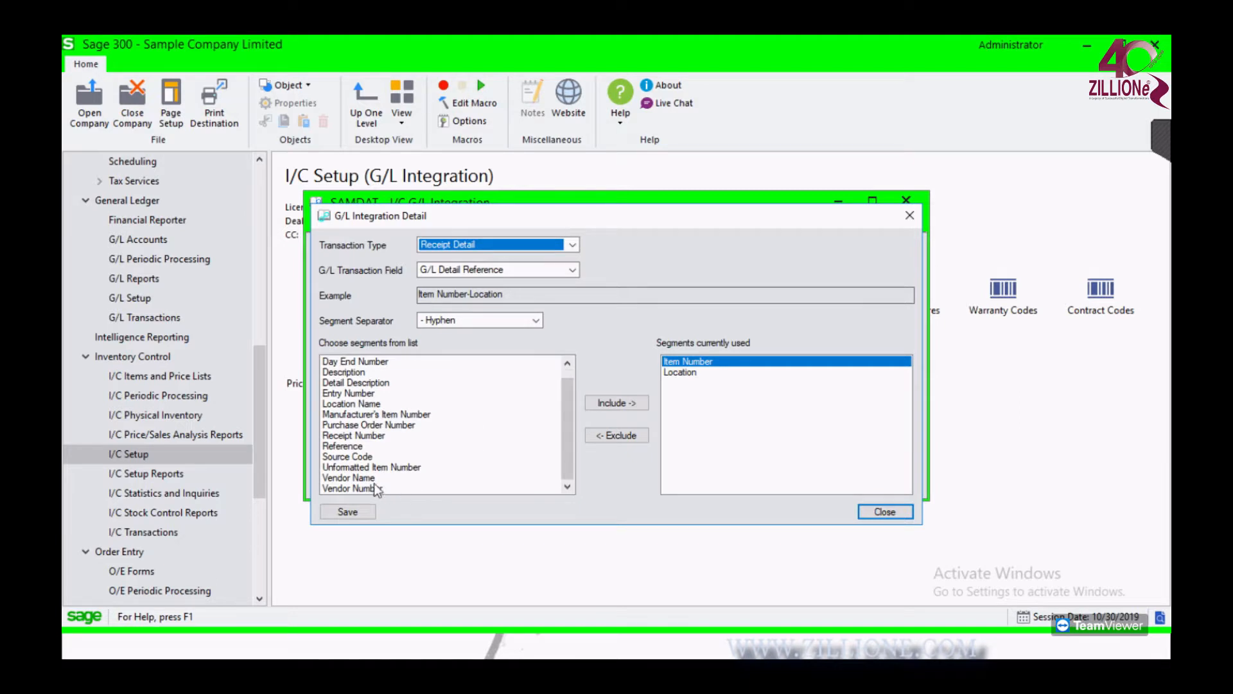
{"action": "scroll", "coordinate": [444, 390], "scroll_direction": "up", "scroll_amount": 1}
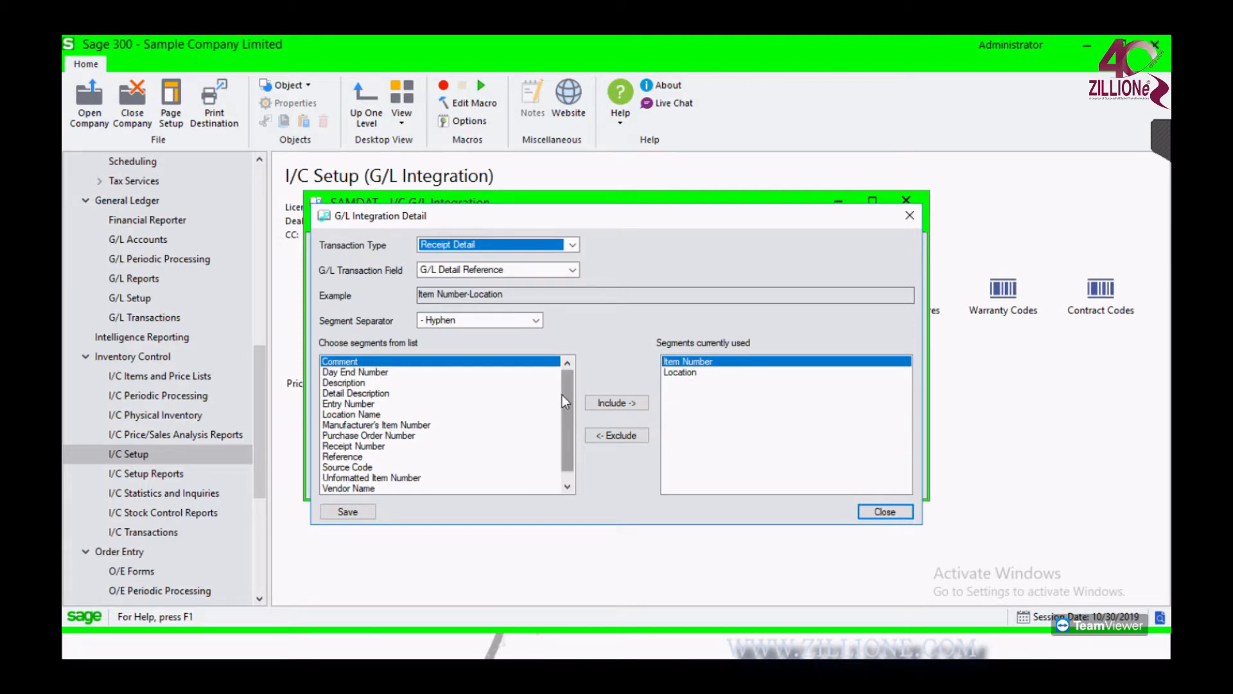
{"action": "mouse_move", "coordinate": [568, 399]}
{"action": "left_mouse_down"}
{"action": "mouse_move", "coordinate": [569, 434]}
{"action": "mouse_move", "coordinate": [573, 382]}
{"action": "left_mouse_up"}
{"action": "left_click", "coordinate": [909, 217]}
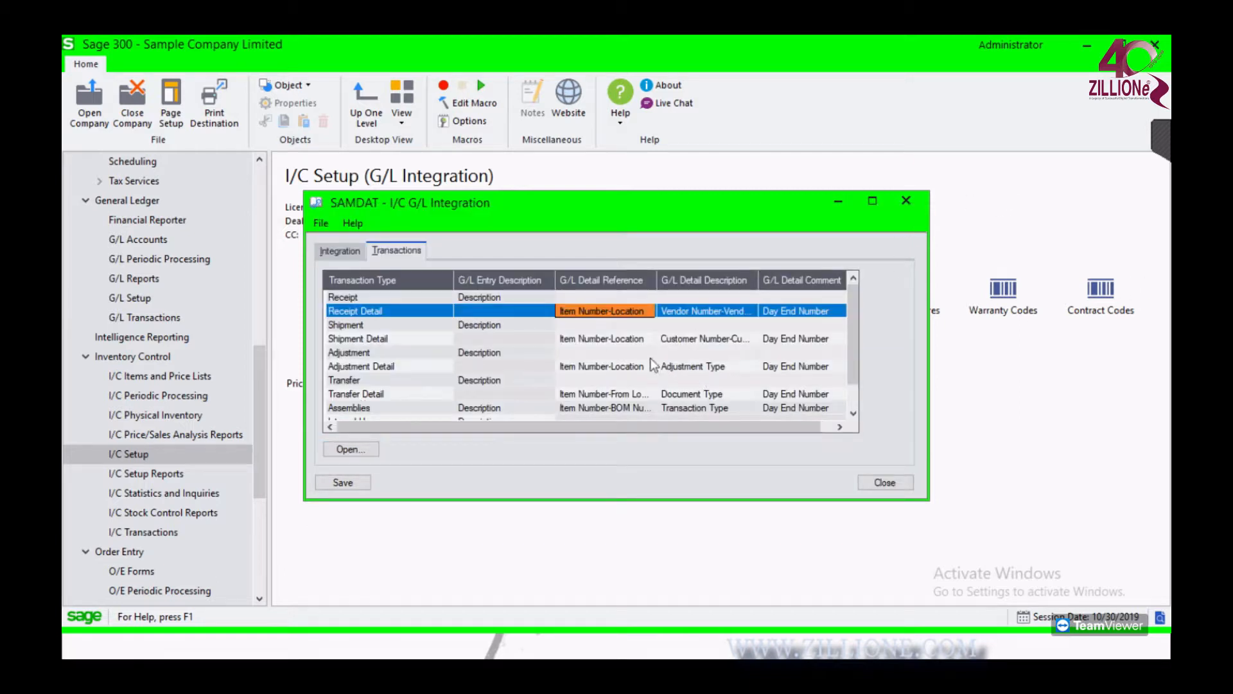
Try to include the Shipment Number segment in the Shipment Detail's G/L Detail Reference
{"action": "left_click", "coordinate": [602, 341]}
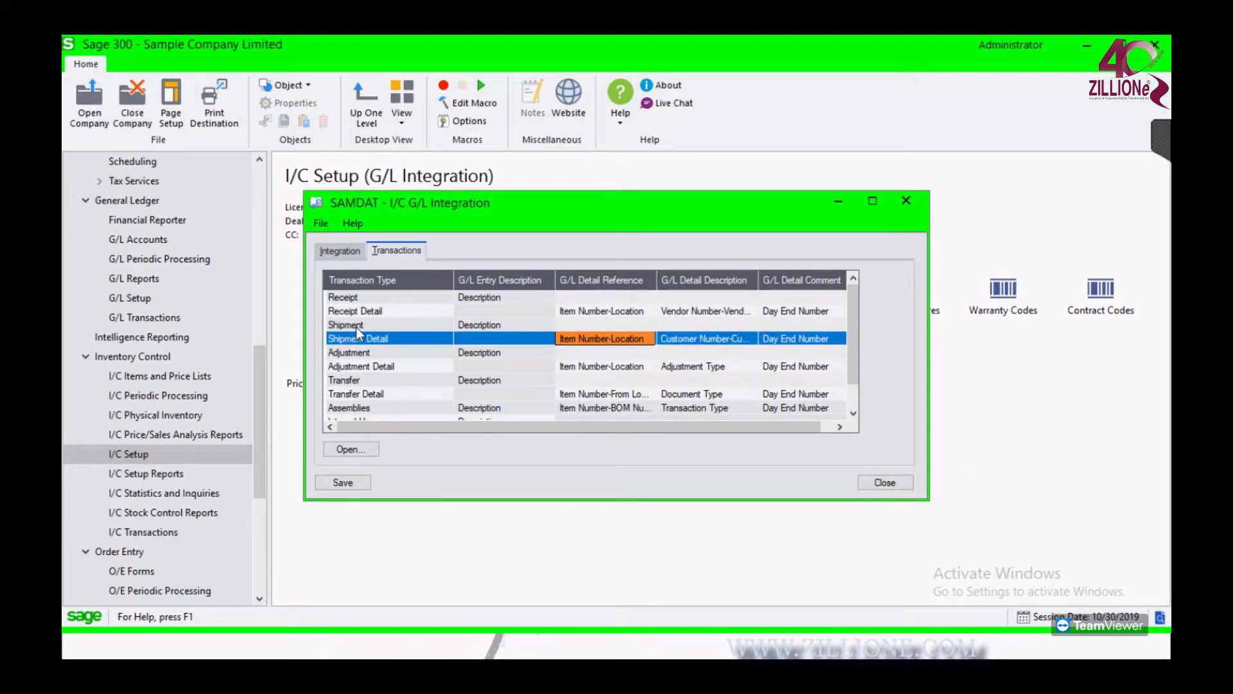
{"action": "double_click", "coordinate": [599, 337]}
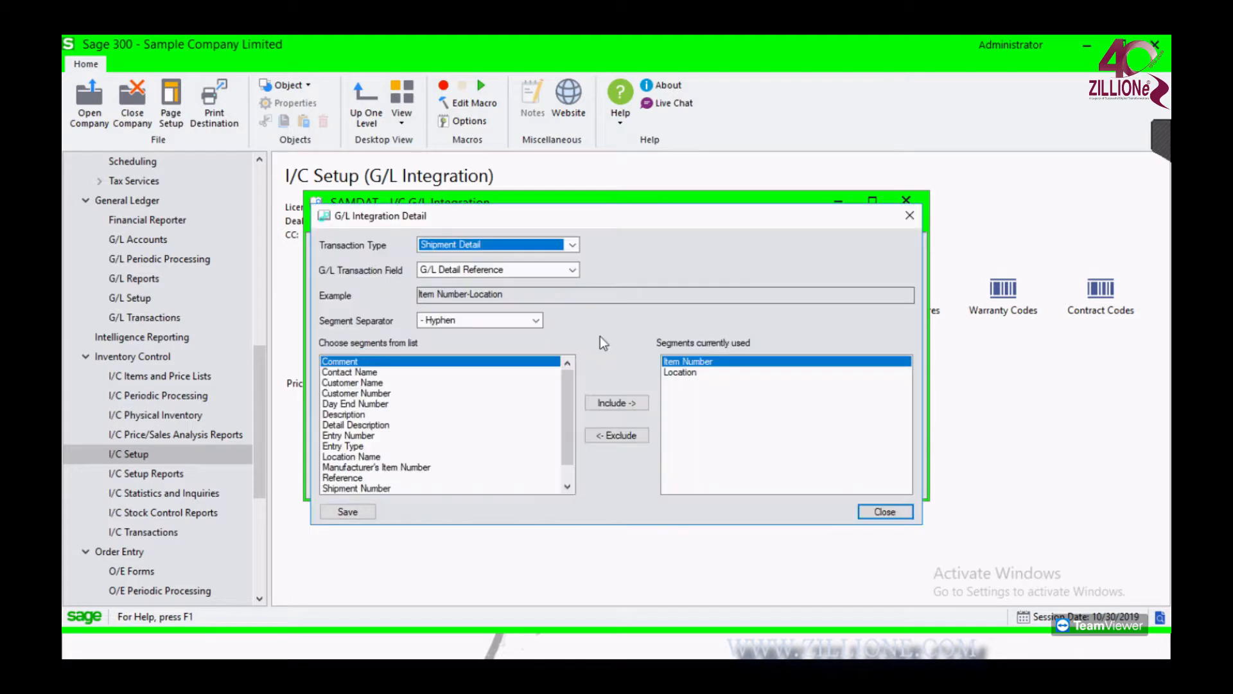
{"action": "scroll", "coordinate": [426, 387], "scroll_direction": "down", "scroll_amount": 2}
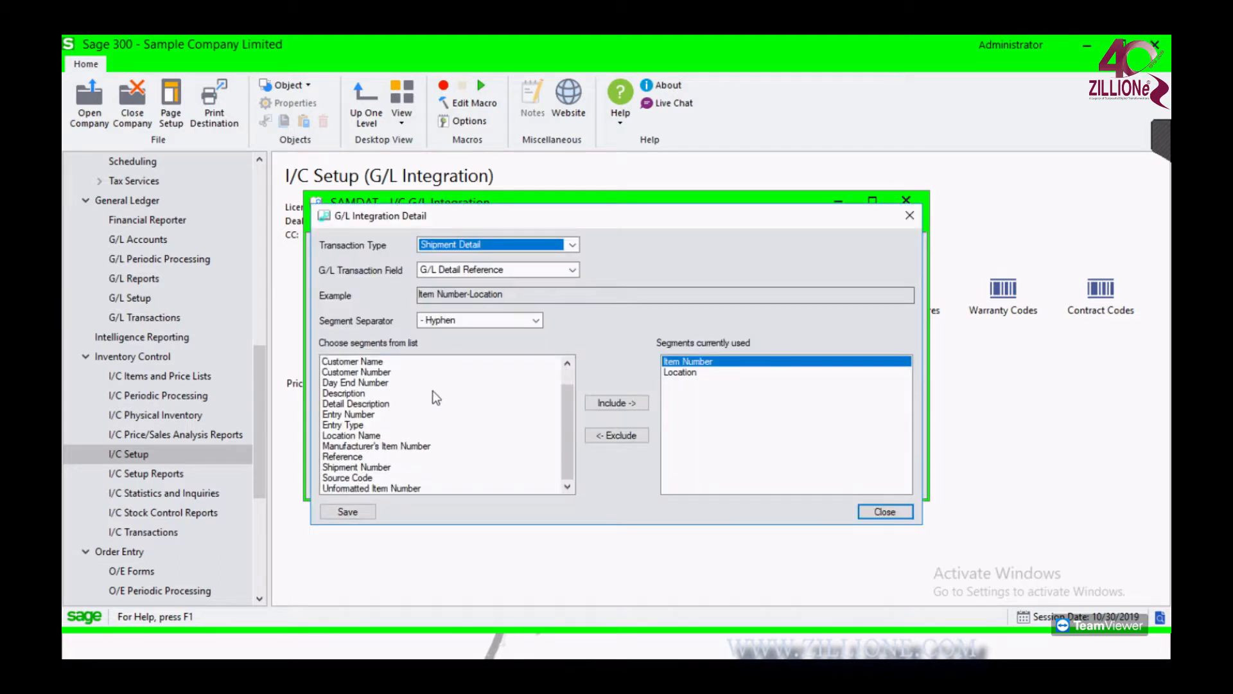
{"action": "left_click", "coordinate": [382, 469]}
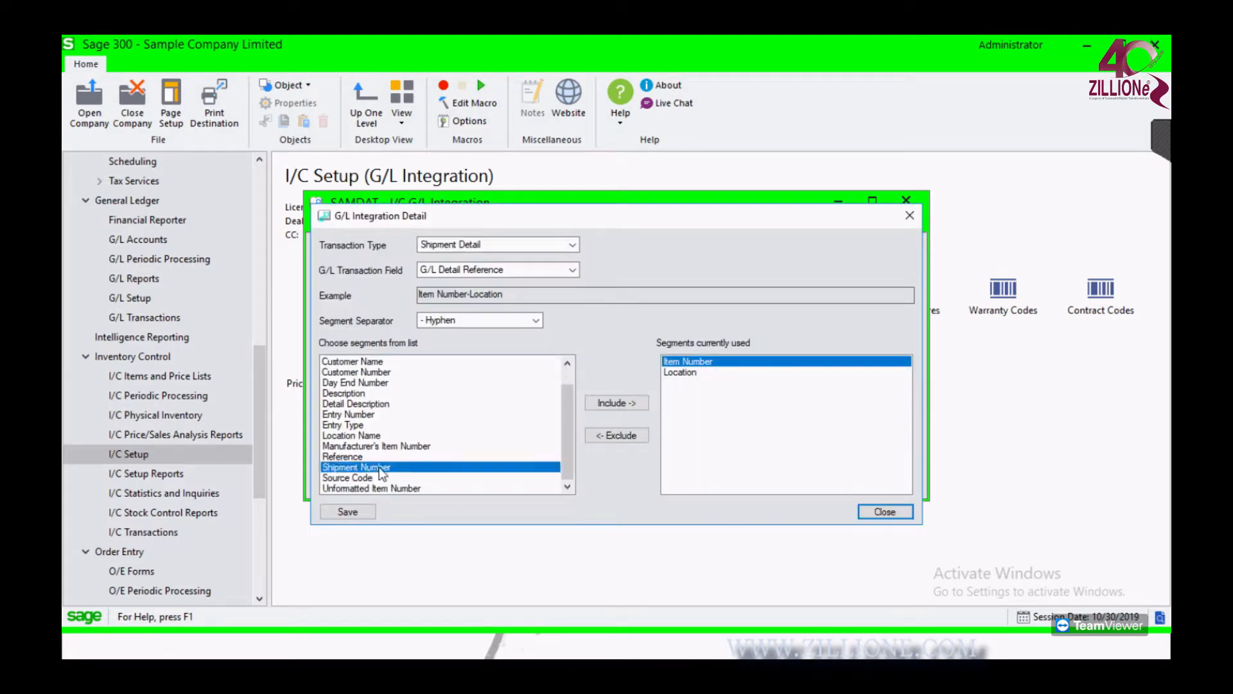
{"action": "left_click", "coordinate": [625, 403]}
{"action": "left_click", "coordinate": [910, 215]}
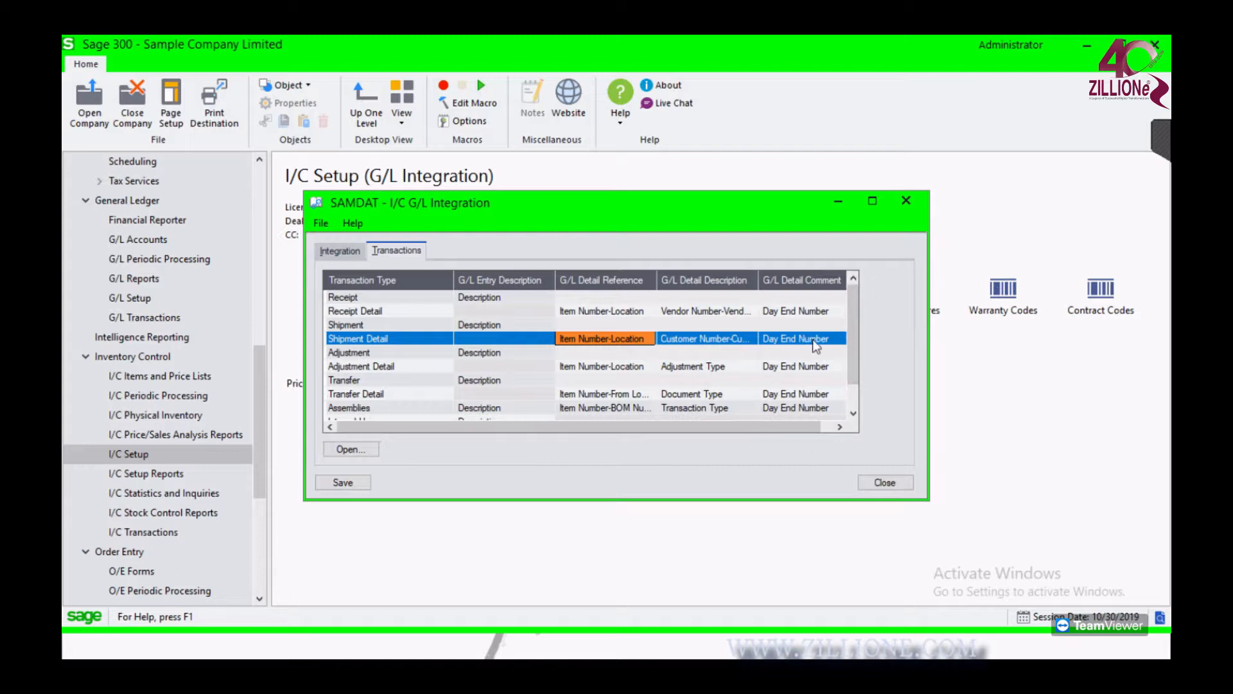
Close the G/L Integration window and review the I/C Units of Measure with their default conversion factors
{"action": "left_click_drag", "start_coordinate": [853, 330], "coordinate": [857, 306]}
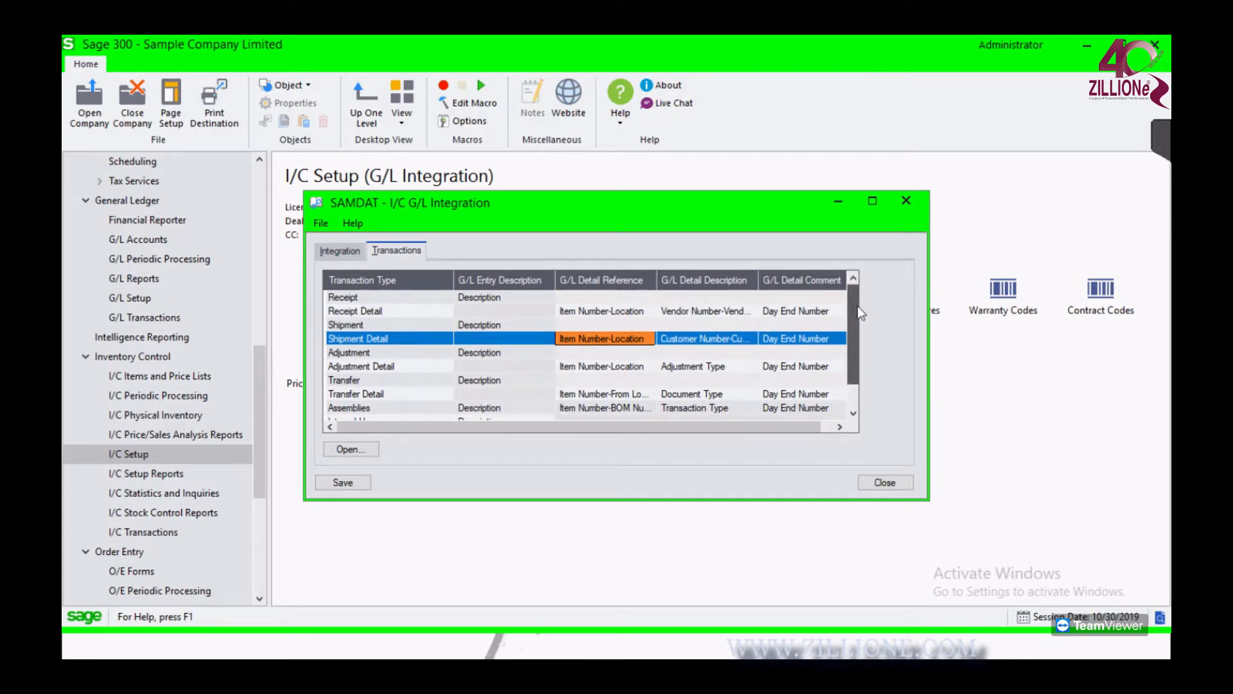
{"action": "left_click", "coordinate": [904, 205]}
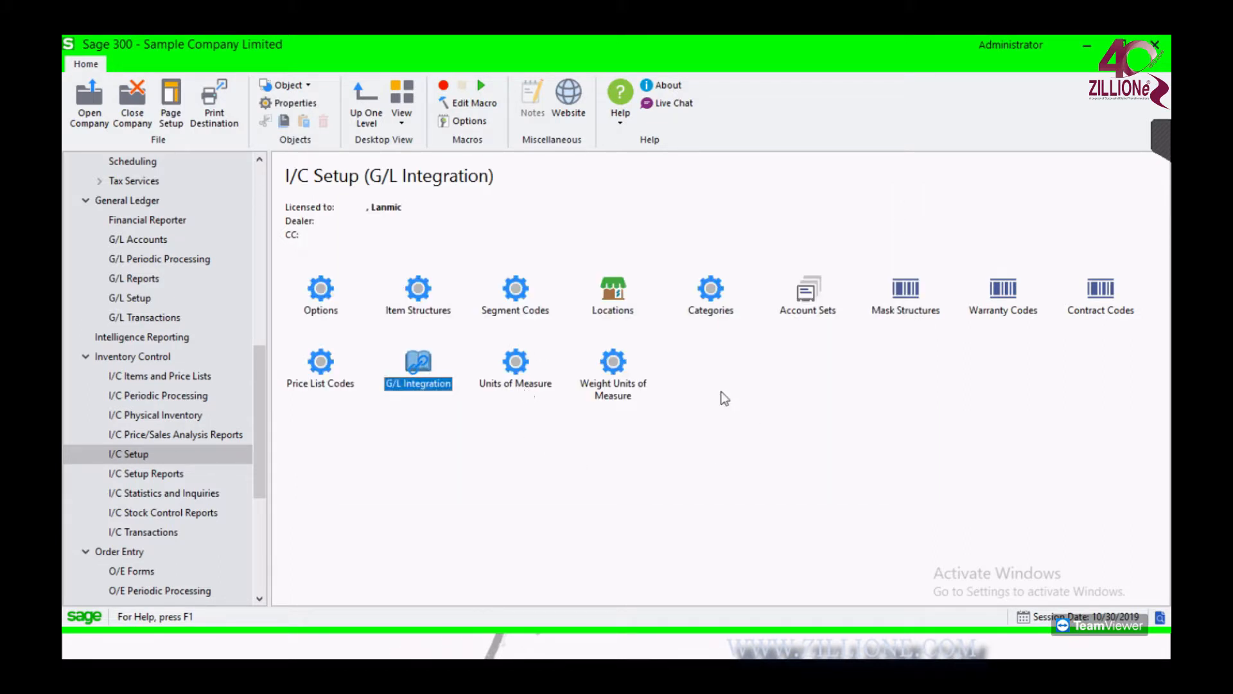
{"action": "left_click", "coordinate": [518, 378]}
{"action": "double_click", "coordinate": [518, 379]}
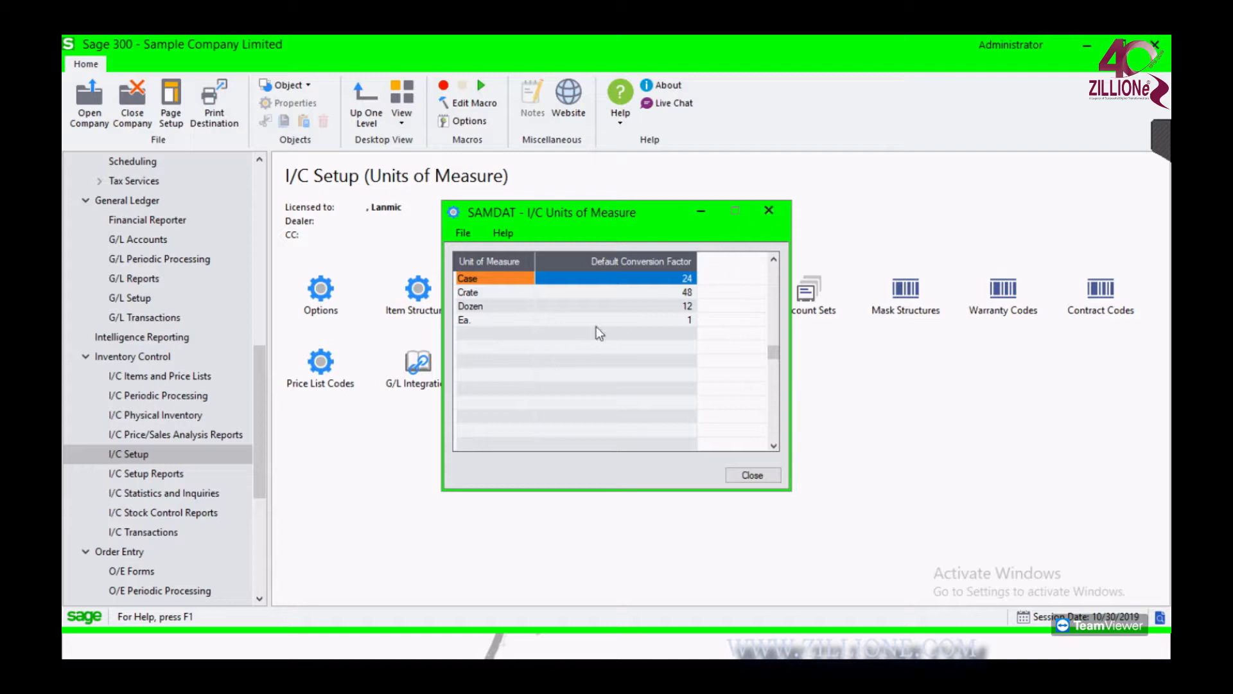
{"action": "left_click", "coordinate": [490, 325]}
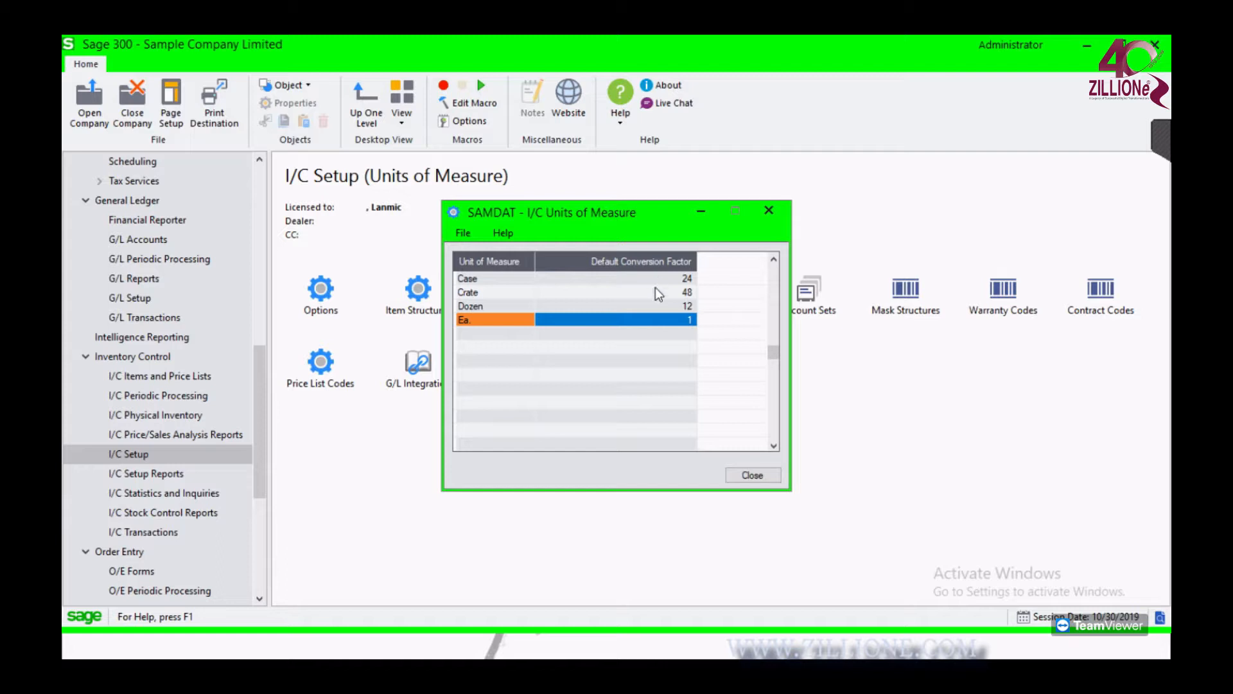
{"action": "left_click", "coordinate": [773, 213]}
Open I/C Weight Units of Measure, try inserting a new weight unit line, and close the window
{"action": "left_click", "coordinate": [623, 393]}
{"action": "double_click", "coordinate": [627, 396]}
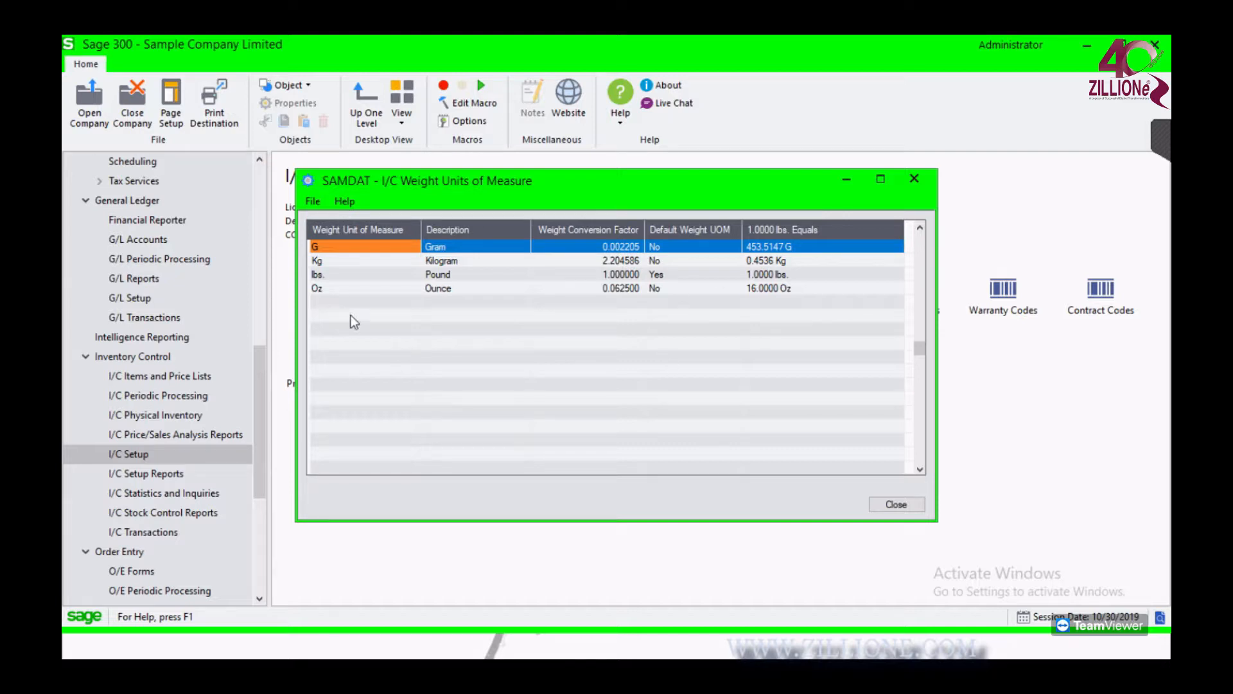
{"action": "key", "text": "Insert"}
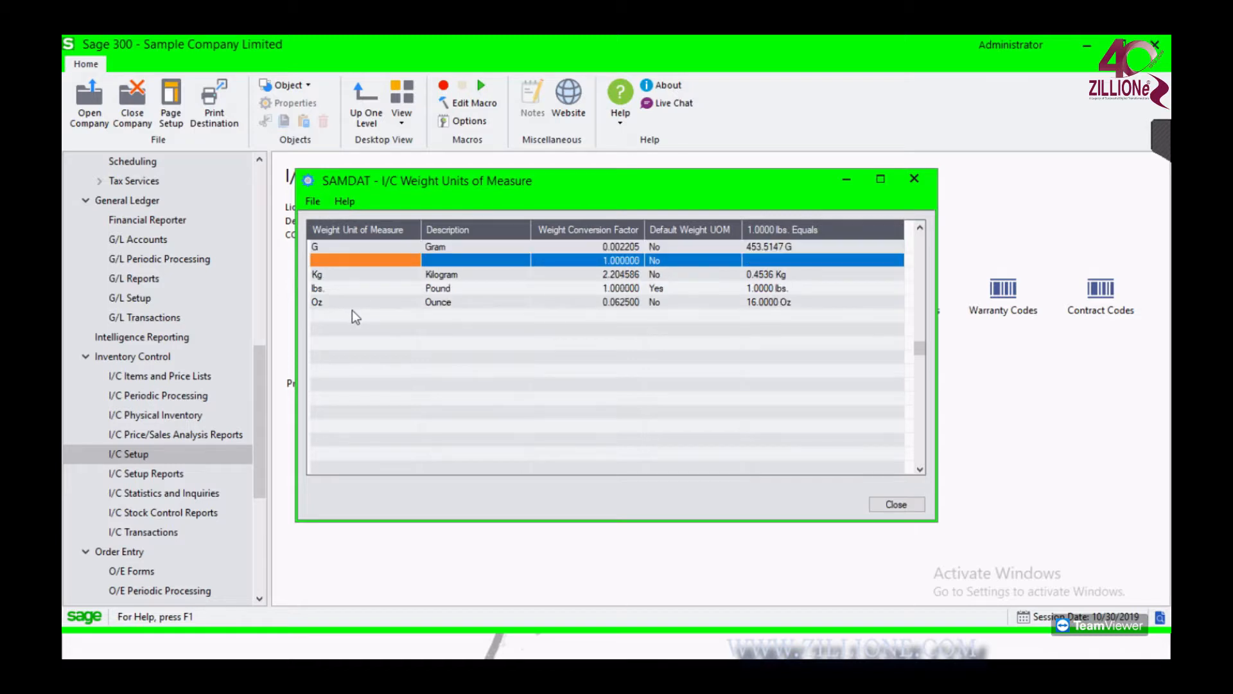
{"action": "key", "text": "Escape"}
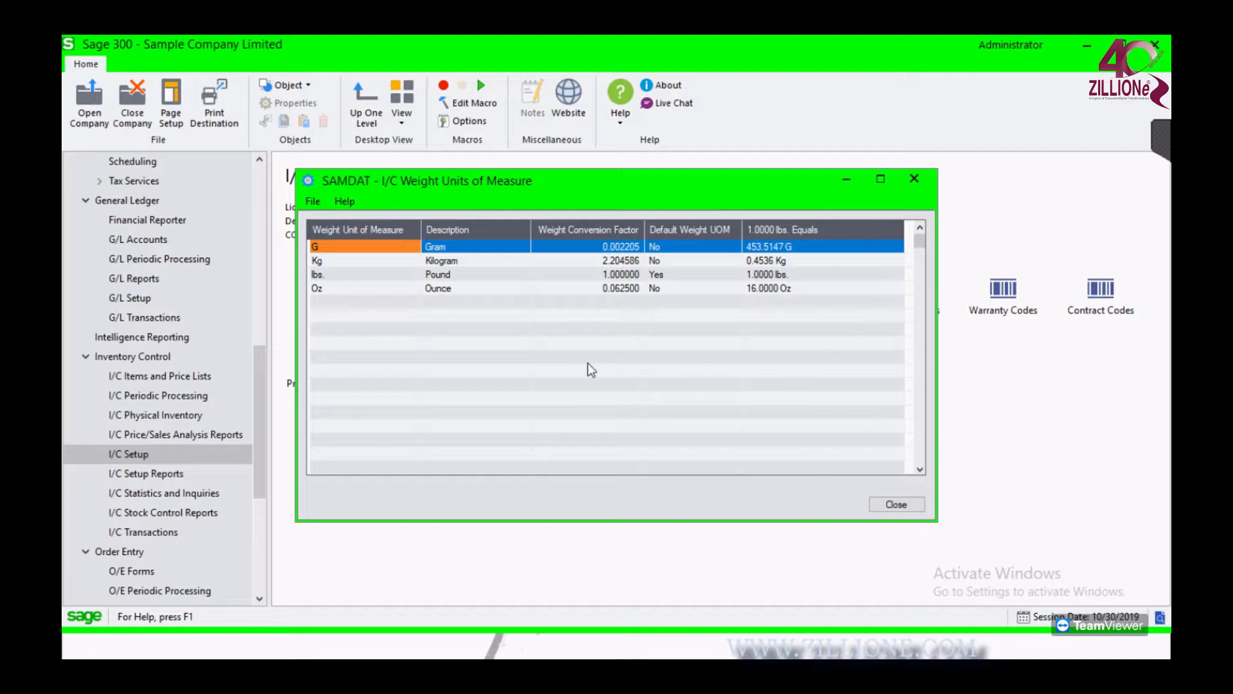
{"action": "key", "text": "Insert"}
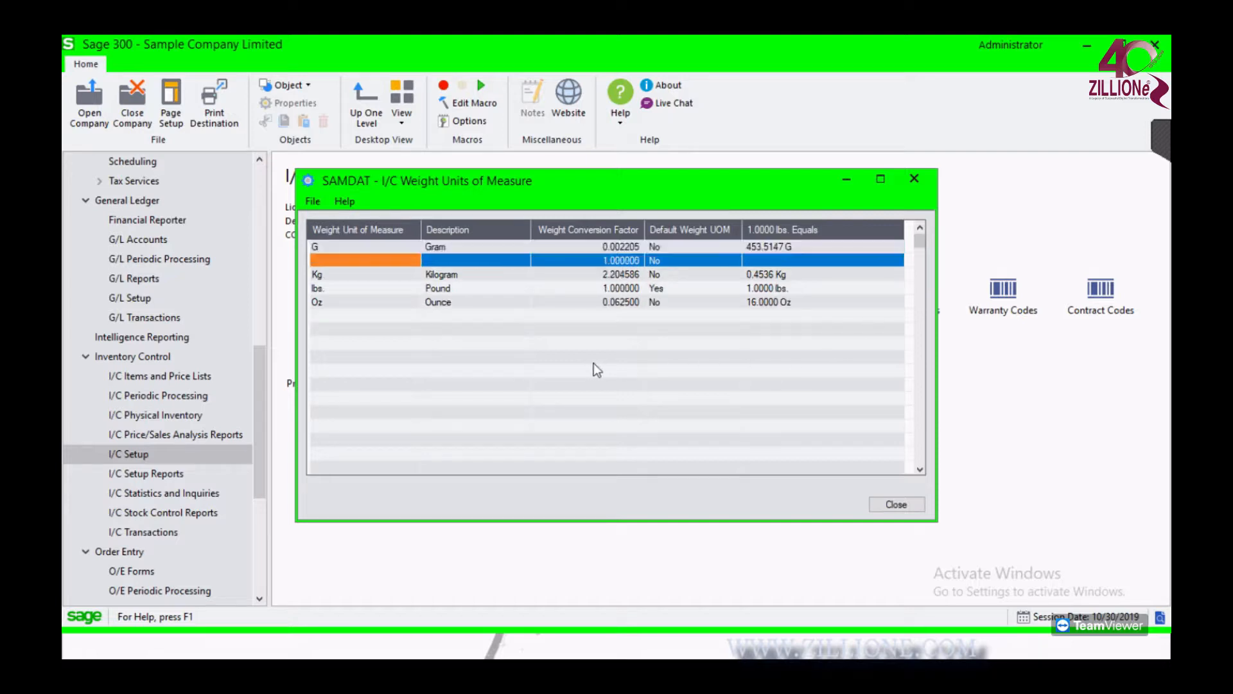
{"action": "left_click", "coordinate": [399, 264]}
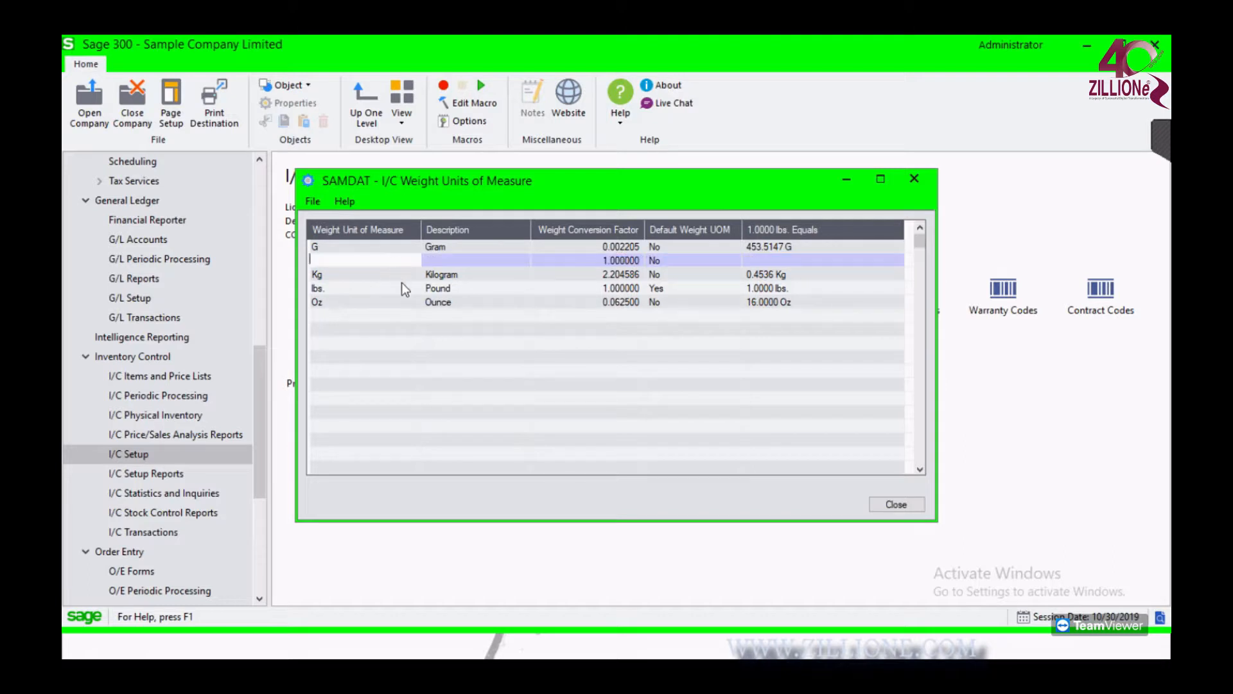
{"action": "left_click", "coordinate": [592, 364]}
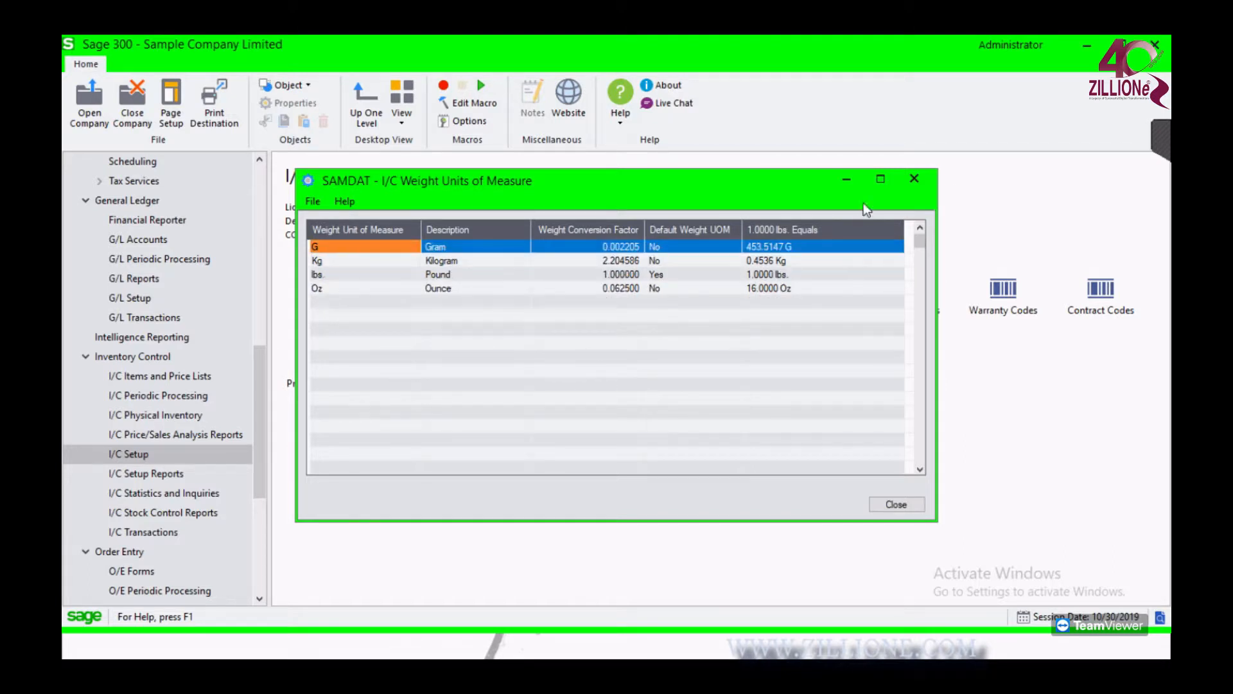
{"action": "left_click", "coordinate": [919, 183]}
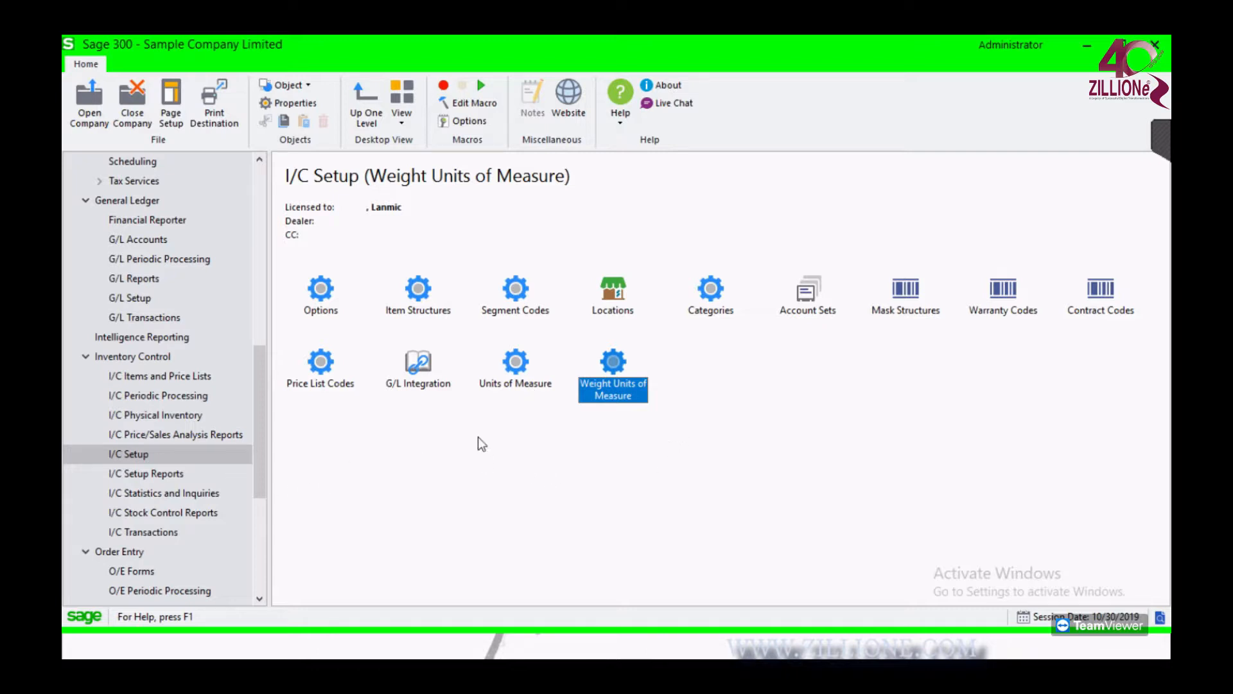
Go to I/C Items and Price Lists and open the I/C Items window
{"action": "left_click", "coordinate": [185, 376]}
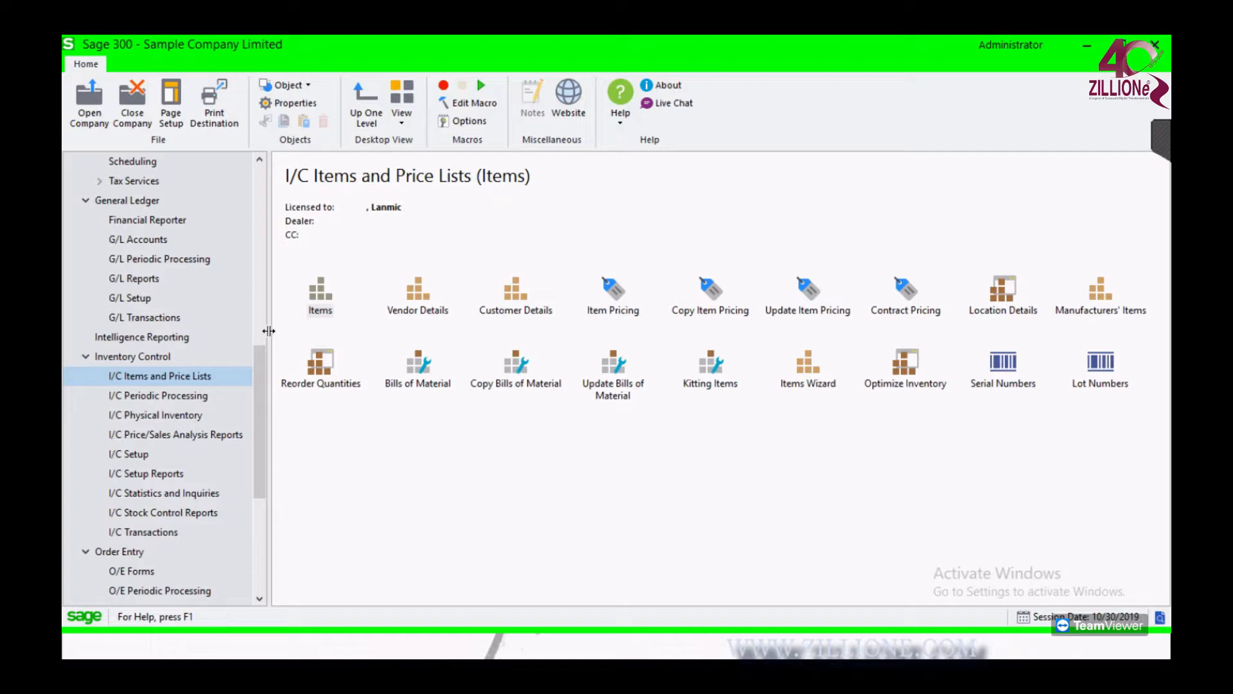
{"action": "left_click", "coordinate": [433, 510]}
{"action": "left_click", "coordinate": [320, 313]}
{"action": "double_click", "coordinate": [319, 312]}
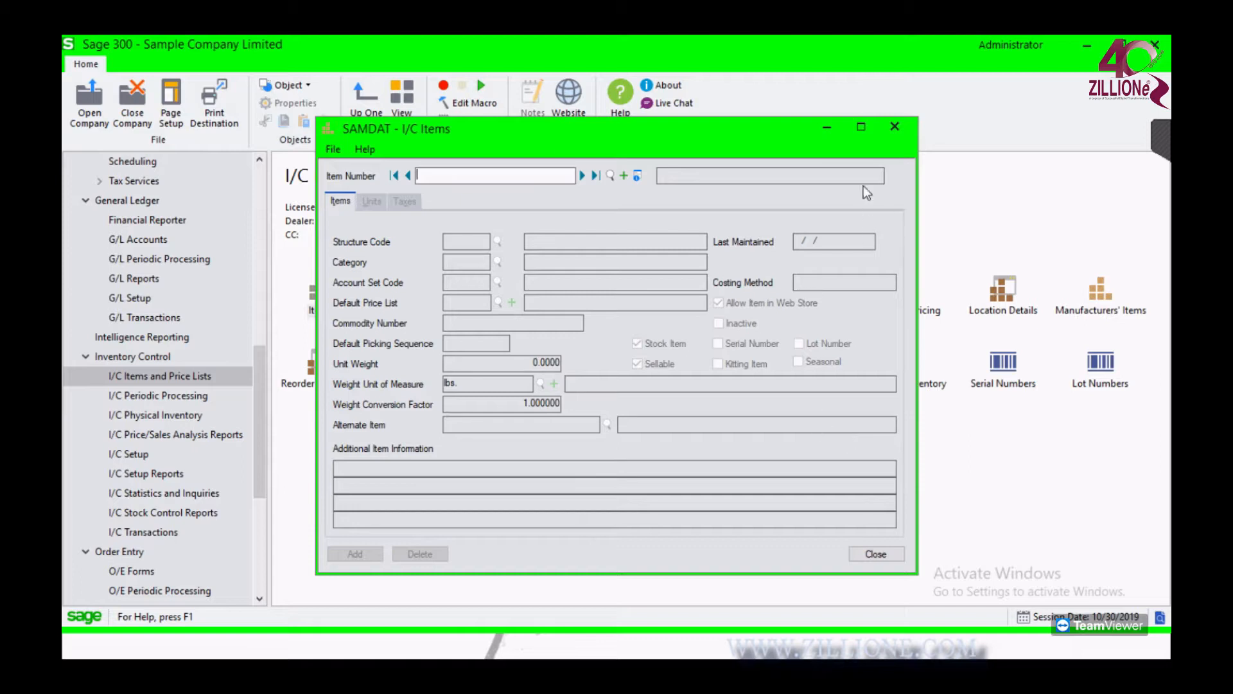
Start constructing an item number with the COLSAM structure code and set its Category segment to A1 (Accessories)
{"action": "left_click", "coordinate": [638, 176]}
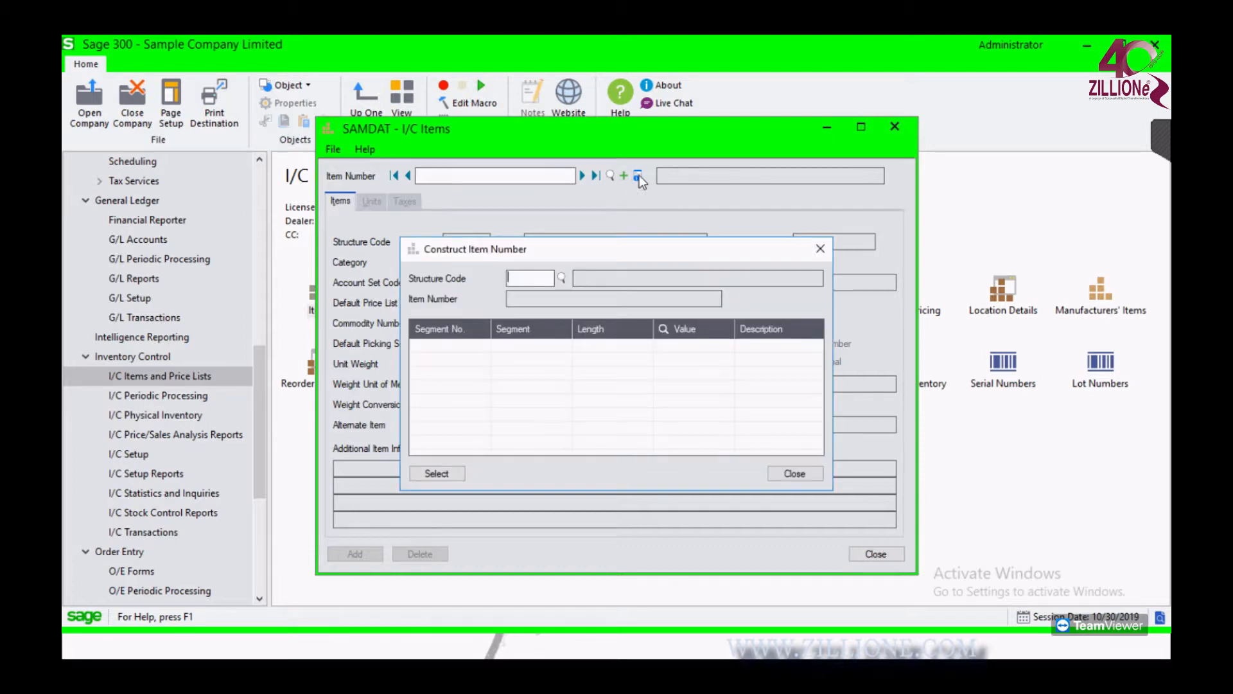
{"action": "left_click", "coordinate": [562, 279]}
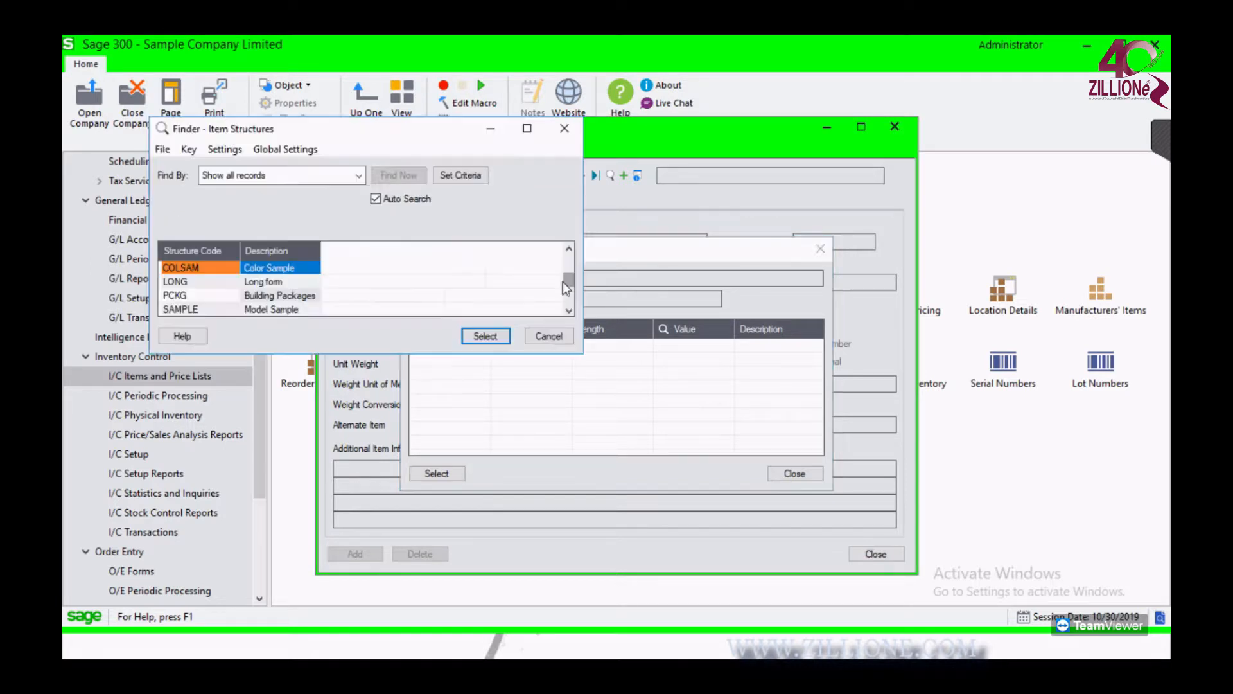
{"action": "double_click", "coordinate": [206, 271]}
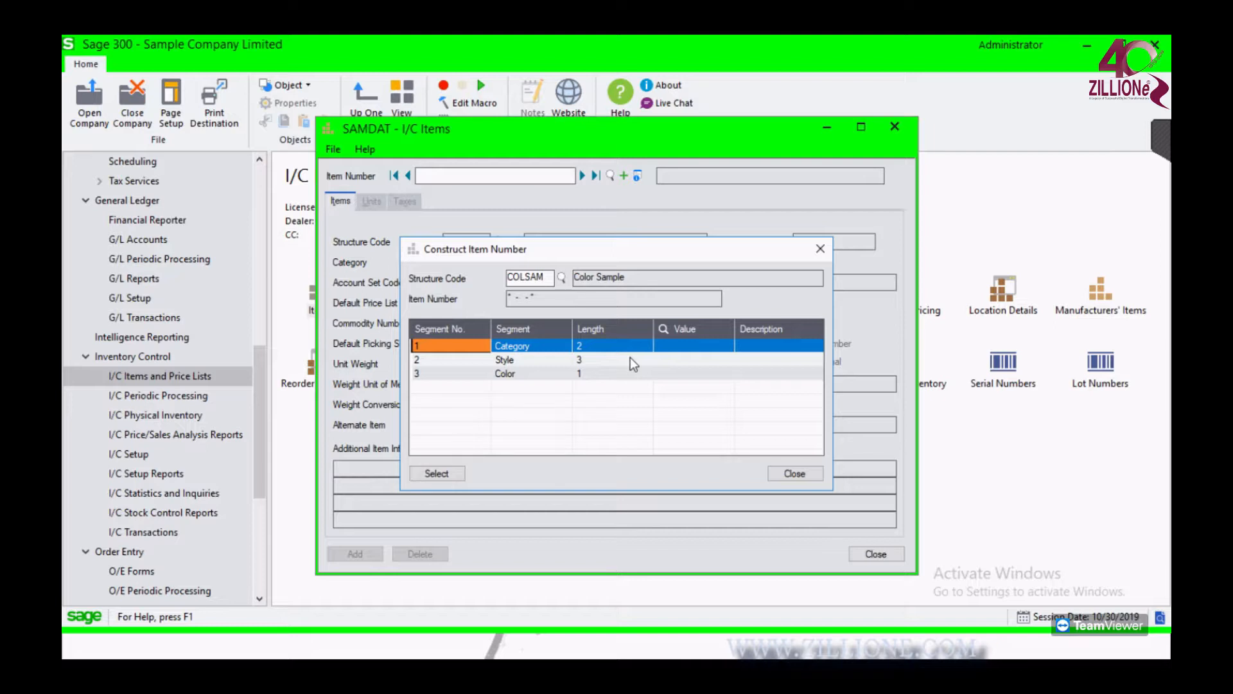
{"action": "left_click", "coordinate": [676, 347]}
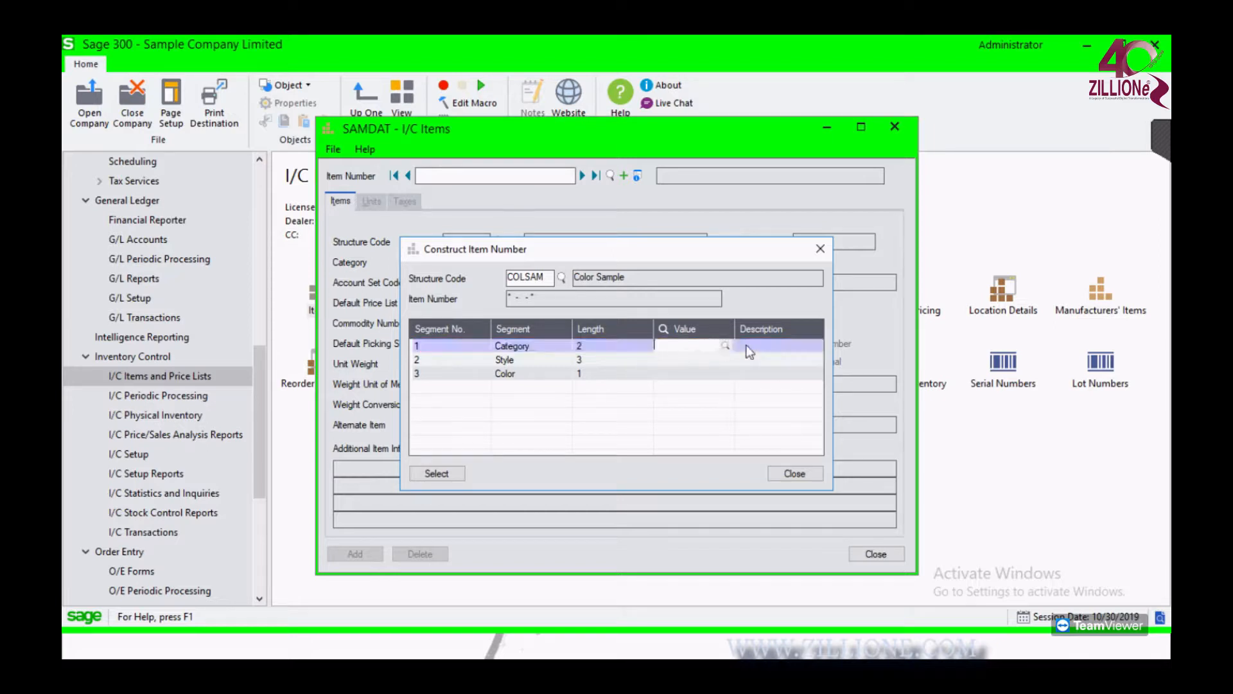
{"action": "left_click", "coordinate": [725, 343]}
{"action": "double_click", "coordinate": [191, 186]}
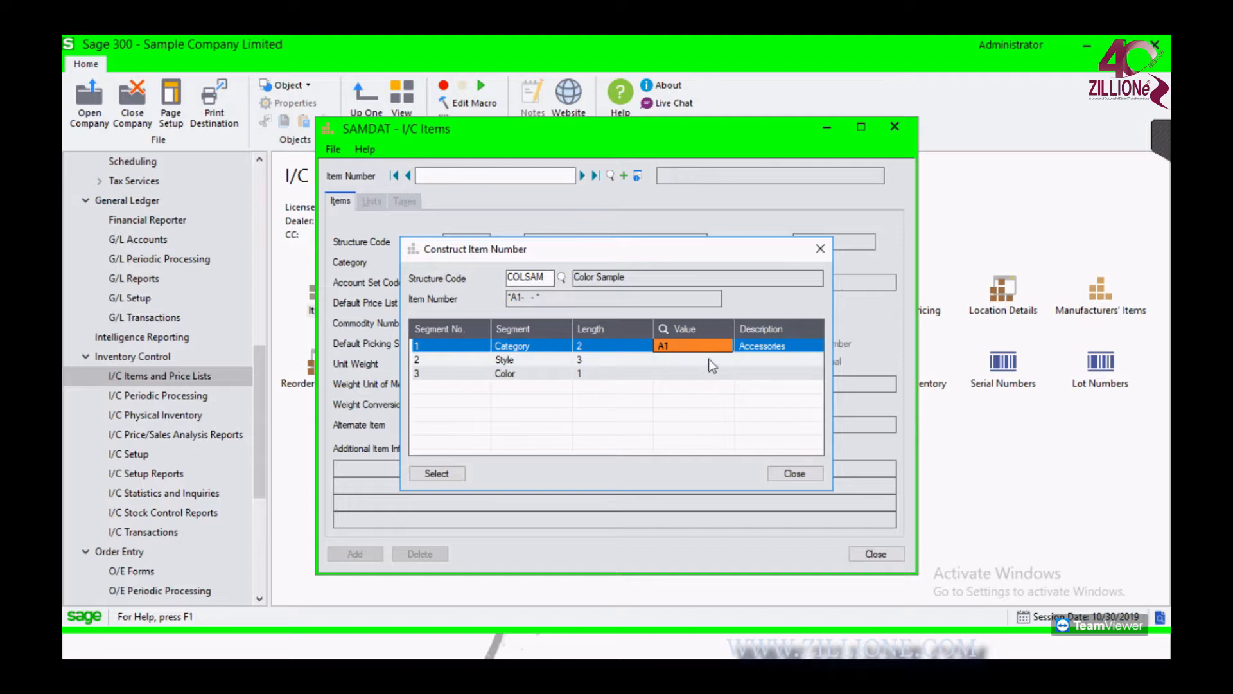
Try to select the item number with only its Category segment filled, and look up values for the Style segment
{"action": "left_click", "coordinate": [461, 474]}
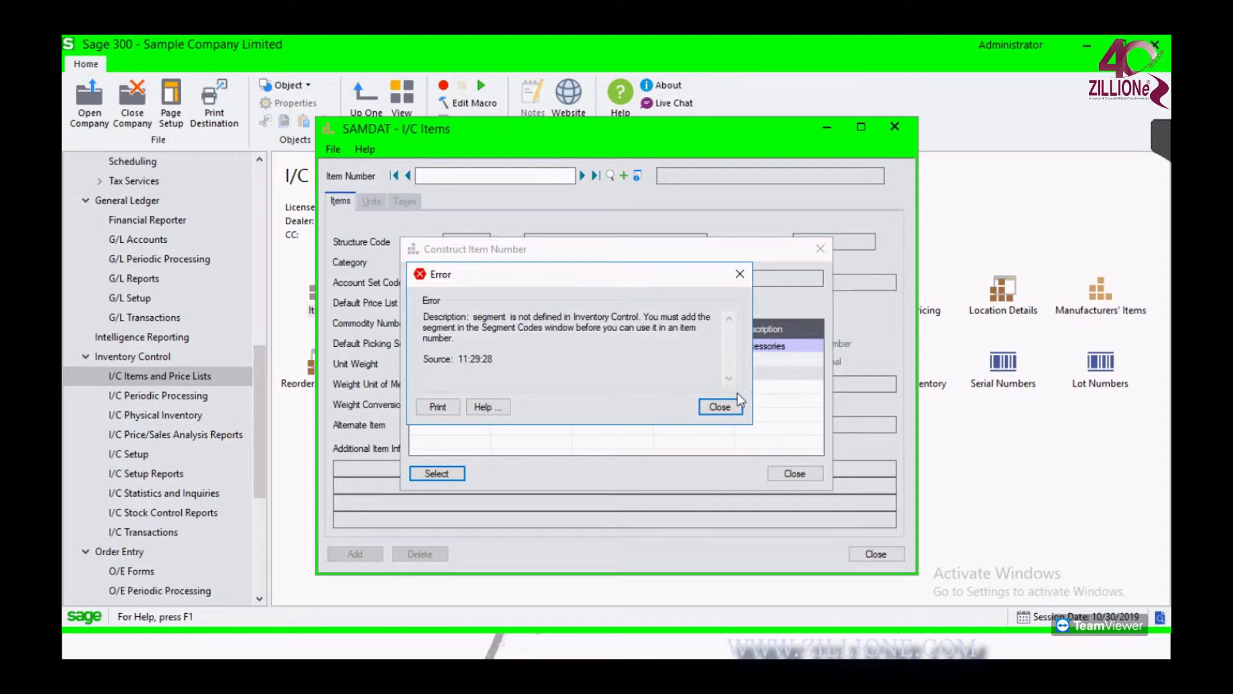
{"action": "left_click", "coordinate": [722, 406]}
{"action": "left_click", "coordinate": [691, 358]}
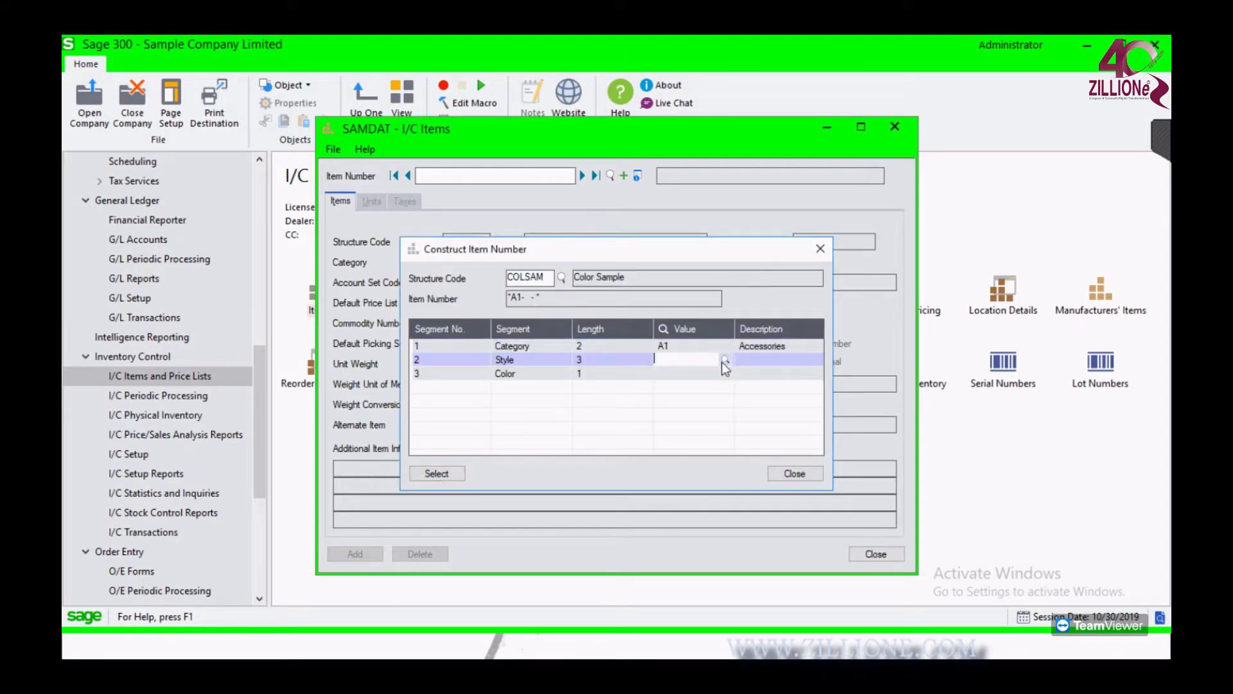
{"action": "left_click", "coordinate": [724, 360]}
{"action": "left_click", "coordinate": [1156, 45]}
Set the Color segment to 0 (None) and select the constructed item number for the new item
{"action": "left_click", "coordinate": [719, 371]}
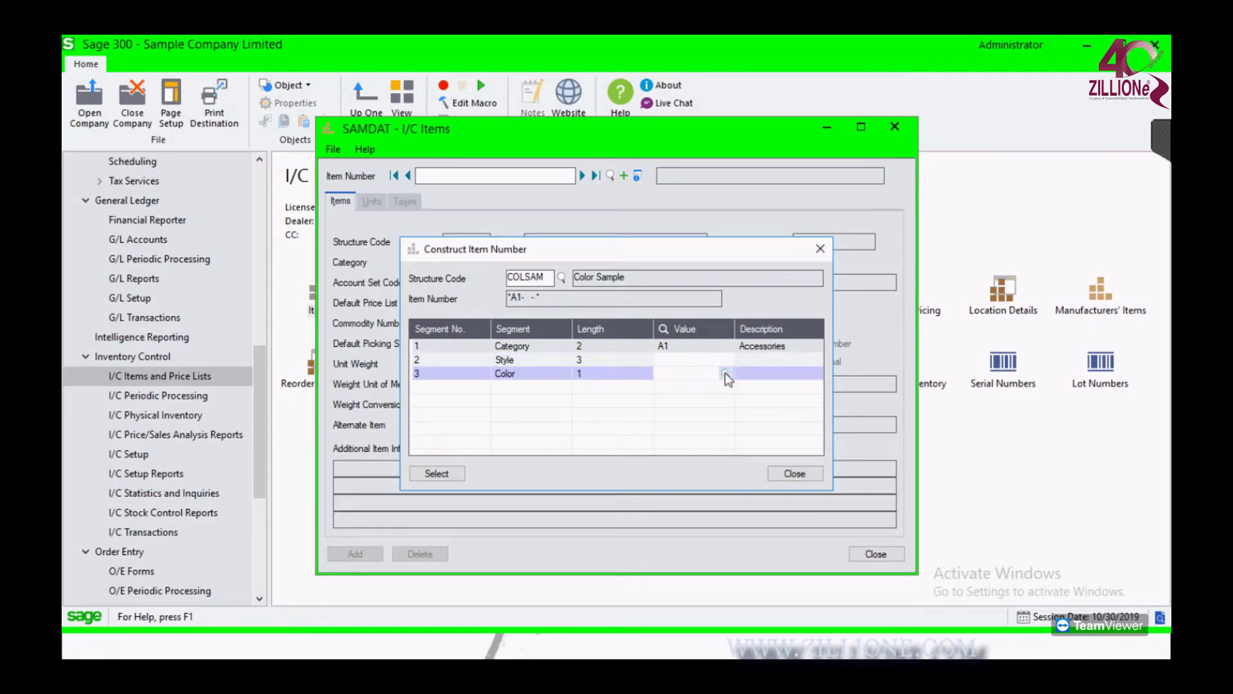
{"action": "left_click", "coordinate": [724, 373]}
{"action": "double_click", "coordinate": [192, 187]}
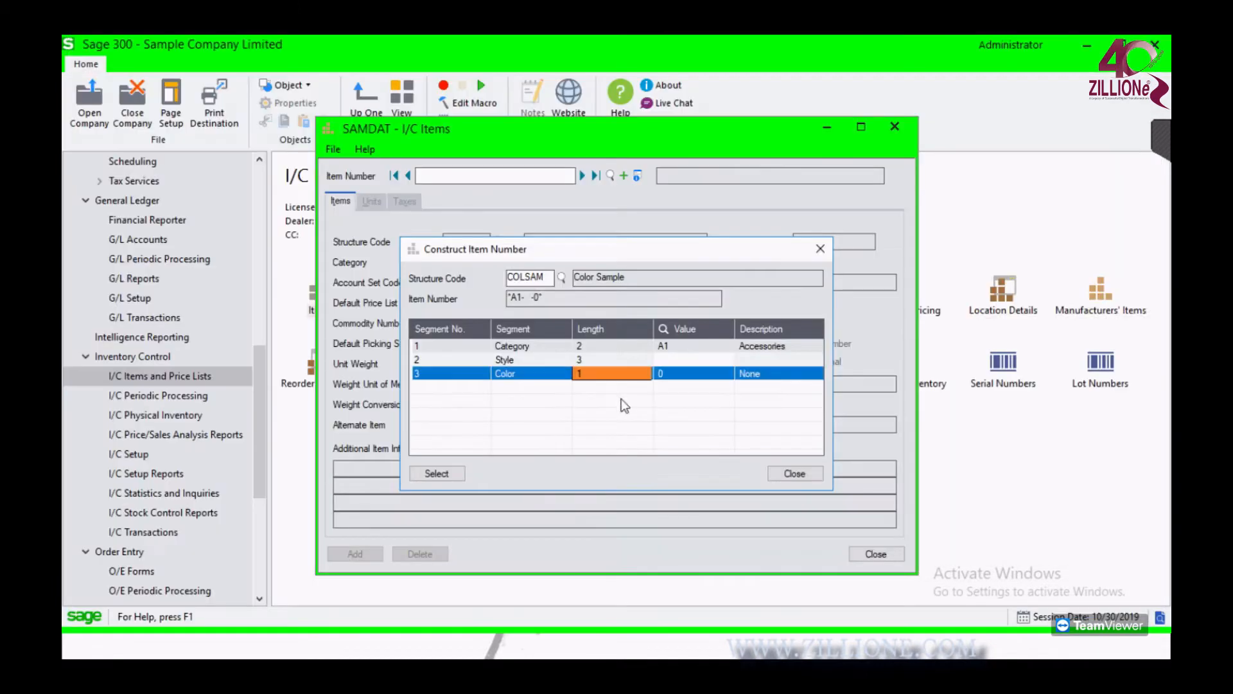
{"action": "left_click", "coordinate": [445, 472]}
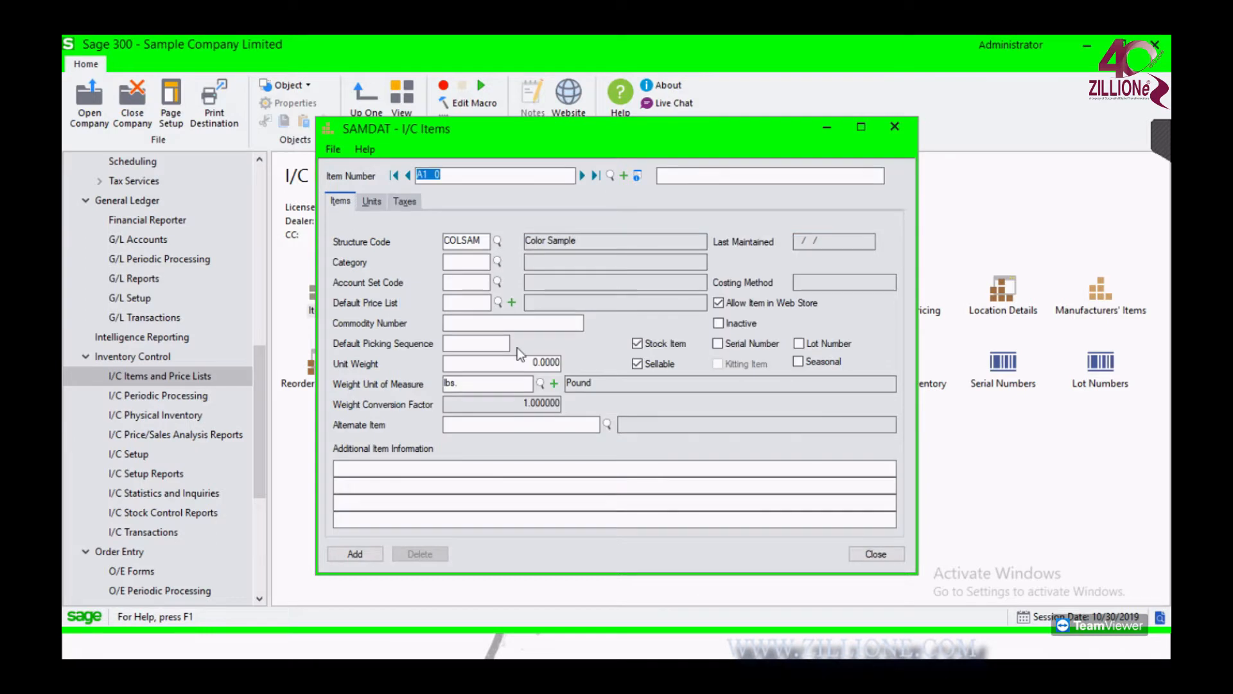
{"action": "left_click", "coordinate": [436, 174]}
{"action": "left_click", "coordinate": [639, 176]}
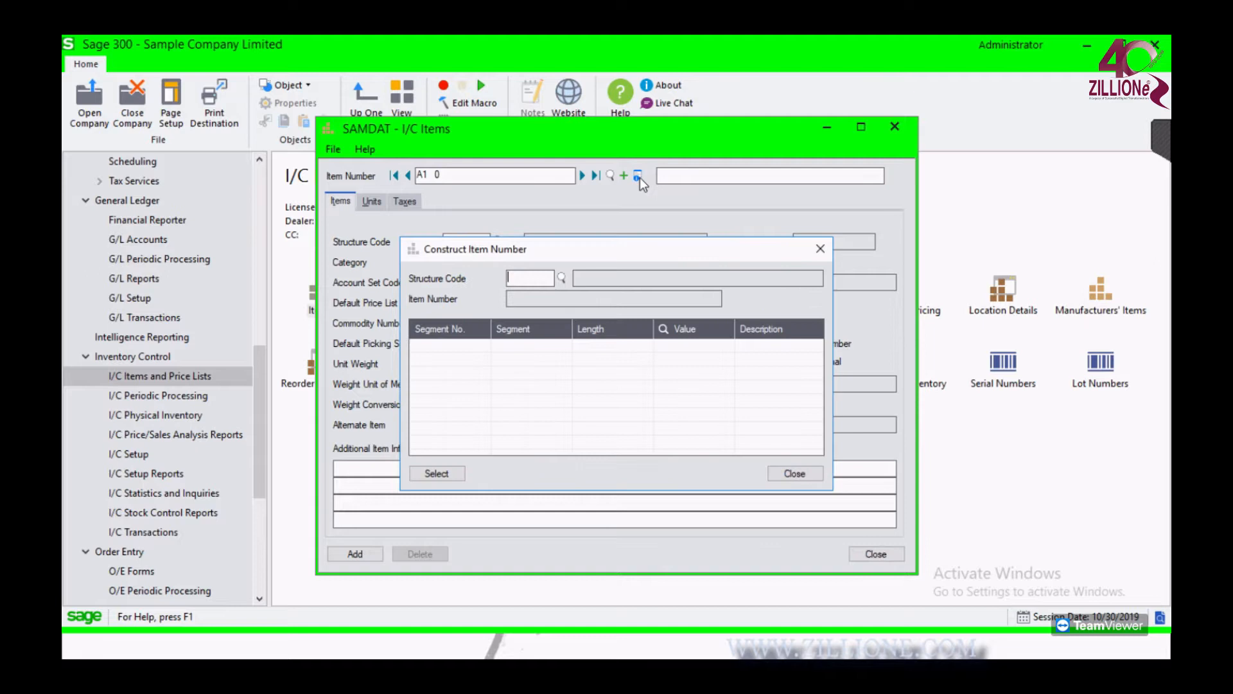
{"action": "left_click", "coordinate": [818, 251]}
{"action": "left_click", "coordinate": [469, 262]}
{"action": "left_click", "coordinate": [875, 553]}
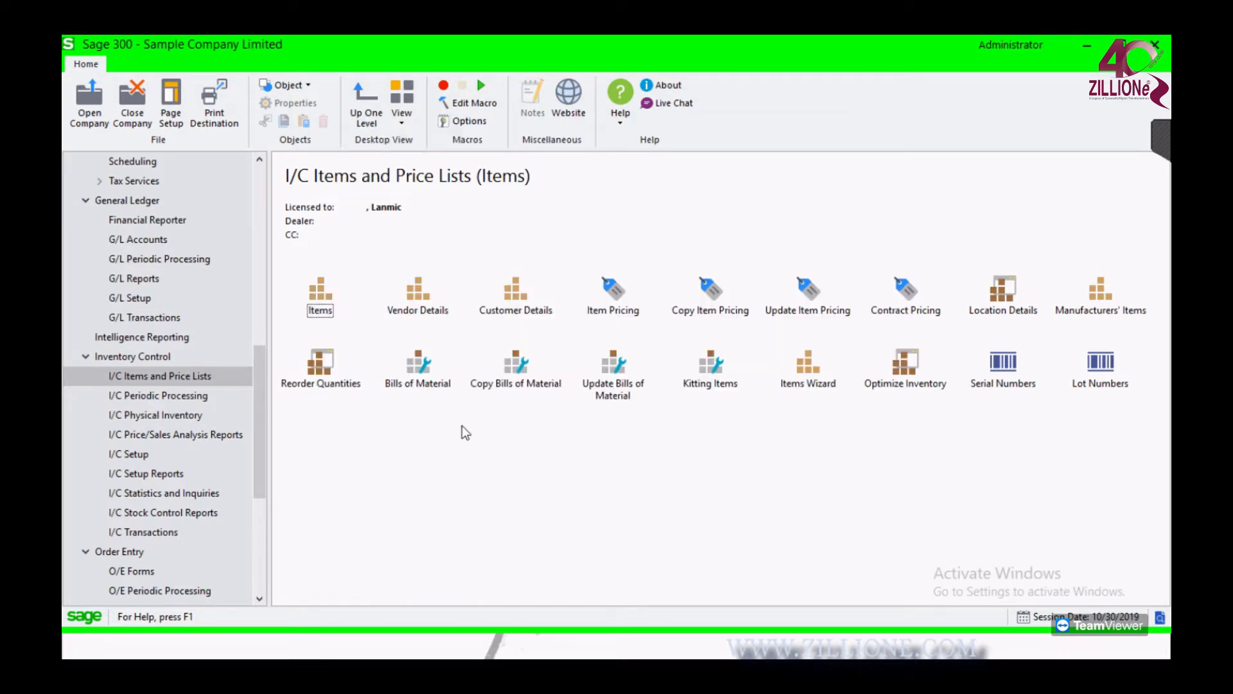
{"action": "left_click", "coordinate": [163, 454]}
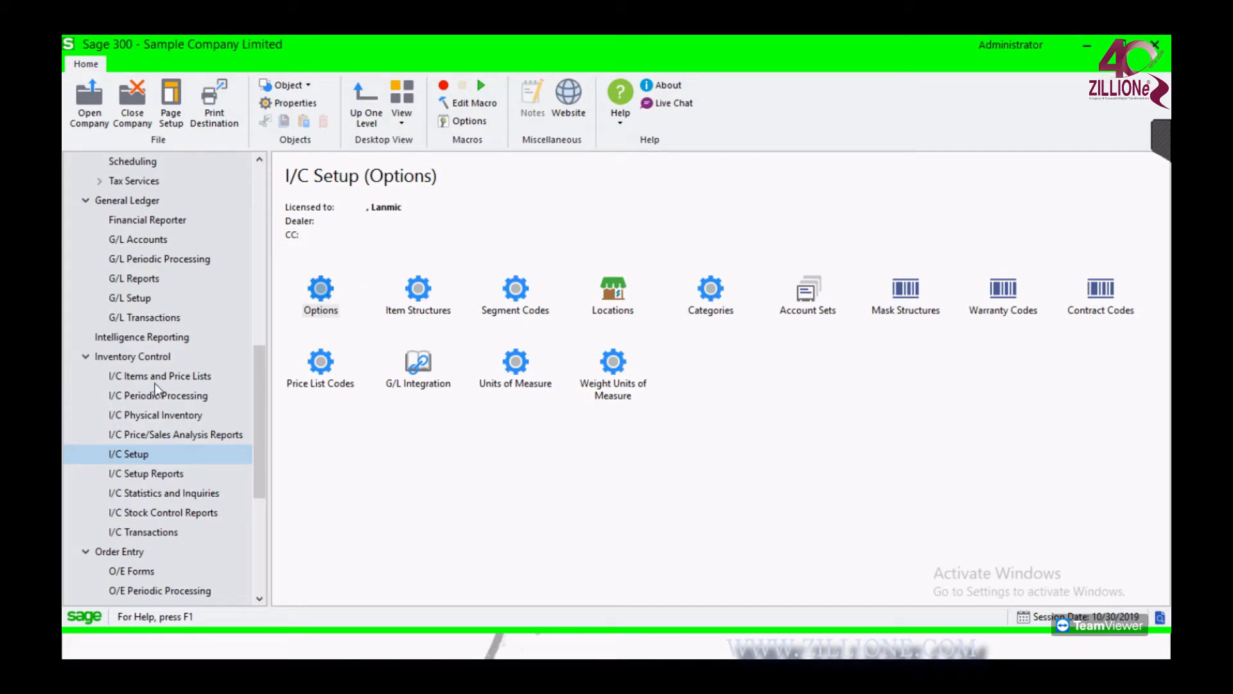
{"action": "left_click", "coordinate": [188, 377]}
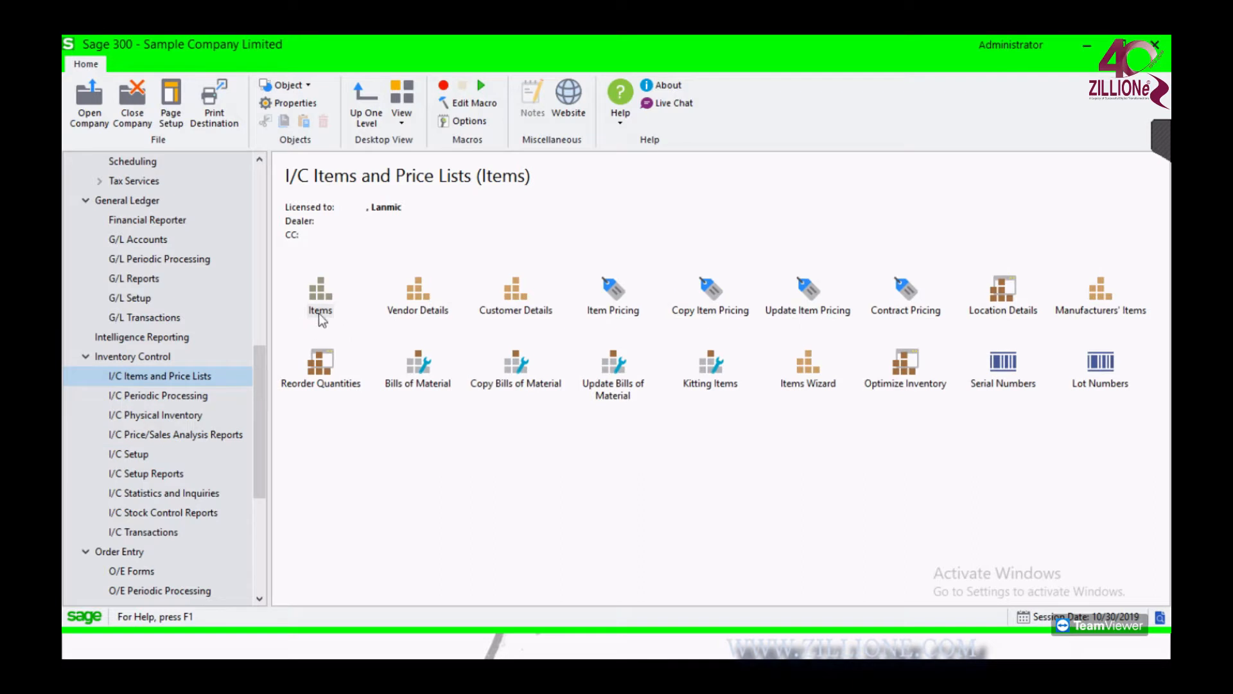
{"action": "double_click", "coordinate": [318, 313]}
Assign the new item the Category A1 (Accessories) and the Account Set Code FIFO
{"action": "left_click", "coordinate": [498, 260]}
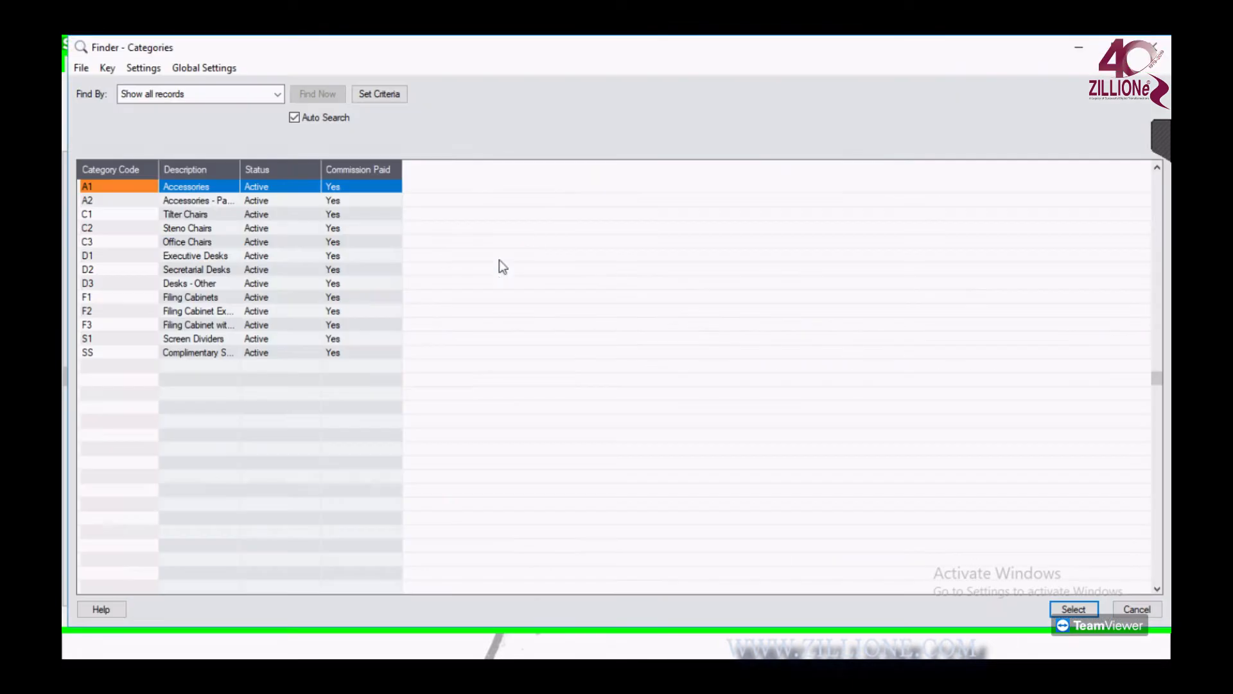
{"action": "double_click", "coordinate": [203, 193]}
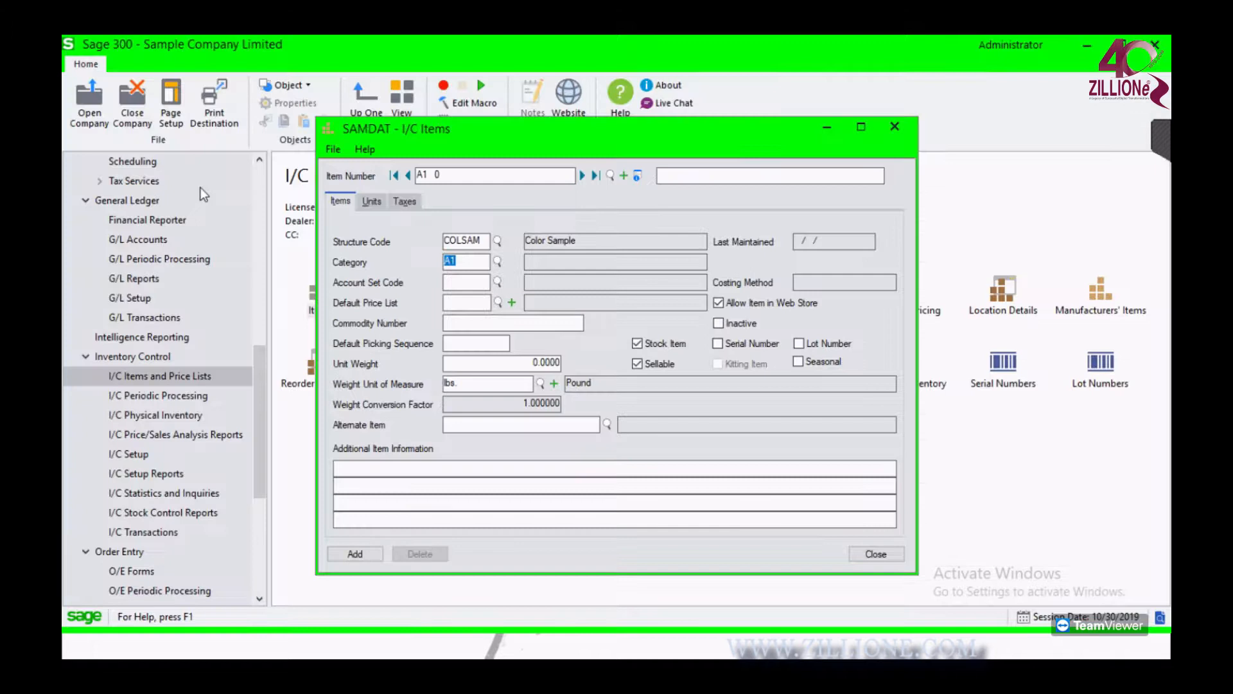
{"action": "left_click", "coordinate": [496, 283]}
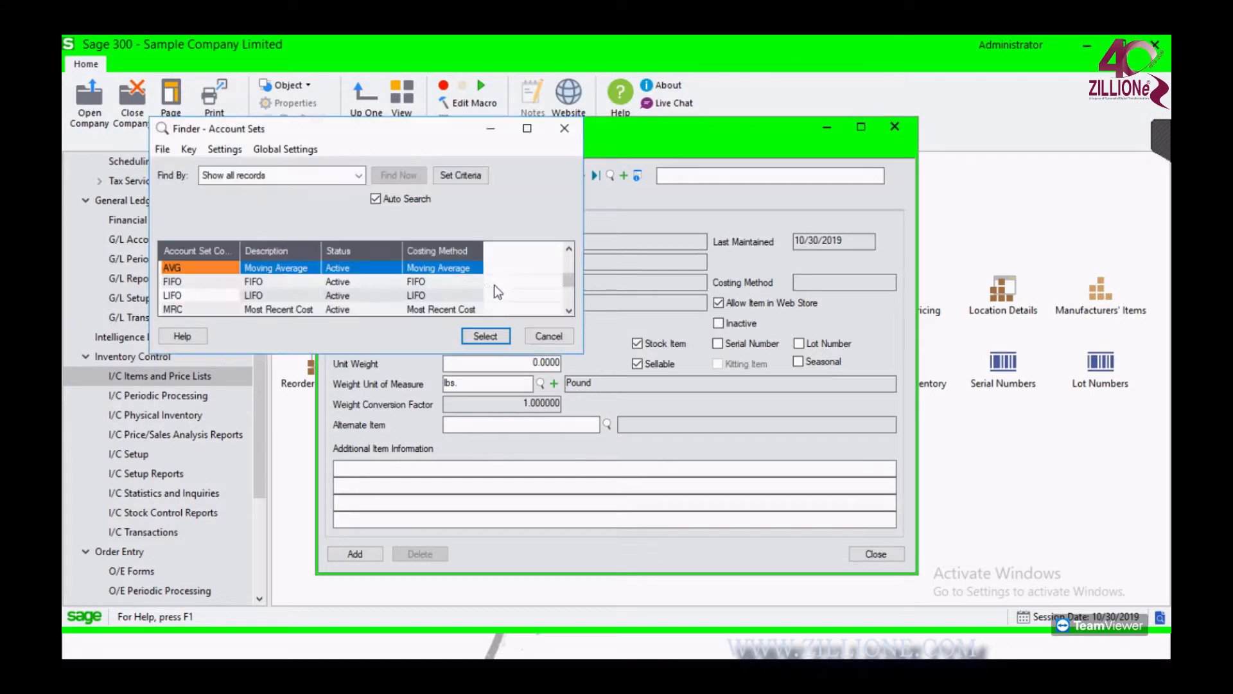
{"action": "double_click", "coordinate": [213, 283]}
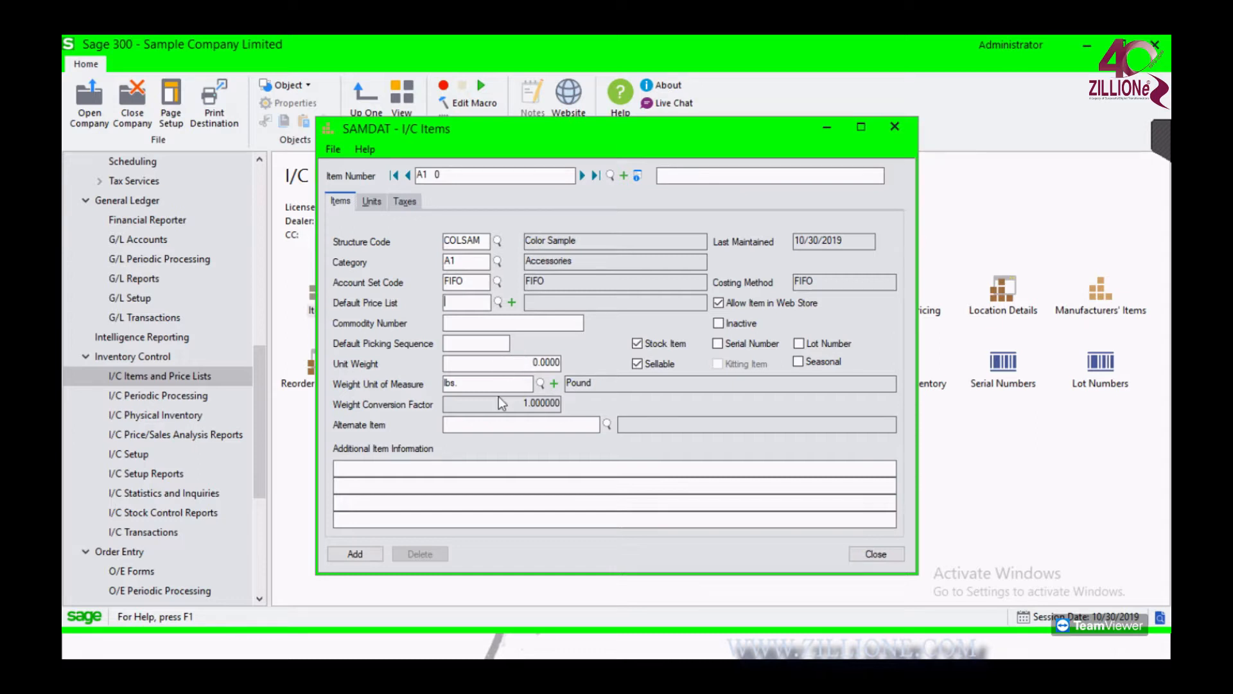
Load the existing item A1-103/0 (Fluorescent Desk Lamp) and review its general, units of measure and tax details
{"action": "left_click", "coordinate": [472, 282]}
{"action": "left_click", "coordinate": [583, 176]}
{"action": "left_click", "coordinate": [595, 398]}
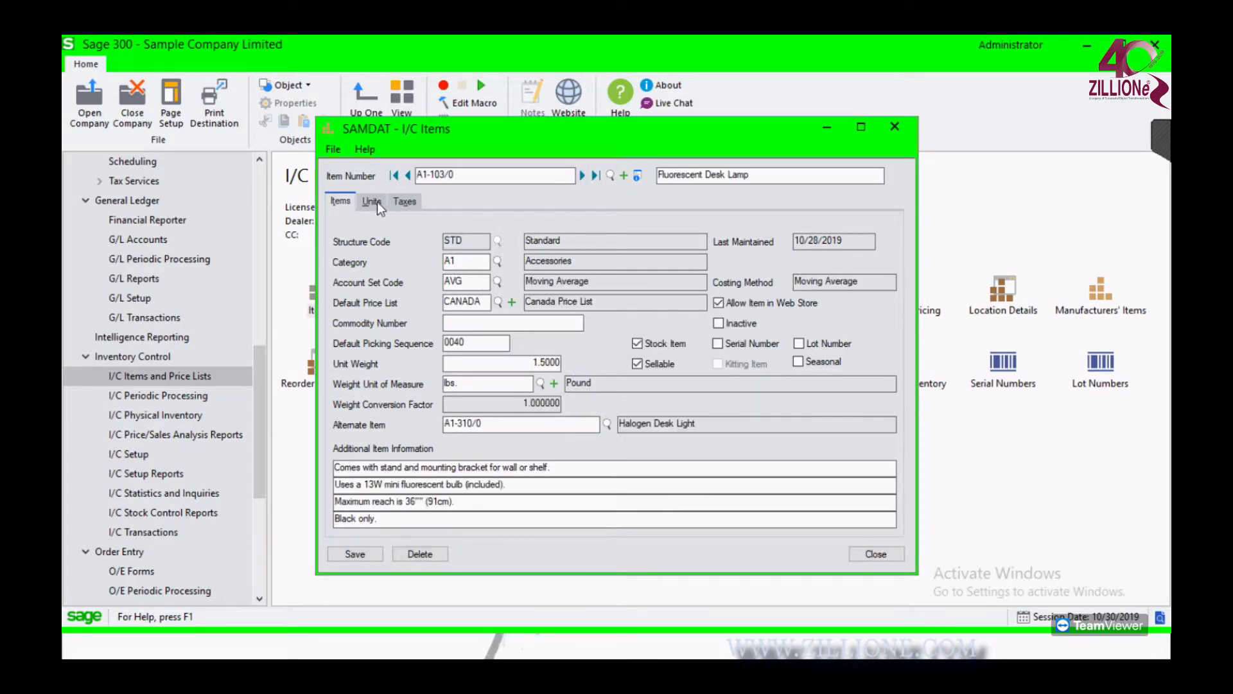
{"action": "left_click", "coordinate": [377, 202]}
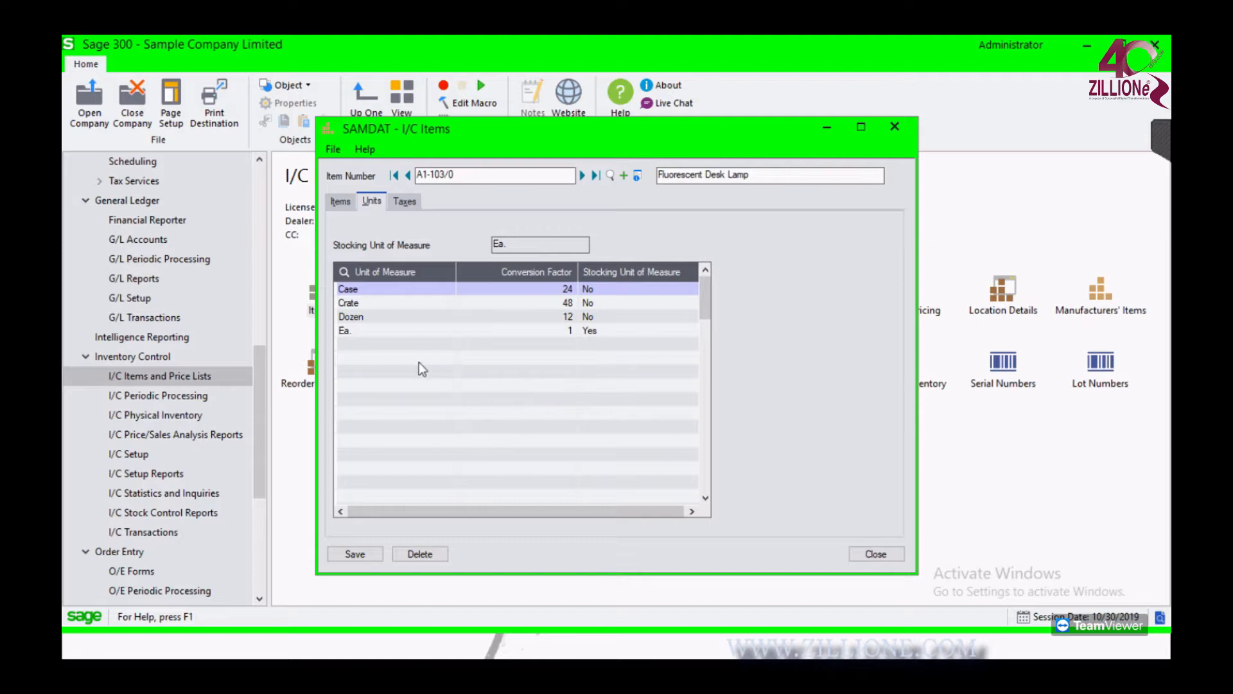
{"action": "left_click", "coordinate": [341, 202]}
{"action": "left_click", "coordinate": [372, 202]}
{"action": "left_click", "coordinate": [406, 202]}
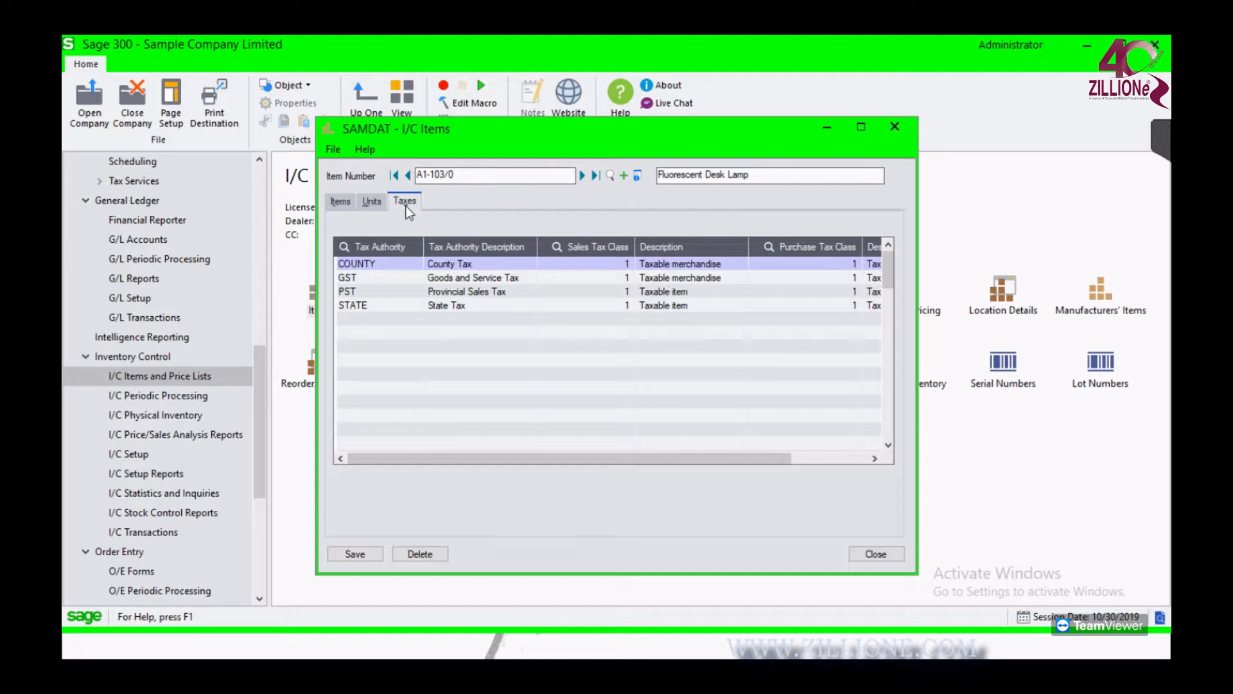
{"action": "left_click", "coordinate": [336, 201]}
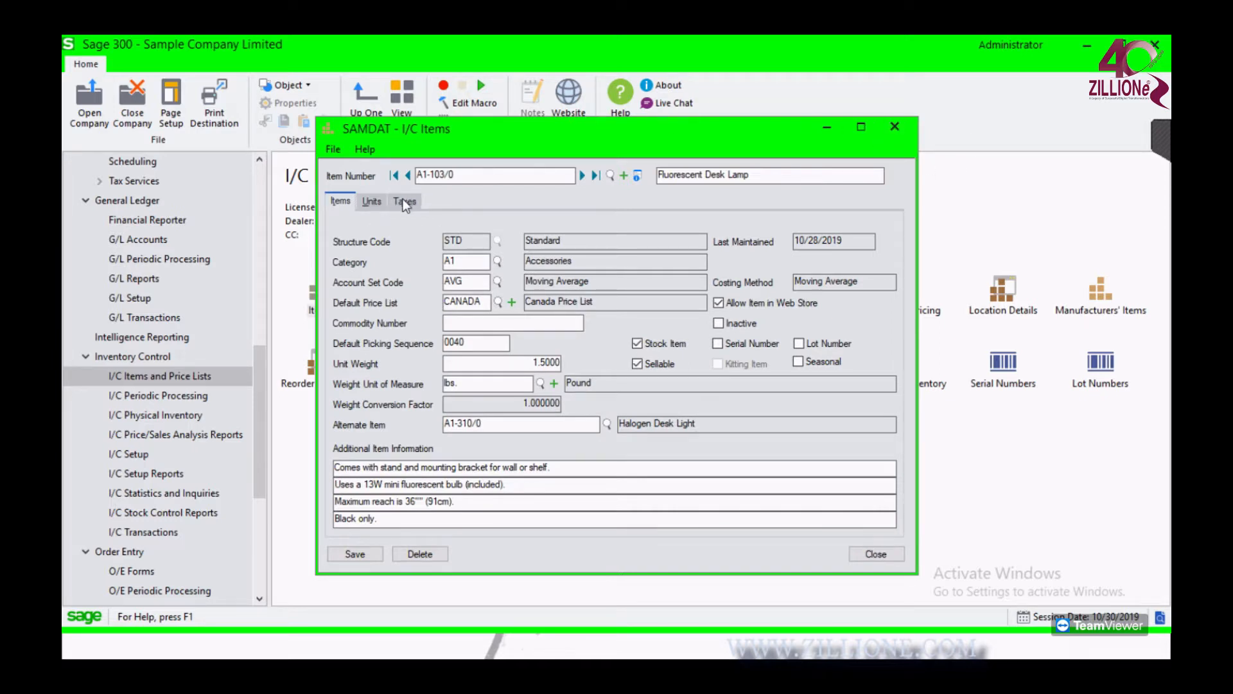
Open the item import options, dismiss them without importing, and close the I/C Items window
{"action": "left_click", "coordinate": [336, 149]}
{"action": "left_click", "coordinate": [369, 231]}
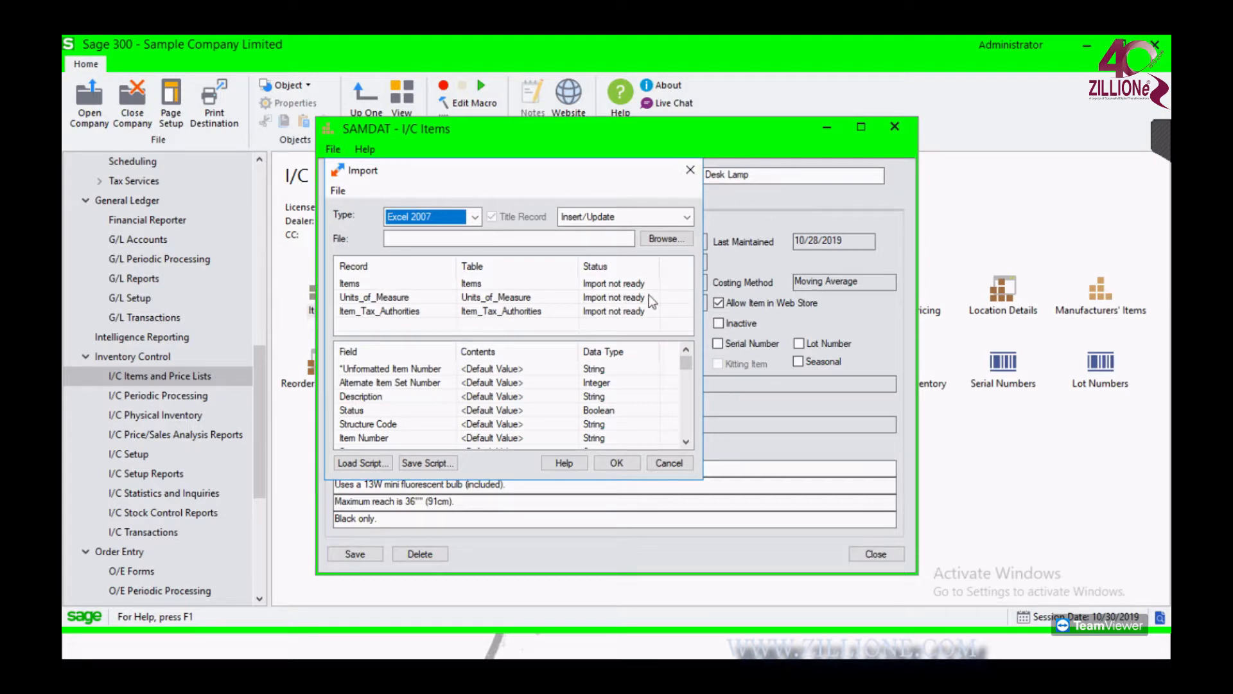
{"action": "left_click", "coordinate": [687, 178]}
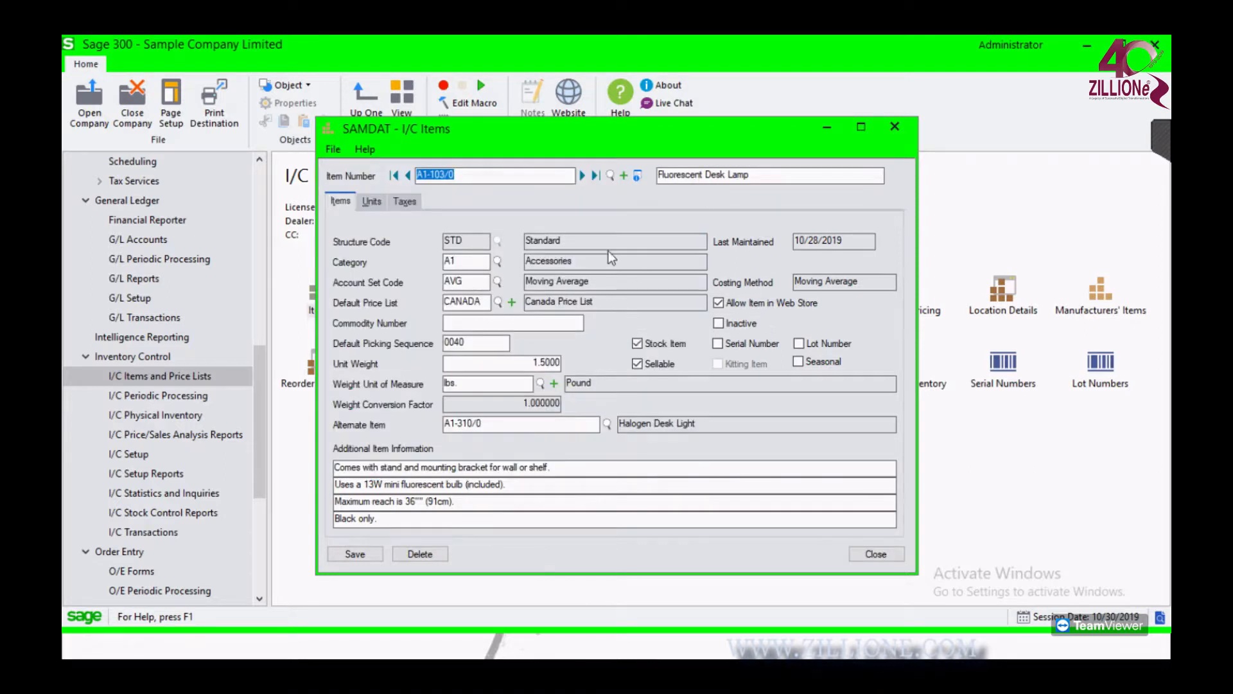
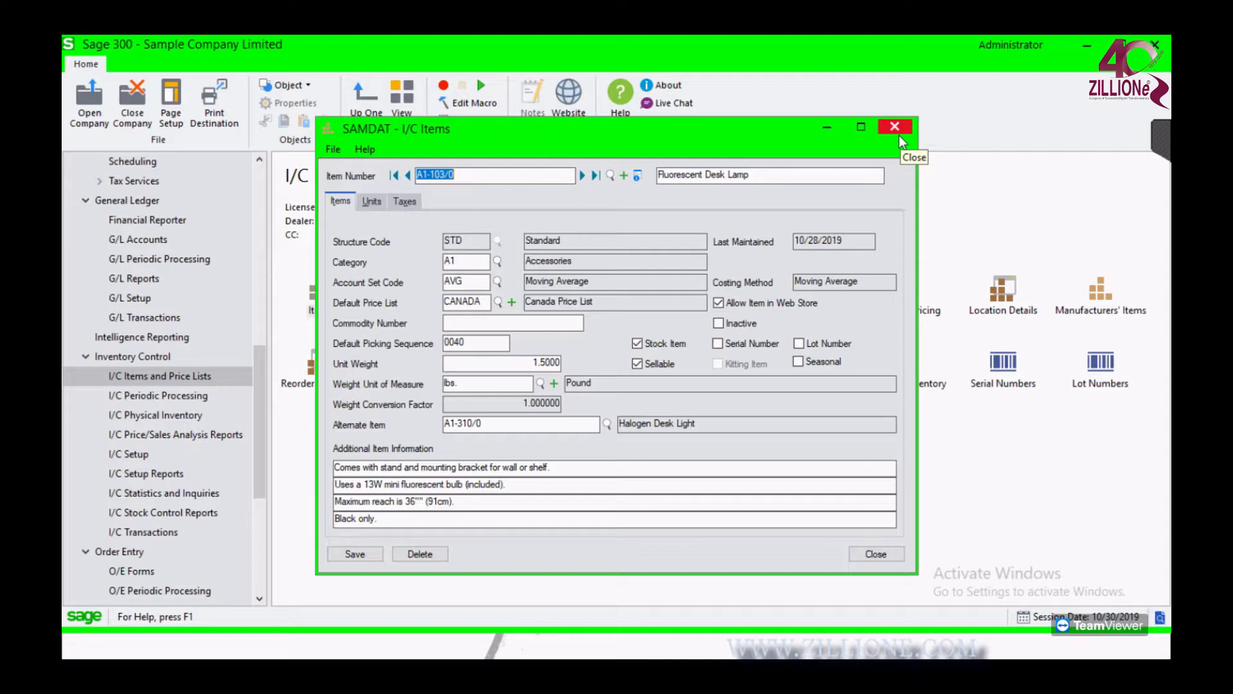
{"action": "left_click", "coordinate": [897, 133]}
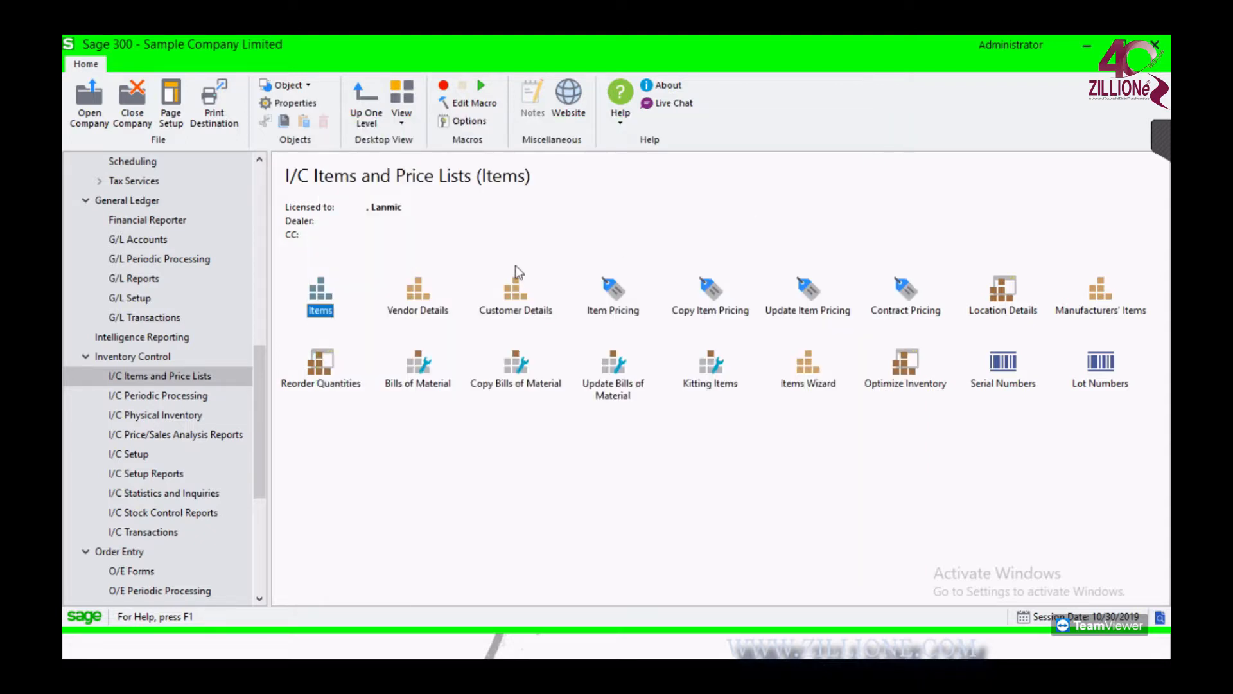
Open I/C Vendor Details and load the vendor record of item A1-103/0 (Fluorescent Desk Lamp)
{"action": "double_click", "coordinate": [434, 313]}
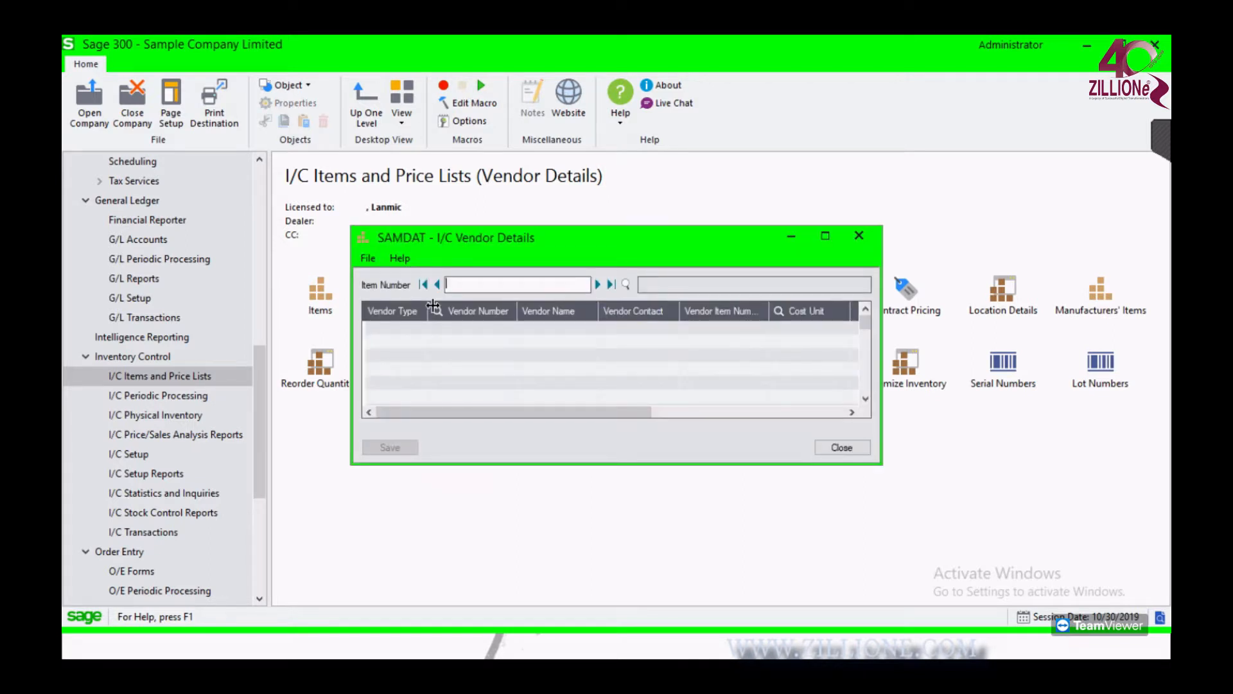
{"action": "left_click", "coordinate": [599, 284]}
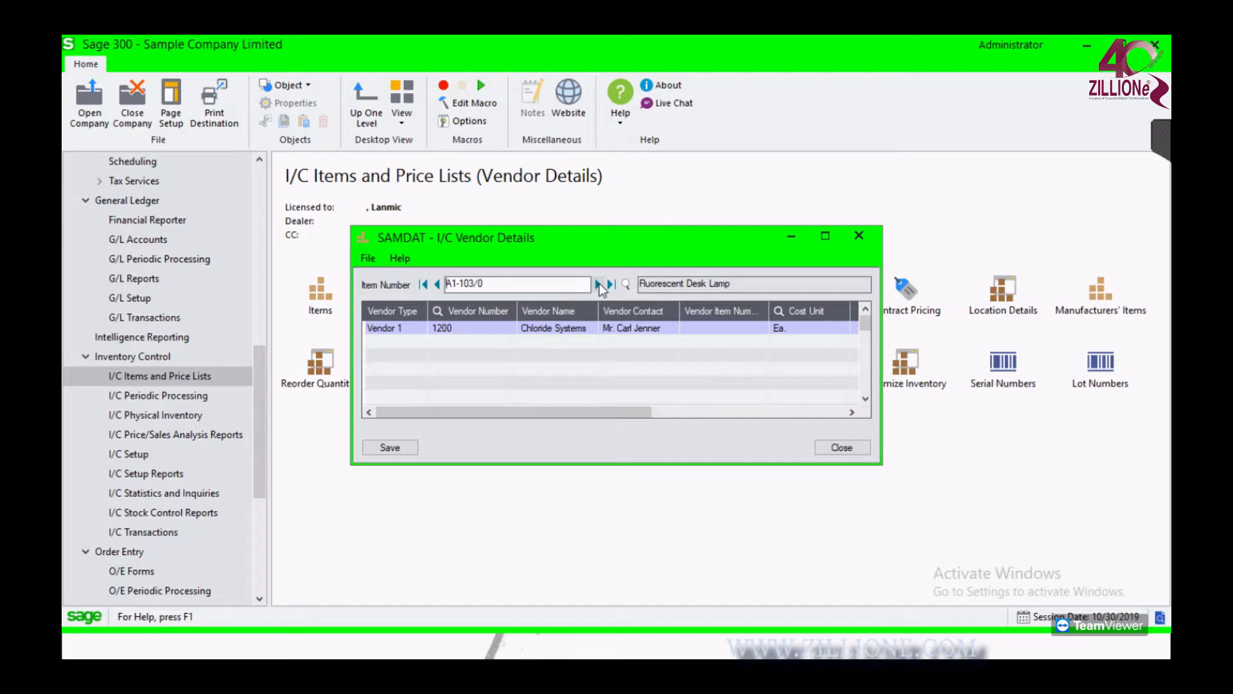
{"action": "left_click_drag", "start_coordinate": [630, 411], "coordinate": [651, 415]}
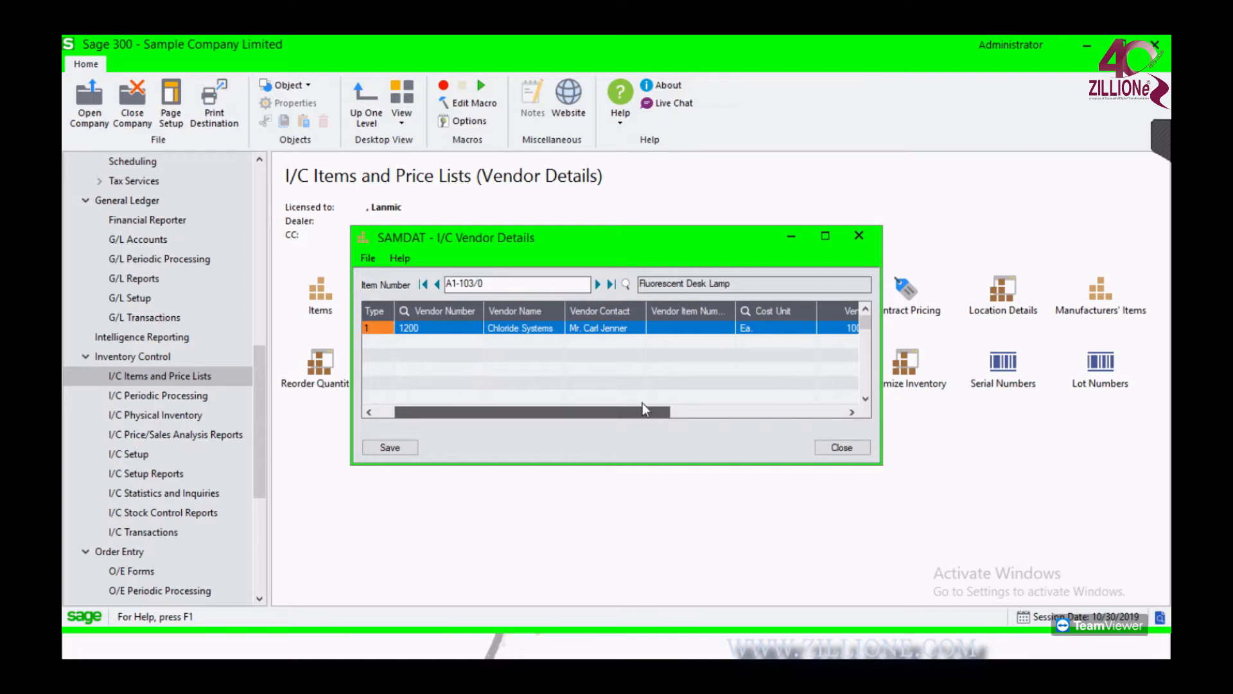
Browse the vendor details through to the last item, and reload item A1-103/0 from the item finder
{"action": "left_click", "coordinate": [599, 284]}
{"action": "left_click", "coordinate": [615, 284]}
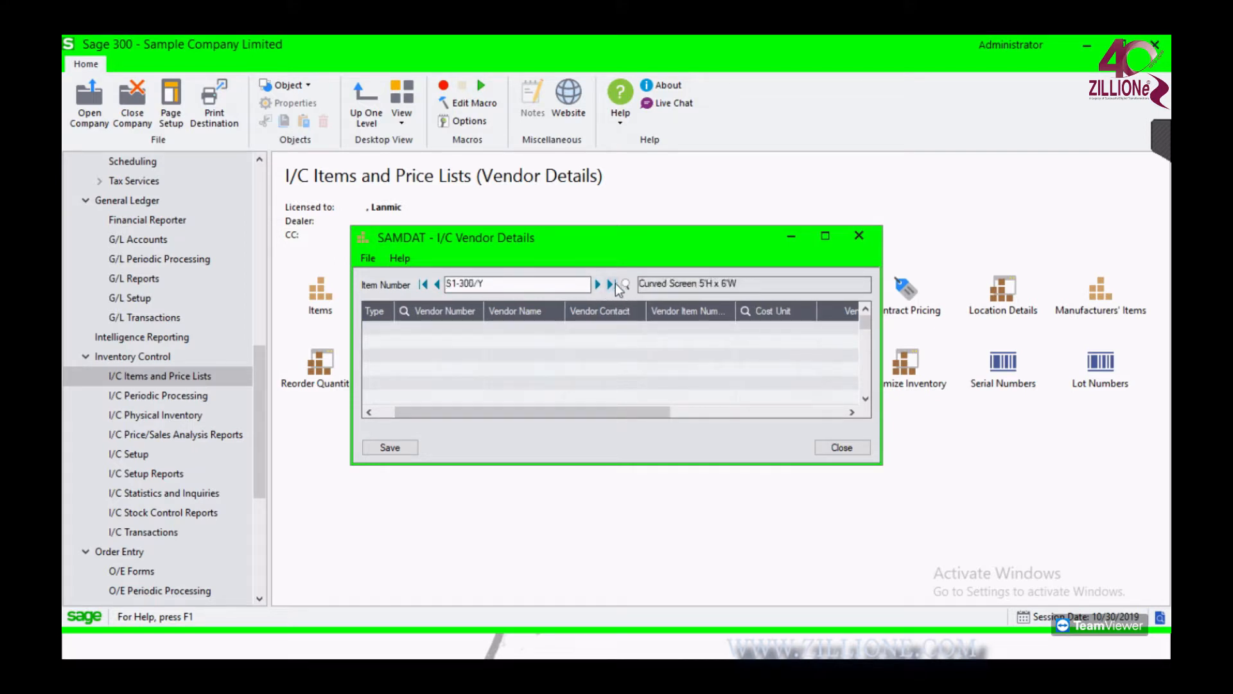
{"action": "left_click", "coordinate": [438, 287]}
{"action": "left_click", "coordinate": [624, 283]}
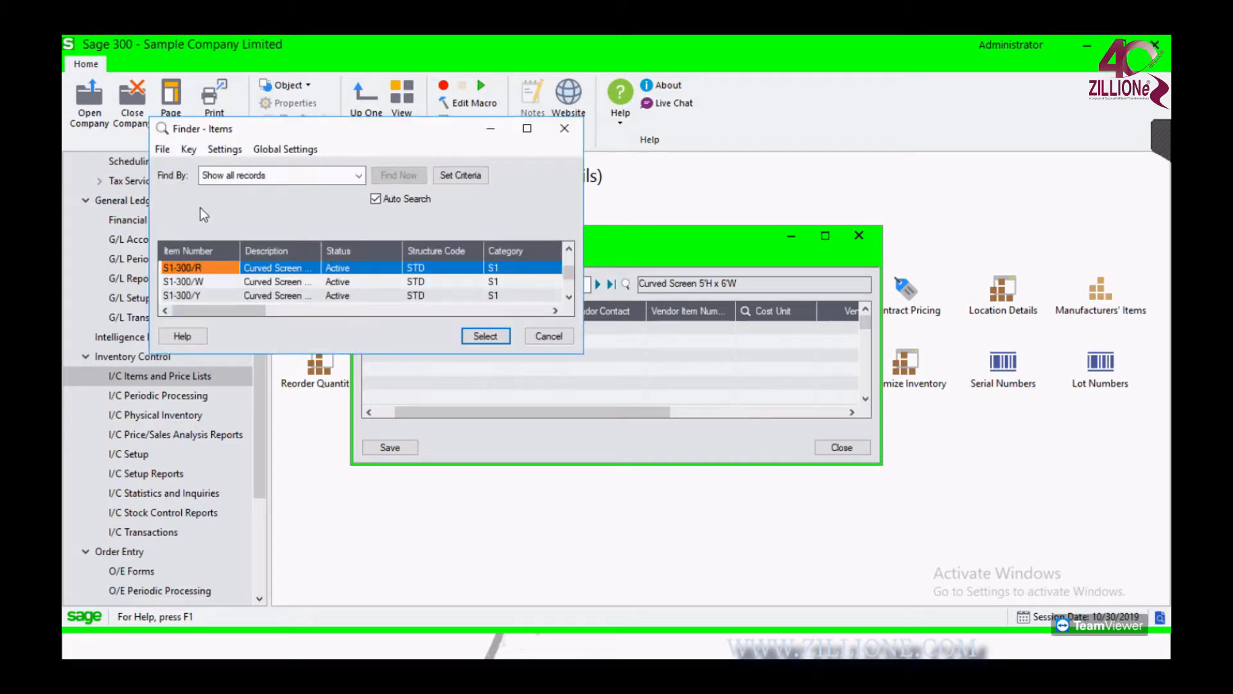
{"action": "left_click", "coordinate": [568, 249]}
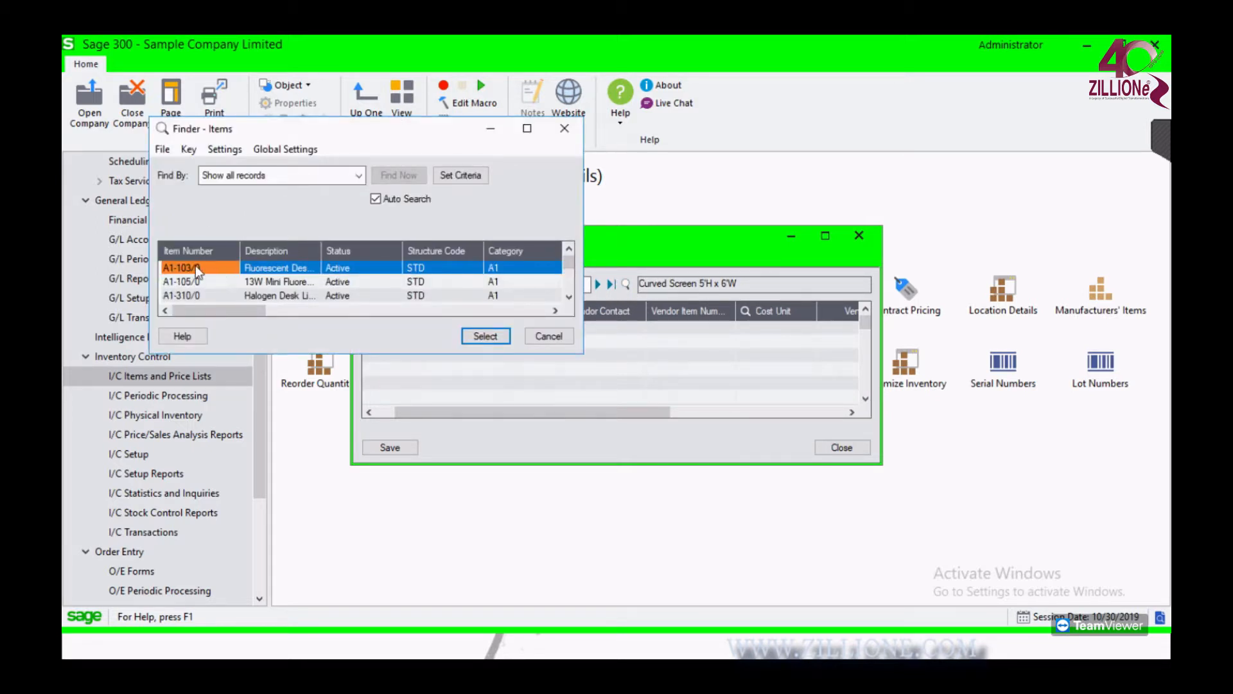
{"action": "double_click", "coordinate": [187, 270]}
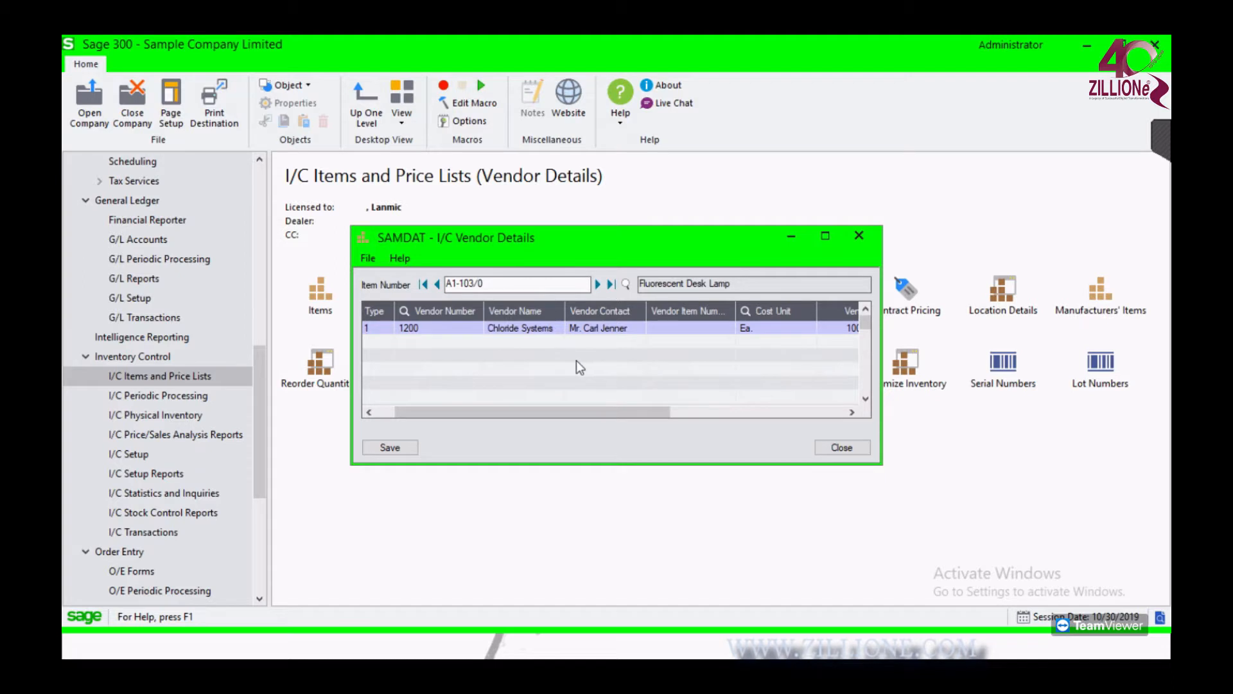
Examine the vendor line of item A1-103/0, including its cost unit, vendor cost, currency, order minimum and preferred vendor columns
{"action": "left_click_drag", "start_coordinate": [622, 410], "coordinate": [475, 405]}
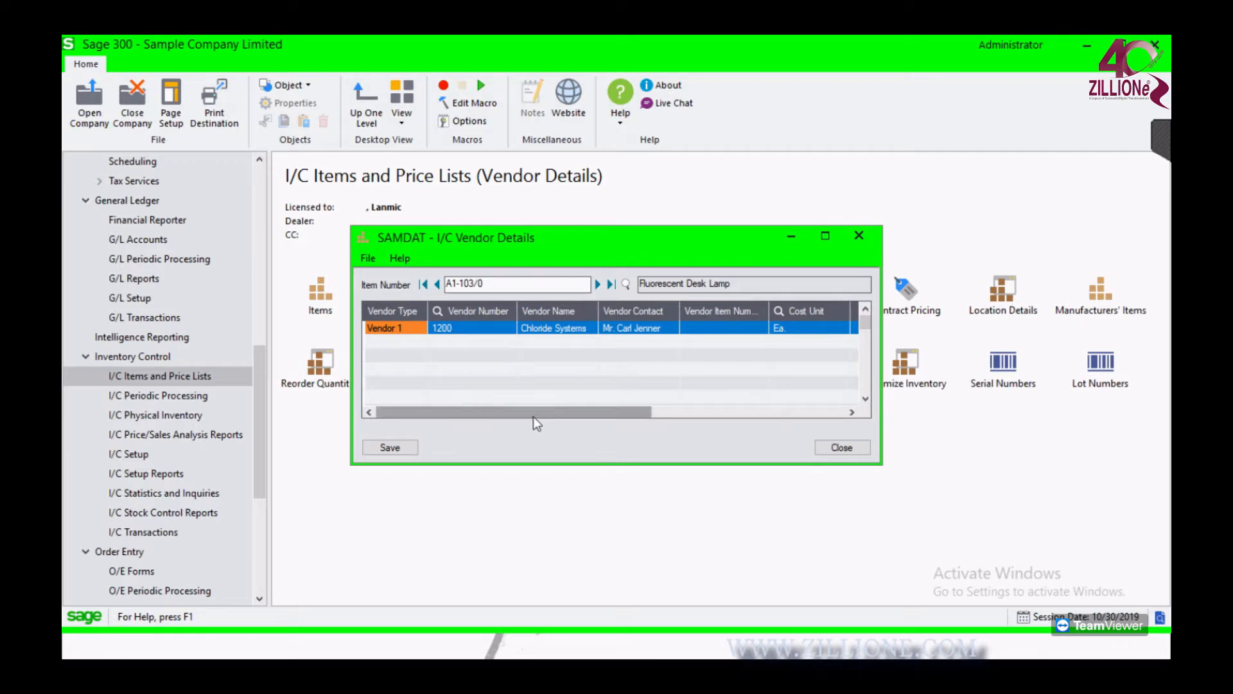
{"action": "left_click_drag", "start_coordinate": [533, 416], "coordinate": [748, 410]}
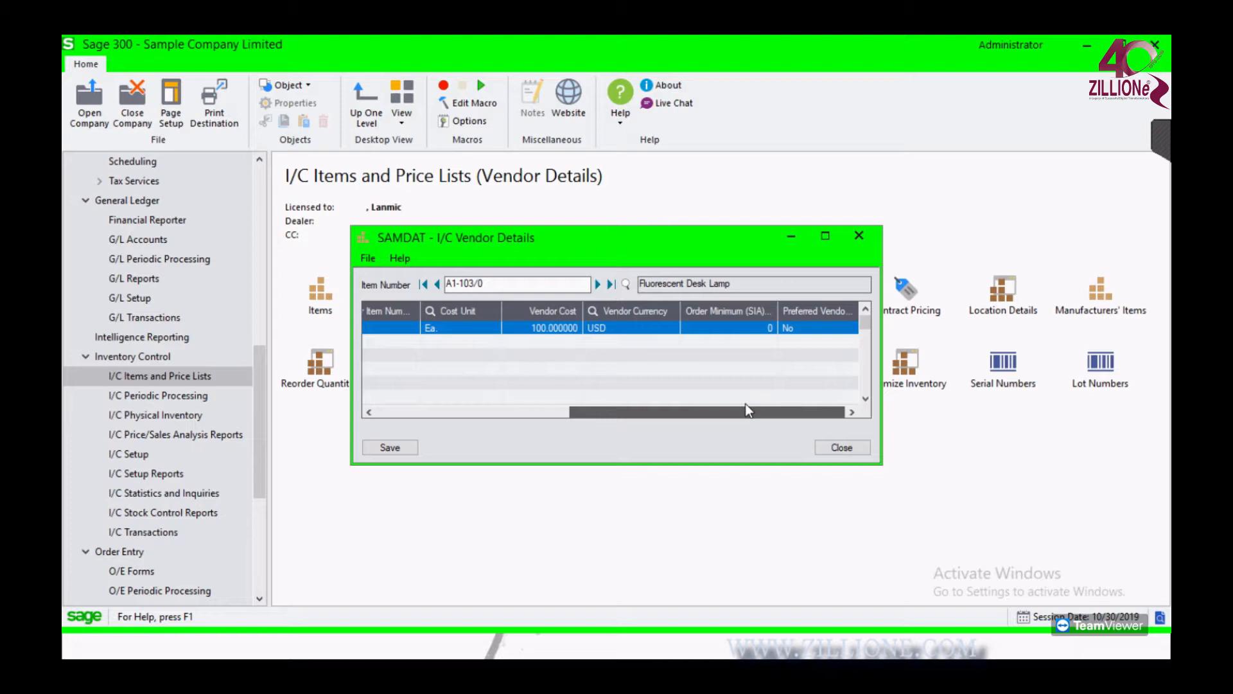
{"action": "left_click", "coordinate": [762, 327]}
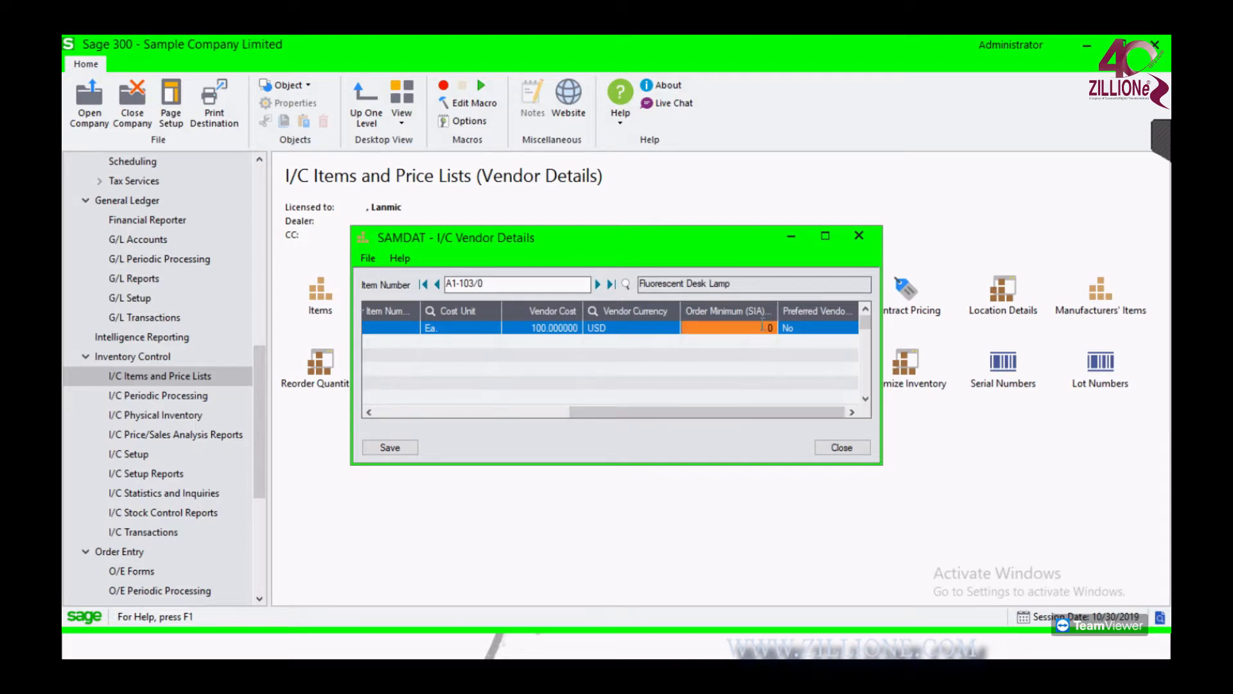
{"action": "left_click", "coordinate": [766, 381]}
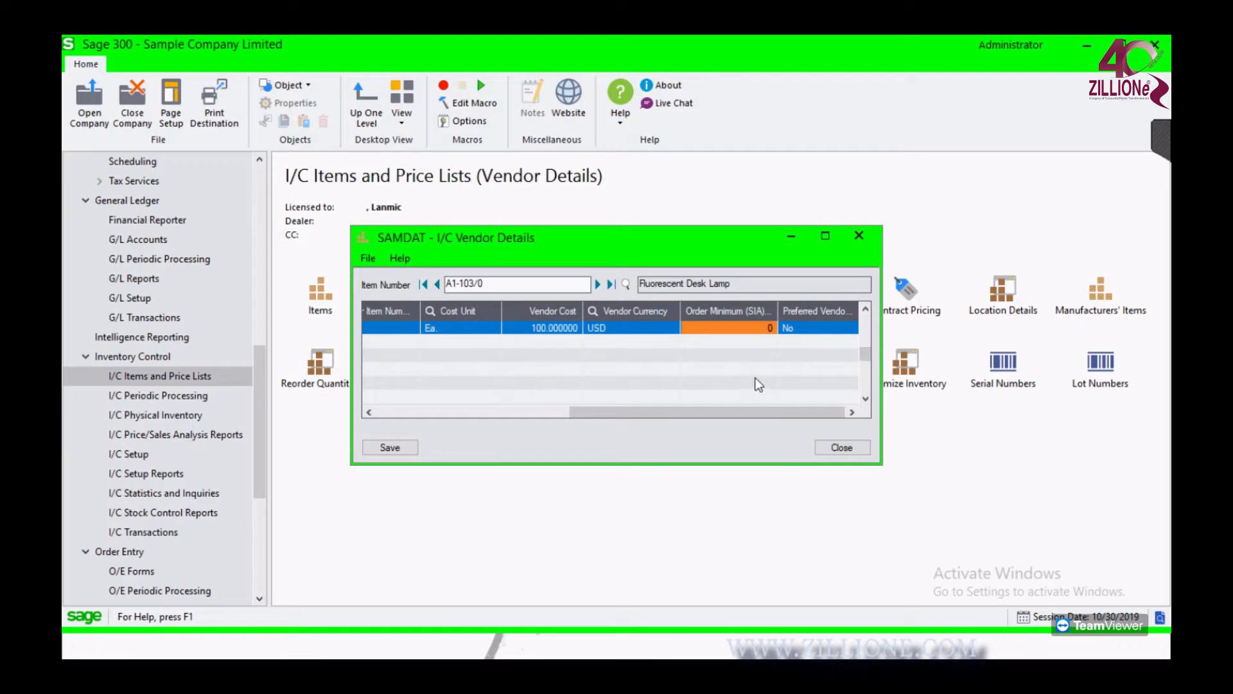
{"action": "left_click", "coordinate": [763, 329]}
{"action": "left_click_drag", "start_coordinate": [754, 409], "coordinate": [520, 412]}
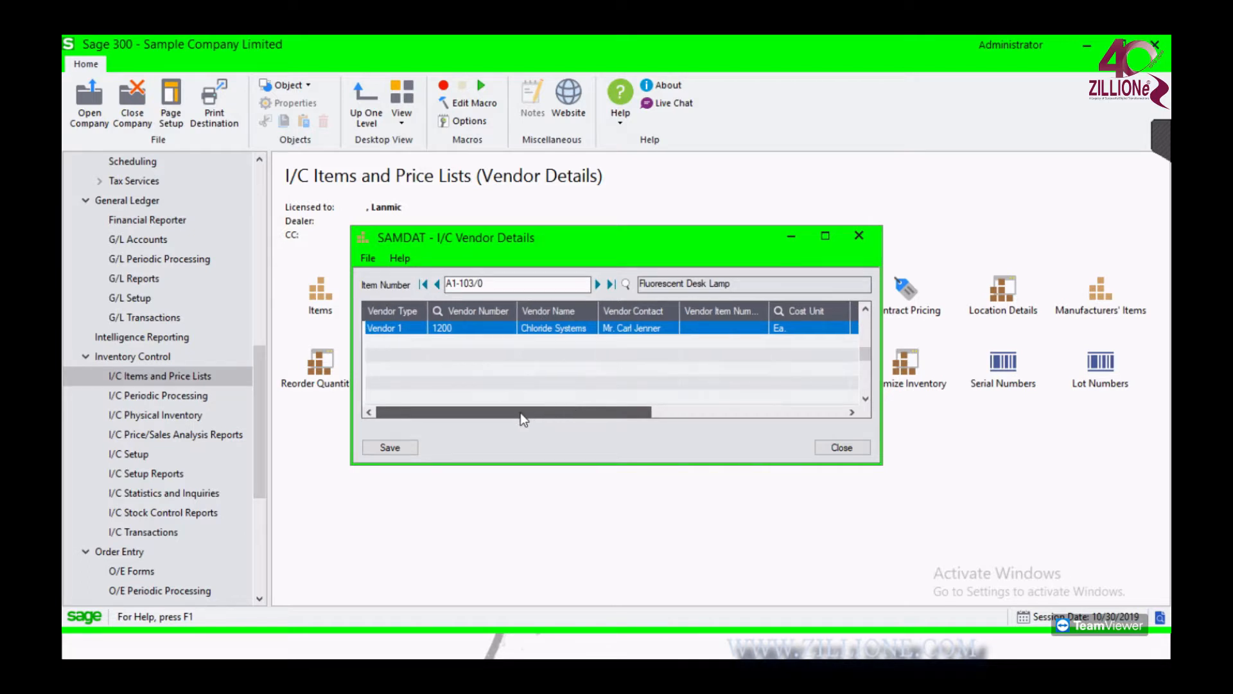
{"action": "left_click_drag", "start_coordinate": [596, 417], "coordinate": [790, 411]}
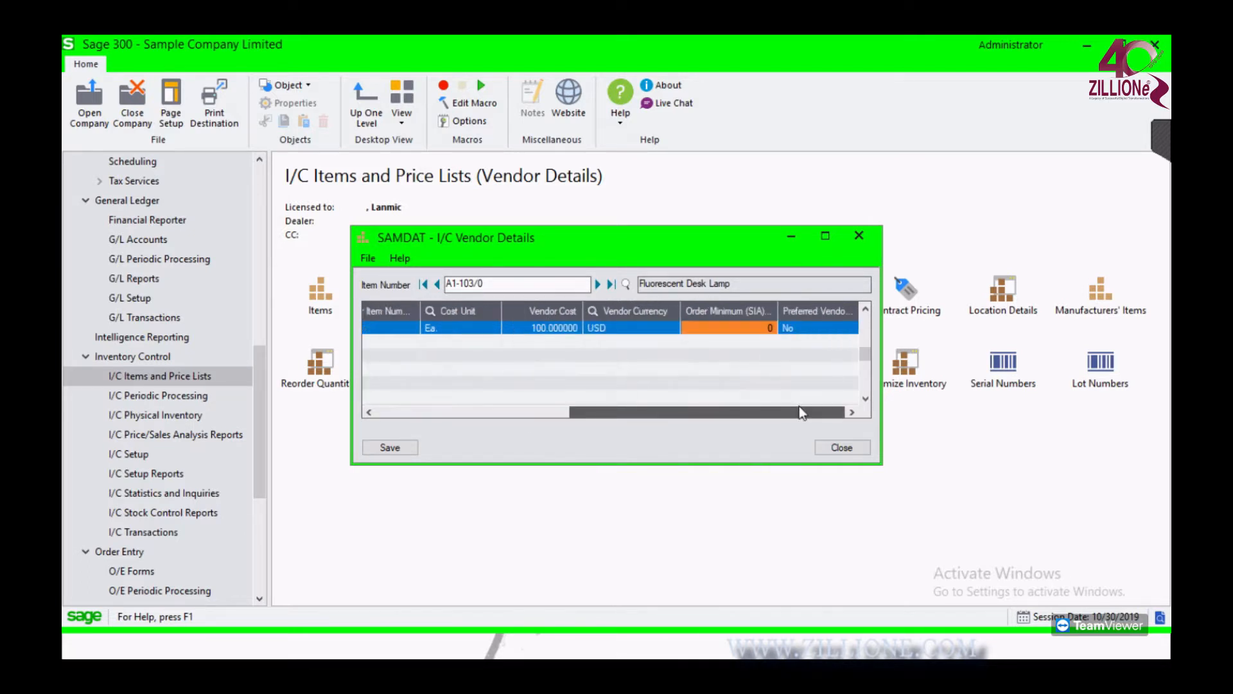
Start a second vendor line for item A1-103/0 and close I/C Vendor Details without saving it
{"action": "left_click", "coordinate": [419, 351]}
{"action": "left_click", "coordinate": [457, 341]}
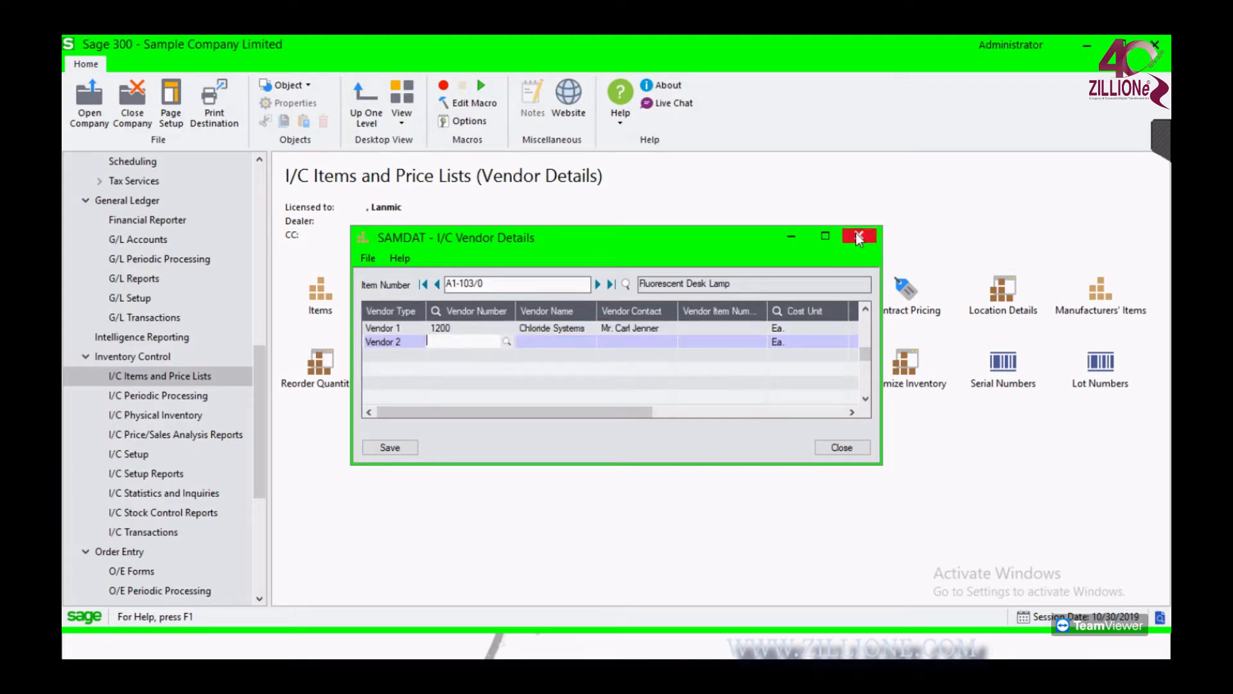
{"action": "left_click", "coordinate": [838, 449]}
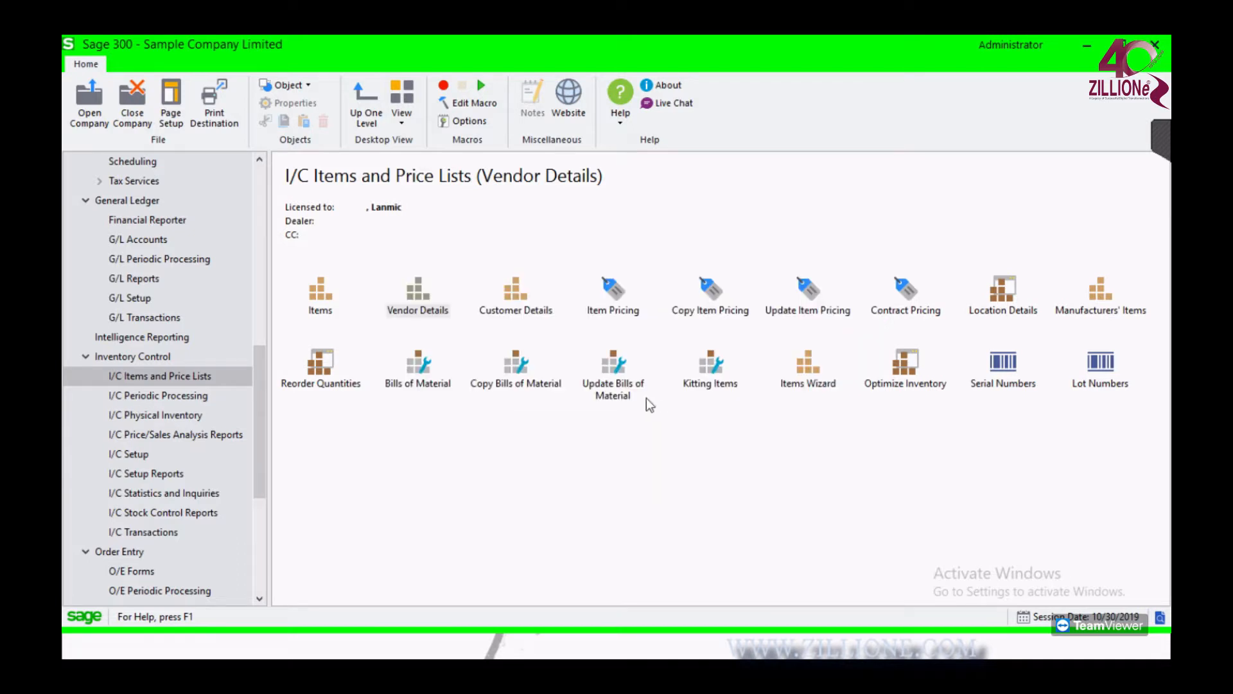
Open I/C Customer Details, load item A1-103/0, examine its customer lines and columns, and close the window
{"action": "double_click", "coordinate": [527, 304]}
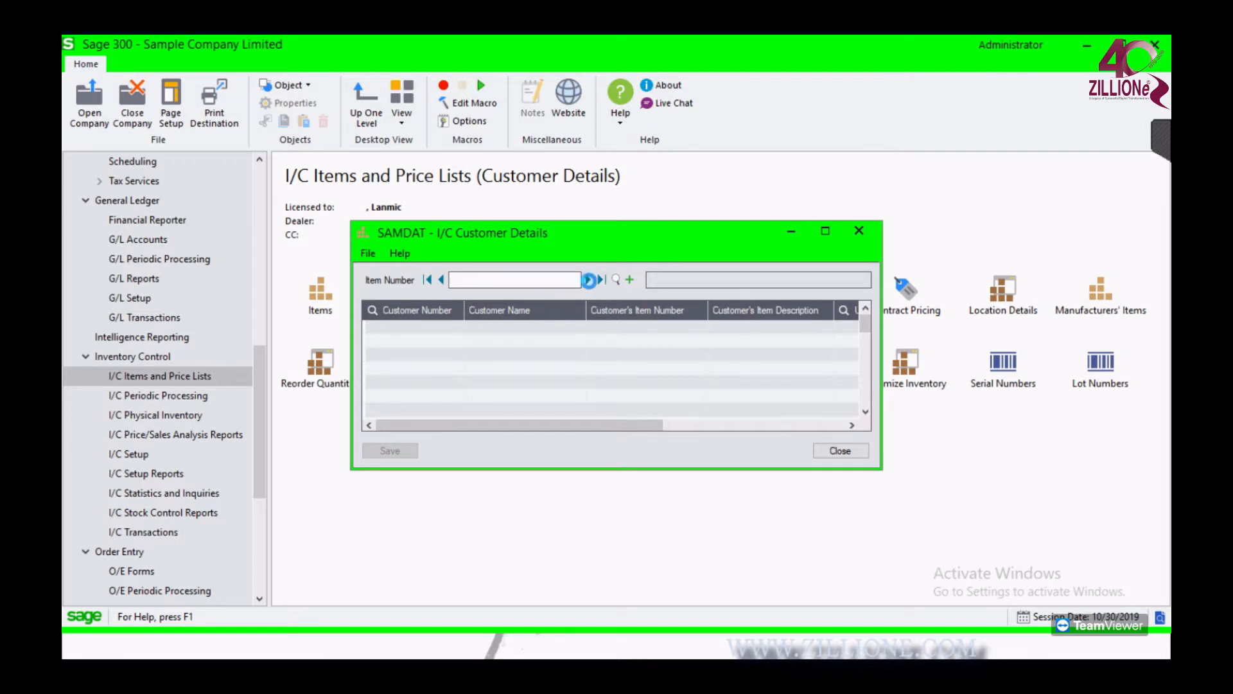
{"action": "left_click", "coordinate": [588, 280]}
{"action": "left_click_drag", "start_coordinate": [564, 419], "coordinate": [452, 417]}
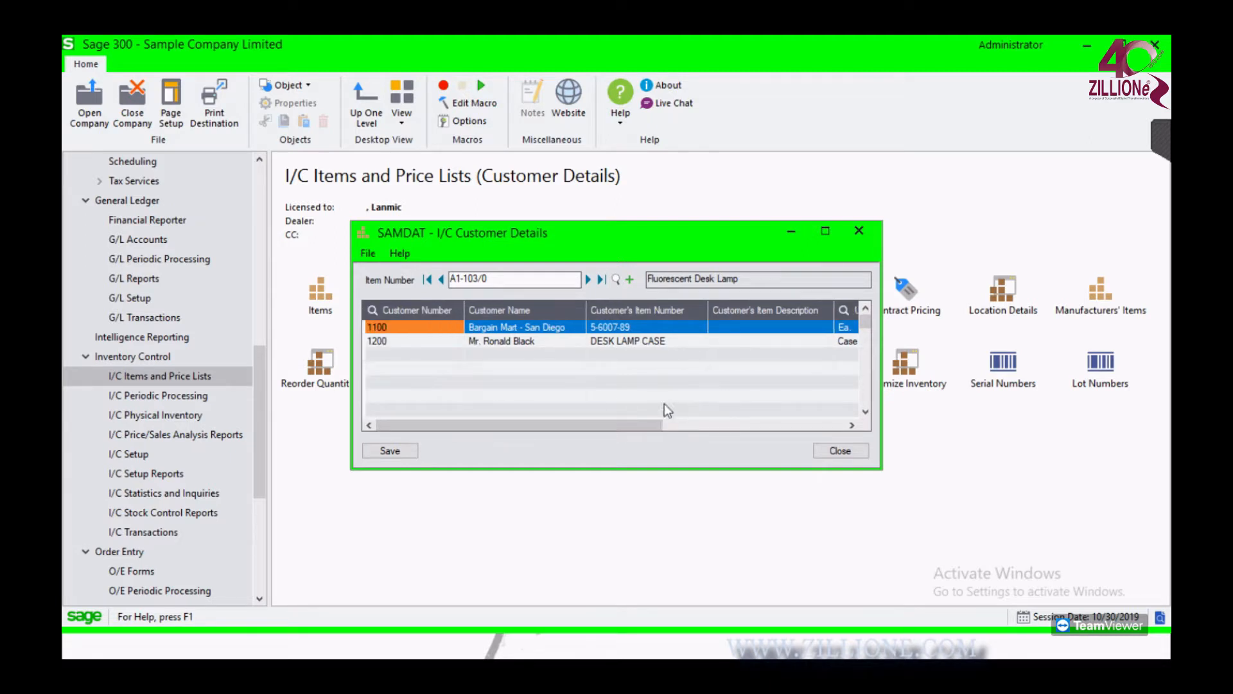
{"action": "left_click_drag", "start_coordinate": [588, 424], "coordinate": [624, 422]}
{"action": "left_click", "coordinate": [846, 449]}
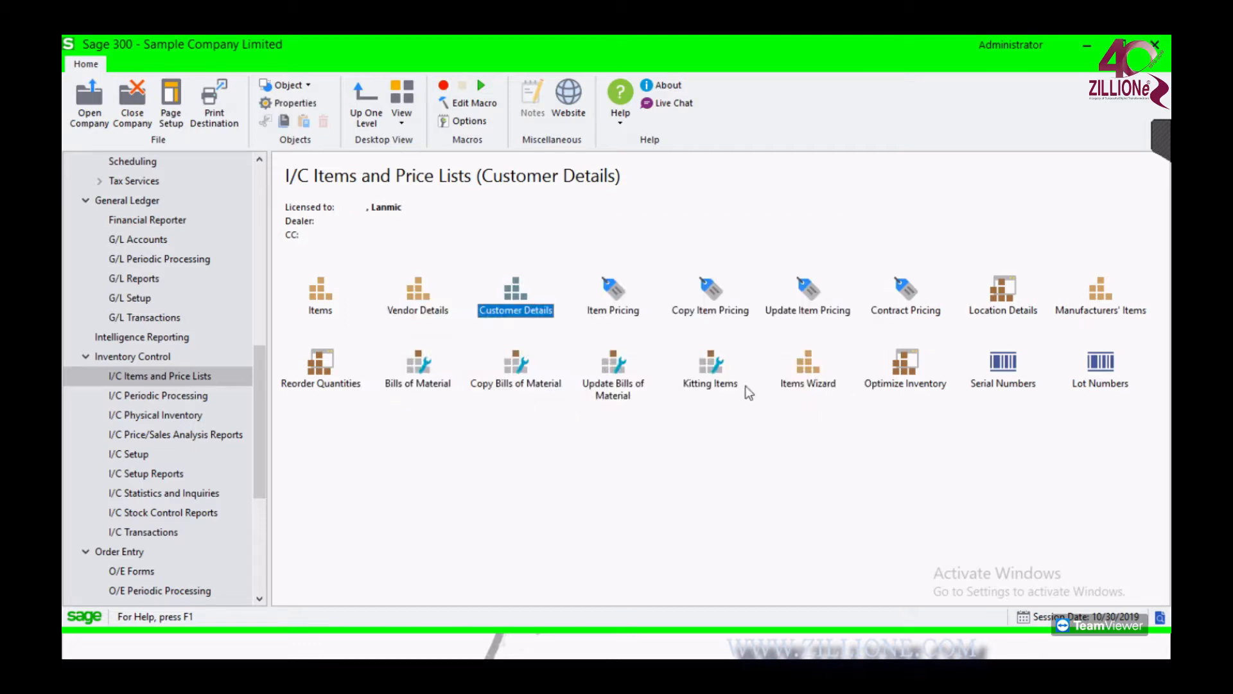
Open I/C Item Pricing and load item A1-103/0 to examine its price list entries
{"action": "left_click", "coordinate": [616, 301]}
{"action": "double_click", "coordinate": [615, 300]}
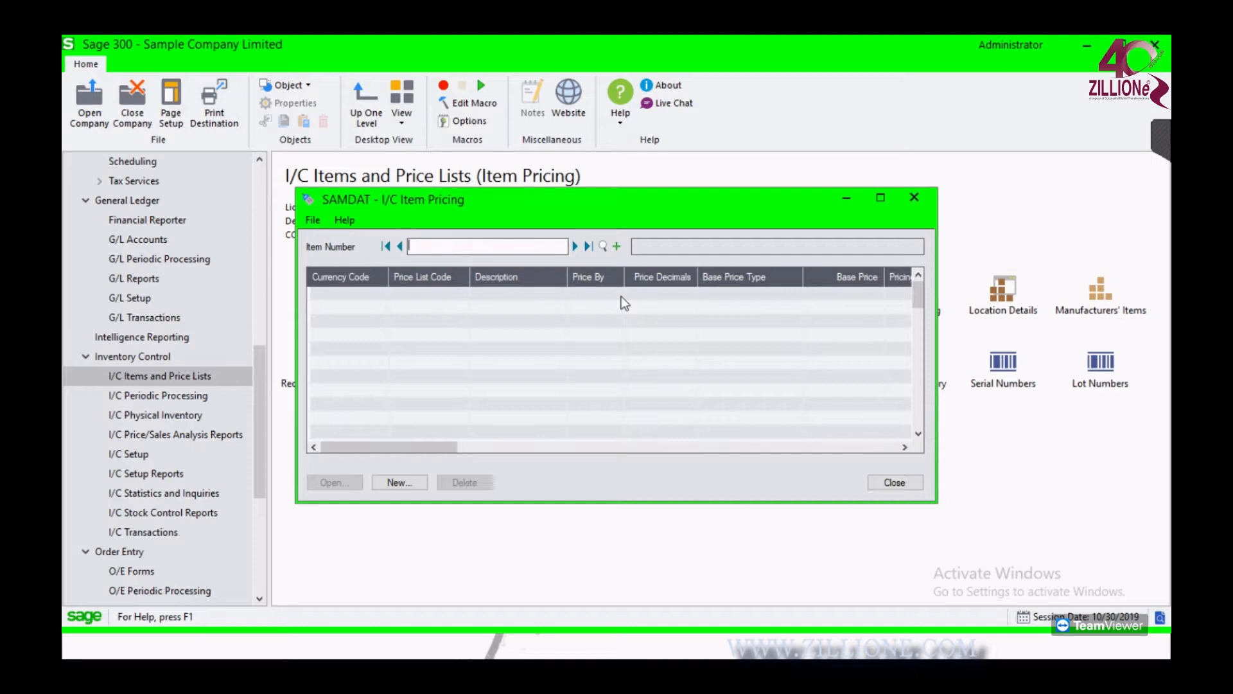
{"action": "left_click", "coordinate": [571, 245]}
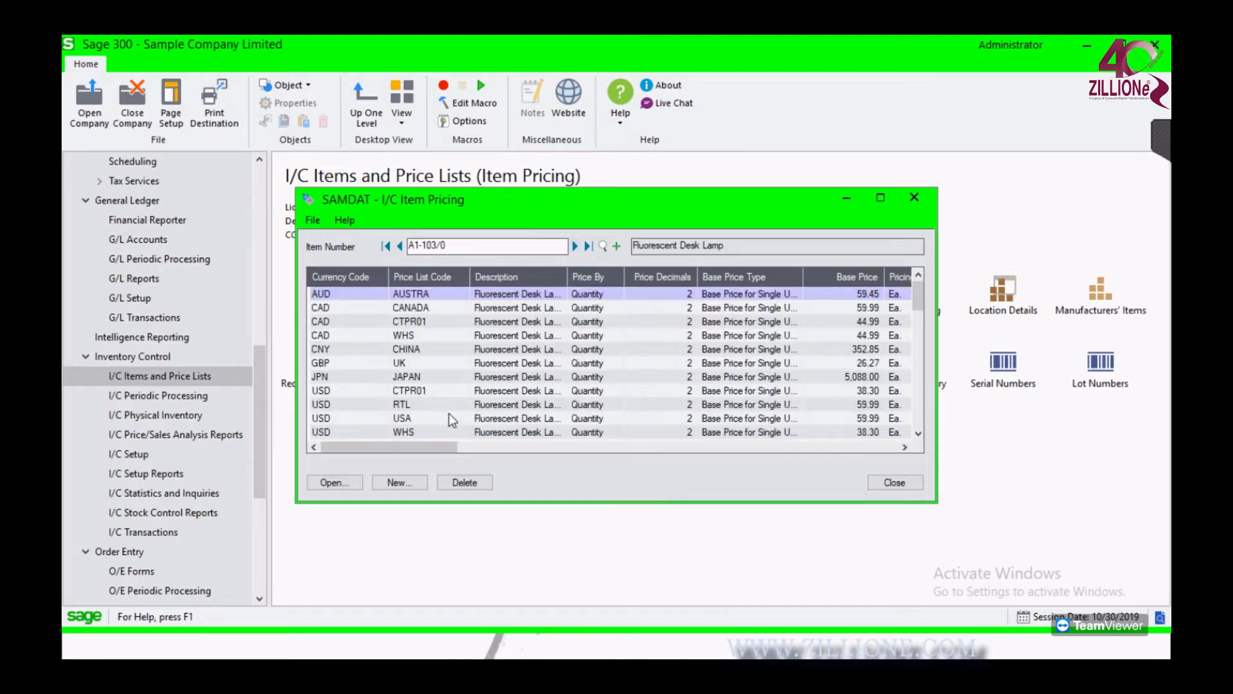
{"action": "left_click_drag", "start_coordinate": [427, 449], "coordinate": [383, 443]}
Start a new price record for item A1-103/0 and move its window clear of the price list
{"action": "left_click", "coordinate": [400, 480]}
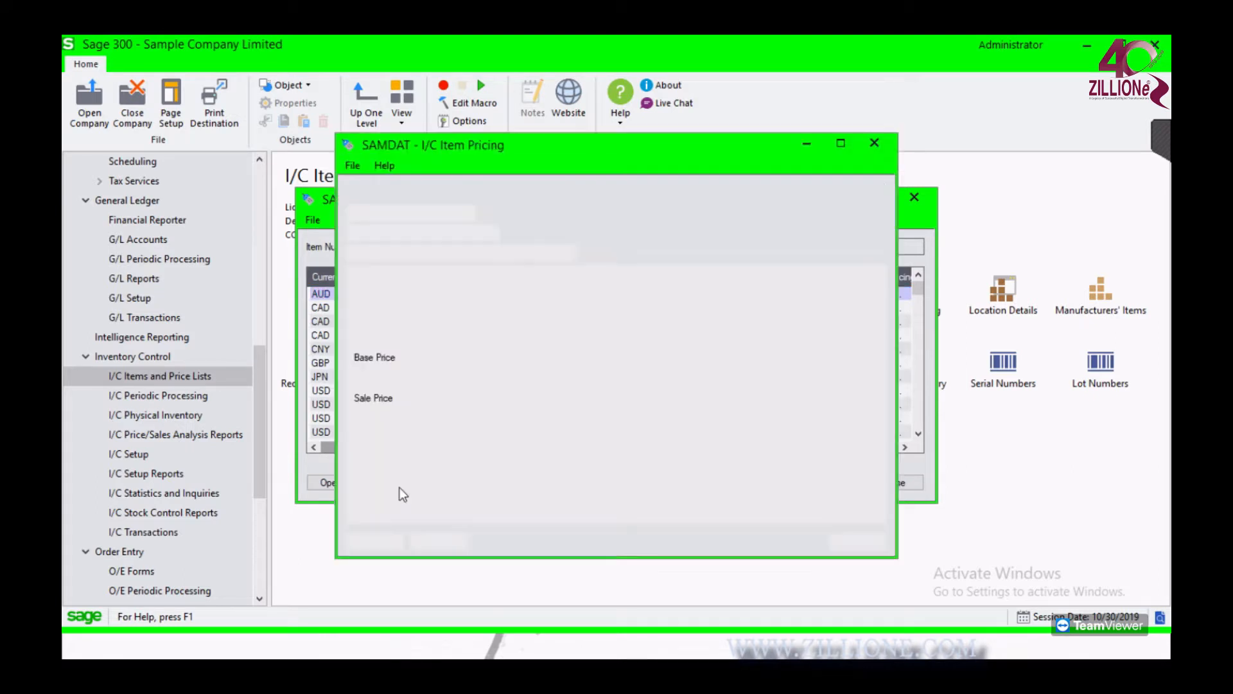
{"action": "left_click", "coordinate": [452, 235]}
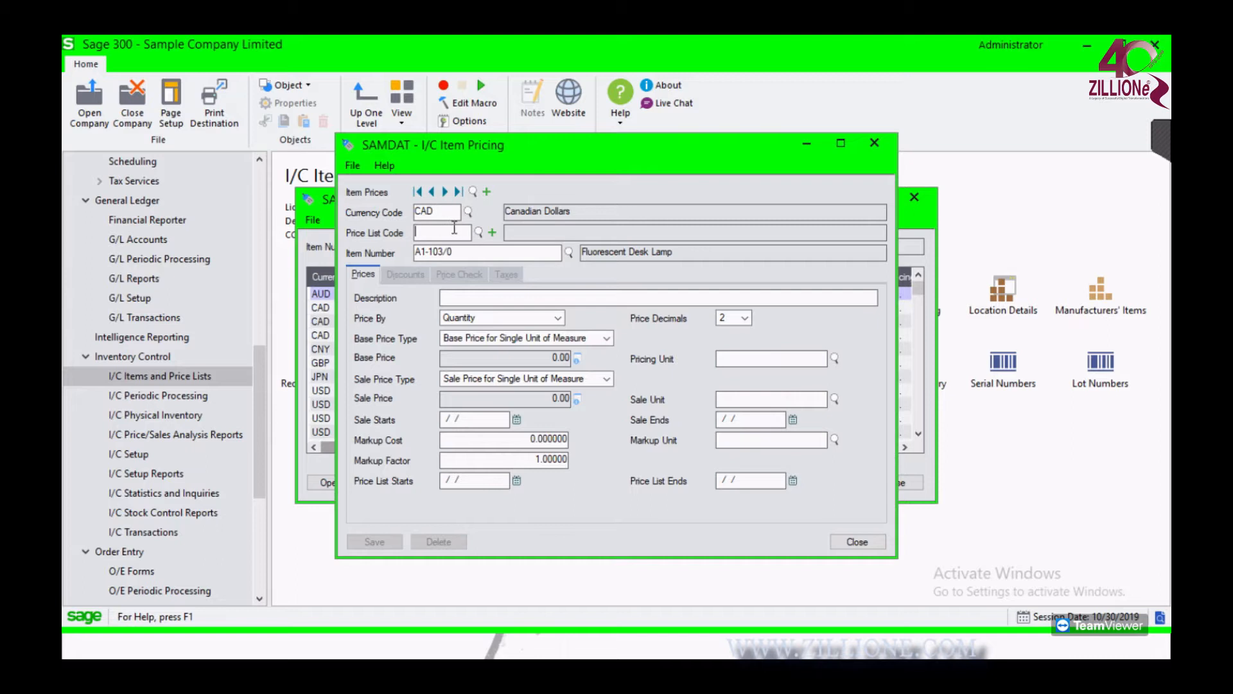
{"action": "left_click_drag", "start_coordinate": [588, 153], "coordinate": [757, 136]}
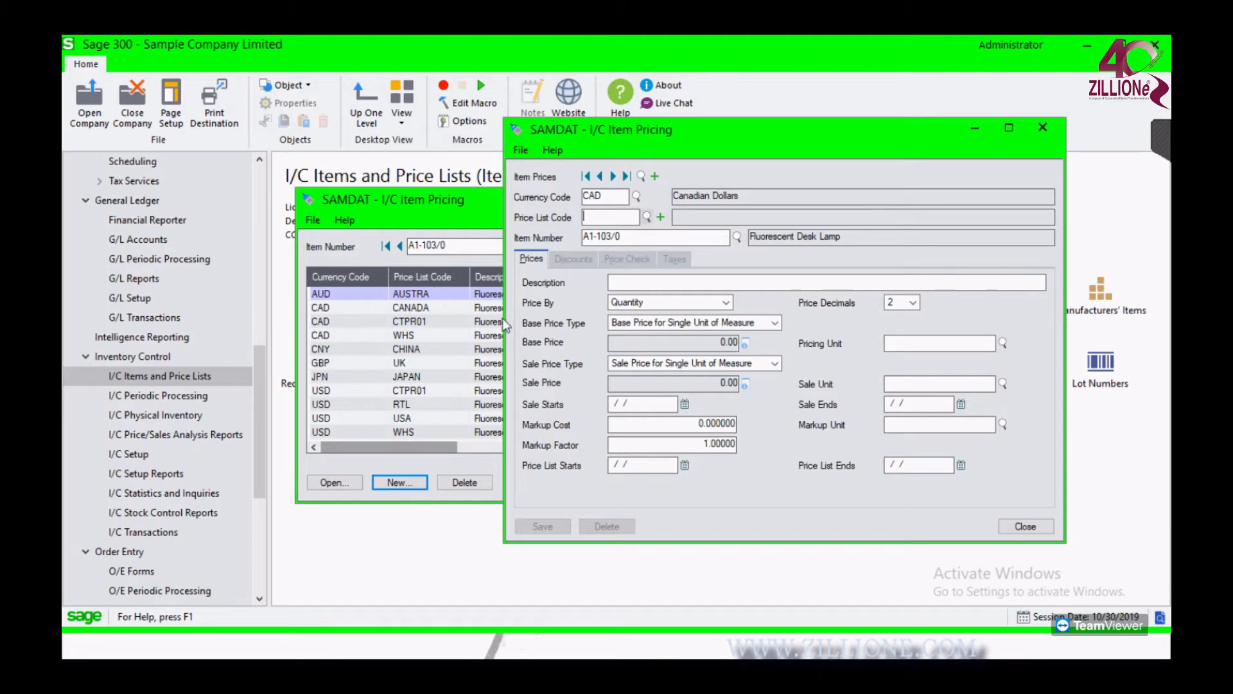
View the Price List Codes setup under I/C Setup and return to the new record in I/C Item Pricing
{"action": "left_click", "coordinate": [144, 457]}
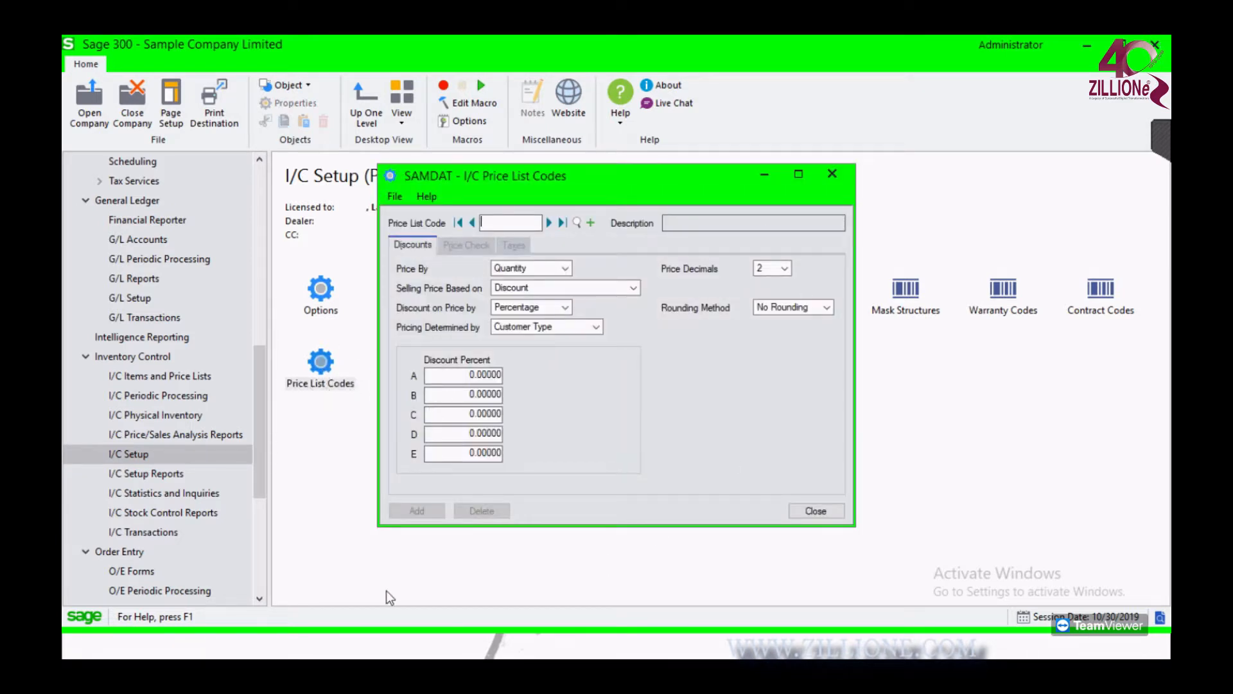
{"action": "left_click", "coordinate": [159, 376]}
{"action": "double_click", "coordinate": [556, 292]}
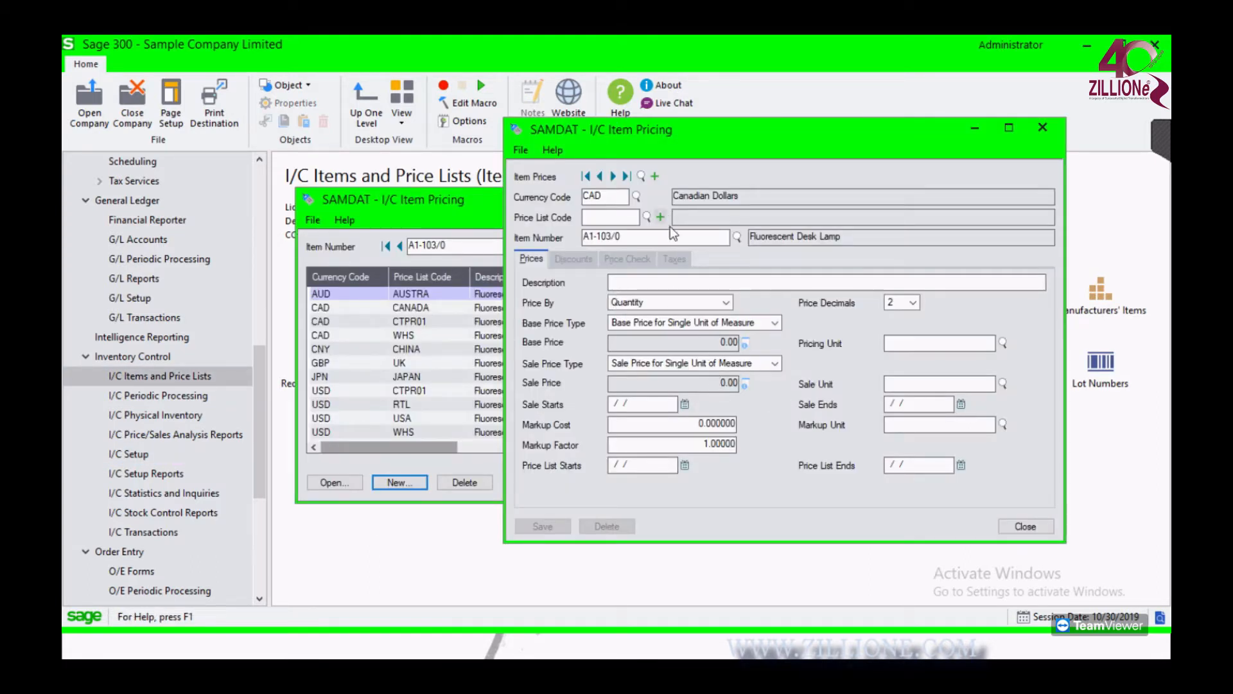
Assign price list code AUSTRA to the new price record, and keep Quantity as its Price By method
{"action": "left_click", "coordinate": [647, 217]}
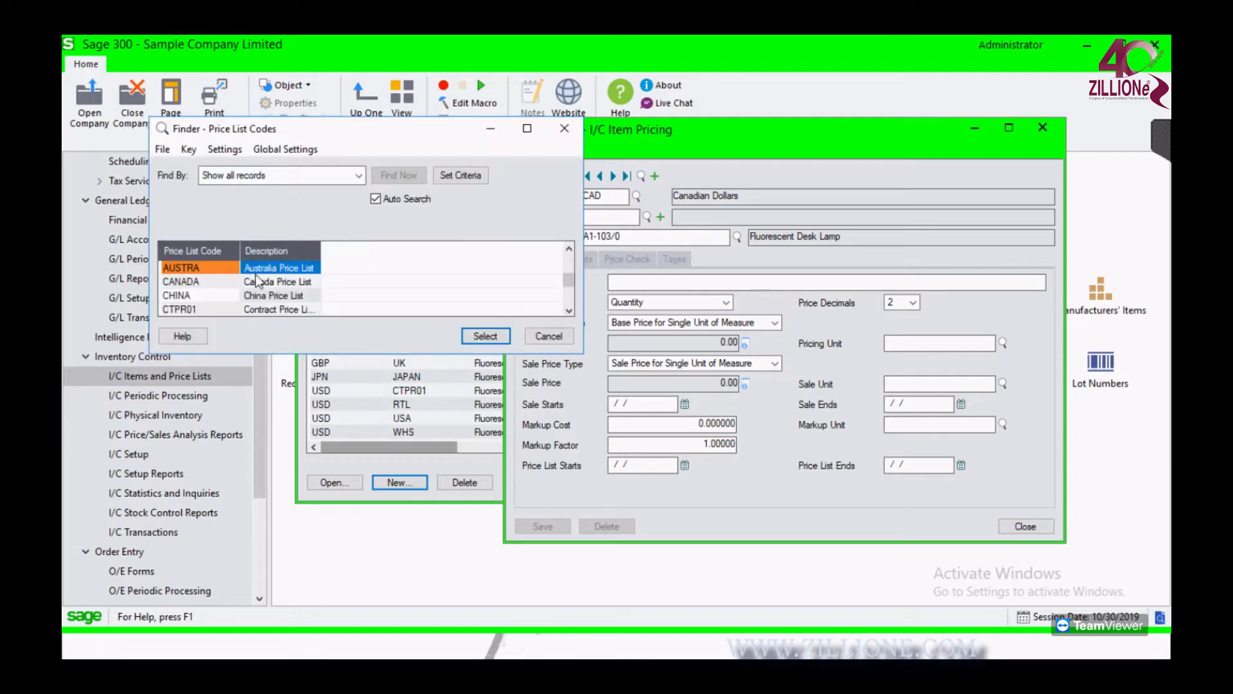
{"action": "double_click", "coordinate": [235, 266]}
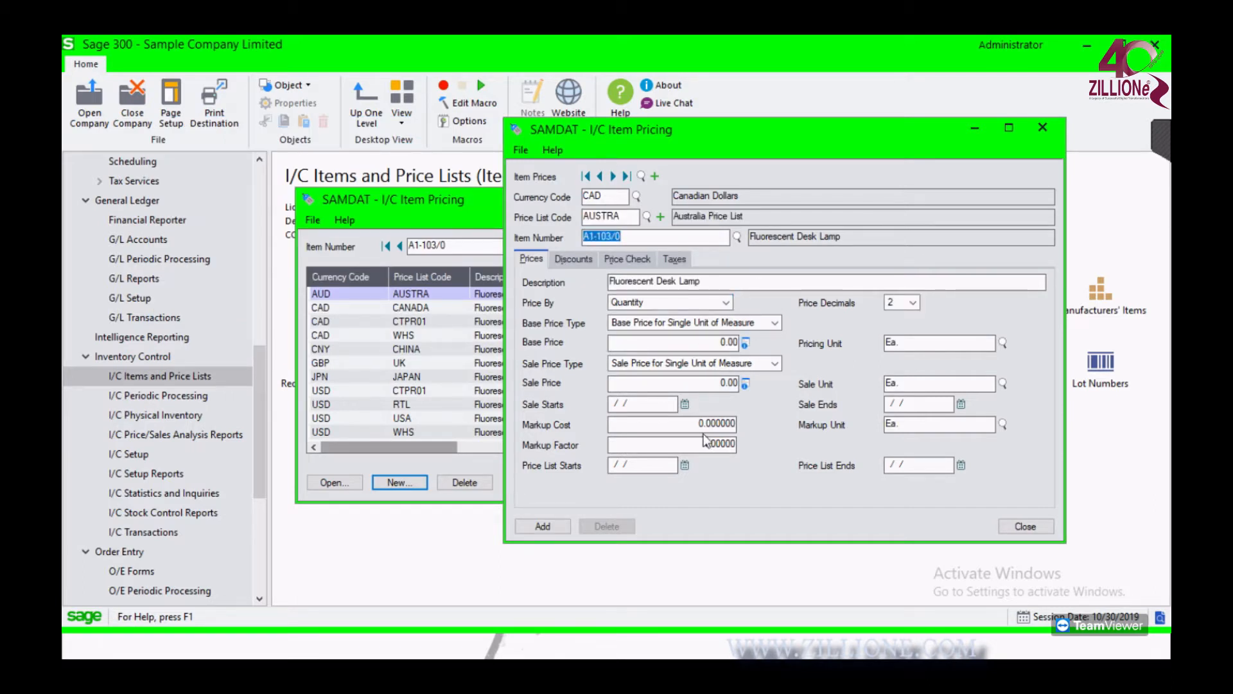
{"action": "left_click", "coordinate": [668, 306]}
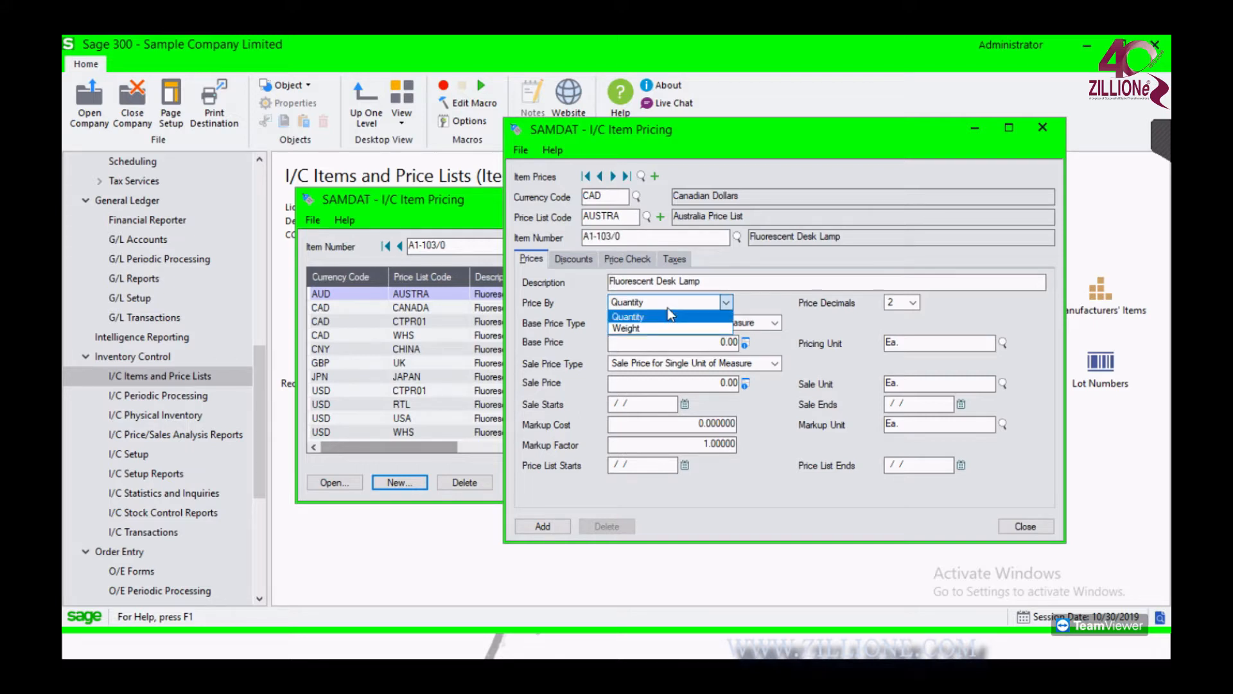
{"action": "left_click", "coordinate": [668, 307]}
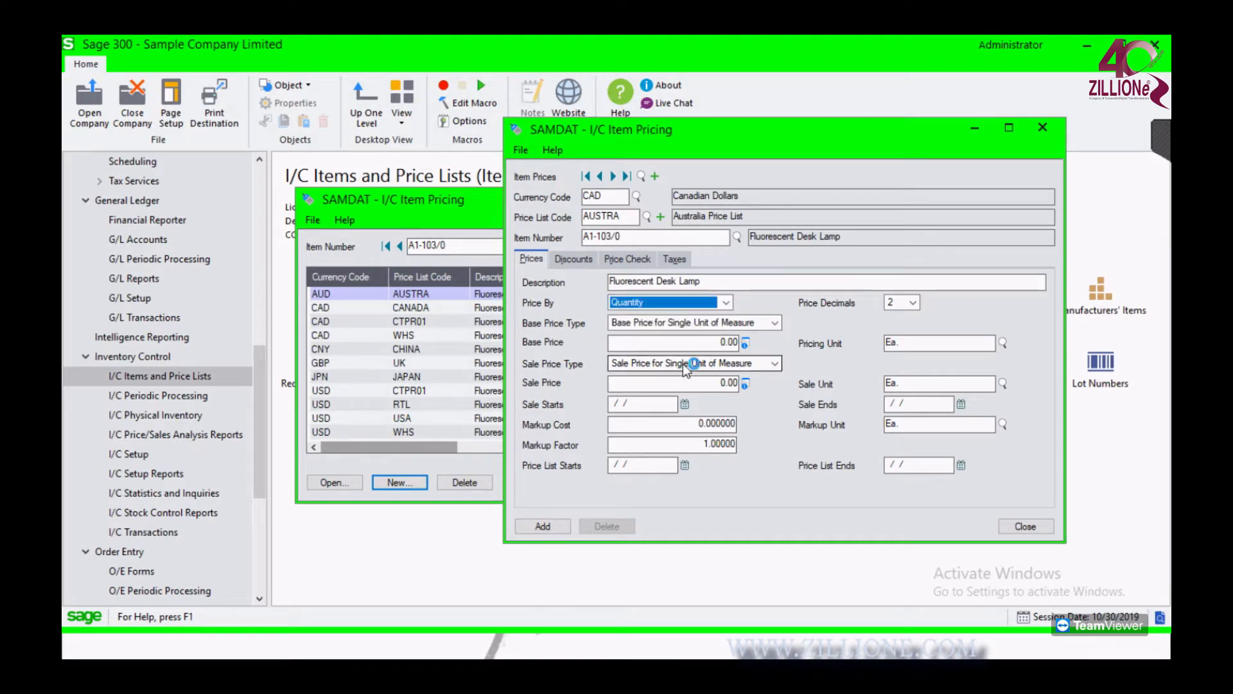
Examine the default base price and default sale price options without choosing one, and the markup and pricing unit fields
{"action": "left_click", "coordinate": [707, 345]}
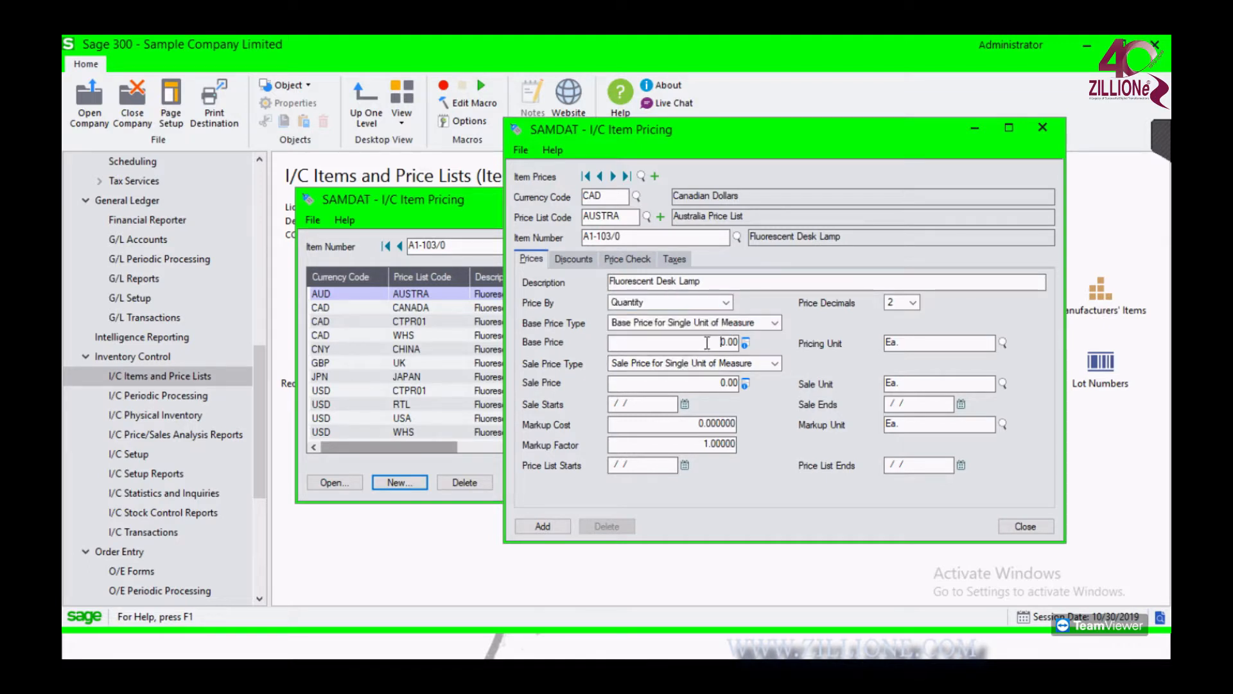
{"action": "left_click", "coordinate": [745, 344]}
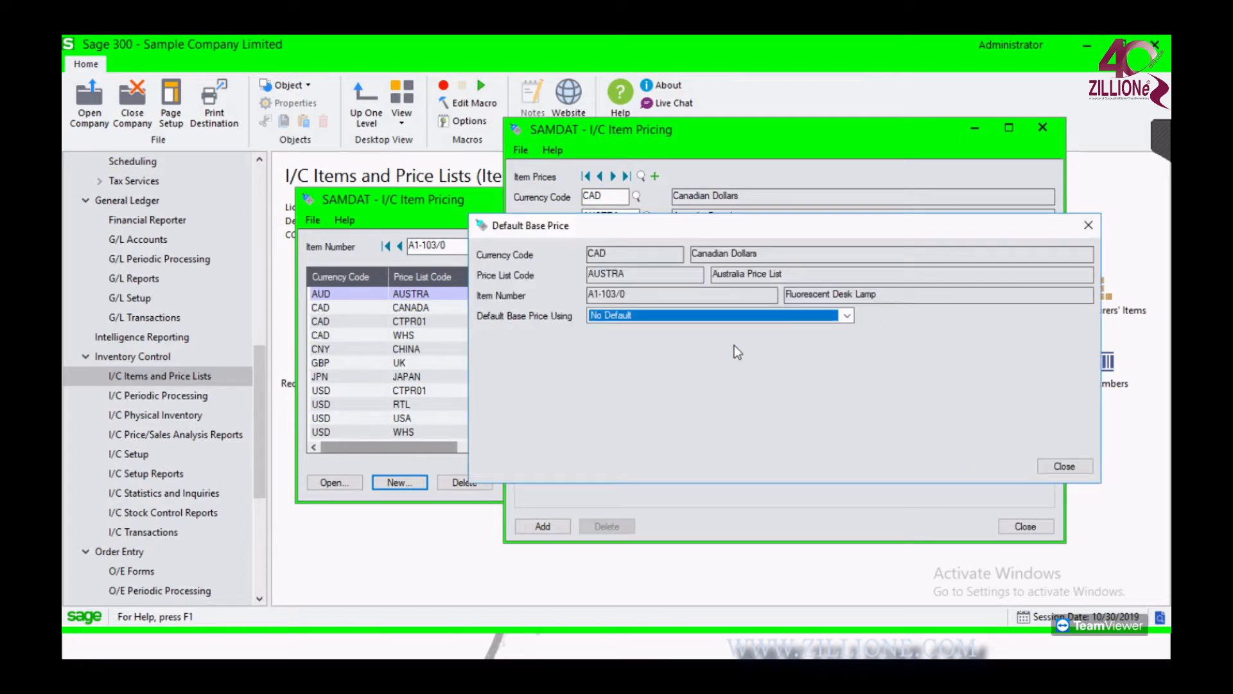
{"action": "left_click", "coordinate": [1088, 224]}
{"action": "left_click", "coordinate": [728, 383]}
{"action": "left_click", "coordinate": [745, 383]}
{"action": "left_click", "coordinate": [790, 309]}
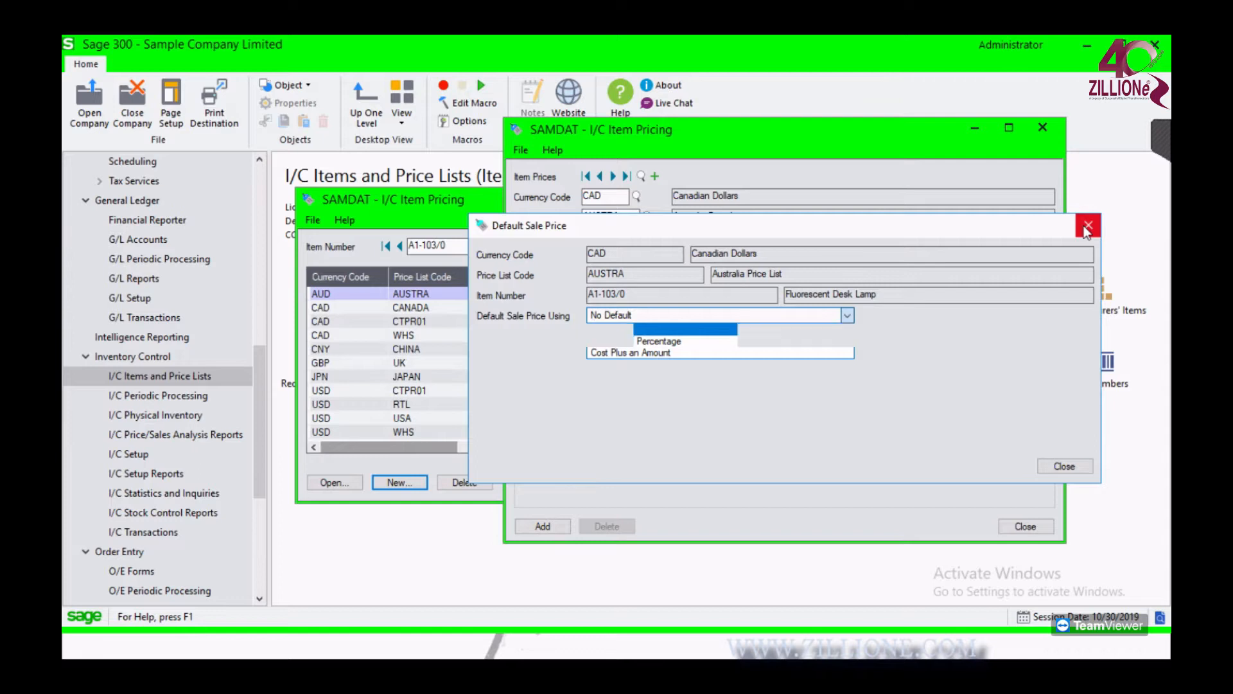
{"action": "left_click", "coordinate": [1087, 231]}
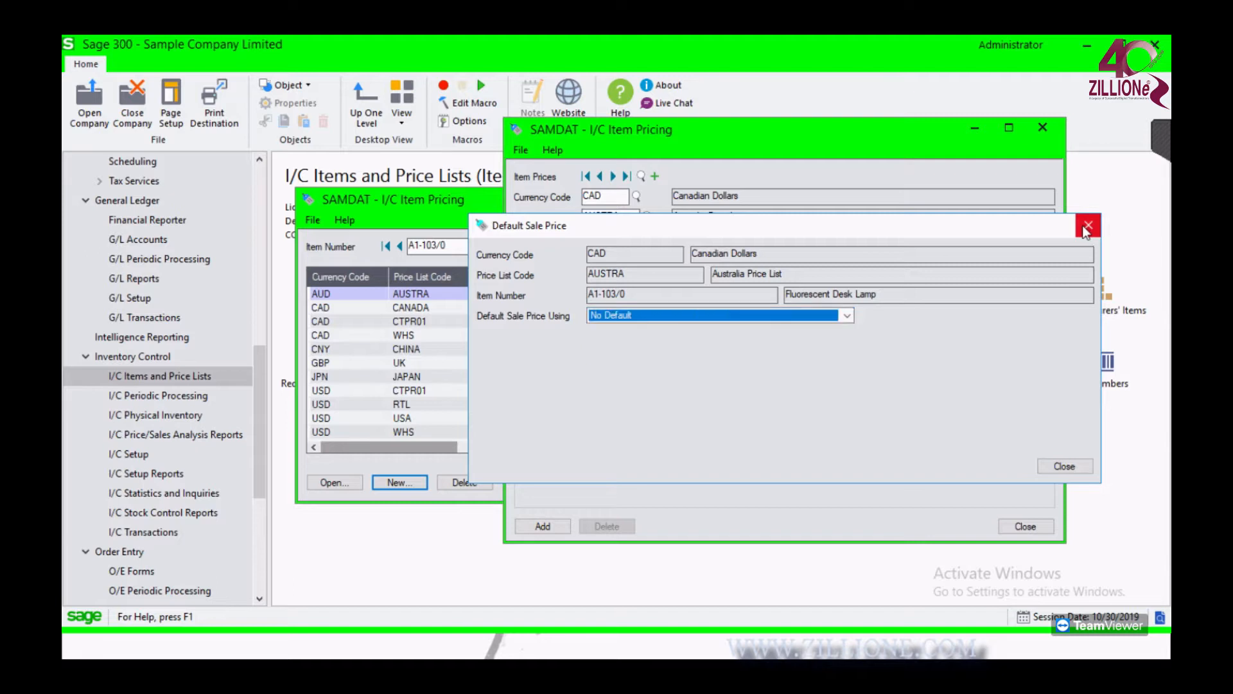
{"action": "left_click", "coordinate": [1086, 232]}
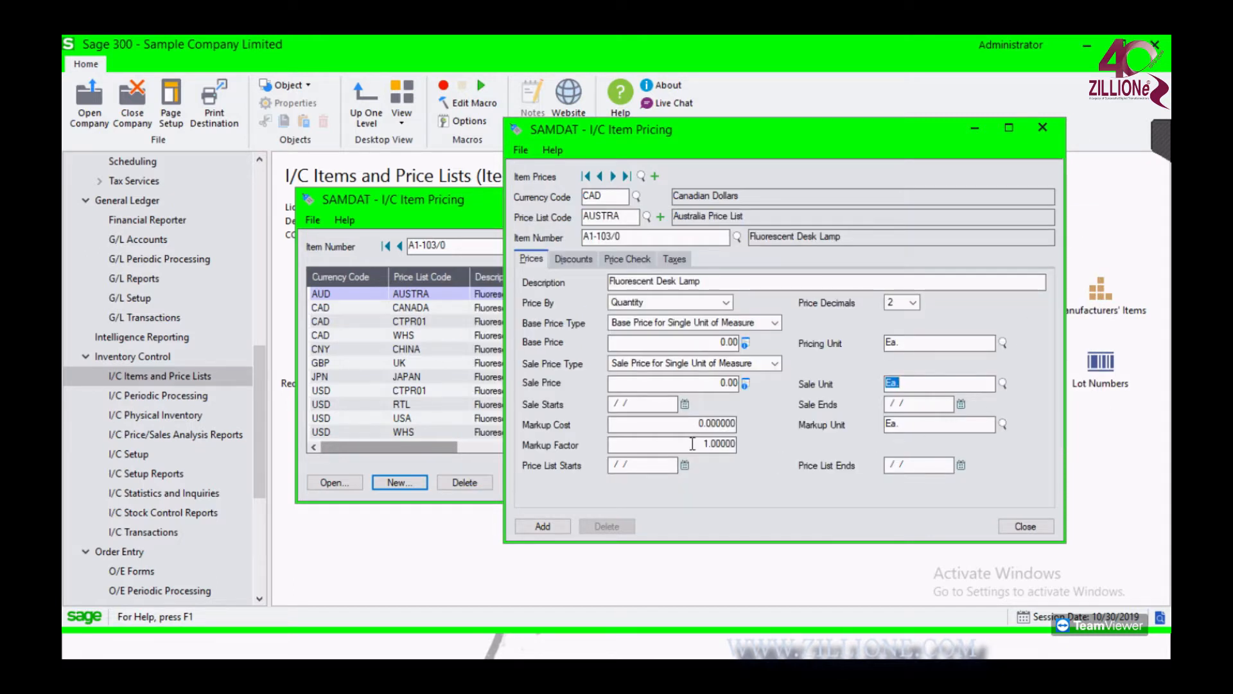
{"action": "left_click", "coordinate": [936, 427]}
{"action": "left_click", "coordinate": [922, 344]}
Examine the new price record's discount settings, including the rounding method and selling price basis options, and its tax settings
{"action": "left_click", "coordinate": [567, 259]}
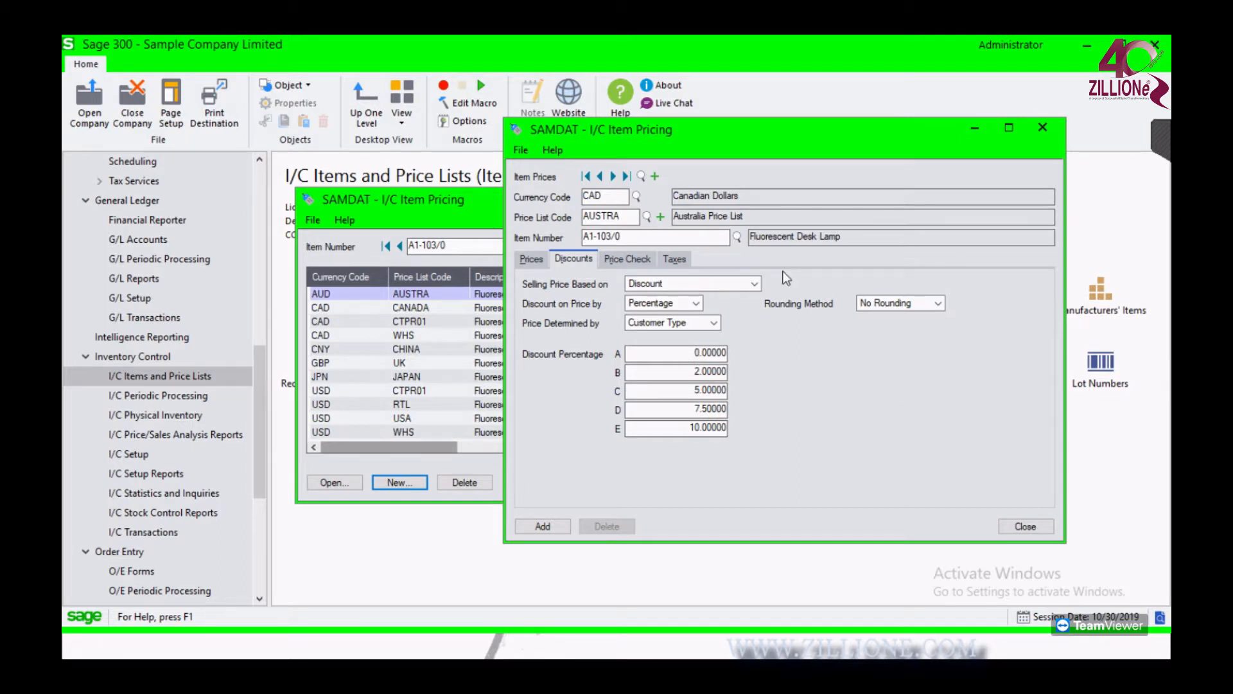
{"action": "left_click", "coordinate": [928, 305]}
{"action": "left_click", "coordinate": [911, 306]}
{"action": "left_click", "coordinate": [745, 284]}
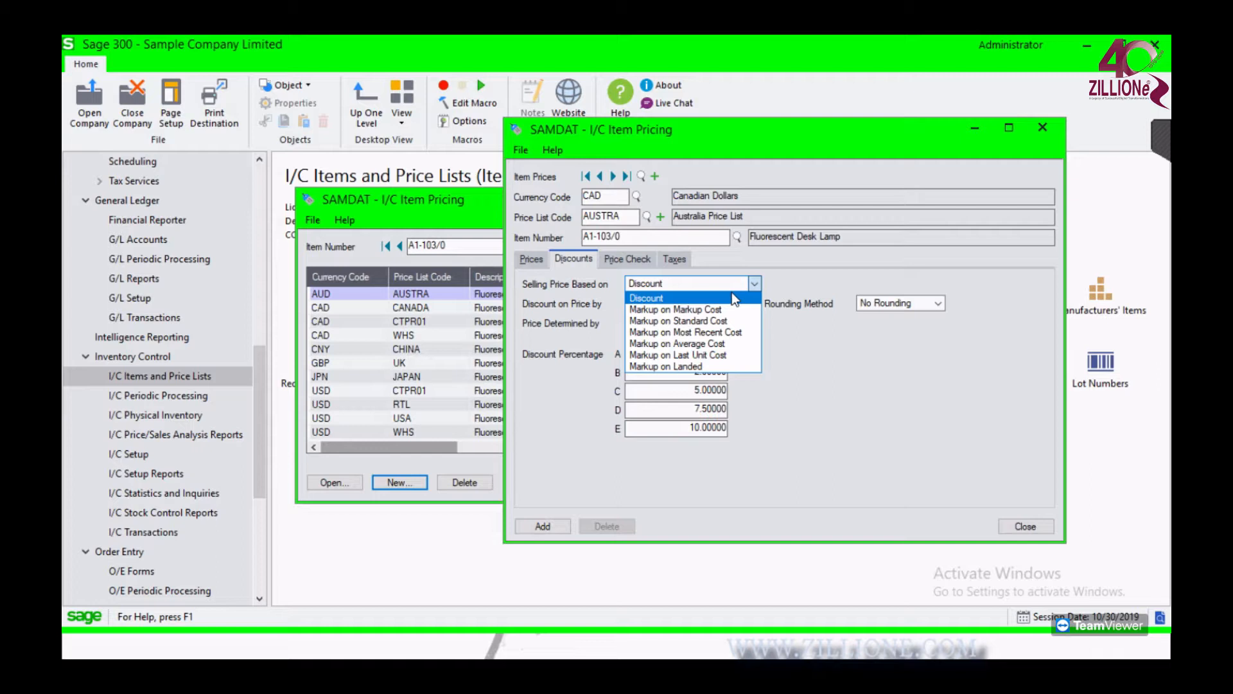
{"action": "left_click", "coordinate": [880, 437]}
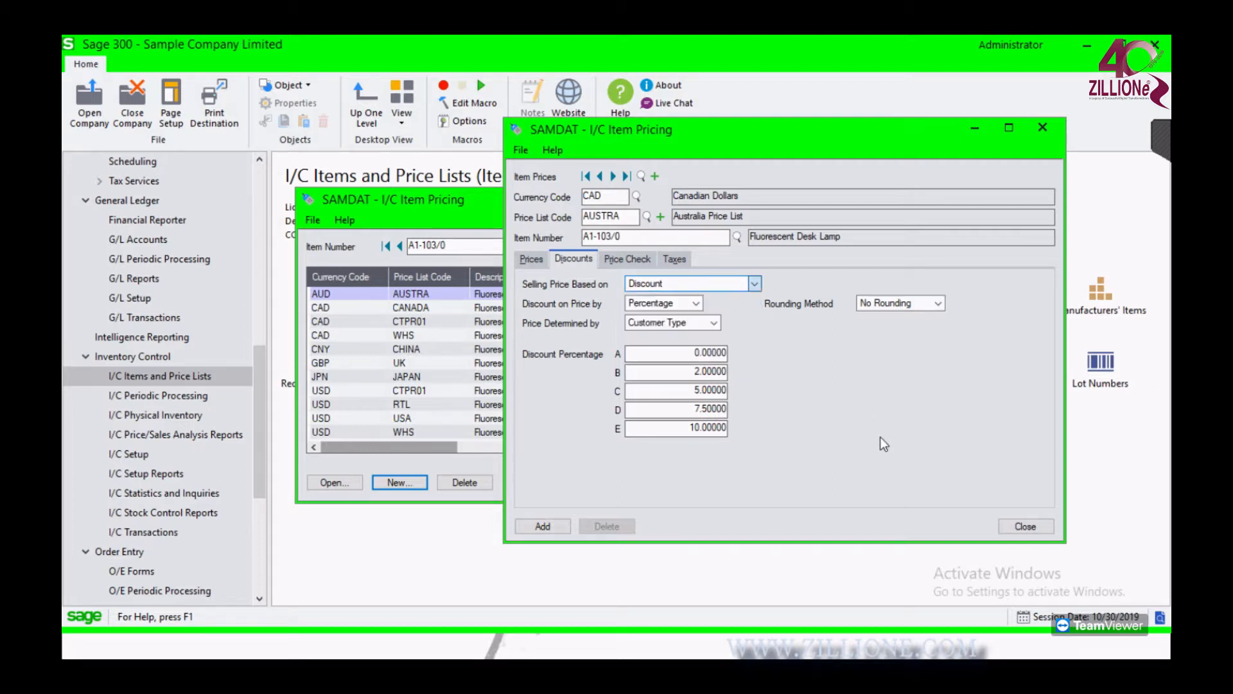
{"action": "left_click", "coordinate": [683, 259]}
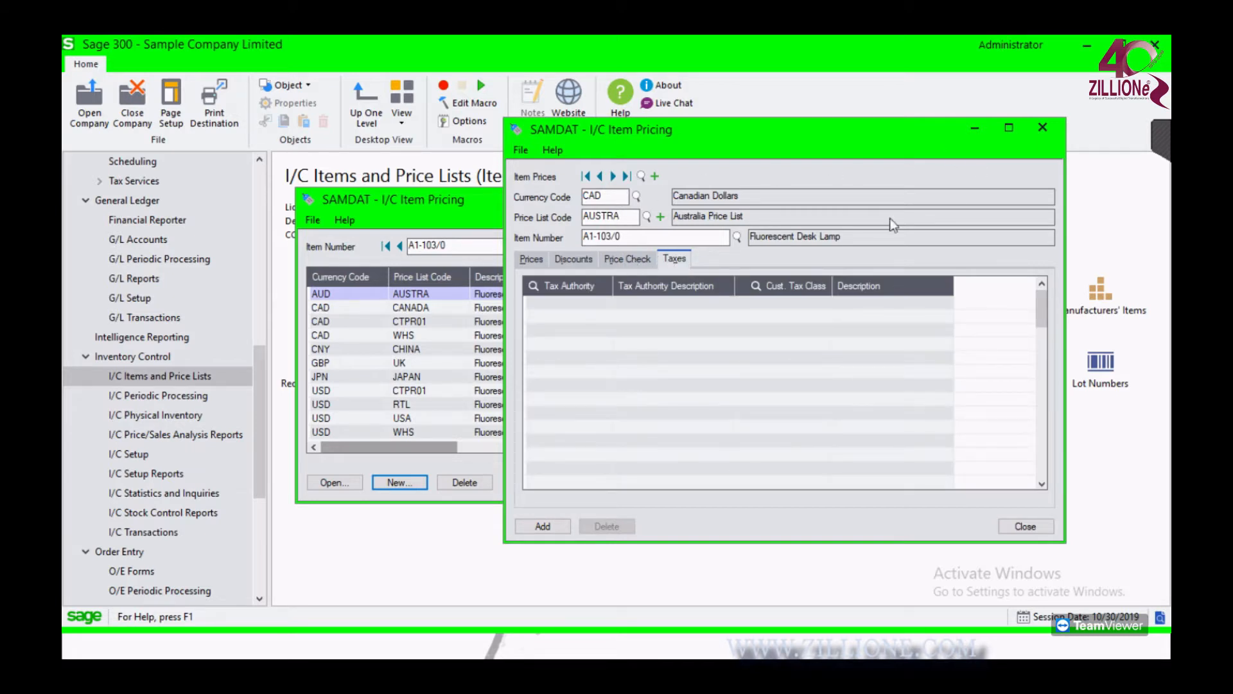
Set the base price to 10.00, add the CAD price record for price list AUSTRA, and close its window
{"action": "left_click", "coordinate": [539, 260]}
{"action": "left_click", "coordinate": [628, 219]}
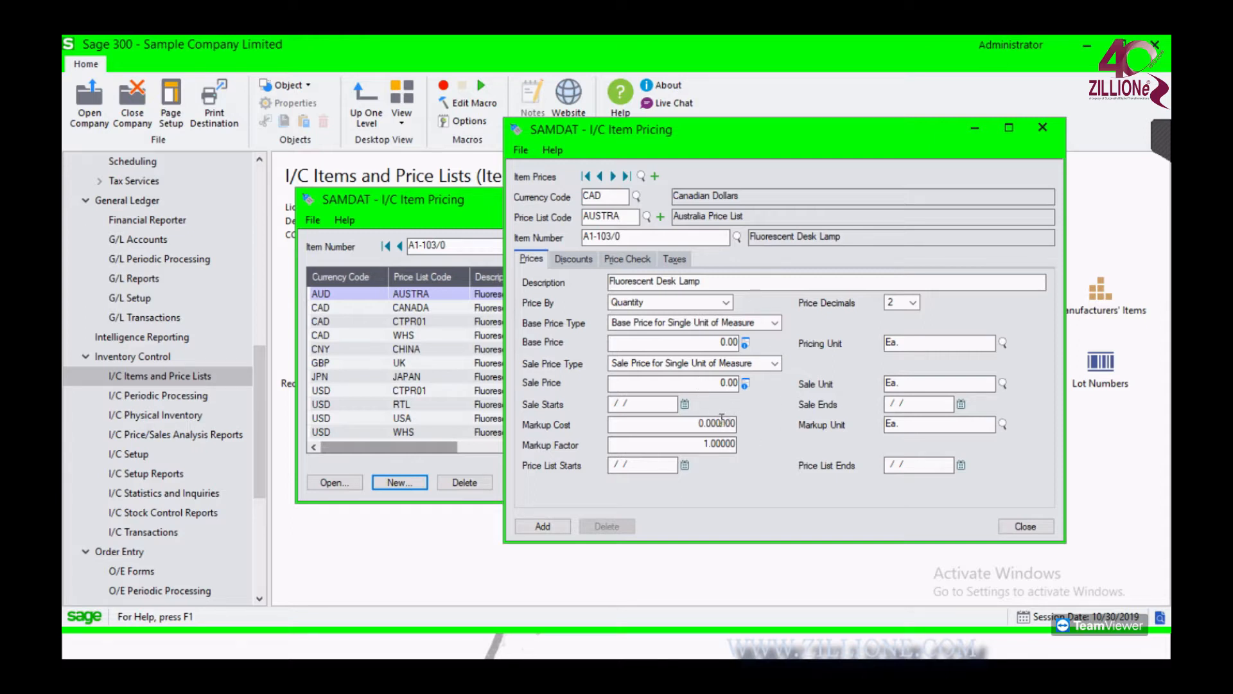
{"action": "left_click_drag", "start_coordinate": [720, 342], "coordinate": [780, 350]}
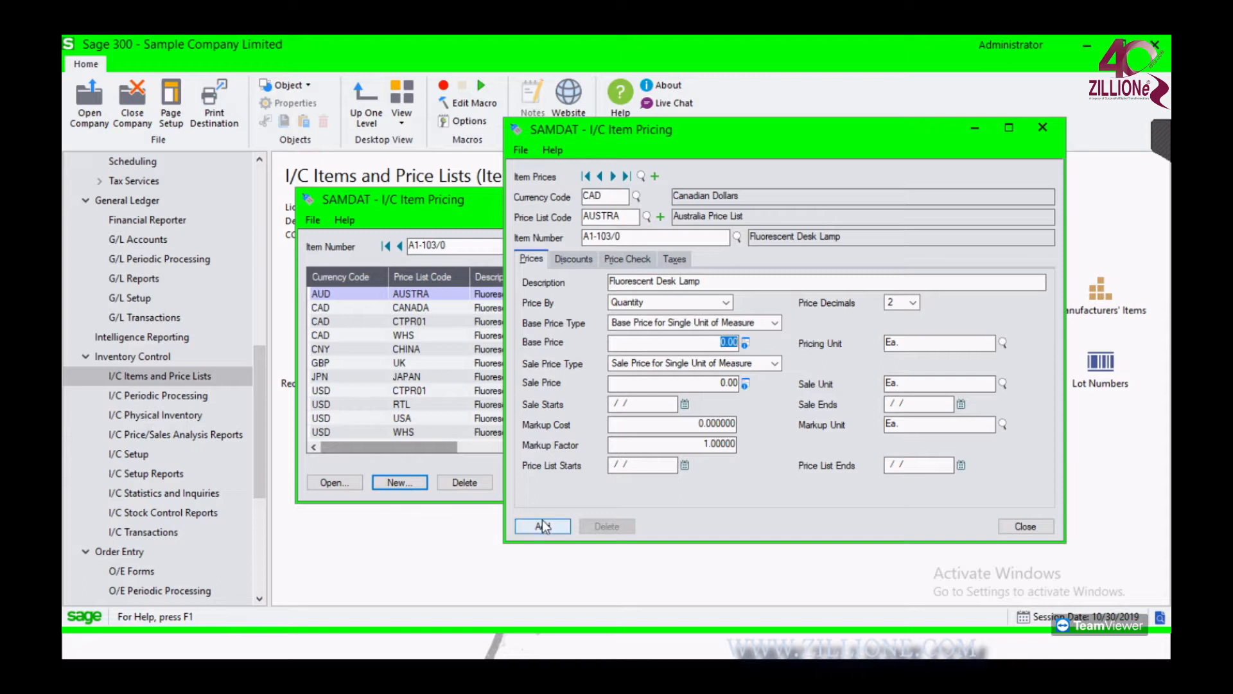
{"action": "left_click", "coordinate": [716, 343]}
{"action": "type", "text": "1"}
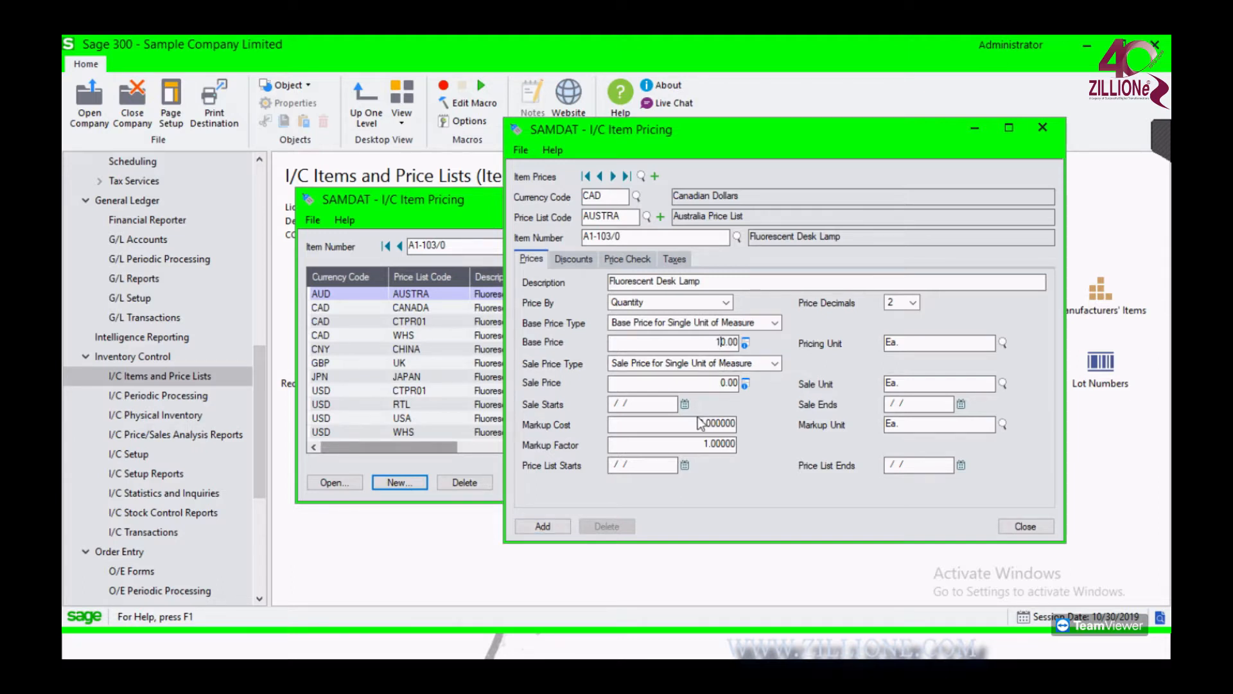
{"action": "left_click", "coordinate": [542, 526]}
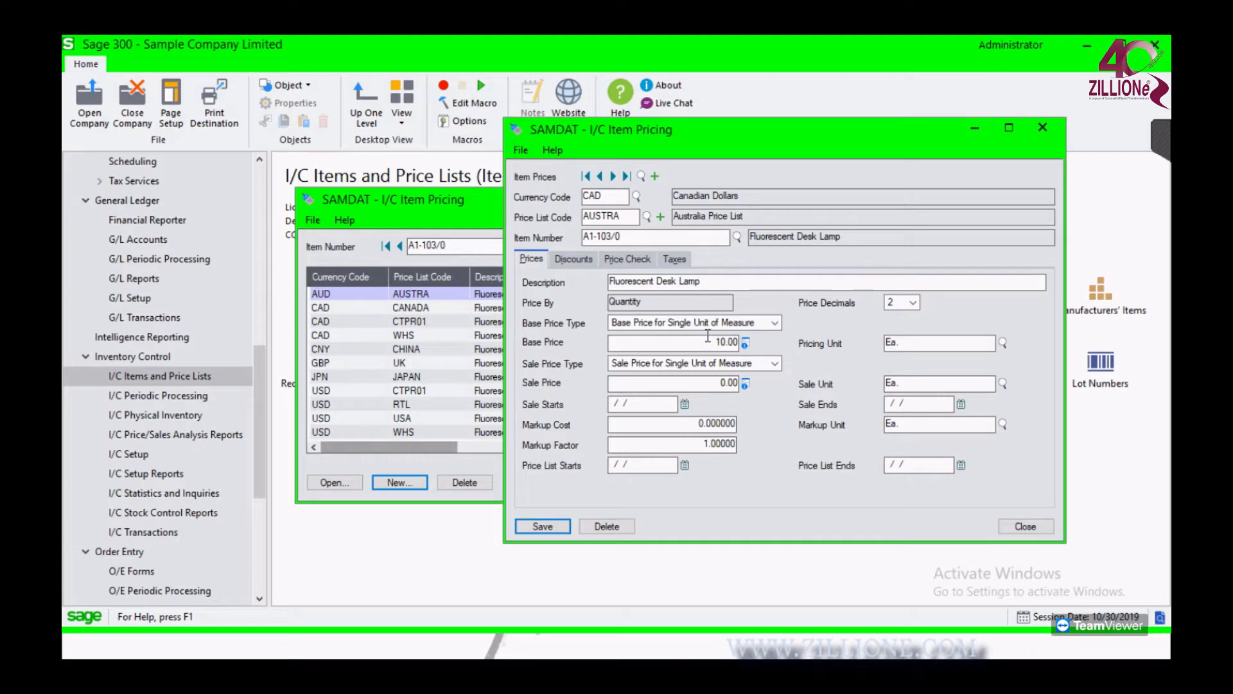
{"action": "left_click", "coordinate": [1033, 130]}
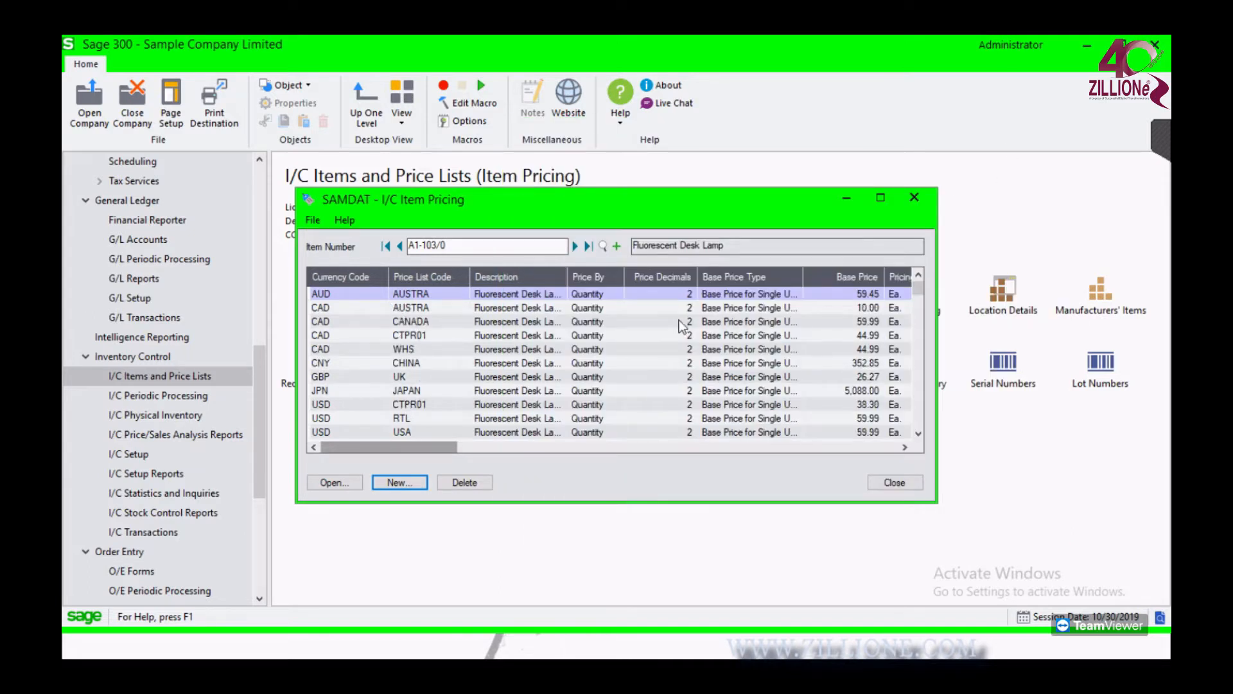
Open the AUD price record of price list AUSTRA and close it without changes
{"action": "left_click", "coordinate": [794, 286]}
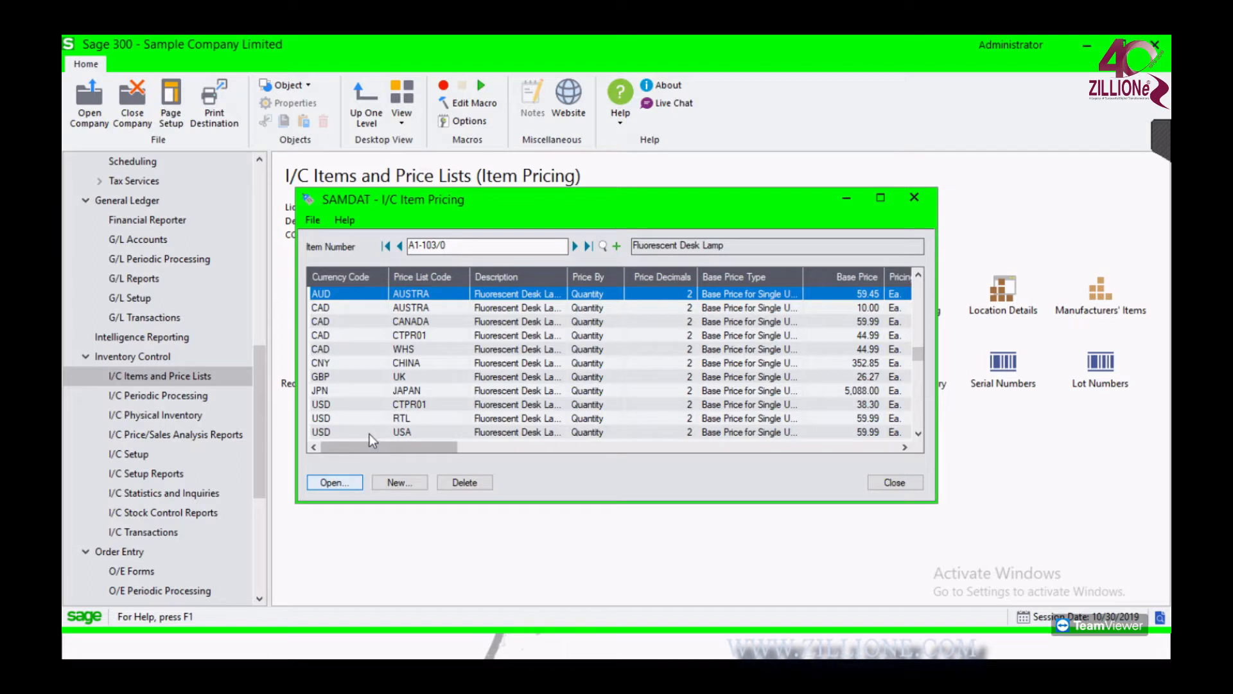
{"action": "left_click", "coordinate": [344, 481]}
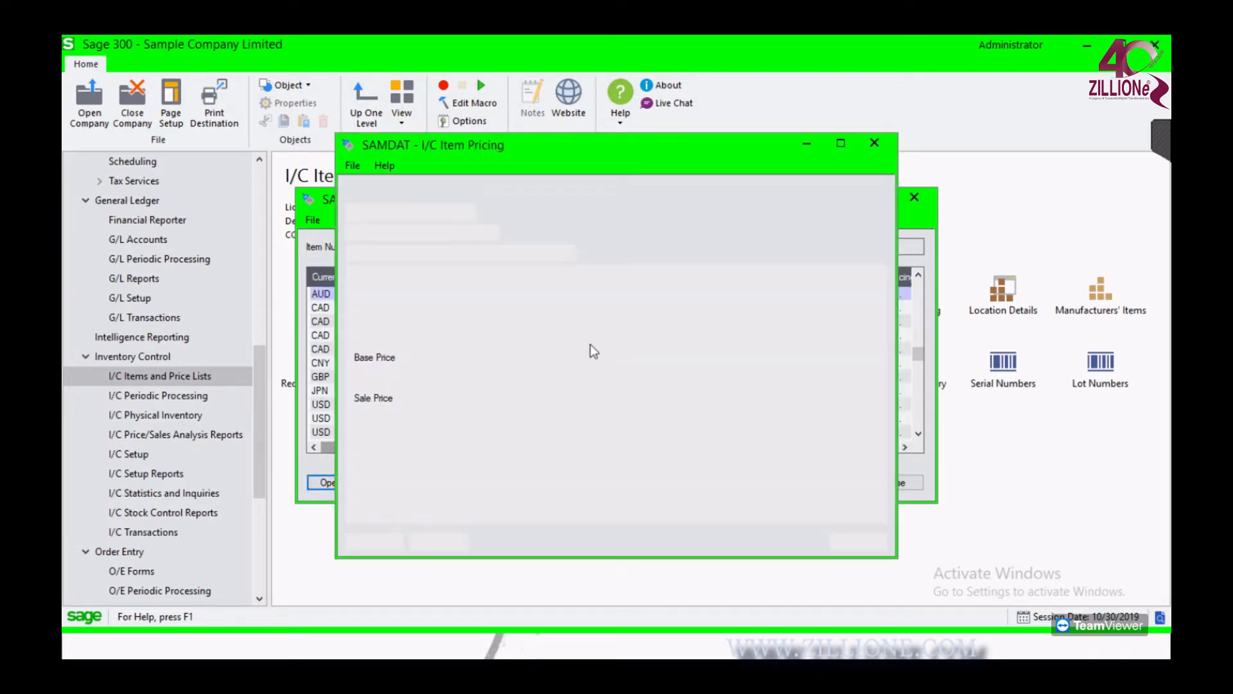
{"action": "left_click", "coordinate": [883, 144]}
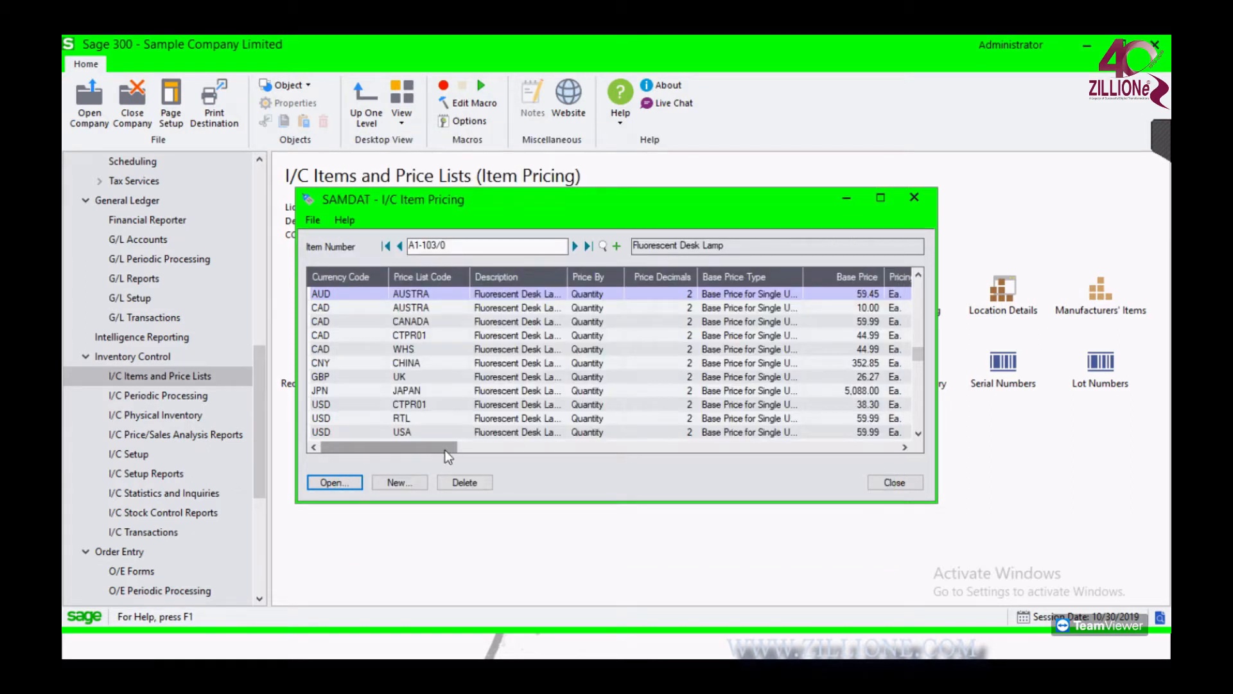
Examine the base price, pricing unit and sale price columns across the price lists of item A1-103/0
{"action": "left_click_drag", "start_coordinate": [444, 450], "coordinate": [539, 445]}
{"action": "left_click", "coordinate": [432, 291]}
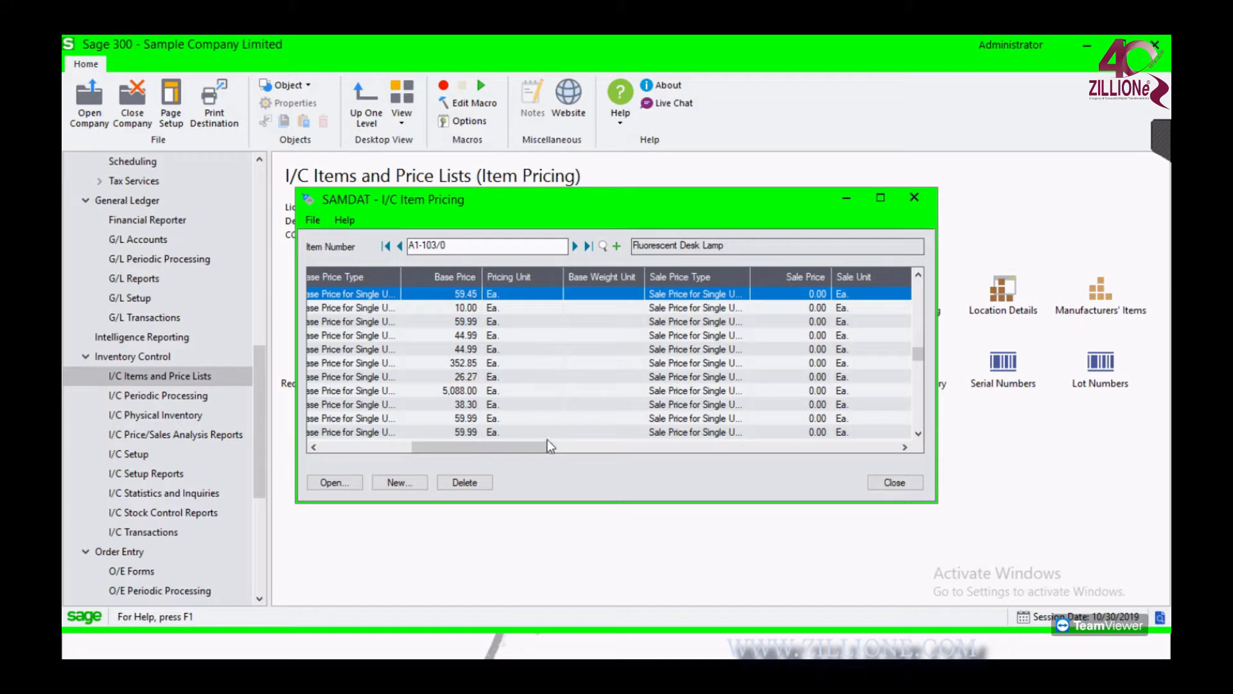
{"action": "left_click_drag", "start_coordinate": [511, 447], "coordinate": [369, 448]}
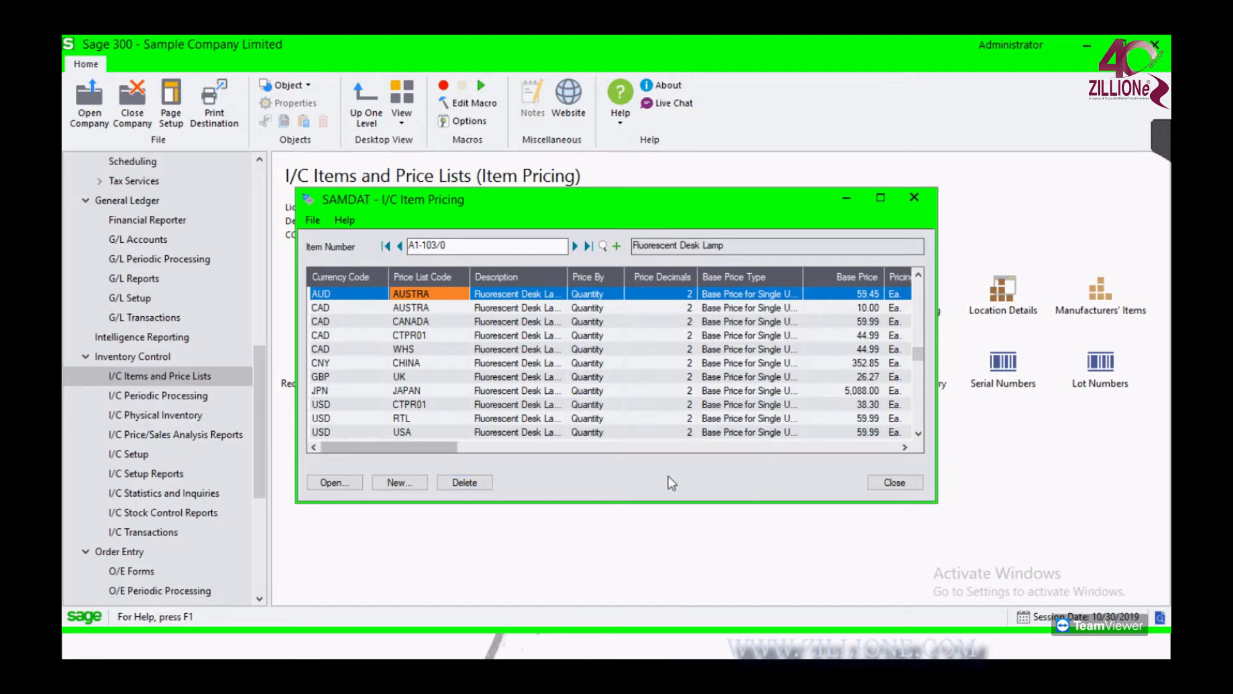
Review the sale price type, sale unit and sale start columns for item A1-103/0 and close Item Pricing
{"action": "left_click", "coordinate": [459, 445]}
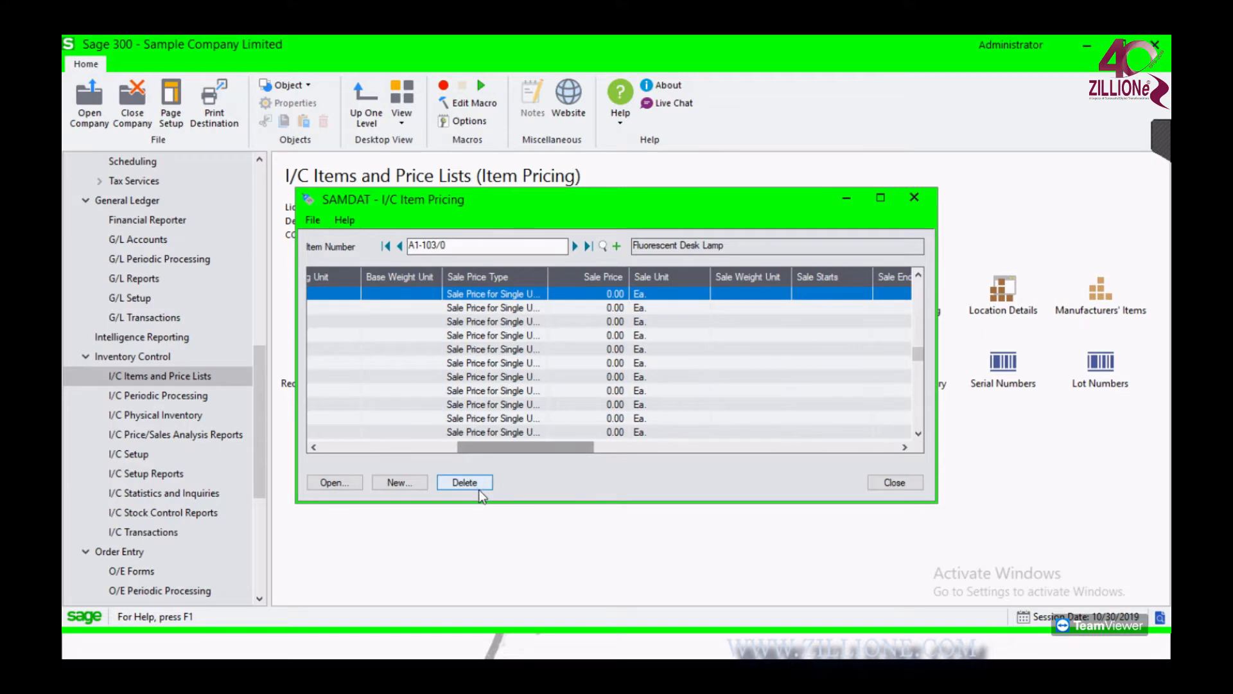
{"action": "left_click_drag", "start_coordinate": [502, 449], "coordinate": [364, 449]}
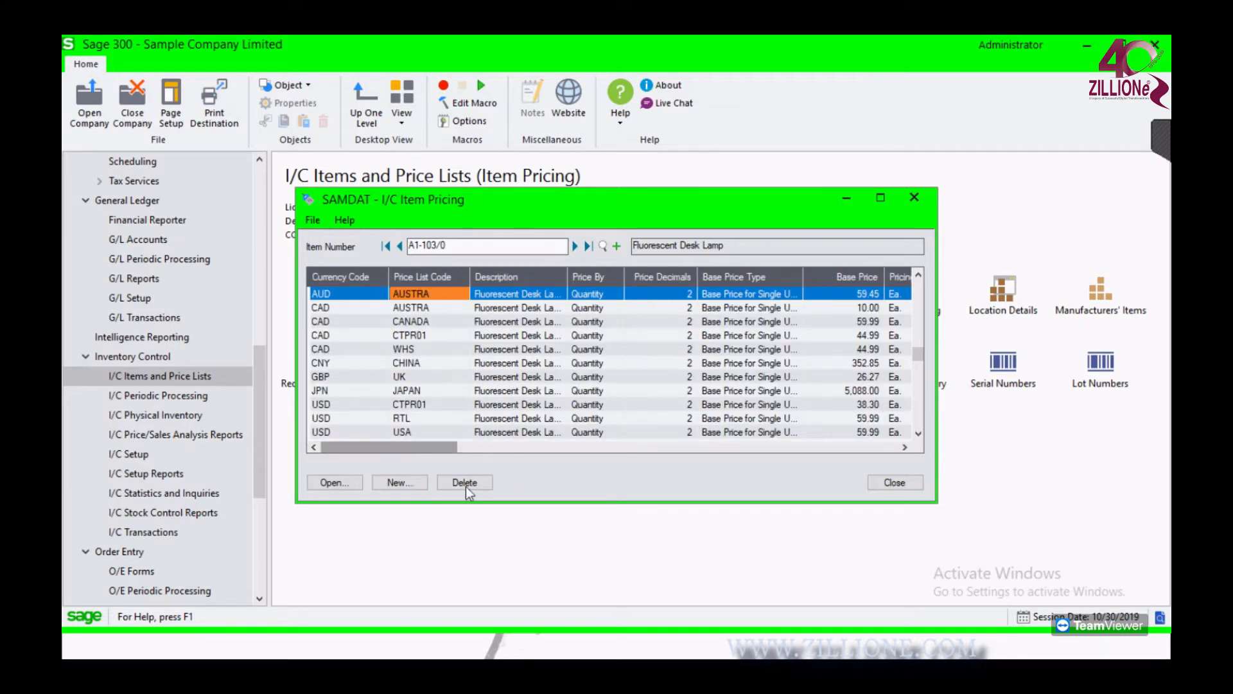
{"action": "left_click", "coordinate": [914, 197]}
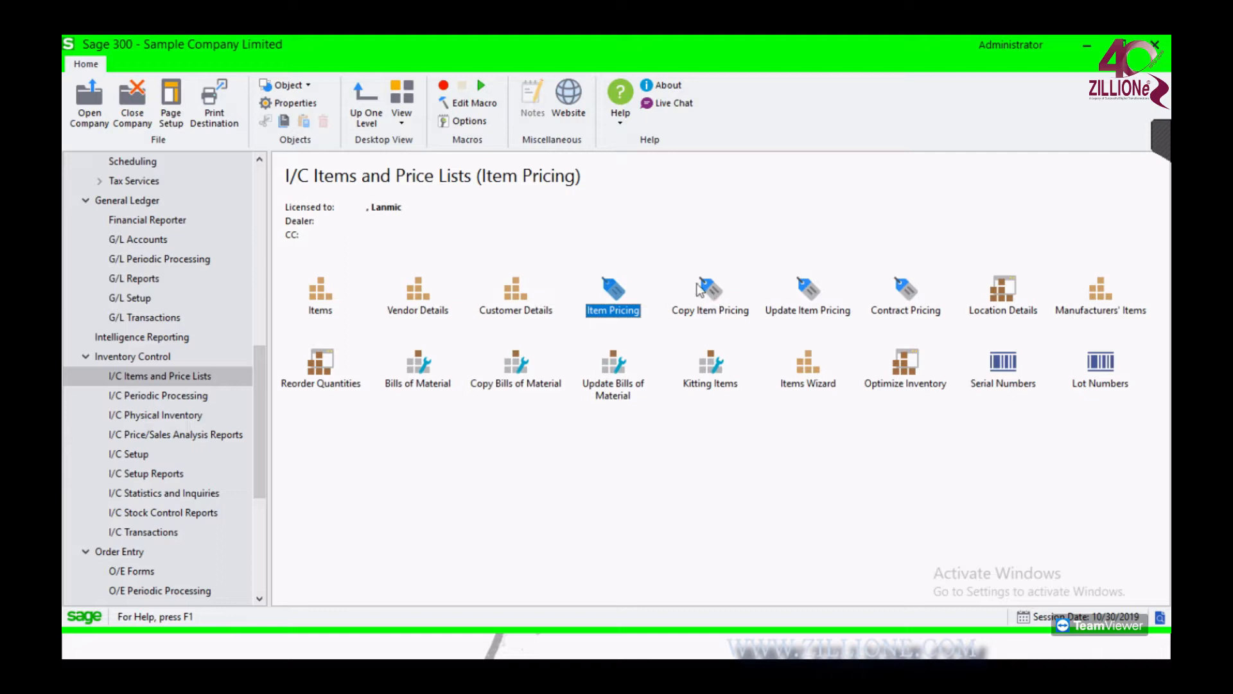
{"action": "left_click", "coordinate": [713, 293]}
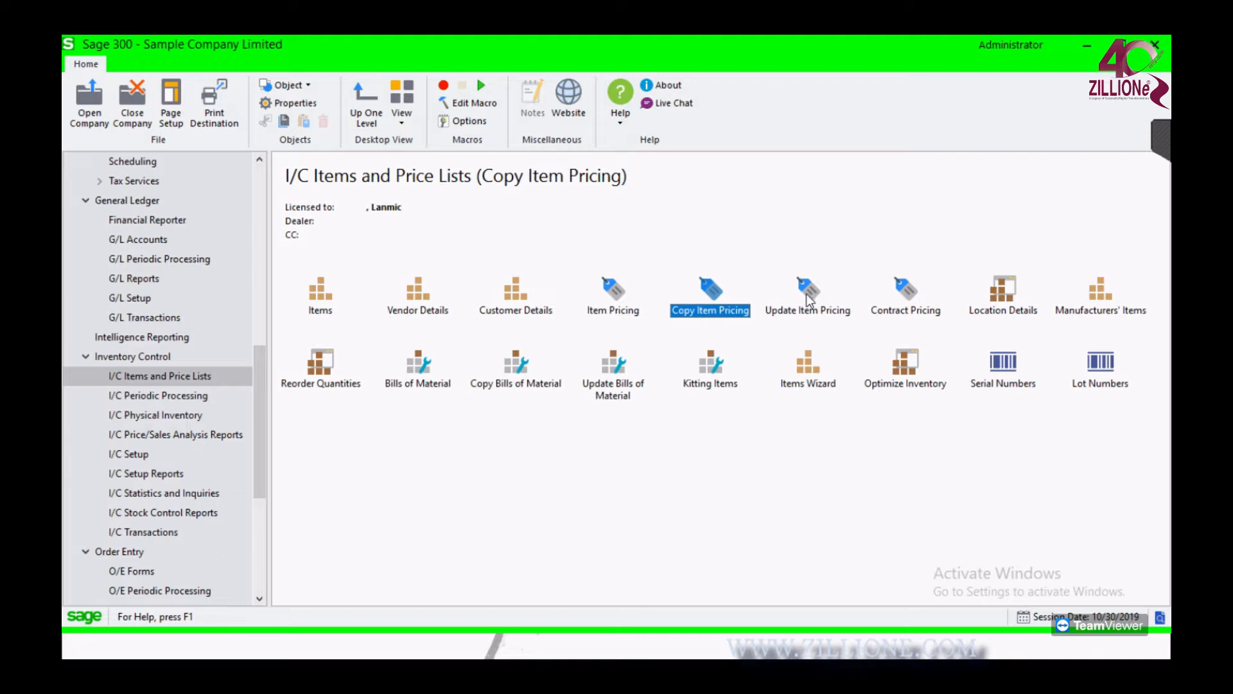
{"action": "left_click", "coordinate": [807, 294]}
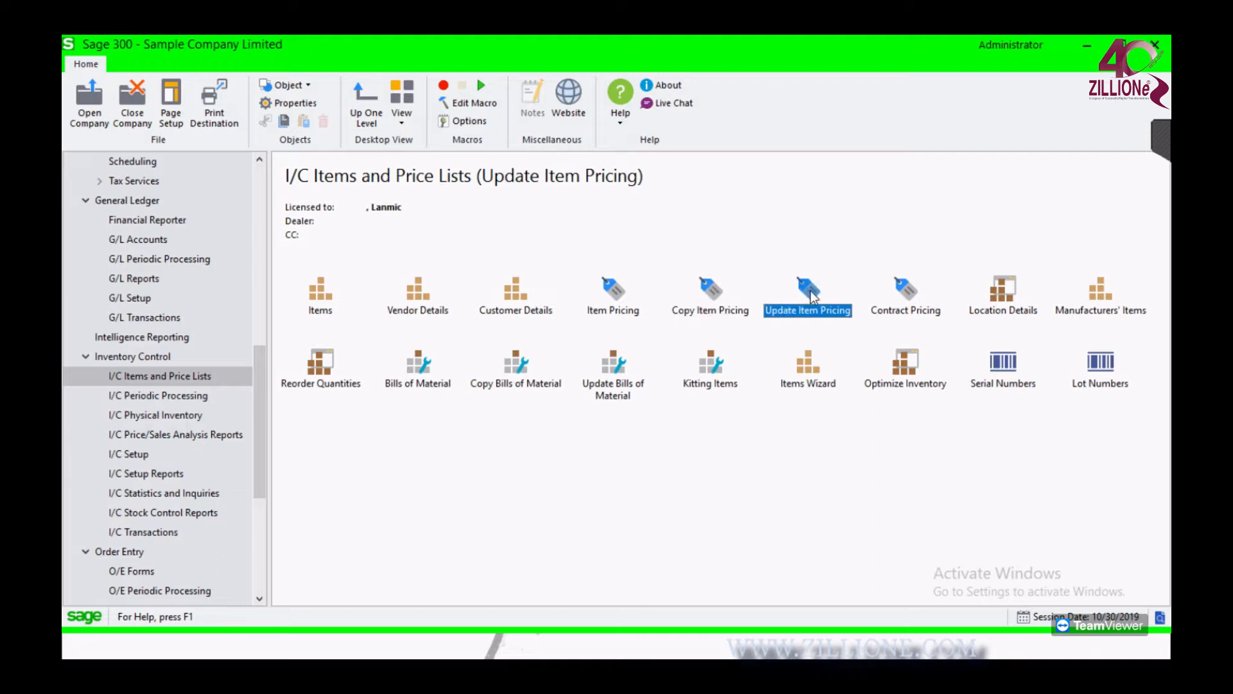
Start a contract price for customer Bargain Mart - San Diego, priced by item number, with item A1-103/0 and price list CTPR01
{"action": "left_click", "coordinate": [905, 288]}
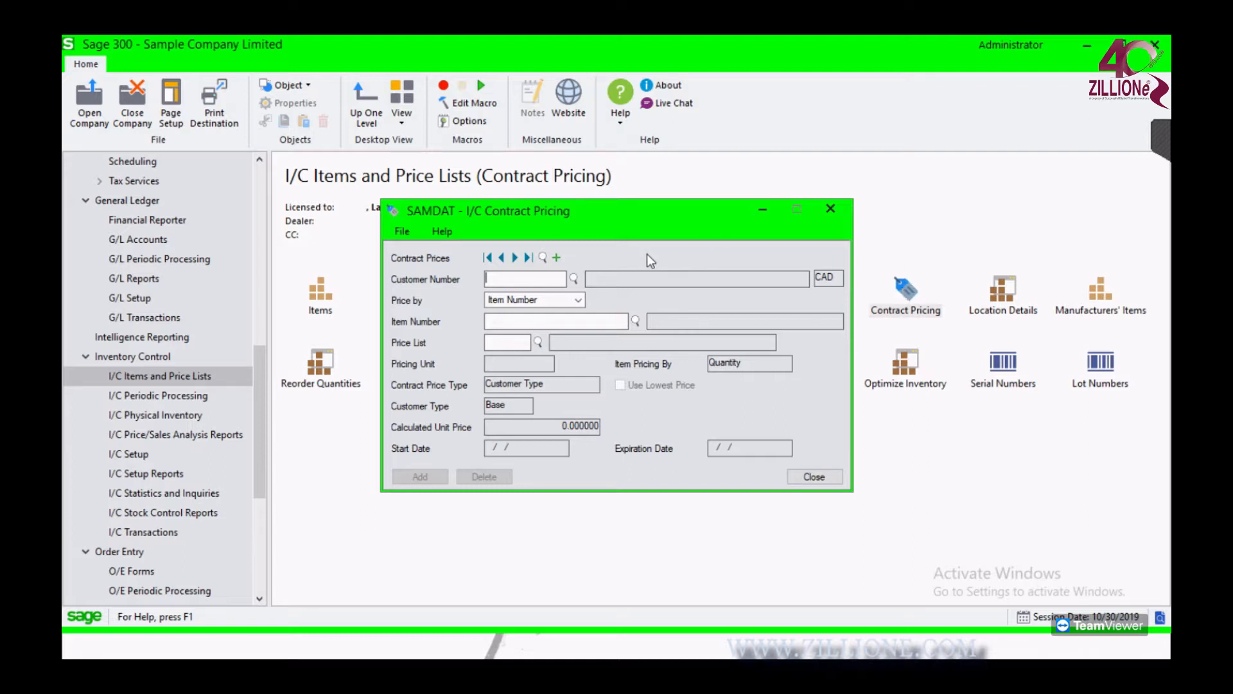
{"action": "left_click", "coordinate": [574, 277]}
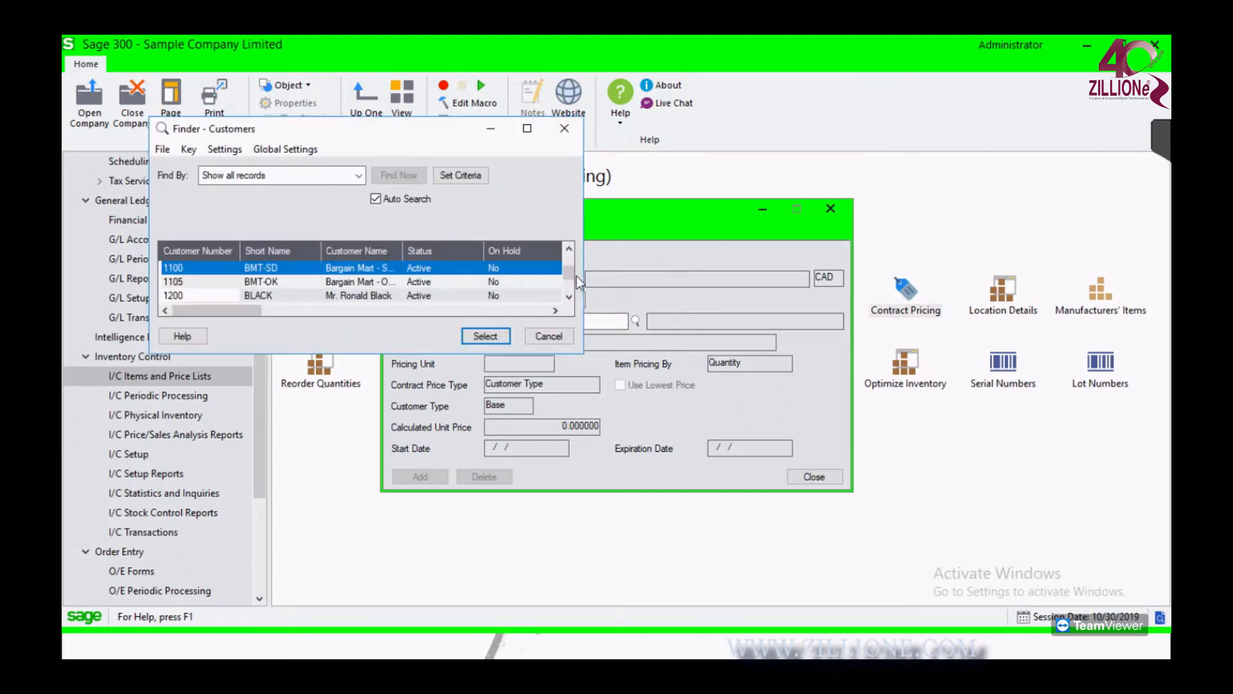
{"action": "double_click", "coordinate": [225, 267]}
{"action": "left_click", "coordinate": [557, 321]}
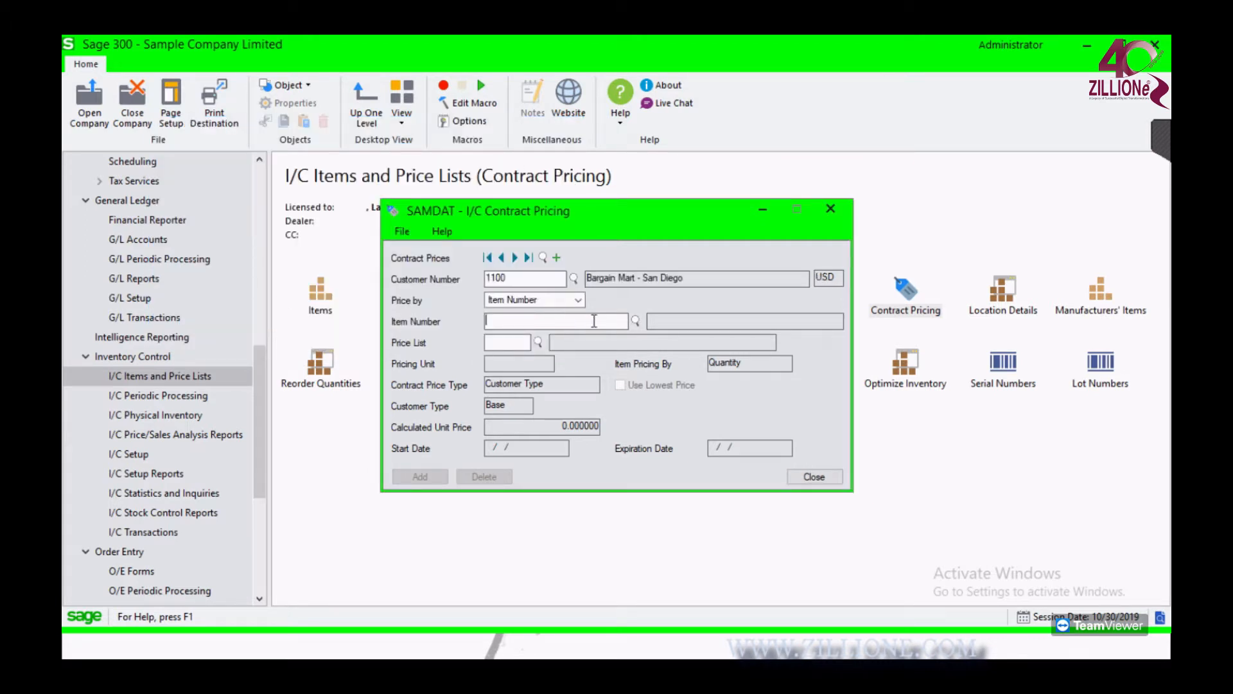
{"action": "left_click", "coordinate": [635, 321]}
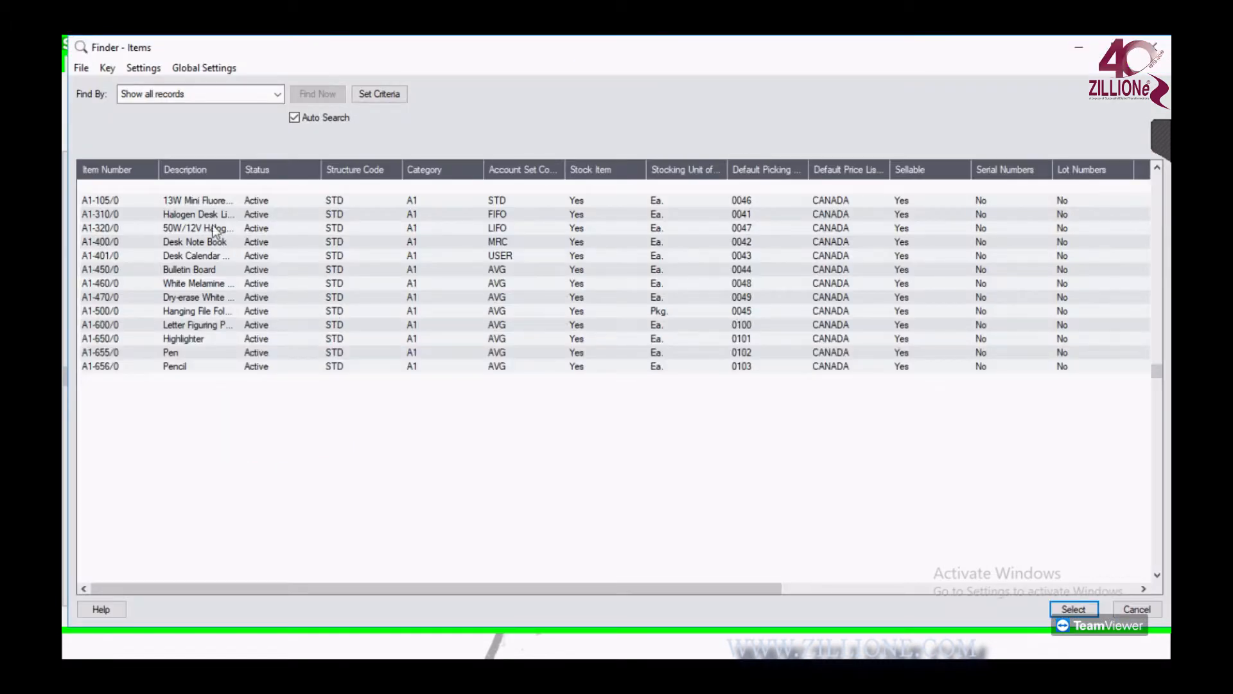
{"action": "double_click", "coordinate": [206, 185]}
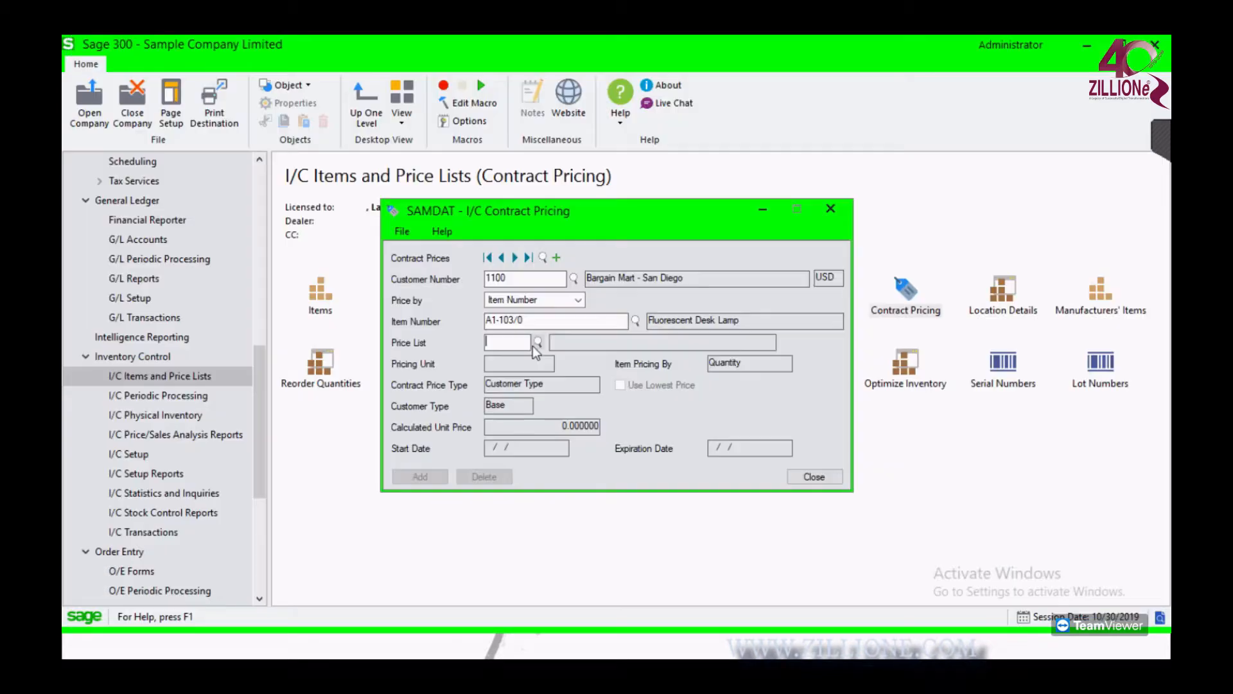
{"action": "left_click", "coordinate": [537, 344]}
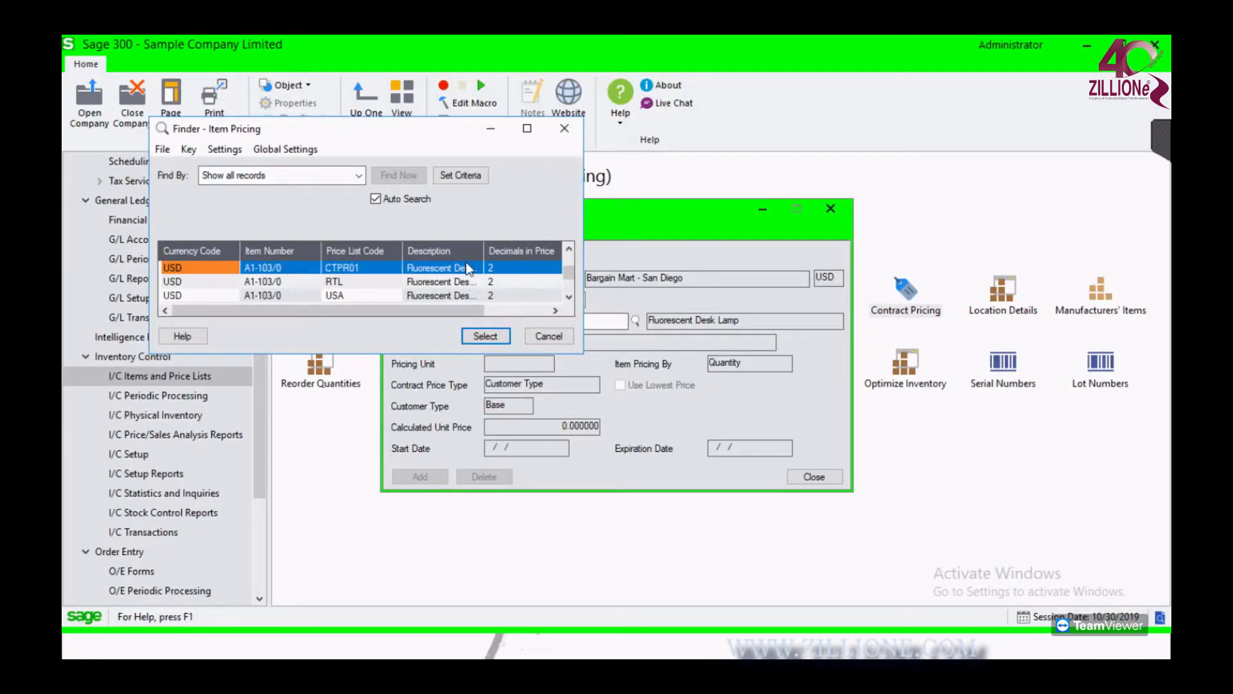
{"action": "double_click", "coordinate": [288, 263]}
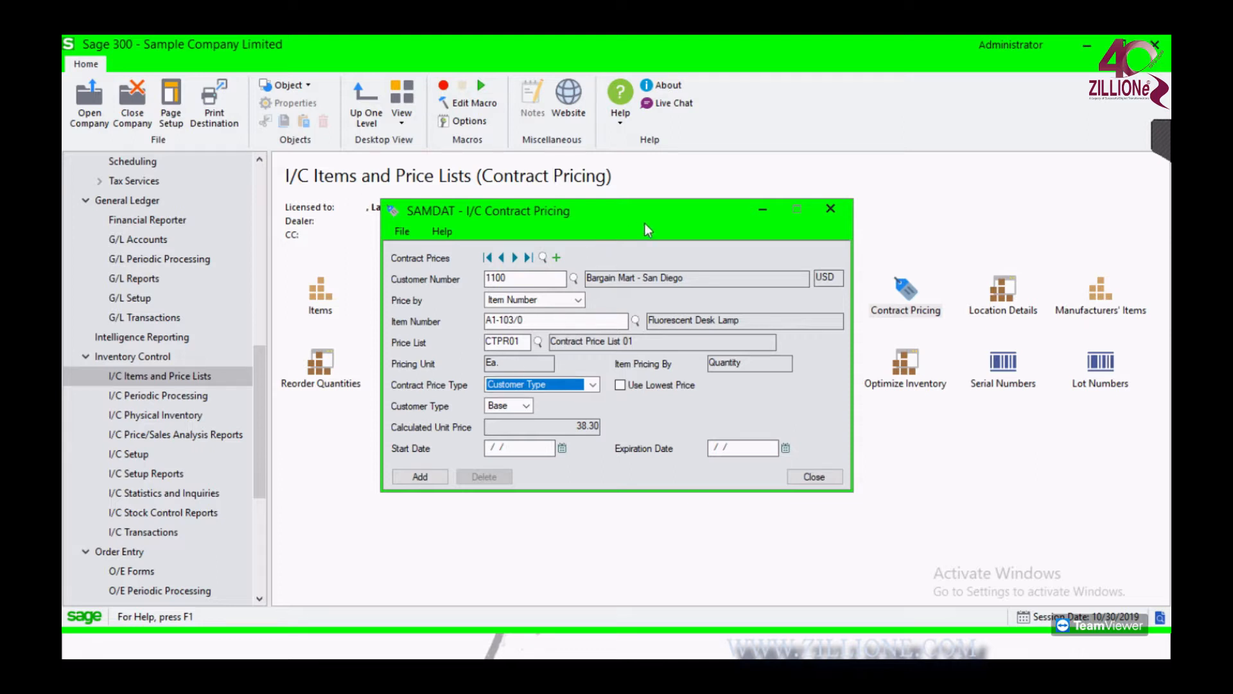
Open Item Pricing, close it without loading an item, and return to Contract Pricing
{"action": "left_click", "coordinate": [830, 208]}
{"action": "left_click", "coordinate": [627, 295]}
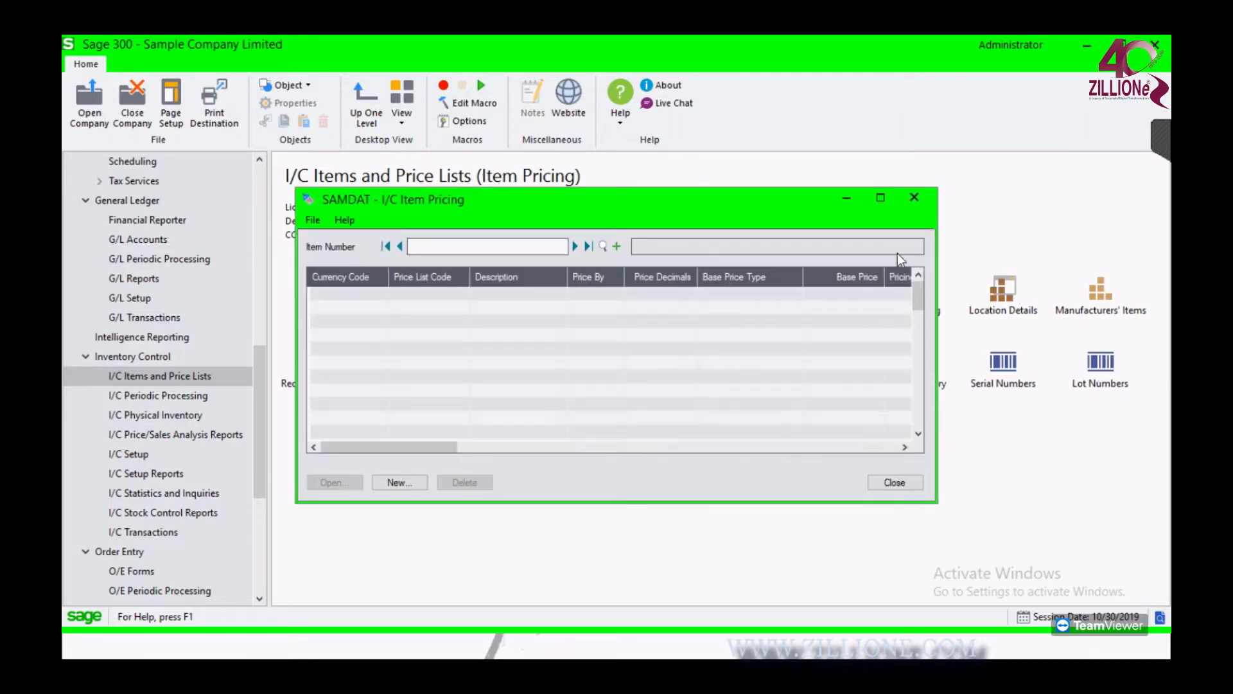
{"action": "left_click", "coordinate": [917, 205]}
{"action": "left_click", "coordinate": [915, 303]}
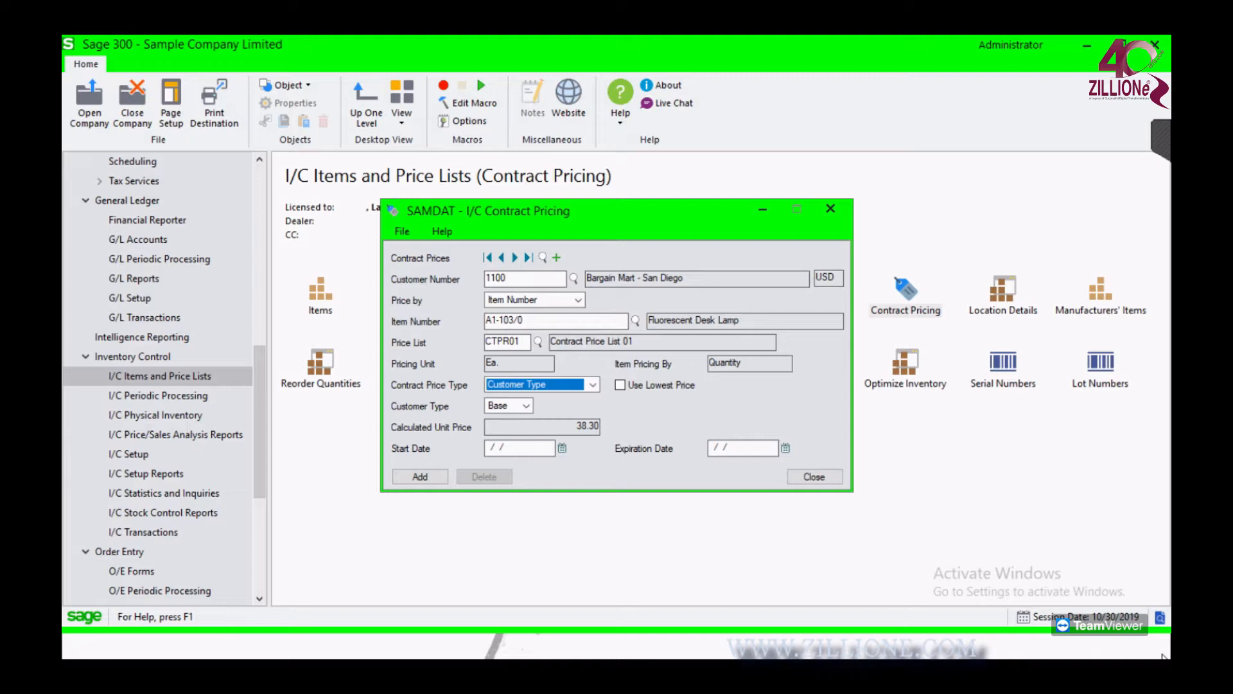
Keep Customer Type as the contract price type, add the contract price, and close its window
{"action": "left_click", "coordinate": [550, 383]}
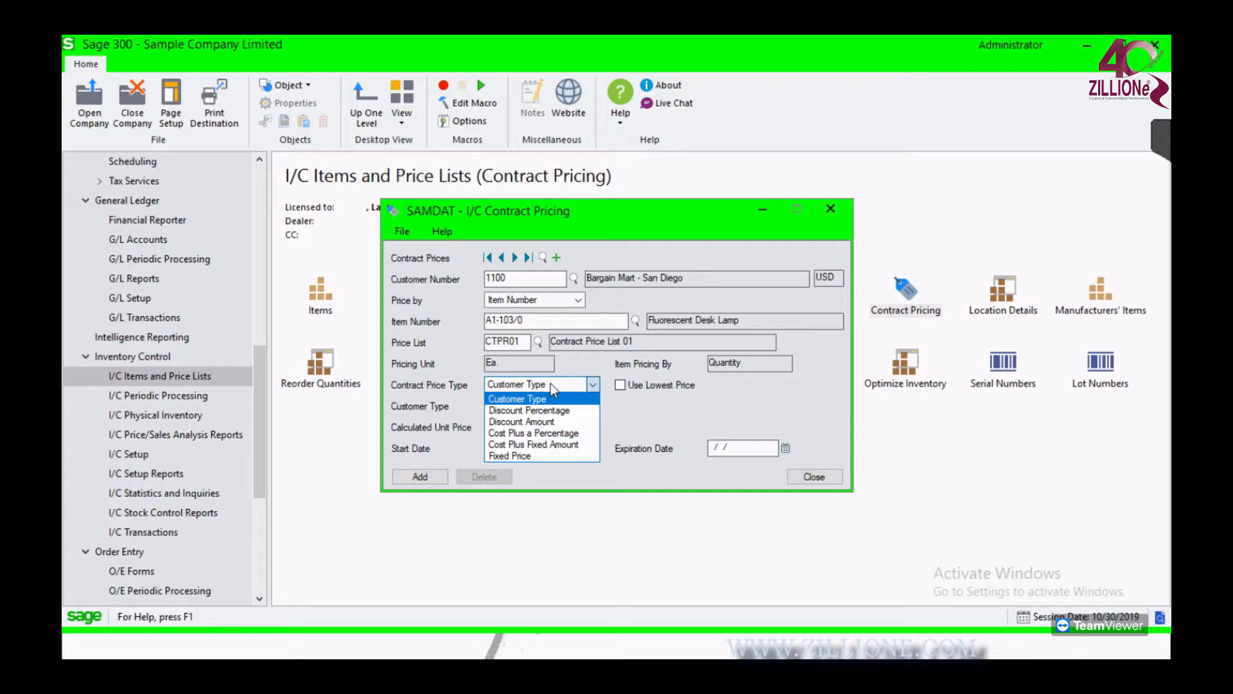
{"action": "left_click", "coordinate": [684, 406]}
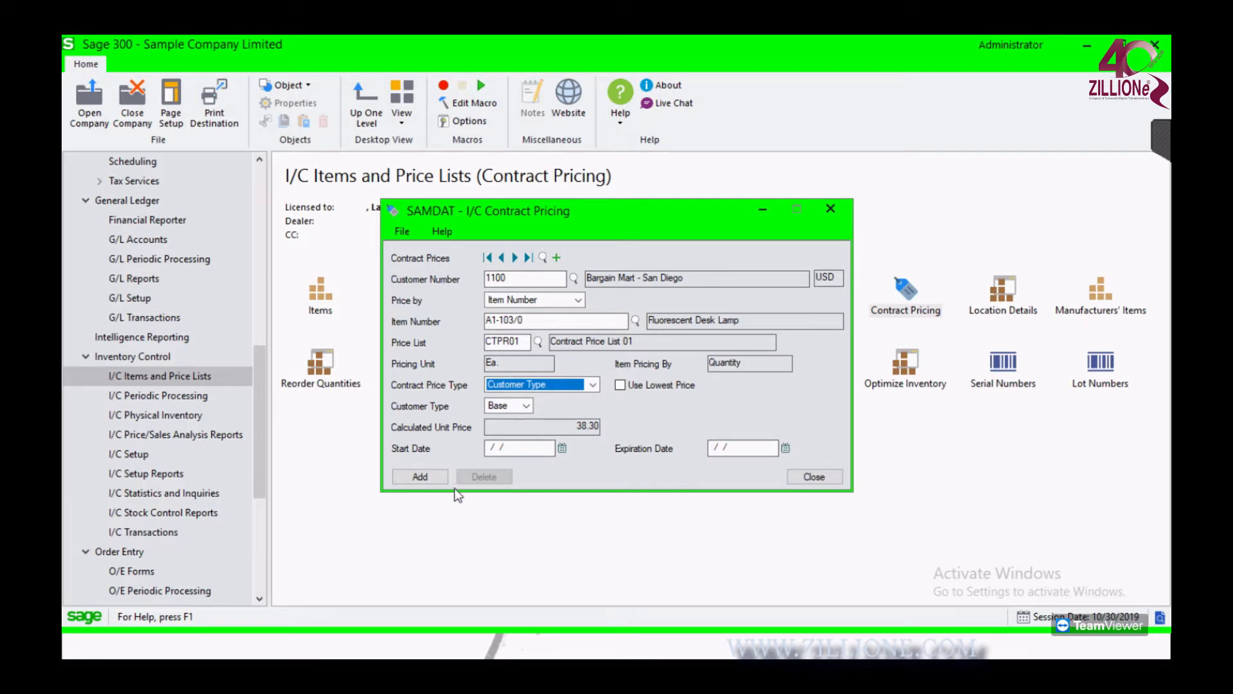
{"action": "left_click", "coordinate": [430, 476]}
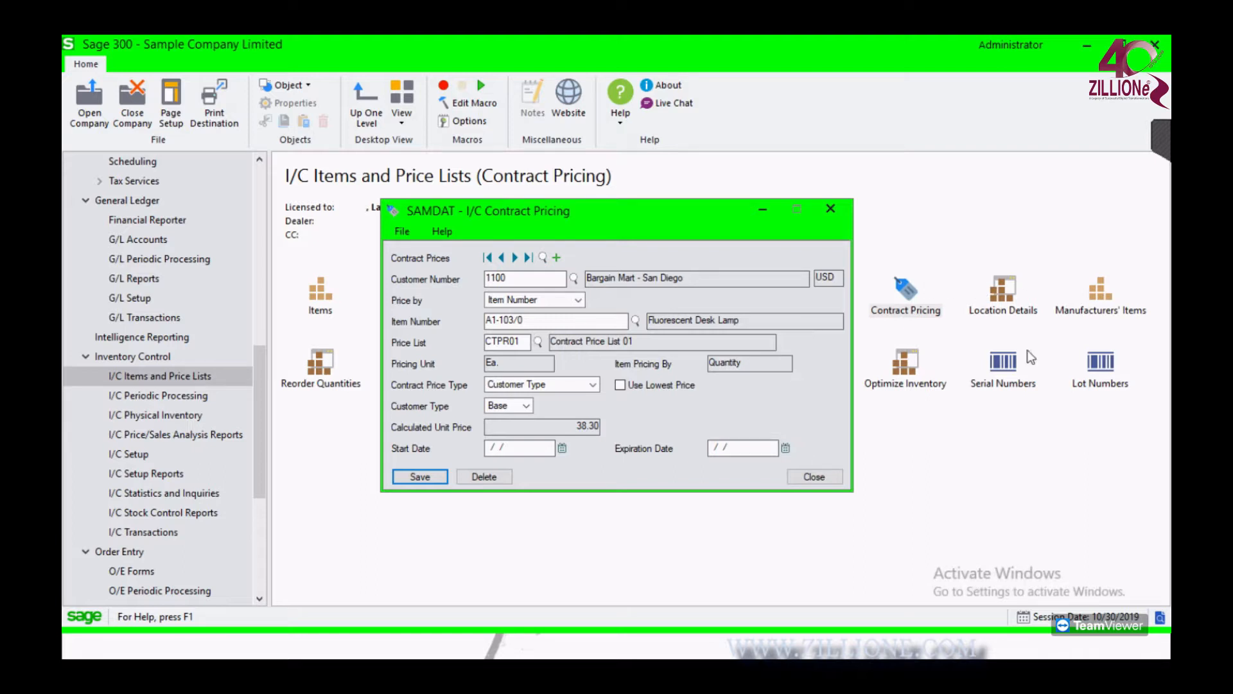
{"action": "left_click", "coordinate": [830, 209]}
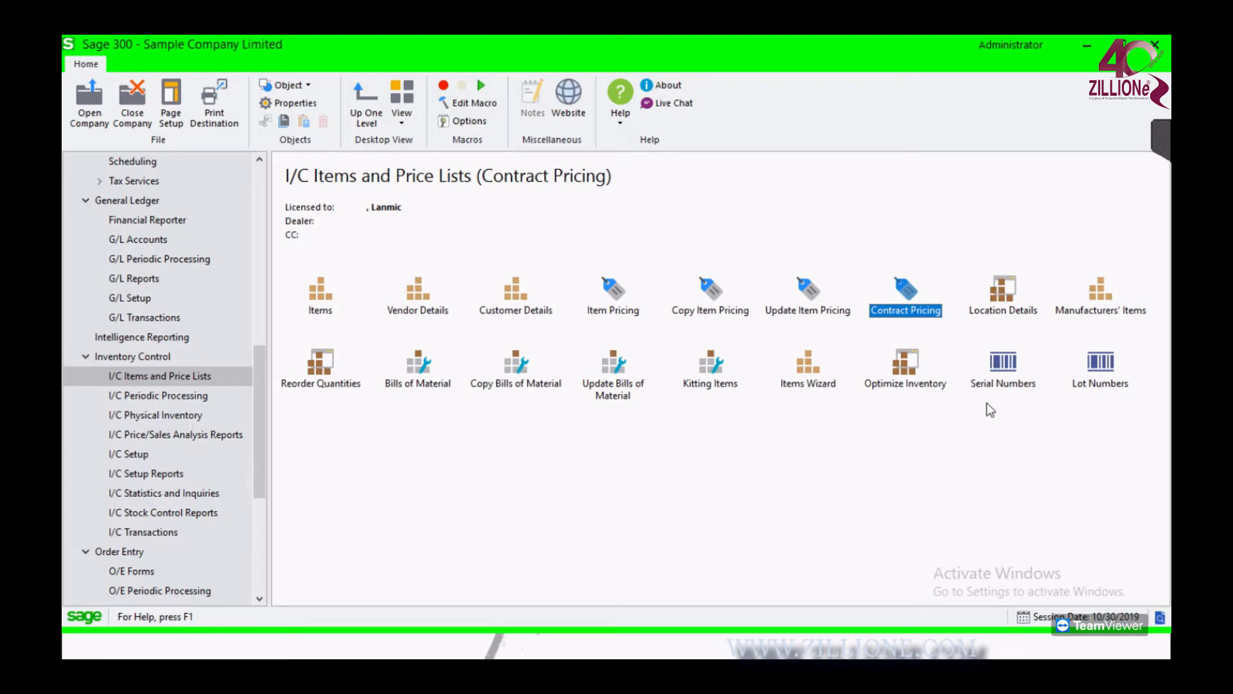
Load item A1-103/0 in Location Details and examine each location's quantities on hand, on P/O and on S/O, and its unit costs
{"action": "left_click", "coordinate": [1007, 307]}
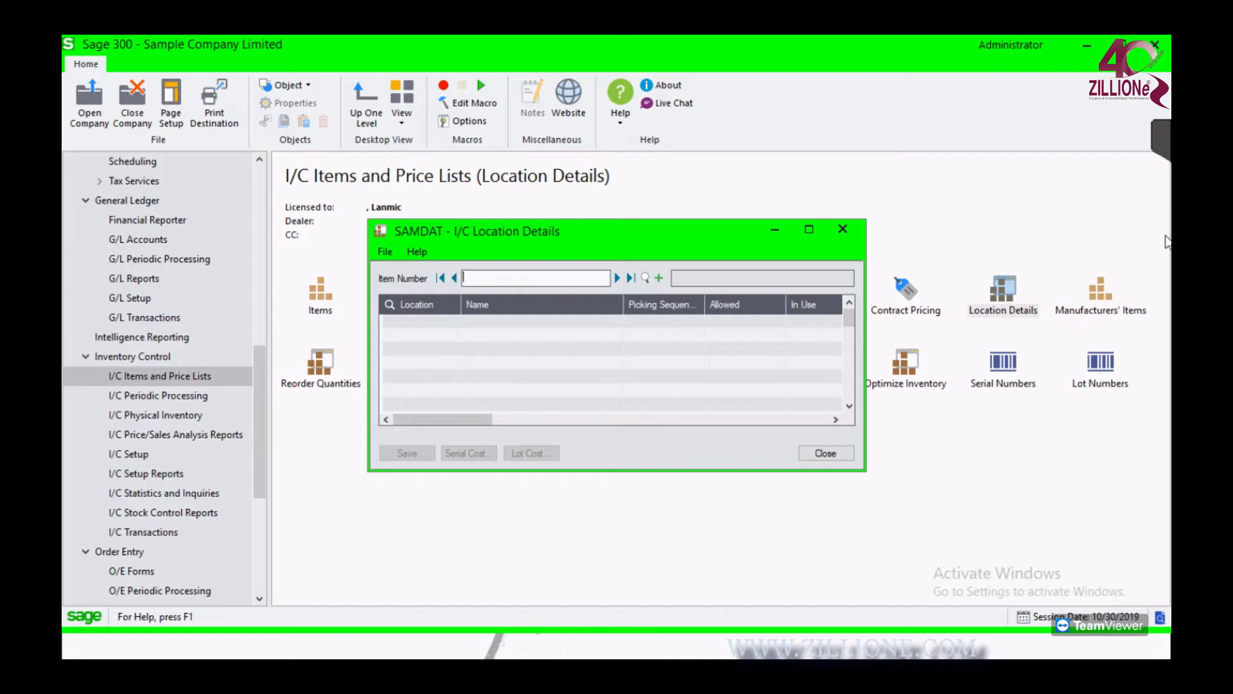
{"action": "left_click", "coordinate": [617, 278]}
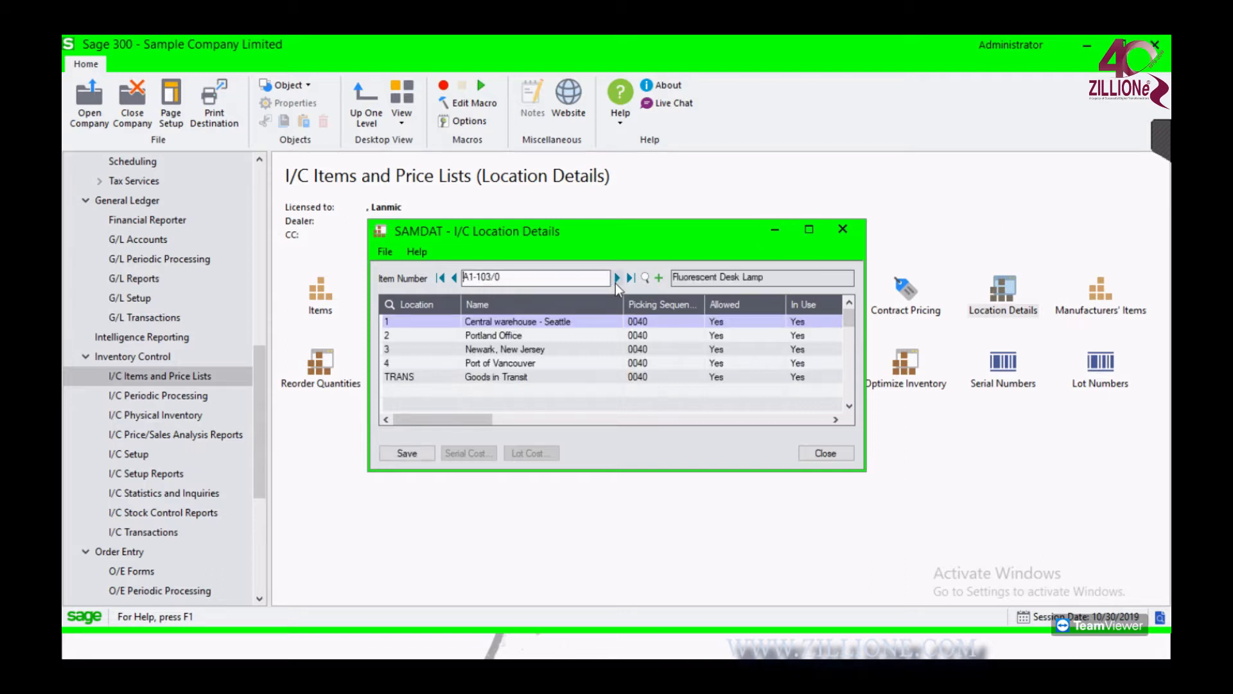
{"action": "left_click", "coordinate": [485, 420]}
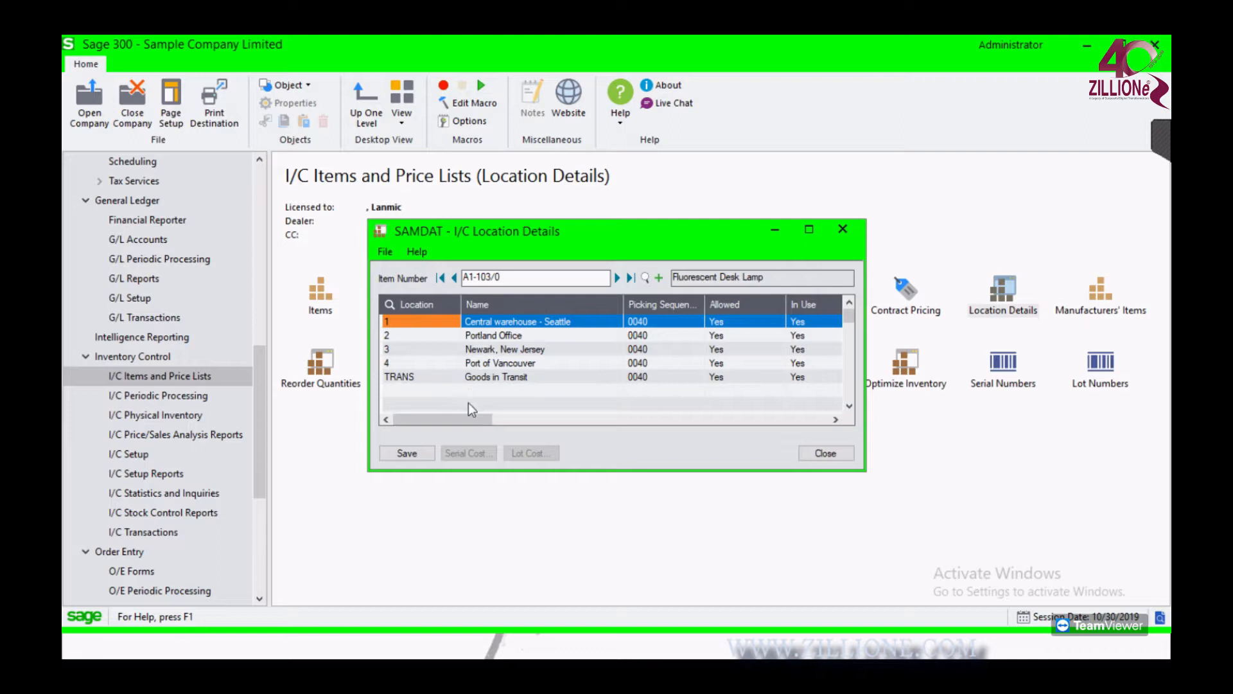
{"action": "left_click_drag", "start_coordinate": [460, 422], "coordinate": [579, 423]}
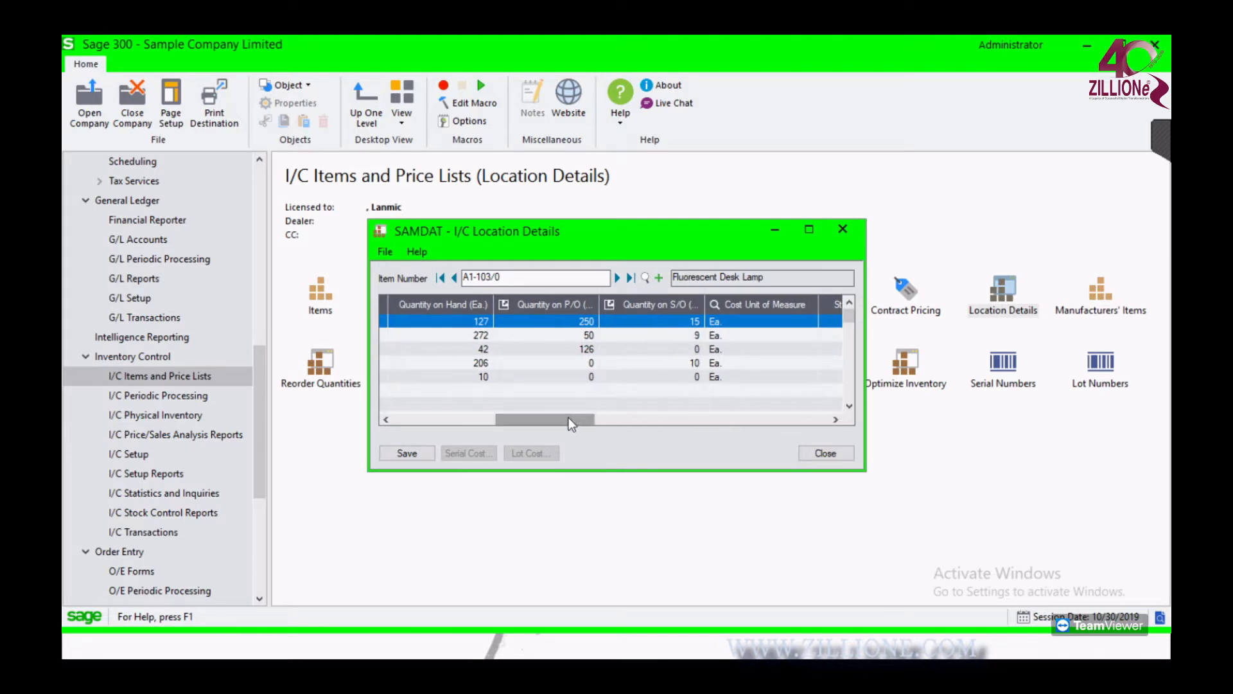
{"action": "left_click_drag", "start_coordinate": [561, 419], "coordinate": [603, 424]}
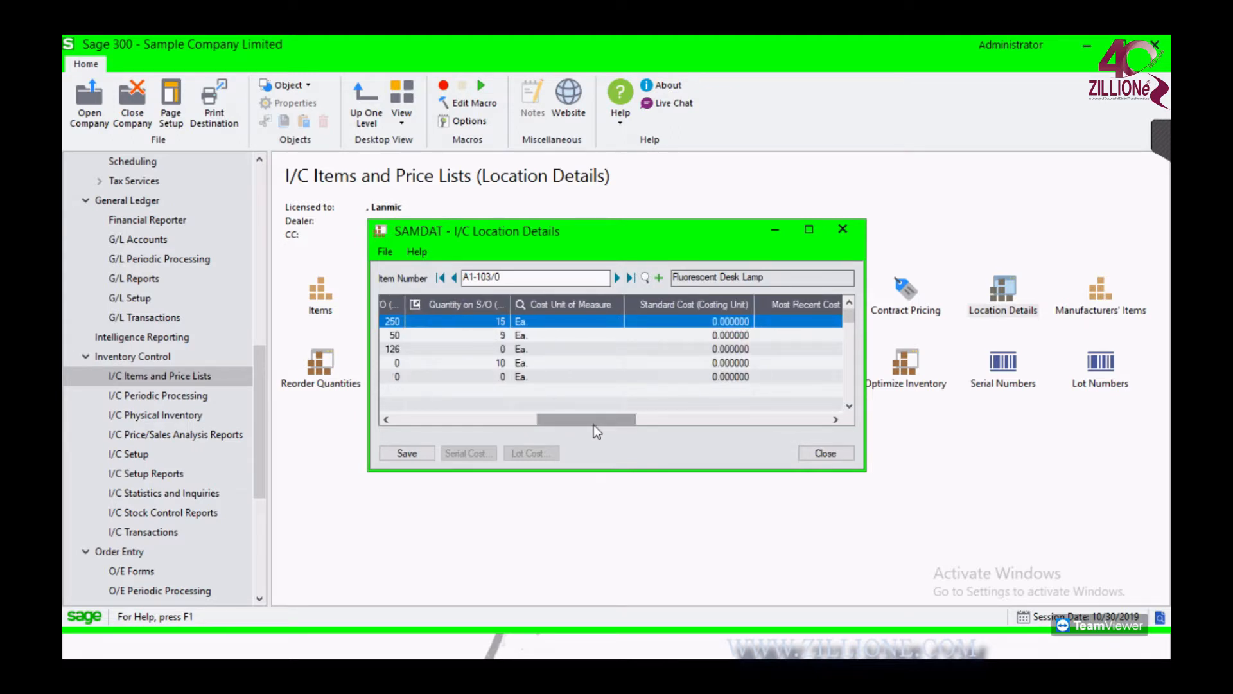
{"action": "left_click_drag", "start_coordinate": [594, 425], "coordinate": [628, 418]}
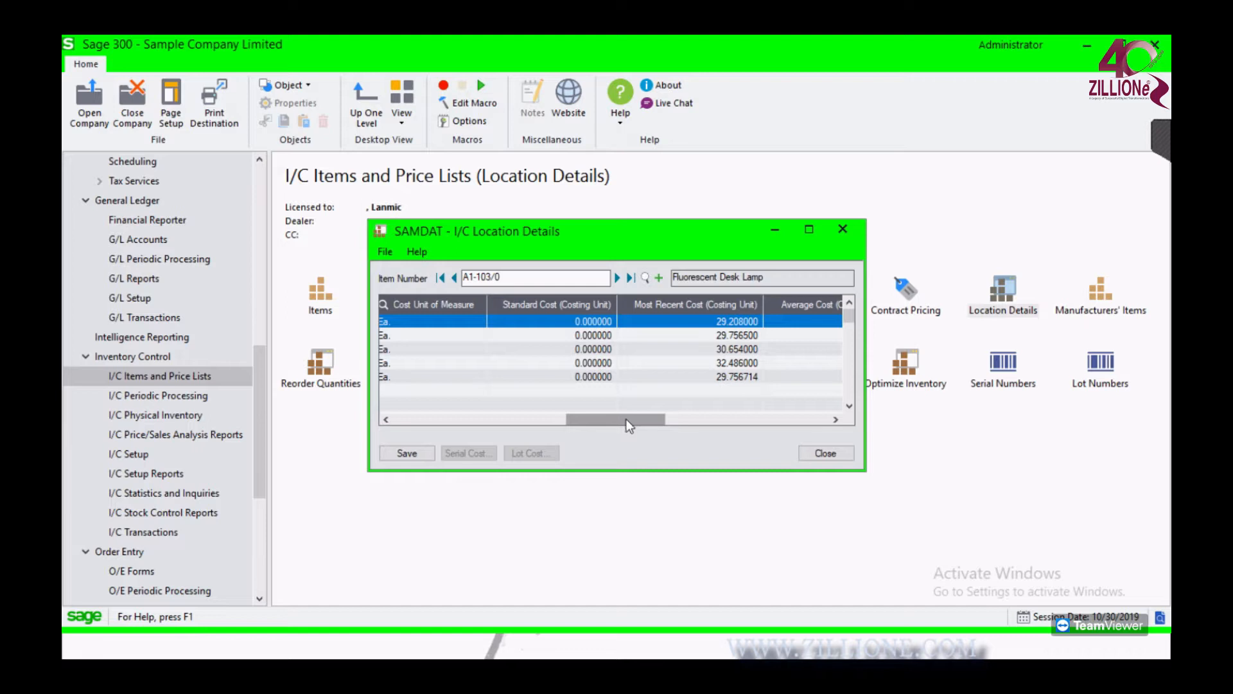
Examine the quantity available to ship, quantity committed, lead time and inventory minimum for each location, and close Location Details
{"action": "left_click_drag", "start_coordinate": [626, 418], "coordinate": [802, 401]}
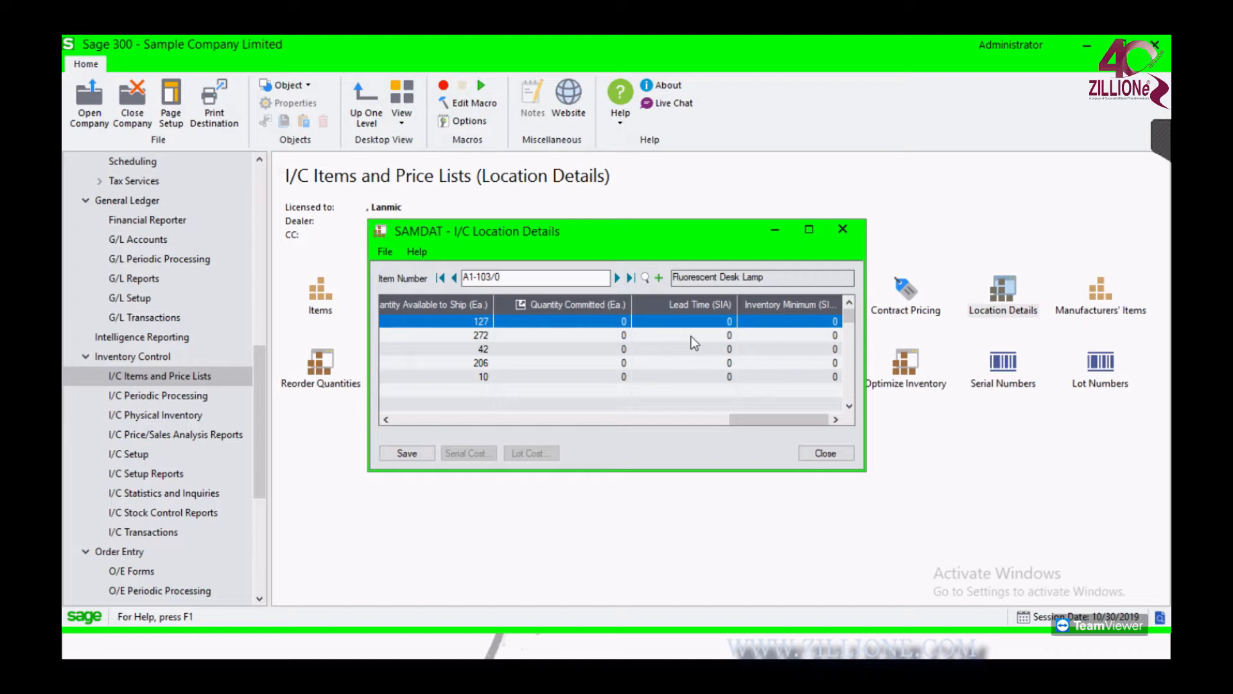
{"action": "left_click", "coordinate": [822, 321]}
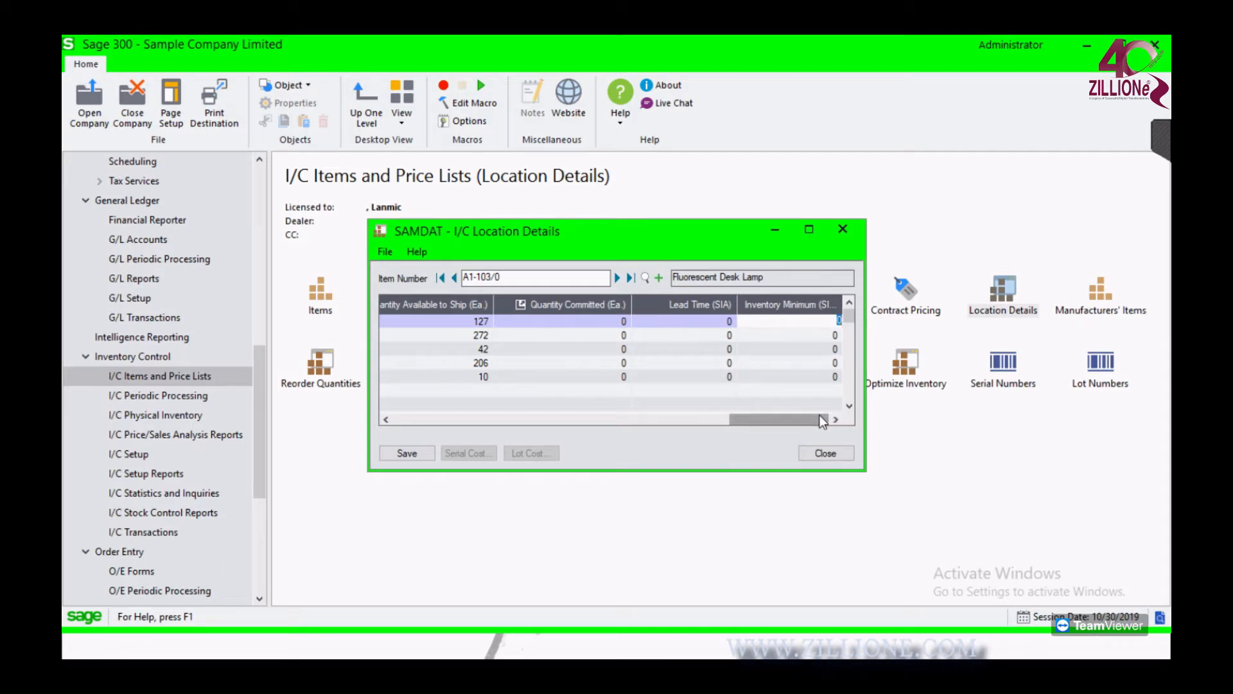
{"action": "left_click_drag", "start_coordinate": [815, 418], "coordinate": [842, 429]}
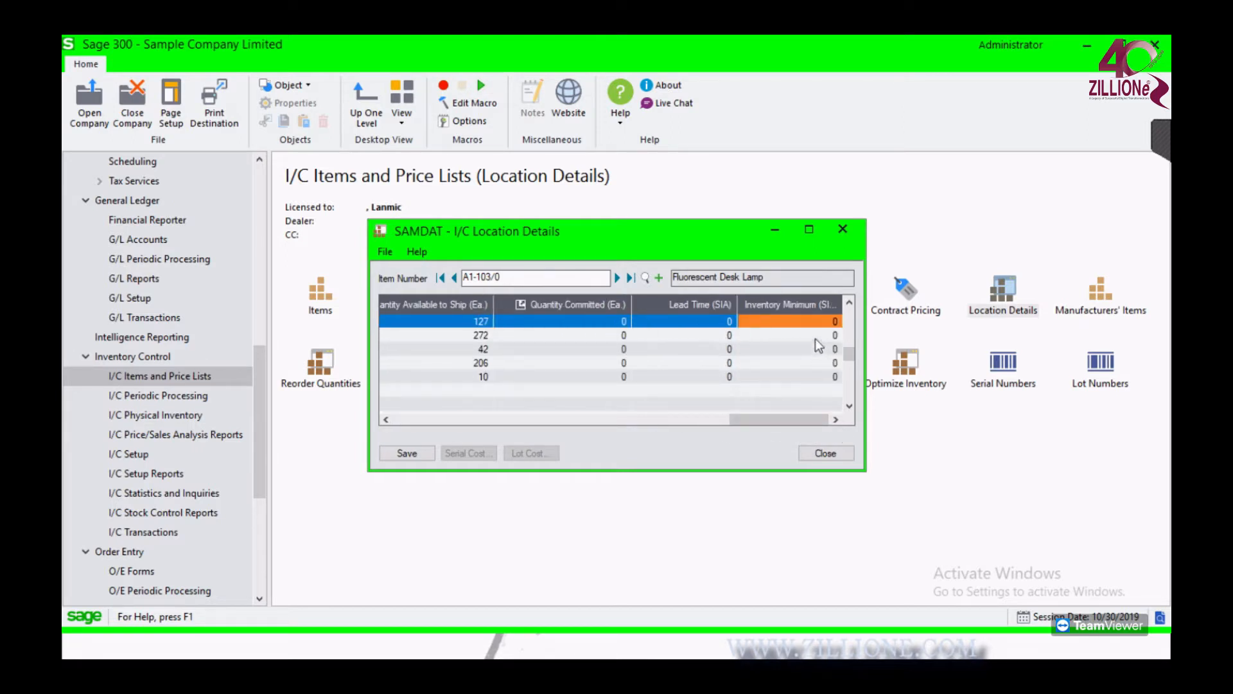
{"action": "left_click_drag", "start_coordinate": [781, 424], "coordinate": [413, 418]}
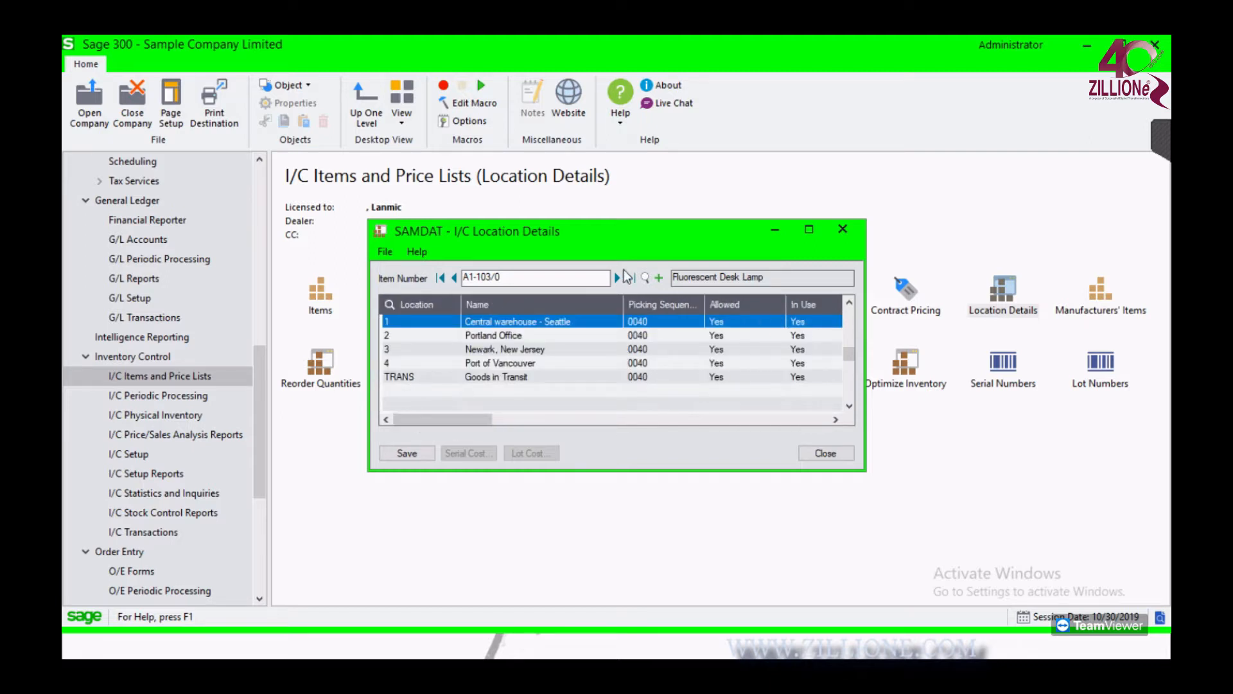
{"action": "left_click_drag", "start_coordinate": [468, 421], "coordinate": [441, 438]}
{"action": "left_click", "coordinate": [842, 230]}
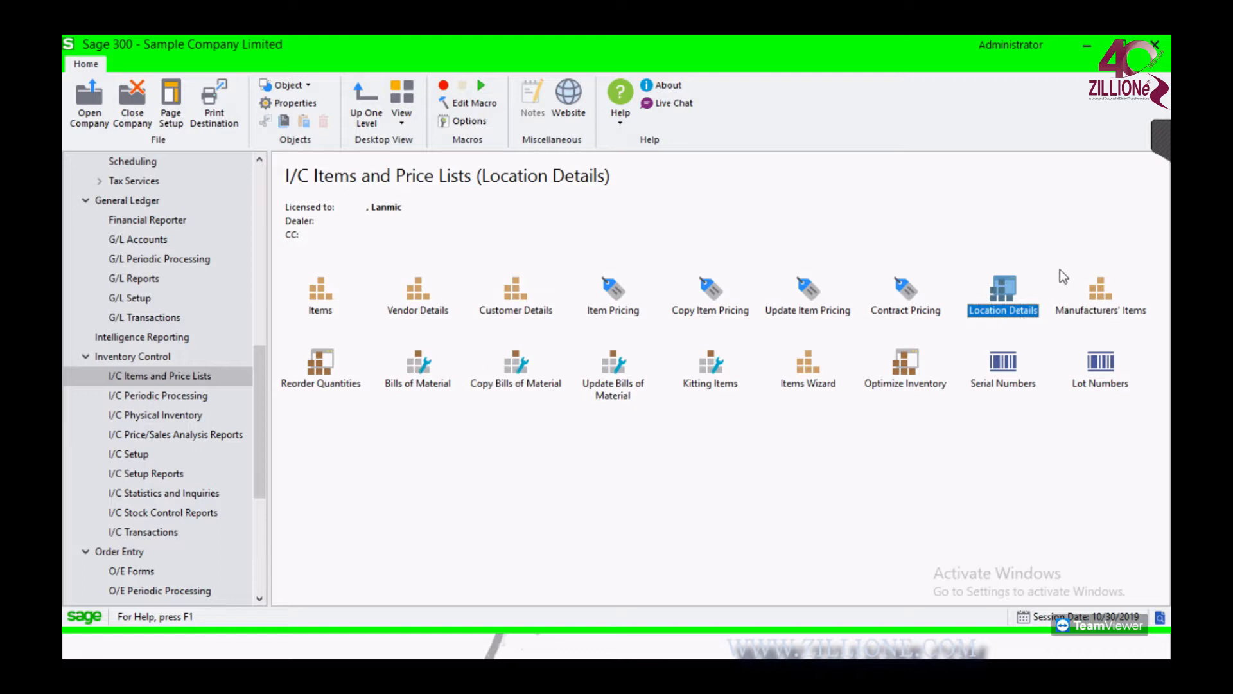
{"action": "left_click", "coordinate": [1108, 295]}
{"action": "left_click", "coordinate": [431, 370]}
{"action": "left_click", "coordinate": [526, 376]}
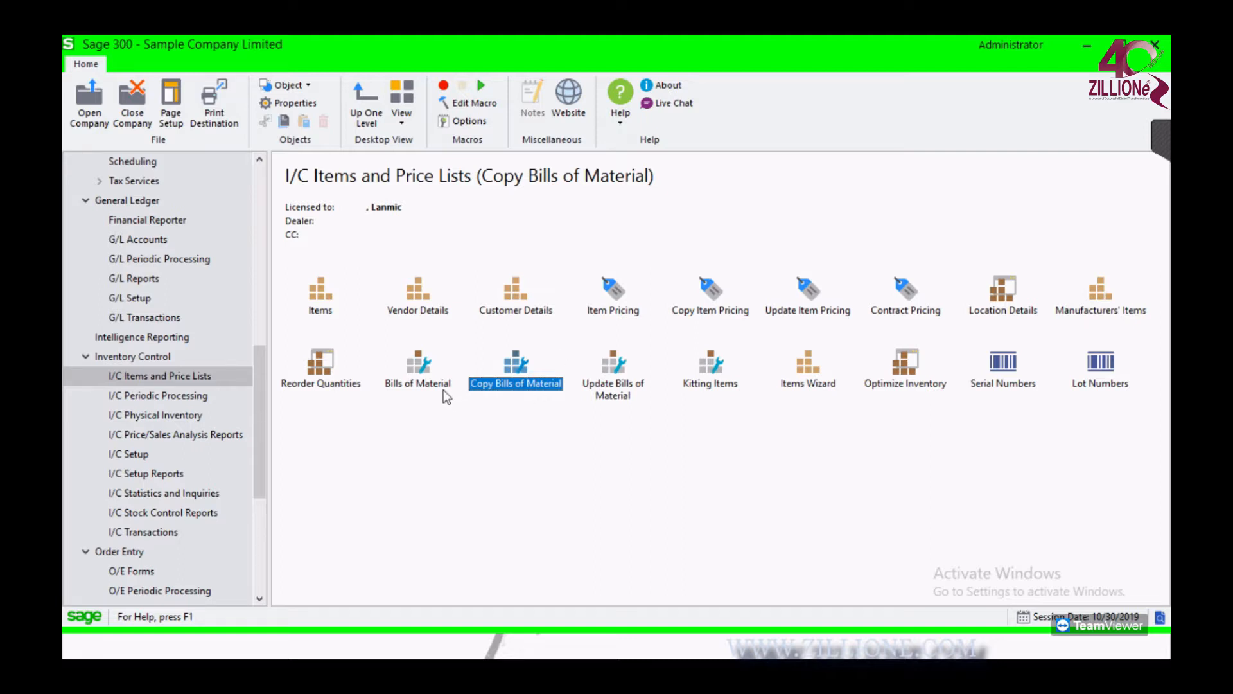
Open Reorder Quantities and examine the last record's minimum, maximum, reorder and projected sales quantities by period
{"action": "left_click", "coordinate": [332, 375]}
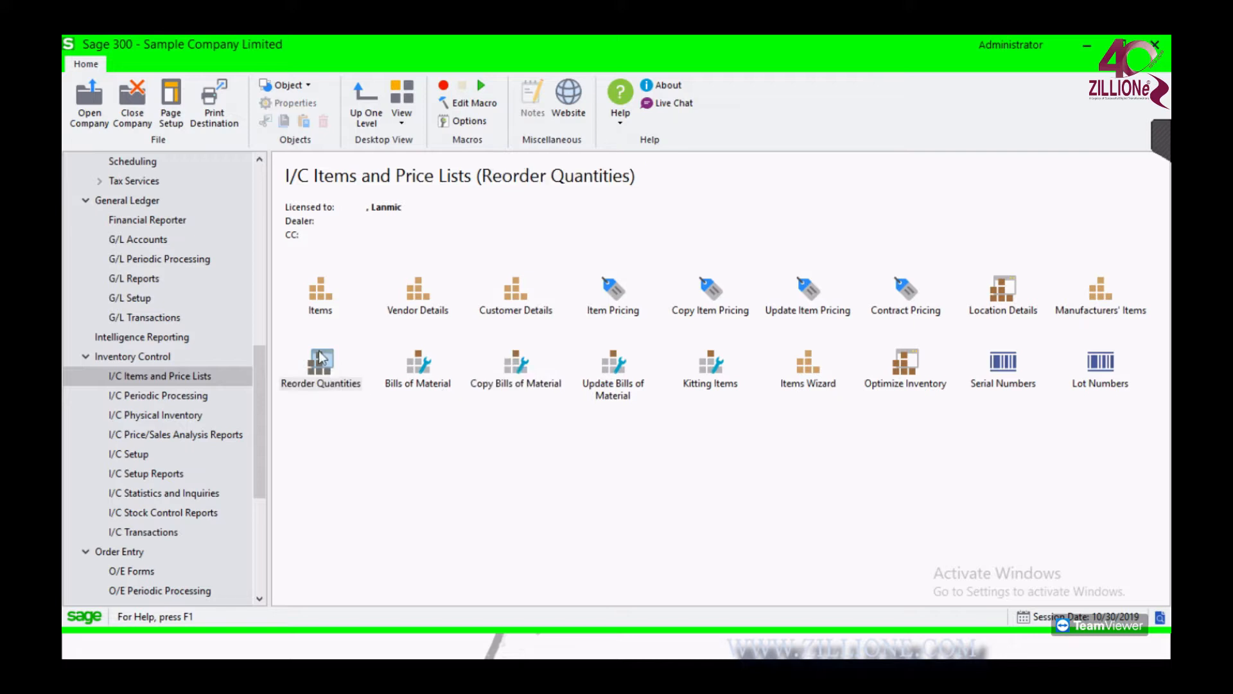
{"action": "double_click", "coordinate": [327, 354]}
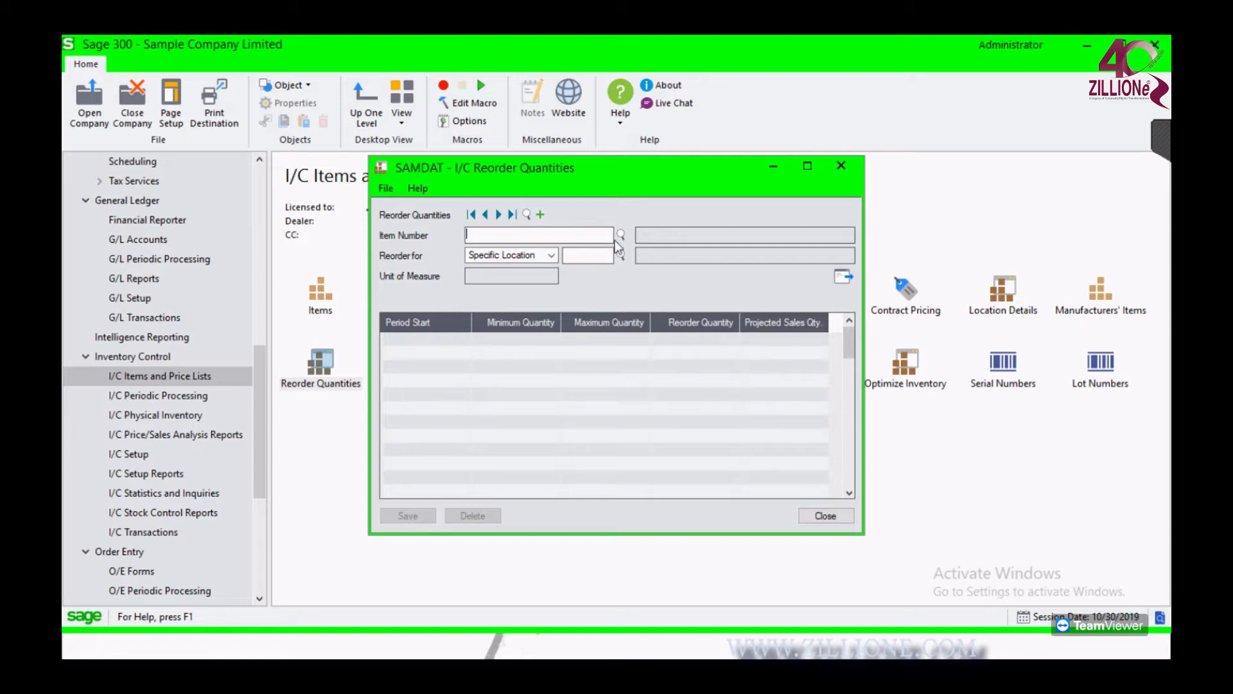
{"action": "left_click", "coordinate": [512, 214]}
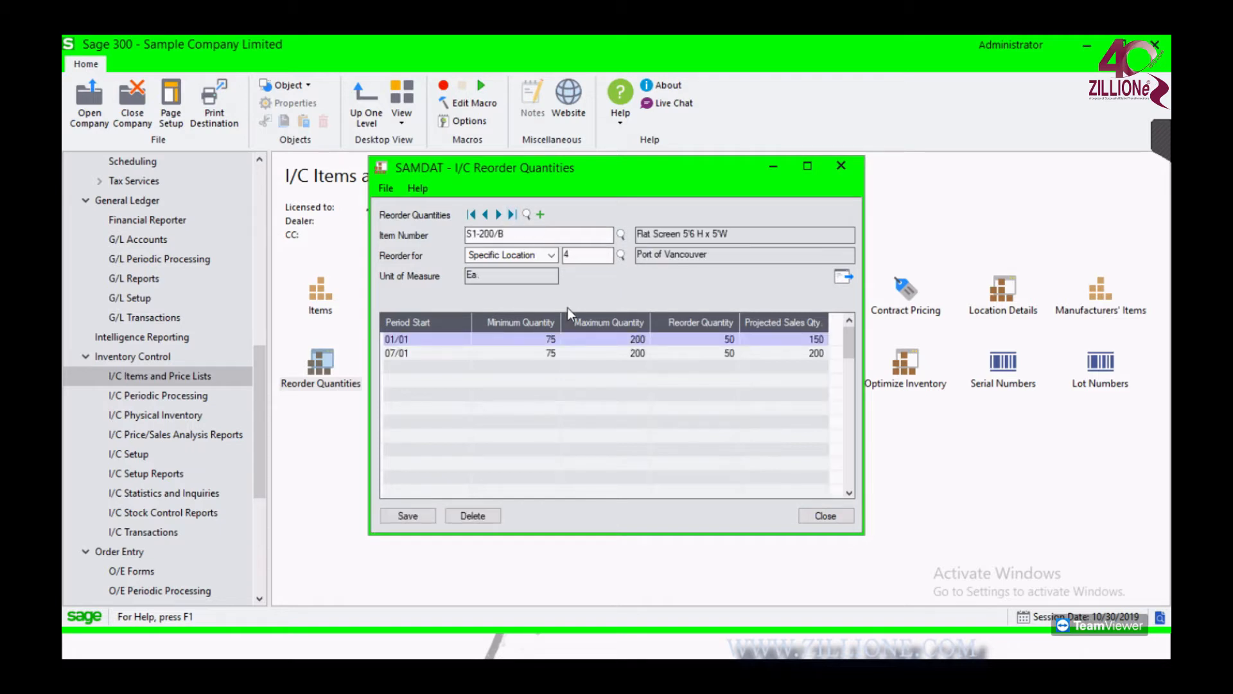
{"action": "left_click", "coordinate": [792, 345]}
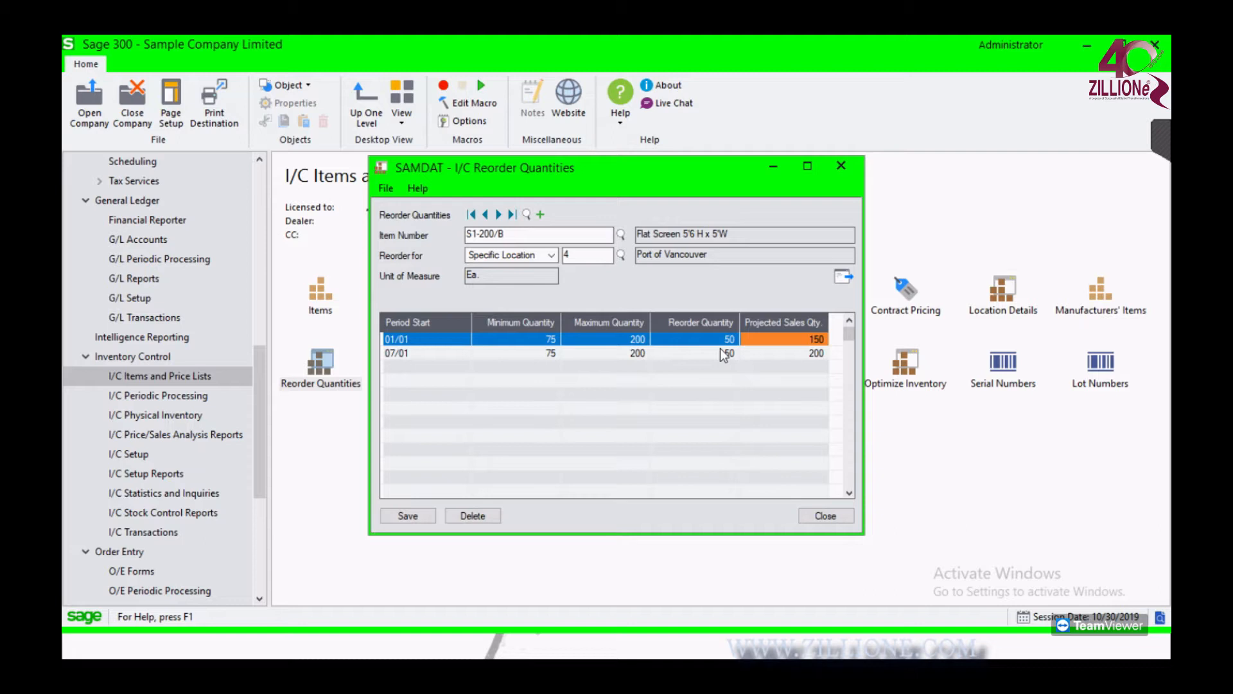
{"action": "left_click", "coordinate": [513, 215]}
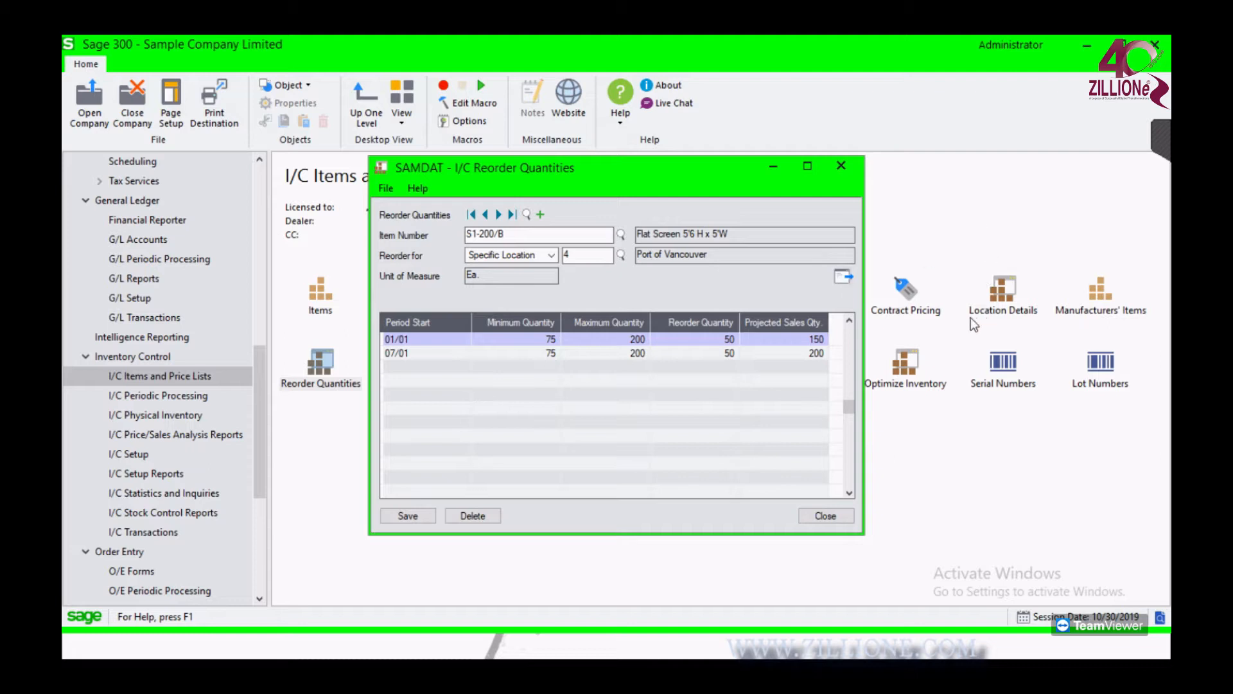
Close Reorder Quantities and open the Items Wizard, placing its window clear of the I/C Items and Price Lists icons
{"action": "left_click", "coordinate": [846, 167]}
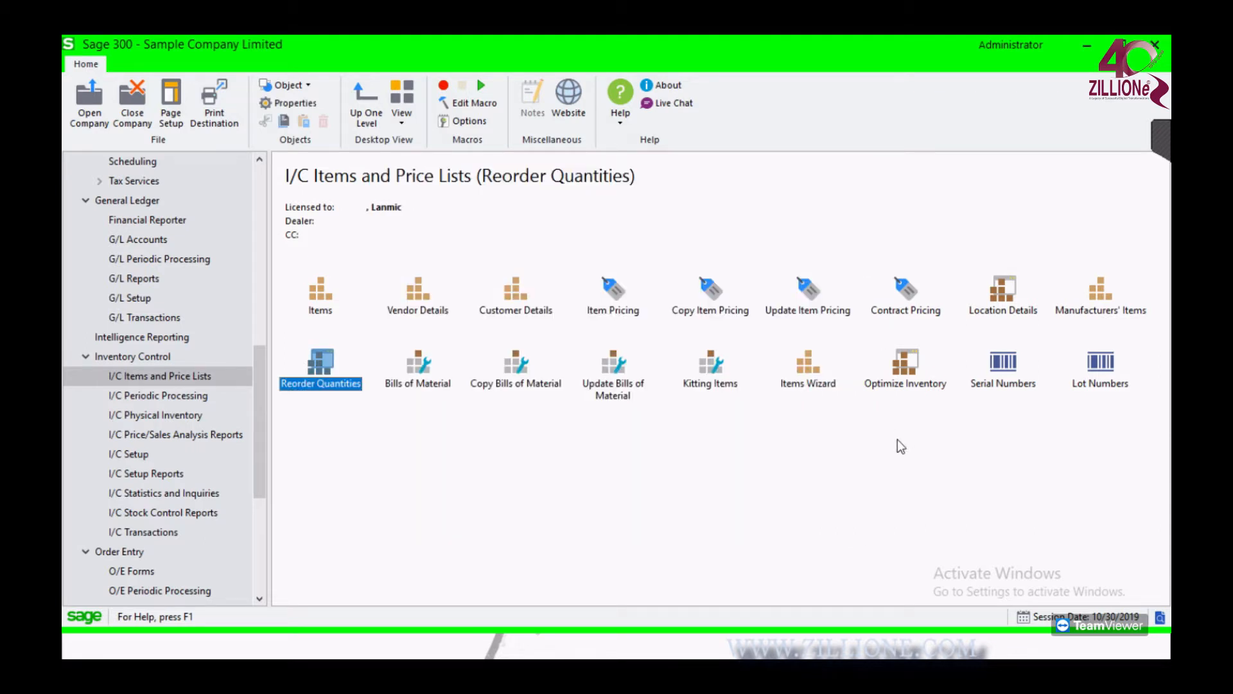
{"action": "double_click", "coordinate": [821, 385]}
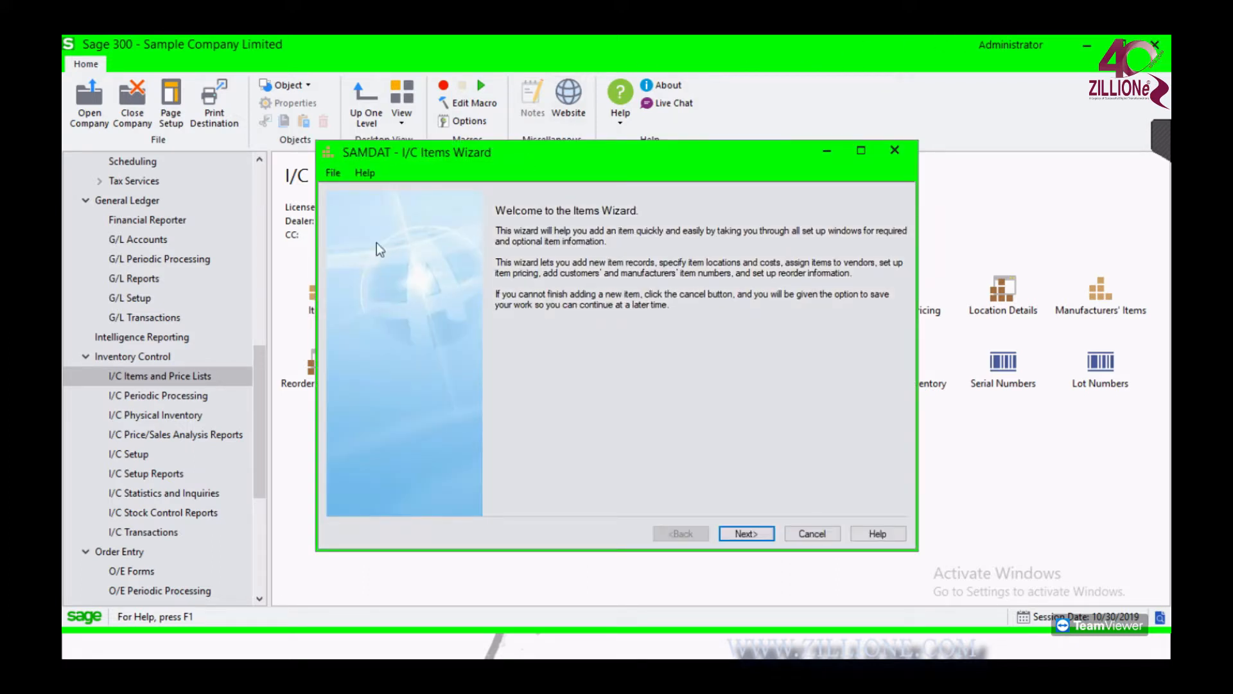
{"action": "left_click_drag", "start_coordinate": [582, 158], "coordinate": [661, 423]}
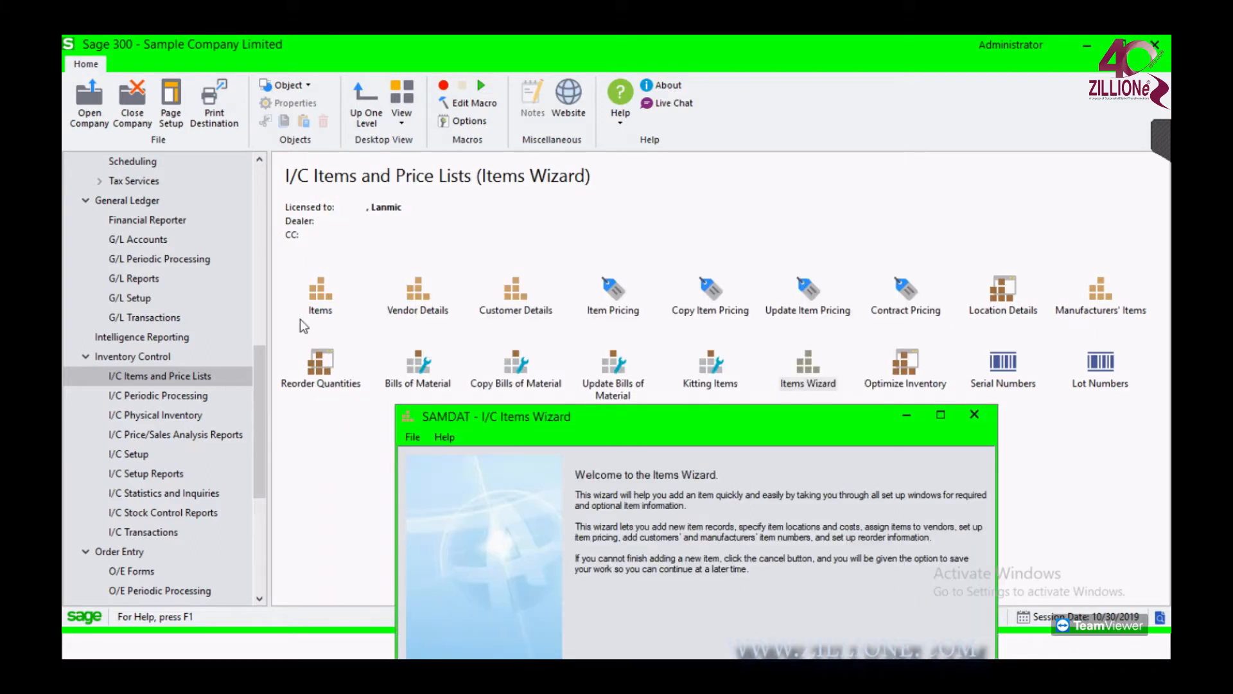
{"action": "left_click", "coordinate": [311, 299]}
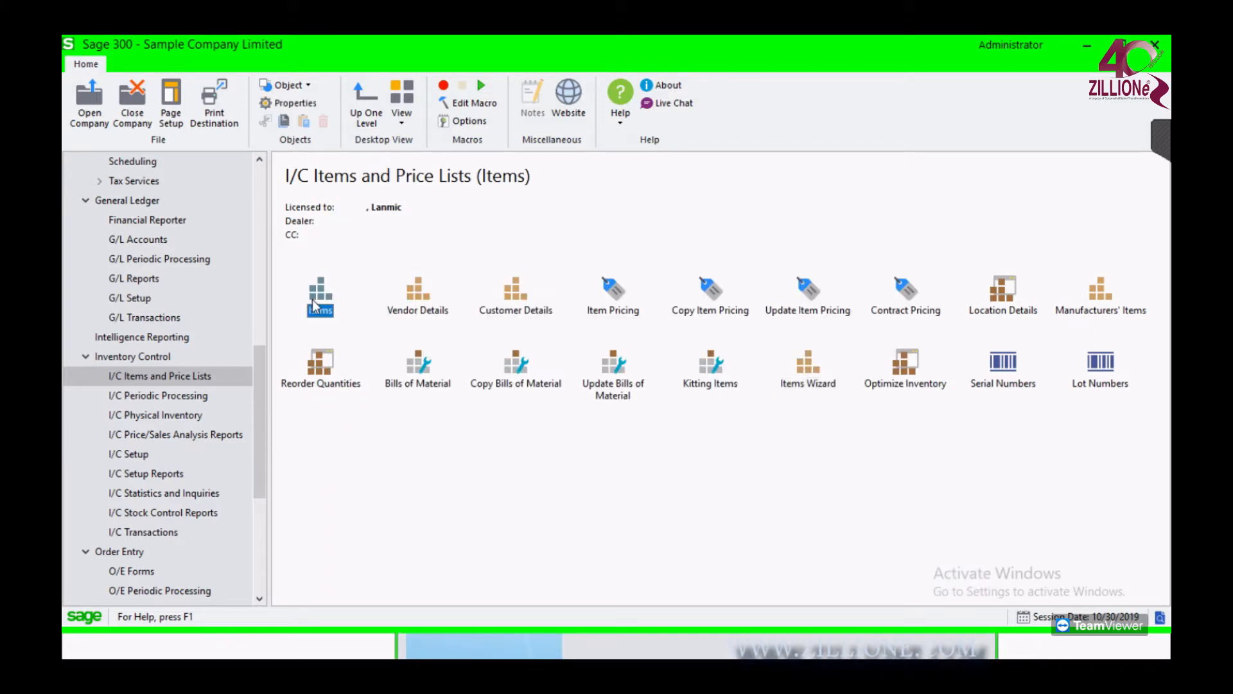
{"action": "left_click", "coordinate": [417, 305]}
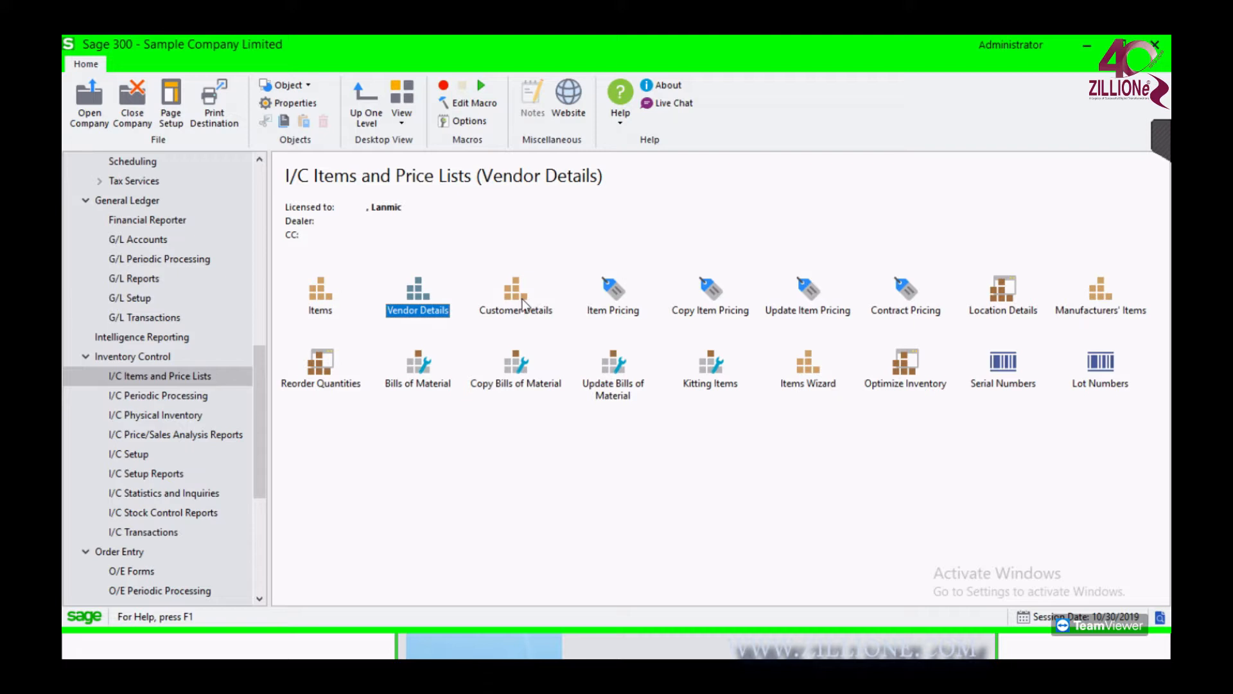
{"action": "left_click", "coordinate": [524, 300]}
{"action": "left_click", "coordinate": [628, 311]}
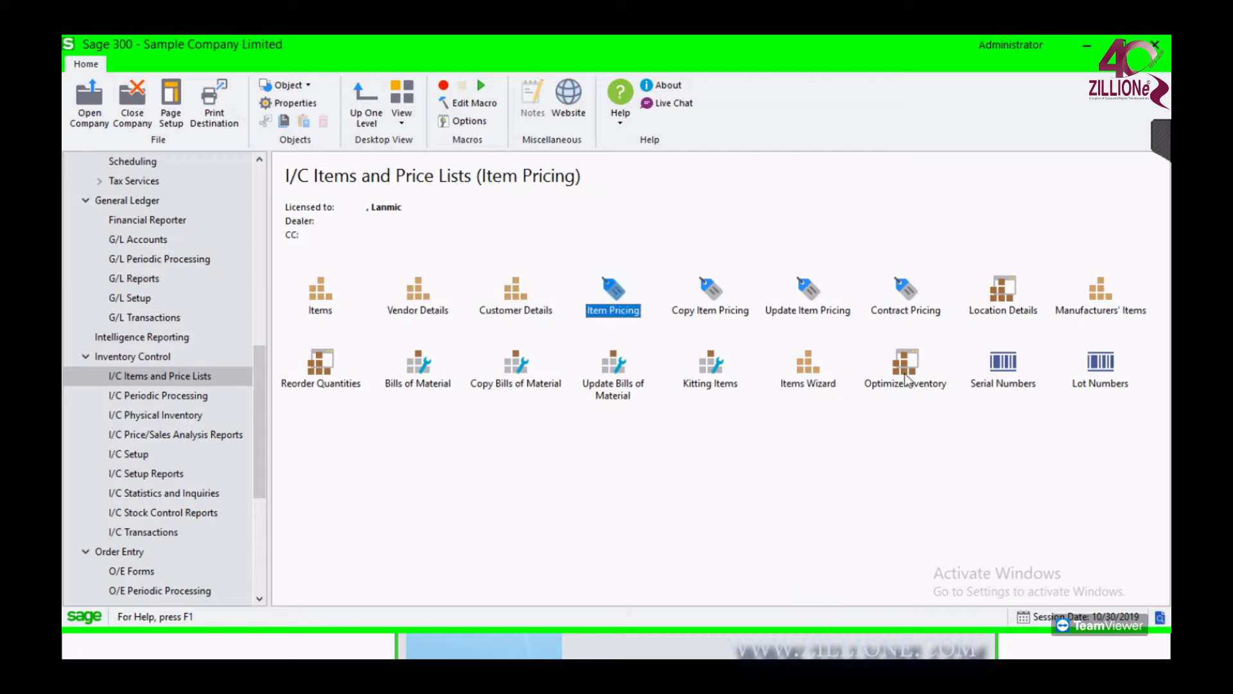
Return to the Items Wizard, start it, and load the existing item A1-103/0
{"action": "double_click", "coordinate": [815, 382]}
{"action": "left_click_drag", "start_coordinate": [863, 425], "coordinate": [825, 153]}
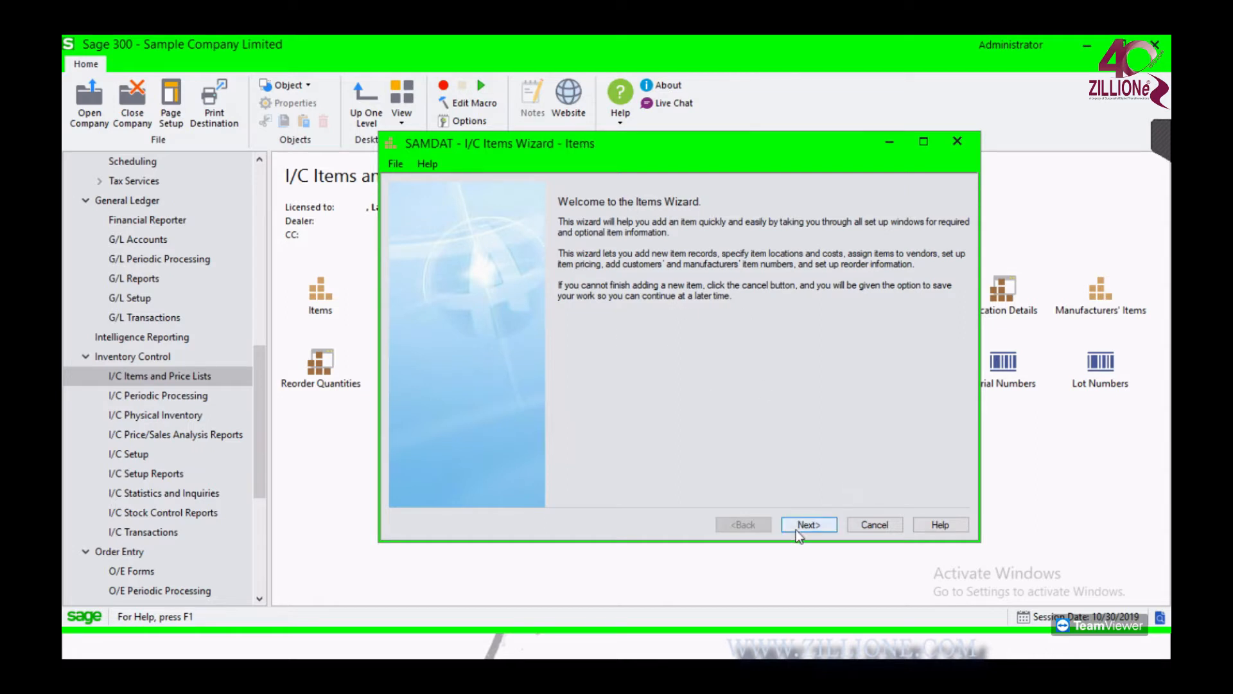
{"action": "left_click", "coordinate": [796, 526]}
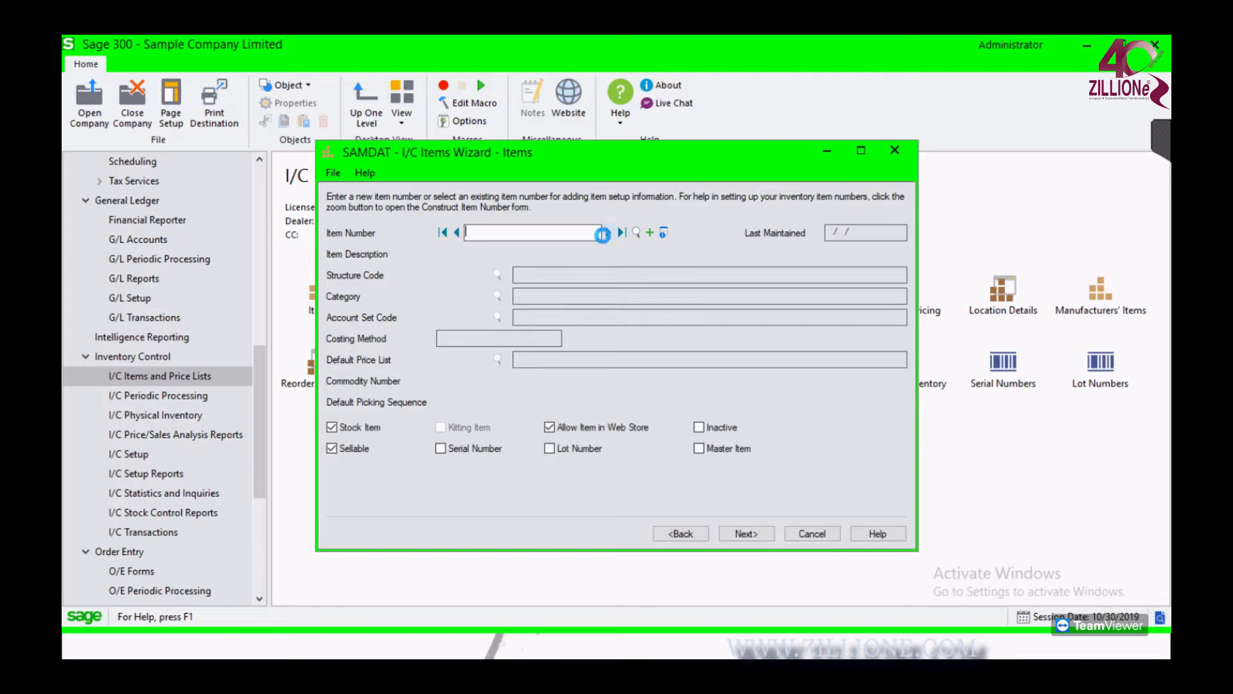
{"action": "left_click", "coordinate": [606, 234]}
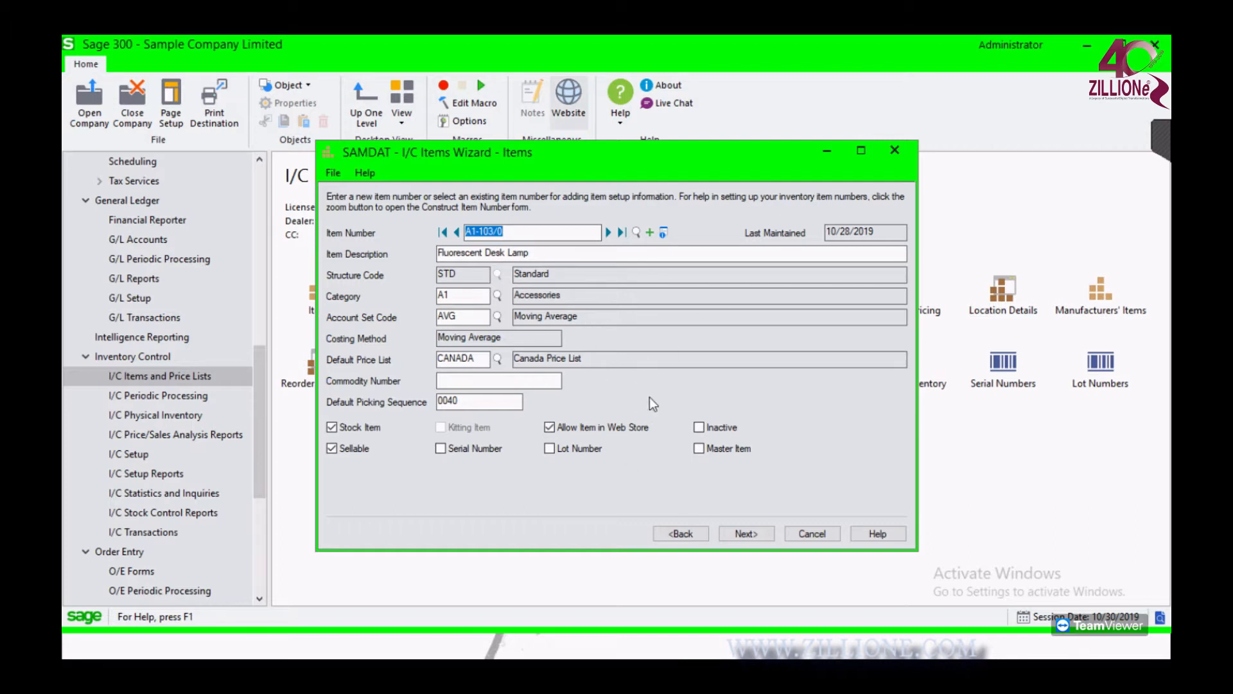
Review the item's weight, units of measure, location costs, vendors and contract pricing in the Items Wizard
{"action": "left_click", "coordinate": [743, 534]}
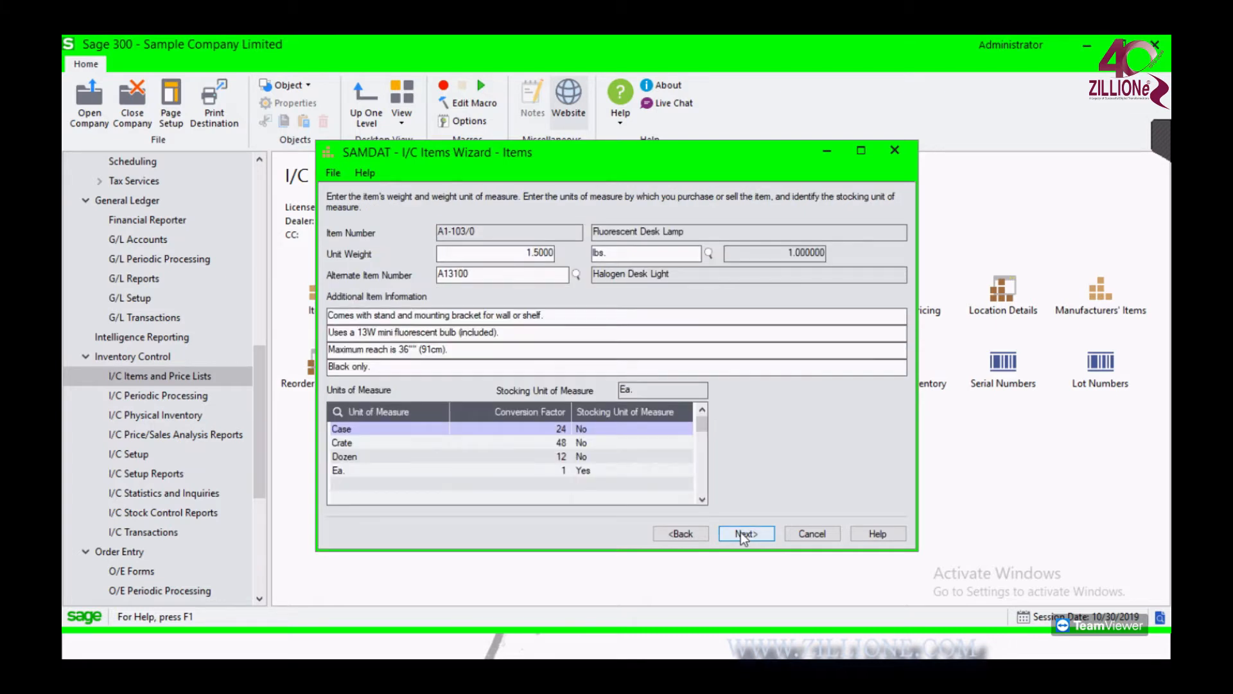
{"action": "left_click", "coordinate": [743, 534]}
{"action": "left_click", "coordinate": [743, 534]}
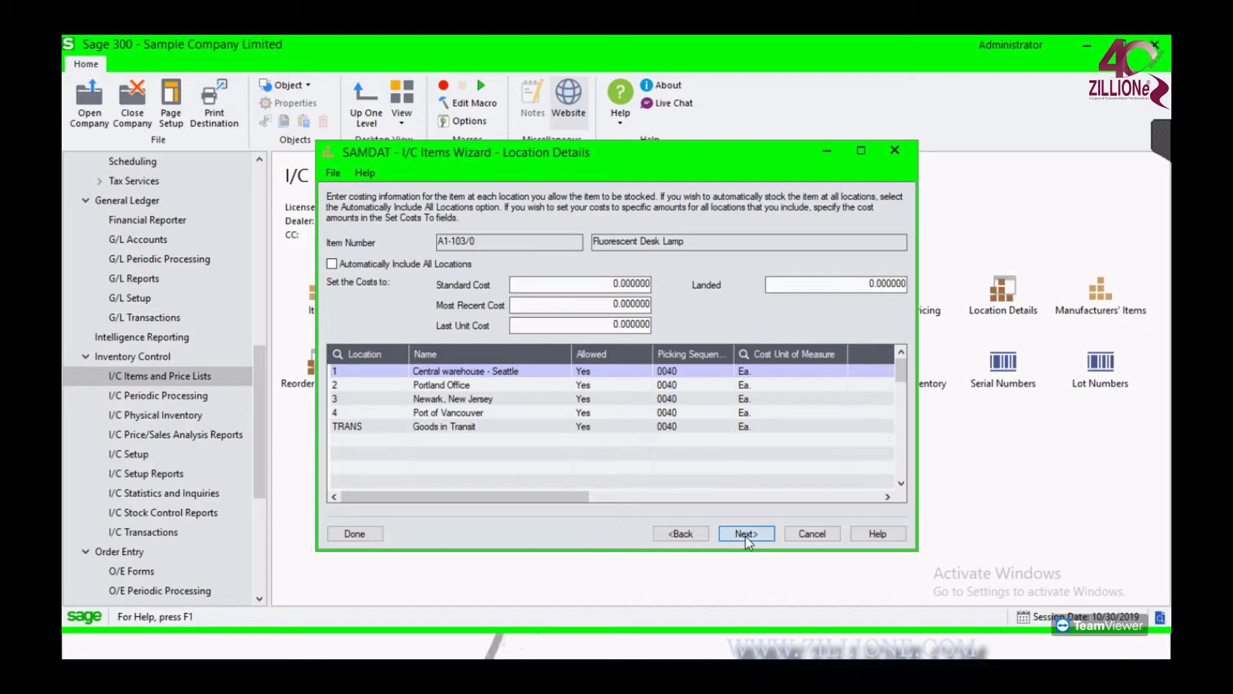
{"action": "left_click", "coordinate": [745, 537]}
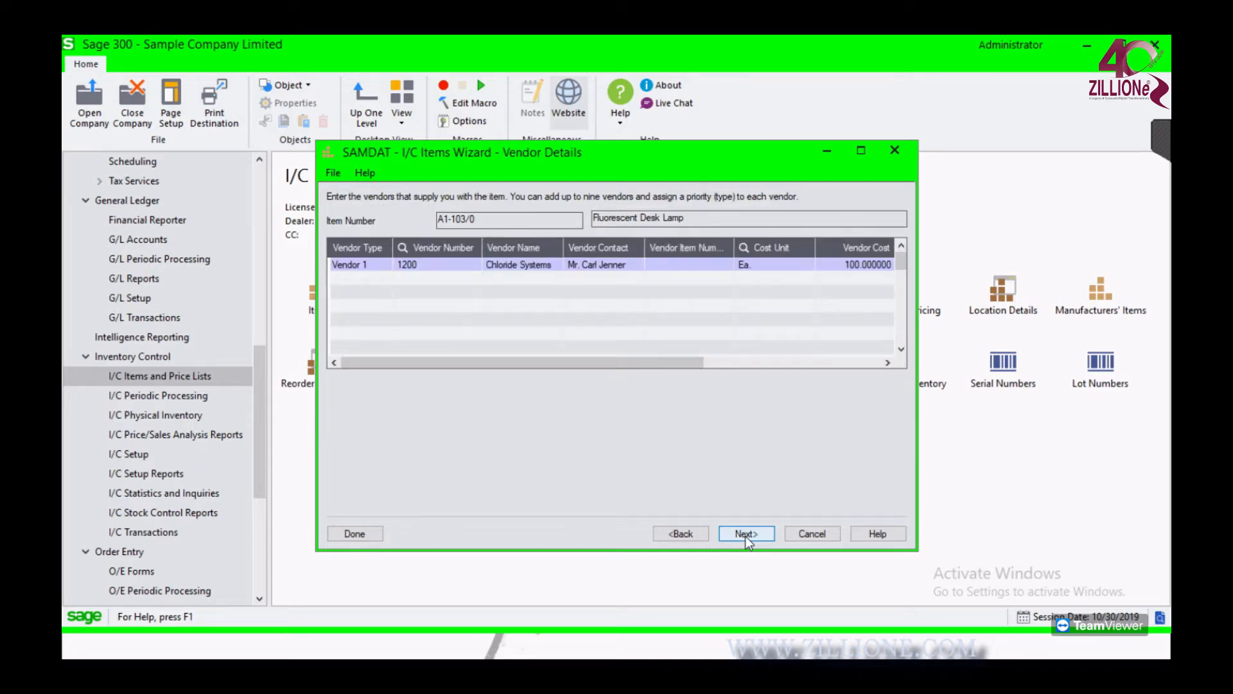
{"action": "left_click", "coordinate": [745, 537]}
{"action": "left_click", "coordinate": [745, 534]}
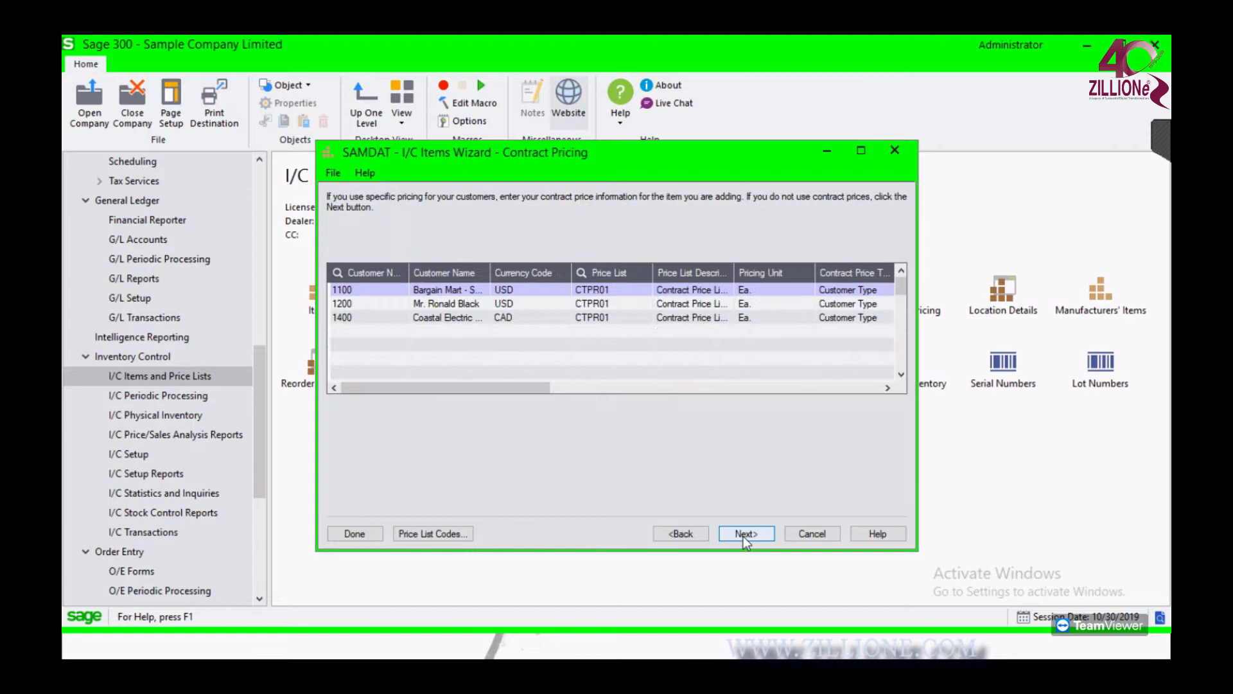
Review the item's manufacturers' item numbers and reorder quantities, and finish the wizard without adding or modifying another item
{"action": "left_click", "coordinate": [744, 537]}
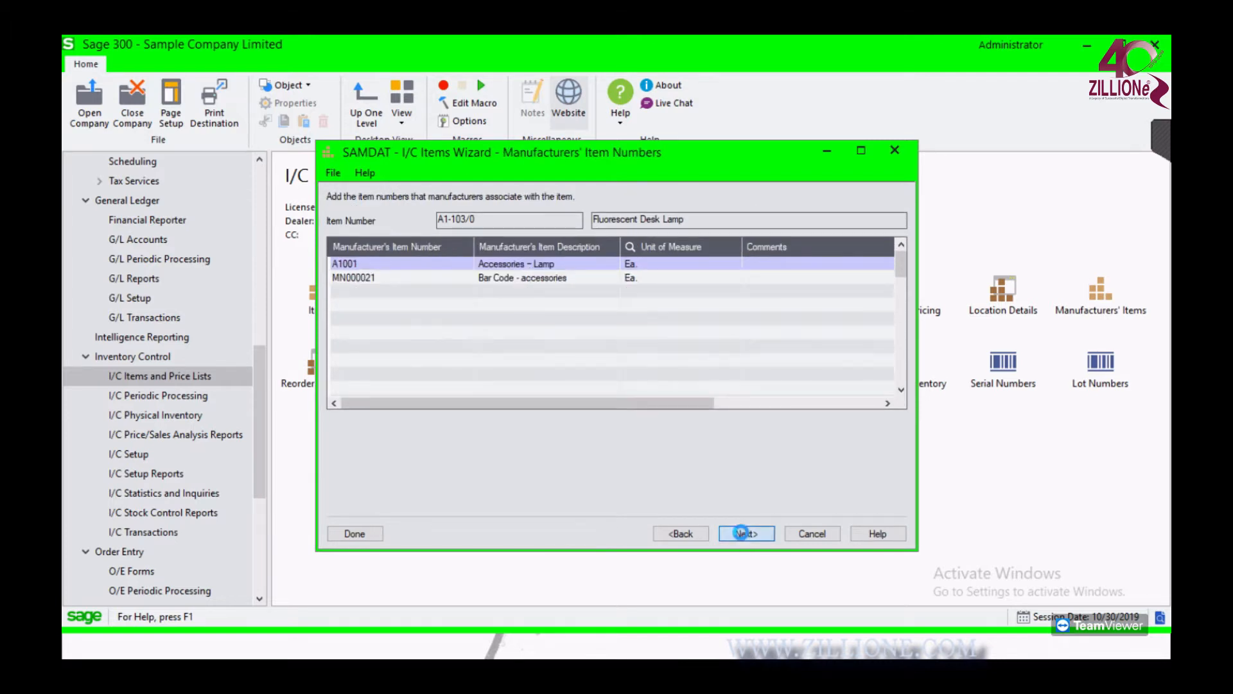
{"action": "left_click", "coordinate": [742, 533]}
{"action": "left_click", "coordinate": [743, 533]}
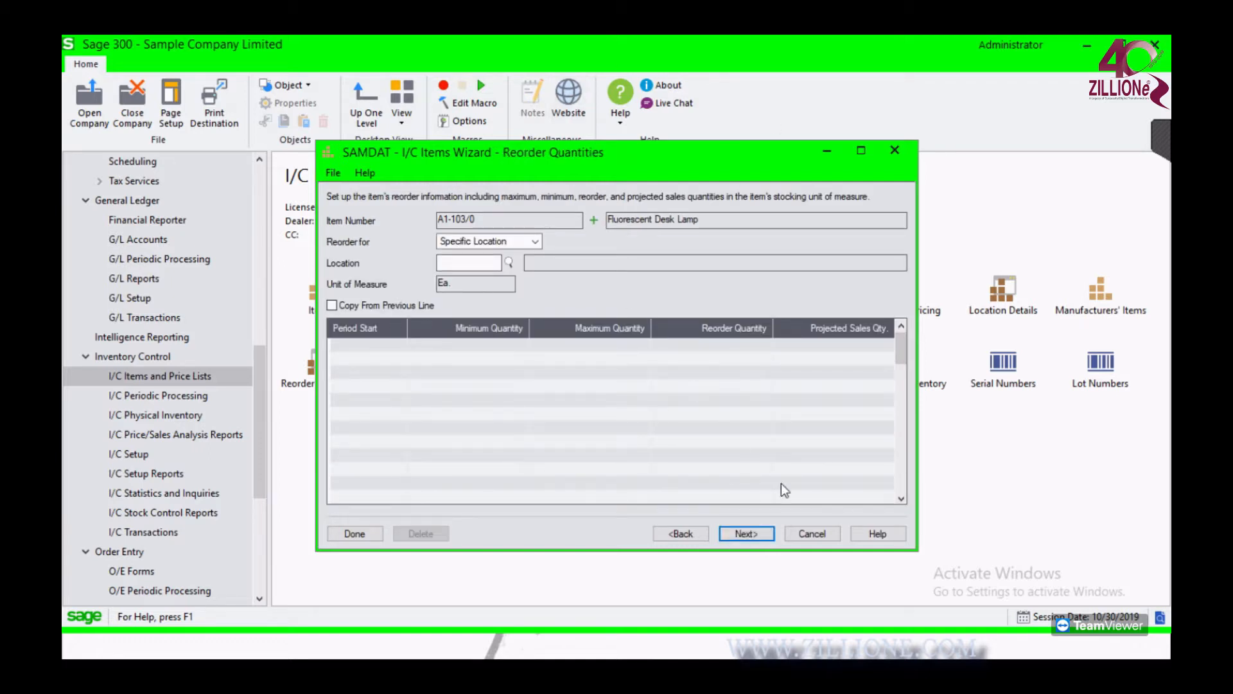
{"action": "left_click", "coordinate": [746, 535]}
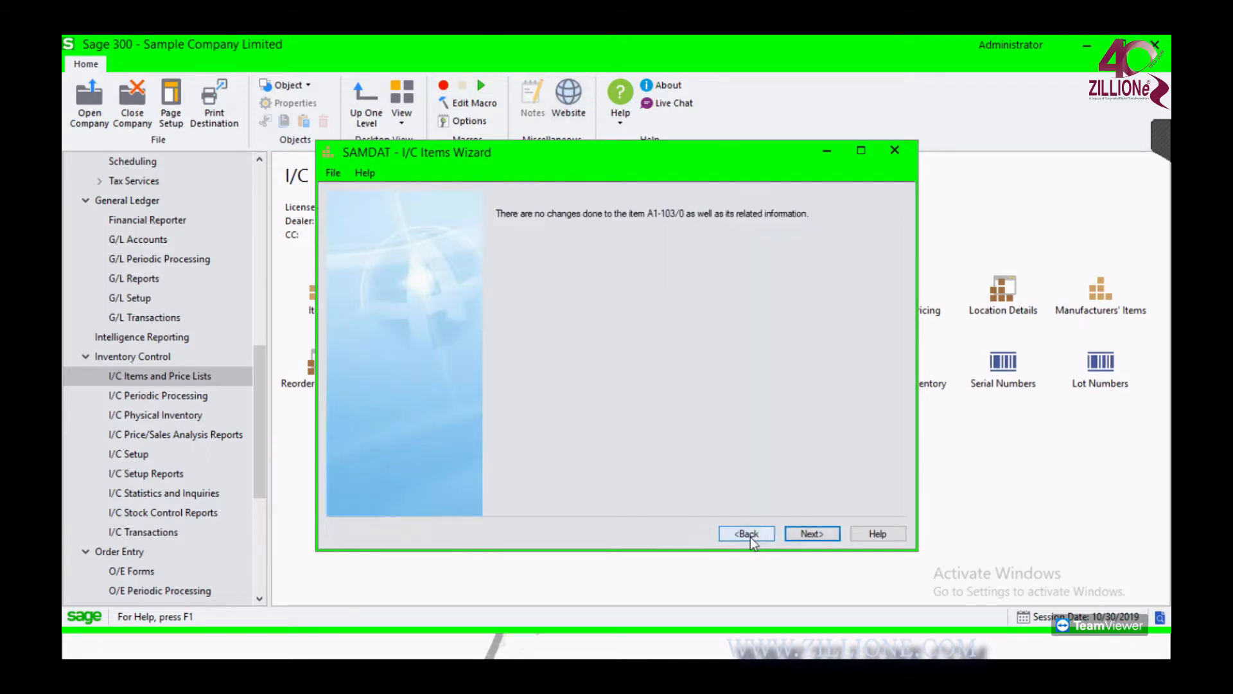
{"action": "left_click", "coordinate": [811, 535]}
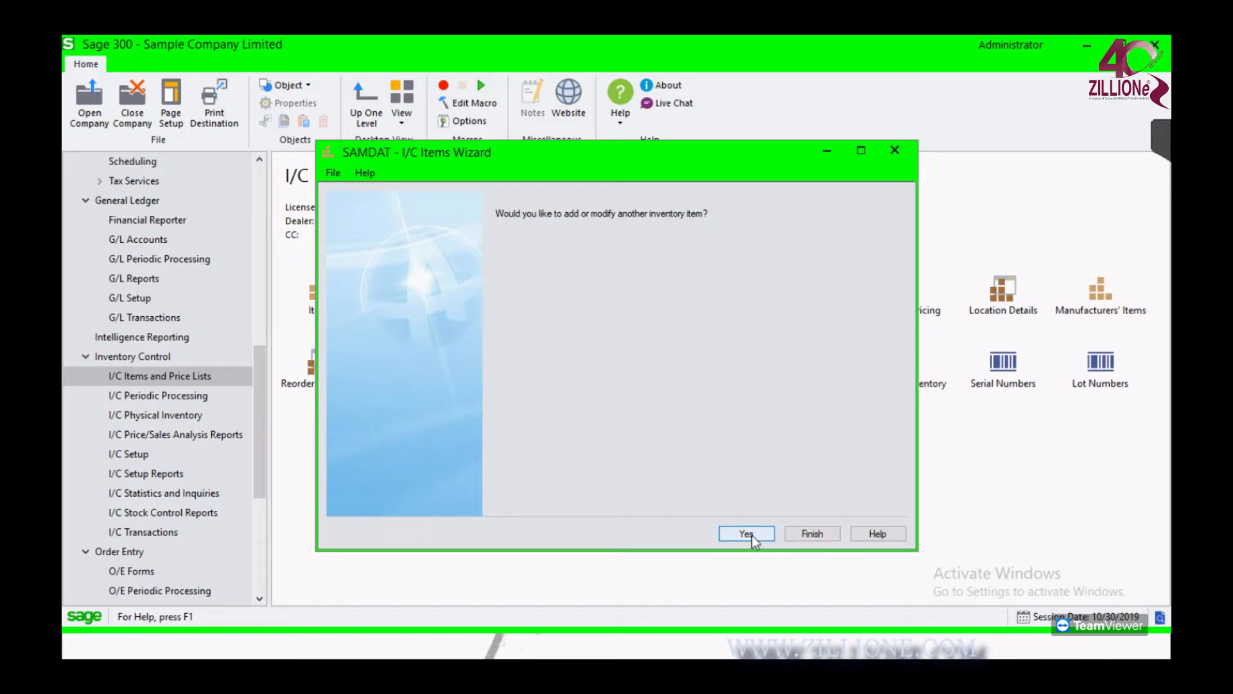
{"action": "left_click", "coordinate": [810, 537]}
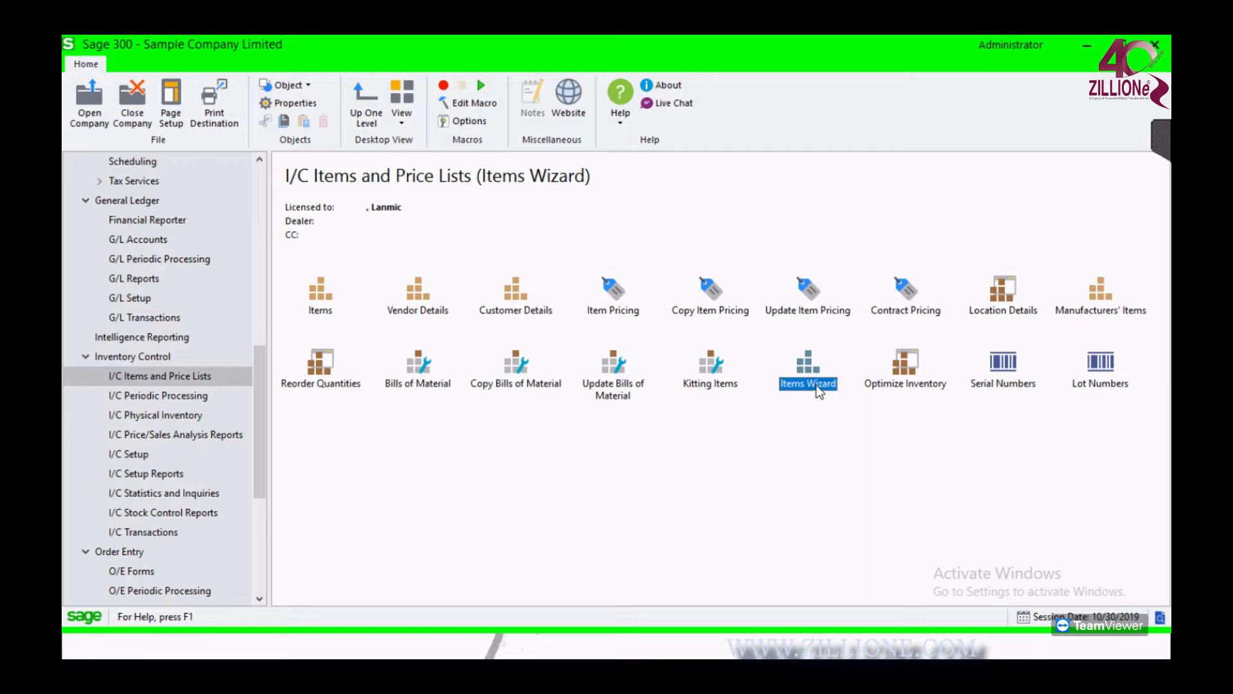
Reopen the Items Wizard to read its welcome description, and close it
{"action": "left_click", "coordinate": [840, 419]}
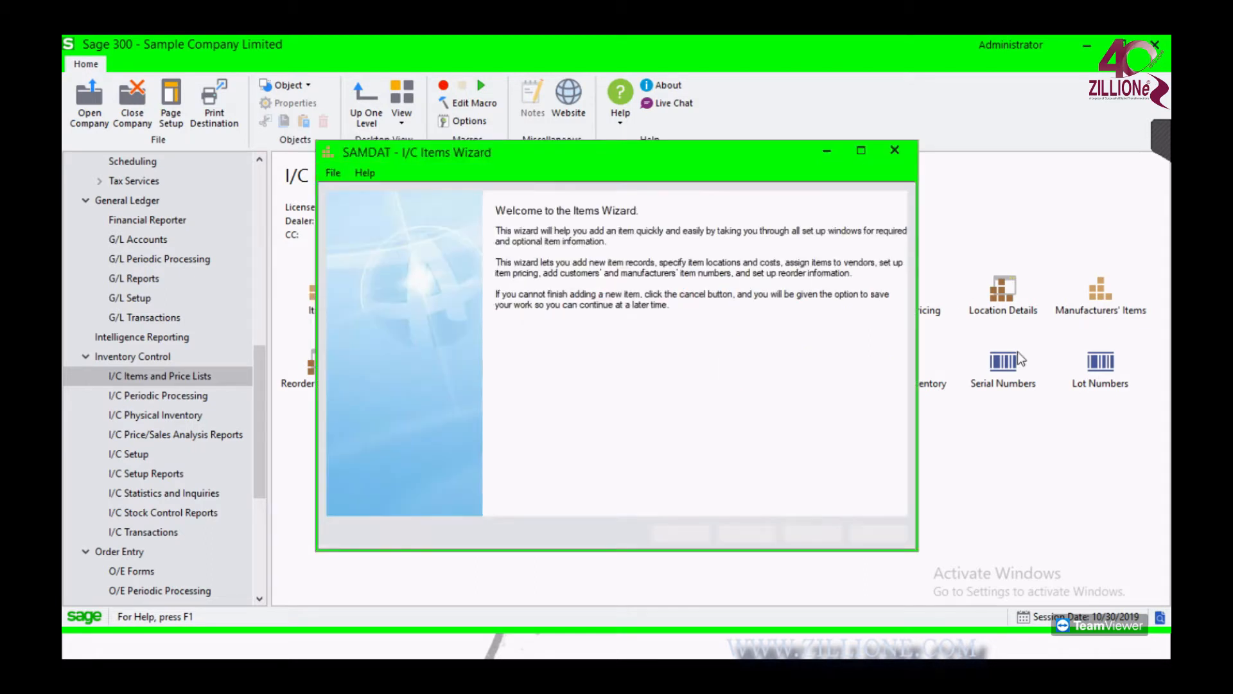
{"action": "left_click", "coordinate": [988, 496]}
{"action": "double_click", "coordinate": [819, 387]}
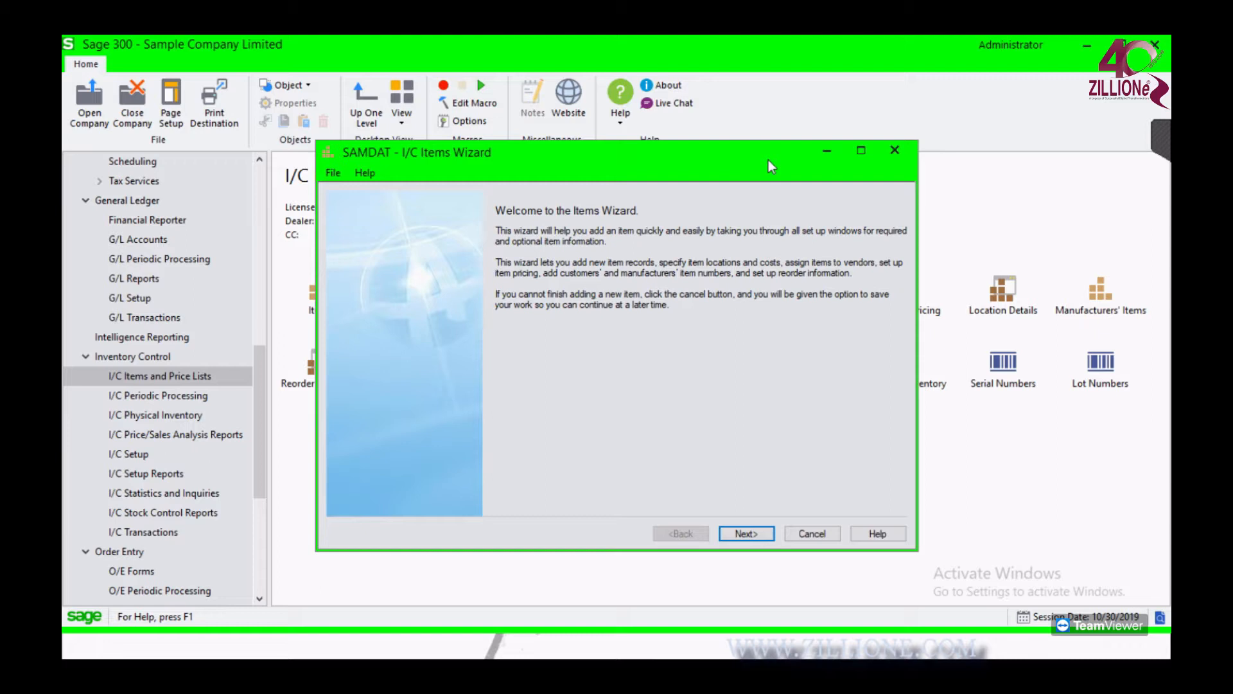
{"action": "left_click", "coordinate": [895, 151]}
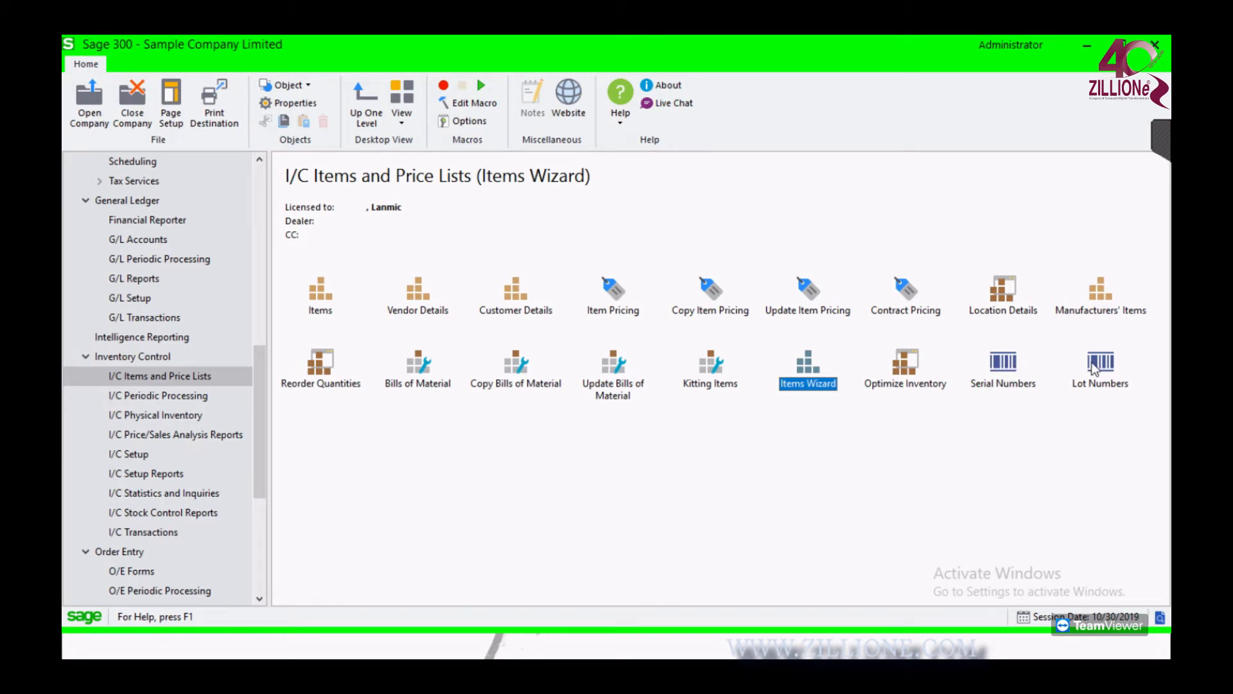
Select Serial Numbers in I/C Items and Price Lists
{"action": "left_click", "coordinate": [1014, 363]}
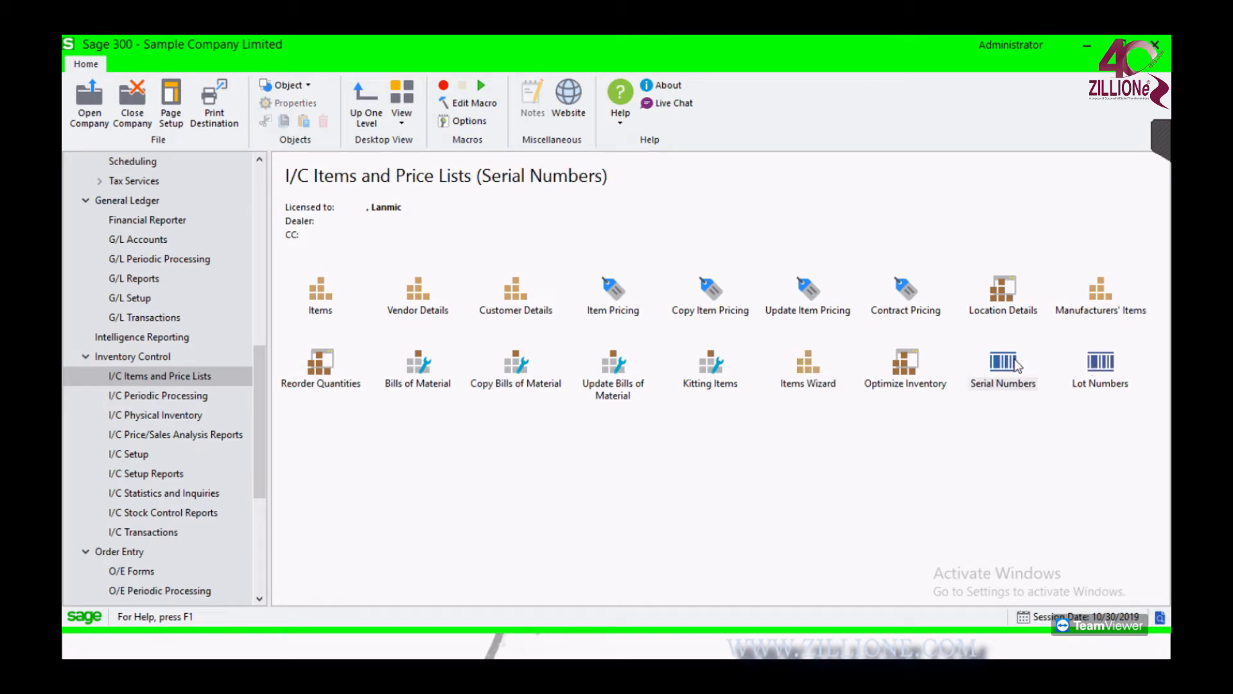
Look up serial number April-00101 of item A1-900/B in the inventory serial numbers and examine its transaction history
{"action": "double_click", "coordinate": [1015, 364]}
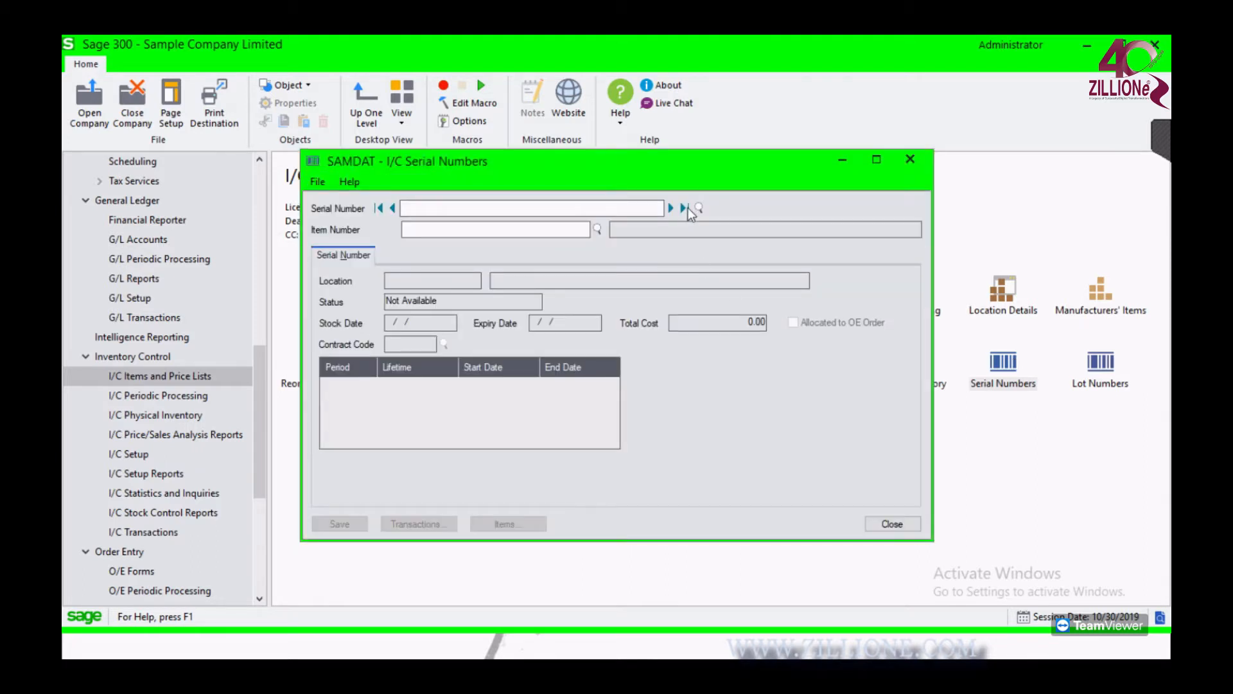
{"action": "left_click", "coordinate": [671, 208]}
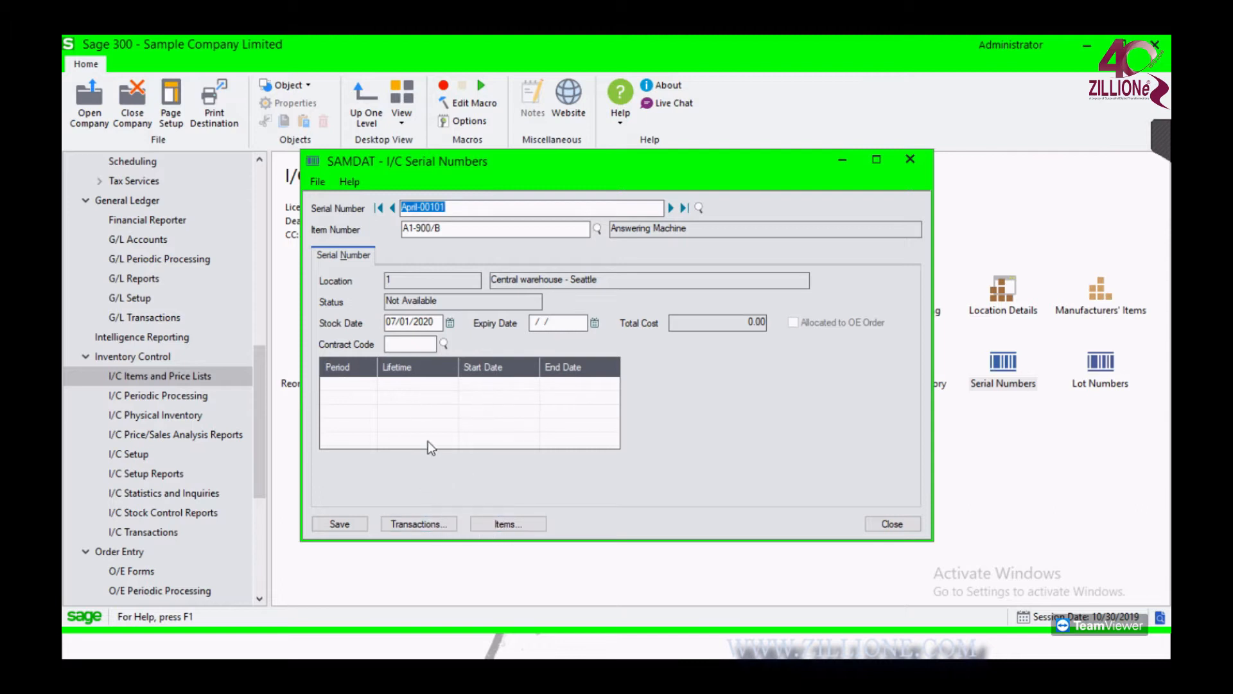
{"action": "left_click", "coordinate": [428, 521]}
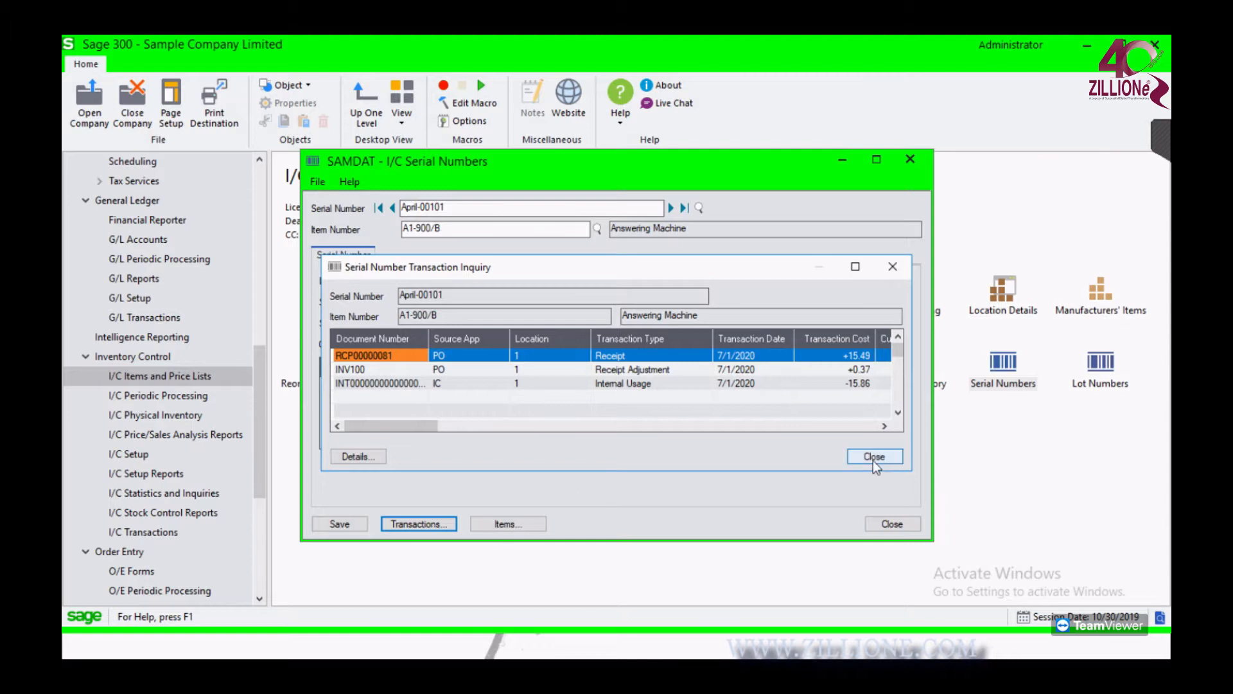
{"action": "mouse_move", "coordinate": [427, 435]}
{"action": "left_mouse_down"}
{"action": "mouse_move", "coordinate": [526, 429]}
{"action": "mouse_move", "coordinate": [404, 429]}
{"action": "left_mouse_up"}
{"action": "left_click", "coordinate": [896, 262]}
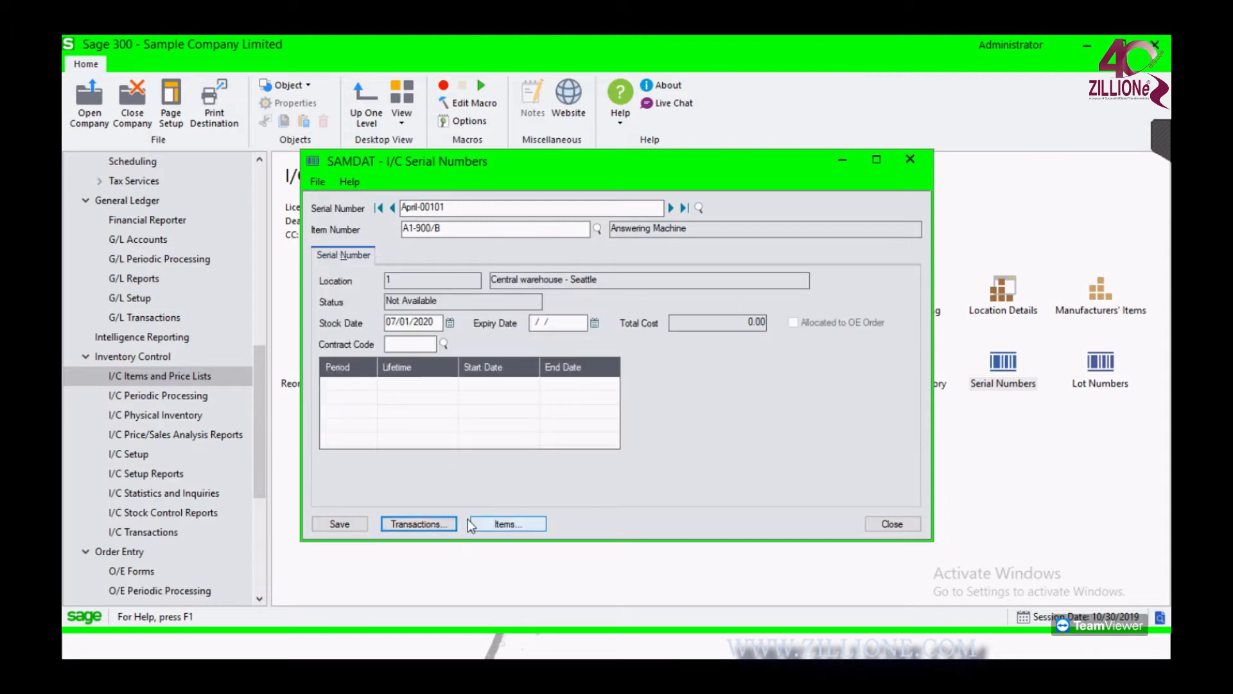
View the item record linked to the displayed serial number, closing both the item and serial number windows when done
{"action": "left_click", "coordinate": [516, 523]}
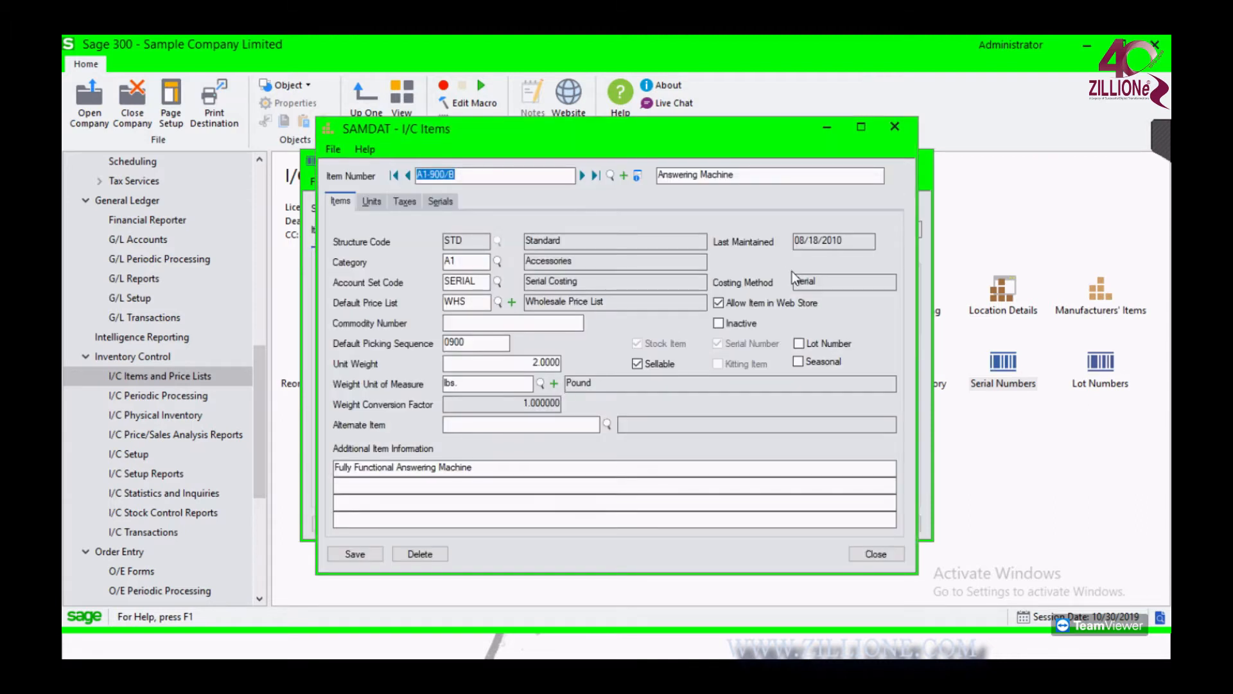
{"action": "left_click", "coordinate": [894, 127]}
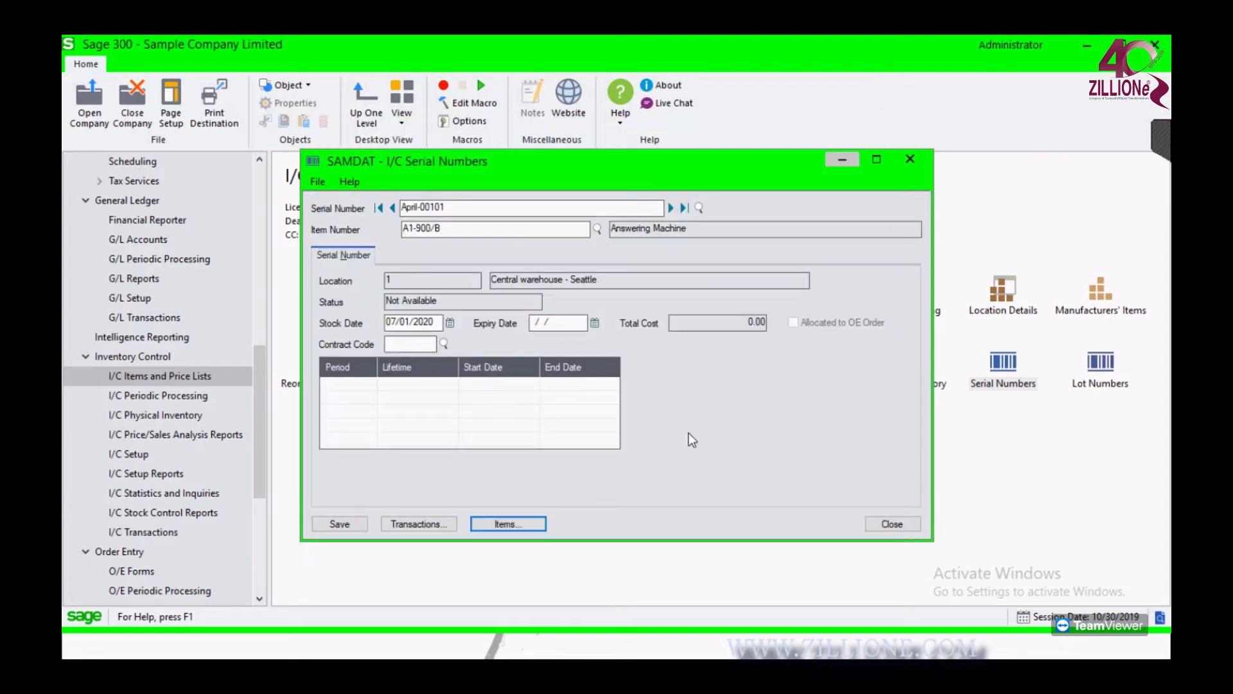
{"action": "left_click", "coordinate": [915, 164]}
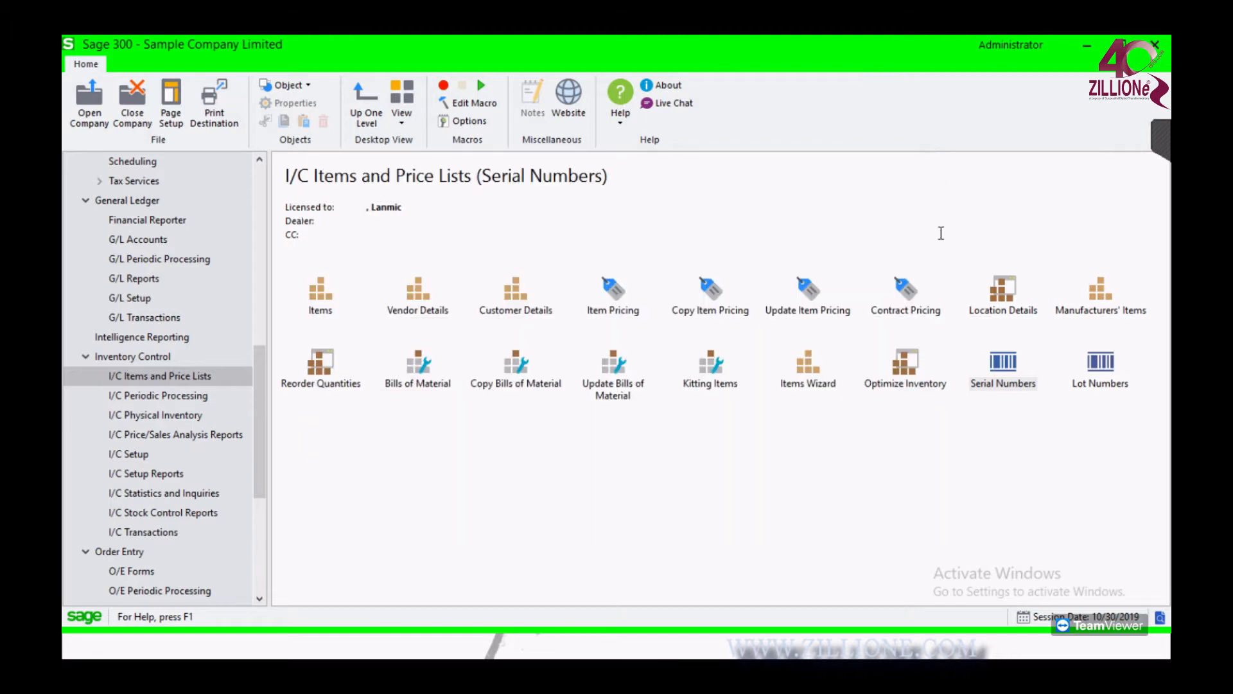
Look up the last lot number, 40119-April, in the inventory lot numbers and examine its transaction history
{"action": "left_click", "coordinate": [1094, 382]}
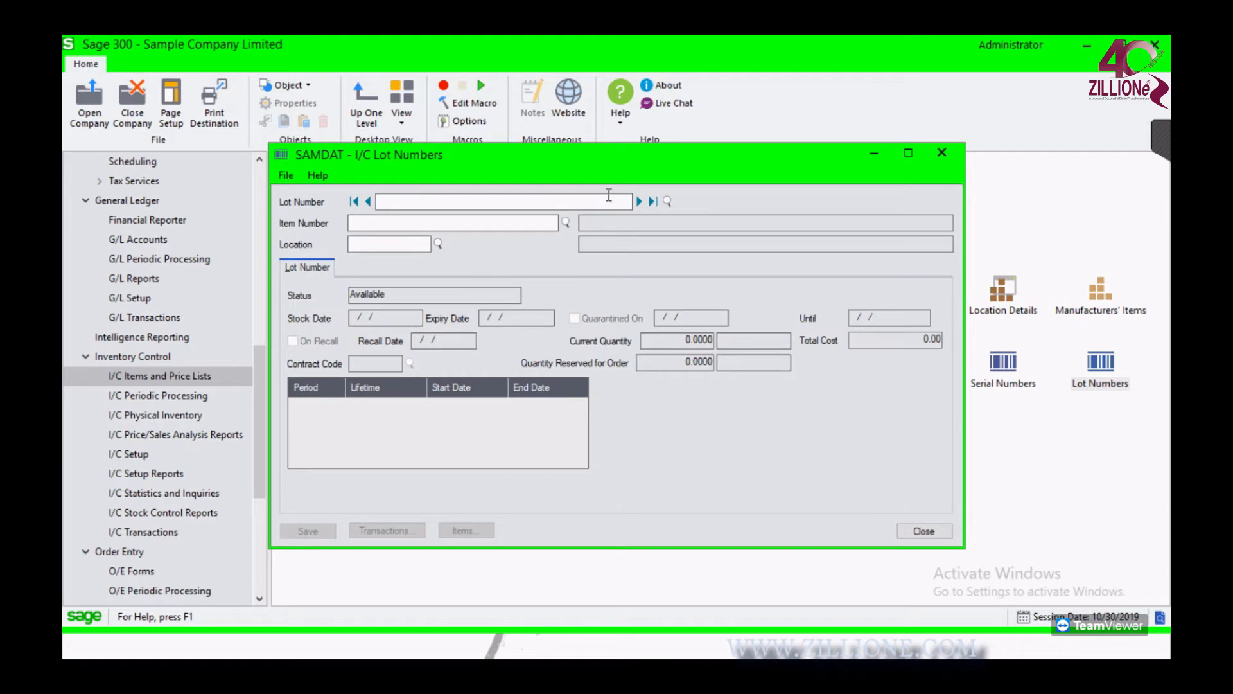
{"action": "left_click", "coordinate": [654, 202]}
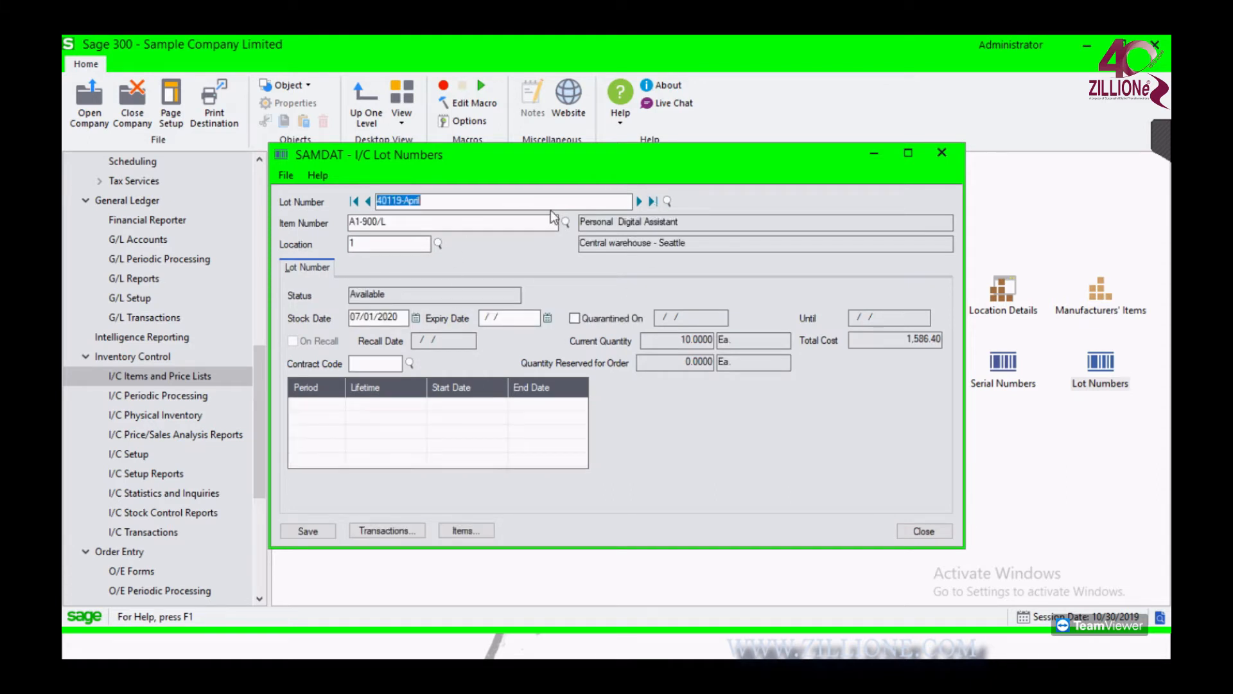
{"action": "left_click", "coordinate": [398, 536]}
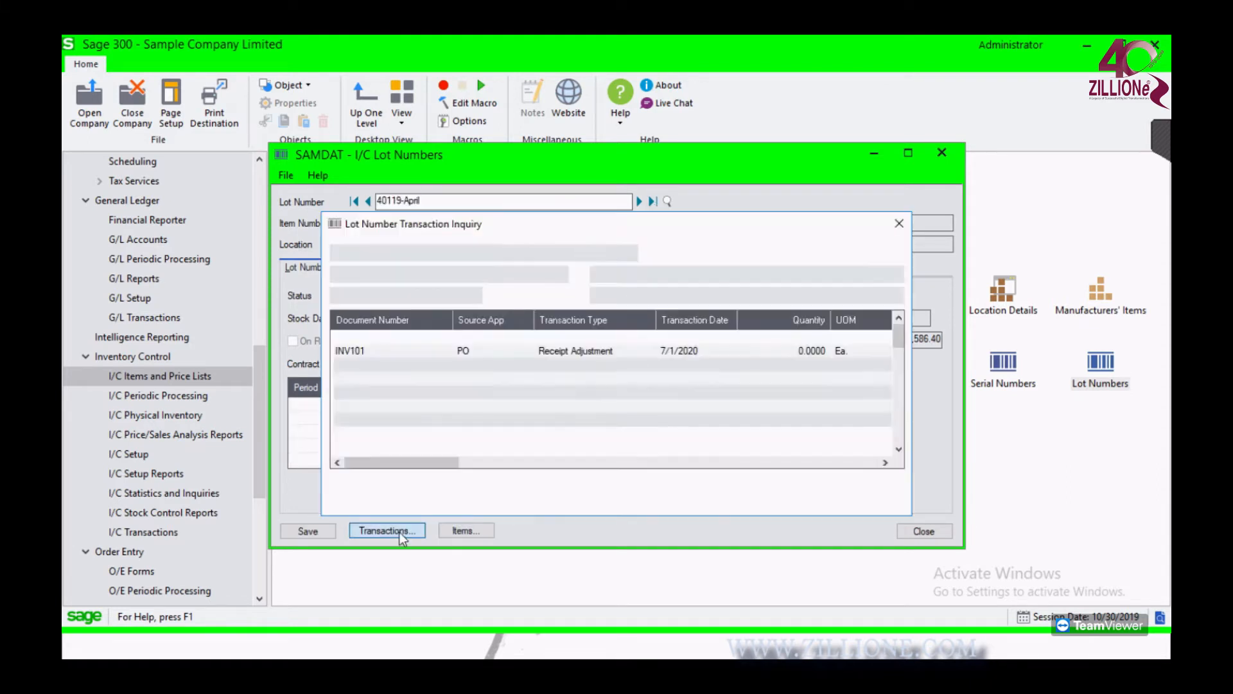
{"action": "left_click_drag", "start_coordinate": [425, 461], "coordinate": [356, 463]}
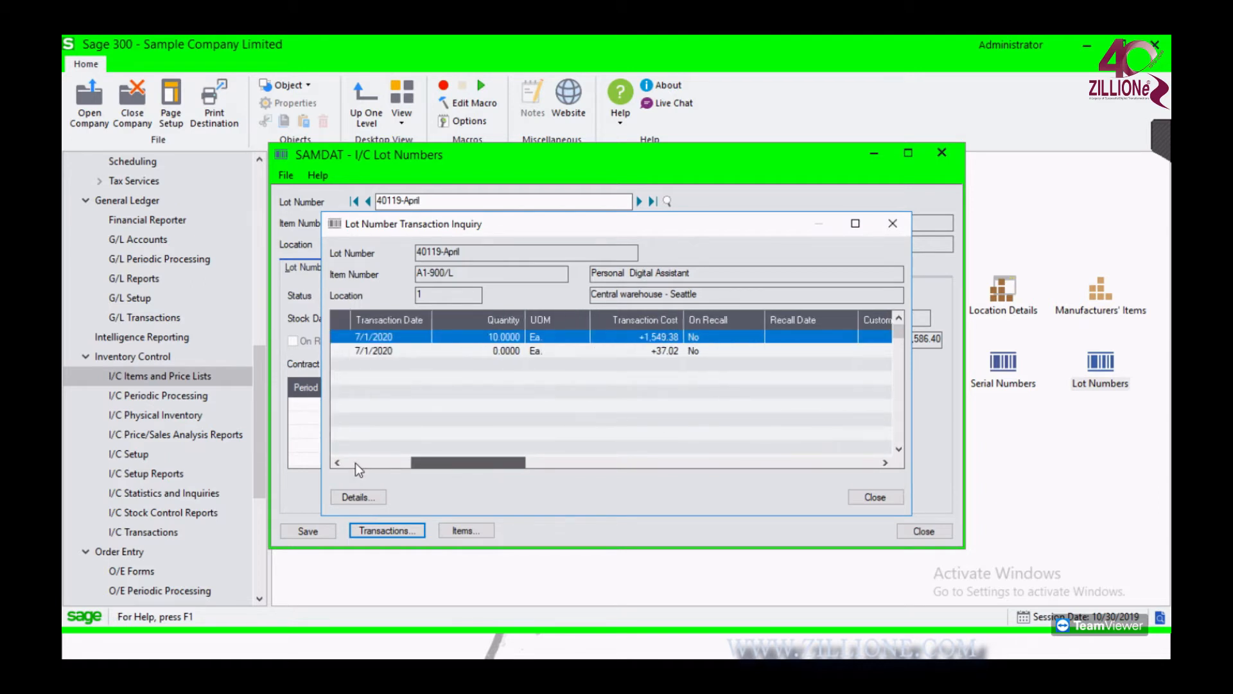
{"action": "left_click", "coordinate": [892, 224]}
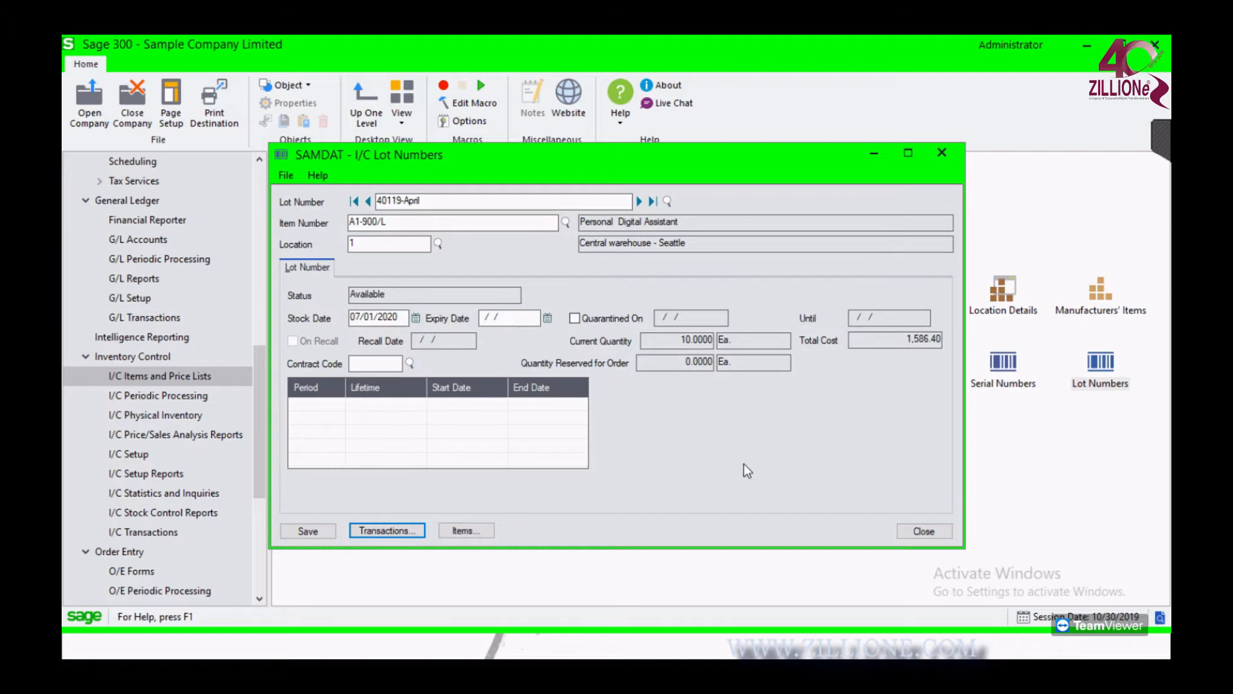
View the item record linked to the displayed lot number, closing both the item and lot number windows when done
{"action": "left_click", "coordinate": [468, 532]}
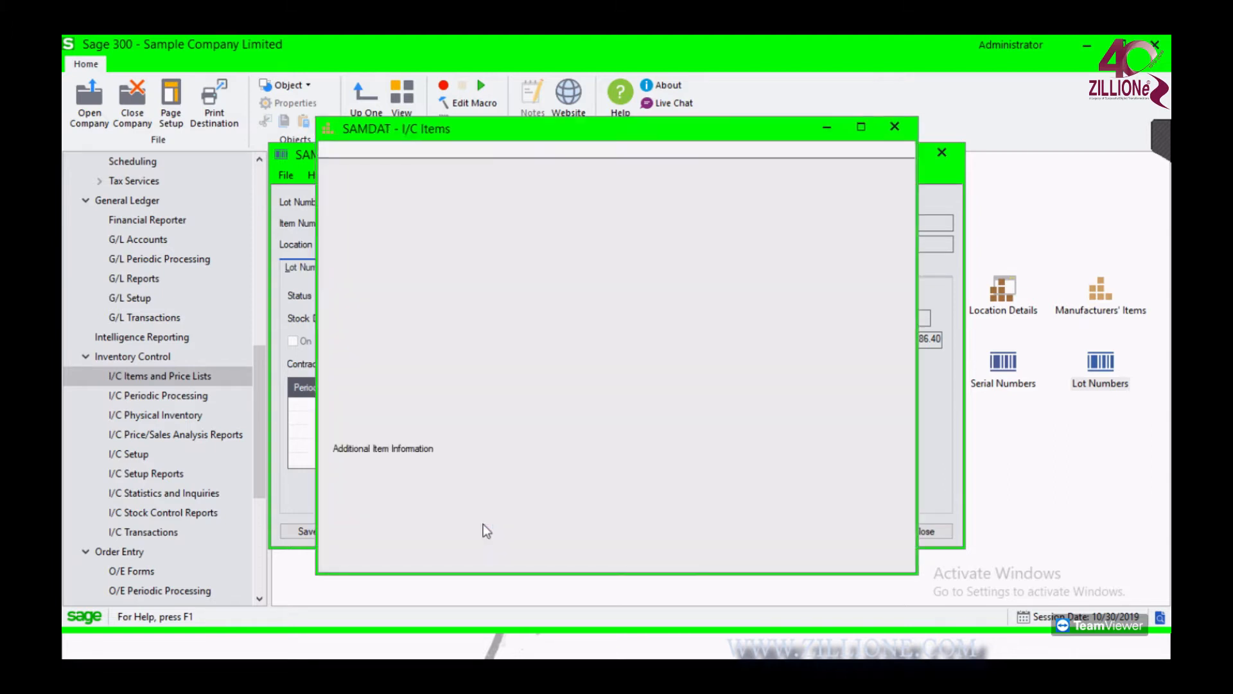
{"action": "left_click", "coordinate": [941, 153]}
{"action": "left_click", "coordinate": [943, 154]}
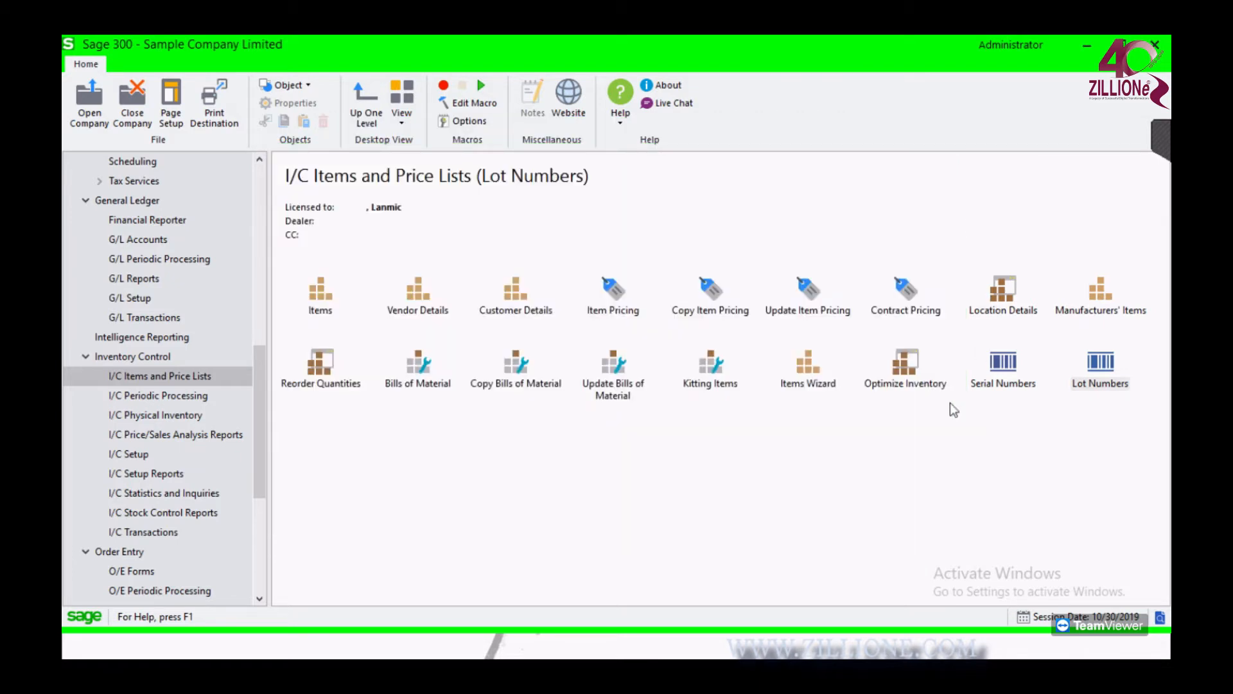
Open Optimize Inventory to inspect the results for all items and locations, with the Summary option enabled
{"action": "left_click", "coordinate": [912, 365]}
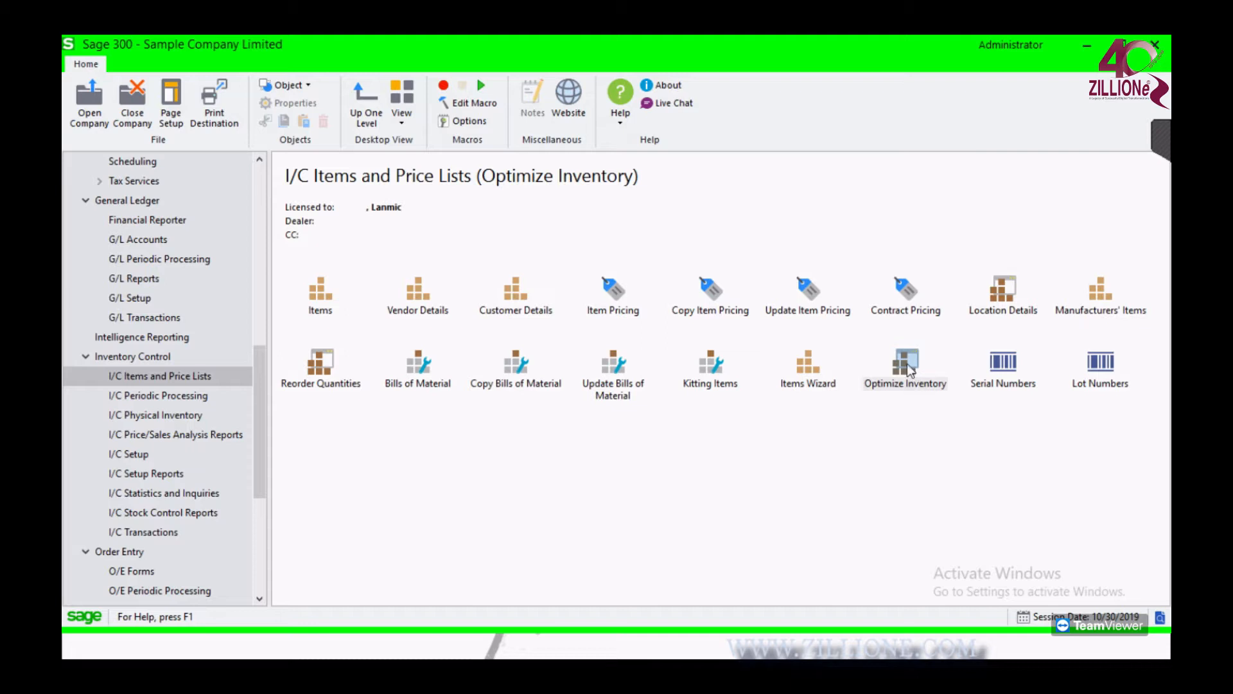
{"action": "double_click", "coordinate": [907, 363]}
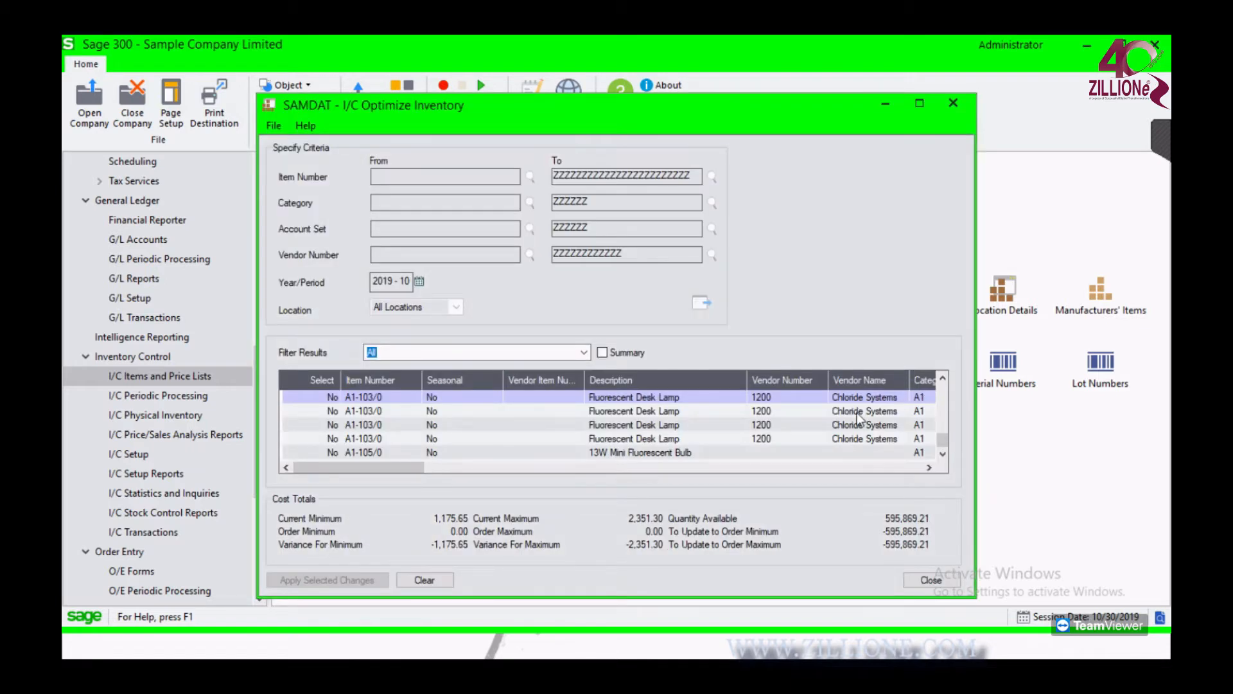
{"action": "left_click_drag", "start_coordinate": [395, 469], "coordinate": [346, 469]}
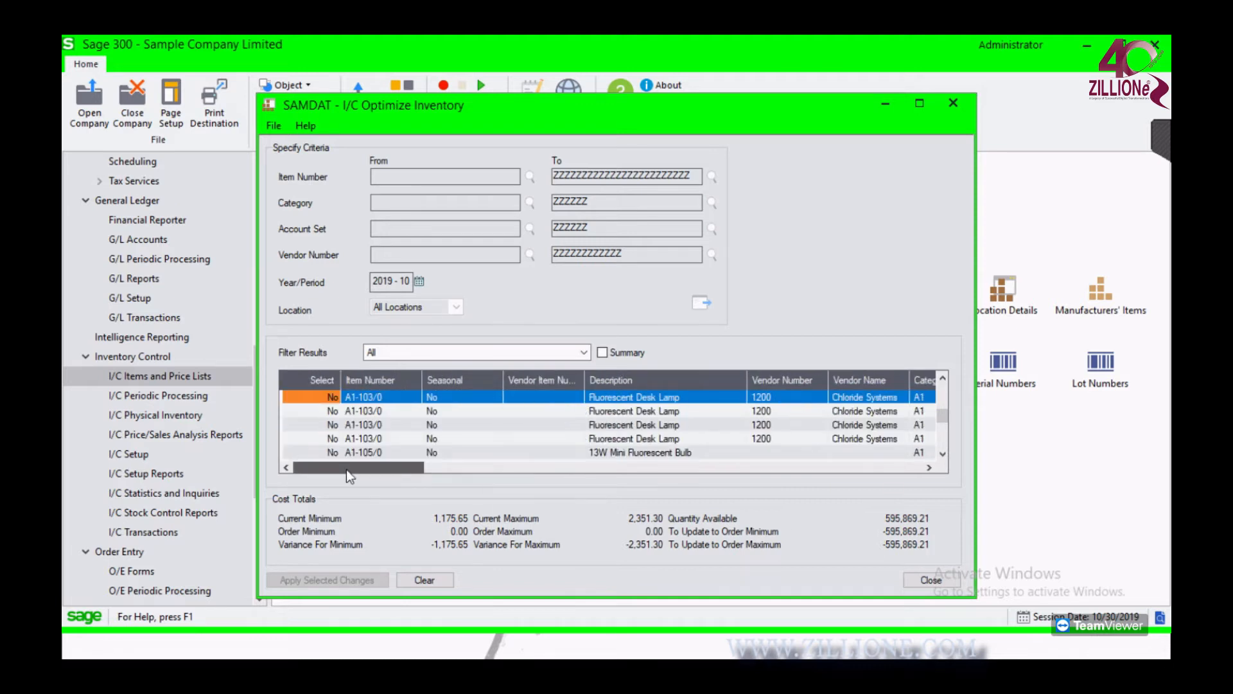
{"action": "left_click", "coordinate": [603, 353]}
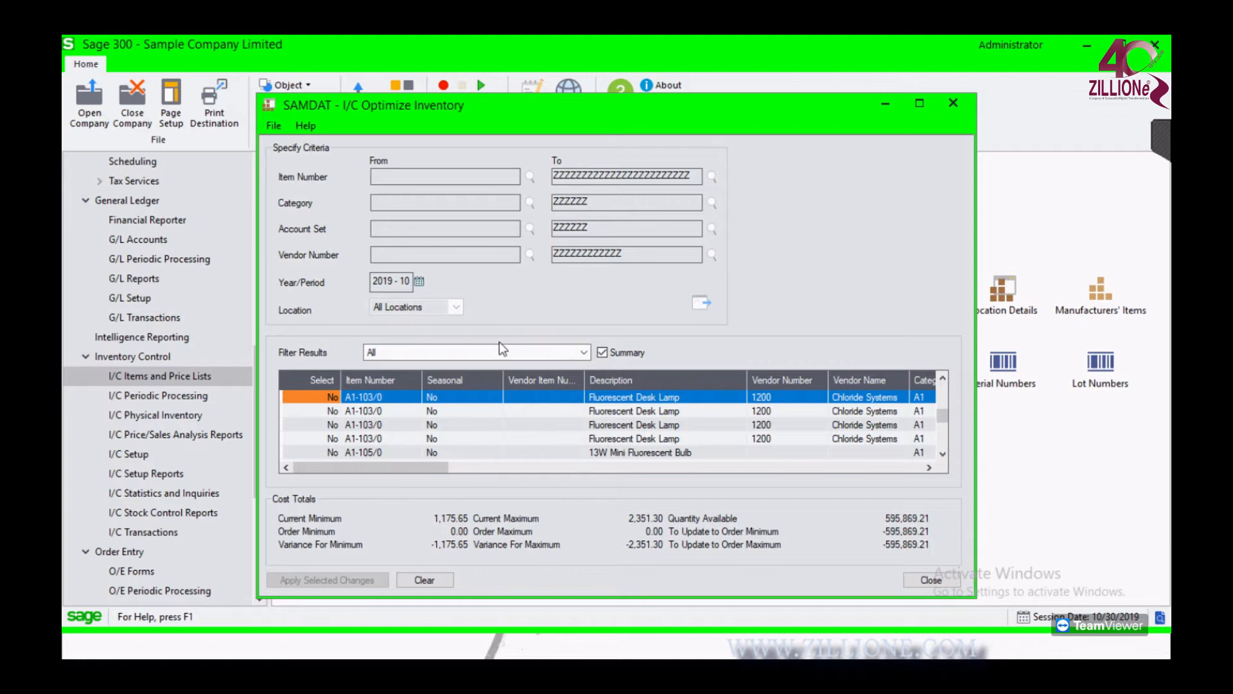
Browse the Fluorescent Desk Lamp and 13W Mini Fluorescent Bulb rows in the optimization results, closing the window when done
{"action": "left_click", "coordinate": [691, 426]}
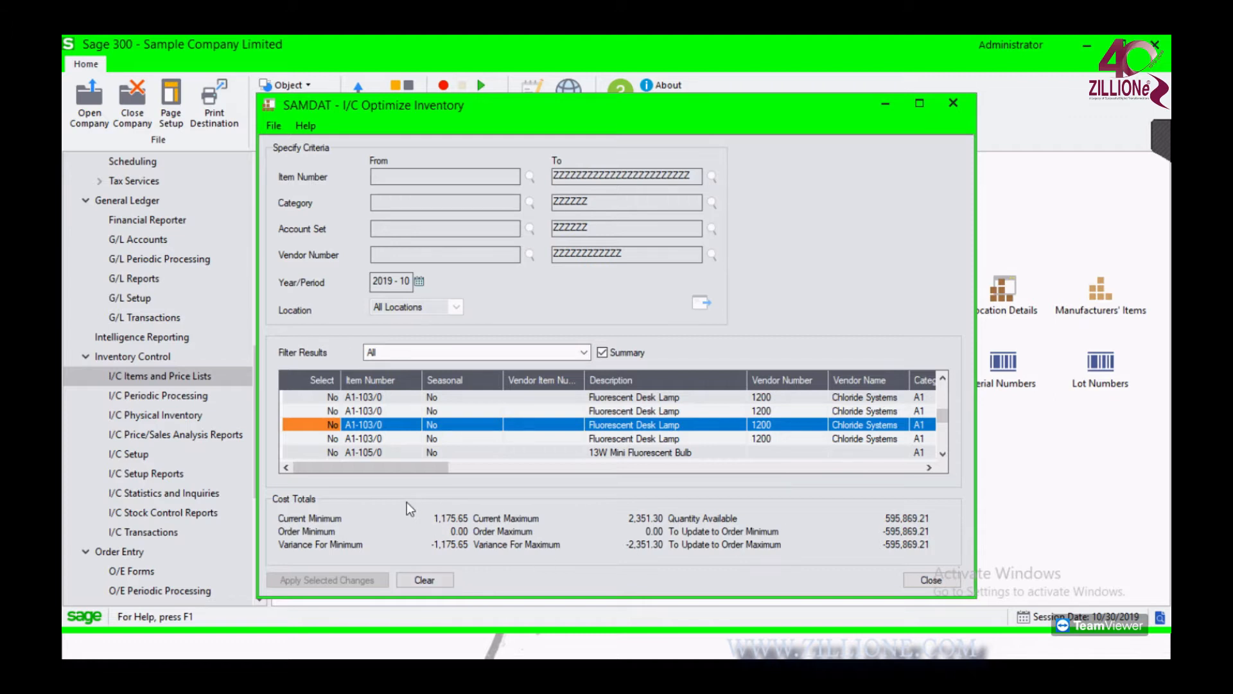
{"action": "key", "text": "Down"}
{"action": "key", "text": "Down"}
{"action": "key", "text": "Down"}
{"action": "key", "text": "Down"}
{"action": "key", "text": "Down"}
{"action": "key", "text": "Down"}
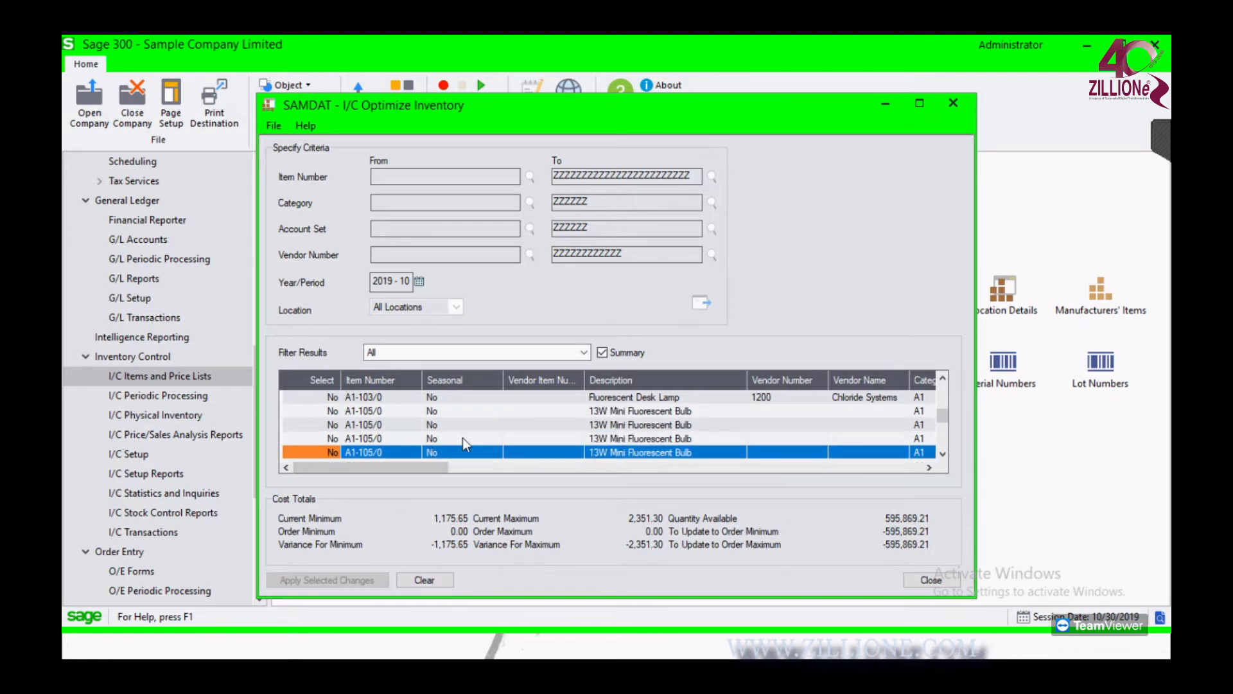
{"action": "left_click", "coordinate": [937, 580]}
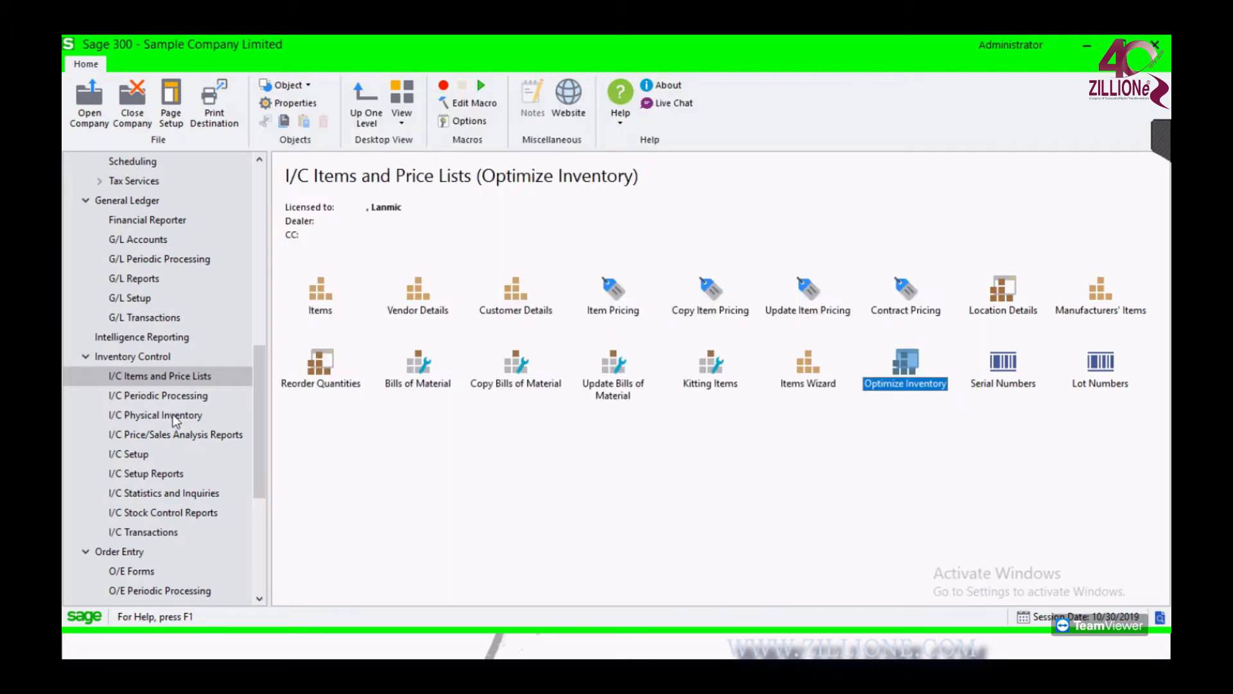
Start a new inventory receipt and choose item A1-103/0, the fluorescent desk lamp, for its first detail line
{"action": "left_click", "coordinate": [163, 532]}
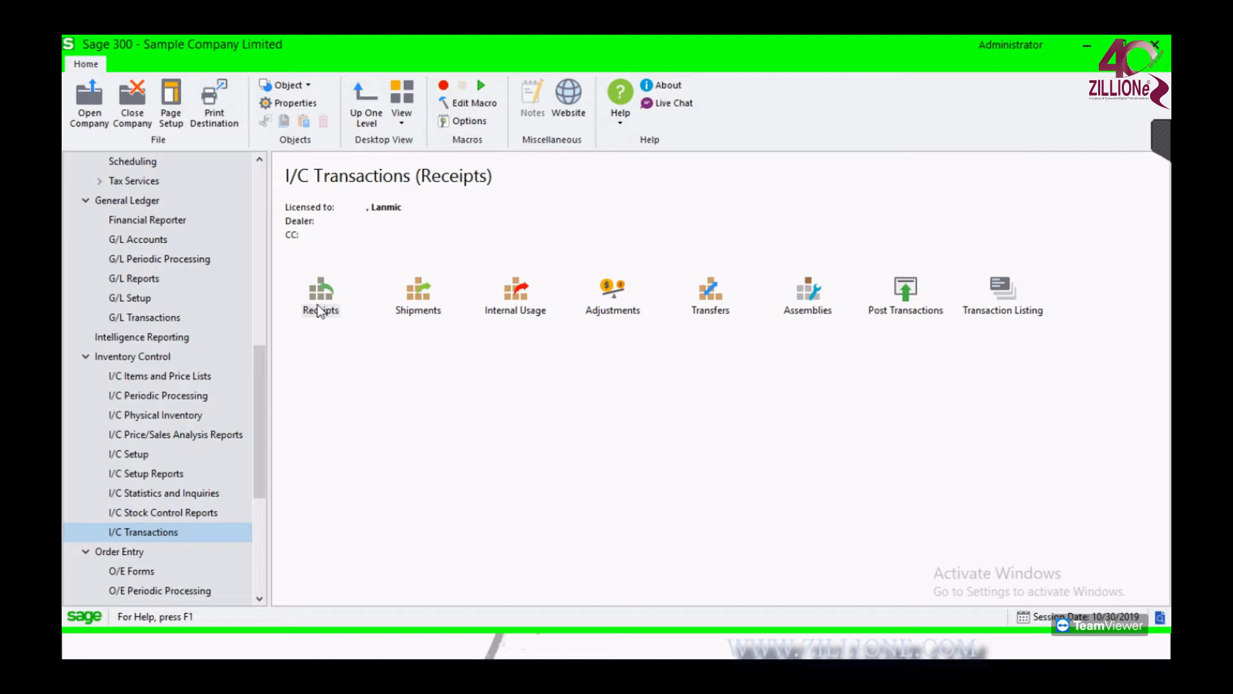
{"action": "left_click", "coordinate": [326, 283]}
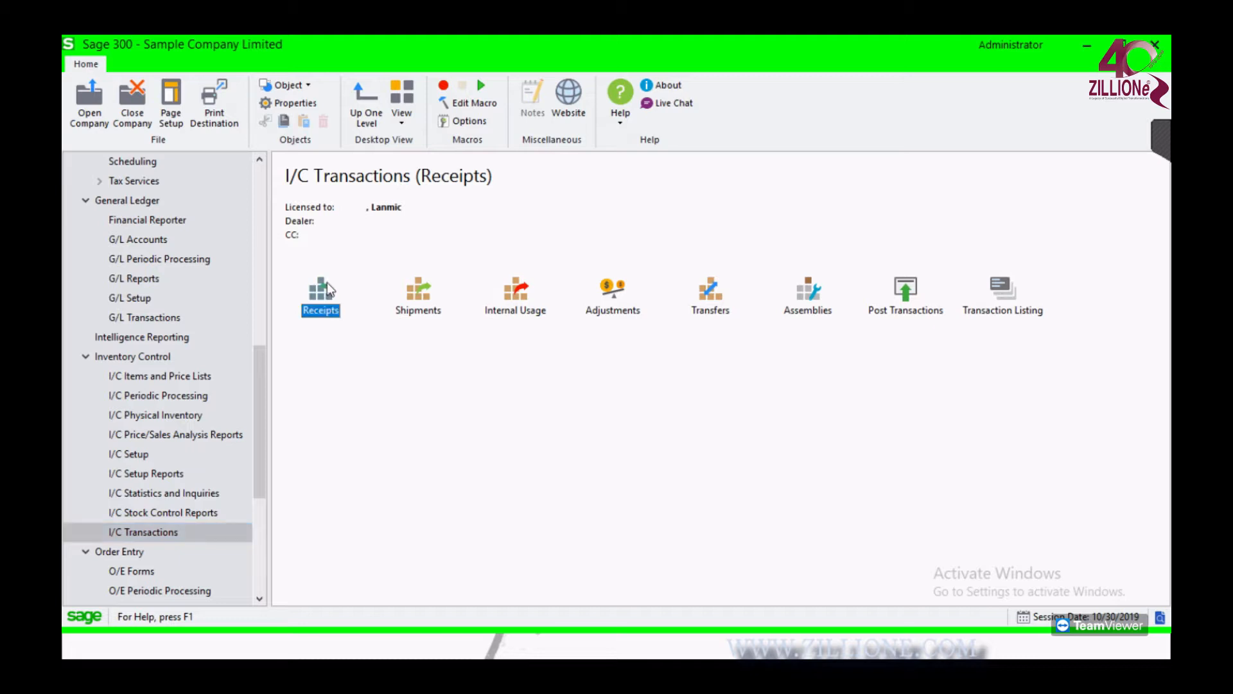
{"action": "double_click", "coordinate": [325, 286]}
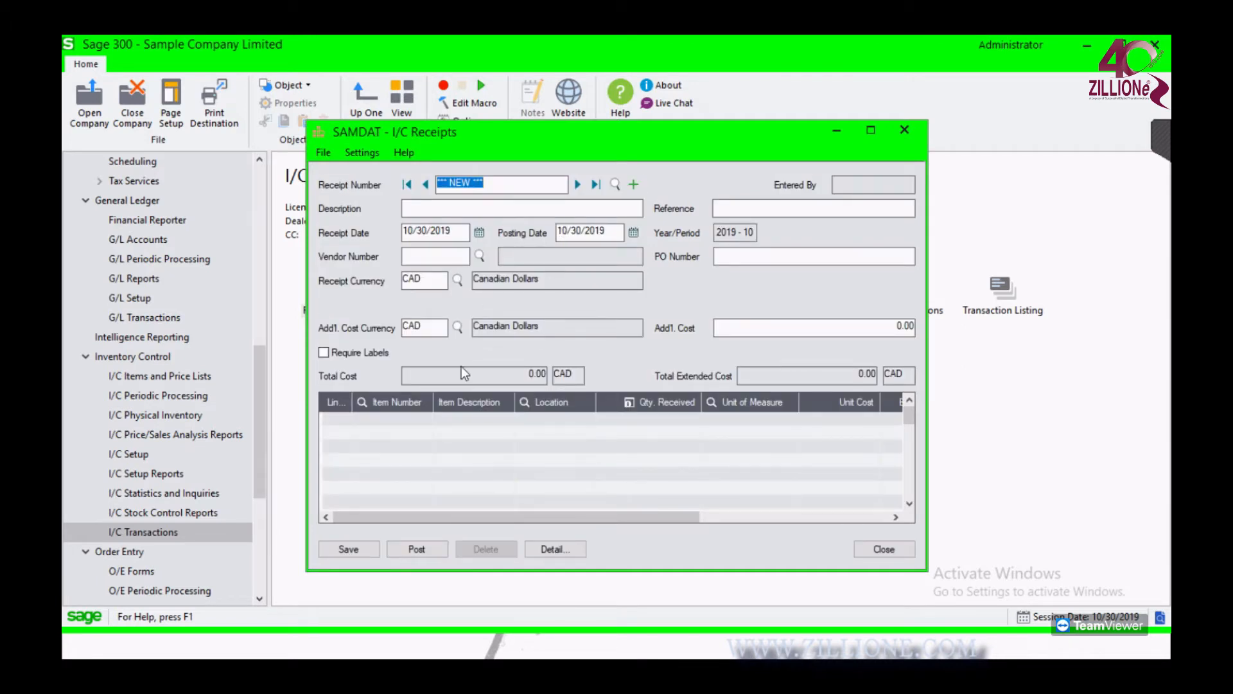
{"action": "left_click", "coordinate": [431, 420]}
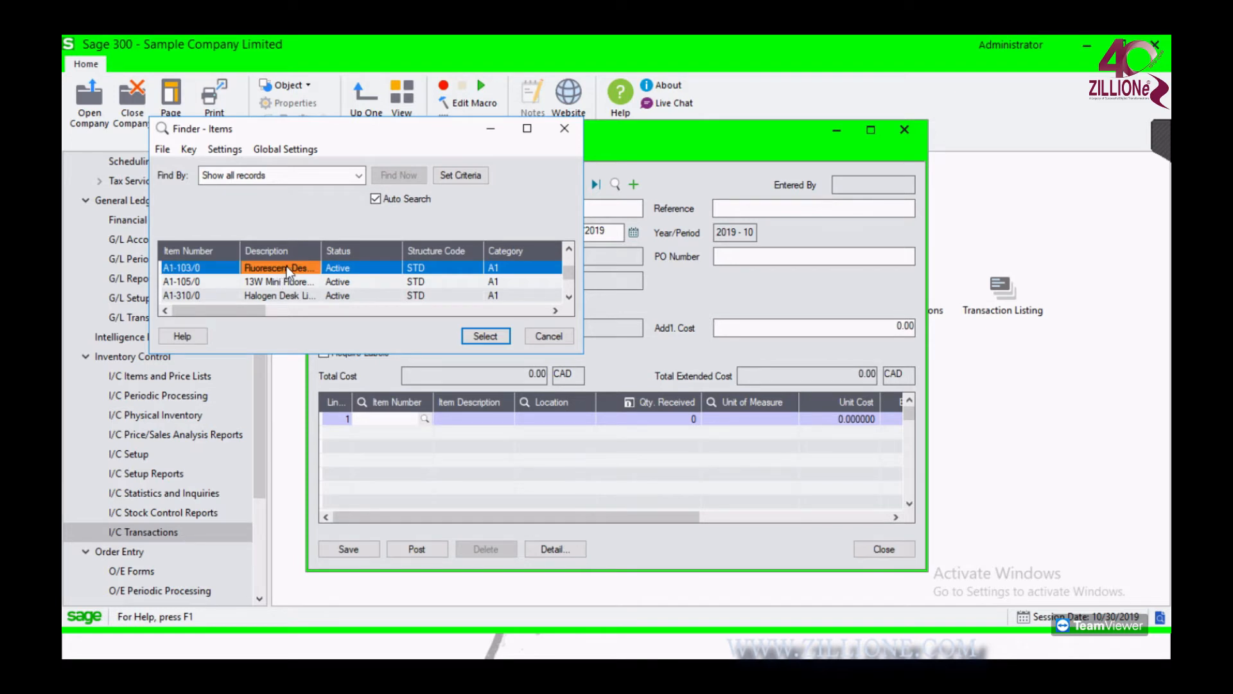
{"action": "double_click", "coordinate": [287, 271]}
Set the A1-103/0 receipt line to location 1, the central warehouse, with a quantity received of 10
{"action": "left_click", "coordinate": [645, 419]}
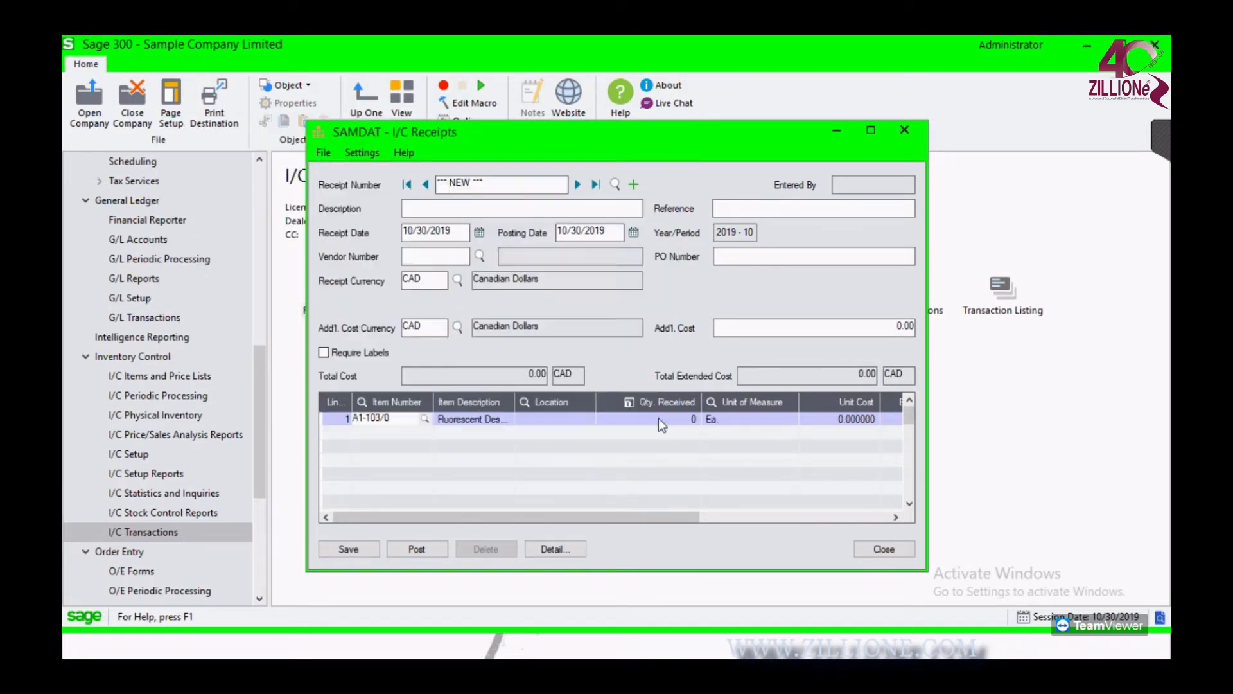
{"action": "left_click", "coordinate": [580, 421]}
{"action": "left_click", "coordinate": [587, 418]}
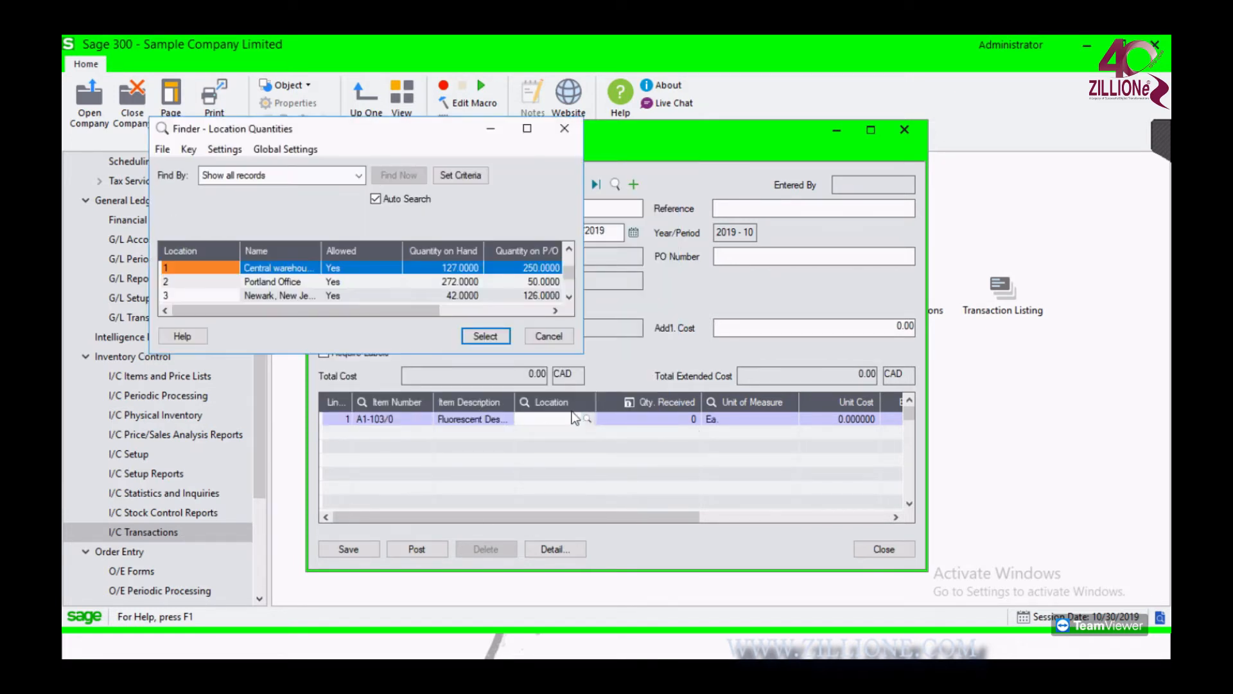
{"action": "double_click", "coordinate": [383, 265]}
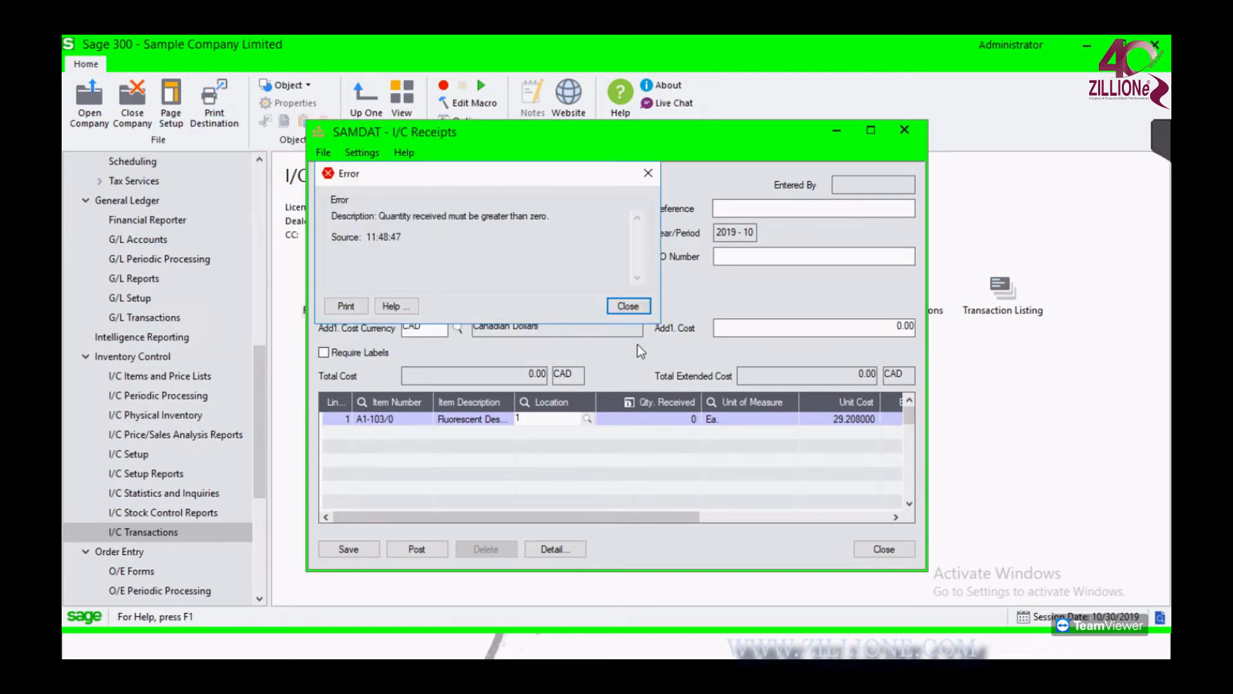
{"action": "left_click", "coordinate": [628, 306]}
{"action": "left_click", "coordinate": [683, 423]}
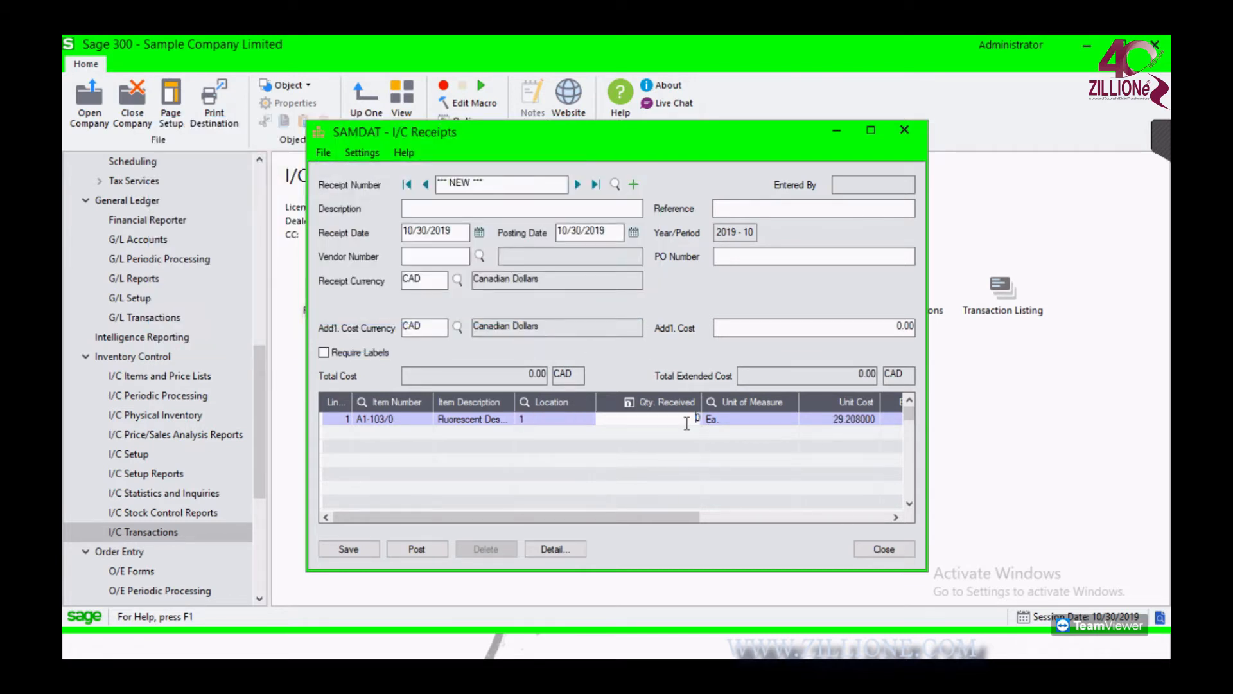
{"action": "type", "text": "10"}
{"action": "key", "text": "Return"}
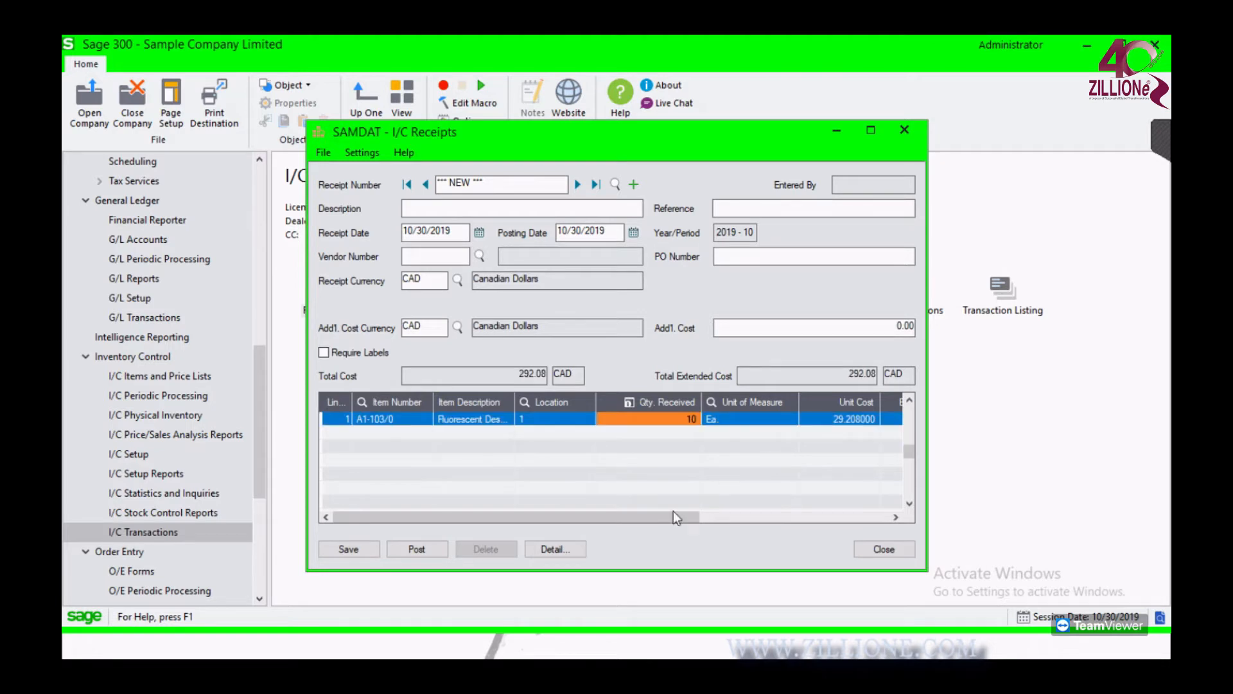
Save the new receipt after reviewing its remaining line columns, and load the last receipt on file
{"action": "left_click_drag", "start_coordinate": [670, 531], "coordinate": [757, 532]}
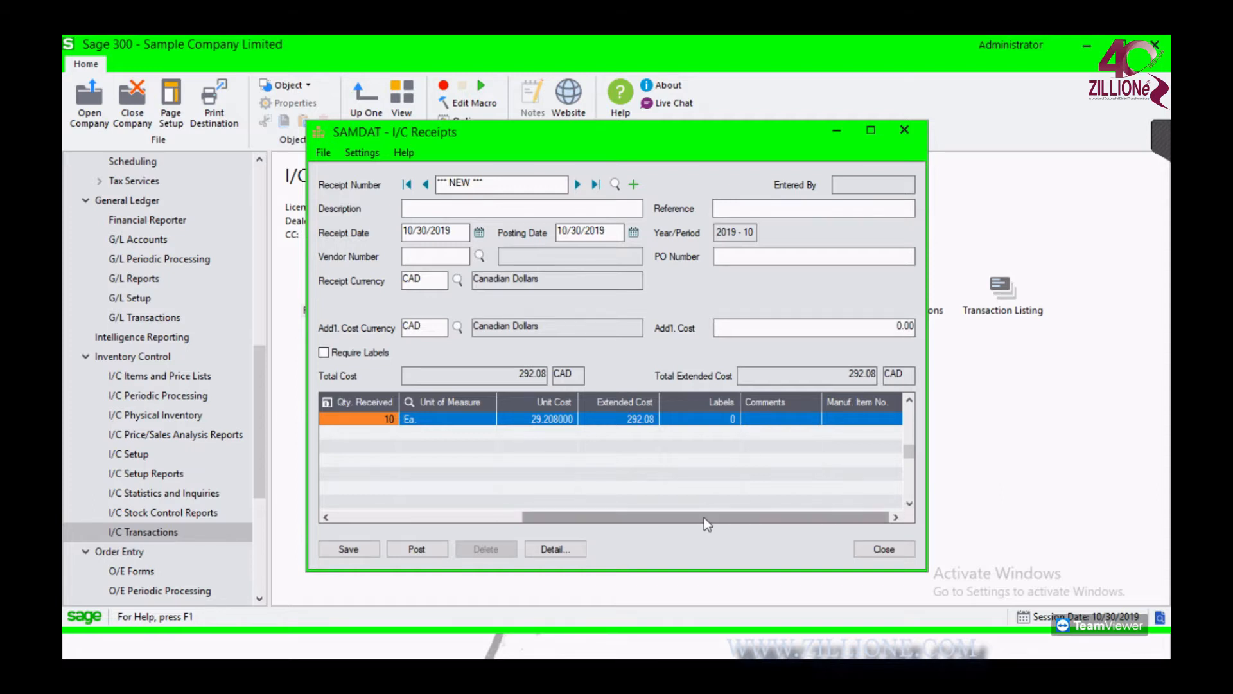
{"action": "left_click_drag", "start_coordinate": [704, 518], "coordinate": [515, 518]}
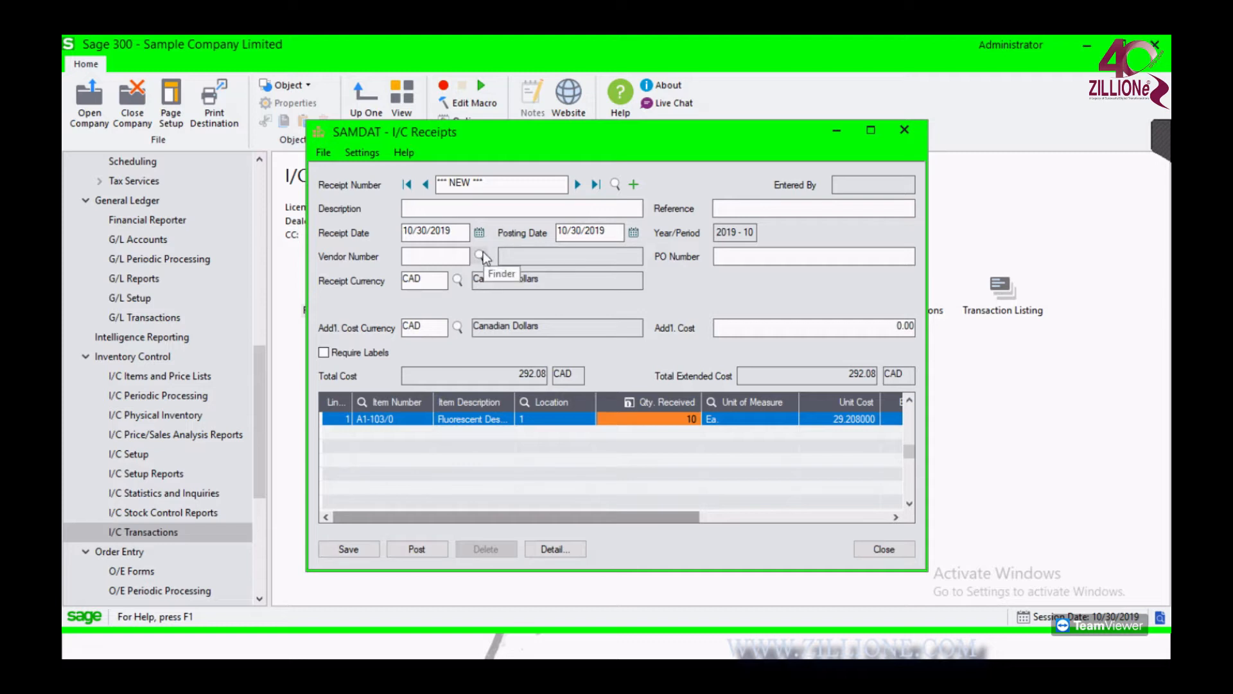
{"action": "left_click", "coordinate": [360, 551]}
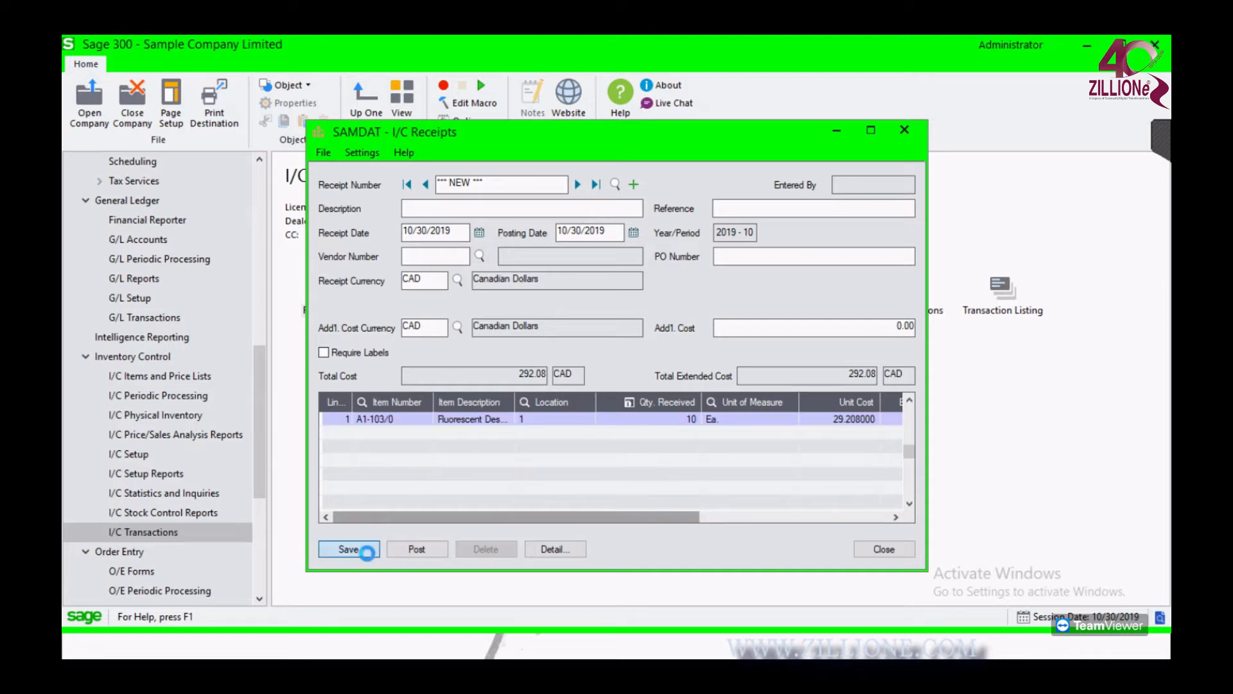
{"action": "left_click", "coordinate": [628, 306]}
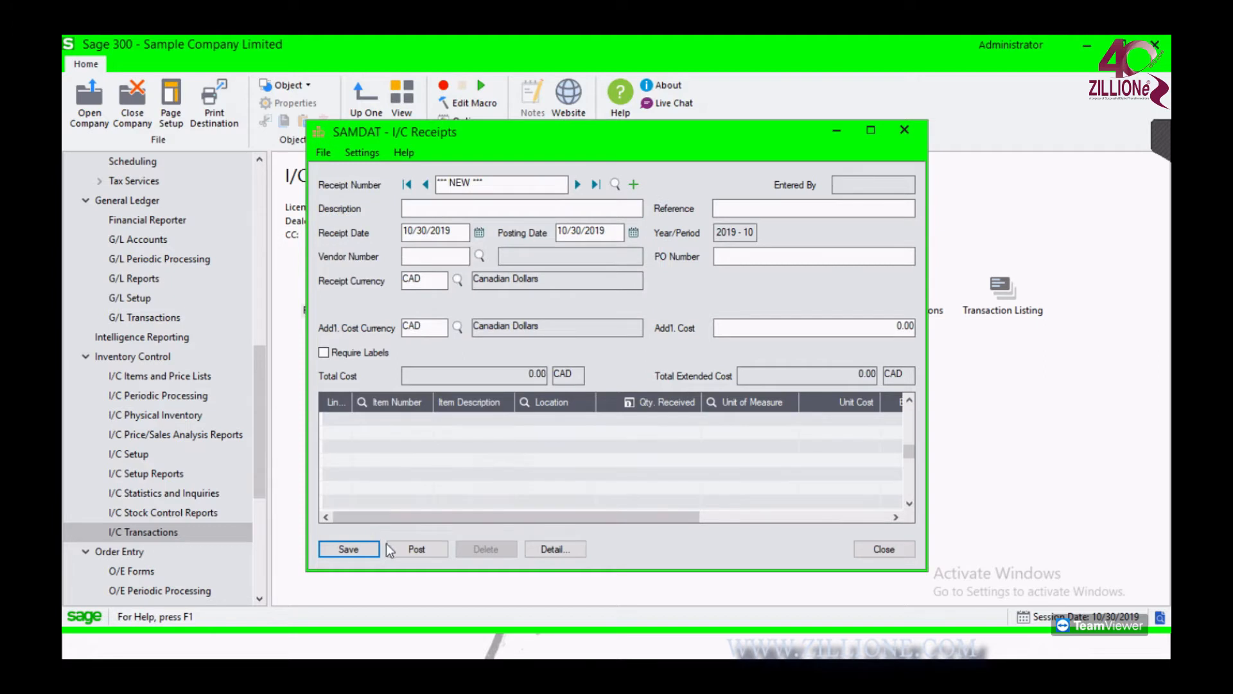
{"action": "left_click", "coordinate": [596, 186]}
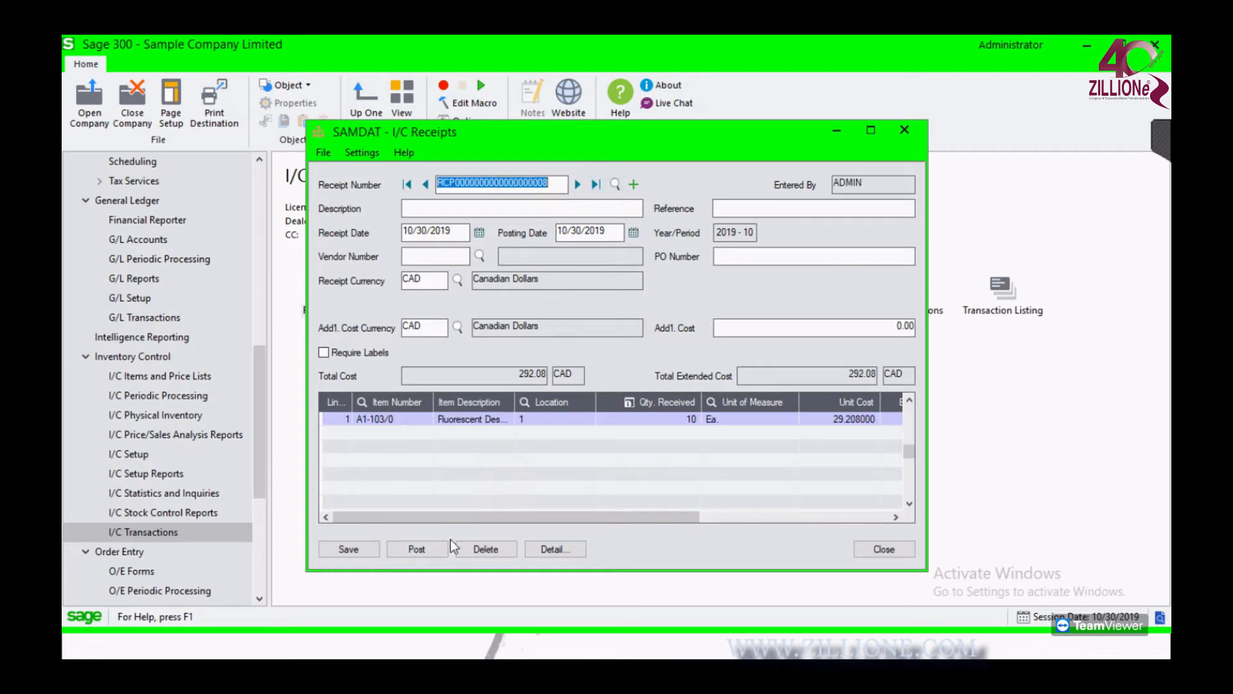
Post the inventory receipt for item A1-103/0
{"action": "left_click", "coordinate": [429, 551]}
{"action": "left_click", "coordinate": [619, 423]}
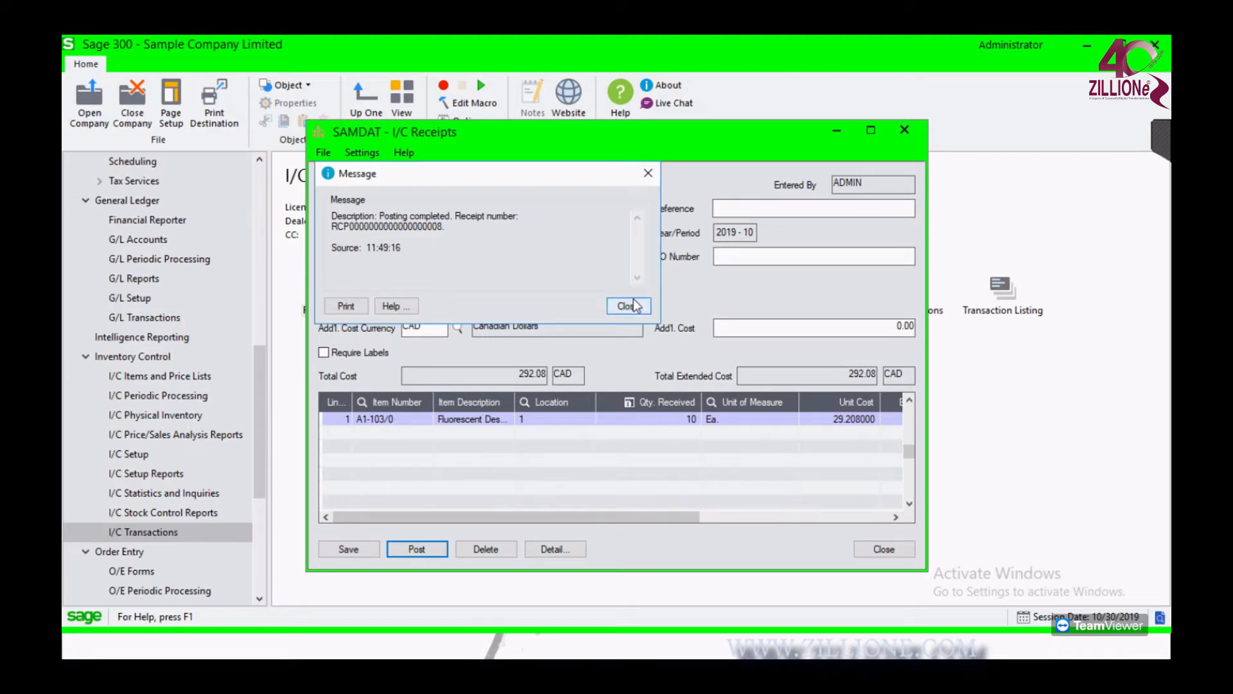
{"action": "left_click", "coordinate": [629, 306]}
Load the last receipt on file and examine its currency, exchange rate, reference, PO number and line columns
{"action": "left_click", "coordinate": [596, 184]}
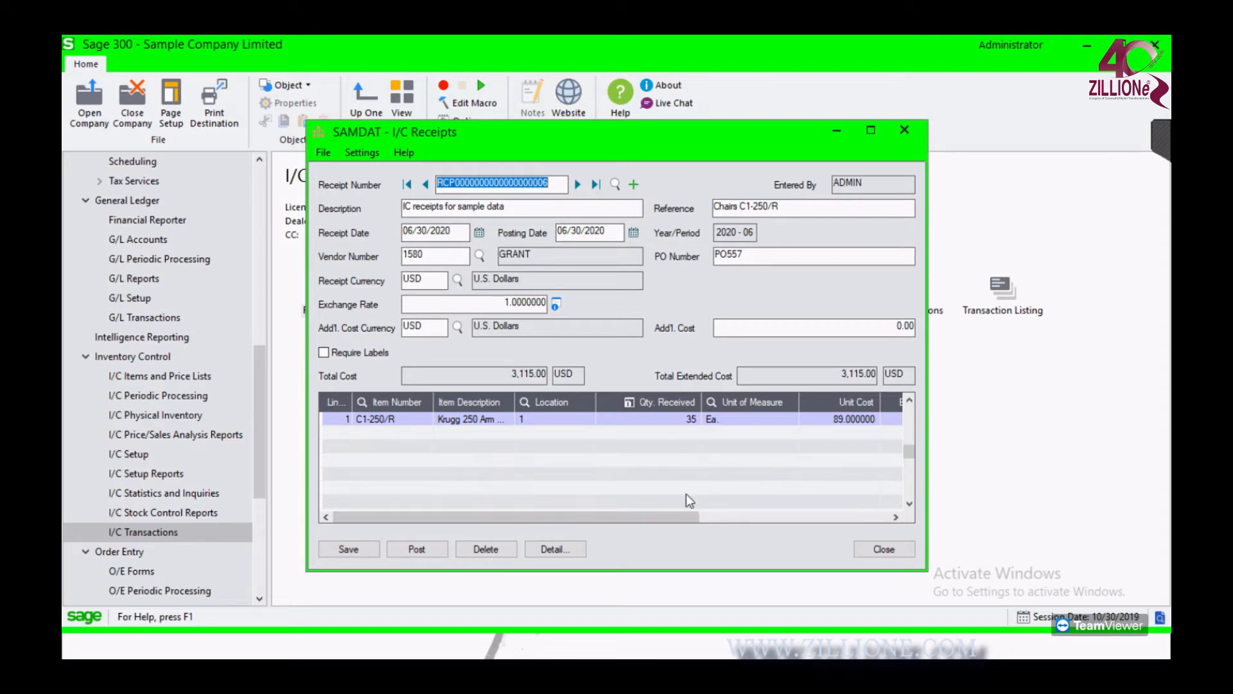
{"action": "left_click_drag", "start_coordinate": [668, 511], "coordinate": [468, 514]}
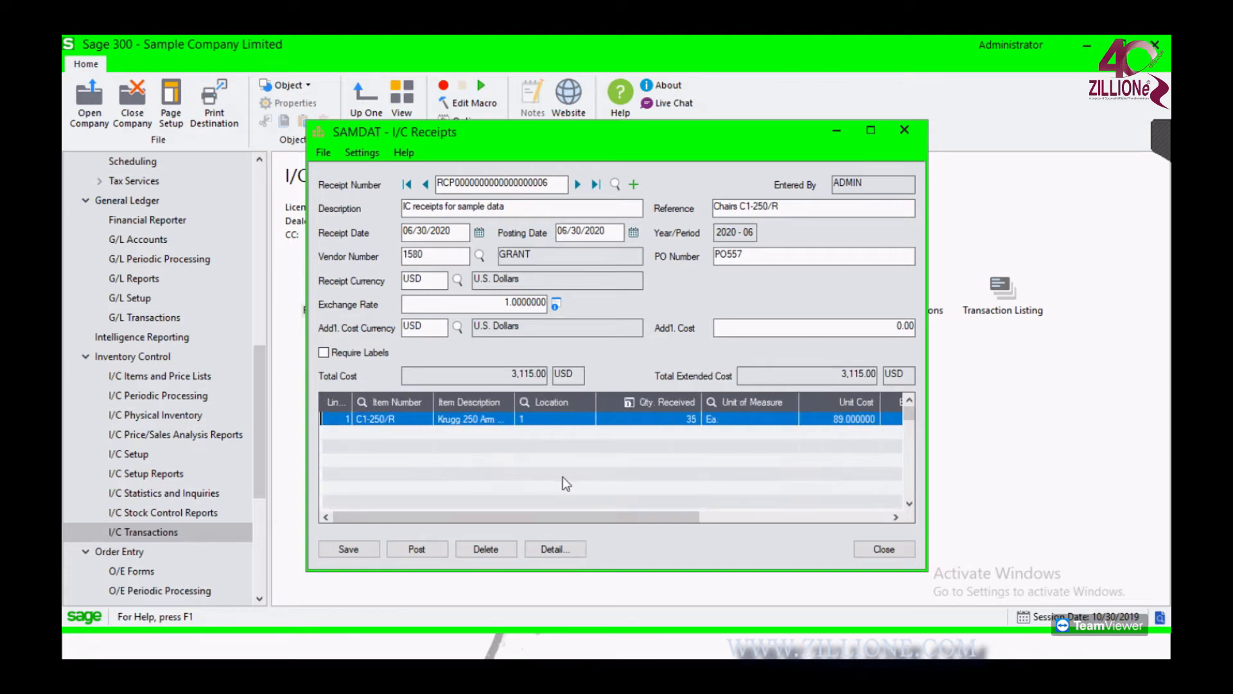
{"action": "left_click_drag", "start_coordinate": [549, 519], "coordinate": [738, 512]}
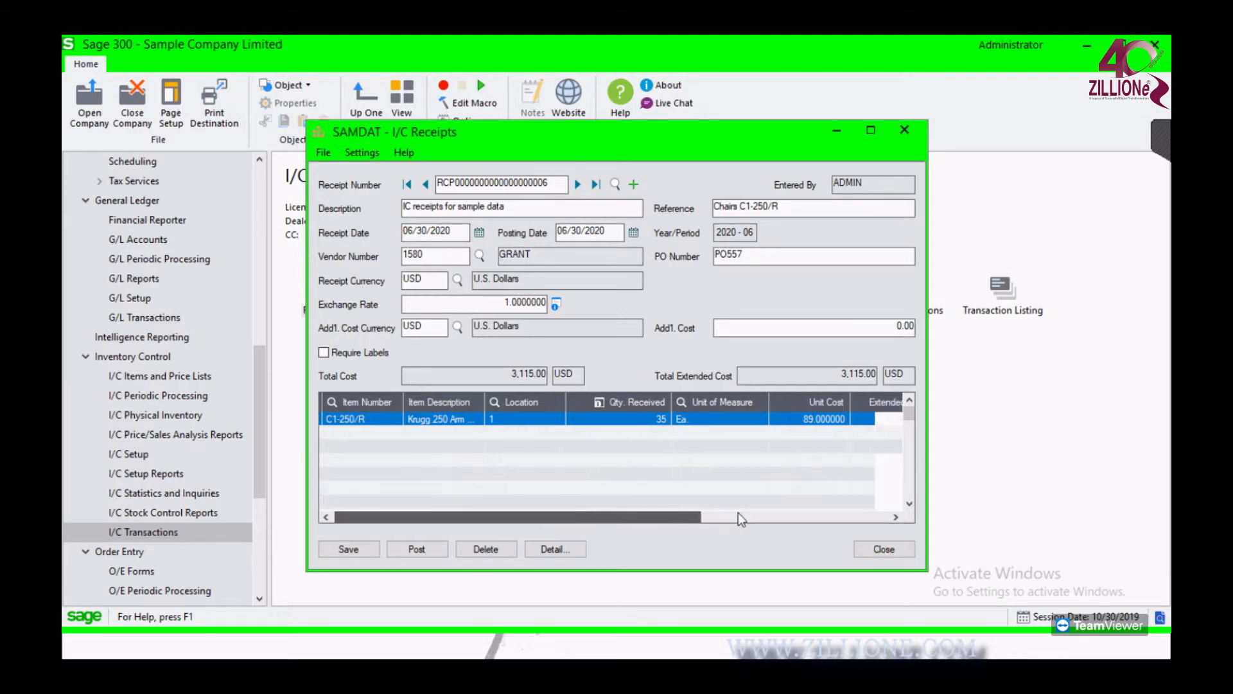
{"action": "left_click", "coordinate": [432, 282]}
{"action": "left_click", "coordinate": [476, 301]}
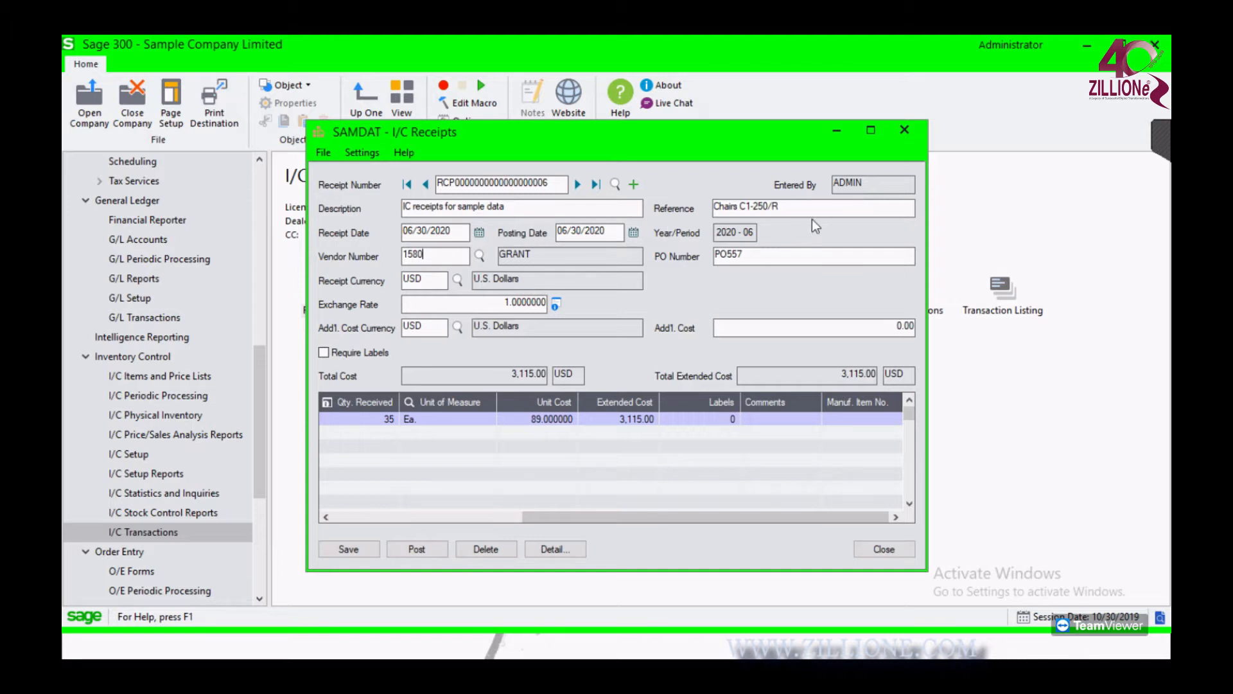
{"action": "left_click", "coordinate": [833, 210]}
{"action": "left_click", "coordinate": [795, 252]}
{"action": "left_click_drag", "start_coordinate": [576, 513], "coordinate": [351, 514]}
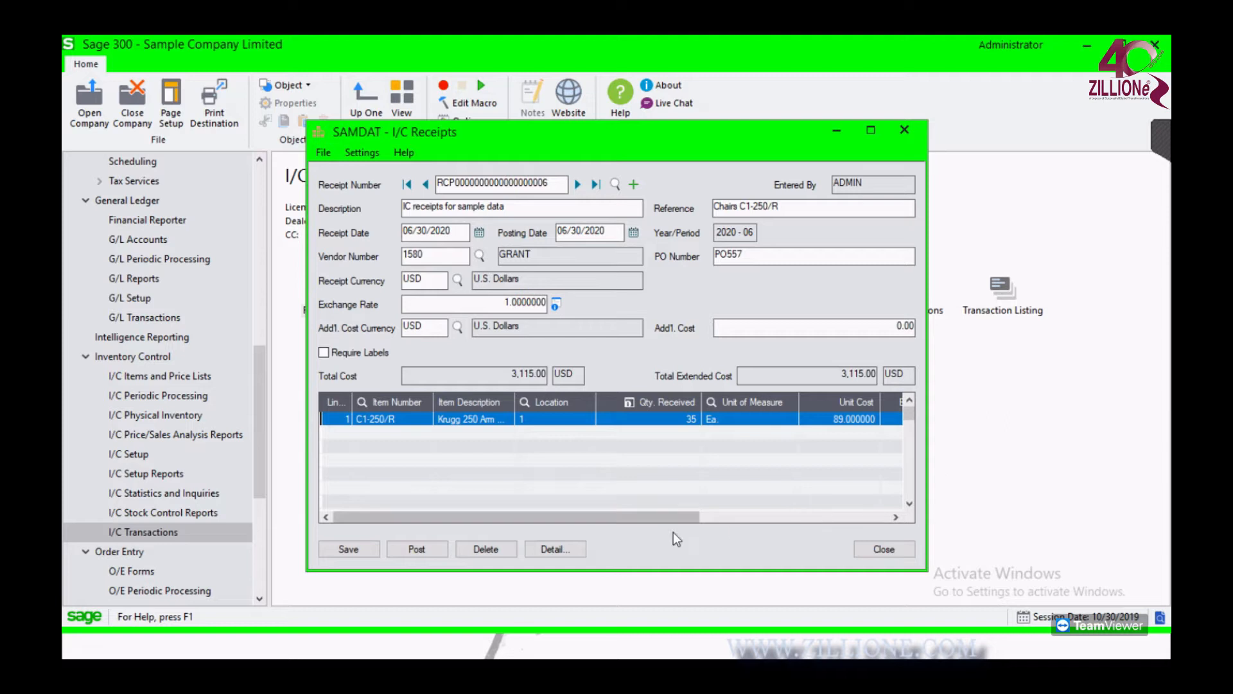
View the receipt details of the C1-250/R line, and close the receipts window when done
{"action": "left_click", "coordinate": [563, 544]}
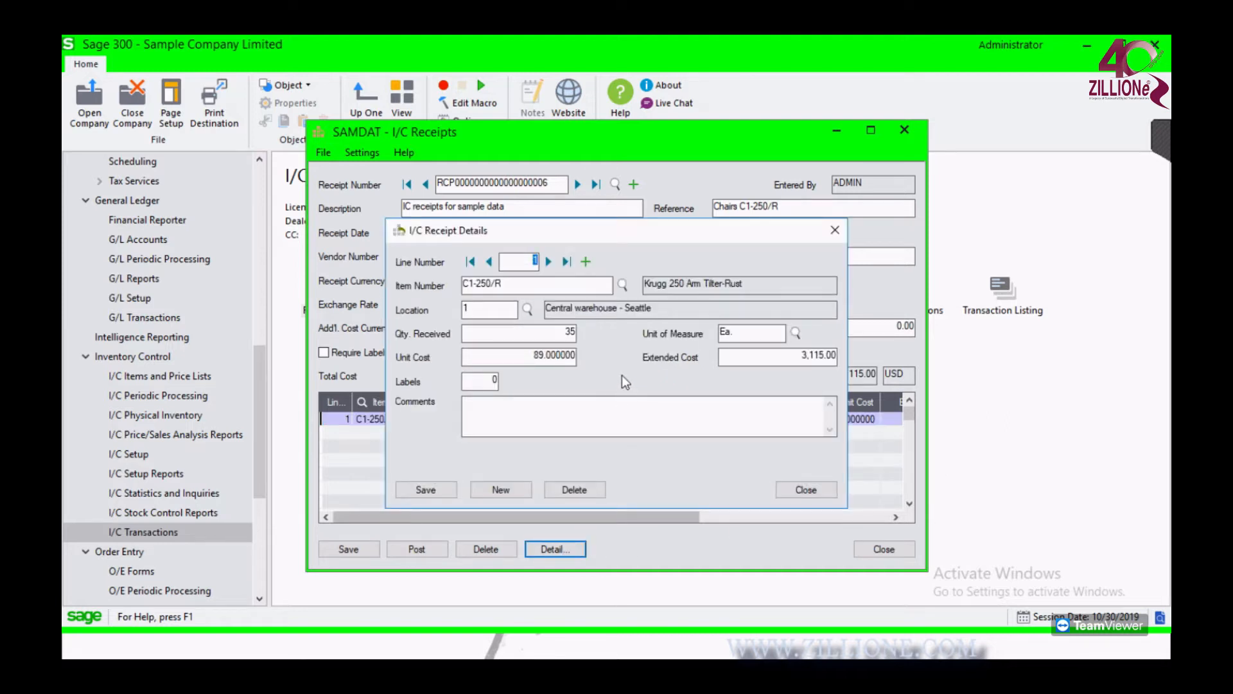
{"action": "left_click", "coordinate": [834, 230]}
{"action": "left_click_drag", "start_coordinate": [507, 517], "coordinate": [509, 517]}
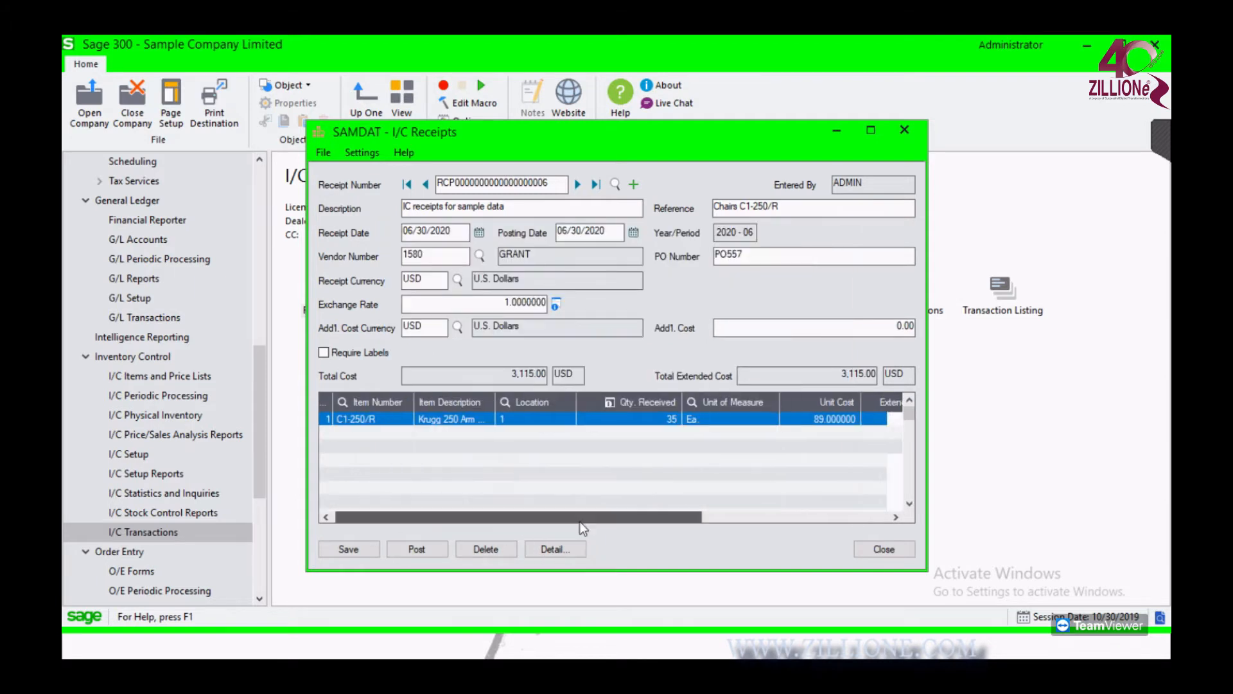
{"action": "left_click", "coordinate": [553, 545]}
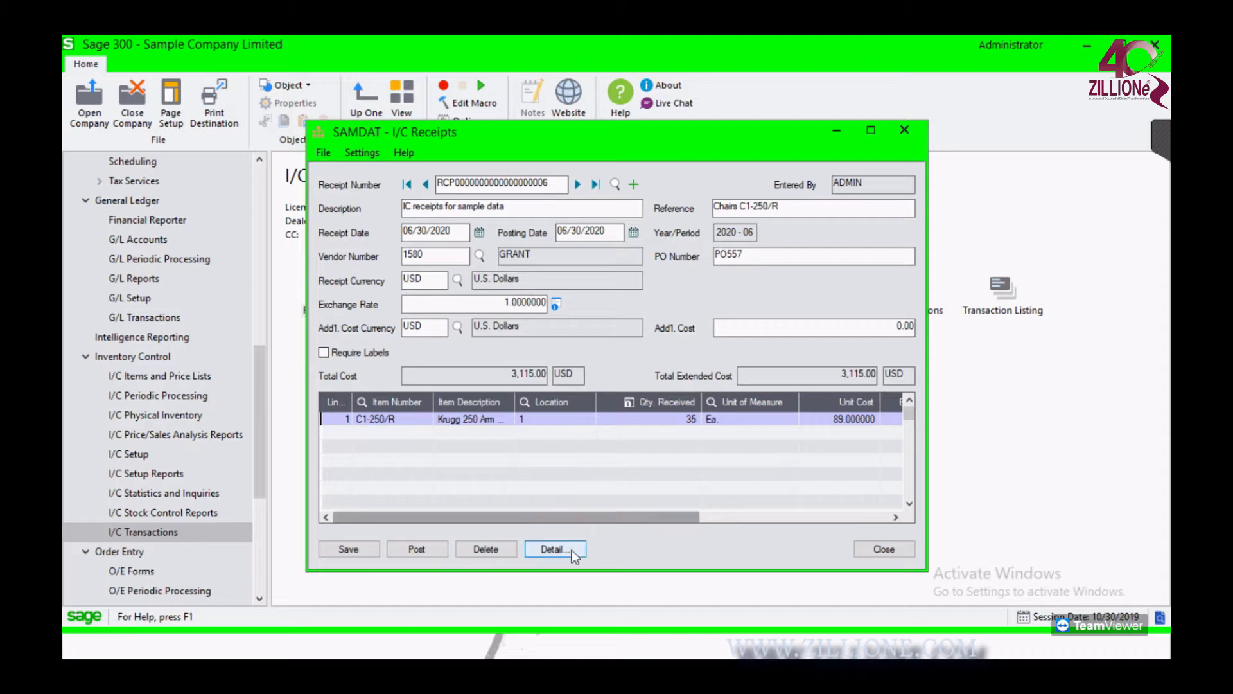
{"action": "left_click", "coordinate": [567, 551]}
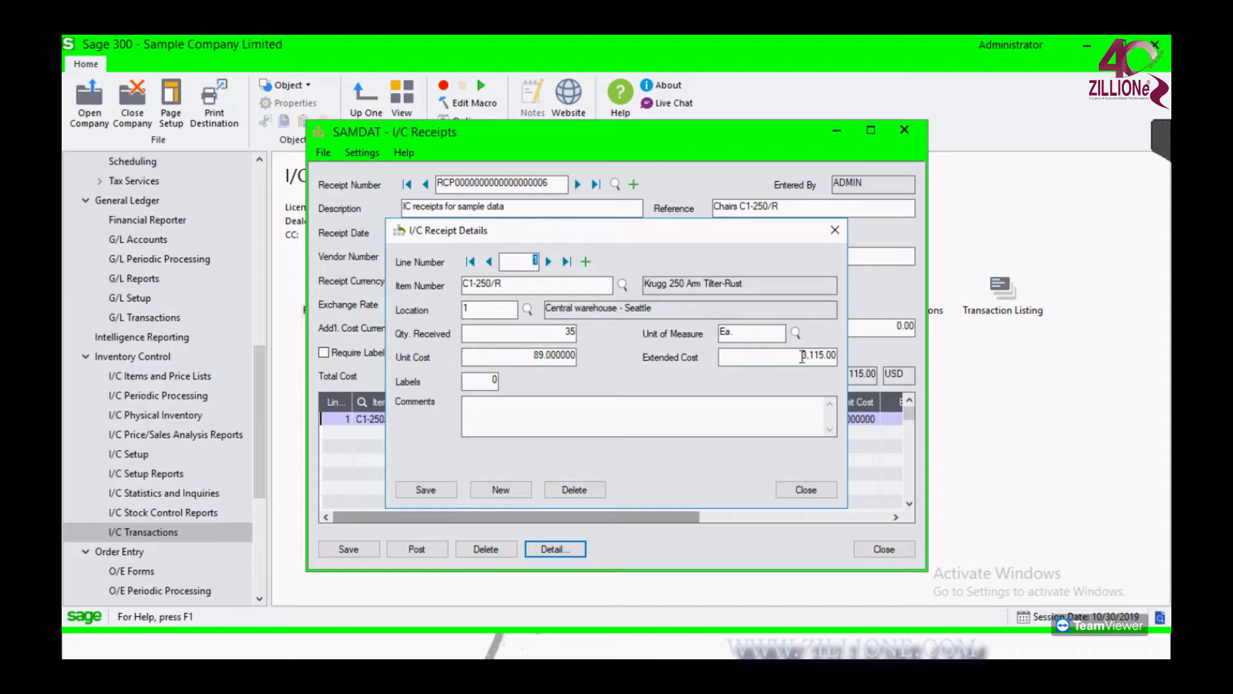
{"action": "left_click", "coordinate": [837, 228]}
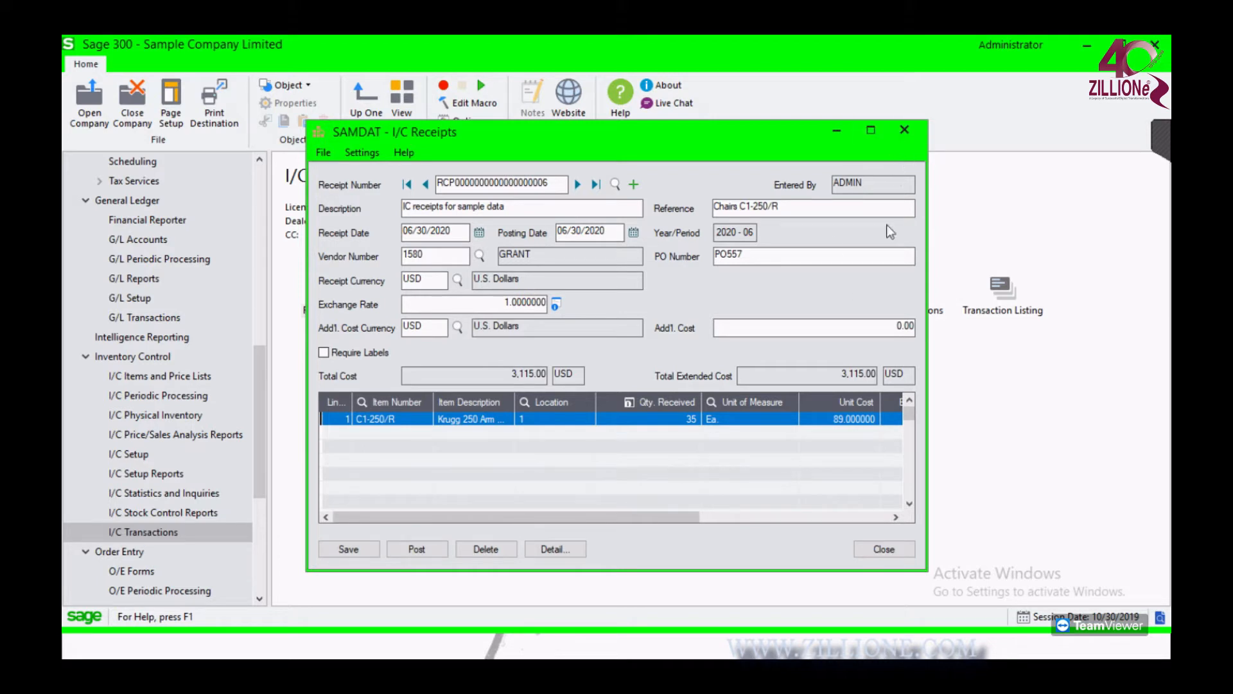
{"action": "left_click", "coordinate": [884, 548]}
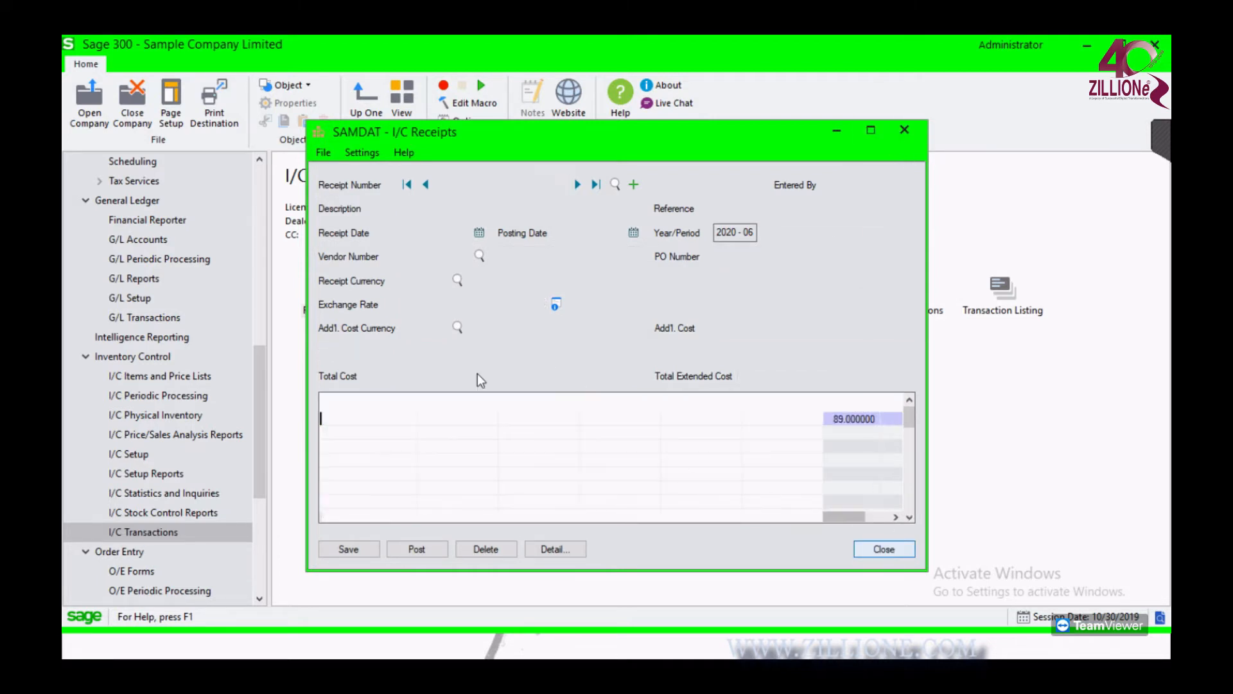
Open a new inventory shipment and choose item A1-103/0, the fluorescent desk lamp, for its first detail line
{"action": "double_click", "coordinate": [418, 294]}
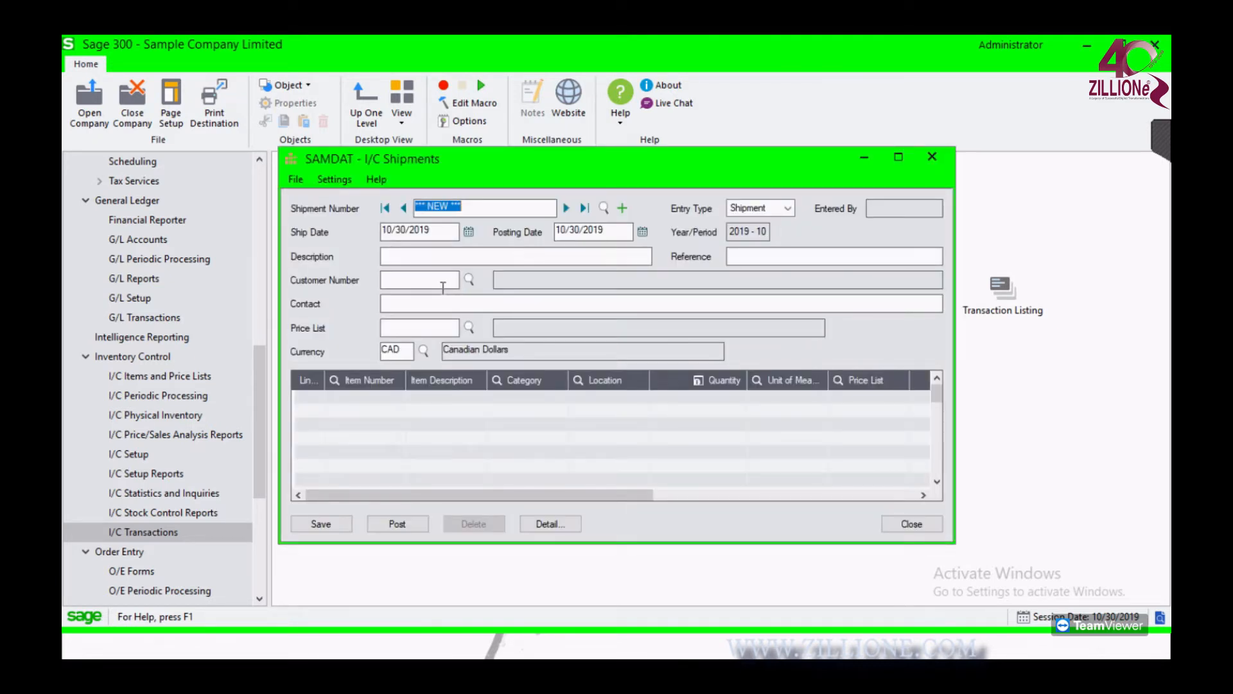
{"action": "left_click", "coordinate": [427, 283]}
{"action": "left_click", "coordinate": [376, 395]}
{"action": "left_click", "coordinate": [396, 397]}
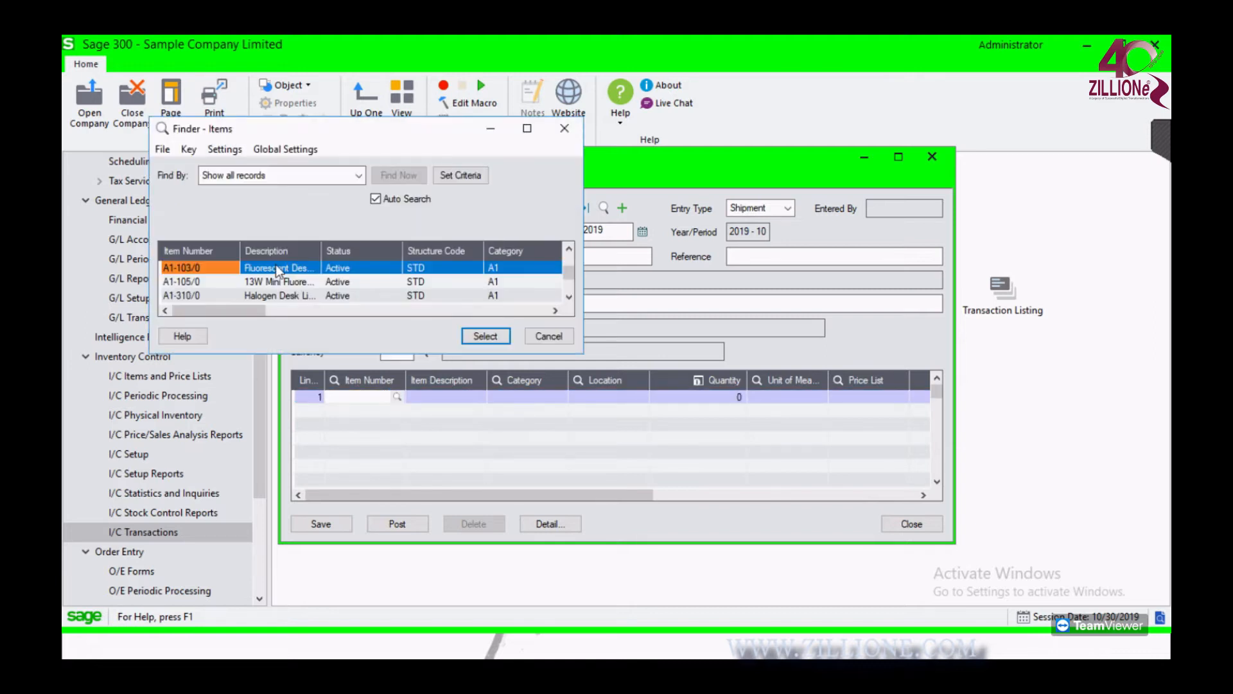
{"action": "double_click", "coordinate": [276, 263]}
Set the A1-103/0 shipment line to location 1, the central warehouse, with a quantity of 10
{"action": "left_click", "coordinate": [611, 397]}
{"action": "left_click", "coordinate": [642, 400]}
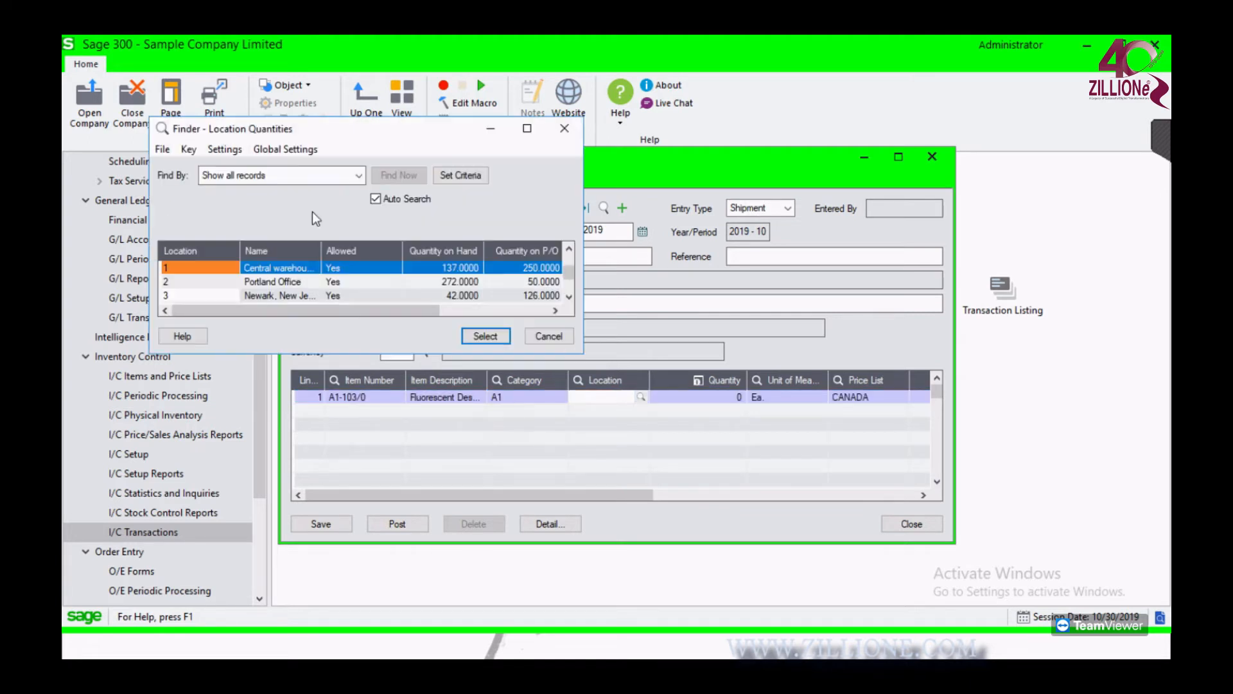
{"action": "double_click", "coordinate": [270, 266]}
{"action": "left_click", "coordinate": [734, 397]}
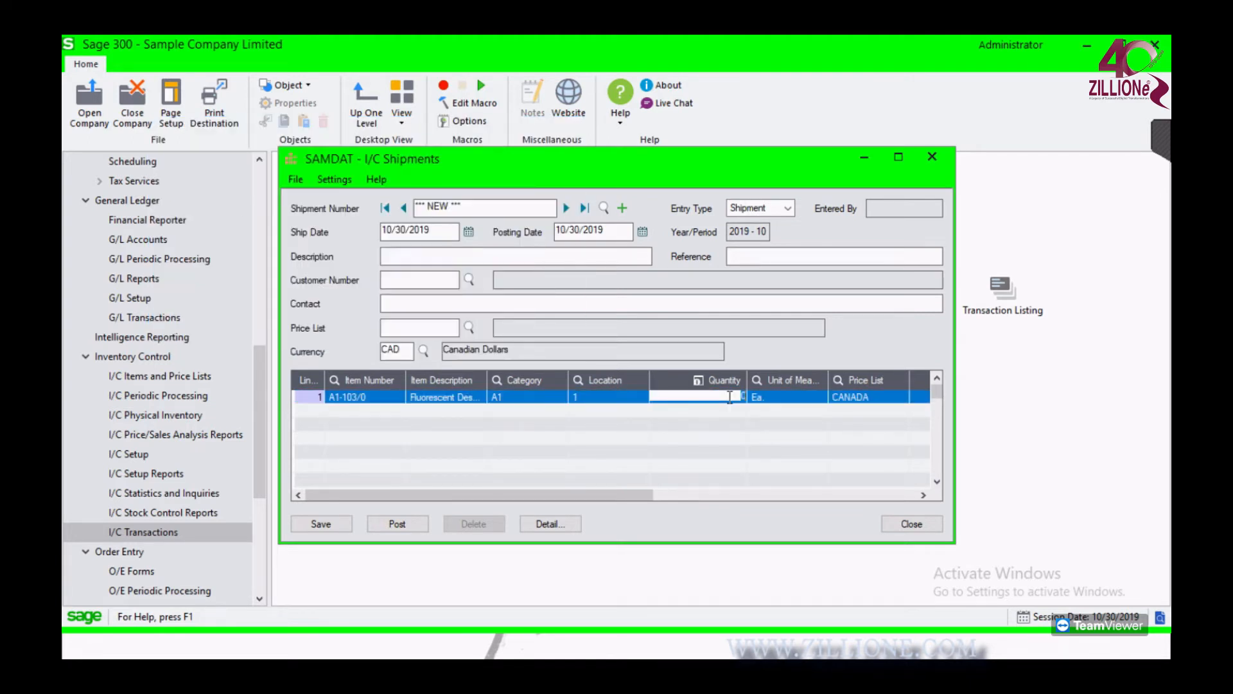
{"action": "left_click", "coordinate": [800, 427]}
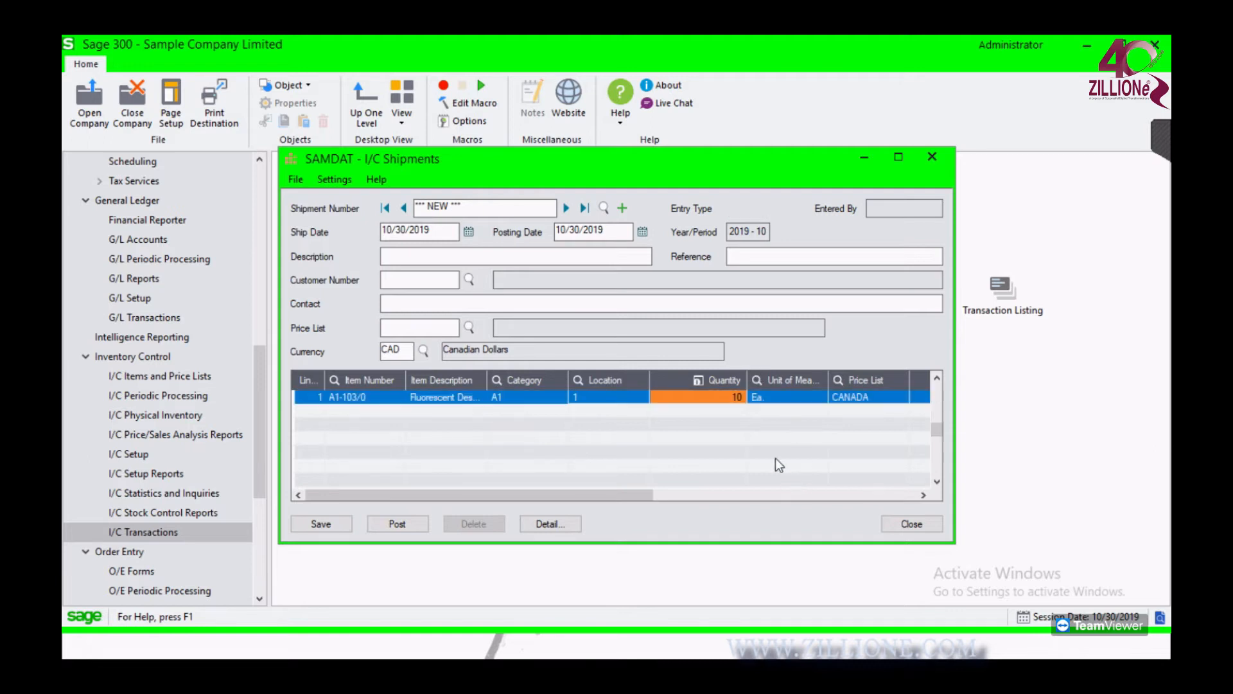
{"action": "left_click_drag", "start_coordinate": [597, 496], "coordinate": [862, 486]}
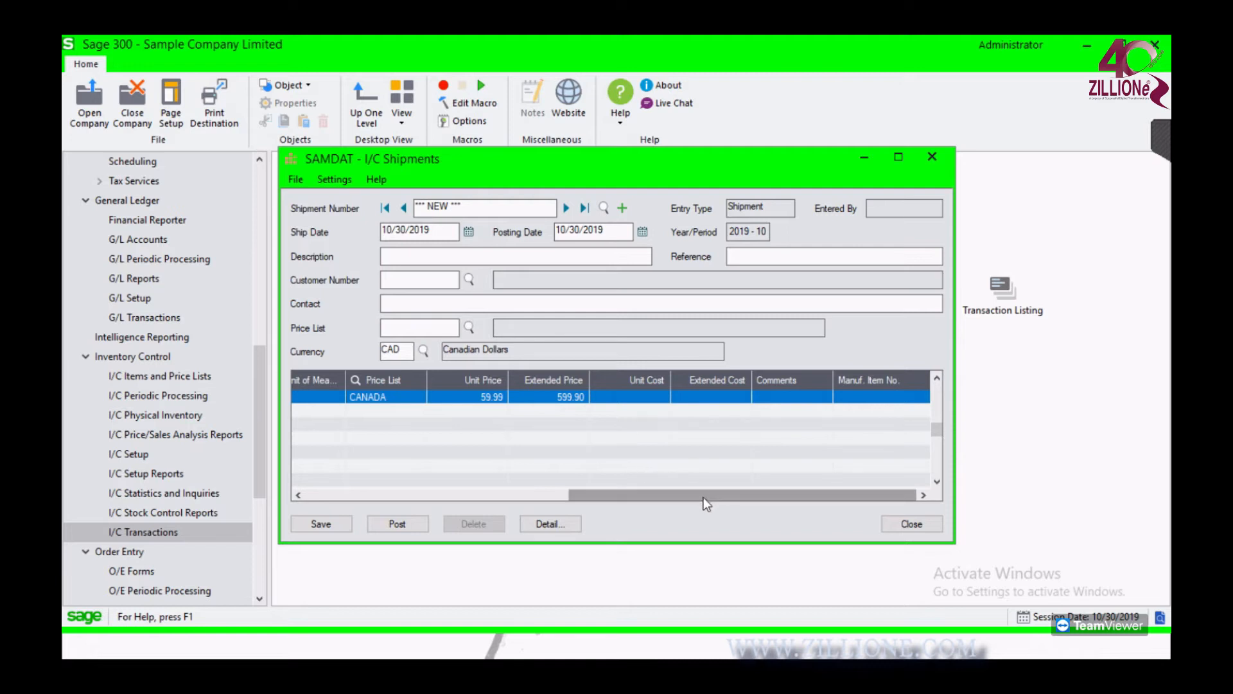
{"action": "left_click_drag", "start_coordinate": [584, 493], "coordinate": [320, 494]}
Try to choose a customer for the shipment, and reselect CAD as its currency
{"action": "left_click", "coordinate": [469, 279]}
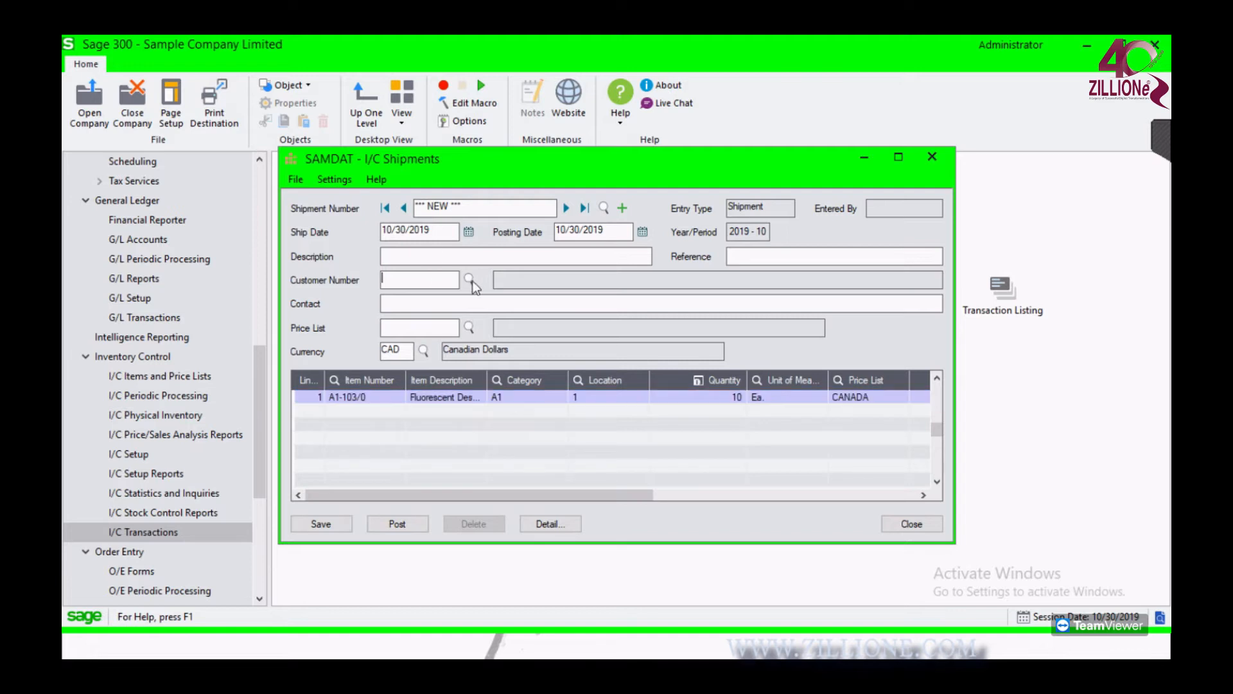
{"action": "double_click", "coordinate": [241, 265]}
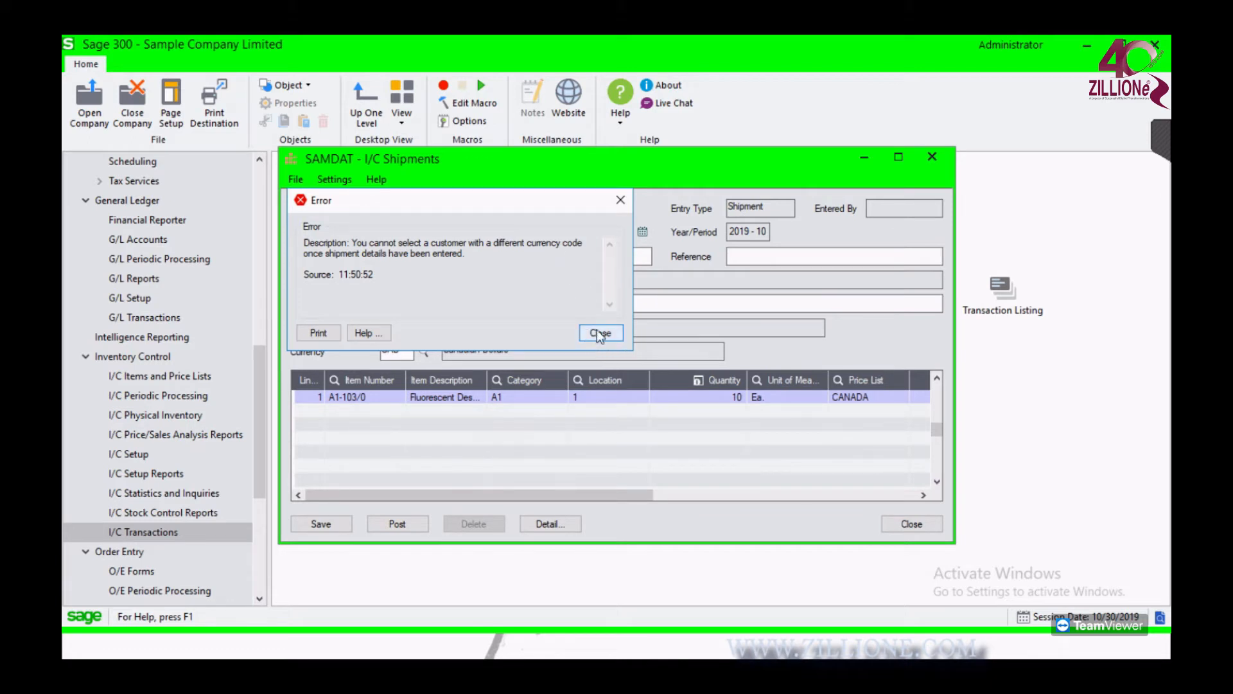
{"action": "left_click", "coordinate": [597, 335]}
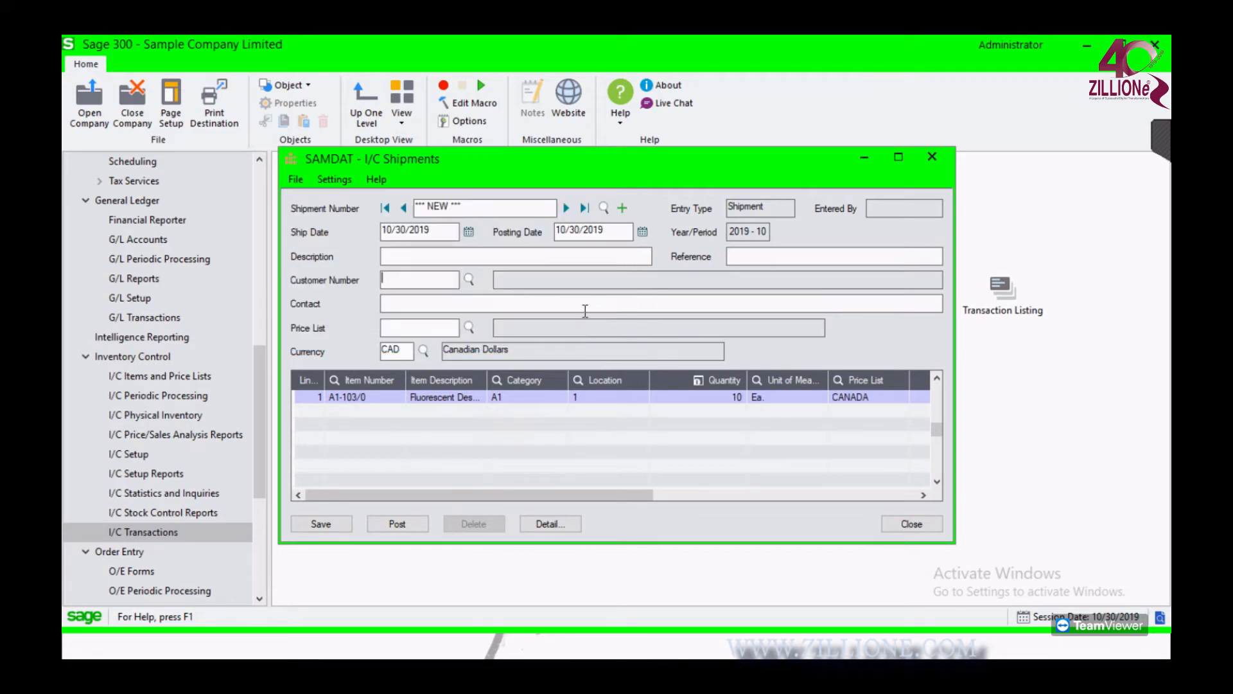
{"action": "left_click", "coordinate": [410, 350]}
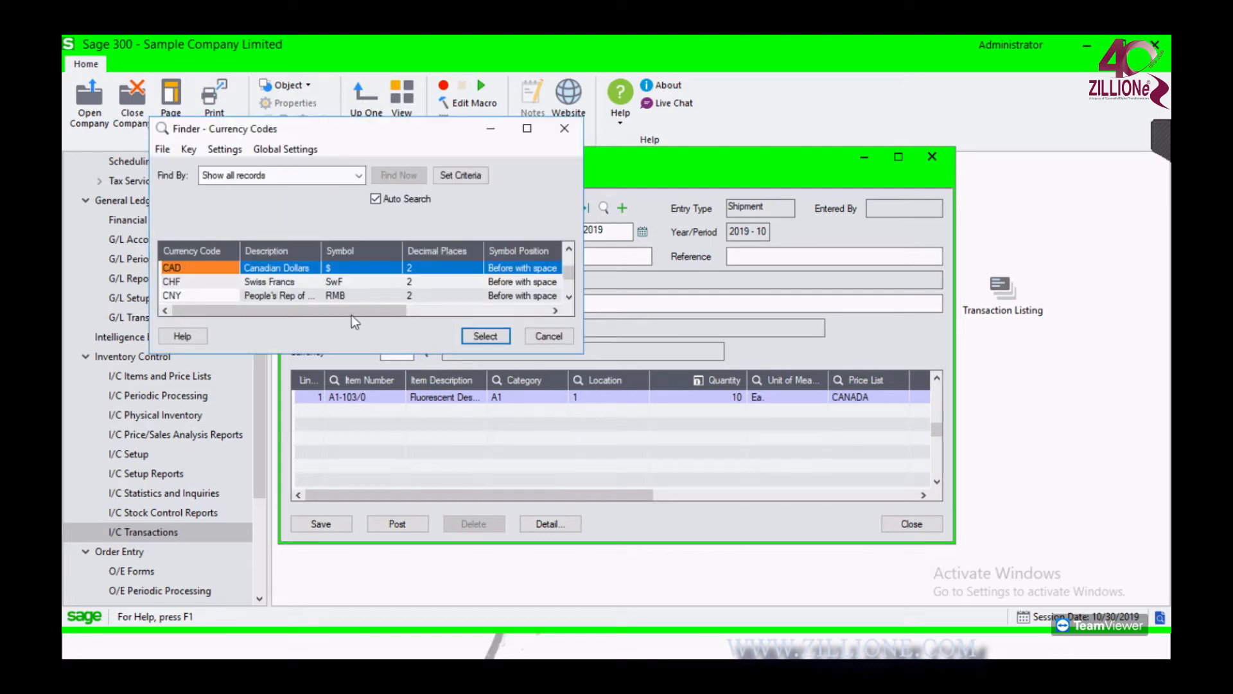
{"action": "double_click", "coordinate": [411, 270]}
{"action": "left_click", "coordinate": [427, 433]}
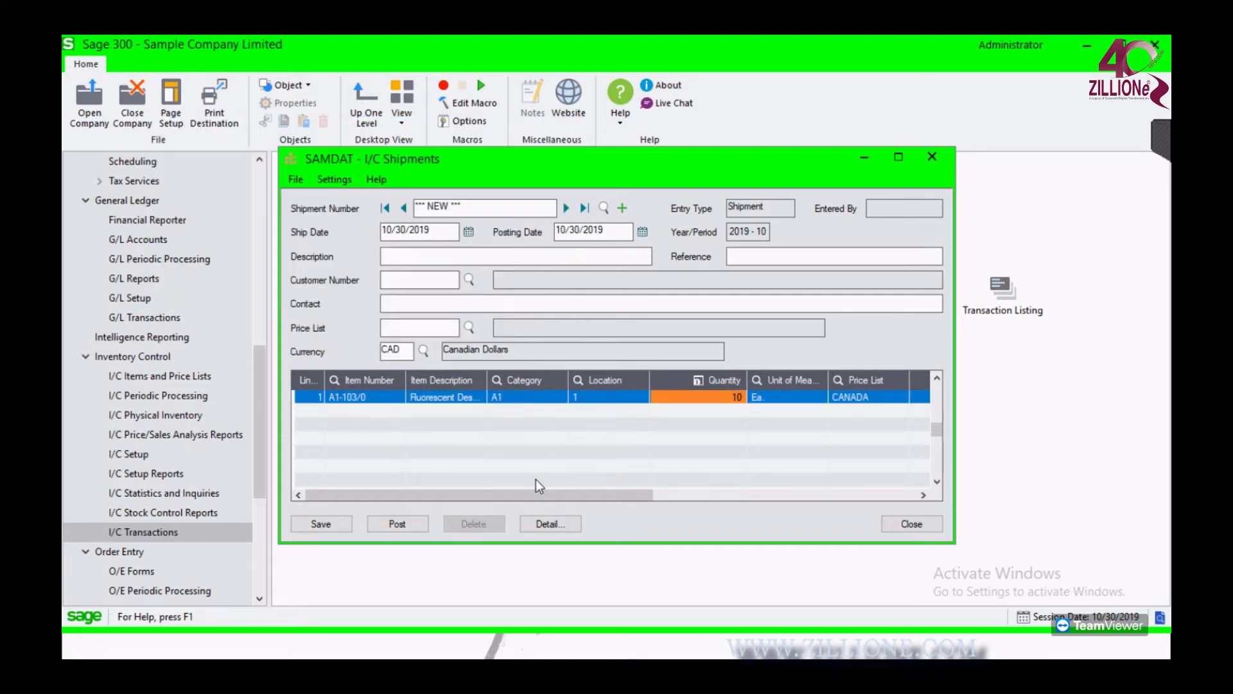
Review the shipment line's price and cost columns, and look over the items and price lists functions before returning to the shipment
{"action": "left_click_drag", "start_coordinate": [542, 493], "coordinate": [834, 498]}
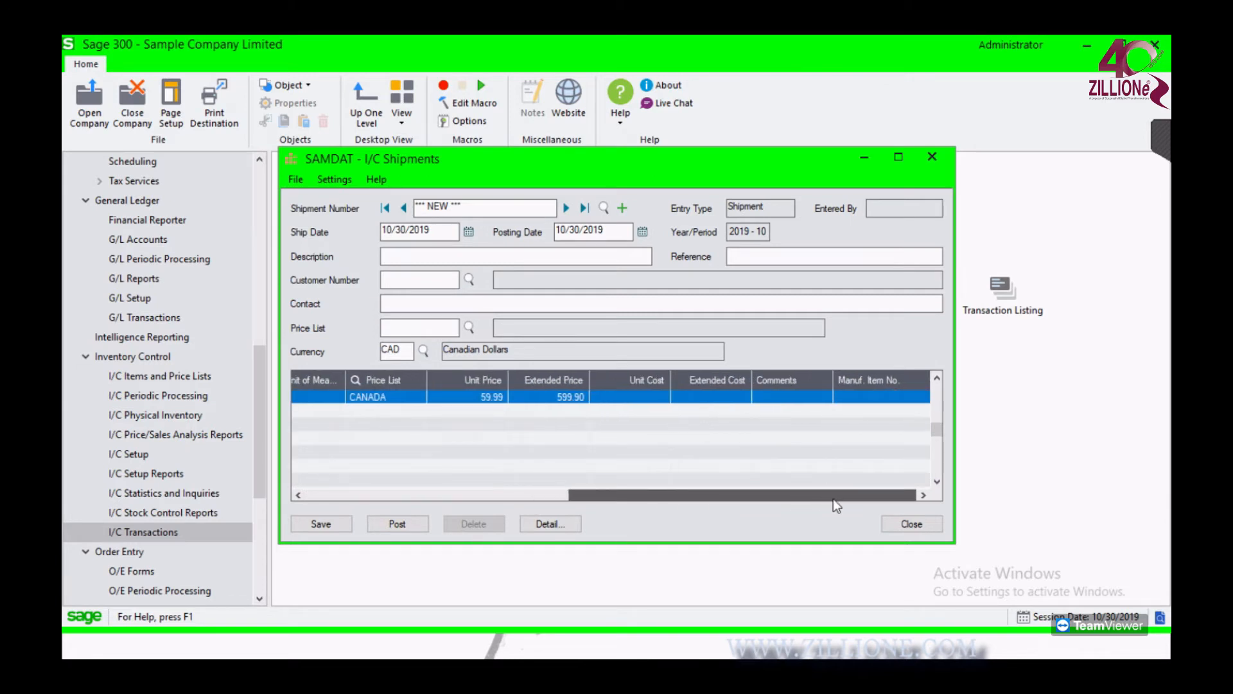
{"action": "left_click", "coordinate": [885, 406]}
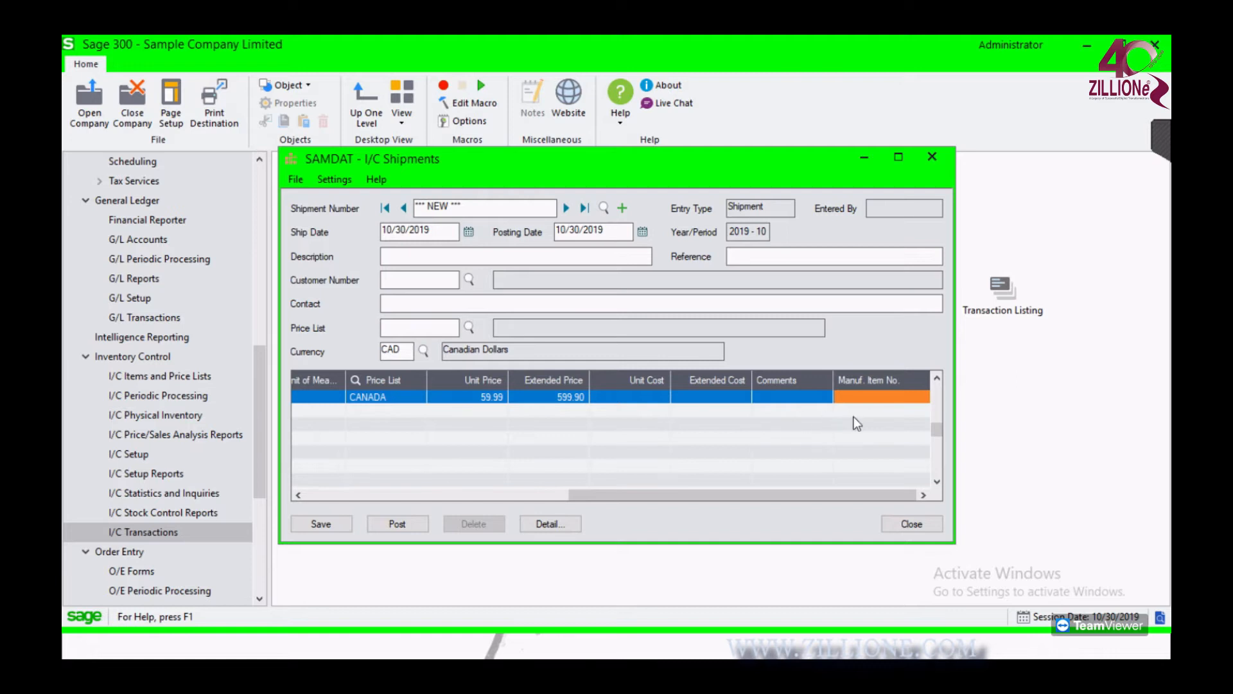
{"action": "left_click", "coordinate": [1061, 357]}
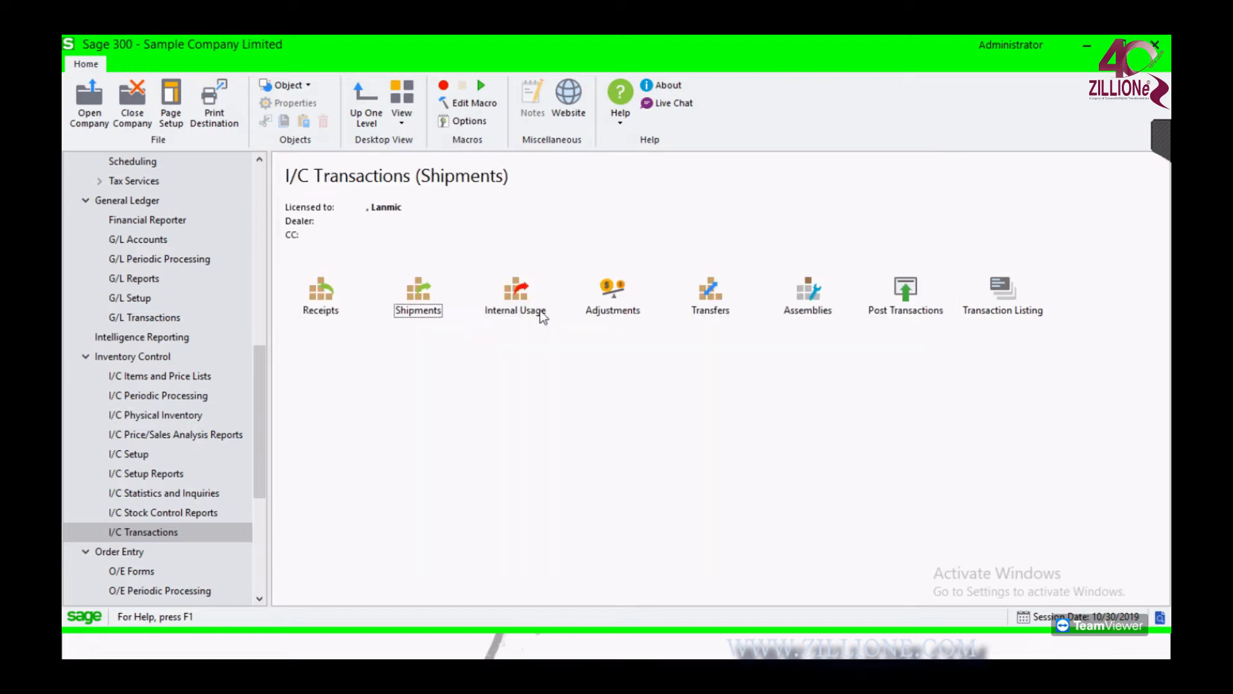
{"action": "left_click", "coordinate": [207, 376]}
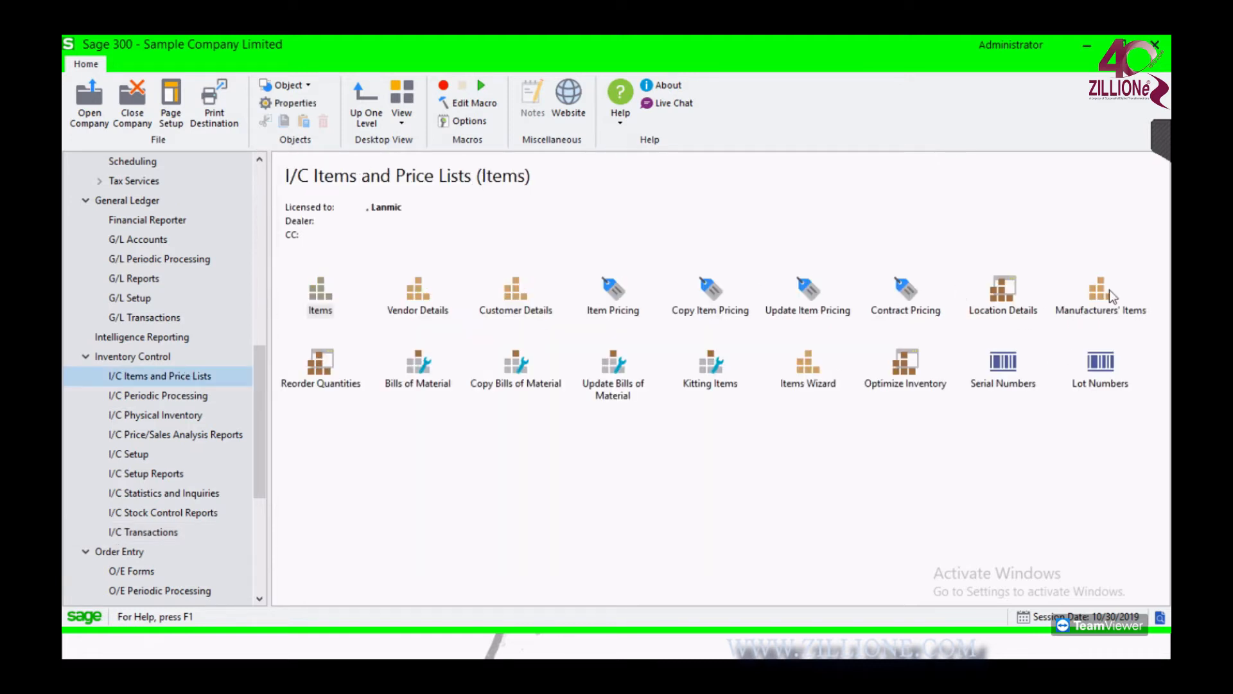
{"action": "left_click", "coordinate": [142, 532]}
{"action": "double_click", "coordinate": [418, 295]}
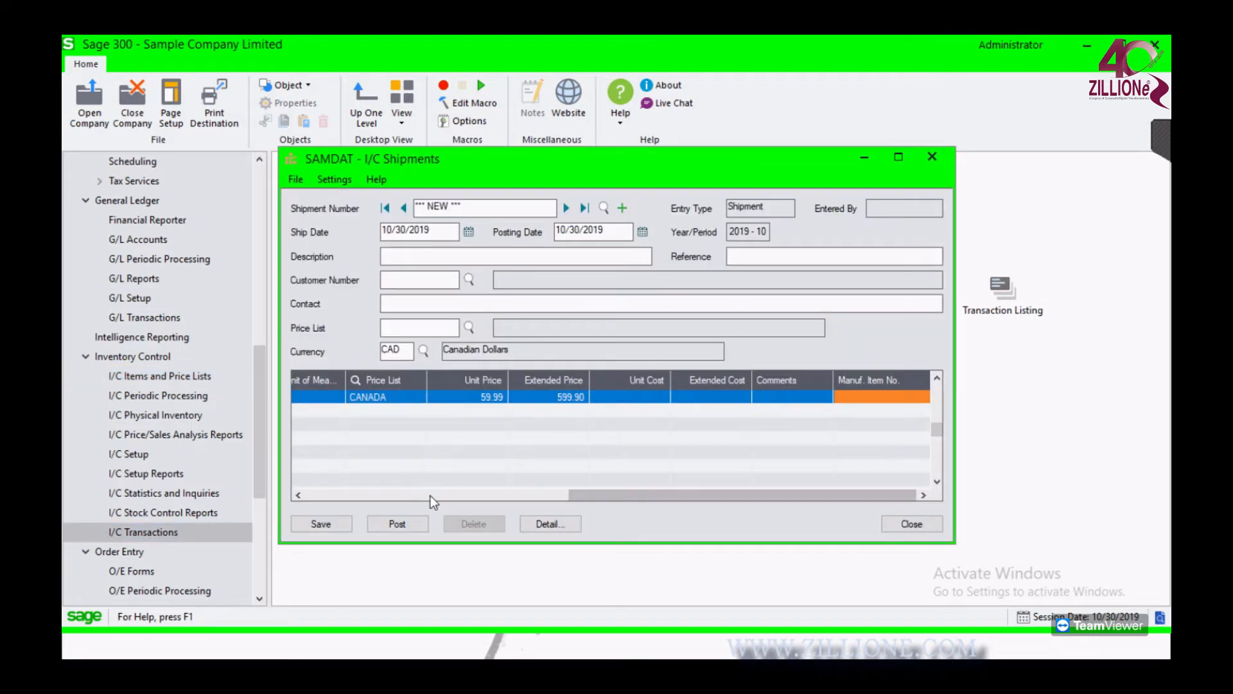
{"action": "left_click_drag", "start_coordinate": [585, 494], "coordinate": [403, 558]}
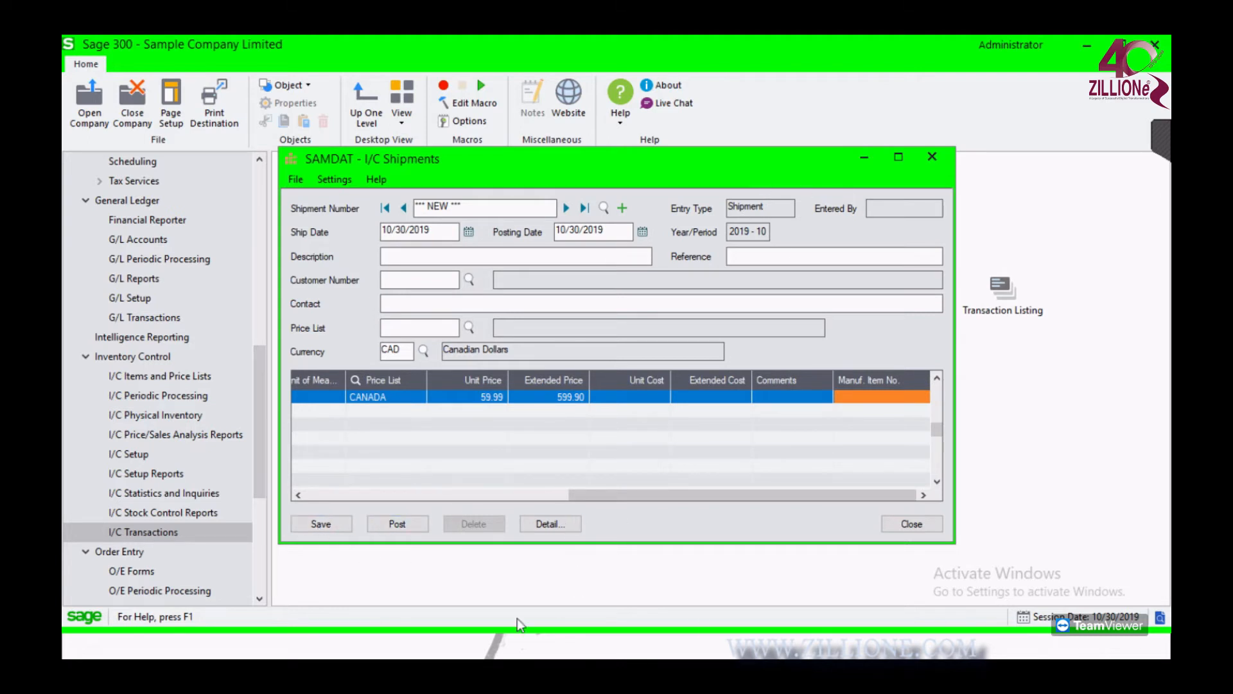
Save the A1-103/0 shipment and post it, choosing not to delete it after posting
{"action": "left_click", "coordinate": [322, 523]}
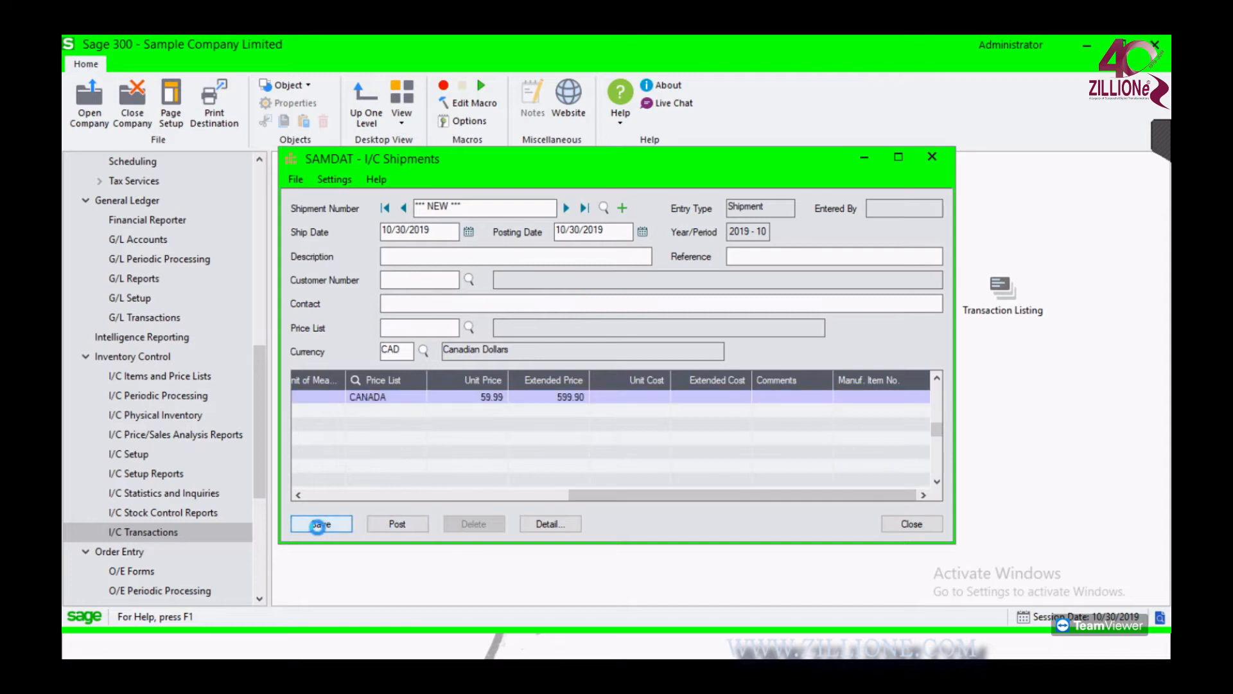
{"action": "left_click", "coordinate": [602, 336]}
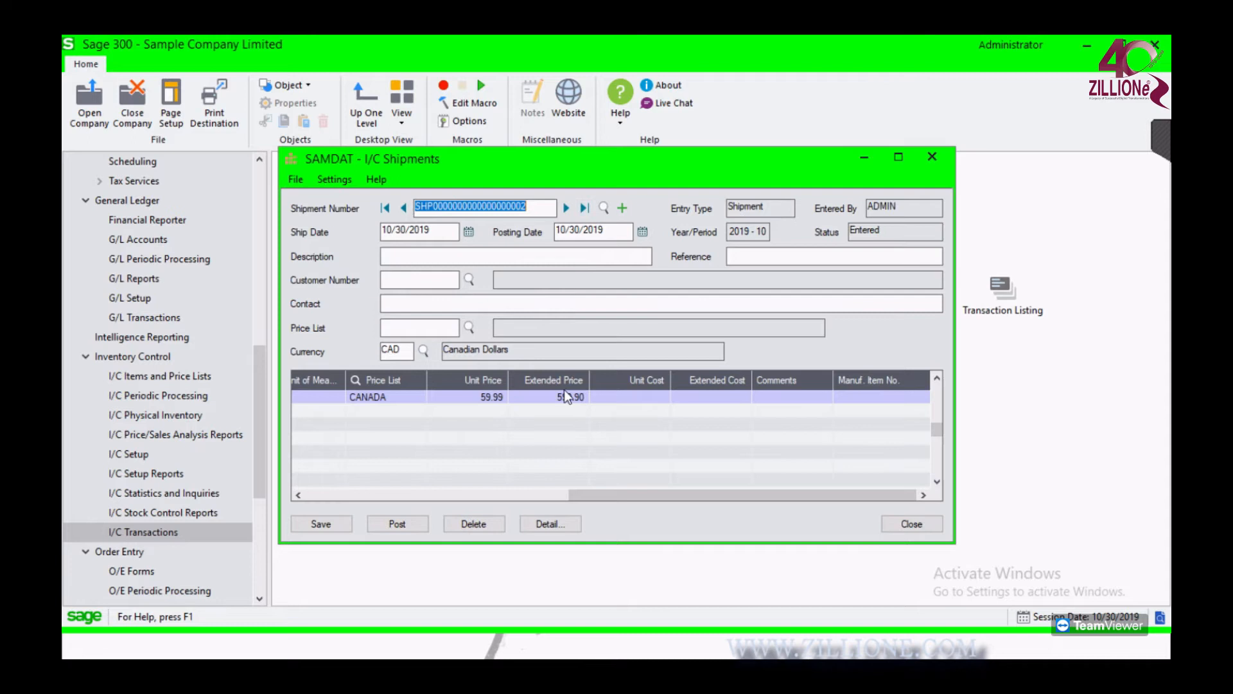
{"action": "left_click", "coordinate": [411, 523]}
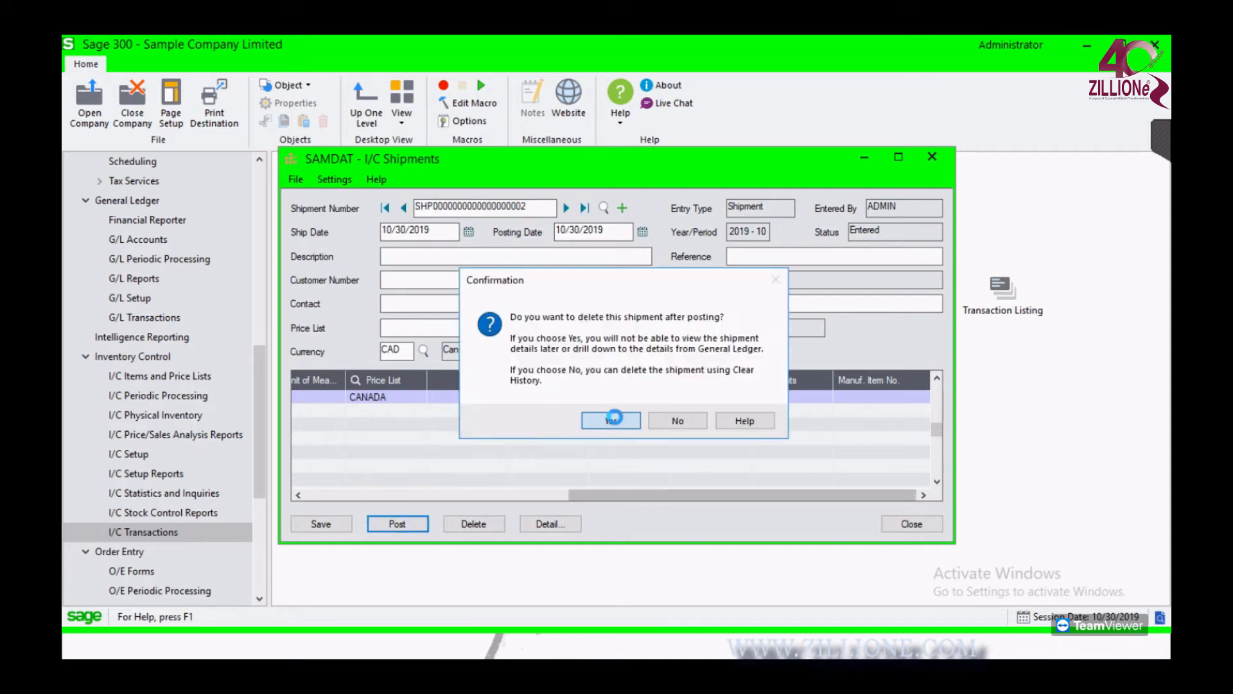
{"action": "left_click", "coordinate": [675, 421]}
{"action": "left_click", "coordinate": [601, 332]}
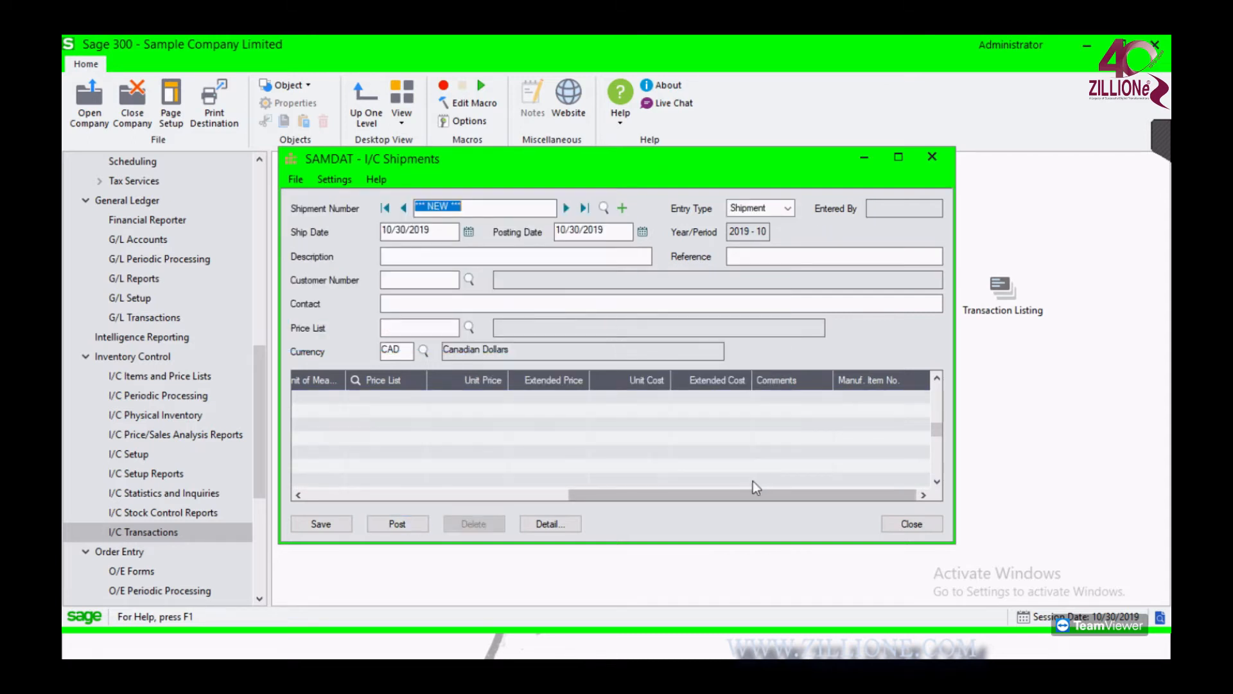
Close the shipments window and start a new internal usage entry with item A1-103/0 on its first line
{"action": "left_click", "coordinate": [932, 157]}
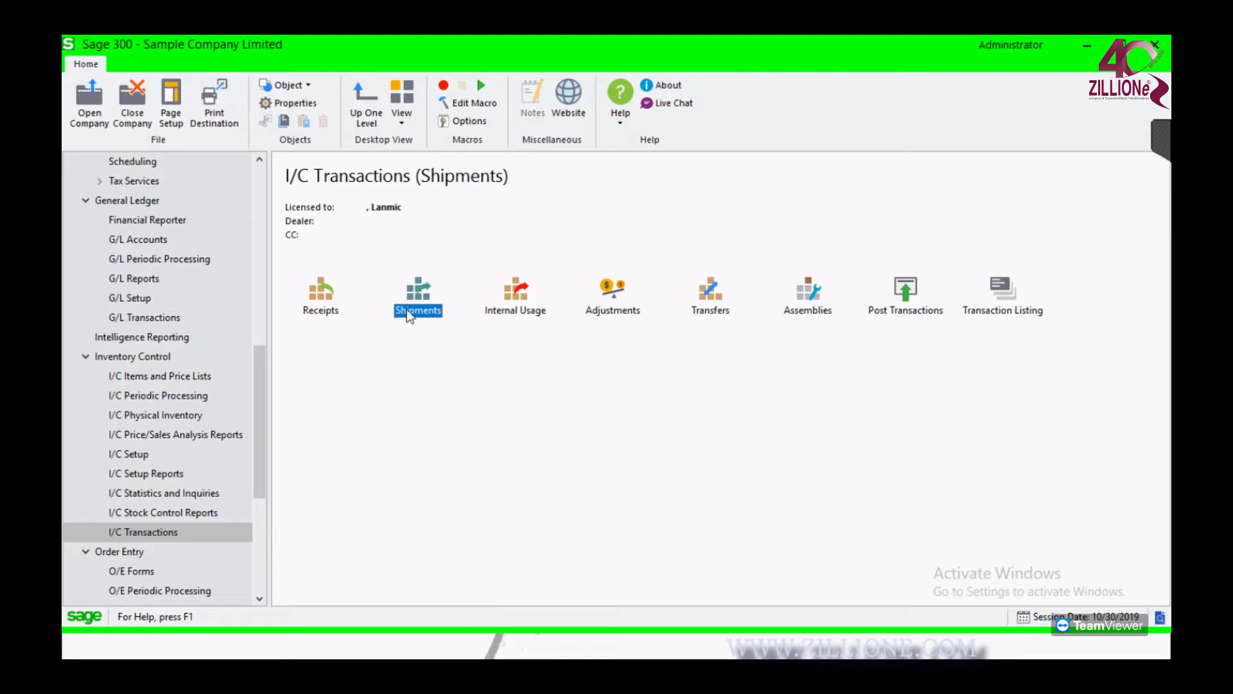
{"action": "double_click", "coordinate": [515, 310]}
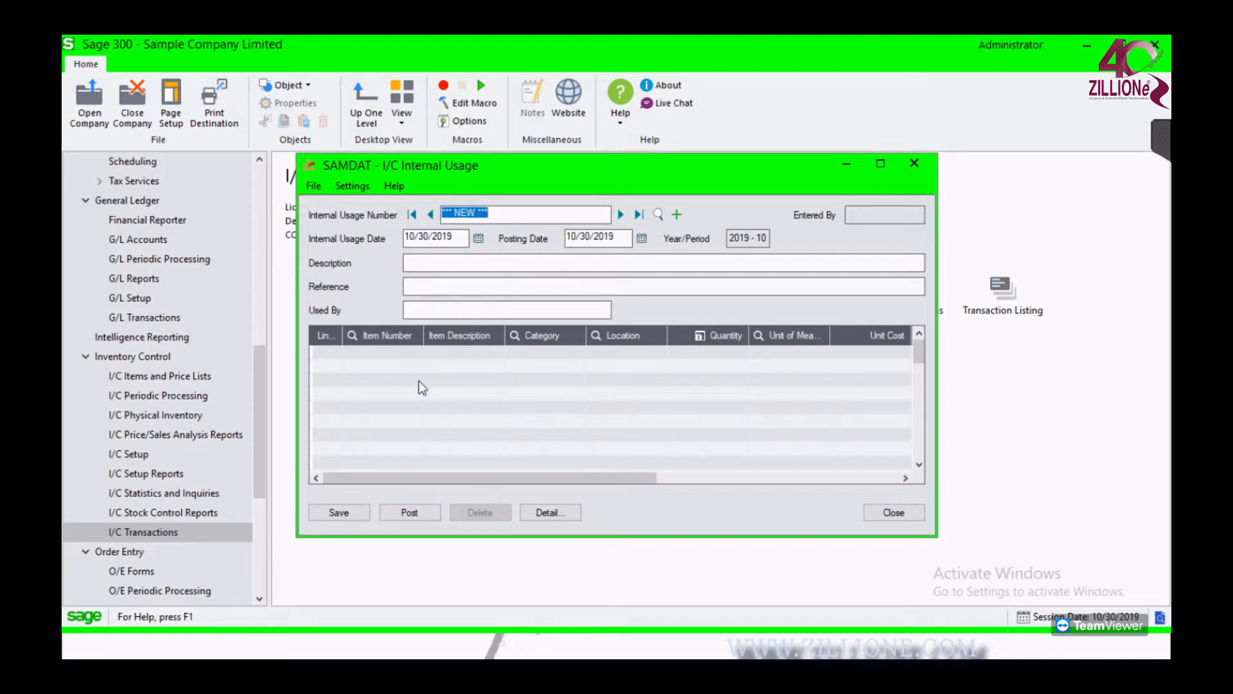
{"action": "left_click", "coordinate": [389, 353]}
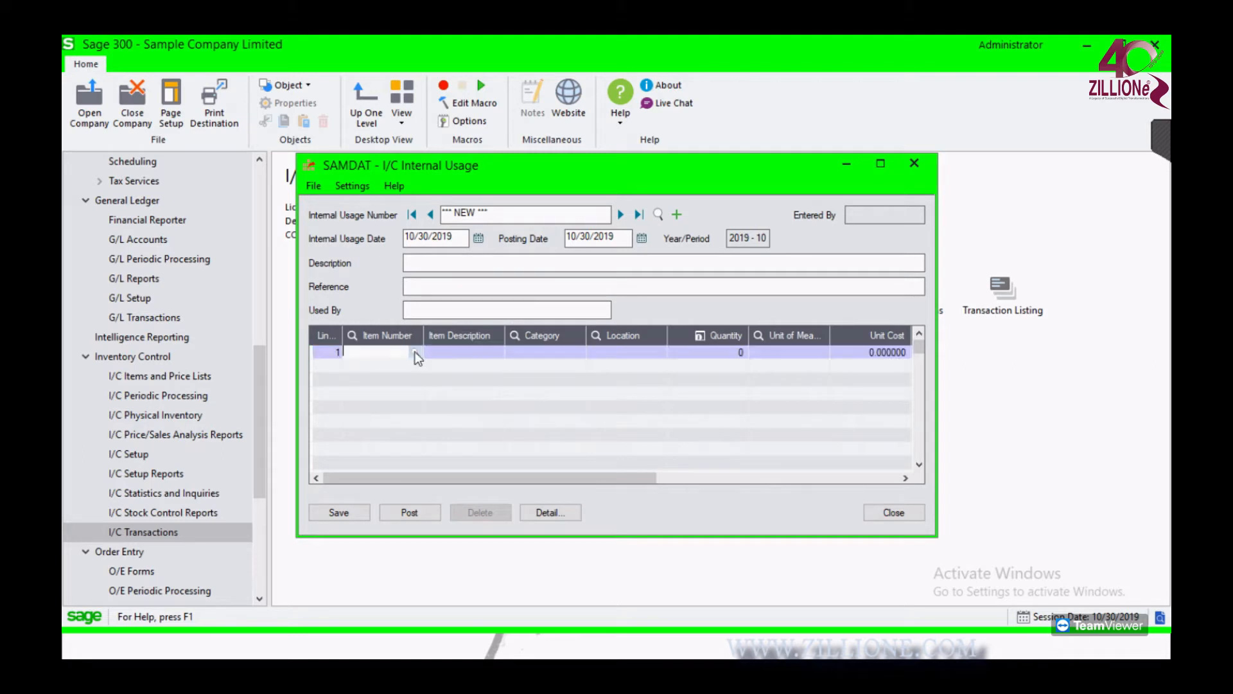
{"action": "left_click", "coordinate": [414, 352]}
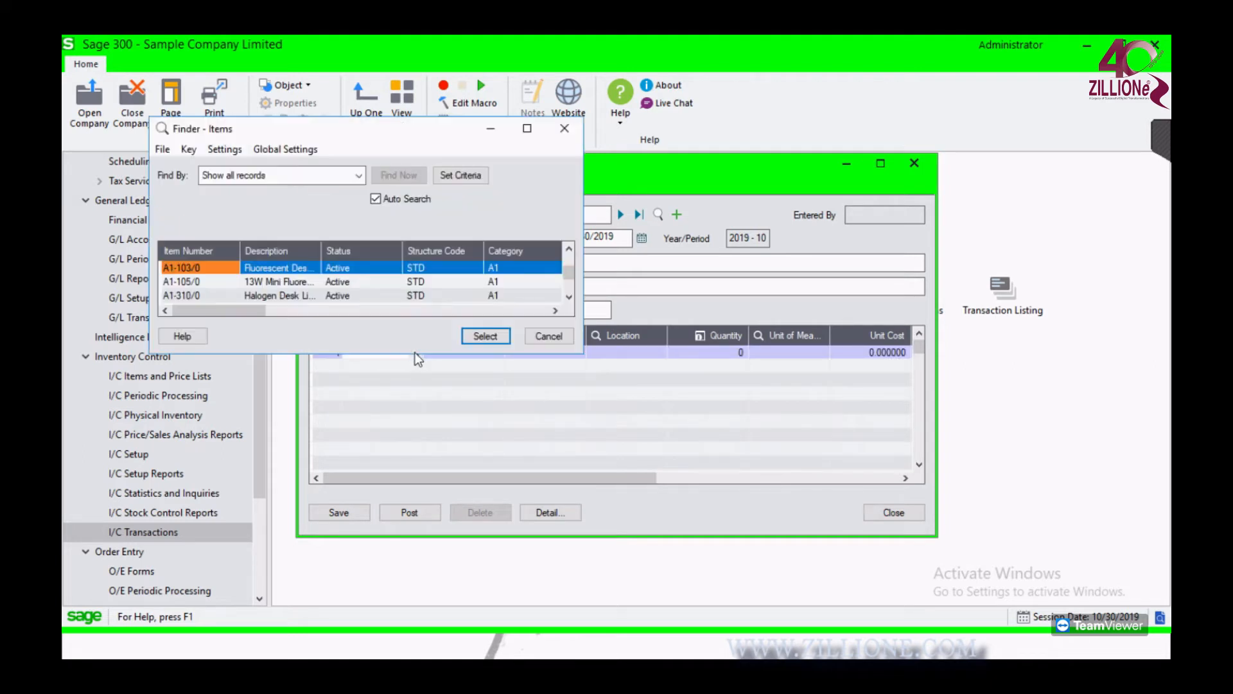
{"action": "double_click", "coordinate": [214, 269]}
Set the A1-103/0 internal usage line to location 1, the central warehouse, with a quantity of 10
{"action": "left_click", "coordinate": [607, 339]}
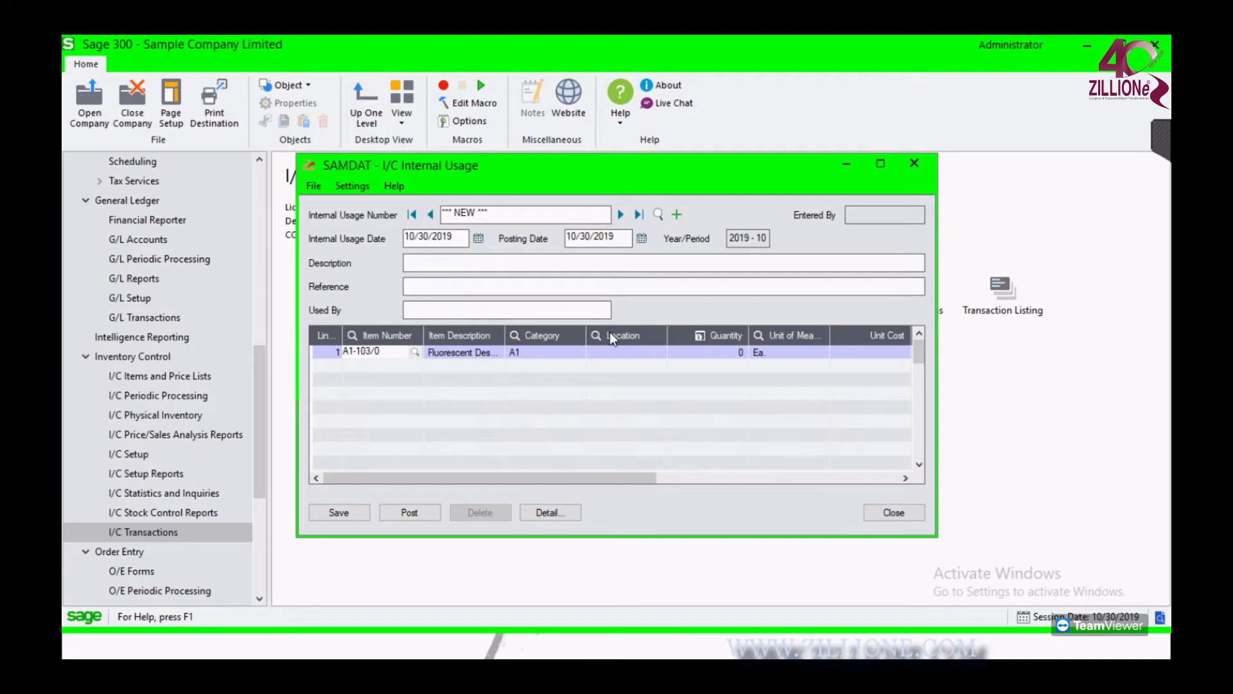
{"action": "left_click", "coordinate": [659, 352]}
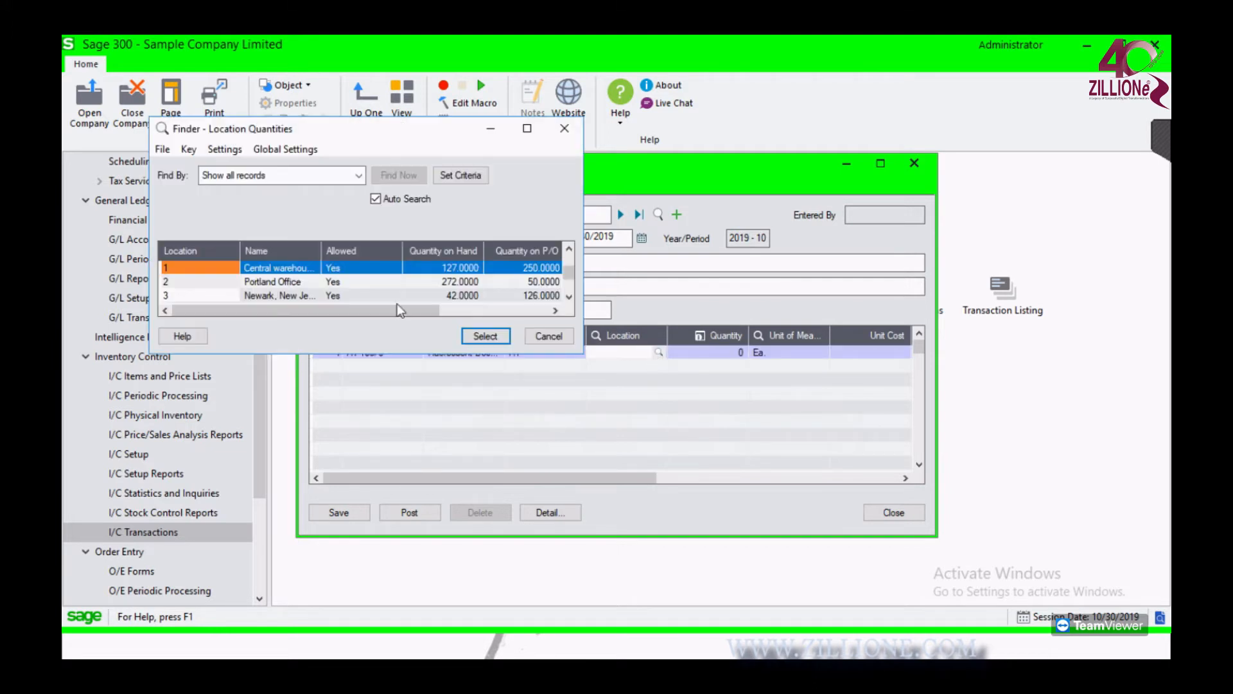
{"action": "double_click", "coordinate": [302, 269]}
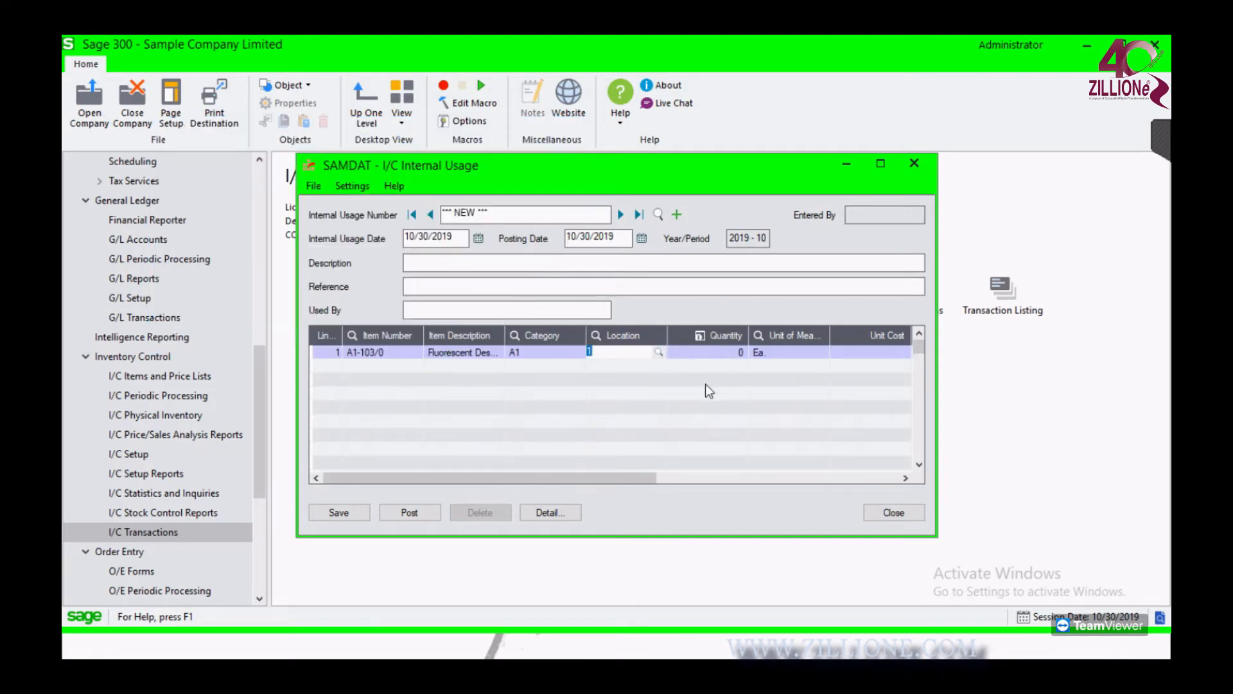
{"action": "key", "text": "Tab"}
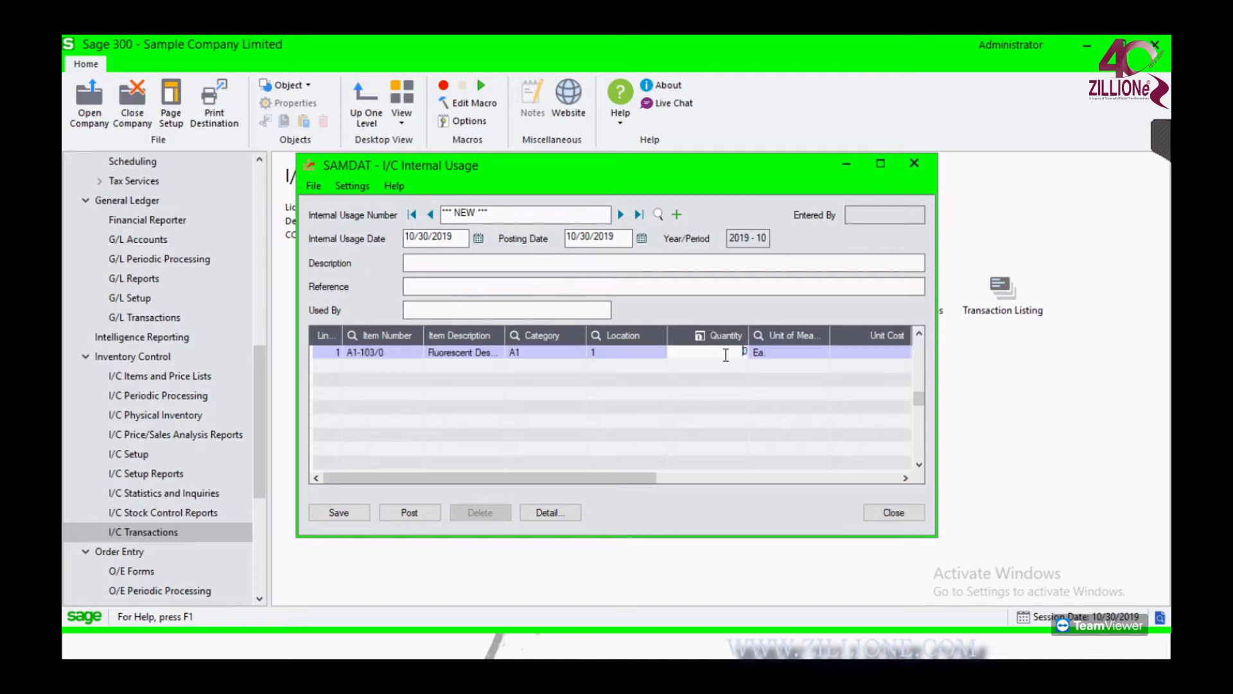
{"action": "type", "text": "10"}
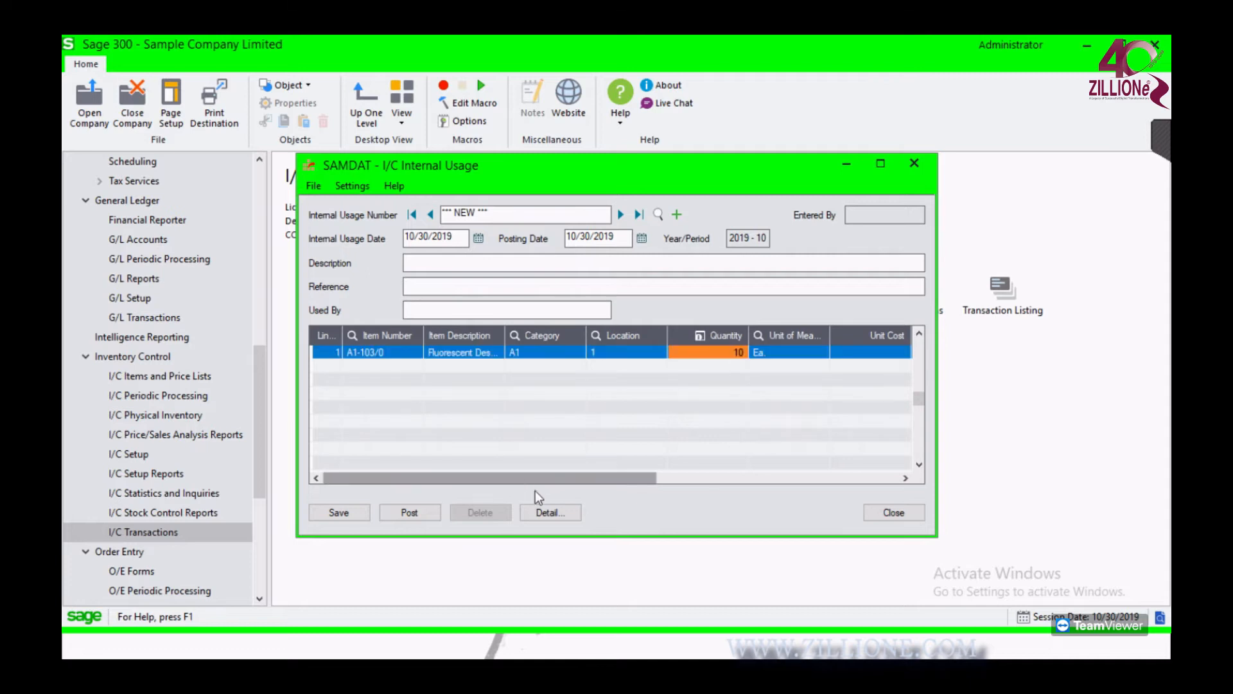
Examine the internal usage line's cost columns and its usage account
{"action": "left_click_drag", "start_coordinate": [632, 484], "coordinate": [720, 488]}
{"action": "left_click", "coordinate": [778, 481]}
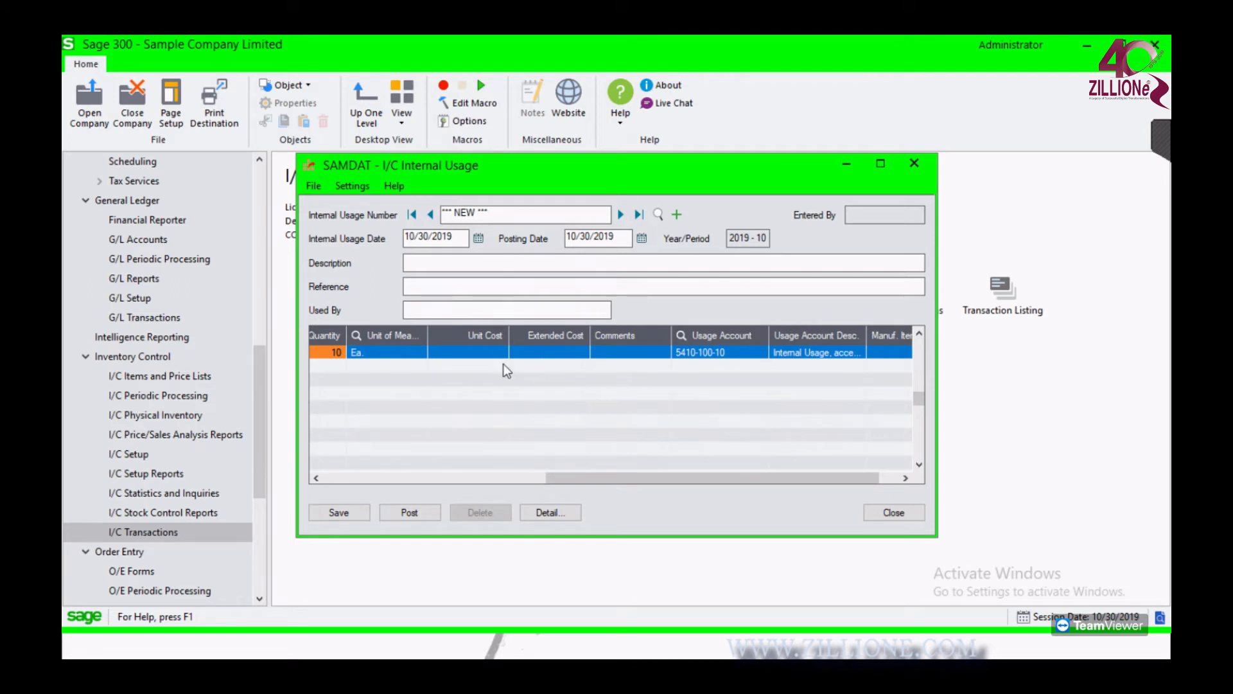
{"action": "left_click_drag", "start_coordinate": [648, 473], "coordinate": [684, 470]}
{"action": "left_click", "coordinate": [684, 352]}
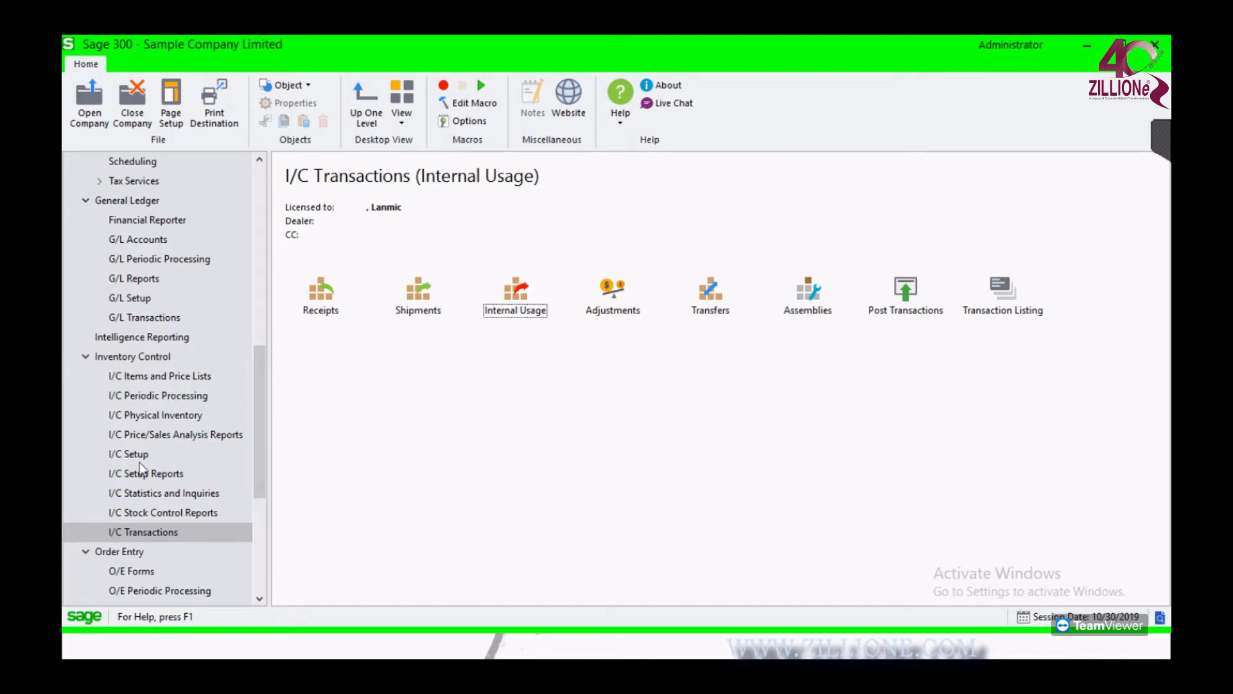
Look up category A1 in the inventory control setup and check its general ledger account for internal usage
{"action": "left_click", "coordinate": [135, 455]}
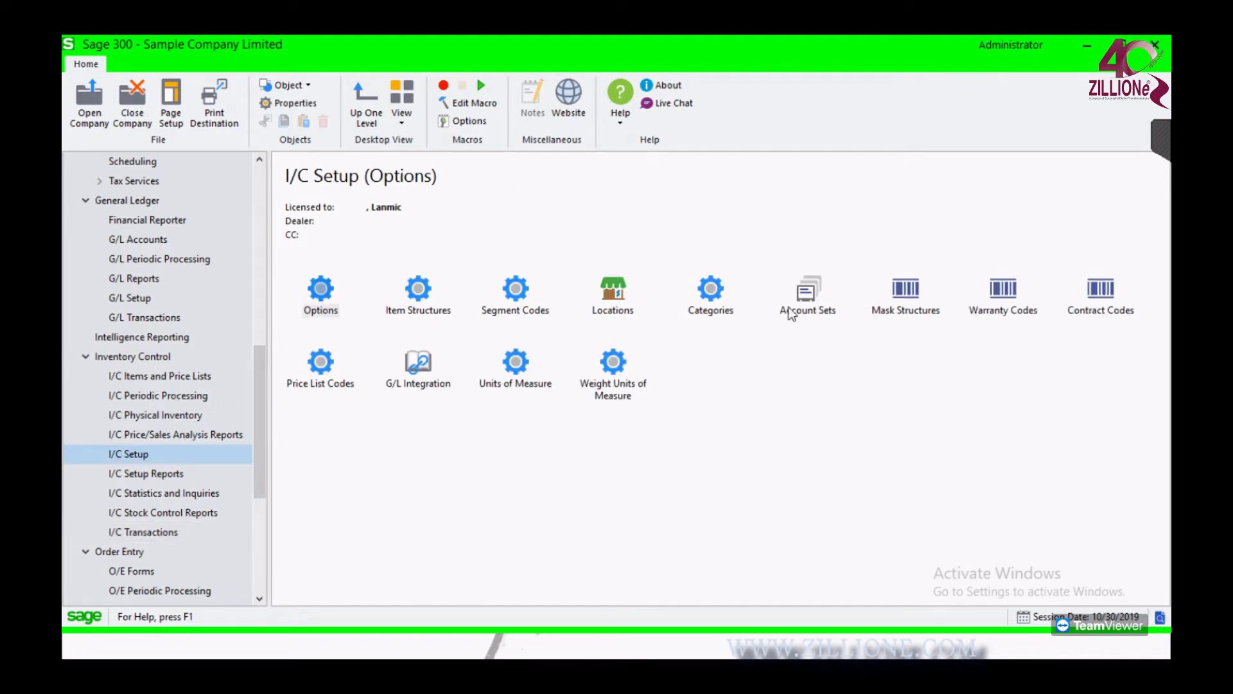
{"action": "left_click", "coordinate": [711, 300]}
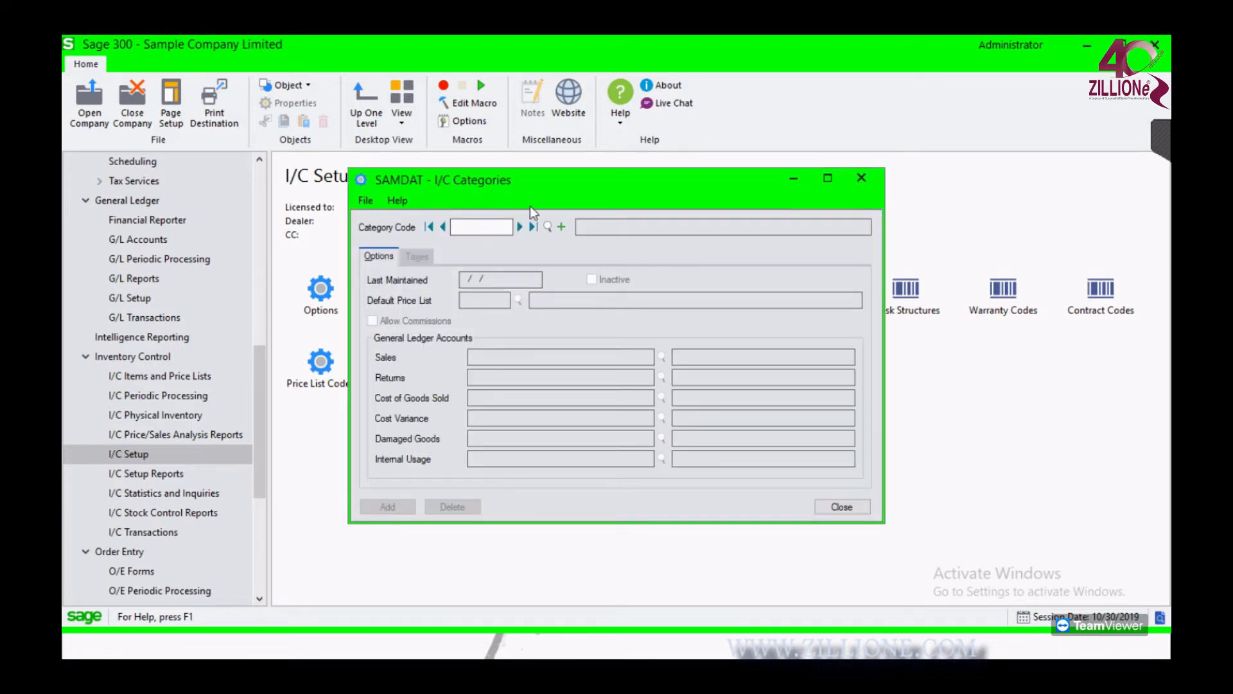
{"action": "left_click", "coordinate": [520, 227]}
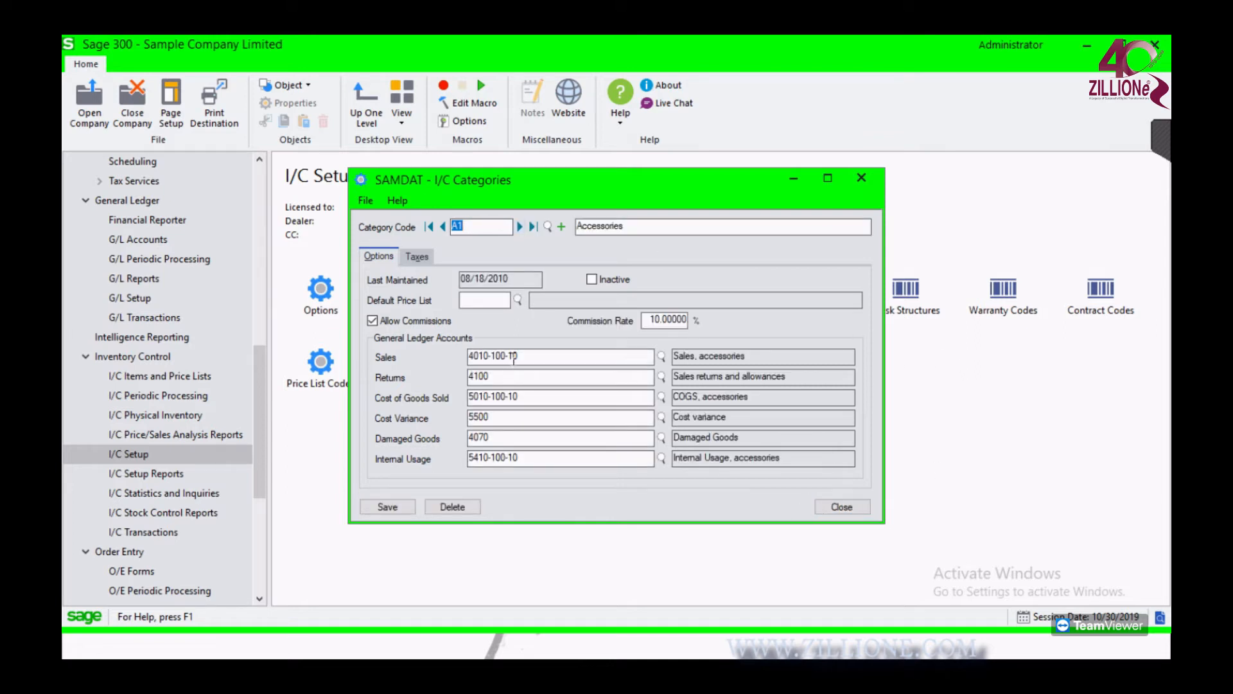
{"action": "left_click_drag", "start_coordinate": [536, 459], "coordinate": [437, 459]}
{"action": "left_click", "coordinate": [841, 507]}
Return to the open internal usage entry and review its line from the item number through the usage account
{"action": "left_click", "coordinate": [173, 532]}
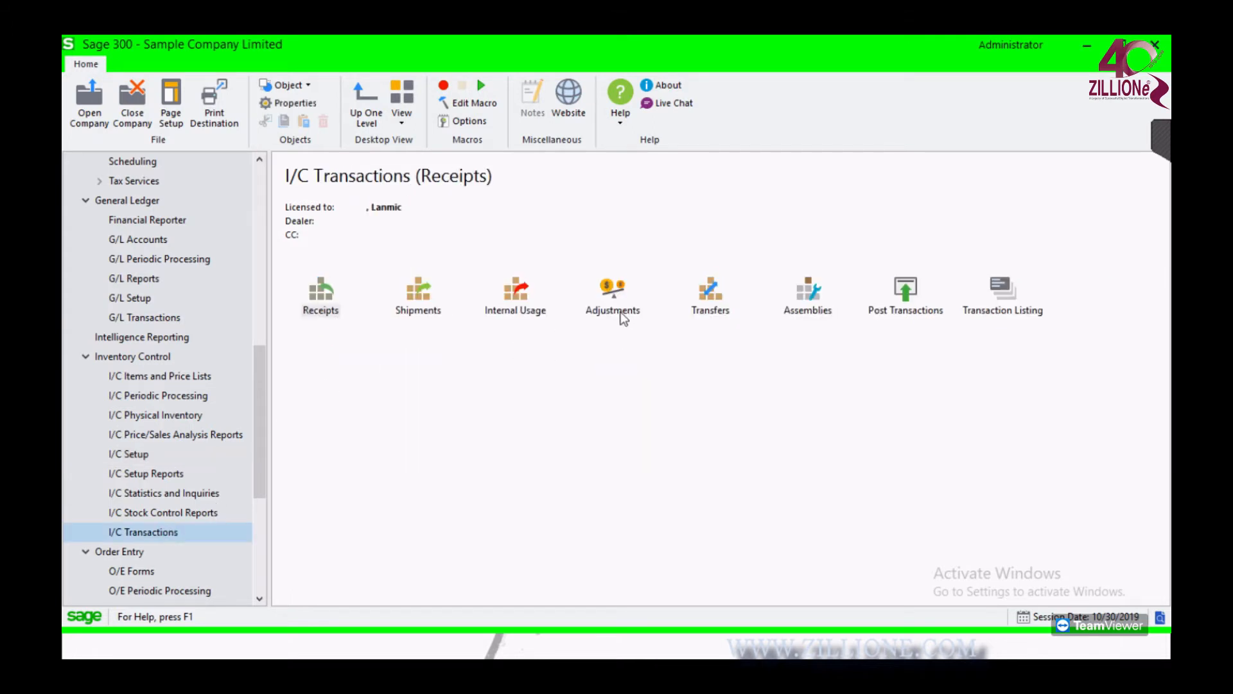
{"action": "double_click", "coordinate": [514, 312]}
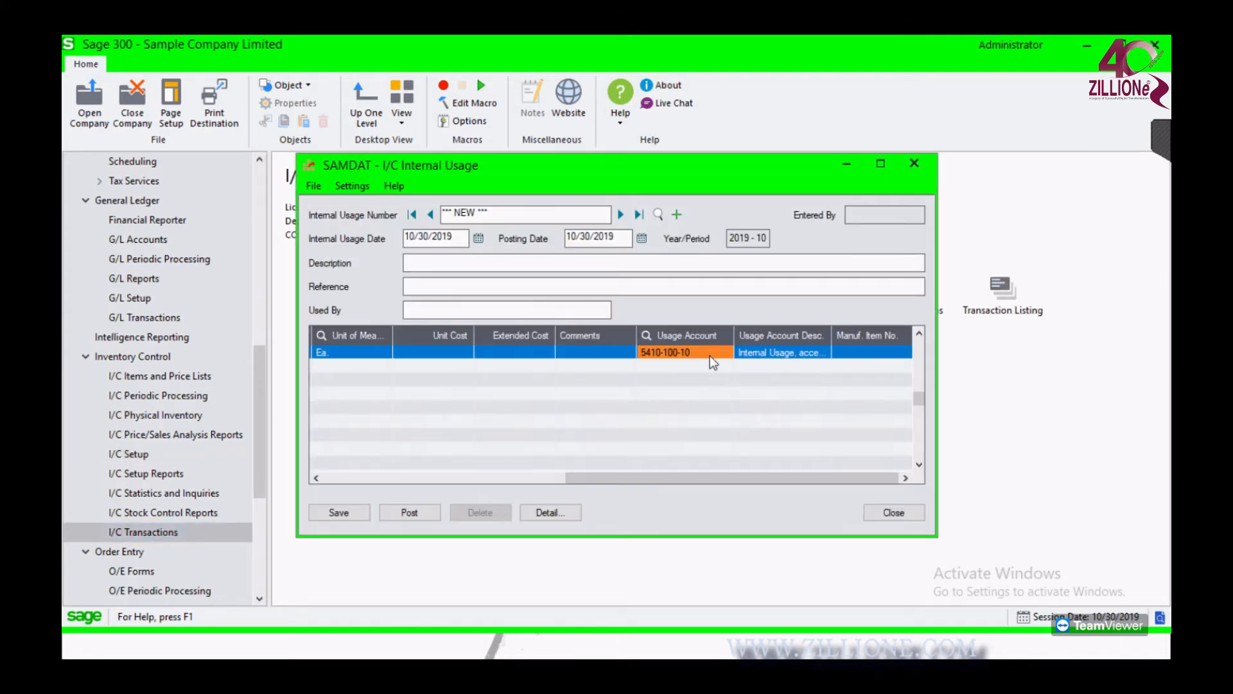
{"action": "left_click_drag", "start_coordinate": [684, 477], "coordinate": [364, 472]}
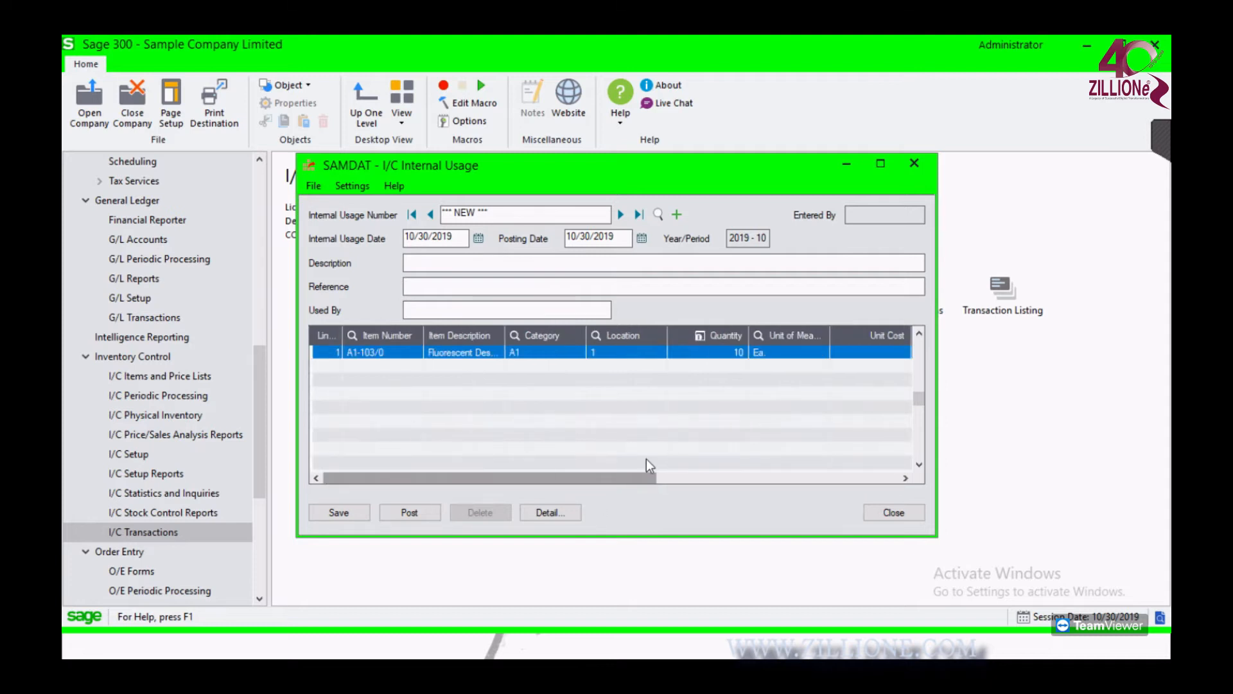
{"action": "left_click_drag", "start_coordinate": [626, 477], "coordinate": [820, 483]}
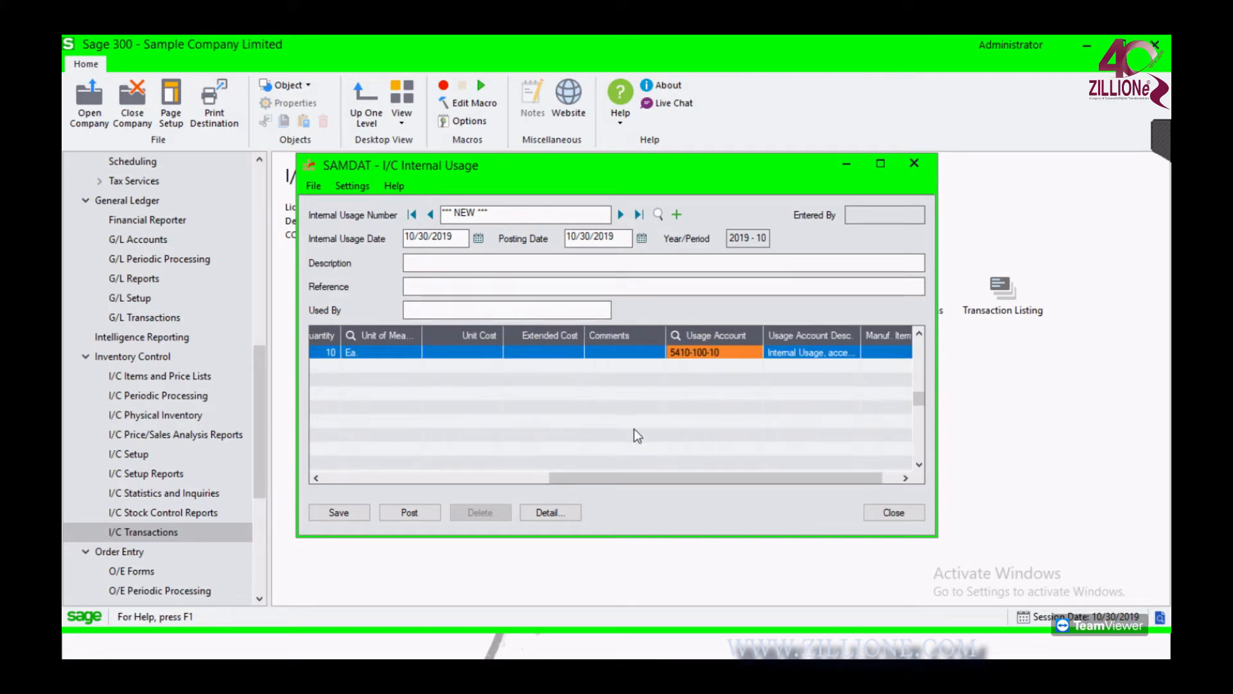
{"action": "left_click_drag", "start_coordinate": [668, 479], "coordinate": [329, 462]}
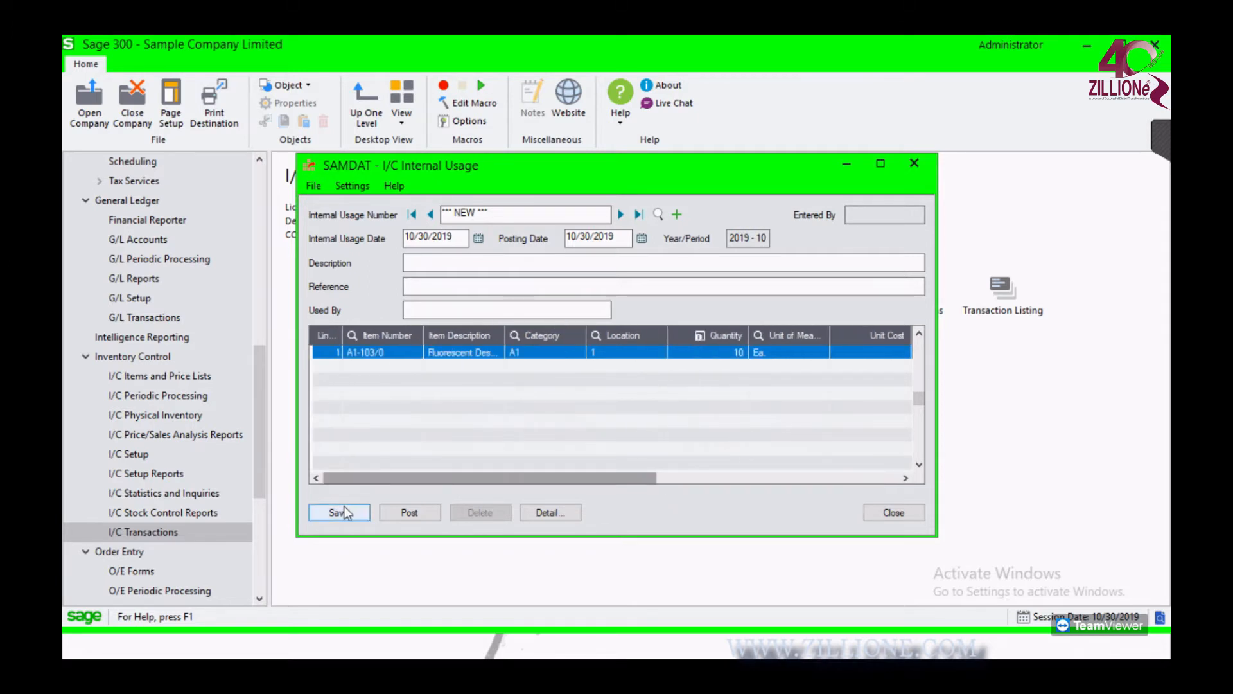
Post the A1-103/0 internal usage, choosing to delete it after posting, and dismiss the posting message
{"action": "left_click", "coordinate": [419, 514]}
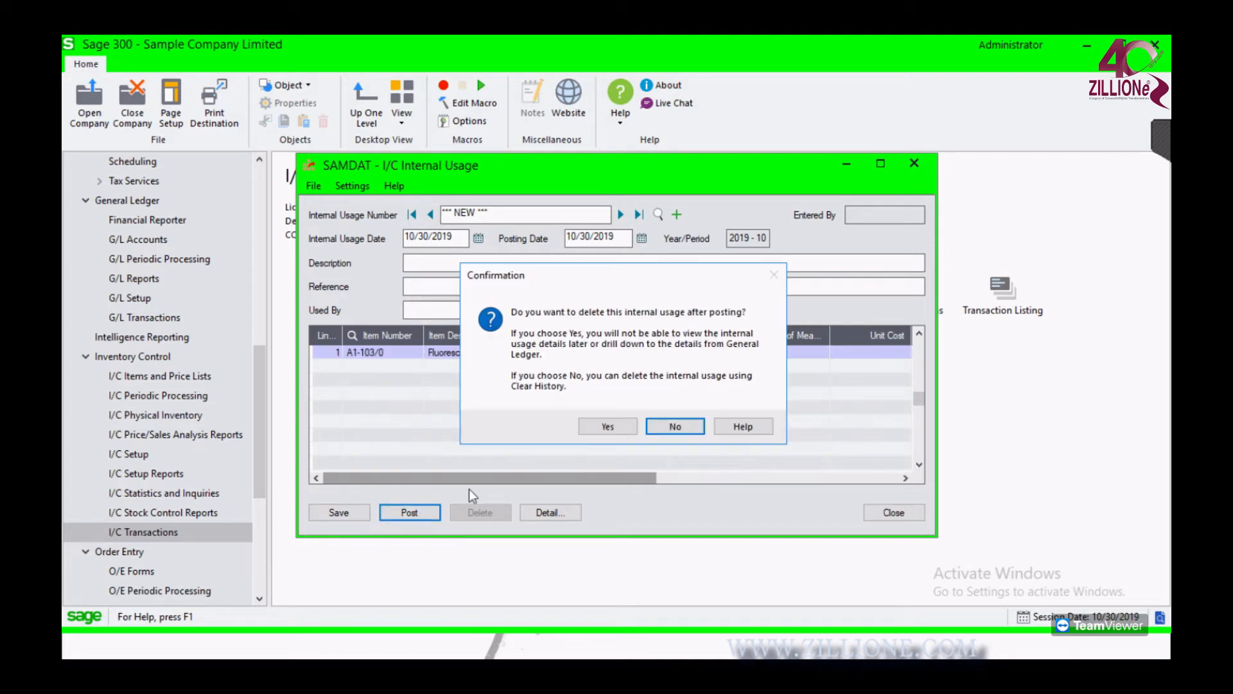
{"action": "left_click", "coordinate": [609, 427]}
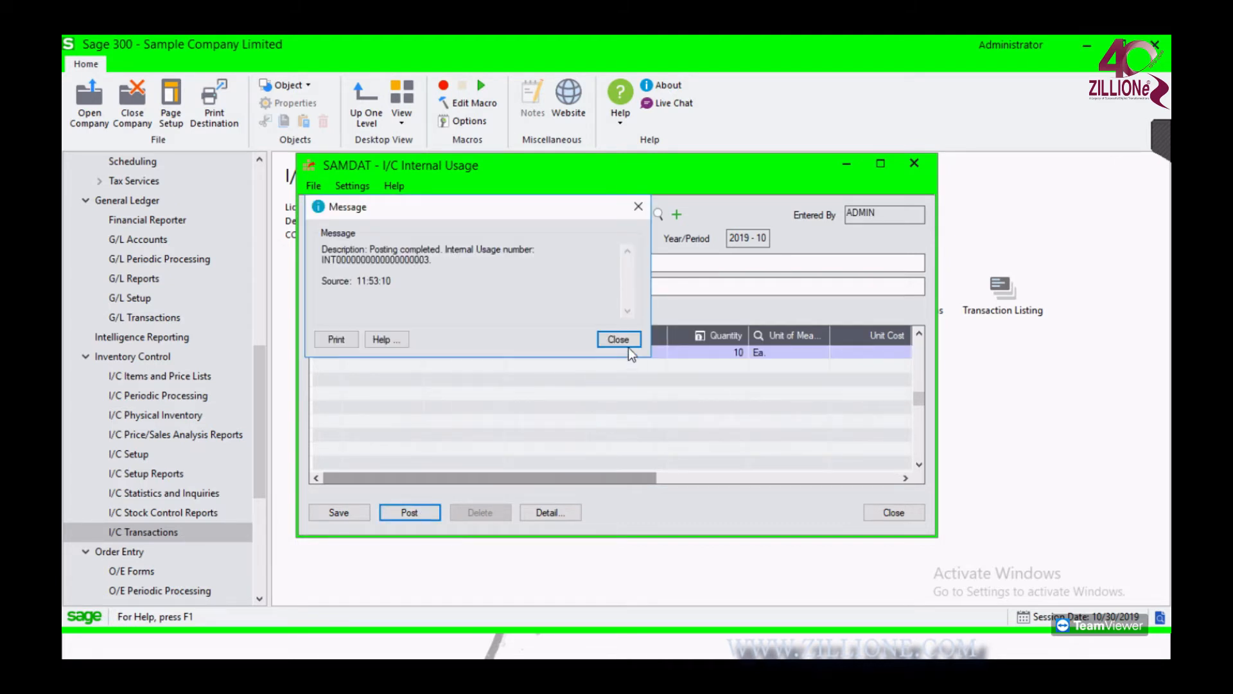
{"action": "left_click", "coordinate": [630, 337]}
Bring up the existing internal usage record for item A1-900/B, examine its line columns, and close the internal usage window
{"action": "left_click", "coordinate": [642, 219]}
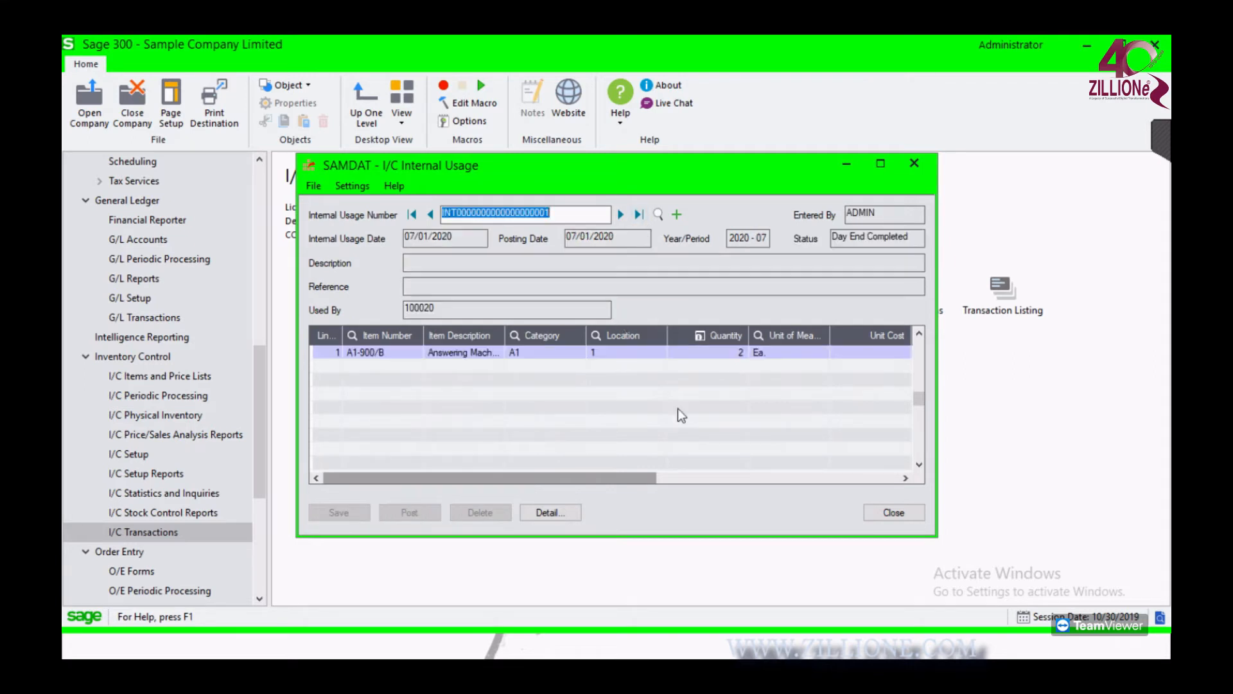
{"action": "left_click_drag", "start_coordinate": [652, 478], "coordinate": [832, 486]}
{"action": "left_click", "coordinate": [453, 478]}
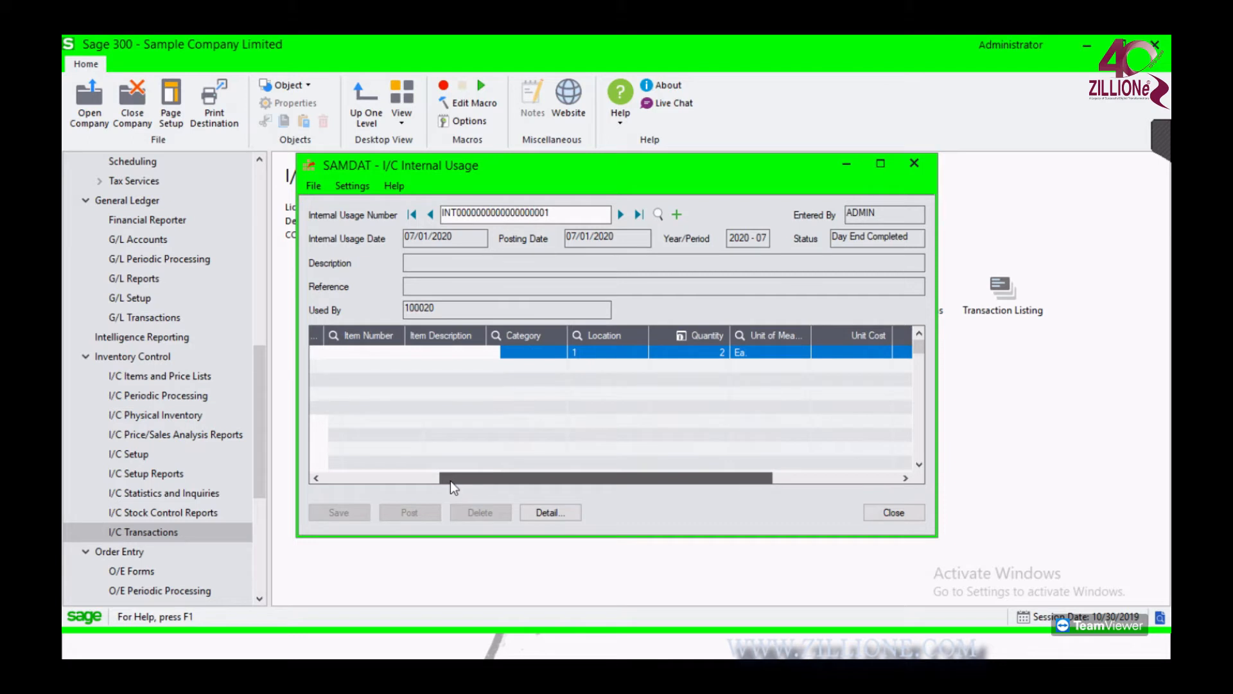
{"action": "left_click_drag", "start_coordinate": [453, 479], "coordinate": [893, 478]}
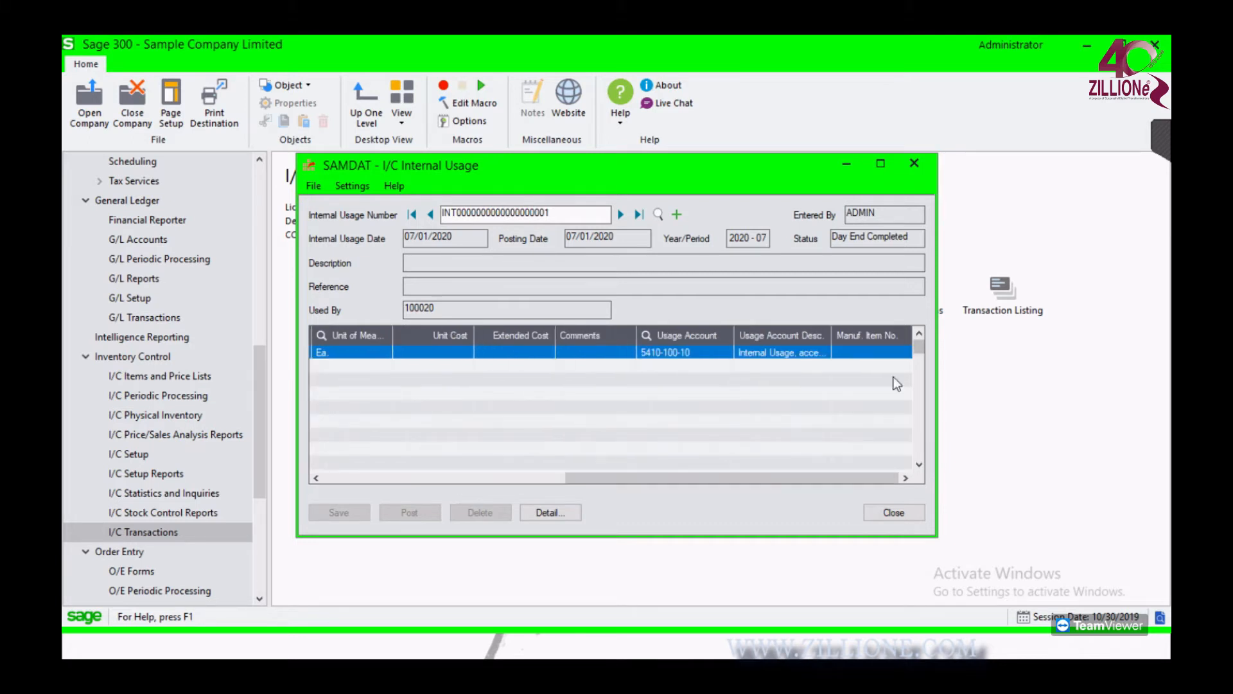
{"action": "left_click", "coordinate": [925, 163]}
Start a new inventory adjustment and choose item A1-310/0, the halogen desk light, for its first line
{"action": "left_click", "coordinate": [607, 300]}
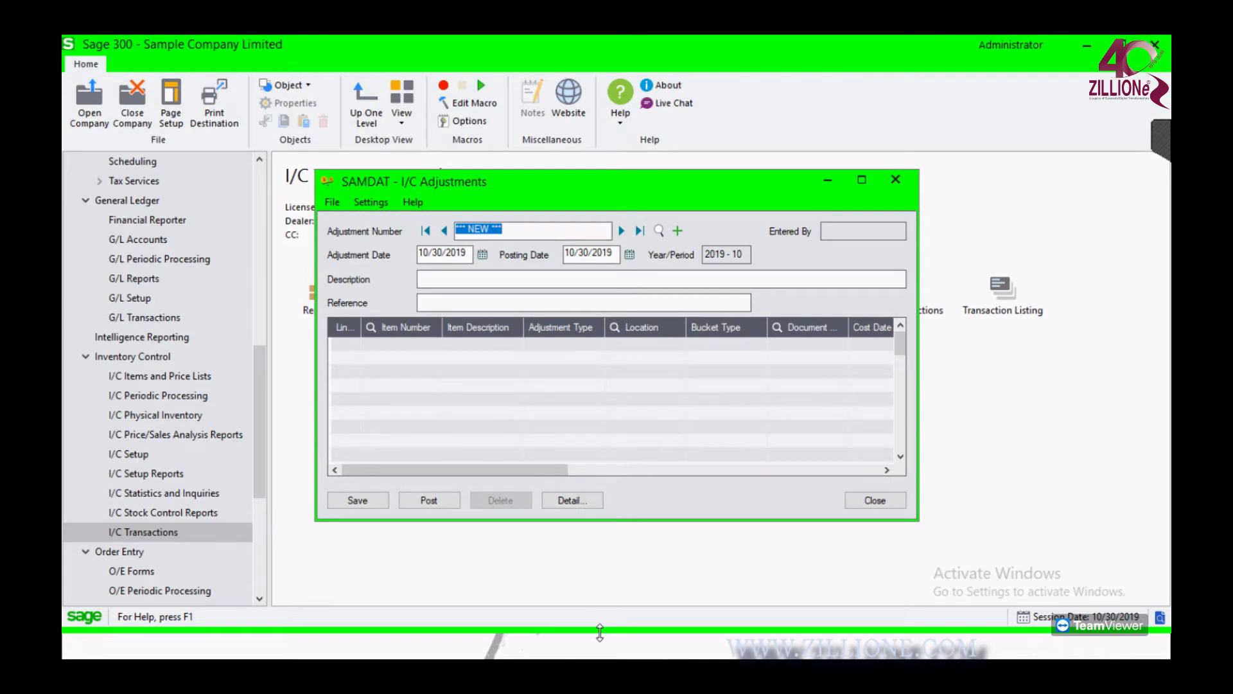
{"action": "left_click_drag", "start_coordinate": [599, 633], "coordinate": [595, 623]}
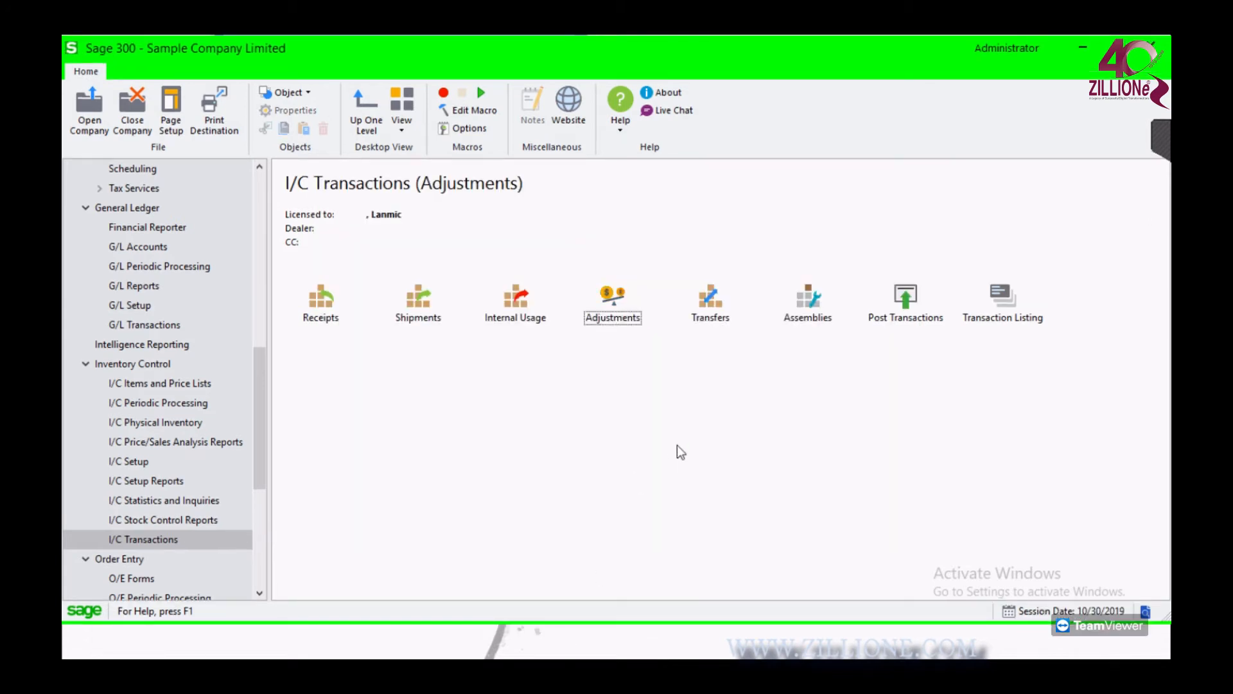
{"action": "mouse_move", "coordinate": [705, 621]}
{"action": "left_mouse_down"}
{"action": "mouse_move", "coordinate": [721, 628]}
{"action": "mouse_move", "coordinate": [707, 620]}
{"action": "left_mouse_up"}
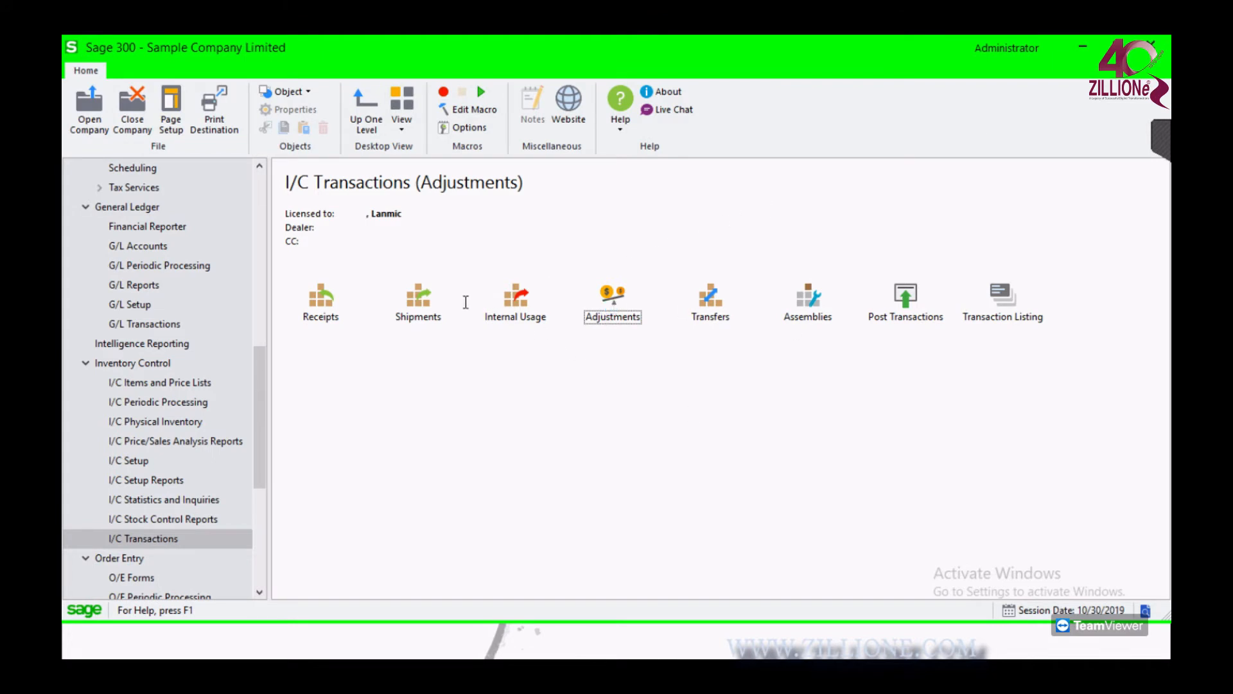
{"action": "key", "text": "Return"}
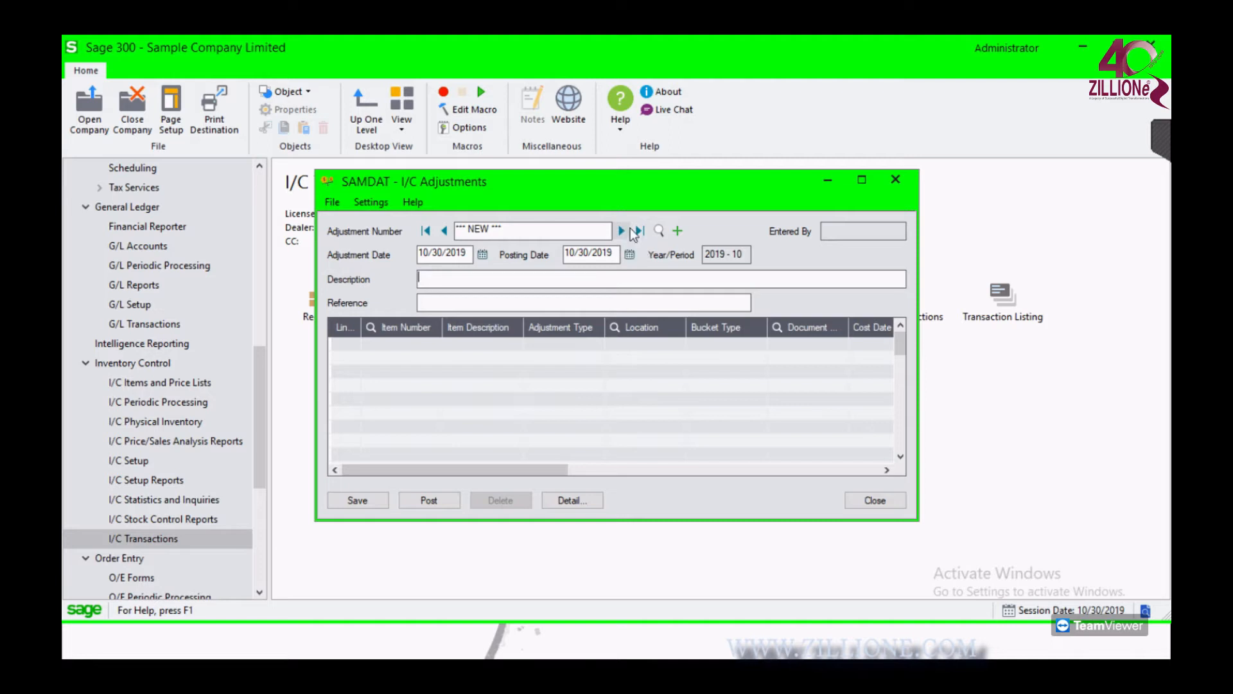
{"action": "left_click", "coordinate": [414, 350]}
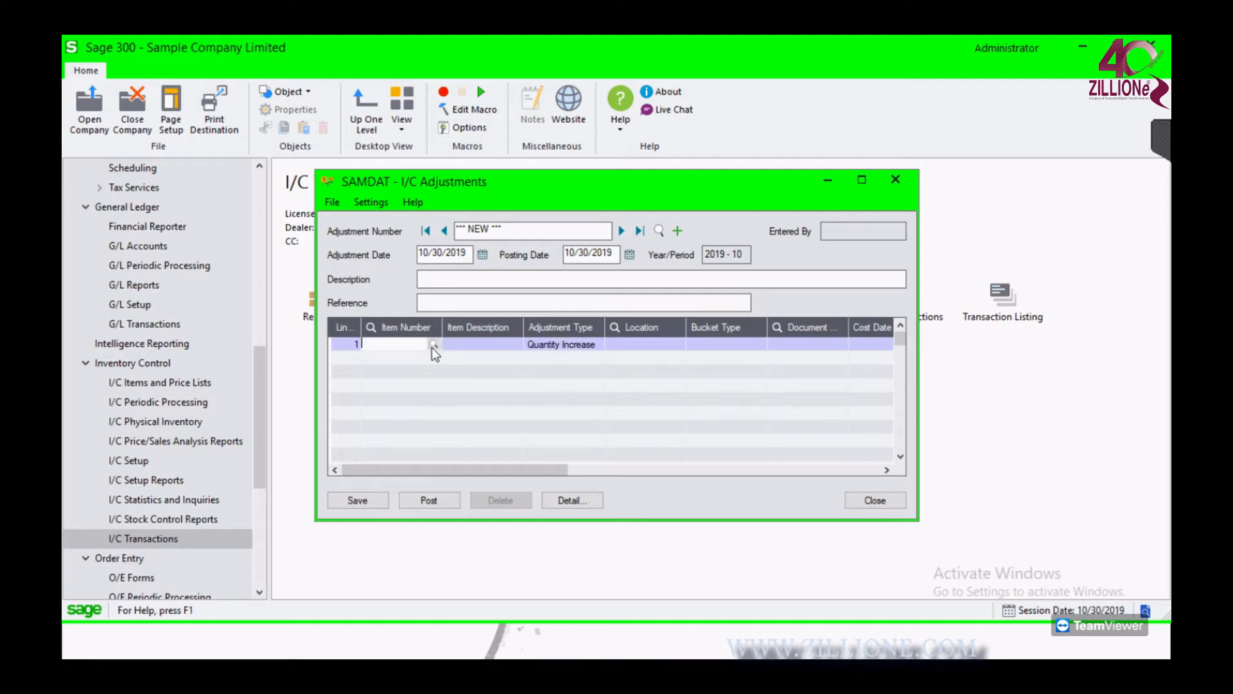
{"action": "left_click", "coordinate": [432, 348]}
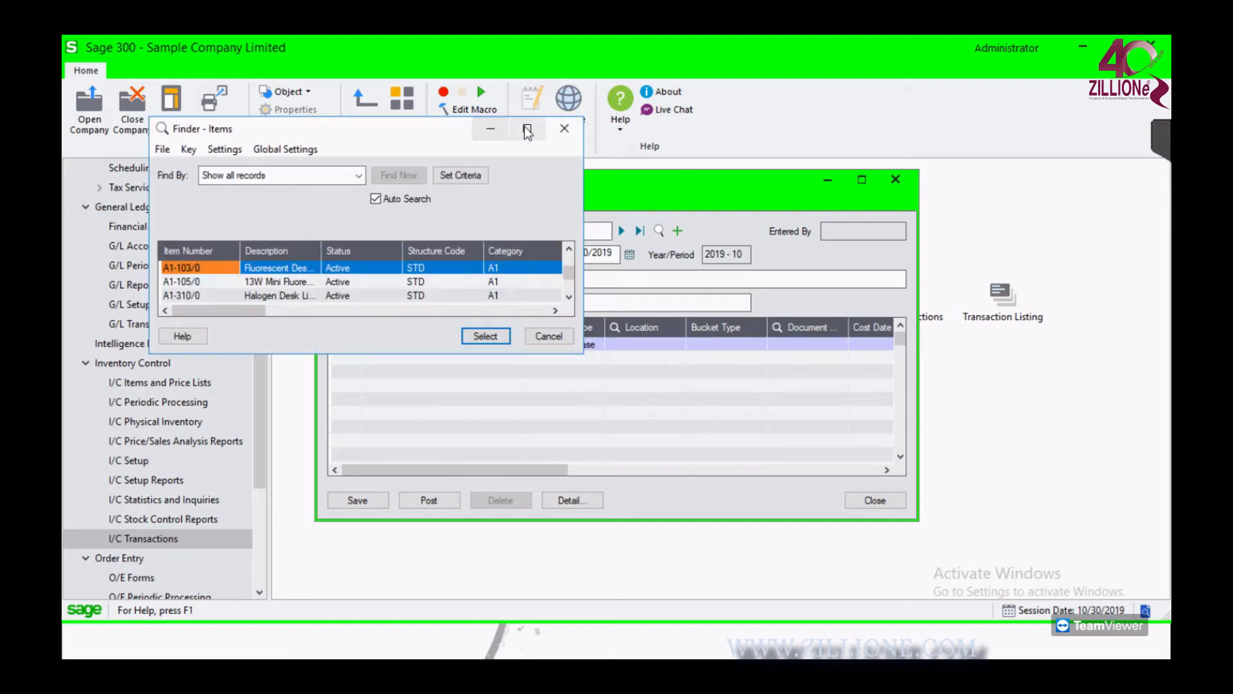
{"action": "left_click", "coordinate": [528, 130]}
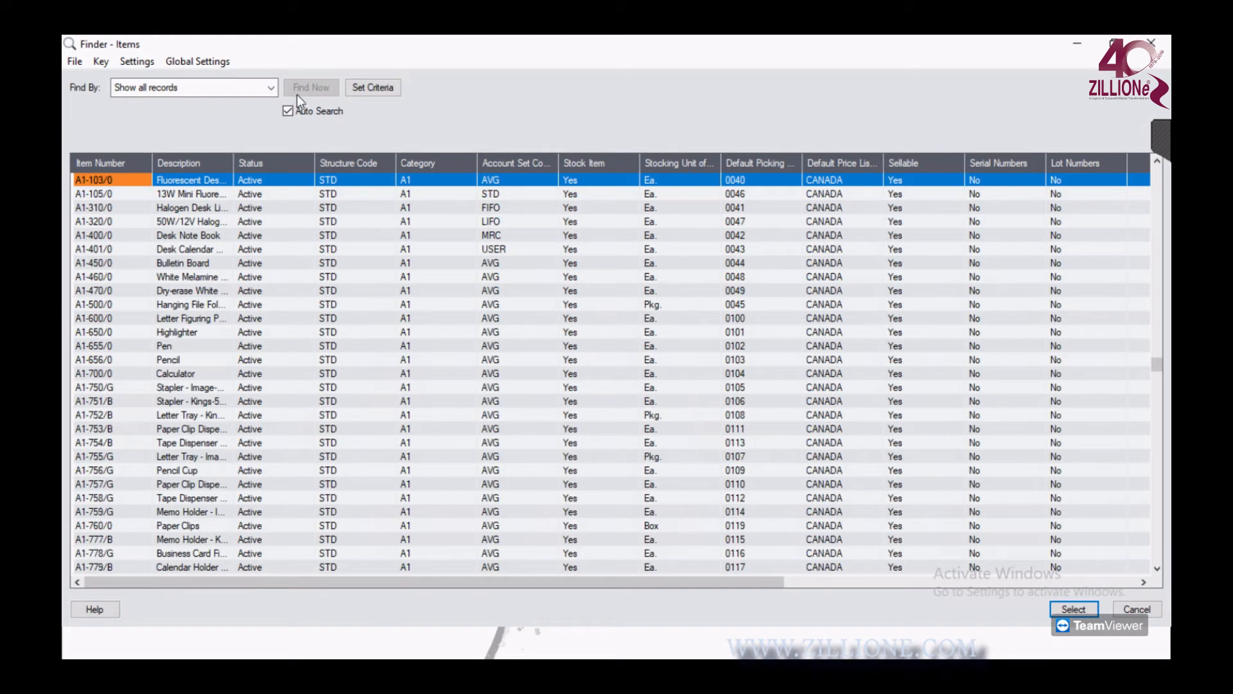
{"action": "double_click", "coordinate": [305, 208]}
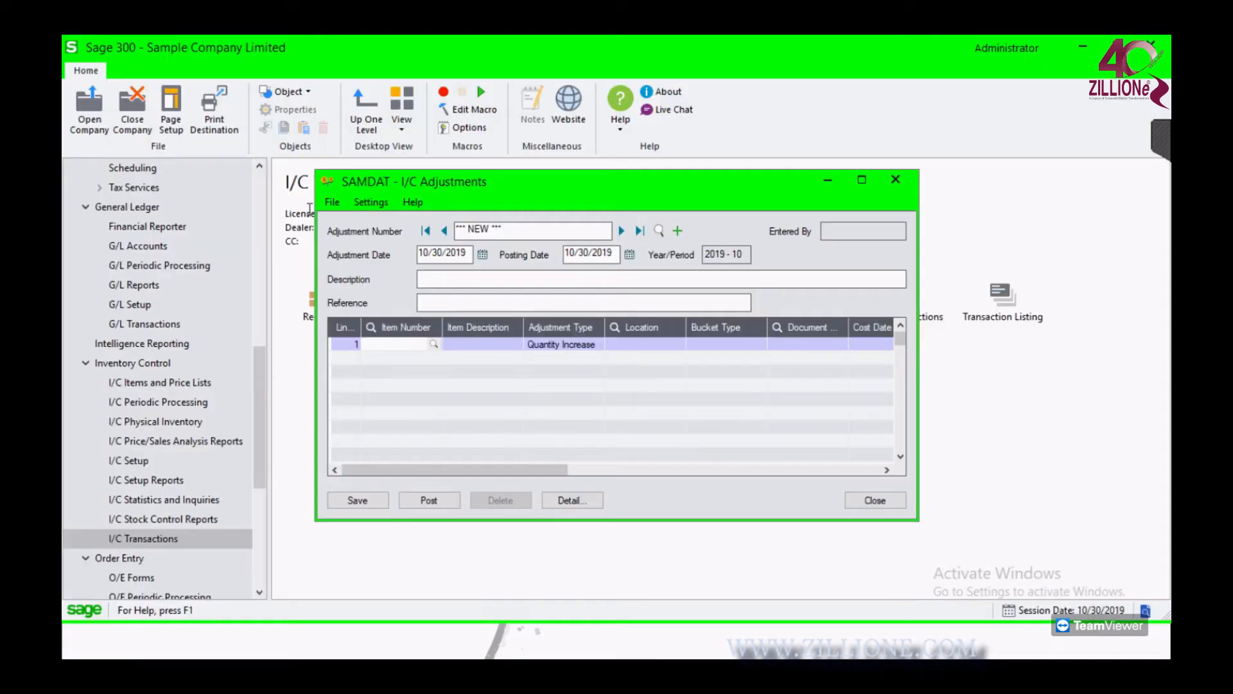
Examine the adjustment types available for the A1-310/0 adjustment line
{"action": "left_click", "coordinate": [596, 344]}
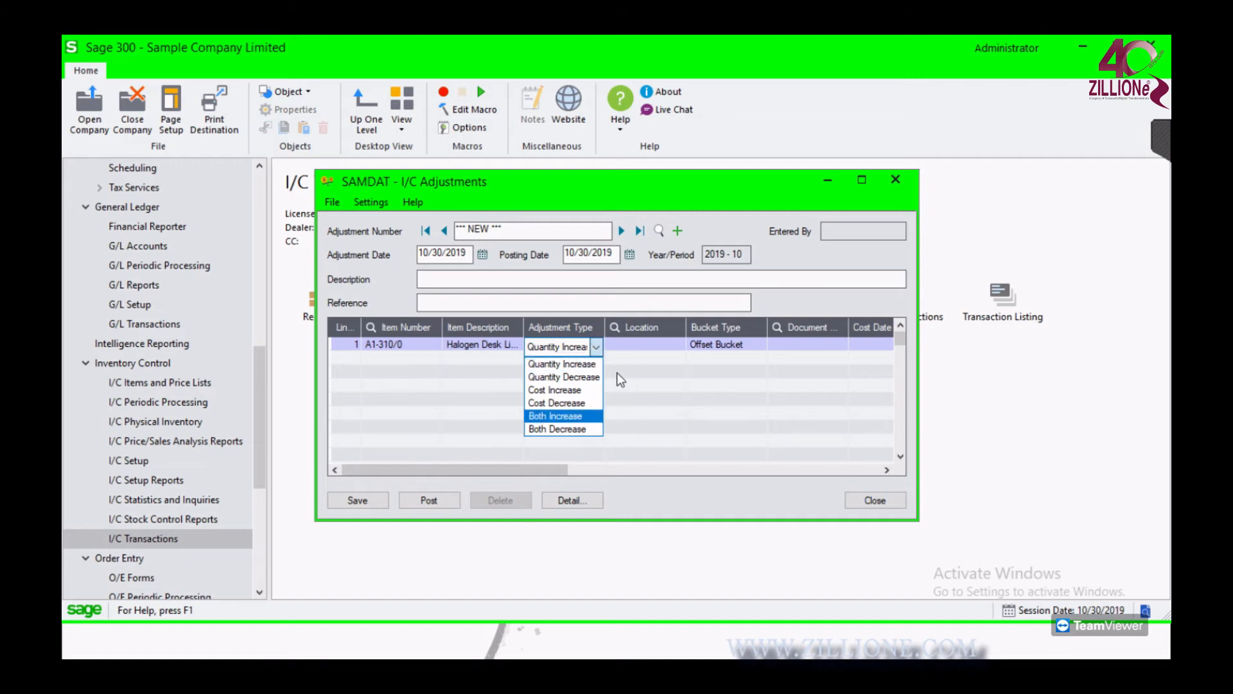
{"action": "left_click", "coordinate": [576, 396]}
{"action": "left_click", "coordinate": [596, 354]}
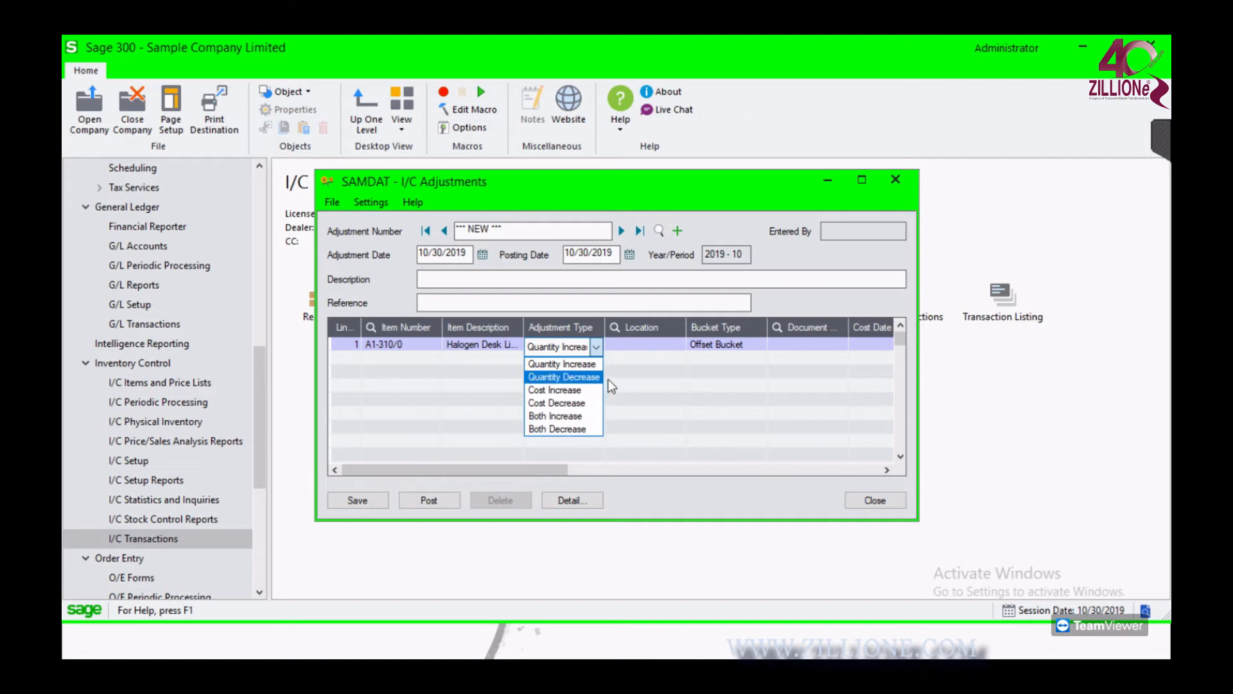
{"action": "left_click", "coordinate": [711, 403]}
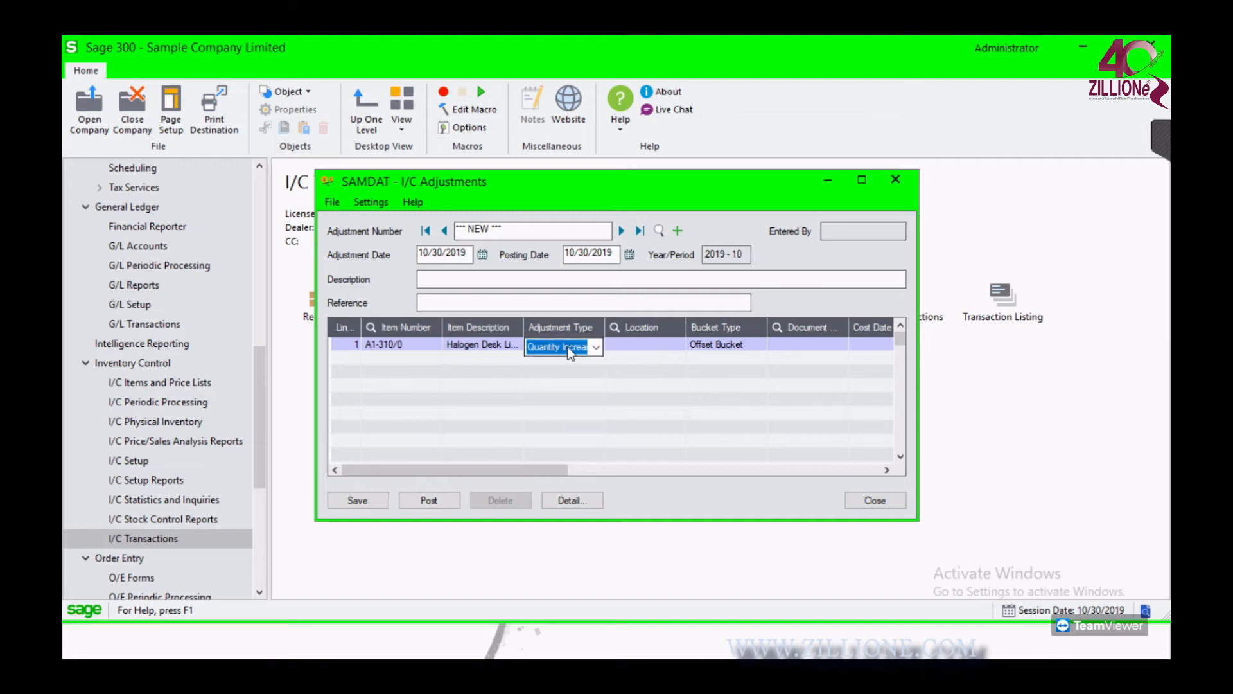
Set the A1-310/0 adjustment line's location to 1, the central warehouse, and dismiss the error message
{"action": "left_click", "coordinate": [641, 344]}
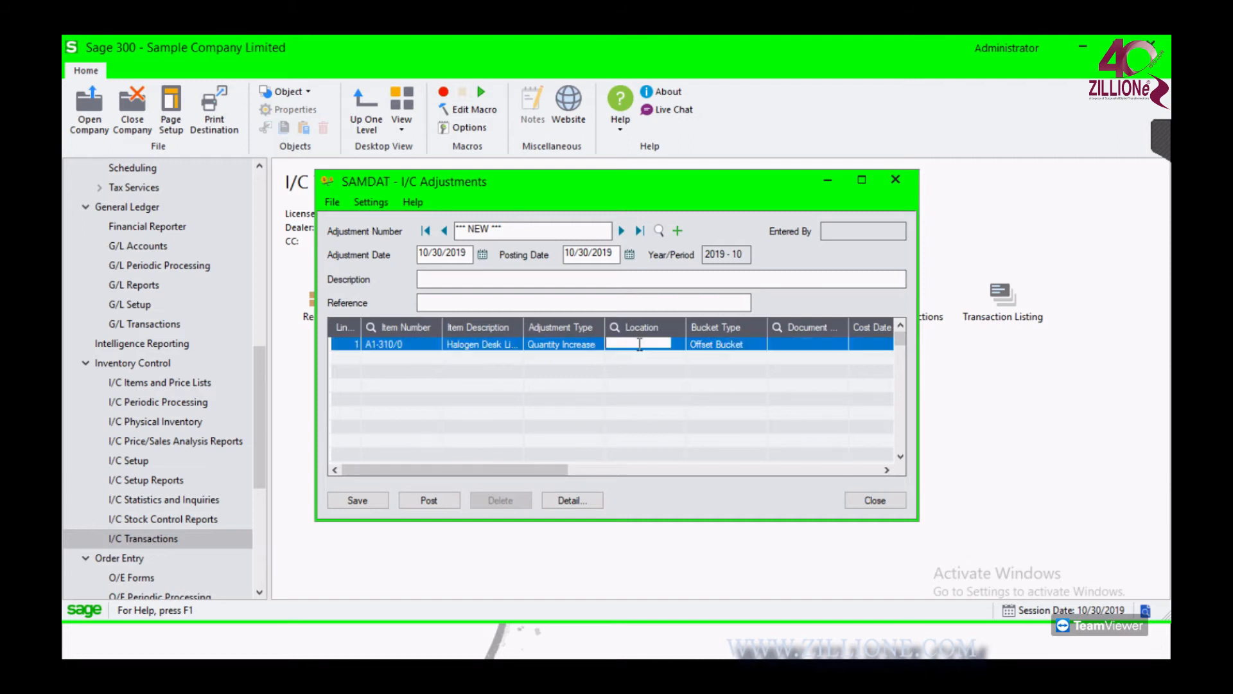
{"action": "left_click", "coordinate": [677, 344]}
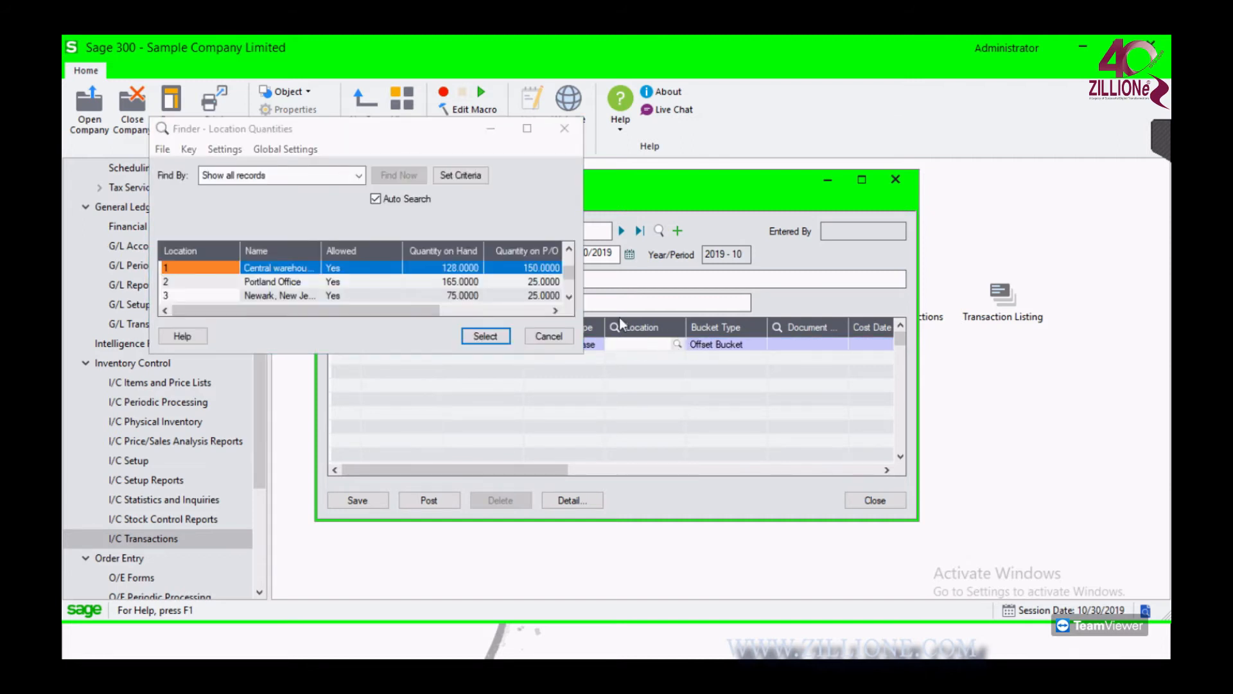
{"action": "left_click", "coordinate": [428, 263]}
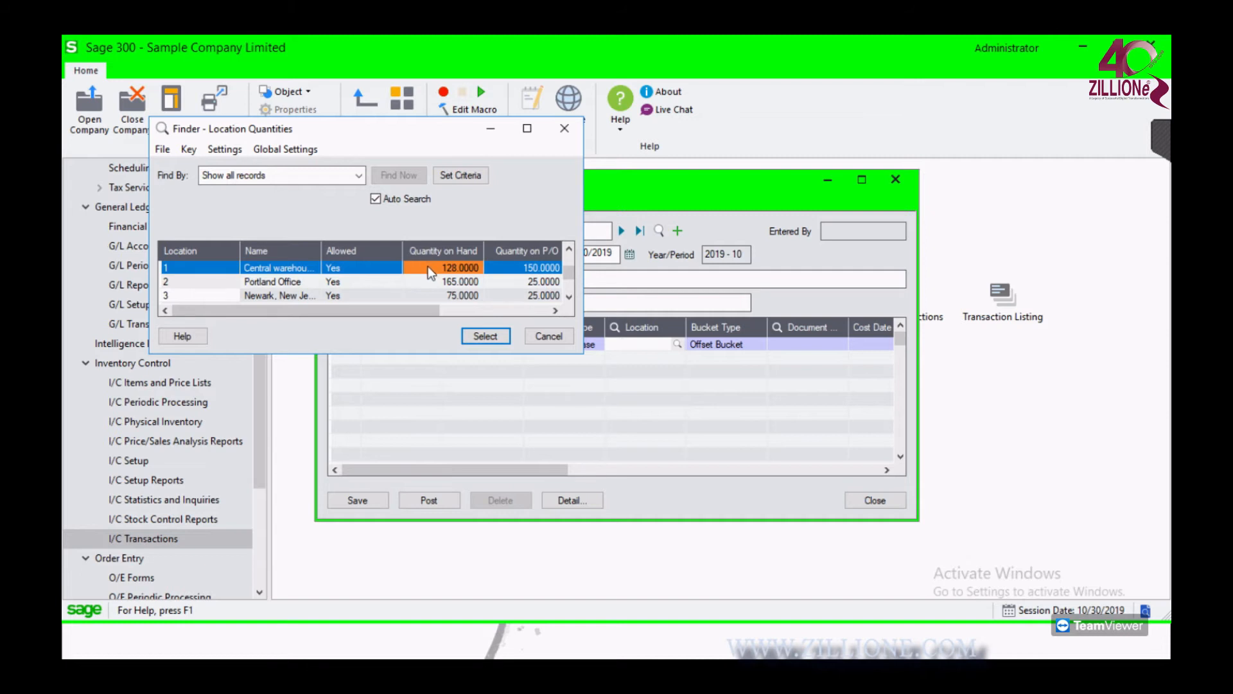
{"action": "double_click", "coordinate": [428, 266]}
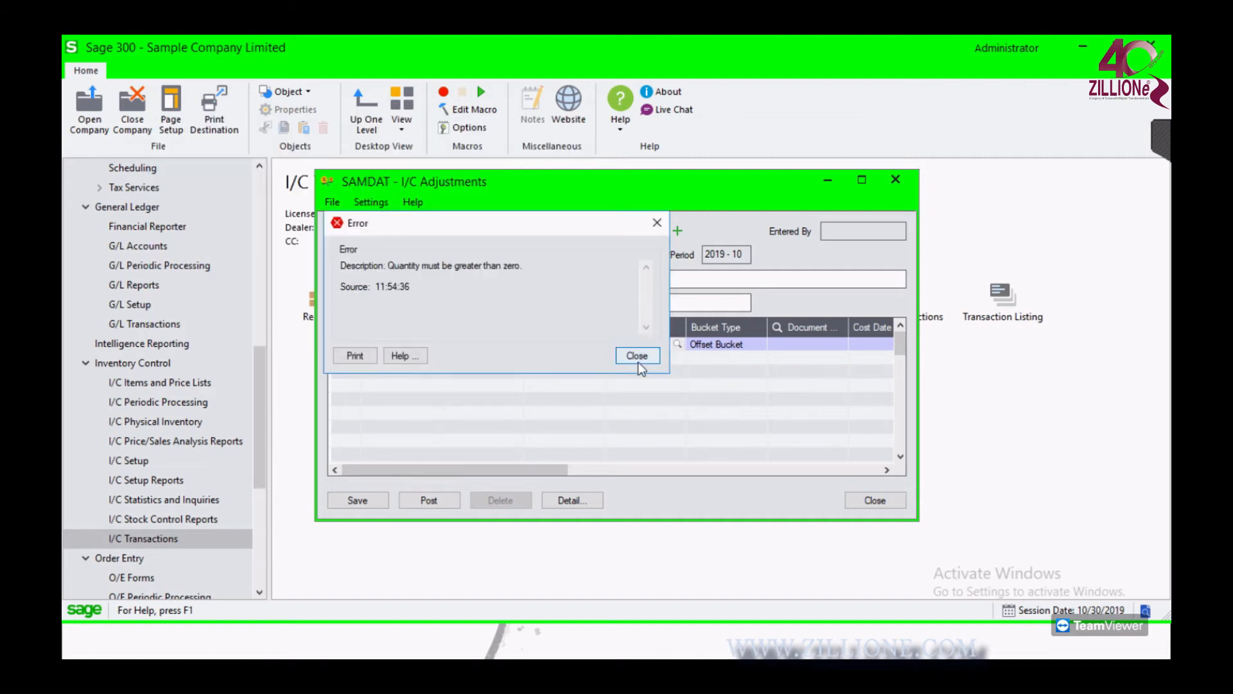
{"action": "left_click", "coordinate": [636, 355]}
Examine the bucket type choices for the A1-310/0 adjustment line, leaving it on Offset Bucket
{"action": "left_click", "coordinate": [745, 345]}
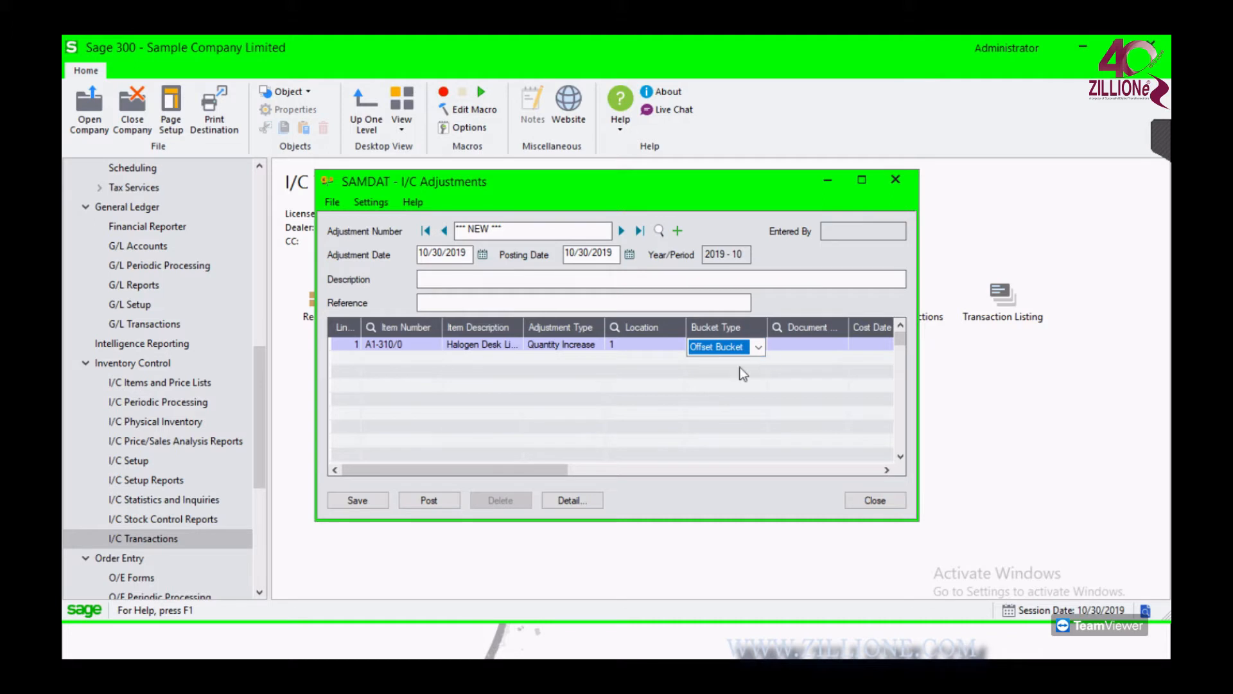
{"action": "left_click", "coordinate": [758, 347]}
{"action": "left_click", "coordinate": [758, 349]}
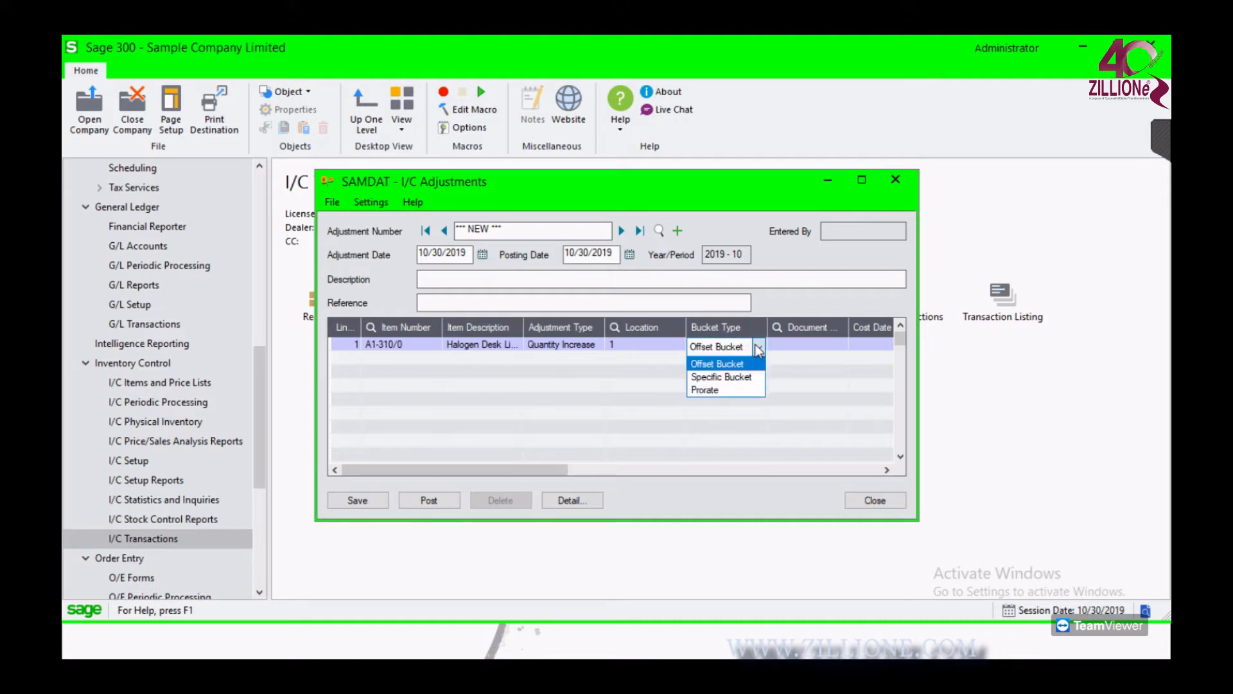
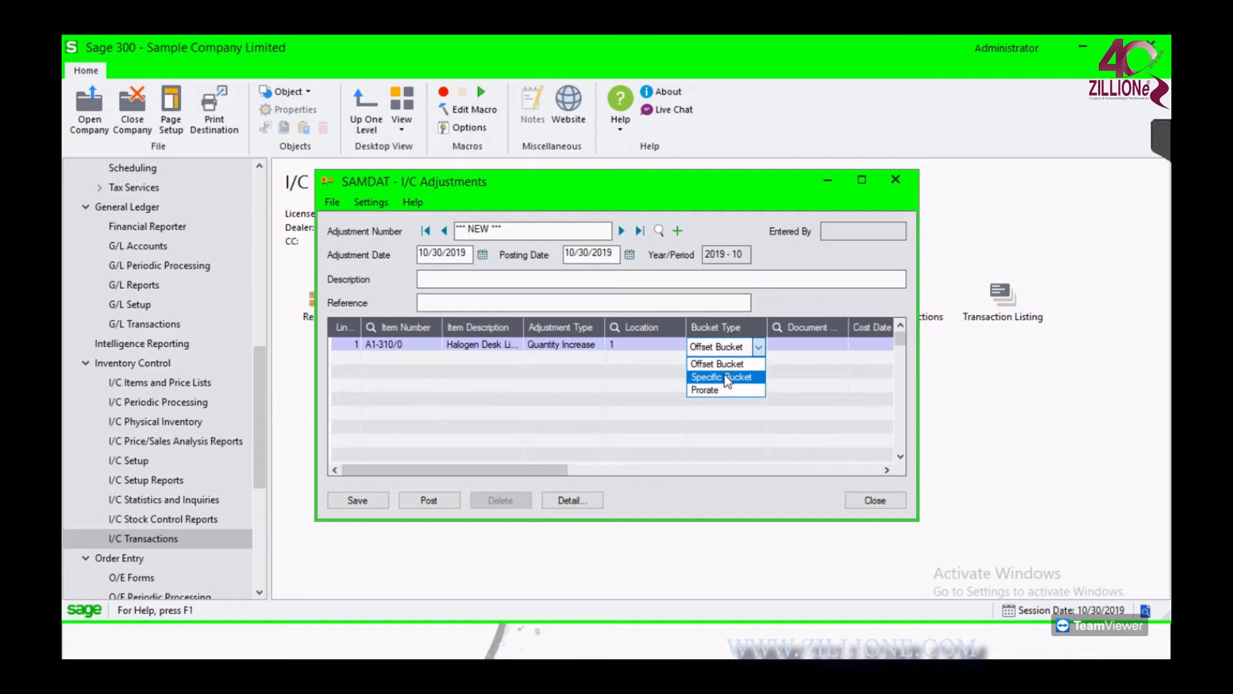
{"action": "left_click", "coordinate": [830, 409]}
{"action": "left_click", "coordinate": [757, 348]}
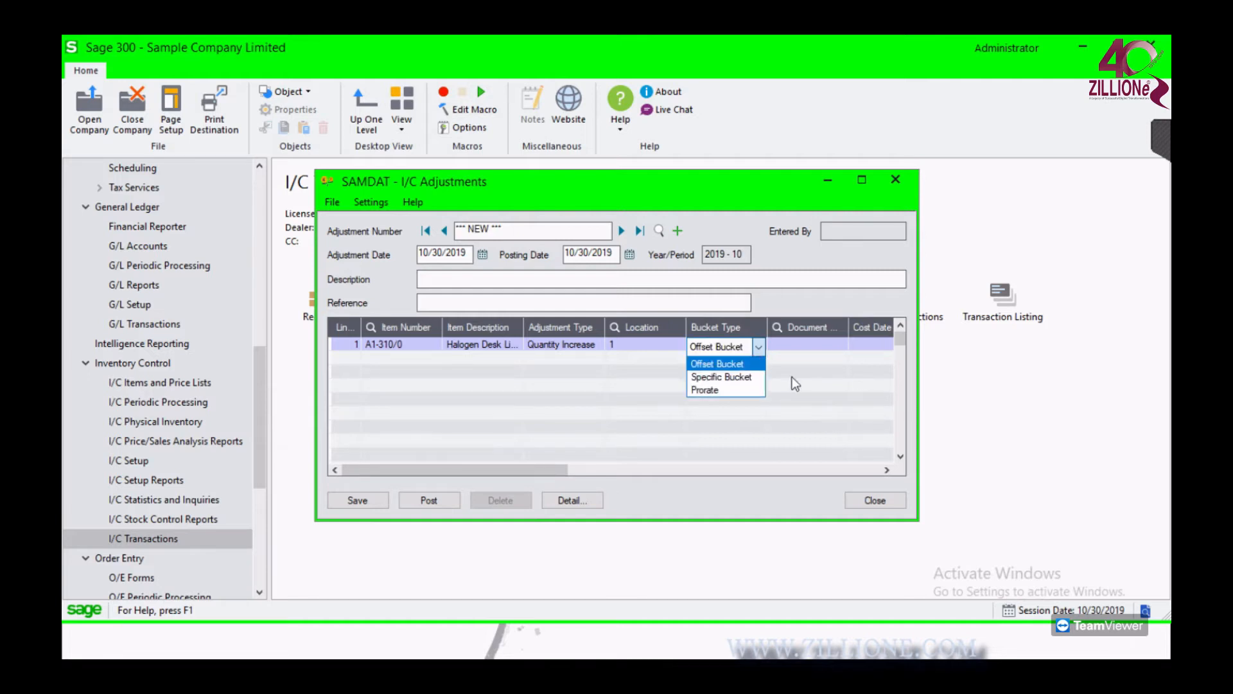
{"action": "left_click", "coordinate": [827, 388]}
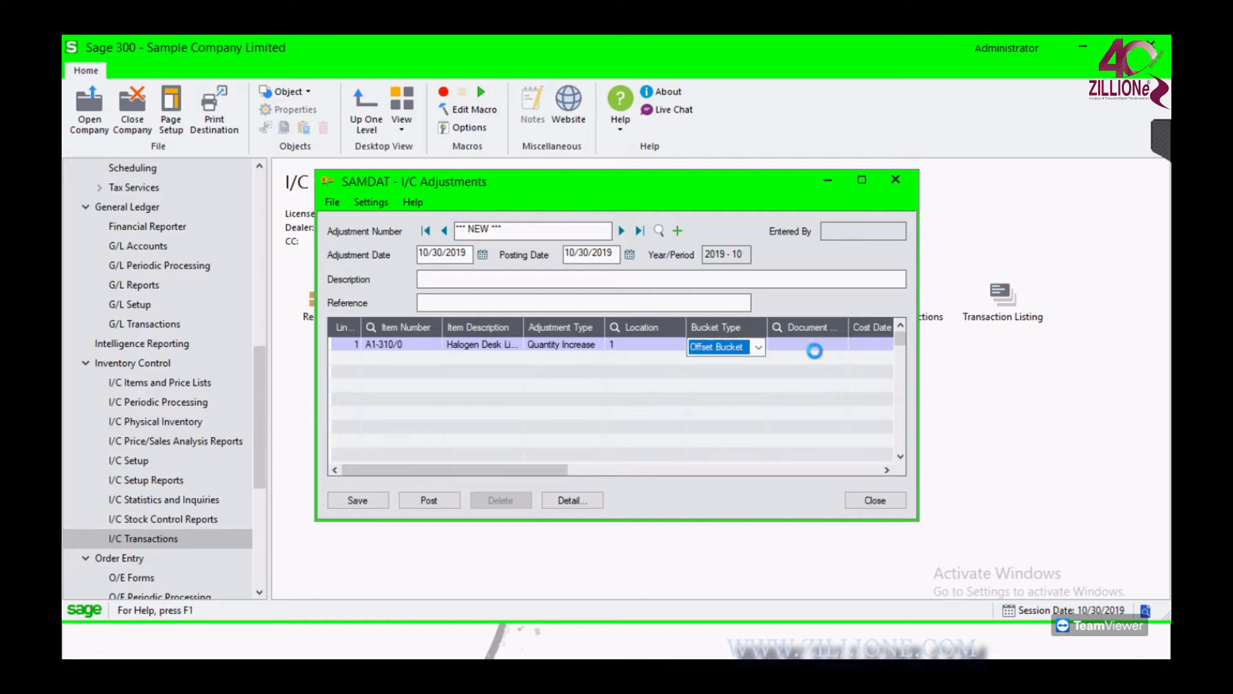
{"action": "left_click", "coordinate": [637, 355]}
Try Cost Increase as the adjustment type of the A1-310/0 line and dismiss the error message
{"action": "left_click", "coordinate": [560, 347]}
{"action": "left_click", "coordinate": [596, 348]}
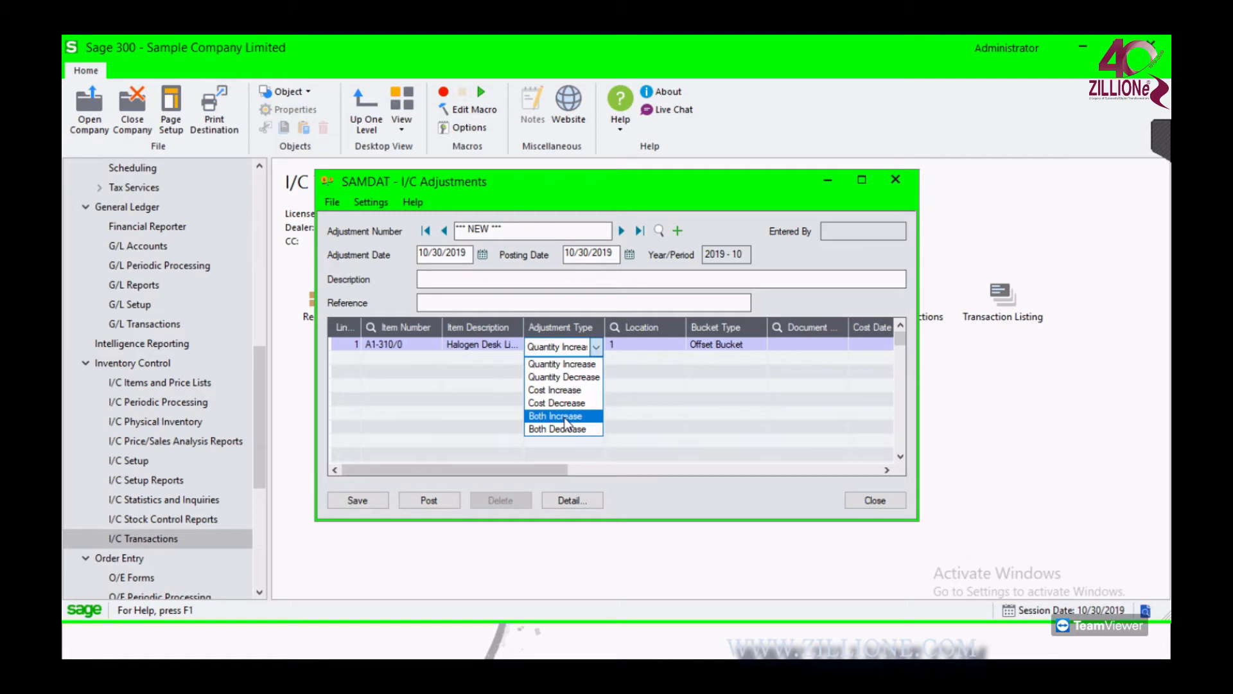
{"action": "left_click", "coordinate": [566, 390]}
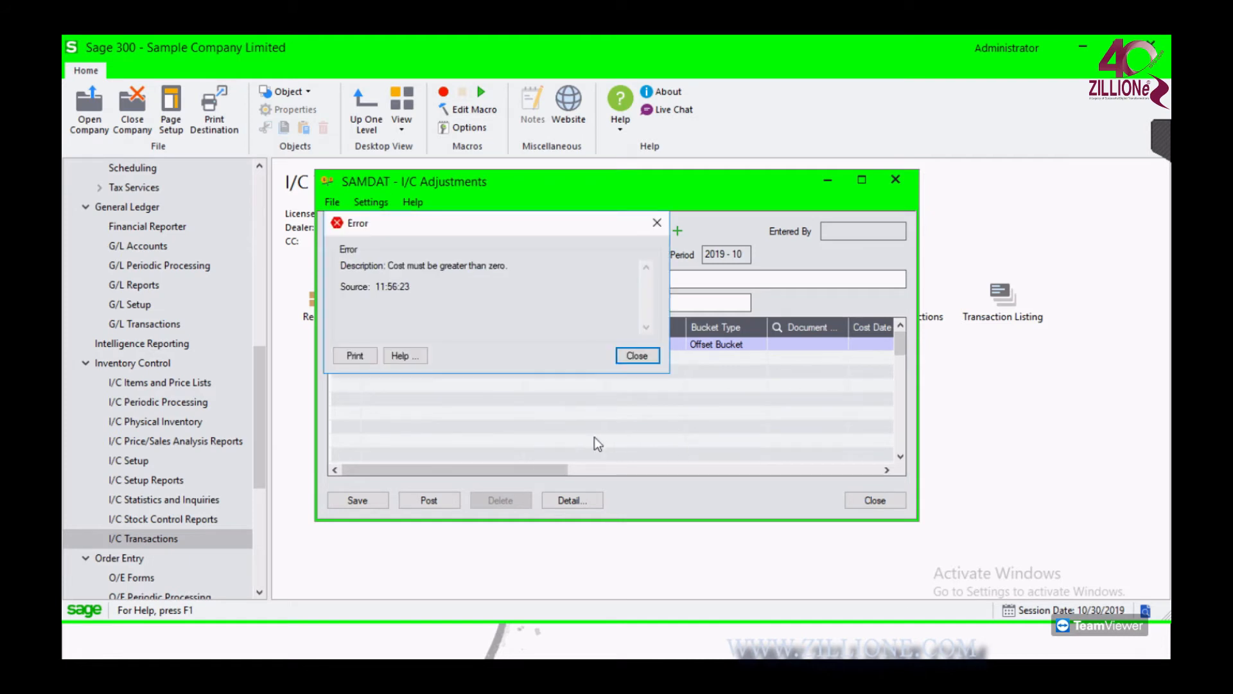
{"action": "left_click", "coordinate": [637, 356]}
{"action": "left_click", "coordinate": [638, 356]}
{"action": "mouse_move", "coordinate": [546, 471]}
{"action": "left_mouse_down"}
{"action": "mouse_move", "coordinate": [669, 473]}
{"action": "mouse_move", "coordinate": [538, 470]}
{"action": "left_mouse_up"}
{"action": "left_click", "coordinate": [770, 346]}
Change the A1-310/0 line's adjustment type to Both Increase and dismiss the error messages
{"action": "left_click", "coordinate": [588, 348]}
{"action": "left_click", "coordinate": [588, 348]}
{"action": "left_click", "coordinate": [580, 417]}
{"action": "left_click", "coordinate": [538, 466]}
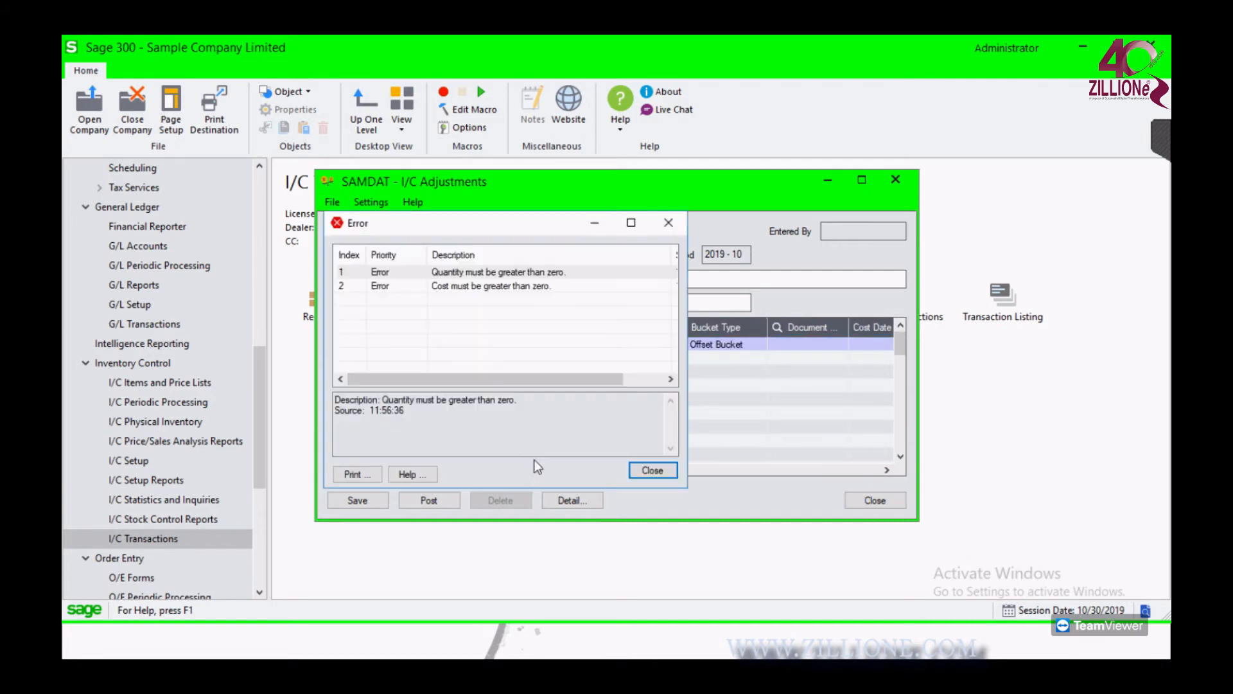
{"action": "left_click", "coordinate": [652, 470]}
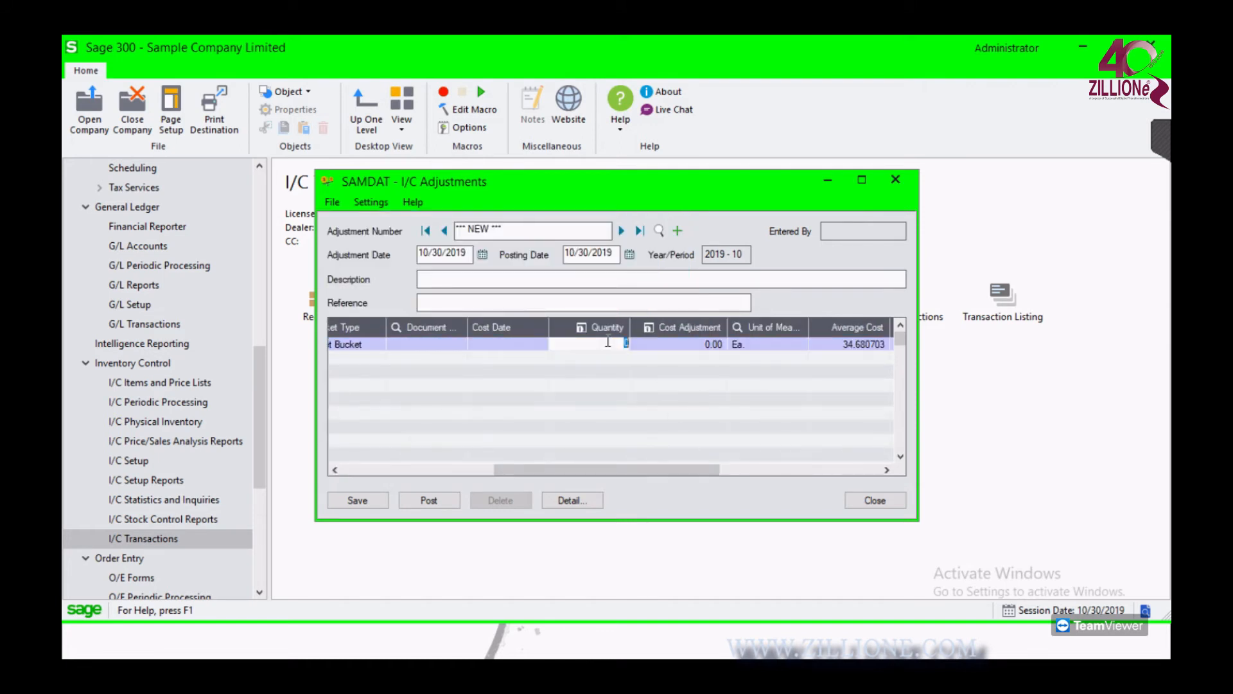
Set the A1-310/0 line's adjustment quantity to 10 and check its cost adjustment
{"action": "key", "text": "Tab"}
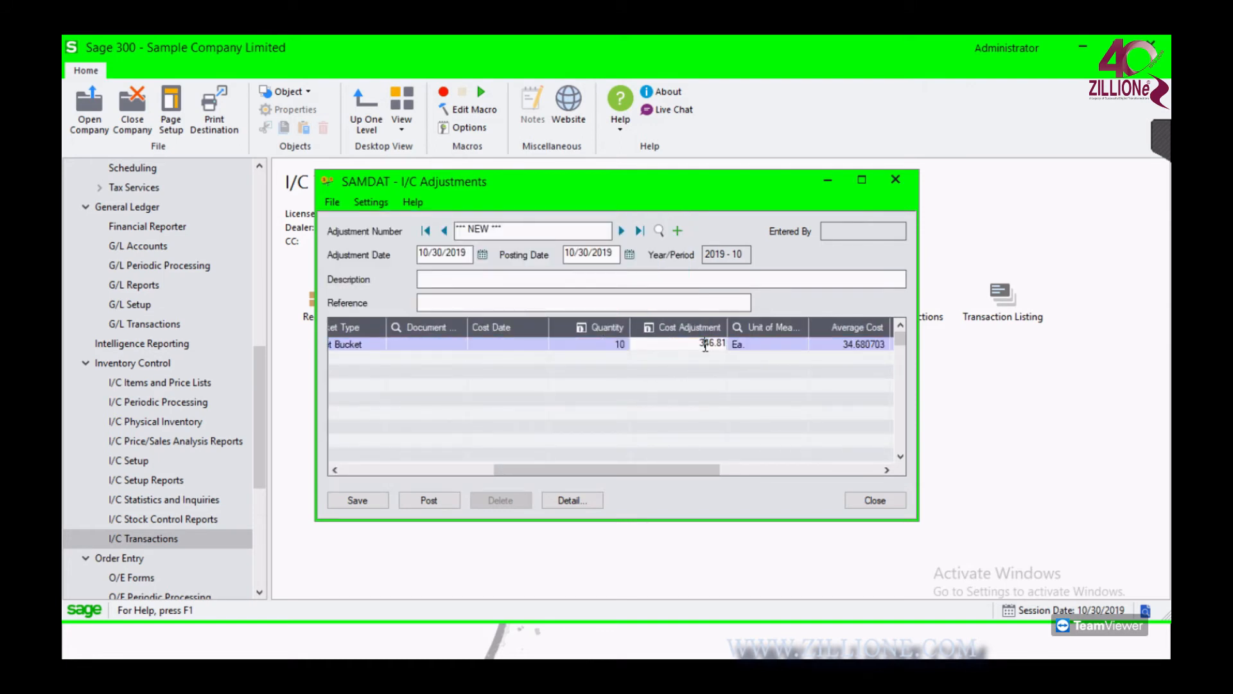
{"action": "left_click", "coordinate": [788, 411]}
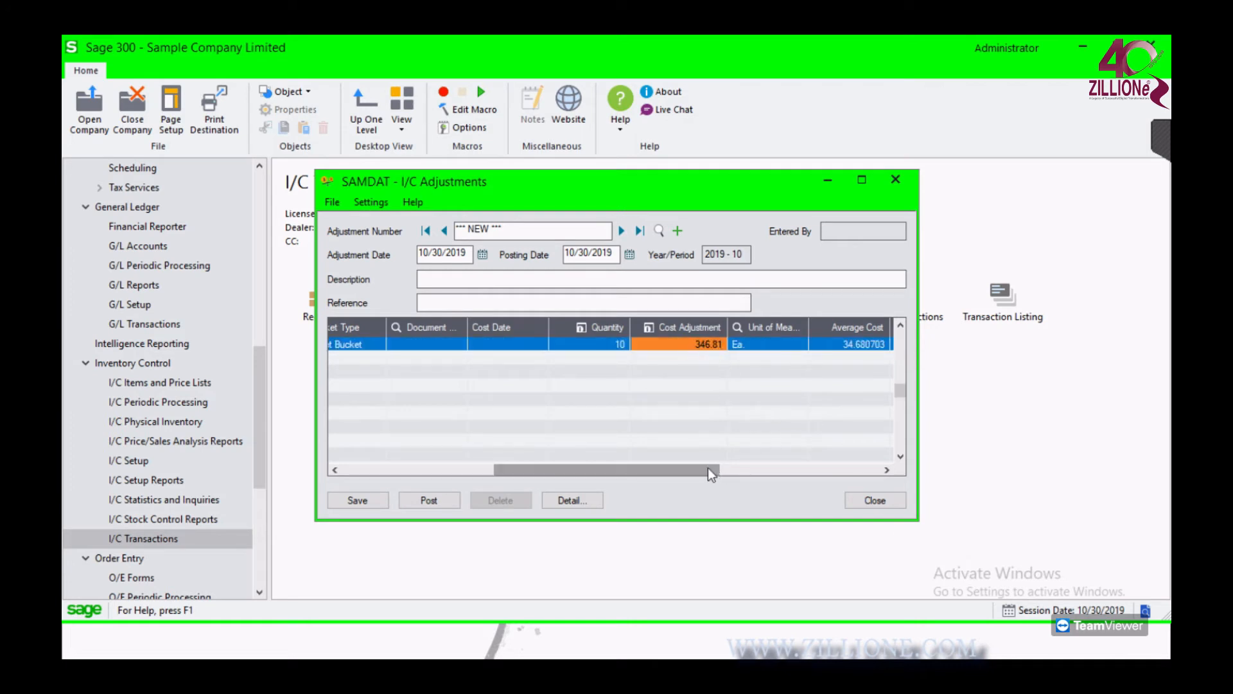
{"action": "left_click", "coordinate": [700, 347]}
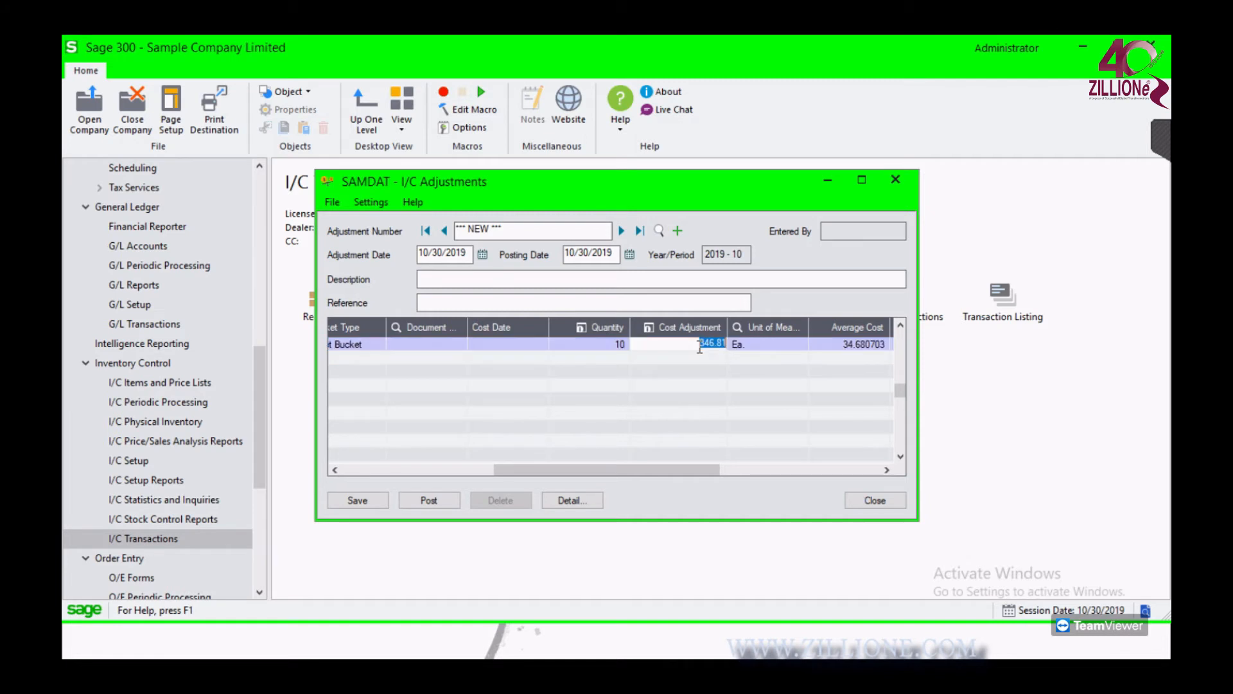
{"action": "left_click", "coordinate": [730, 409]}
Save the A1-310/0 inventory adjustment and dismiss the save message
{"action": "left_click_drag", "start_coordinate": [710, 471], "coordinate": [399, 467]}
{"action": "left_click", "coordinate": [373, 498]}
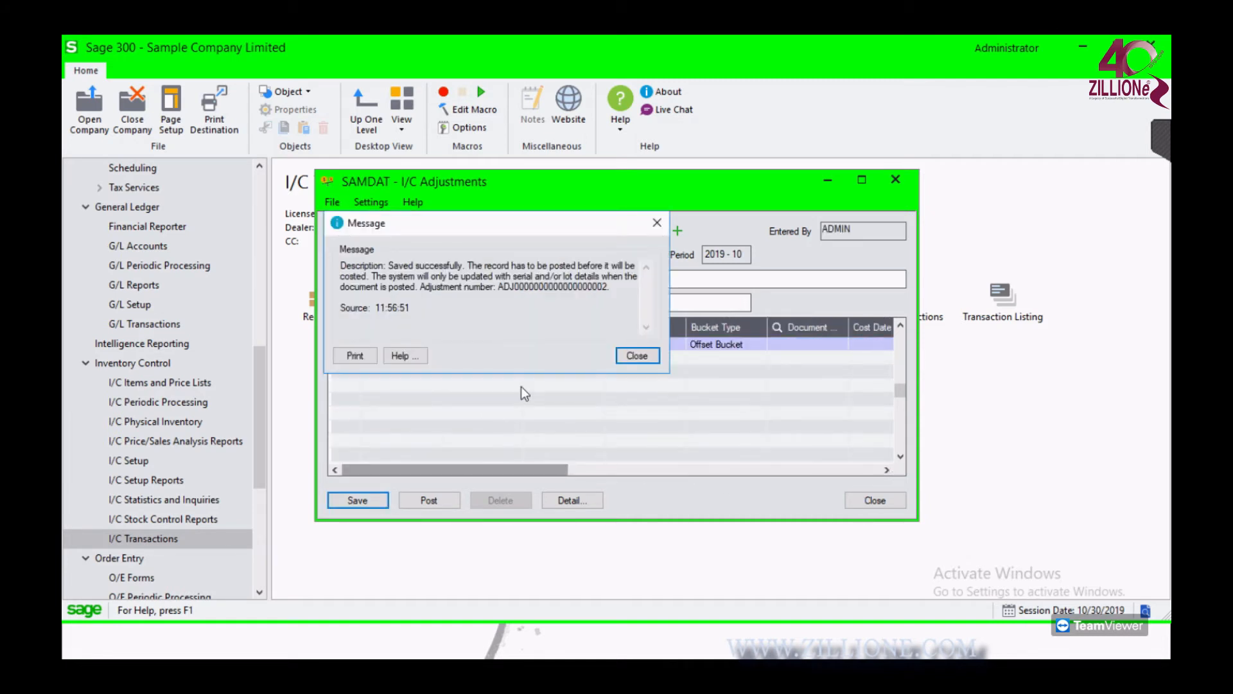
{"action": "left_click", "coordinate": [642, 356]}
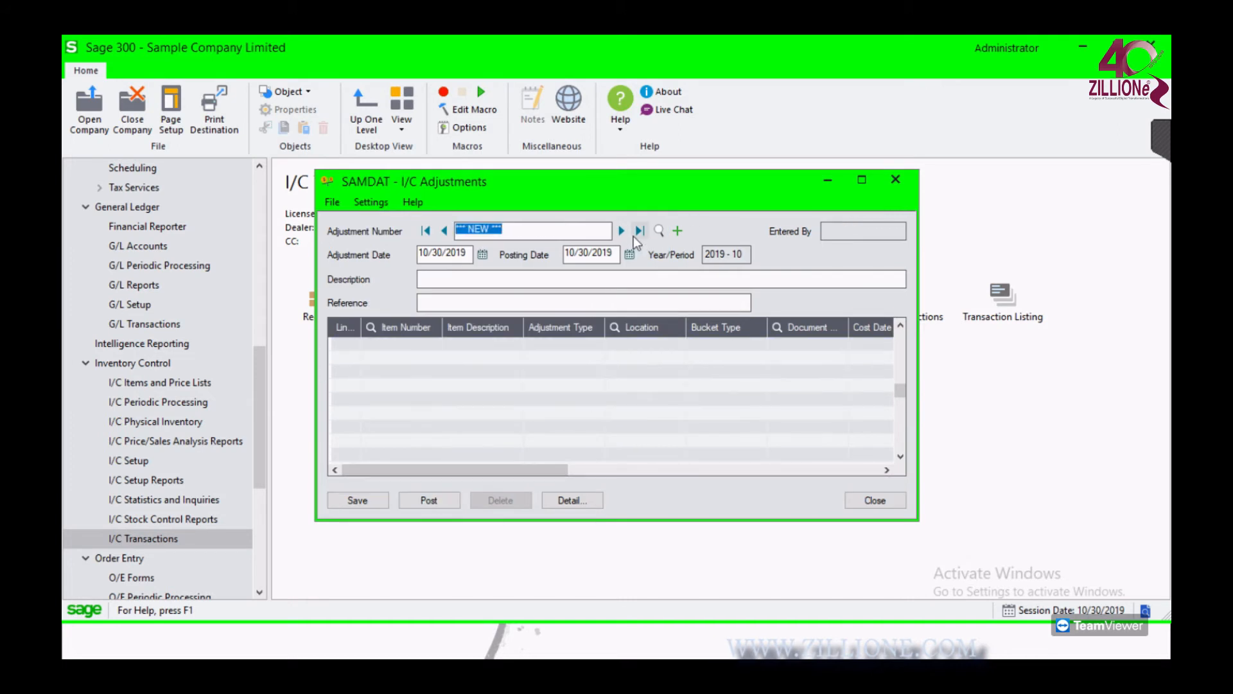
Bring up the last saved adjustment, post it, dismiss the posting message and close the adjustments window
{"action": "left_click", "coordinate": [639, 230]}
{"action": "left_click", "coordinate": [449, 498]}
{"action": "left_click", "coordinate": [648, 424]}
{"action": "left_click", "coordinate": [645, 355]}
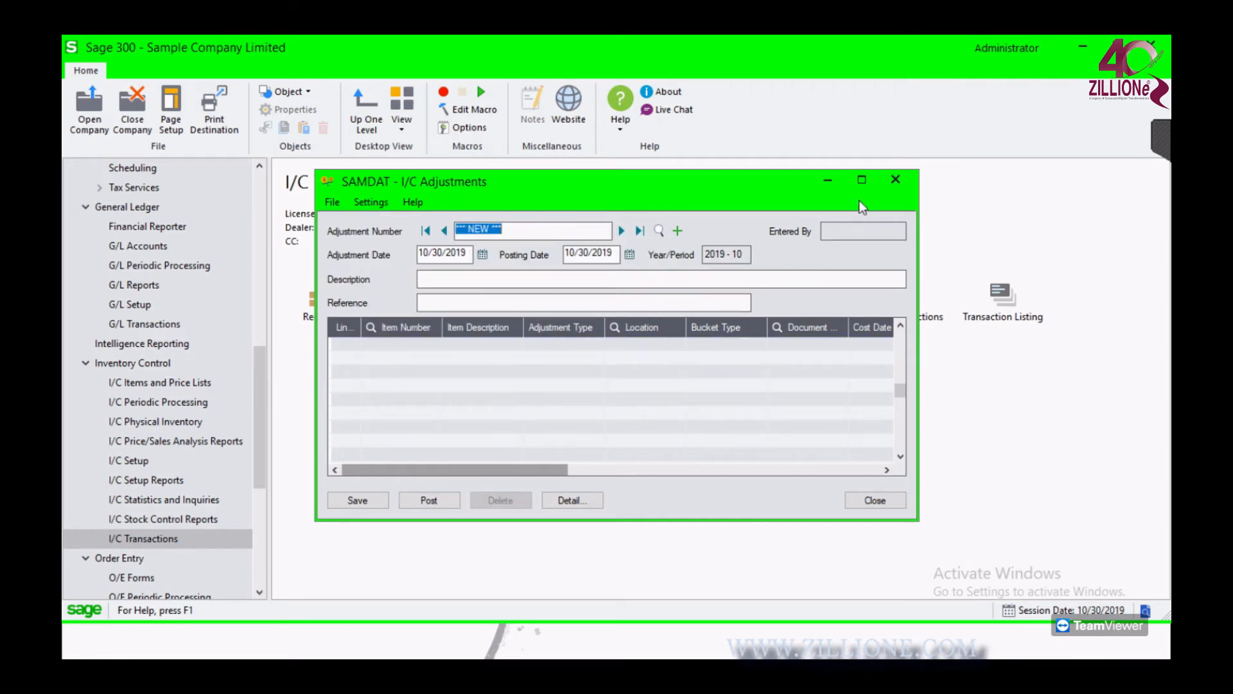
{"action": "left_click", "coordinate": [895, 180]}
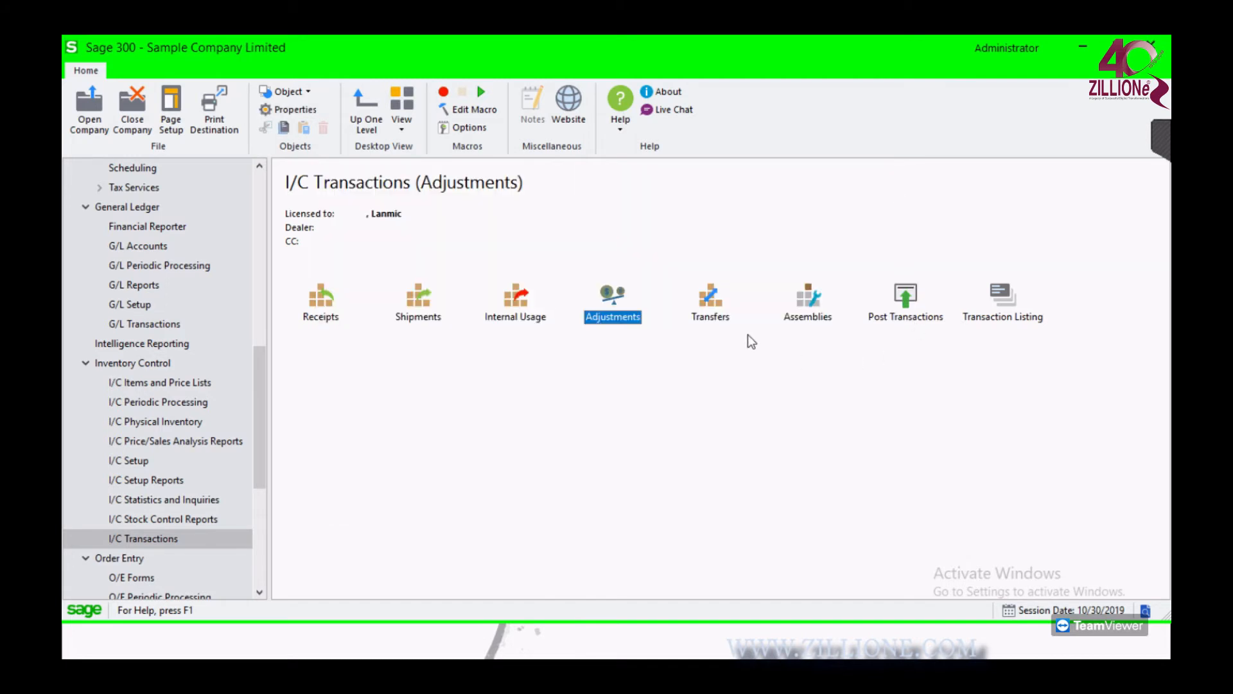
Open a new inventory transfer and examine its document types and proration methods, keeping Transfer and Prorate by Quantity
{"action": "double_click", "coordinate": [716, 308]}
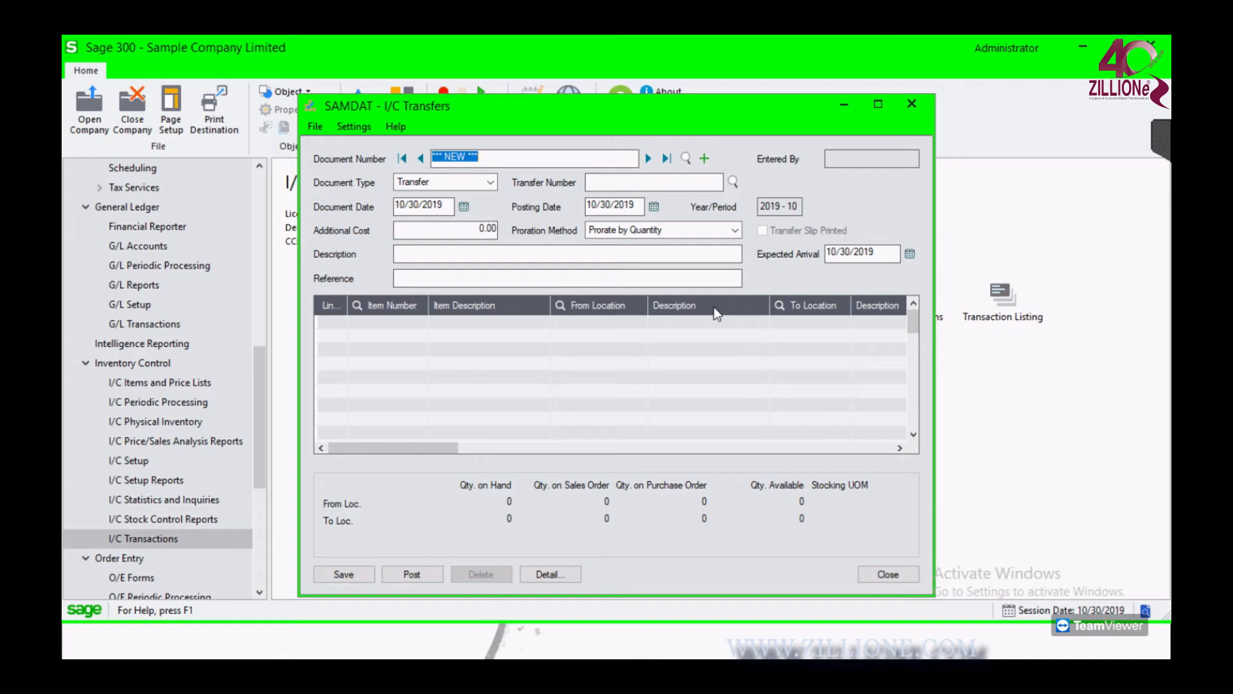
{"action": "left_click", "coordinate": [458, 180]}
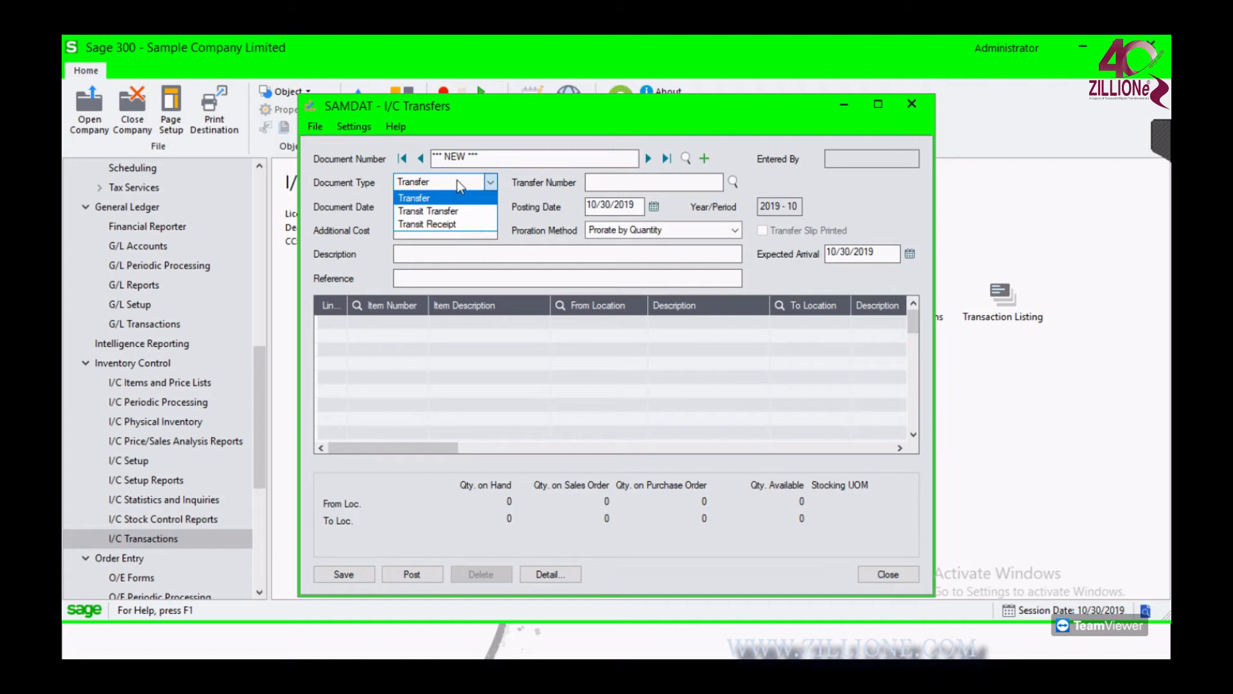
{"action": "left_click", "coordinate": [659, 228]}
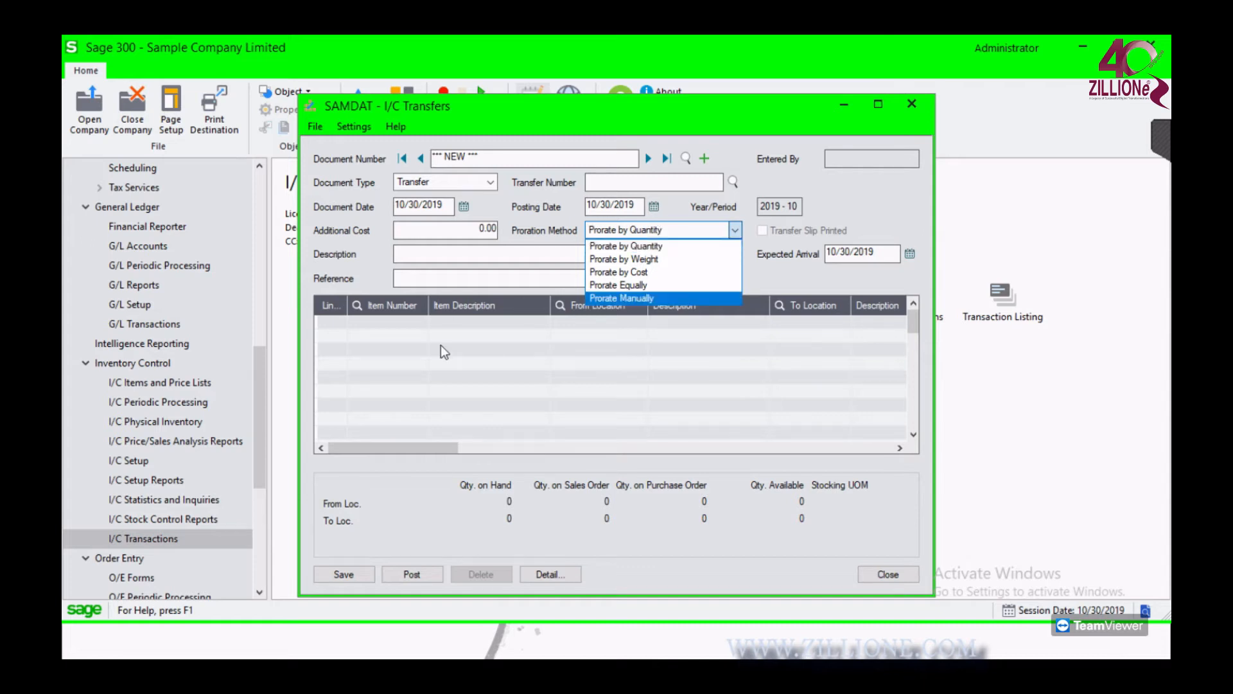
{"action": "left_click", "coordinate": [403, 333]}
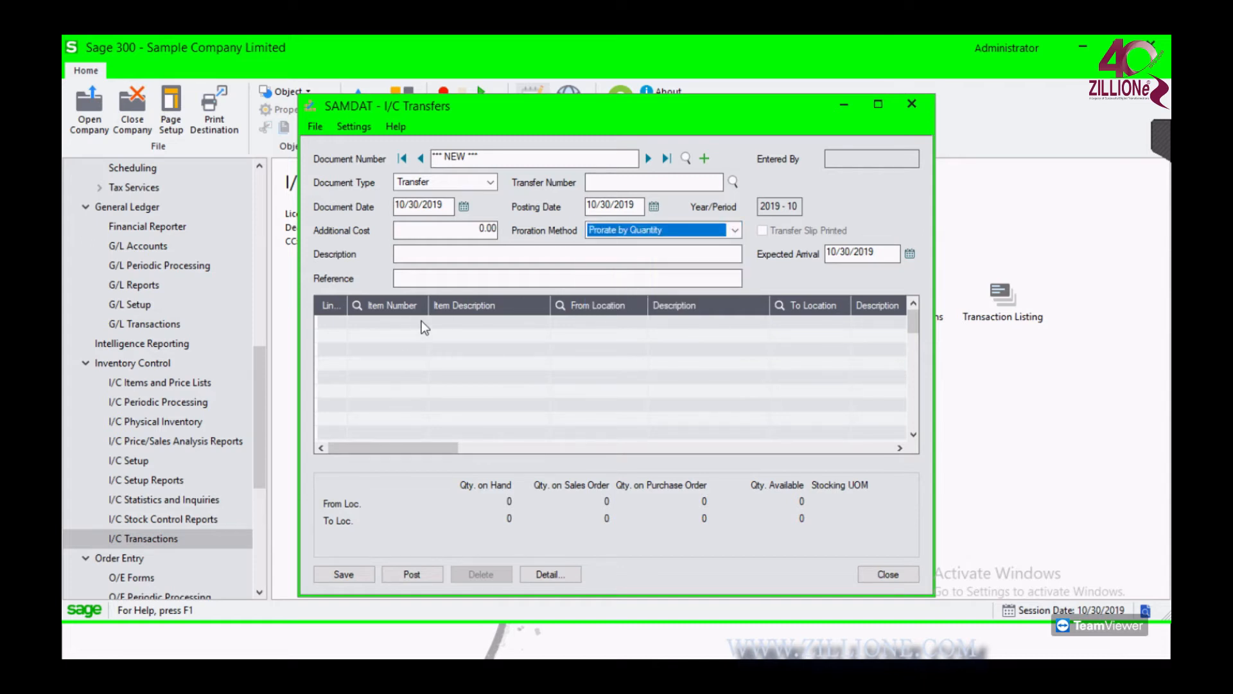
Choose item A1-103/0, the fluorescent desk lamp, for the first transfer line and dismiss the error messages
{"action": "left_click", "coordinate": [421, 321]}
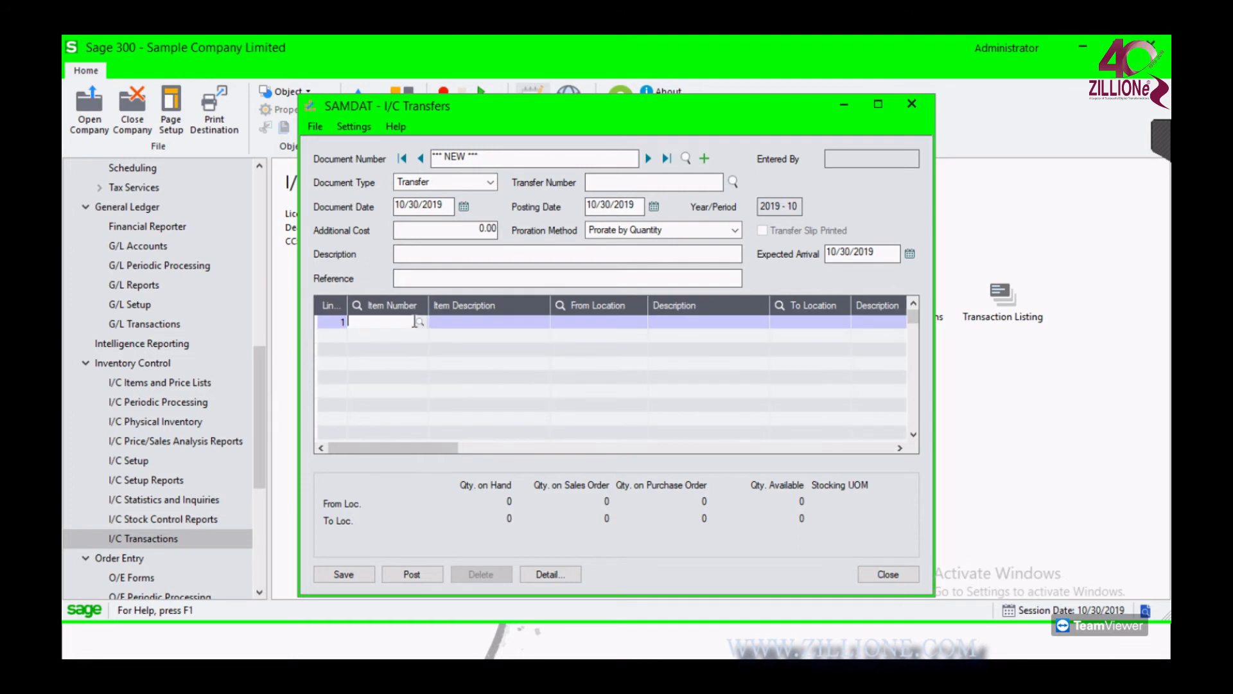
{"action": "left_click", "coordinate": [423, 323]}
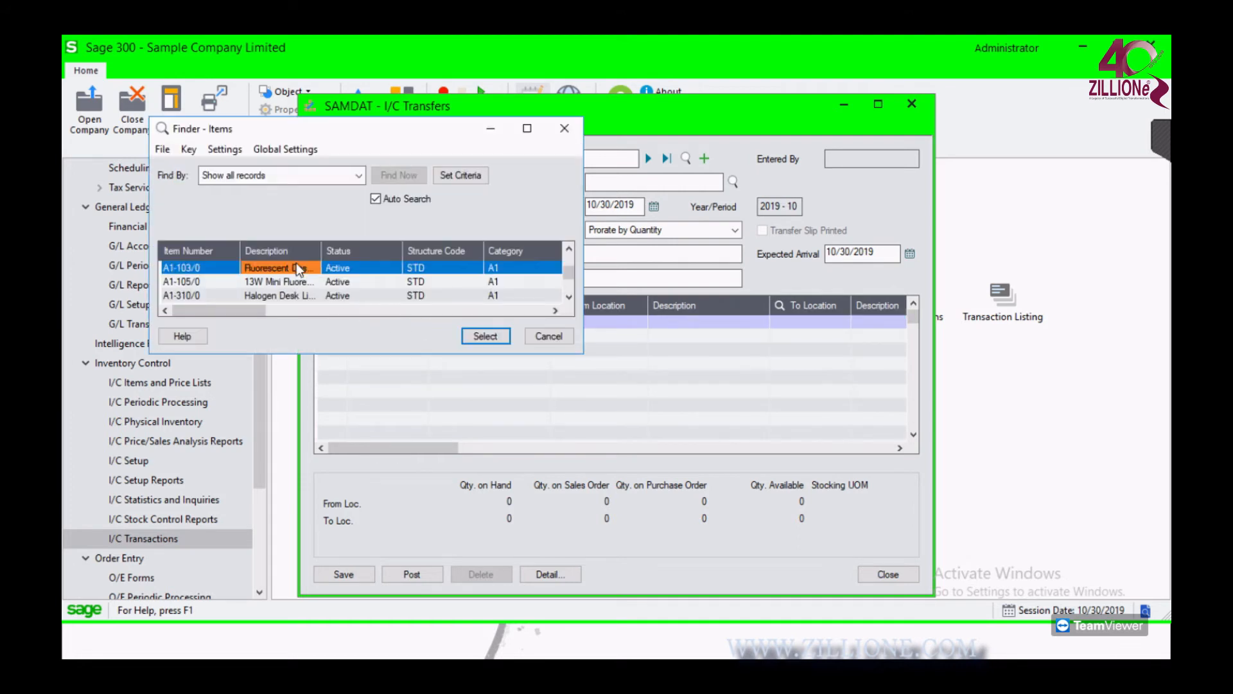
{"action": "left_click", "coordinate": [506, 335]}
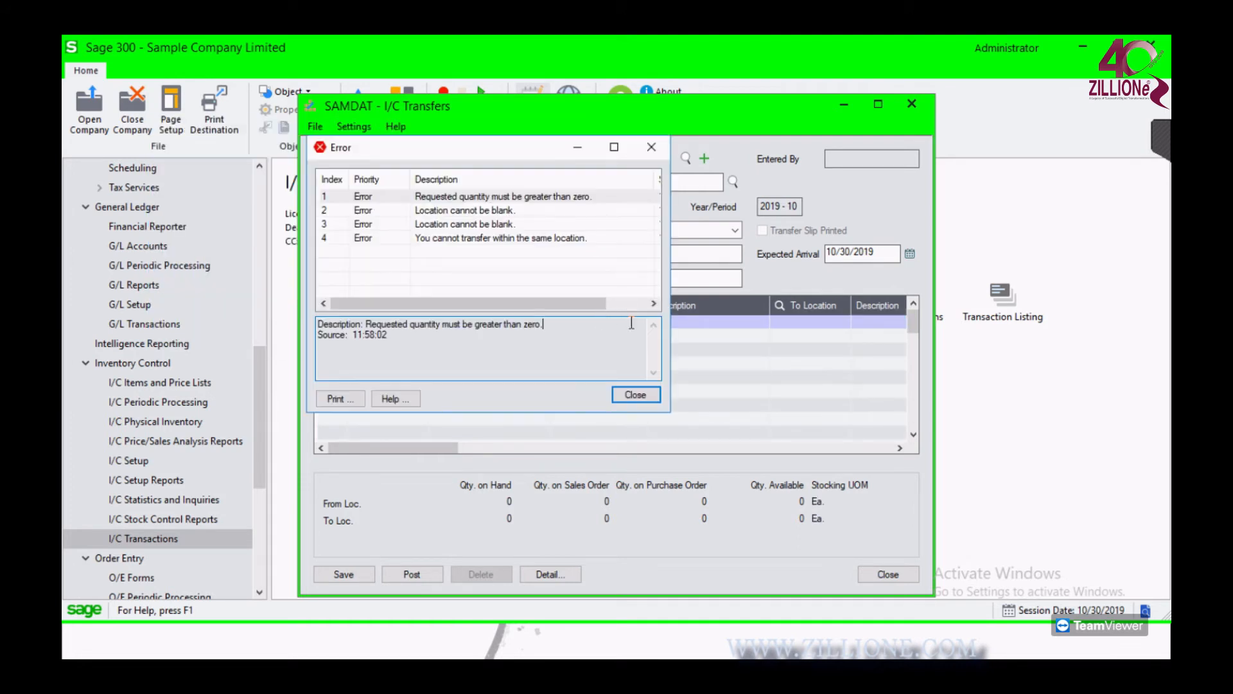
{"action": "left_click", "coordinate": [634, 396]}
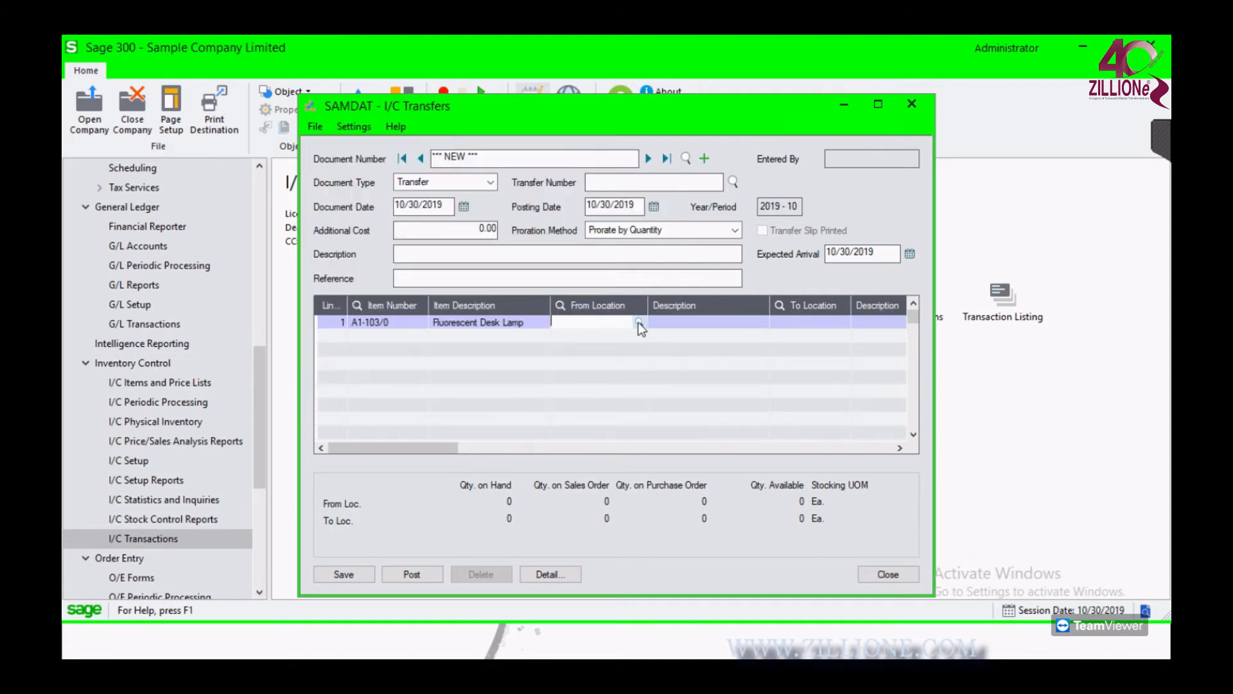
Set the A1-103/0 transfer line to move stock from location 1, Central warehouse - Seattle, to location 2, Portland Office
{"action": "left_click", "coordinate": [638, 322]}
{"action": "double_click", "coordinate": [366, 270]}
{"action": "left_click", "coordinate": [840, 322]}
{"action": "left_click", "coordinate": [840, 321]}
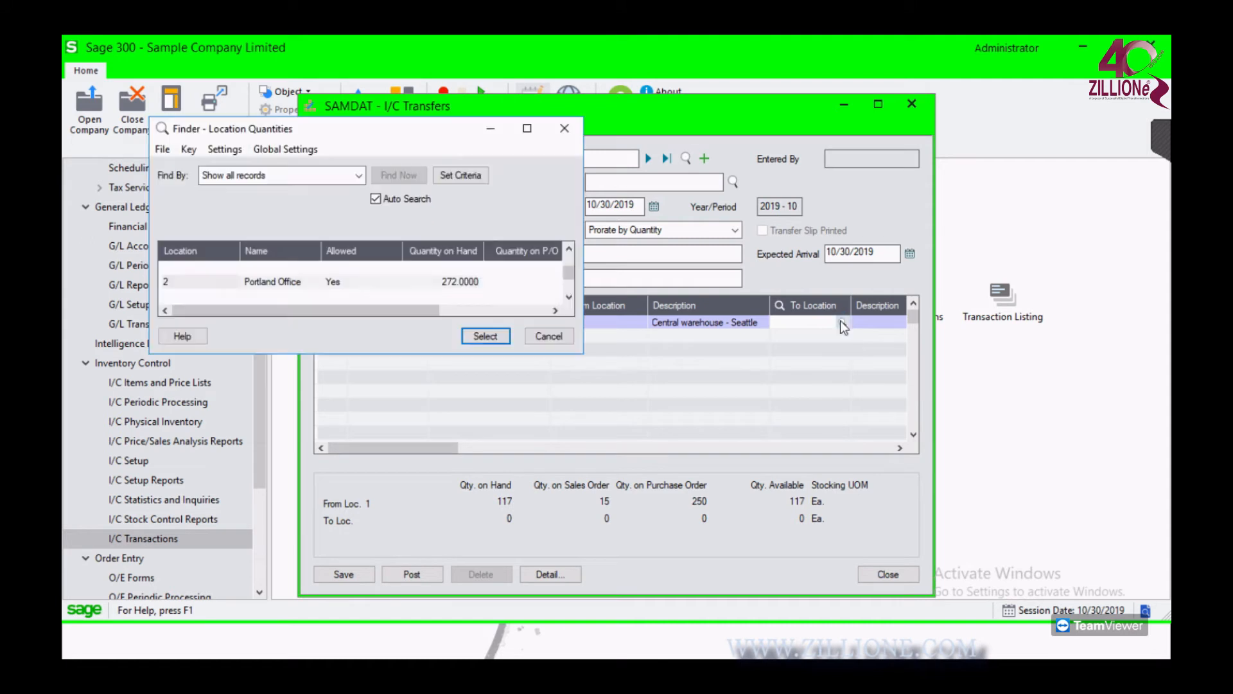
{"action": "double_click", "coordinate": [436, 283]}
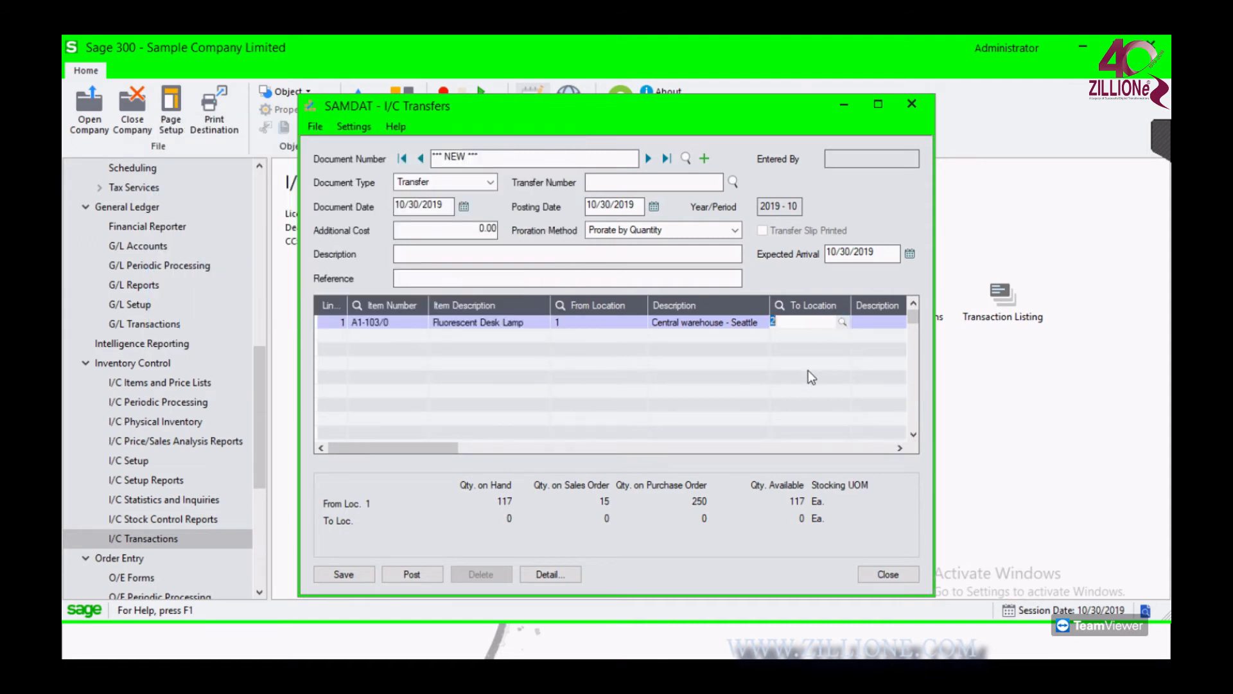
{"action": "left_click", "coordinate": [626, 282]}
Enter a requested quantity of 10 on the A1-103/0 transfer line
{"action": "left_click_drag", "start_coordinate": [464, 446], "coordinate": [547, 448]}
{"action": "left_click", "coordinate": [665, 323]}
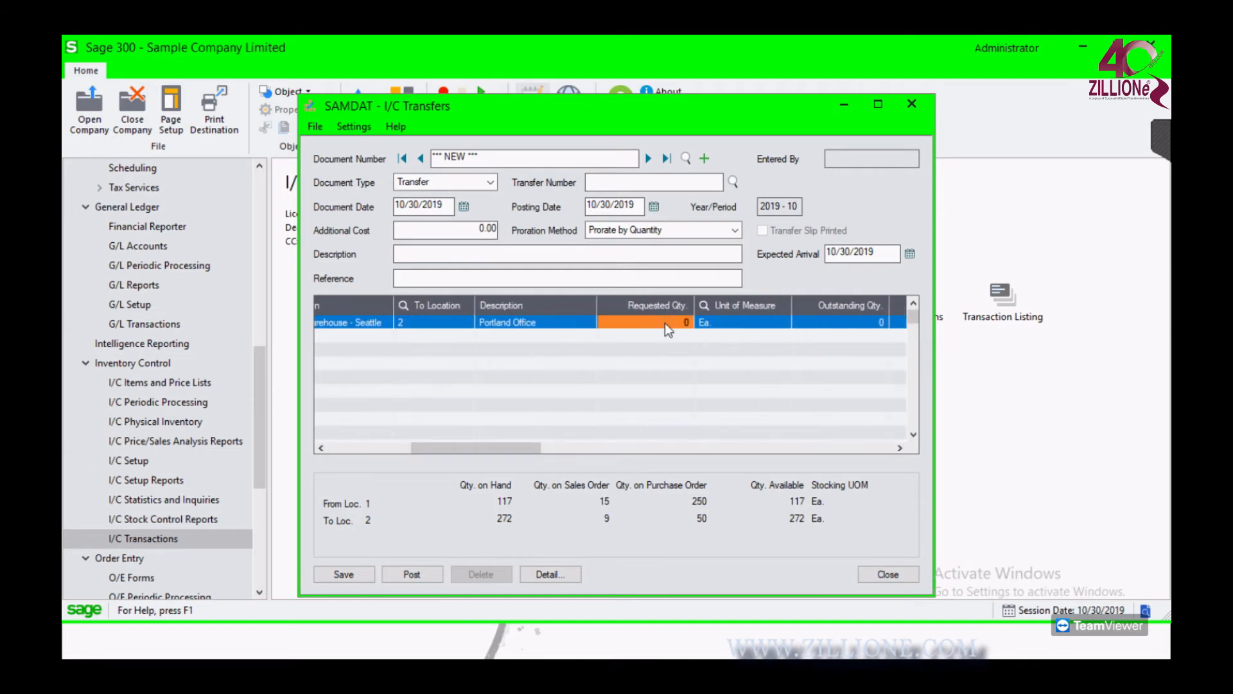
{"action": "type", "text": "10"}
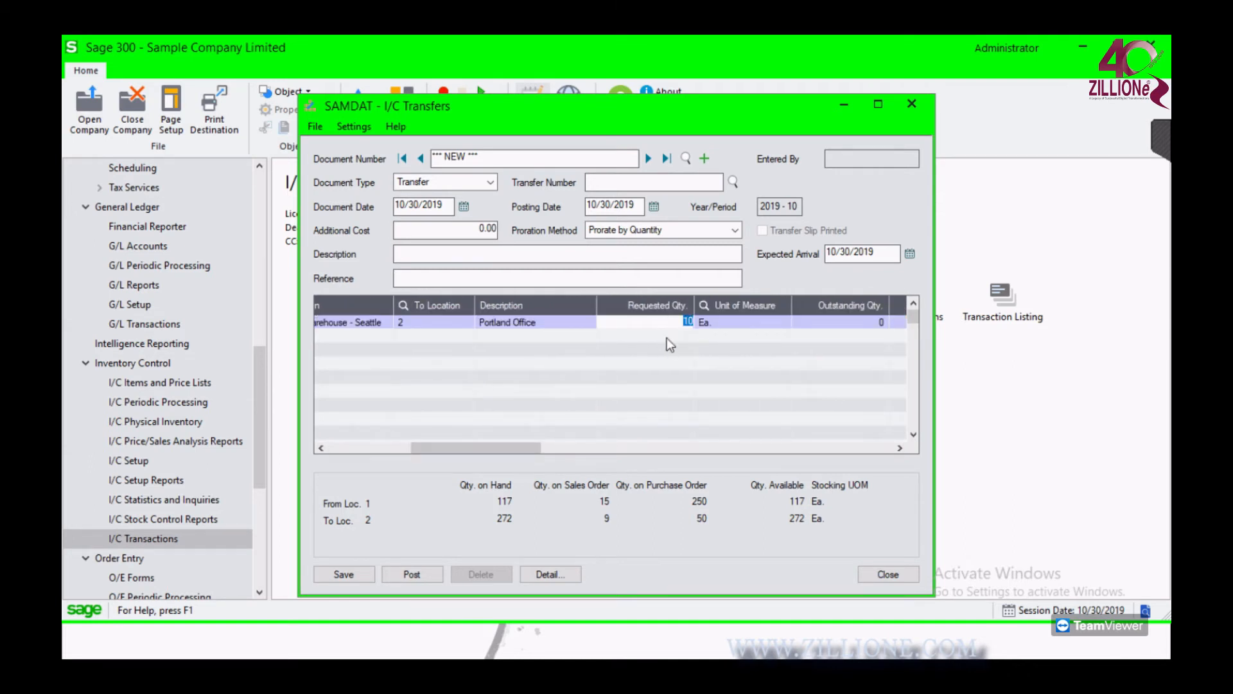
{"action": "key", "text": "Return"}
Examine the A1-103/0 transfer line's quantity, proration and weight columns
{"action": "left_click_drag", "start_coordinate": [539, 445], "coordinate": [573, 449]}
{"action": "left_click", "coordinate": [527, 321]}
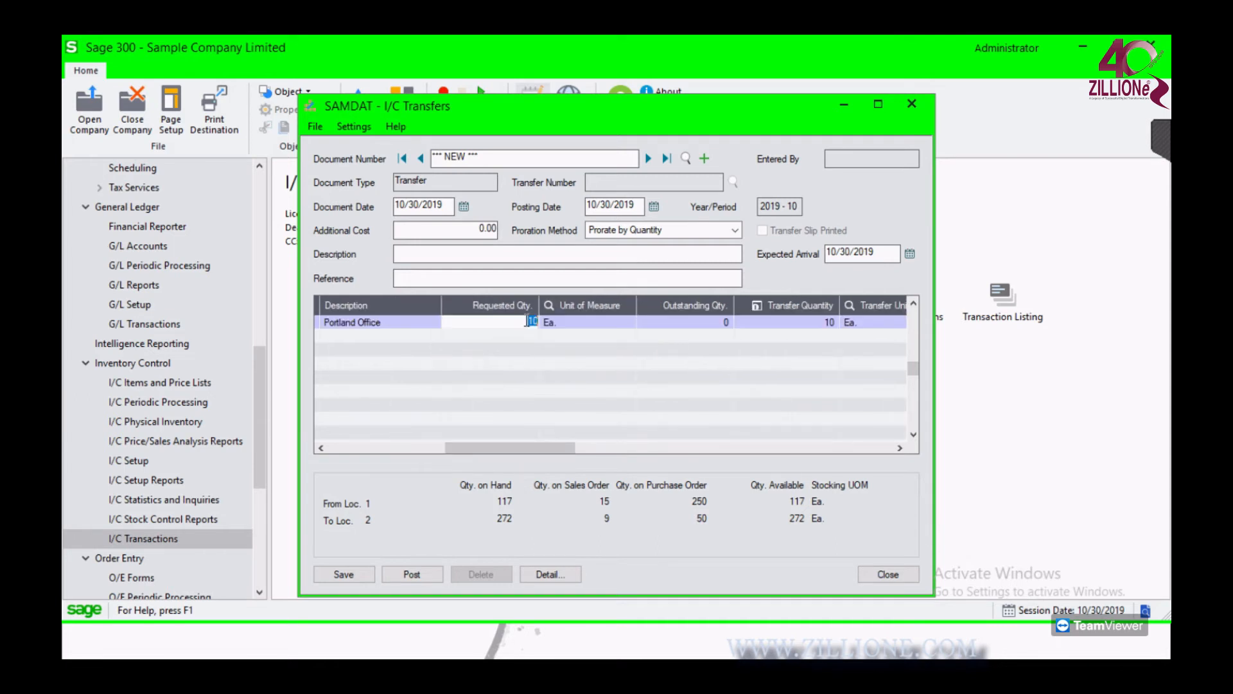
{"action": "left_click", "coordinate": [579, 395]}
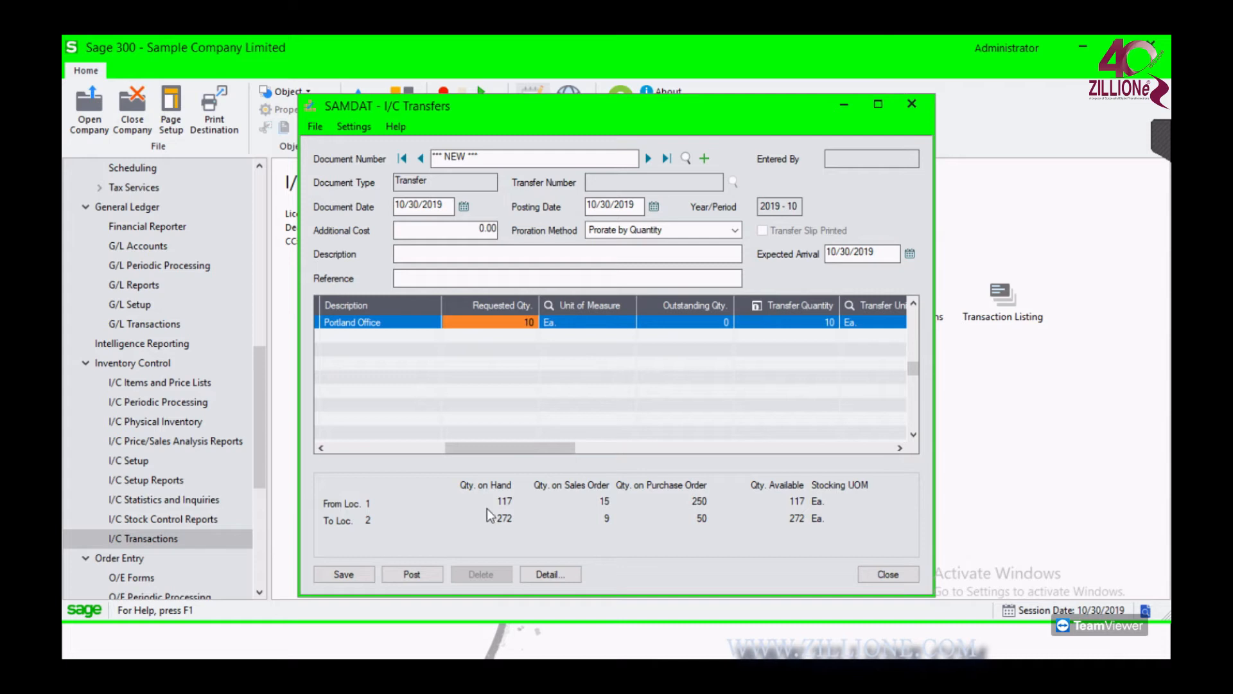
{"action": "left_click_drag", "start_coordinate": [511, 447], "coordinate": [650, 447]}
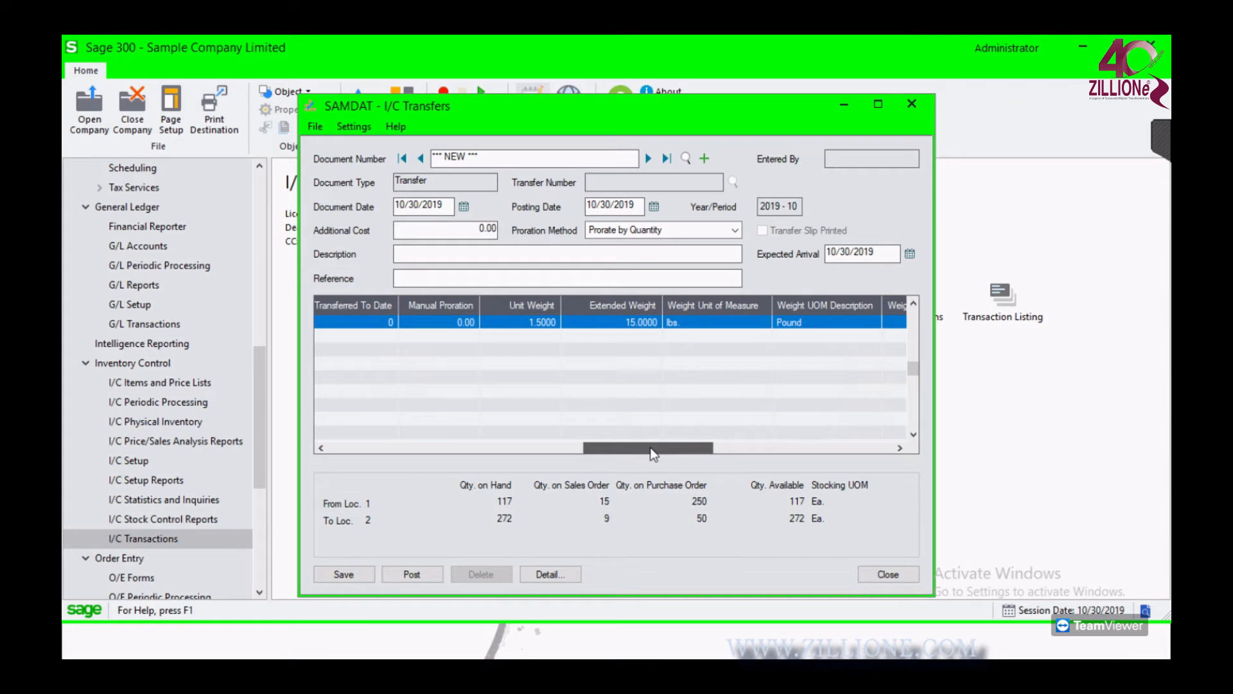
Check the transfer line's remaining weight, cost and completion columns, and save the transfer without printing the transfer slip
{"action": "left_click_drag", "start_coordinate": [650, 447], "coordinate": [777, 448]}
{"action": "left_click", "coordinate": [818, 448]}
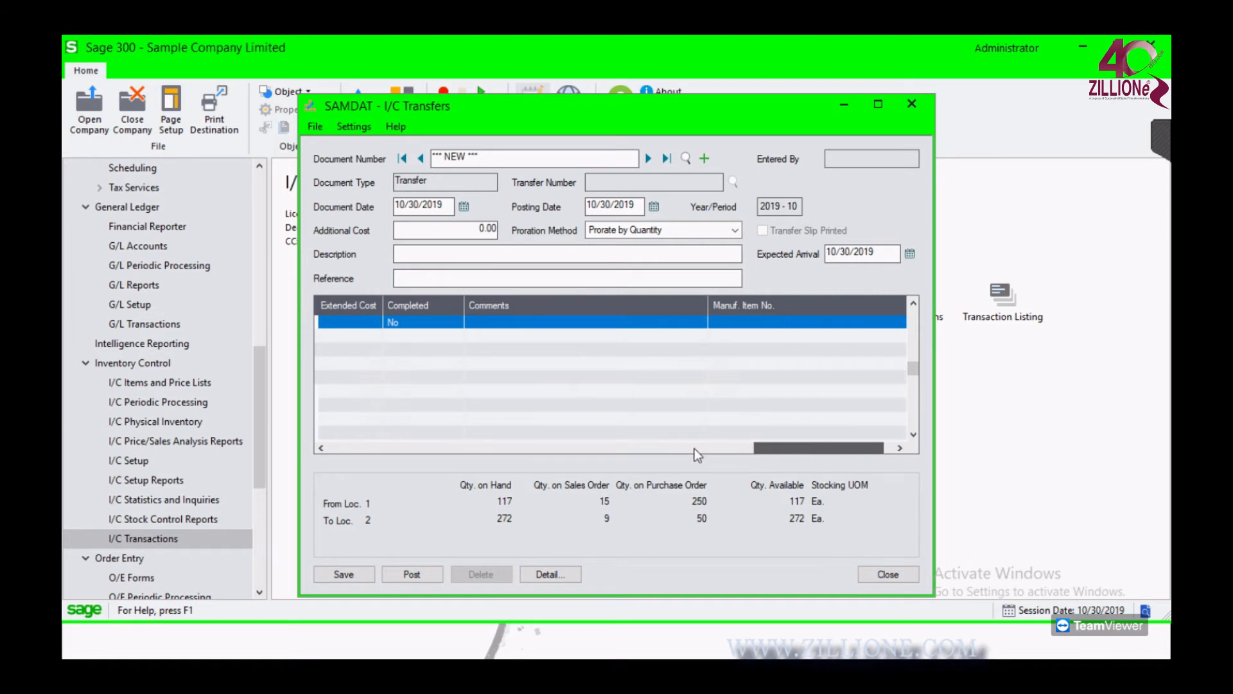
{"action": "left_click", "coordinate": [676, 448]}
{"action": "left_click_drag", "start_coordinate": [673, 449], "coordinate": [357, 457]}
{"action": "left_click", "coordinate": [339, 569]}
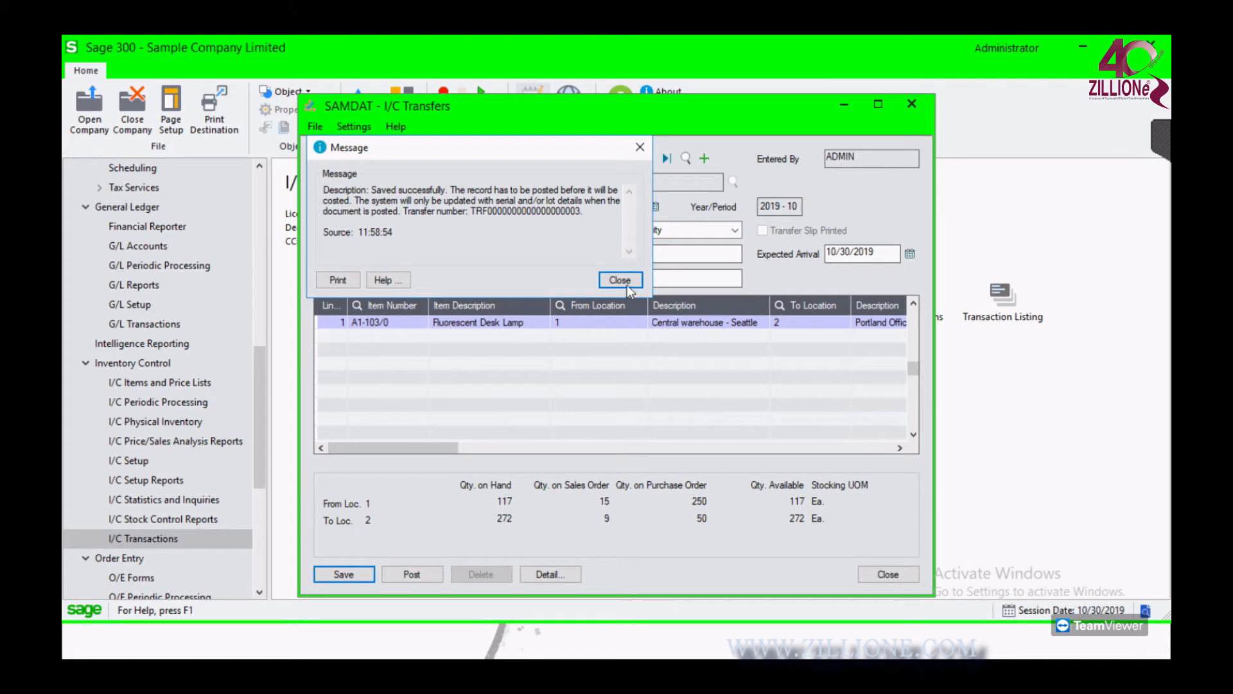
{"action": "left_click", "coordinate": [627, 281]}
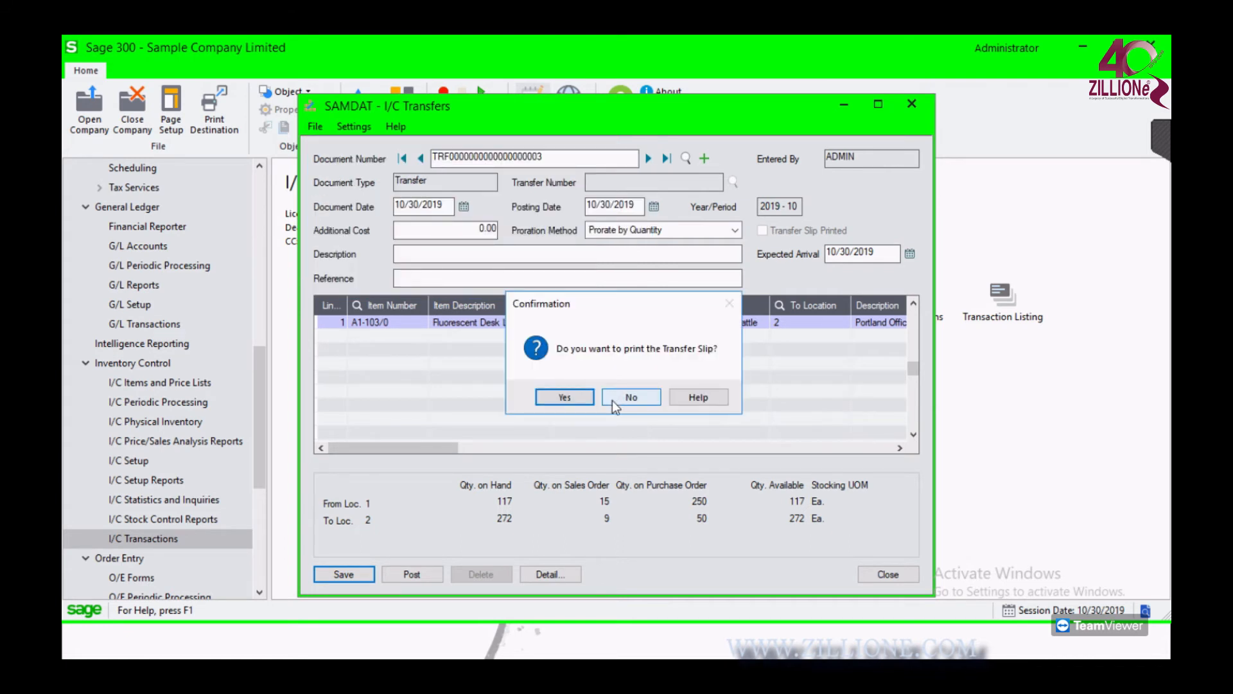
{"action": "left_click", "coordinate": [613, 398]}
Reopen the saved A1-103/0 transfer, review its line, and post it without printing the transfer slip
{"action": "left_click", "coordinate": [667, 158]}
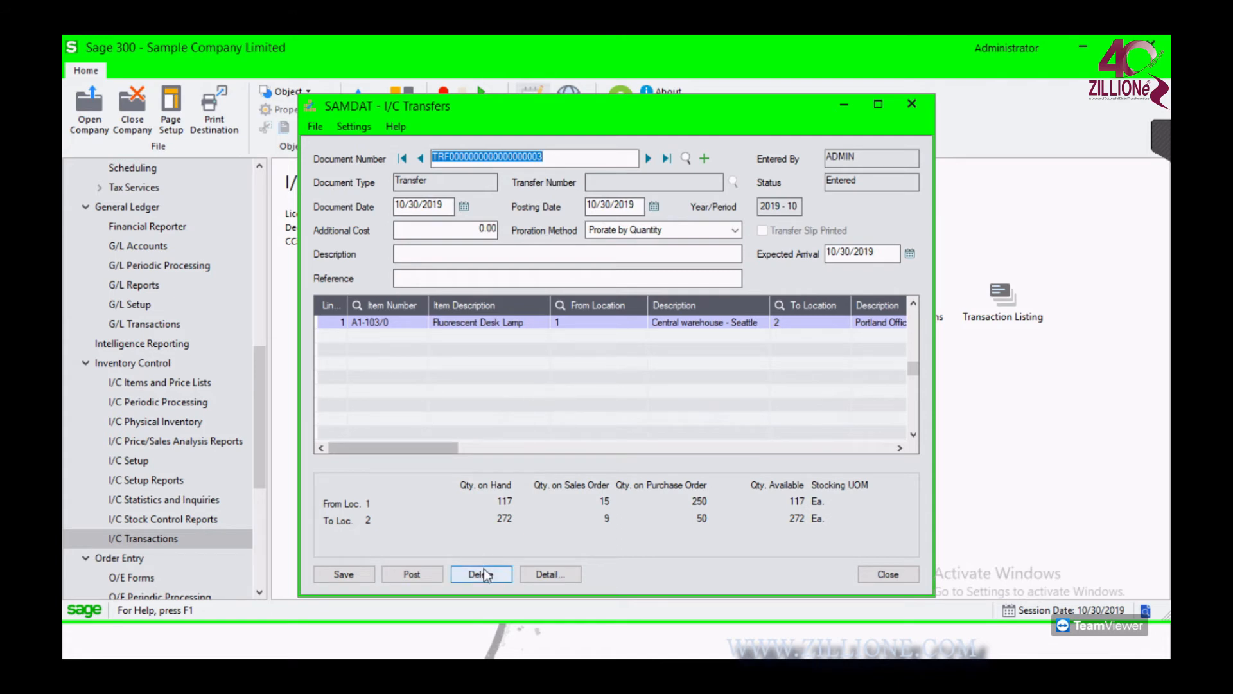
{"action": "left_click_drag", "start_coordinate": [450, 451], "coordinate": [511, 447]}
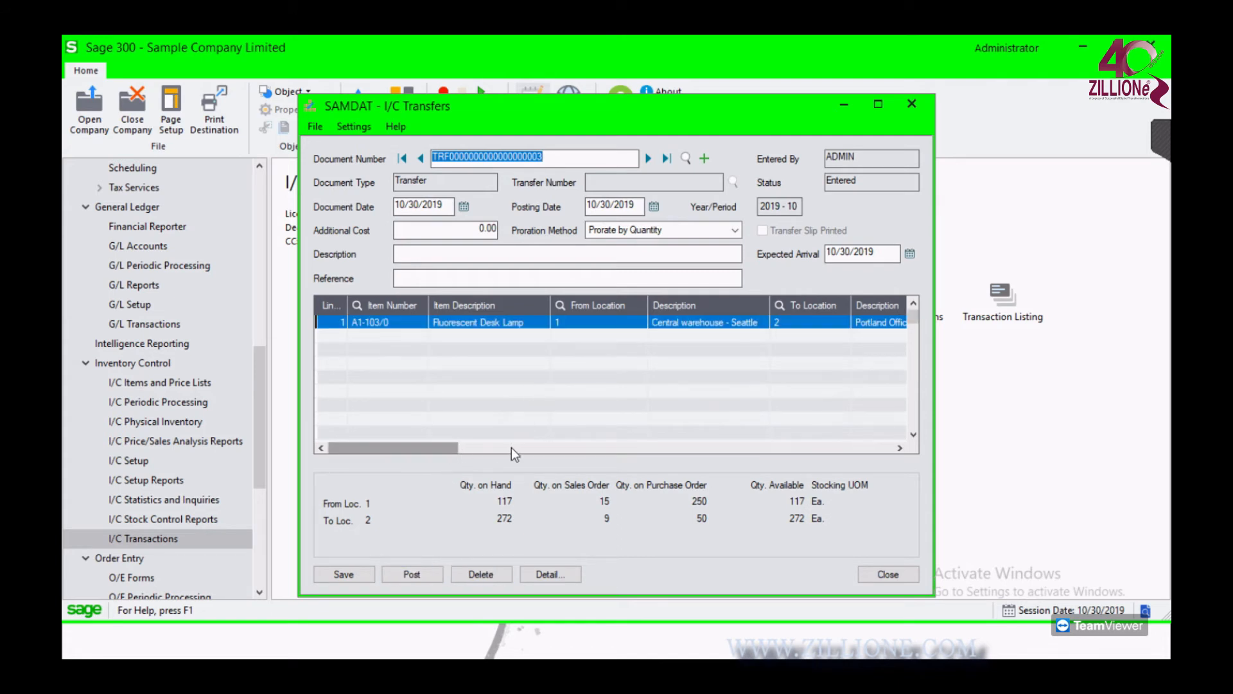
{"action": "left_click_drag", "start_coordinate": [672, 447], "coordinate": [910, 442]}
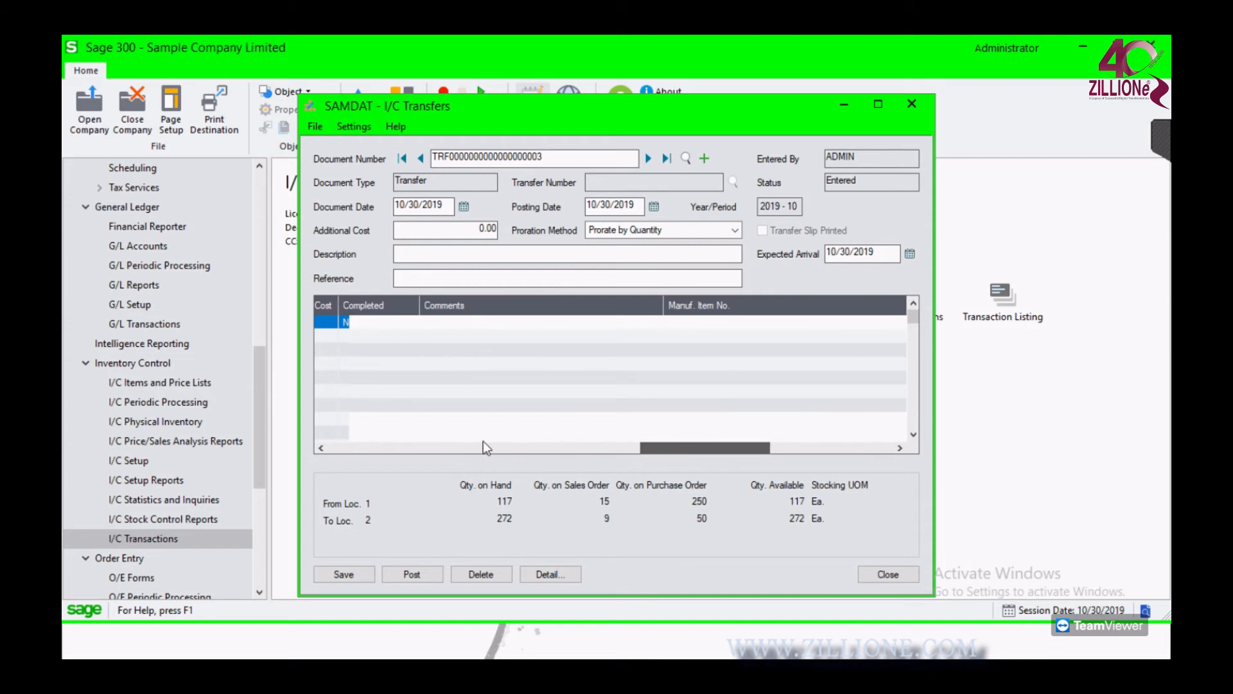
{"action": "left_click_drag", "start_coordinate": [483, 446], "coordinate": [303, 442]}
{"action": "left_click", "coordinate": [405, 573]}
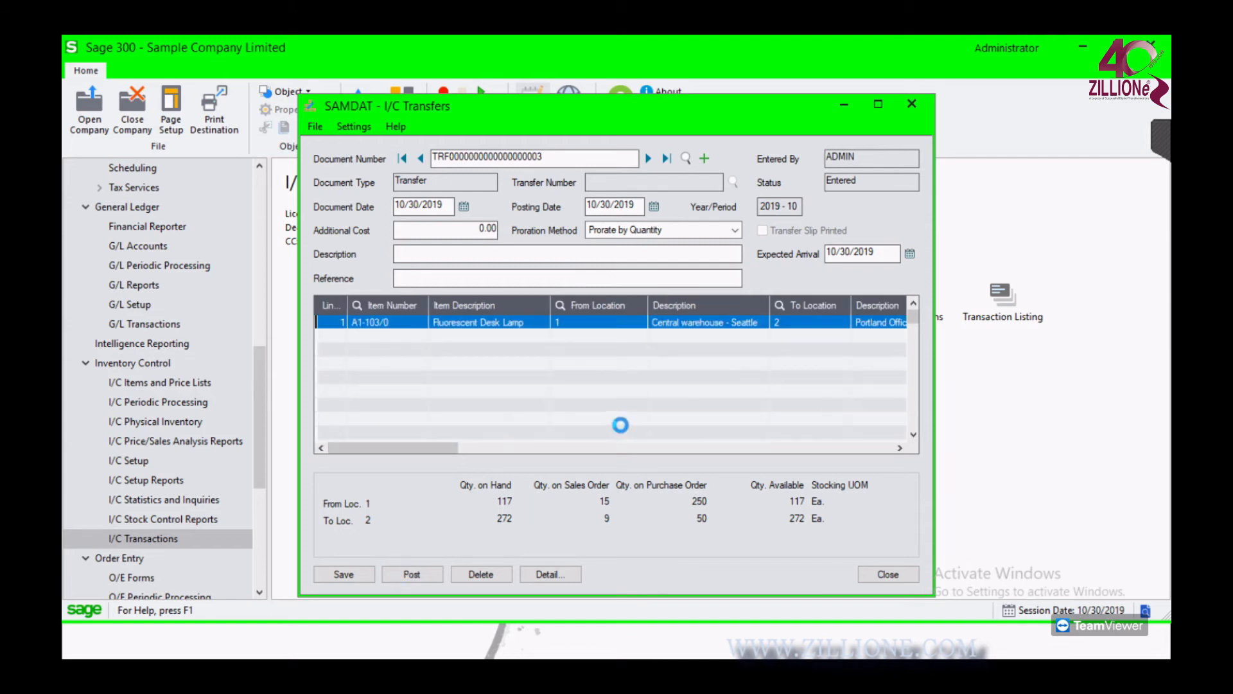
{"action": "left_click", "coordinate": [619, 281]}
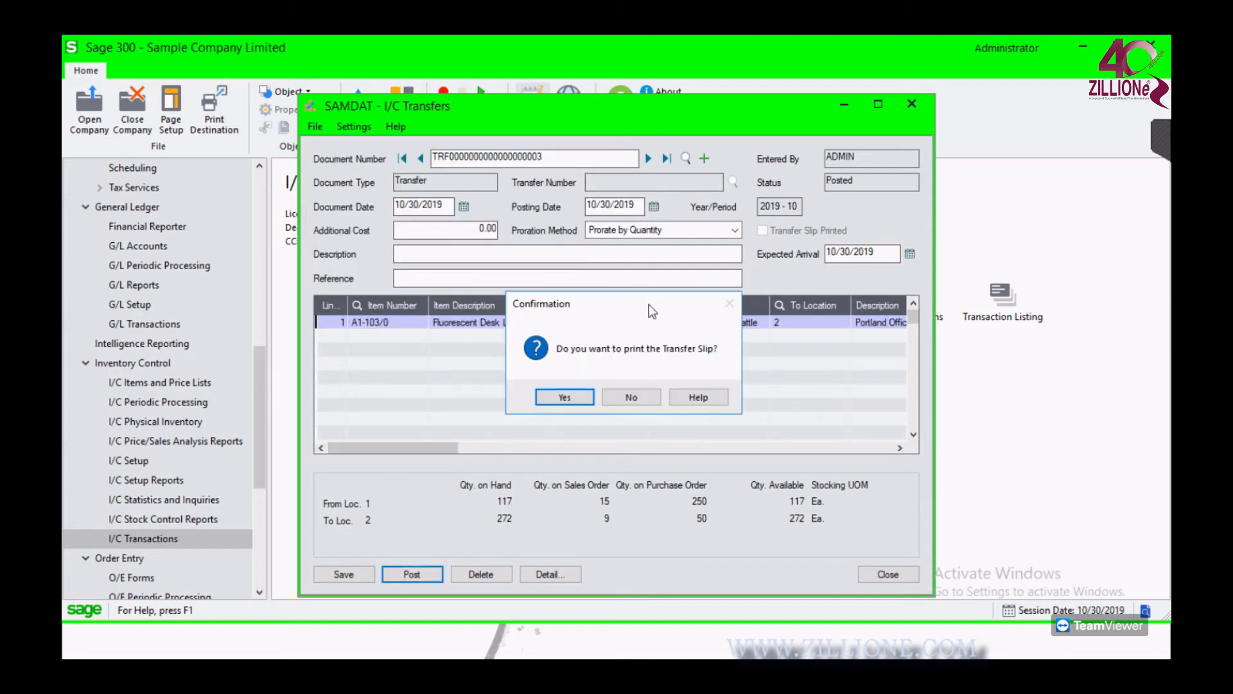
{"action": "left_click", "coordinate": [631, 394]}
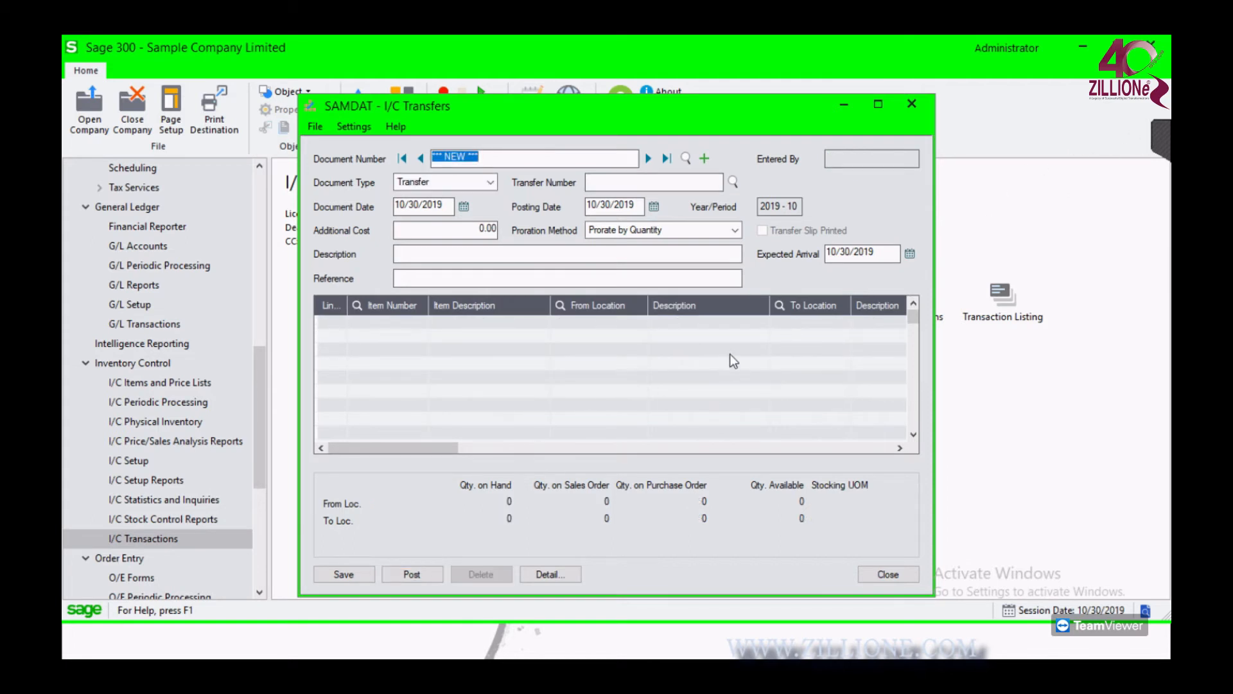
Recall the posted transfer to check its status, quantities and Completed column, and close the transfers form
{"action": "left_click", "coordinate": [670, 157]}
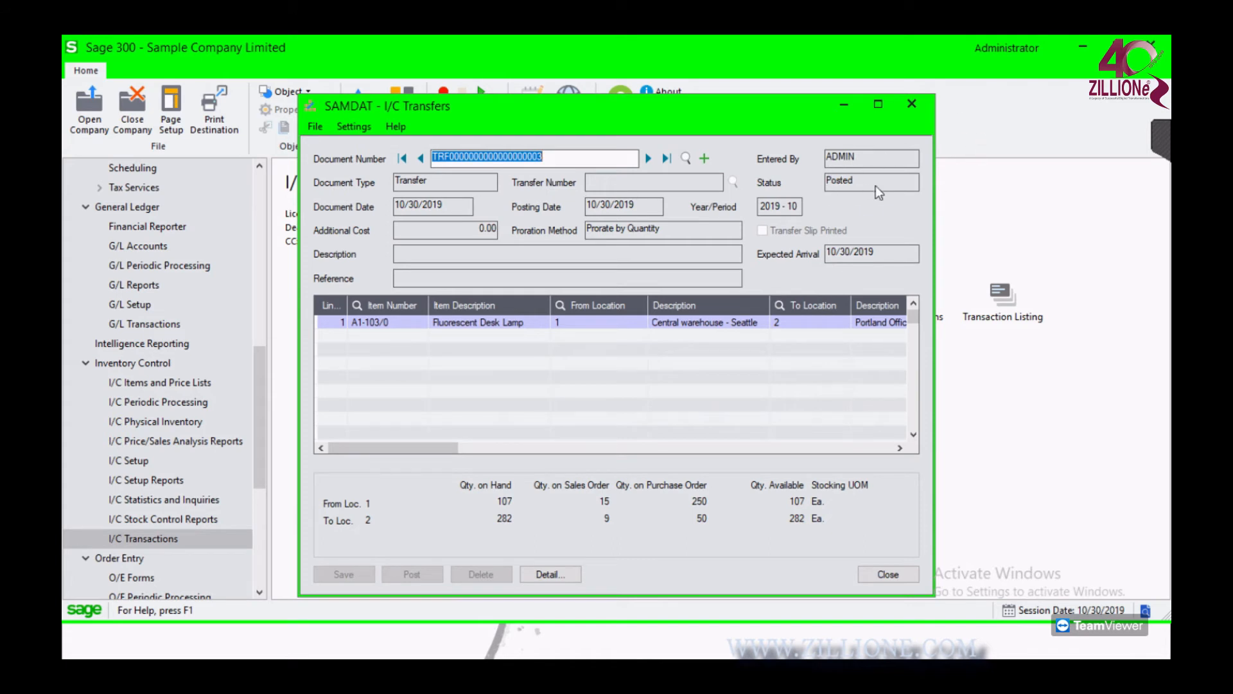
{"action": "left_click_drag", "start_coordinate": [438, 447], "coordinate": [614, 447]}
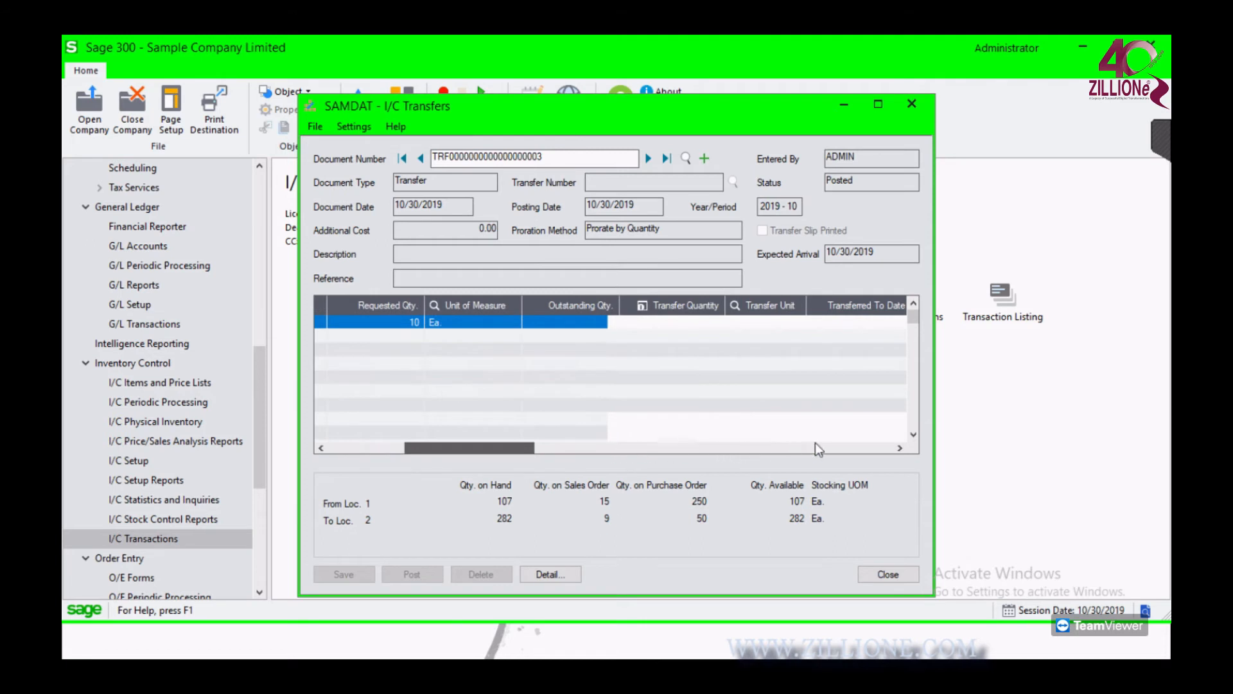
{"action": "left_click", "coordinate": [843, 445]}
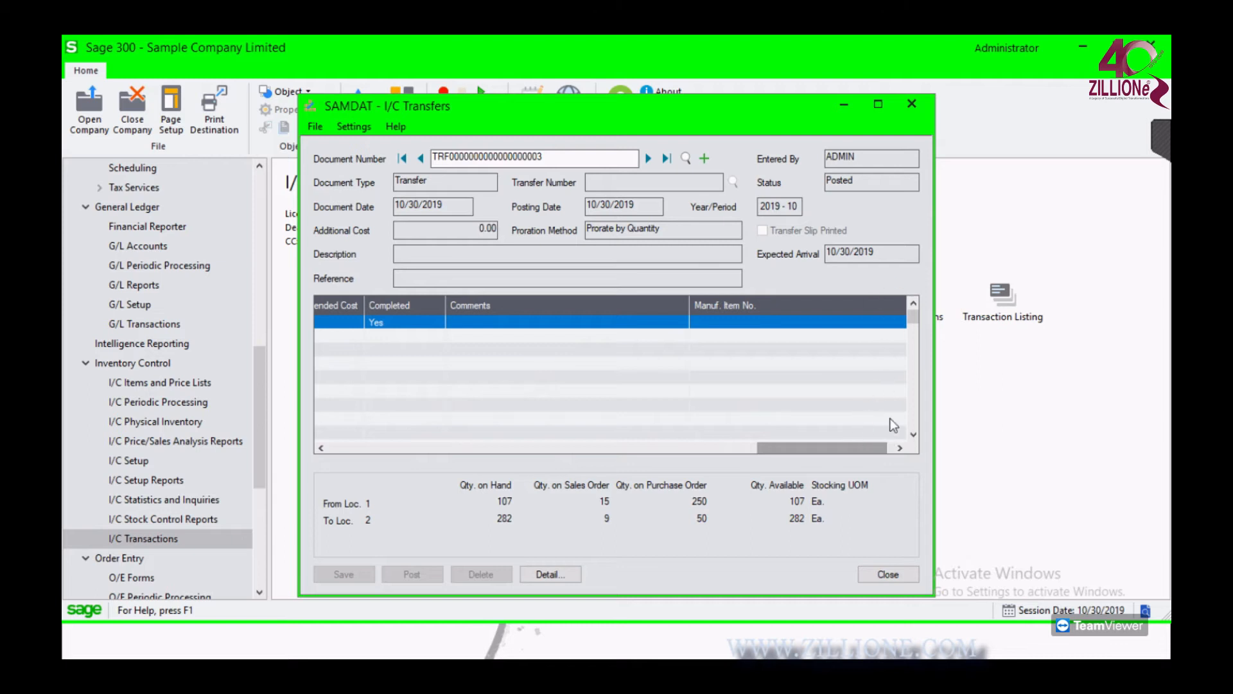
{"action": "left_click", "coordinate": [923, 106]}
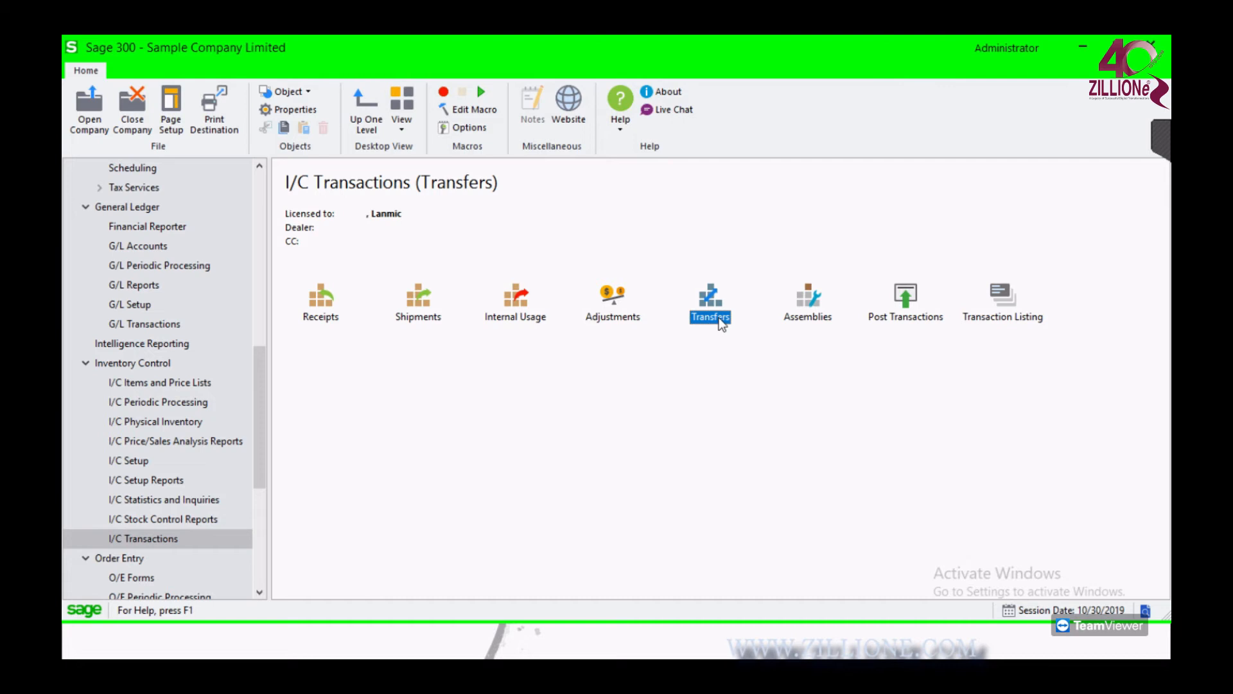
Open the I/C Assemblies/Disassemblies form to review its transaction type and master item number fields, and close it
{"action": "left_click", "coordinate": [805, 311]}
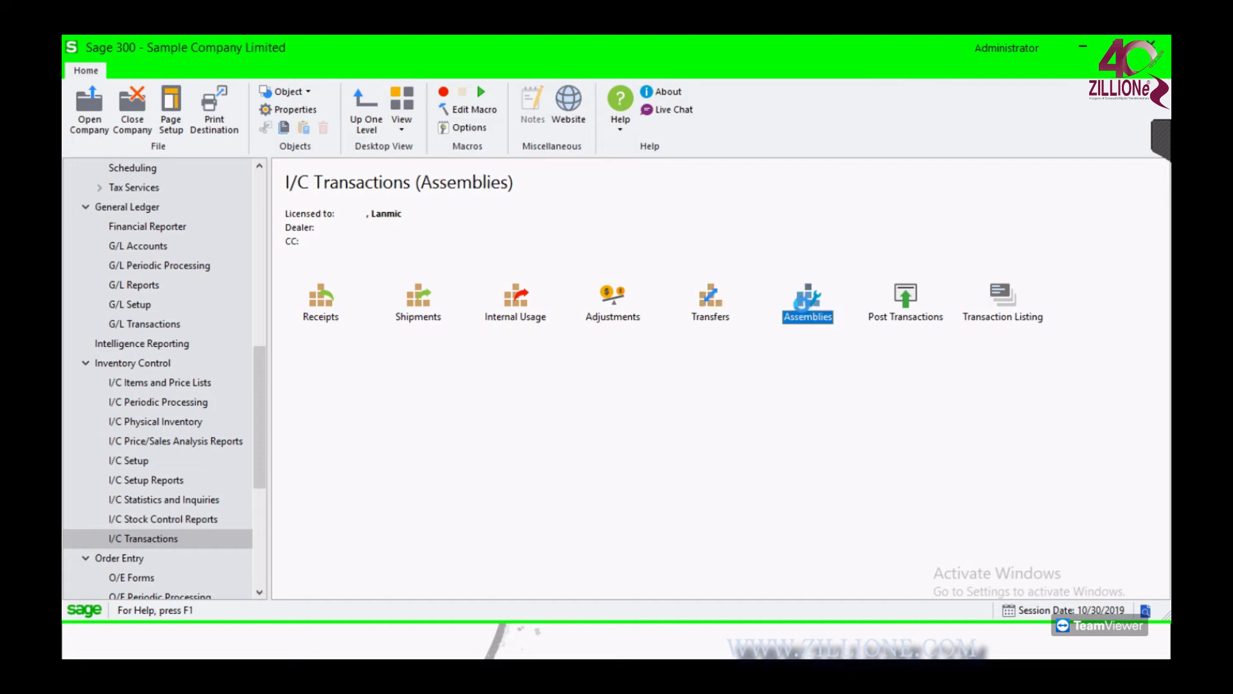
{"action": "double_click", "coordinate": [804, 309]}
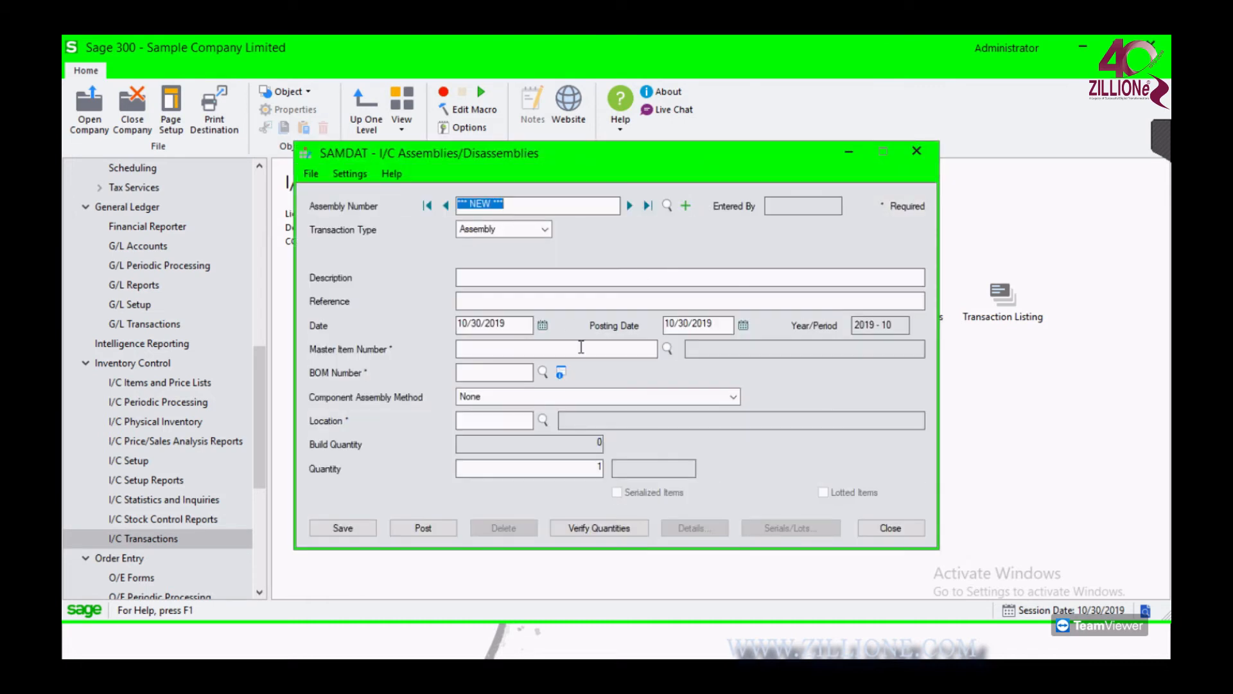
{"action": "left_click", "coordinate": [534, 236]}
{"action": "left_click", "coordinate": [490, 349]}
{"action": "left_click", "coordinate": [917, 153]}
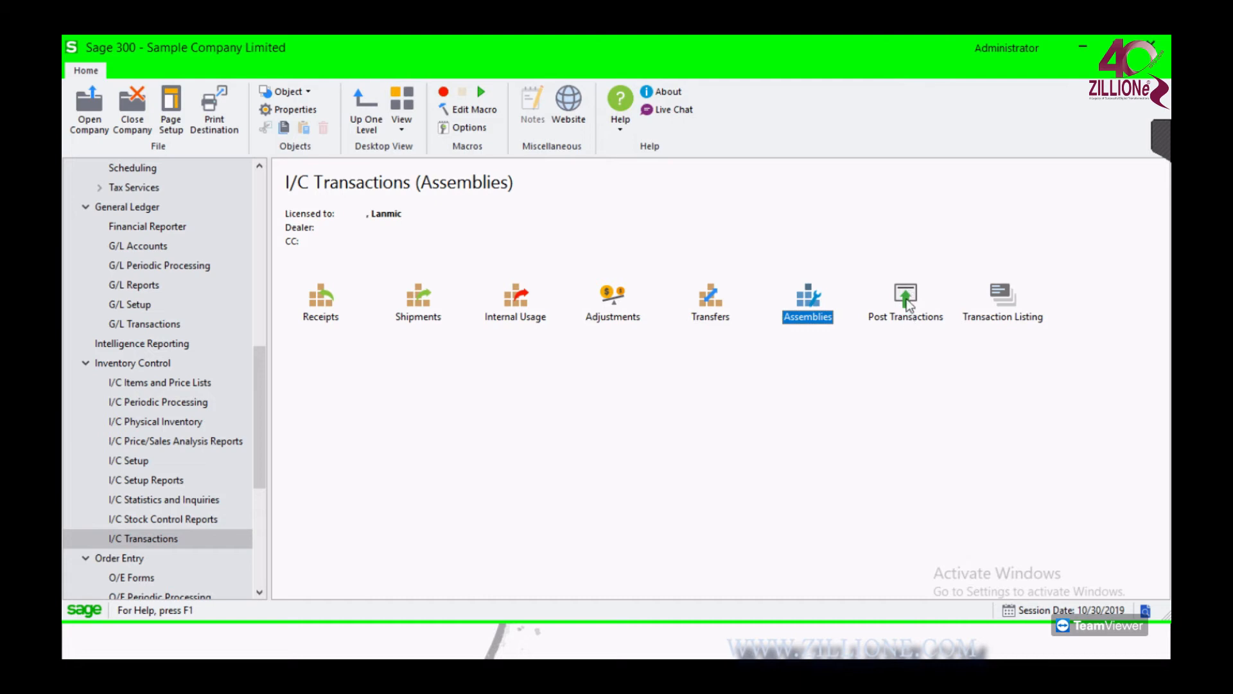
Batch-post the I/C receipts across the full default document range, and close the Post Transactions form
{"action": "left_click", "coordinate": [908, 302]}
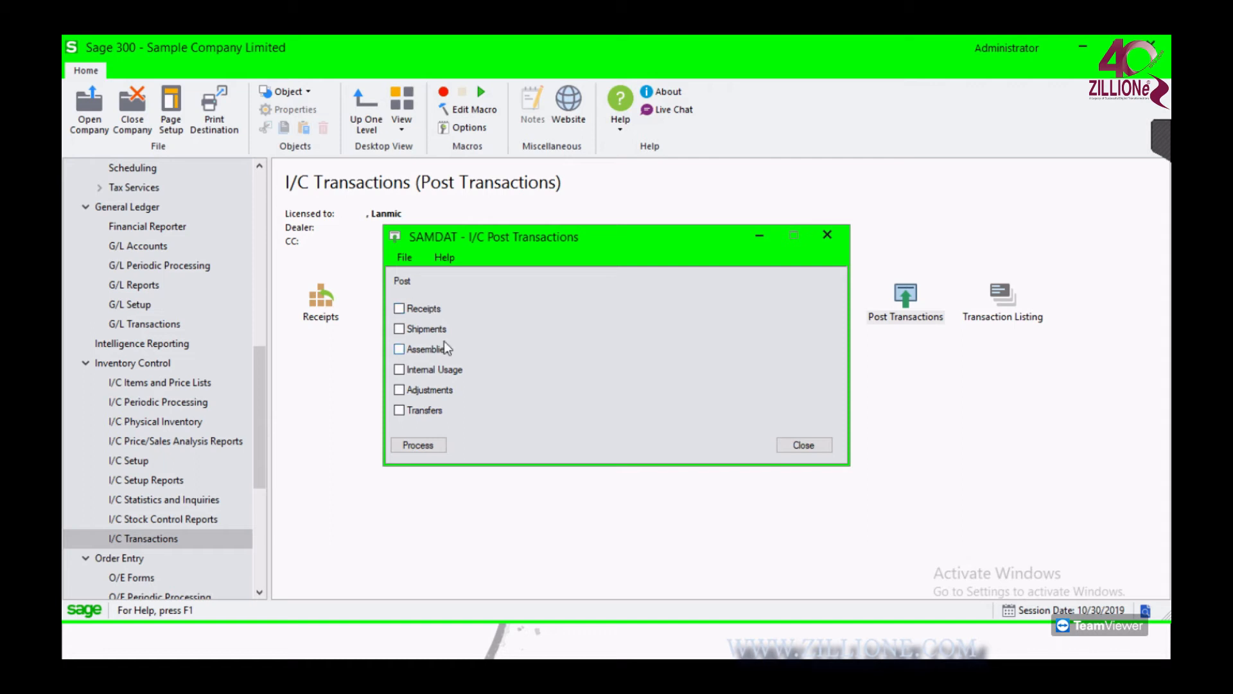
{"action": "left_click", "coordinate": [415, 315]}
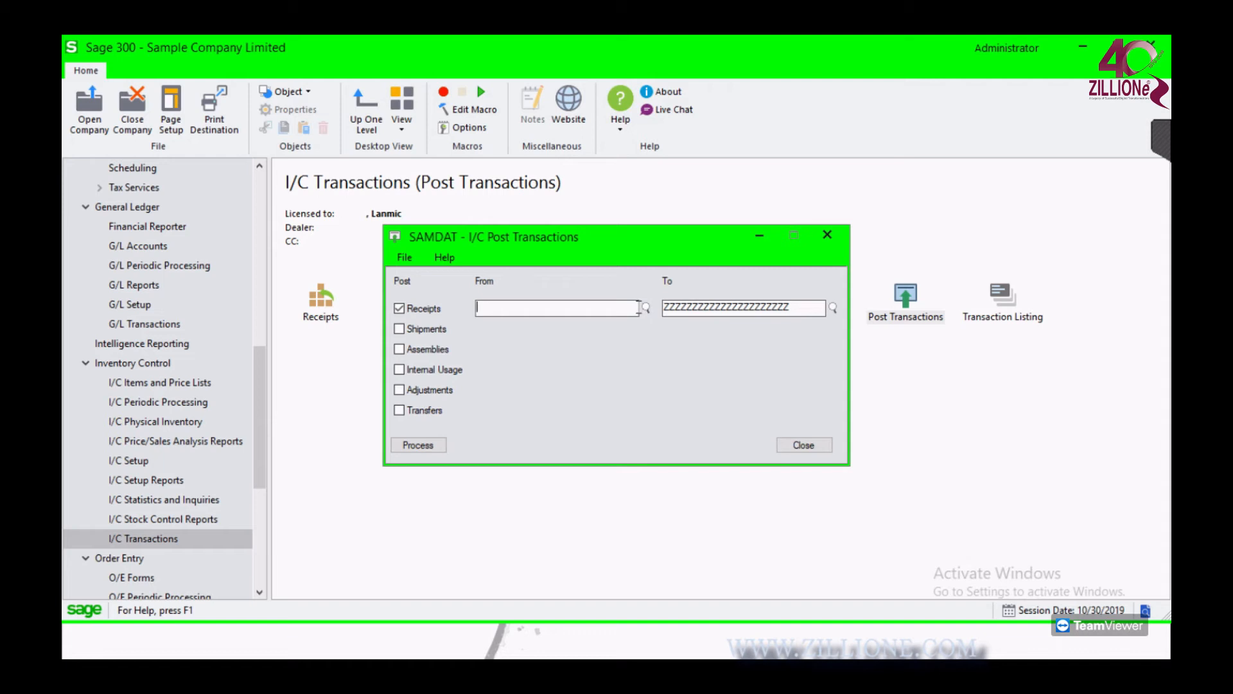
{"action": "left_click", "coordinate": [431, 443]}
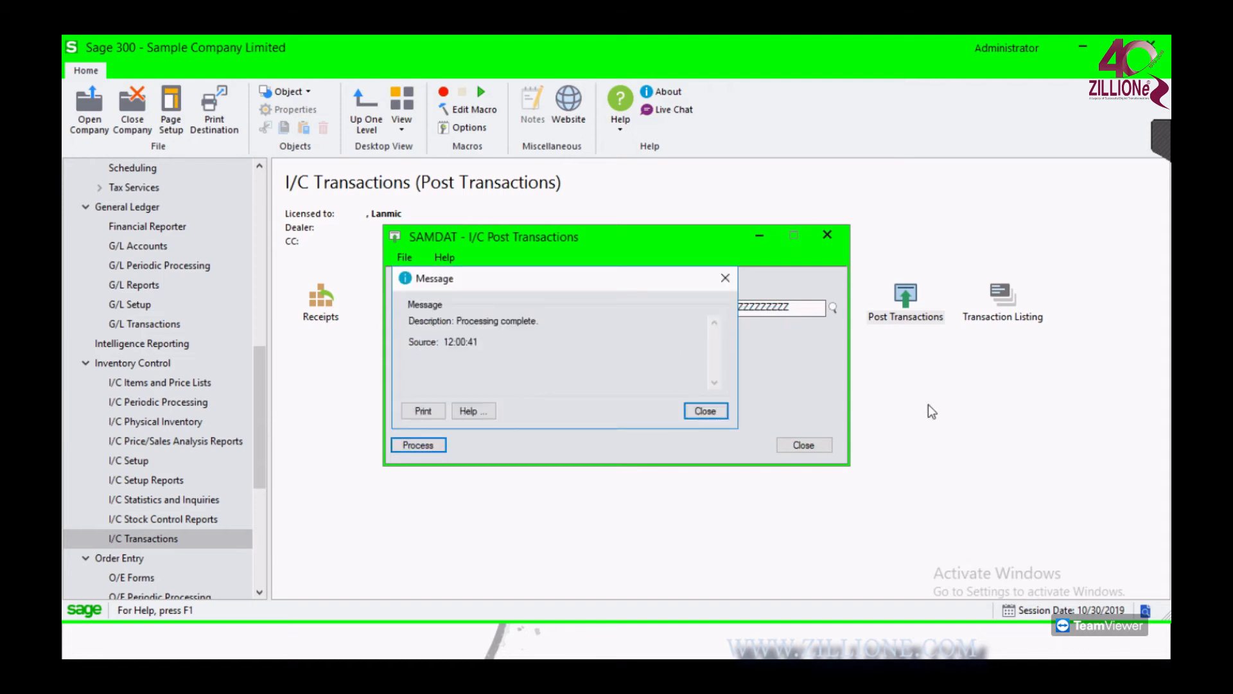
{"action": "left_click", "coordinate": [724, 410]}
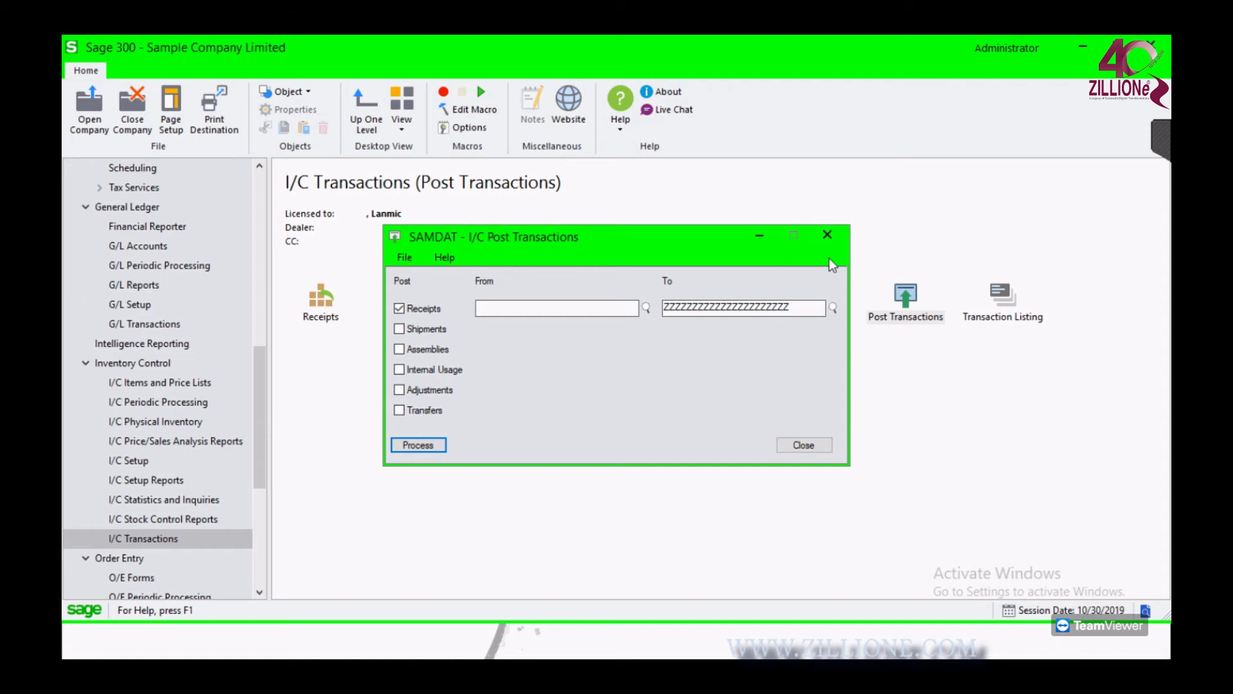
{"action": "left_click", "coordinate": [828, 236]}
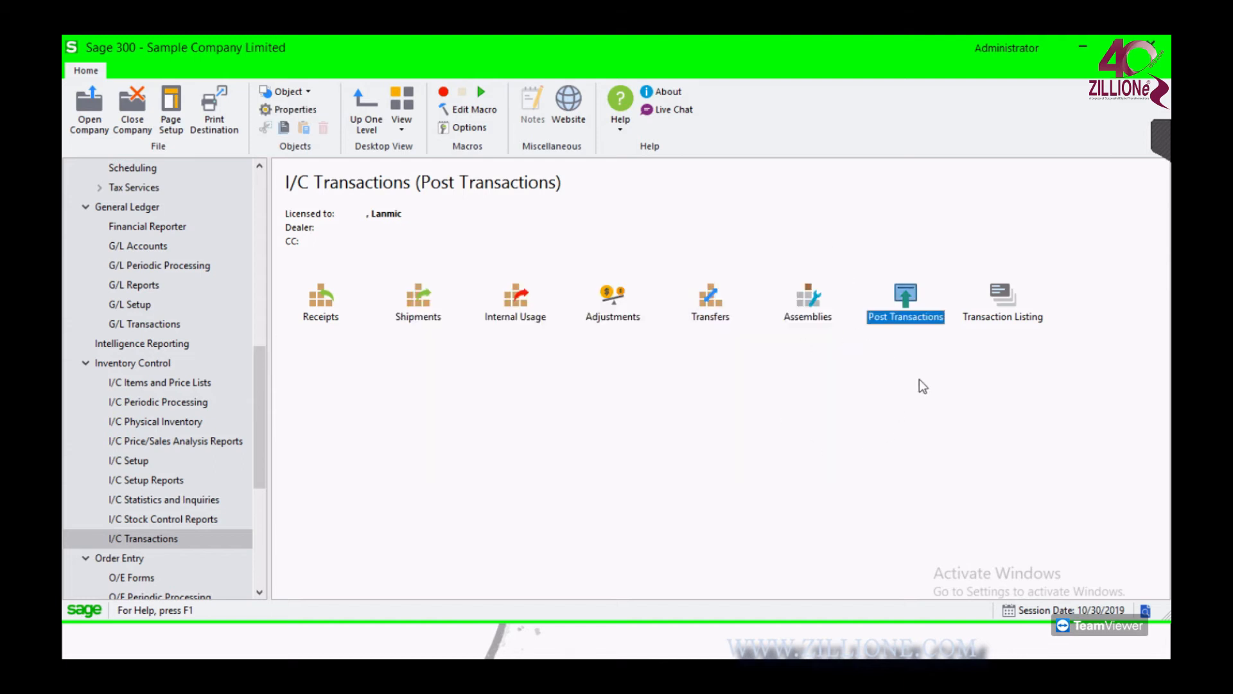
Open Day End Processing under I/C Periodic Processing to review its last processed date and time, and close it without processing
{"action": "left_click", "coordinate": [184, 405]}
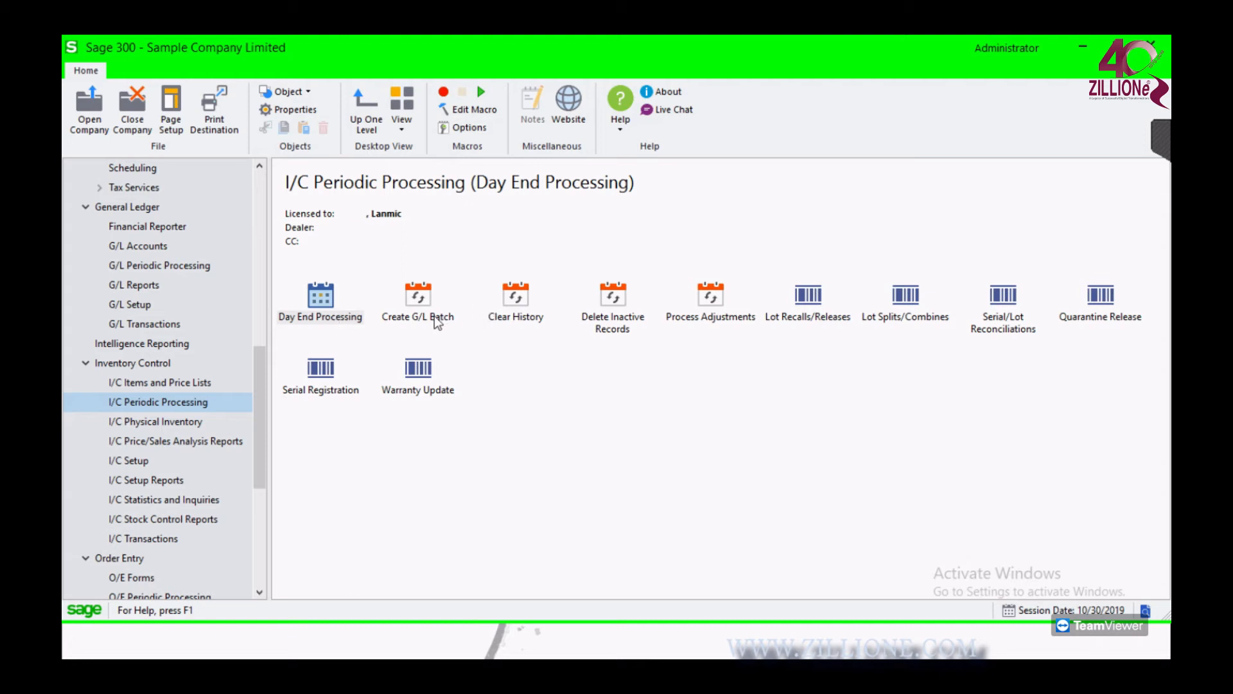
{"action": "left_click", "coordinate": [337, 311]}
{"action": "double_click", "coordinate": [338, 310]}
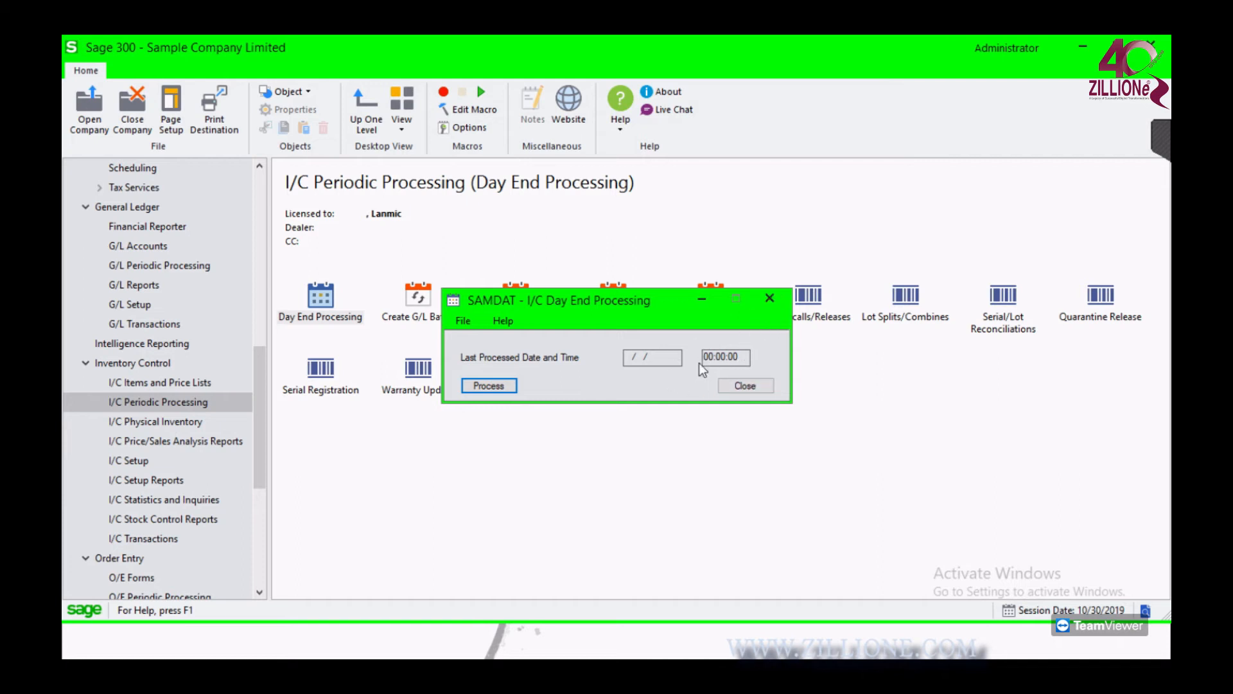
{"action": "left_click", "coordinate": [768, 300]}
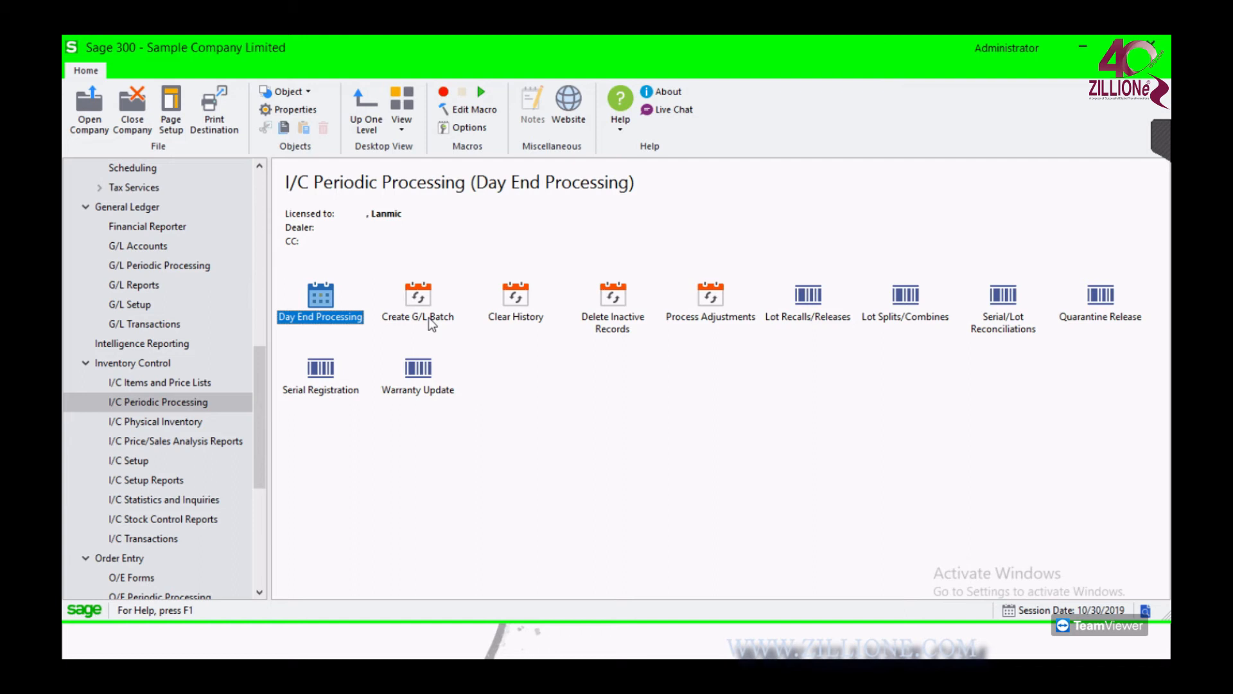
Review the Create G/L Batch form's through day end number, and close it without processing
{"action": "left_click", "coordinate": [429, 317]}
{"action": "double_click", "coordinate": [431, 316]}
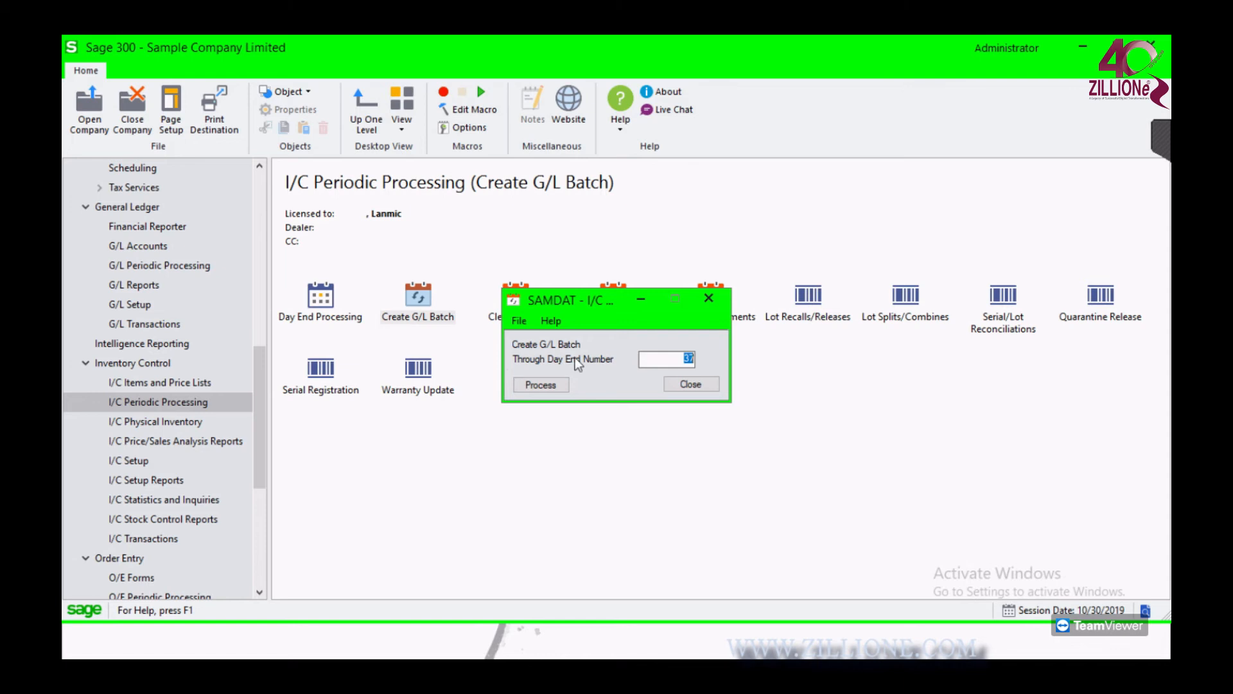
{"action": "left_click", "coordinate": [681, 359]}
{"action": "left_click", "coordinate": [708, 298]}
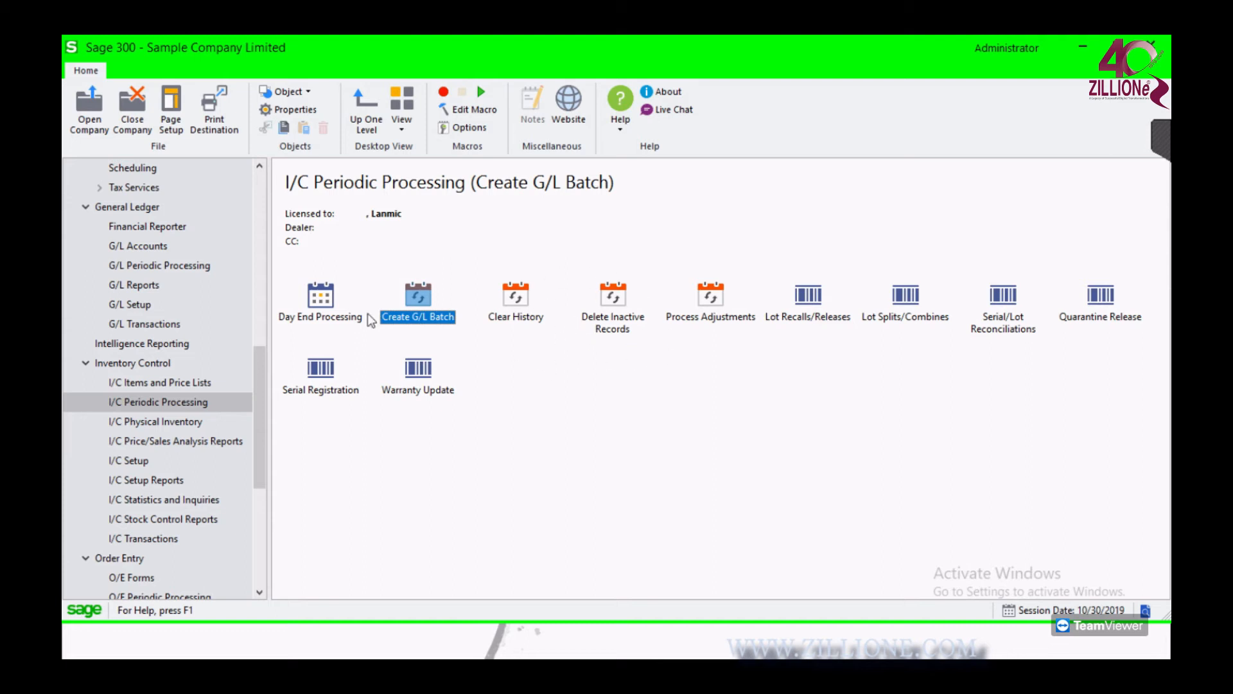
{"action": "right_click", "coordinate": [493, 310]}
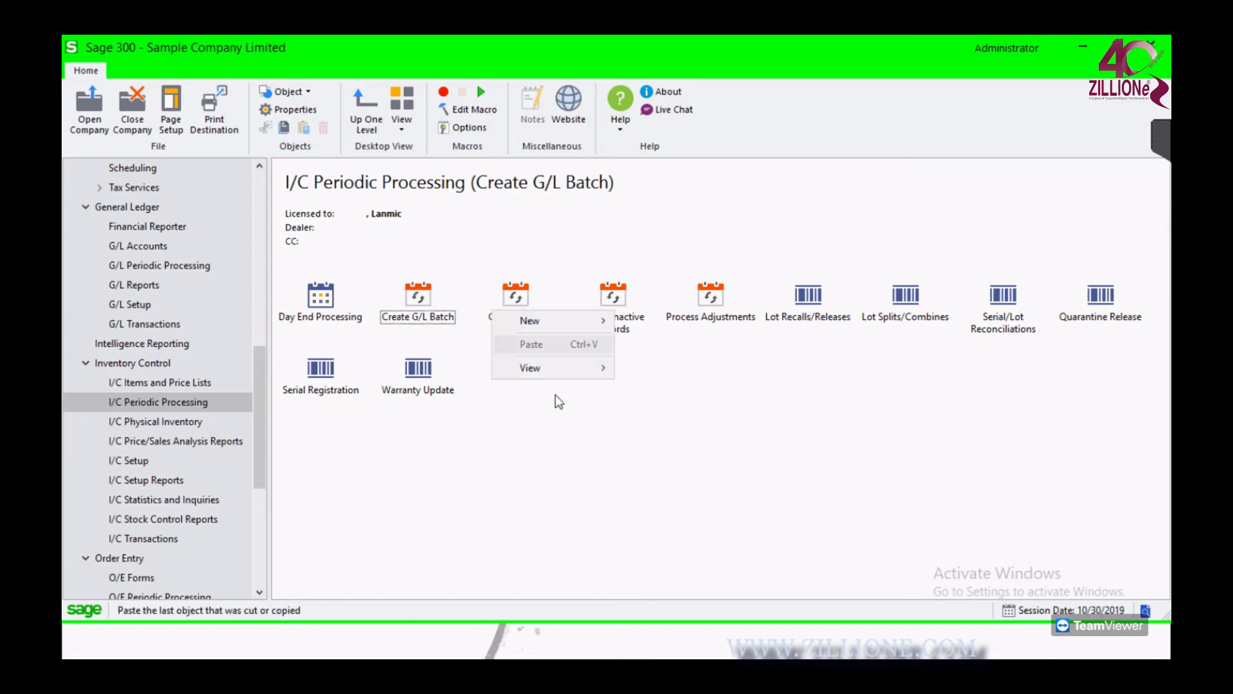
{"action": "left_click", "coordinate": [578, 271]}
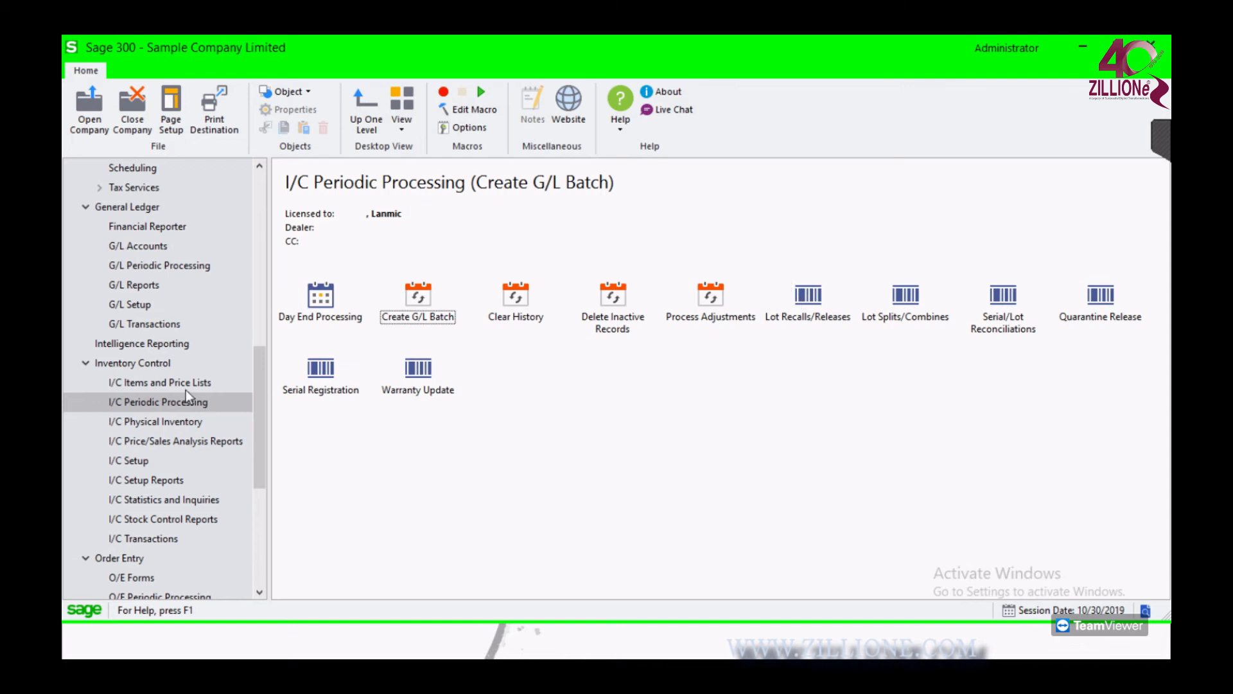
Open Generate Inventory Worksheet under I/C Physical Inventory to review its location, sorting and inclusion options, and close it without generating
{"action": "left_click", "coordinate": [179, 421]}
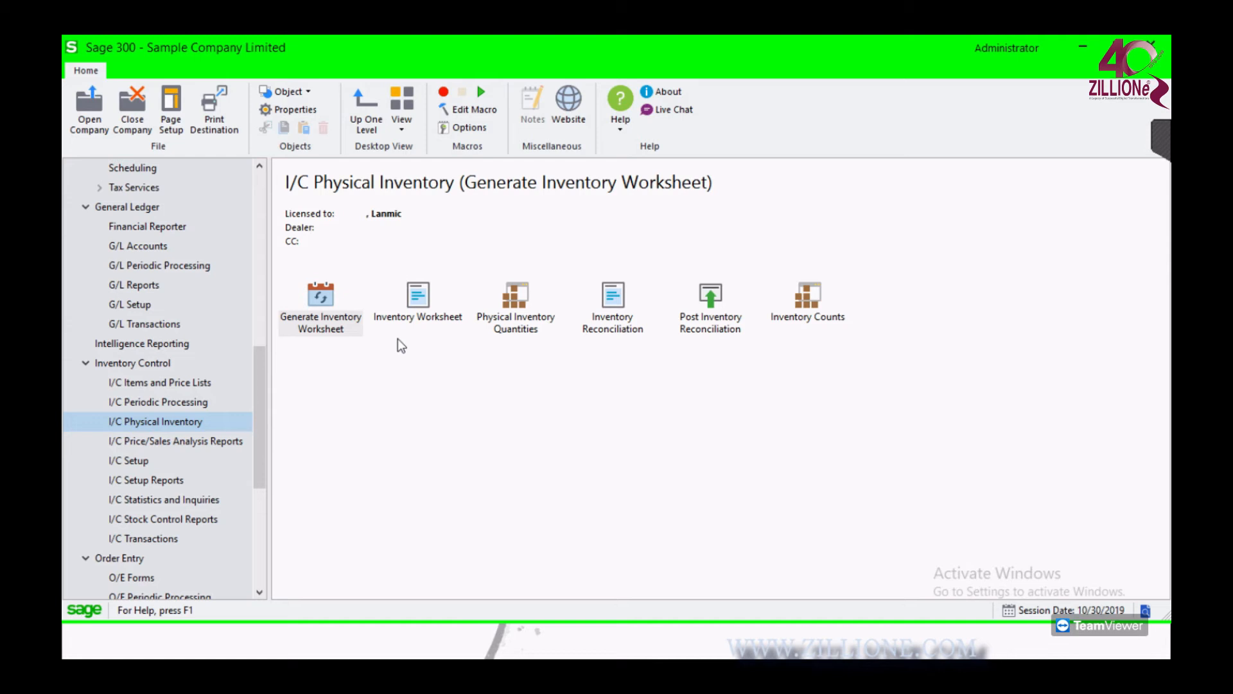
{"action": "left_click", "coordinate": [347, 331]}
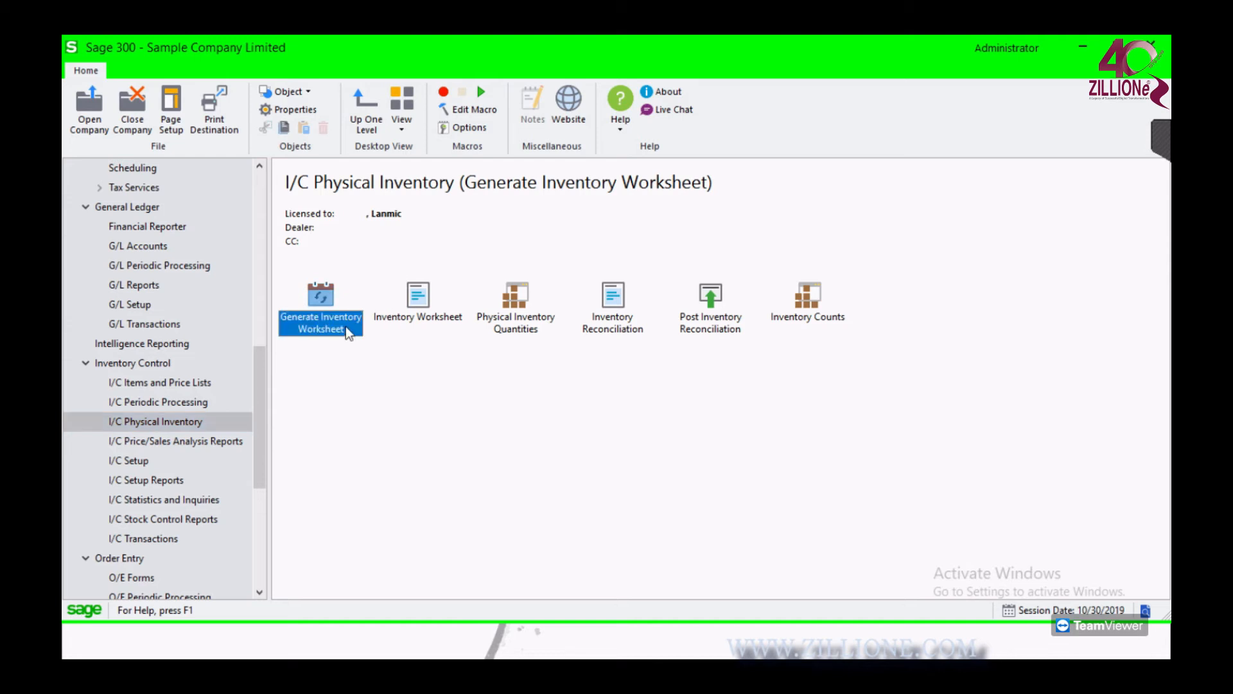
{"action": "double_click", "coordinate": [348, 323]}
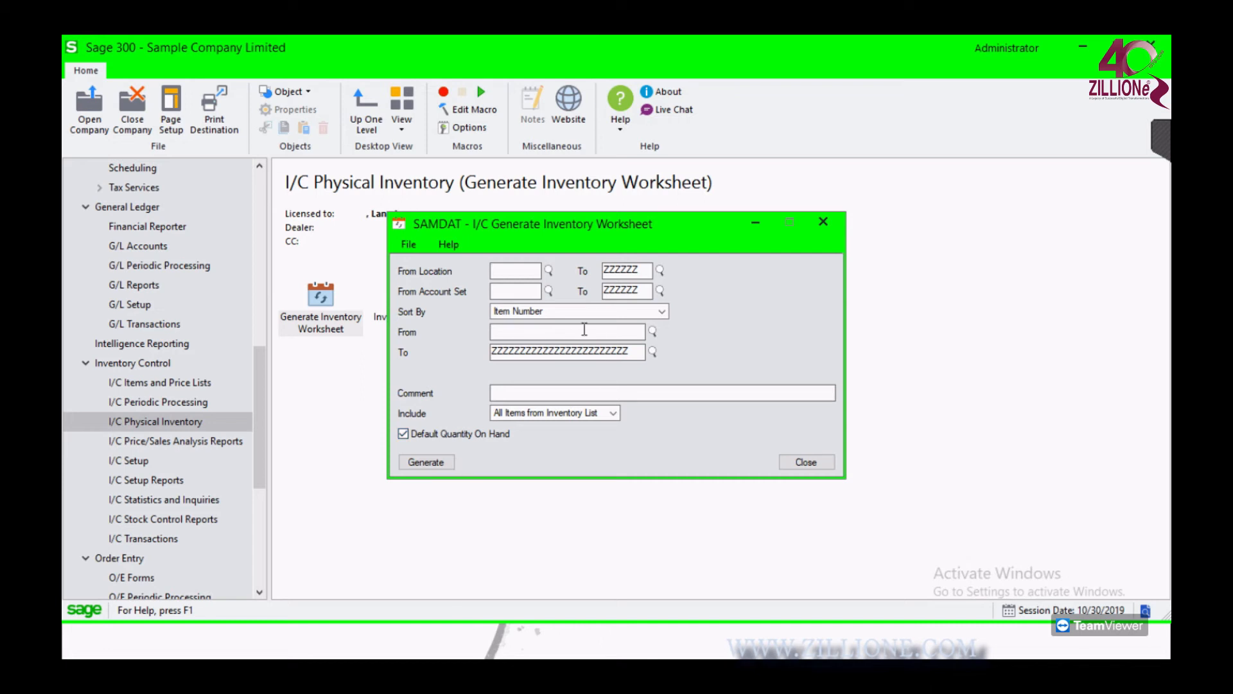
{"action": "left_click", "coordinate": [826, 224]}
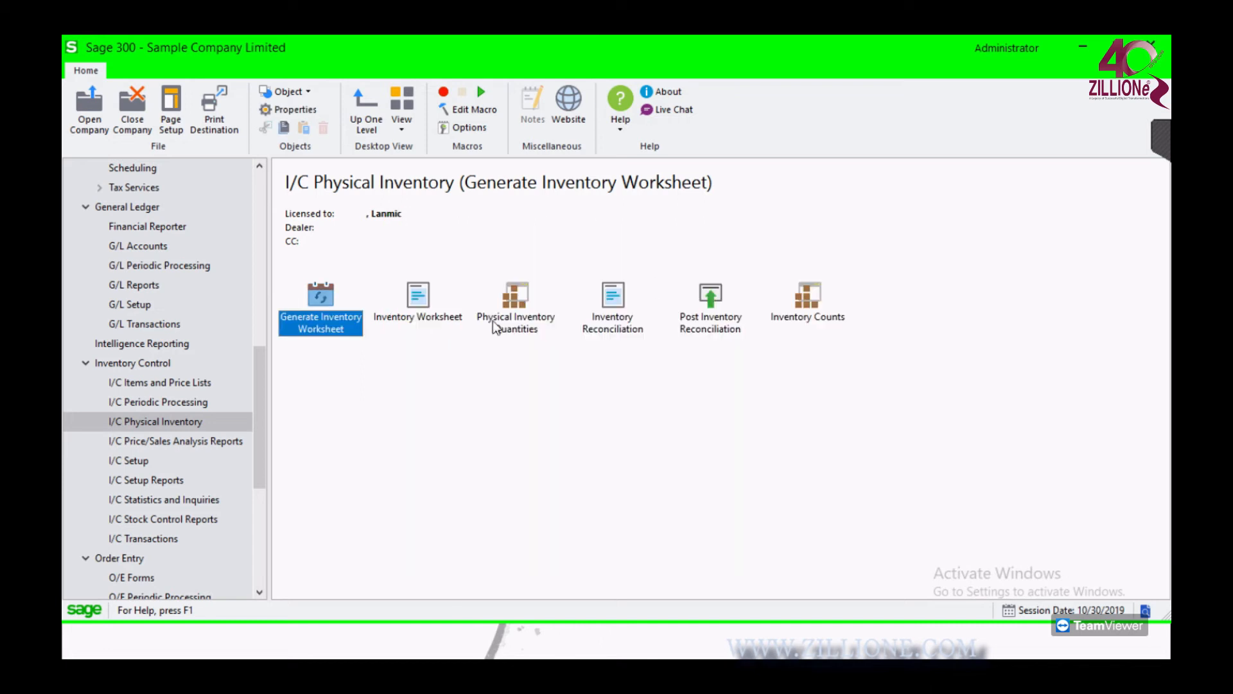
Open the Inventory Worksheet print form under I/C Physical Inventory to review its location range and inclusion options, and close it without printing
{"action": "left_click", "coordinate": [430, 319]}
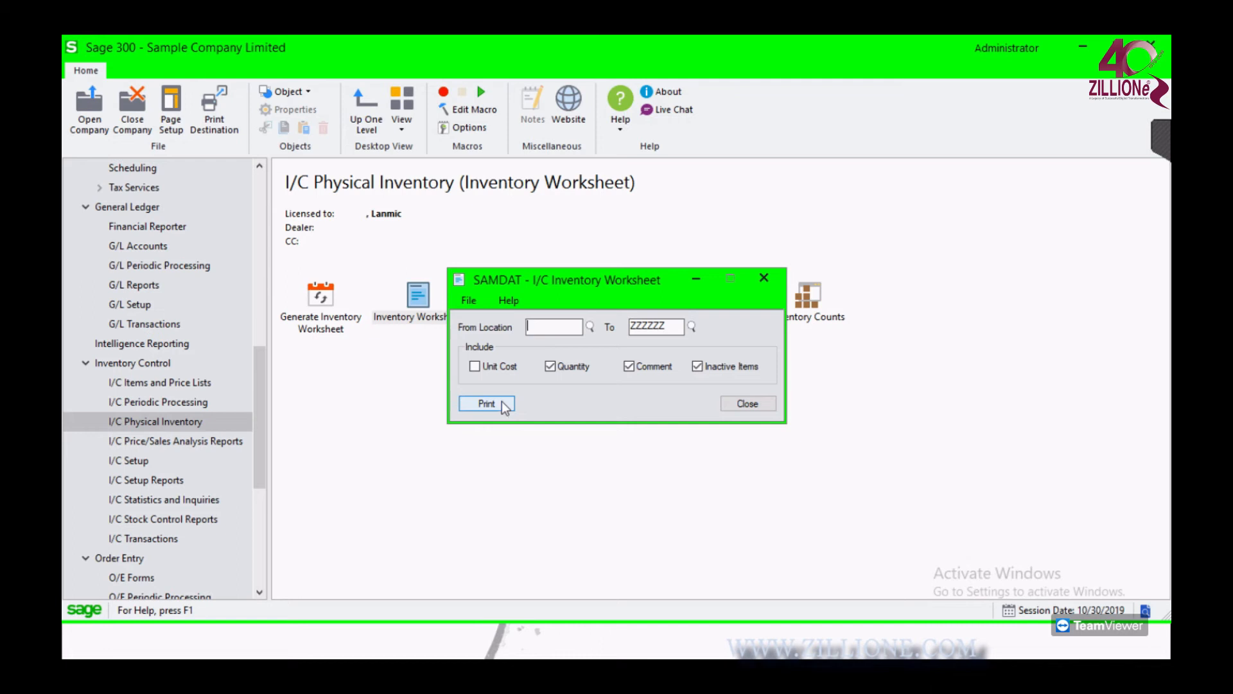
{"action": "left_click", "coordinate": [748, 403]}
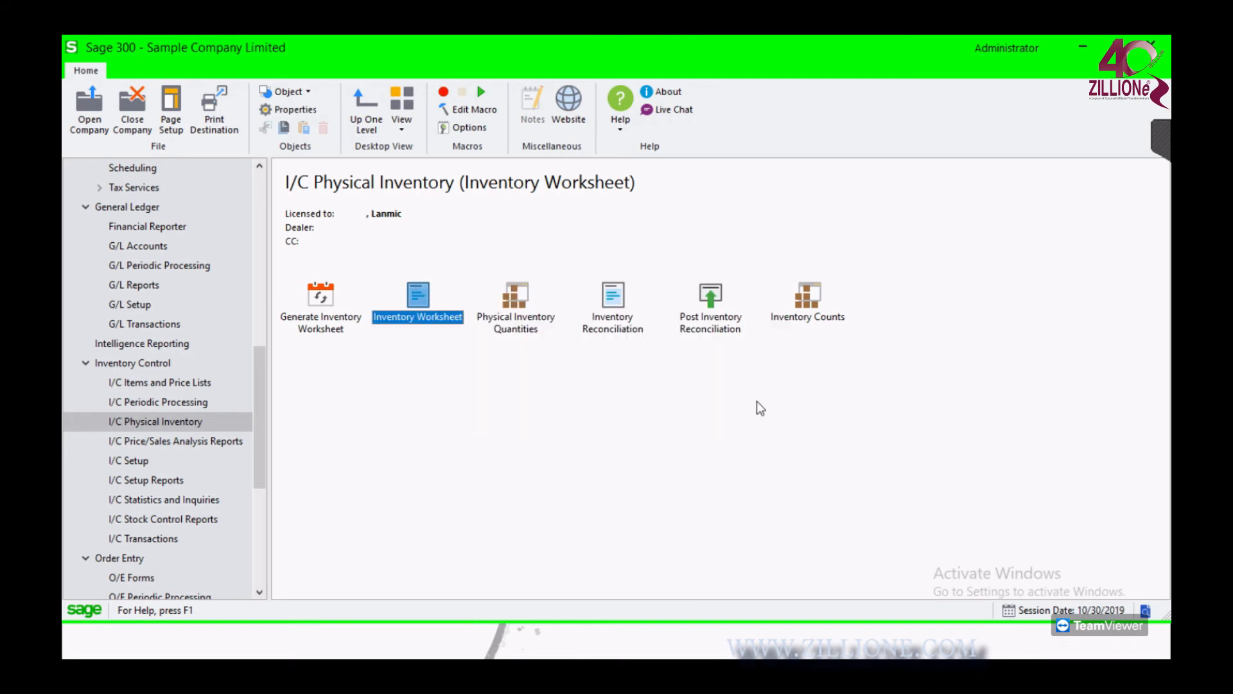
{"action": "double_click", "coordinate": [429, 323]}
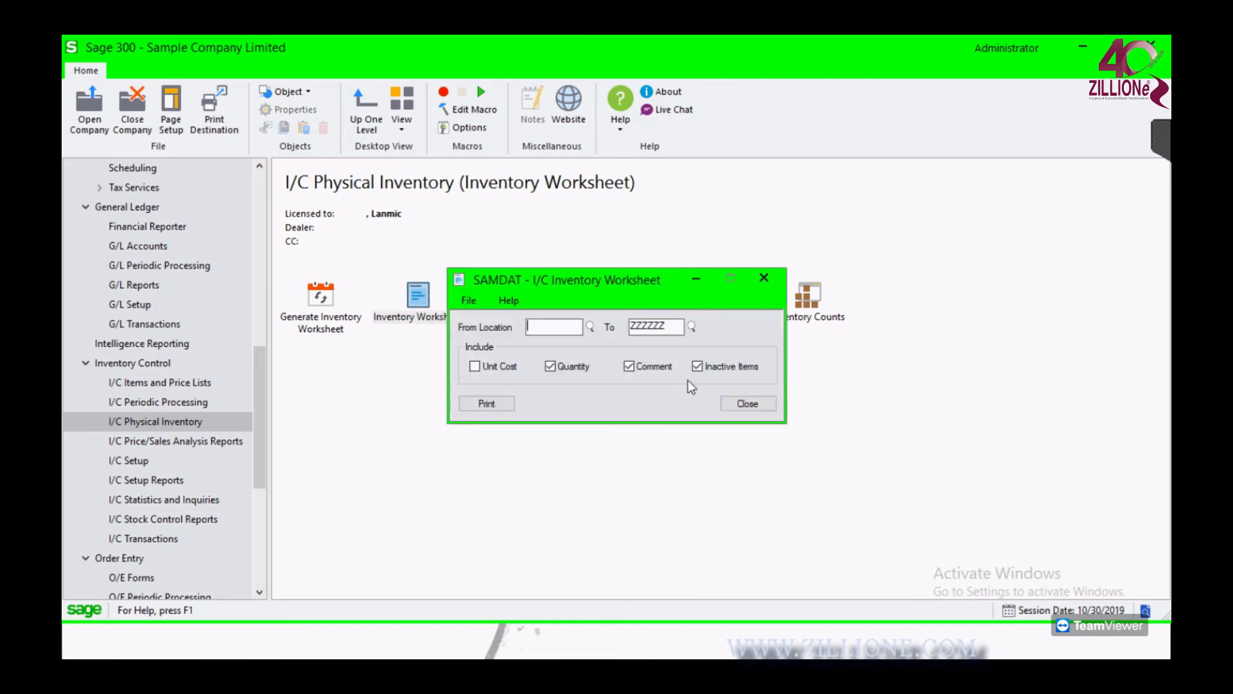
{"action": "left_click", "coordinate": [747, 403]}
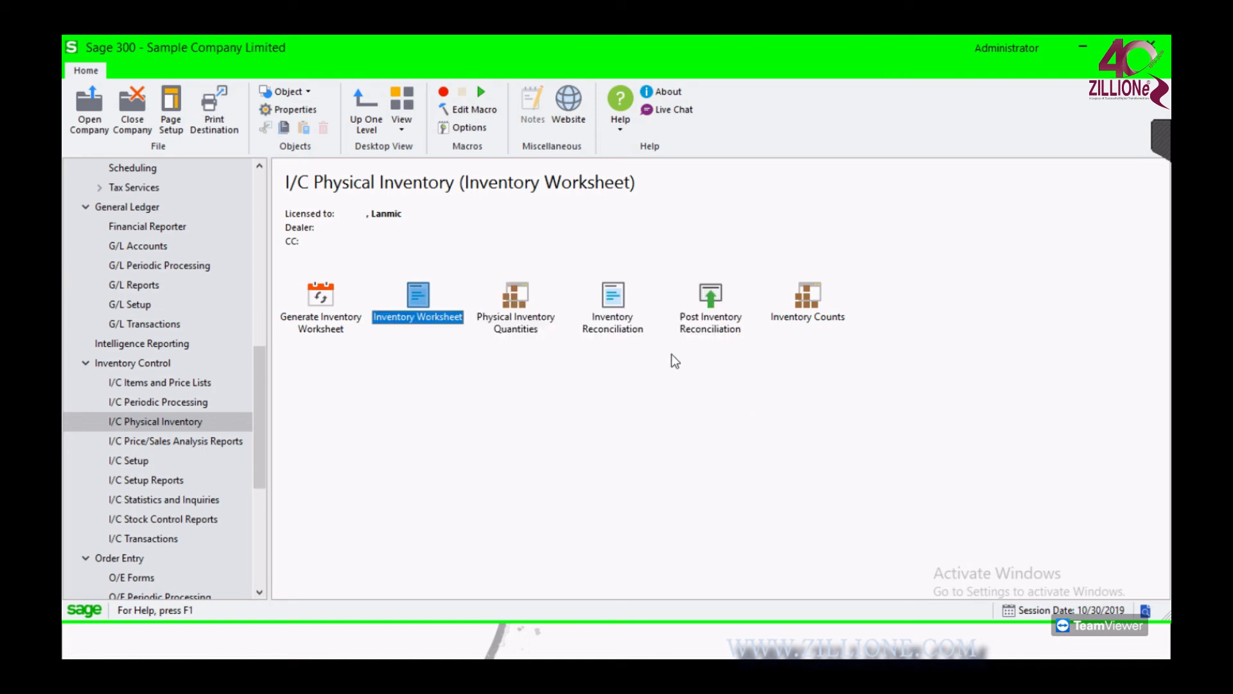
Open Physical Inventory Quantities, review its two-step import of worksheet data without choosing any file, and close the import dialogs and the form
{"action": "double_click", "coordinate": [529, 325]}
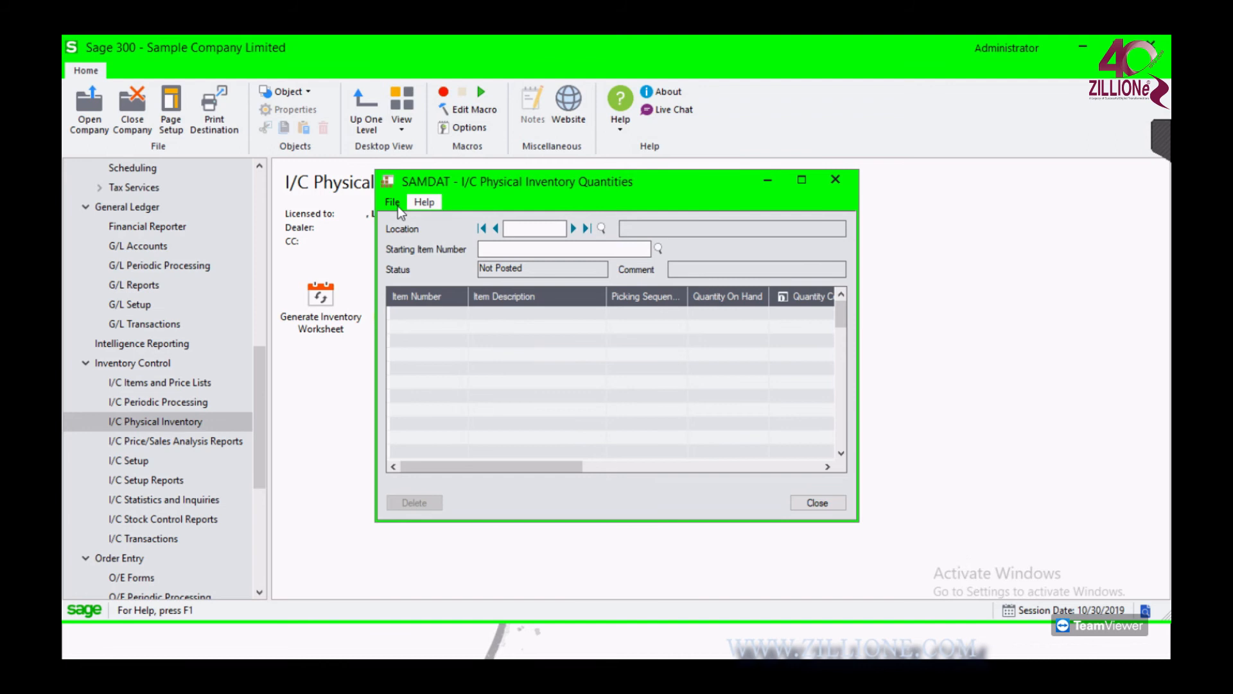
{"action": "key", "text": "alt+f"}
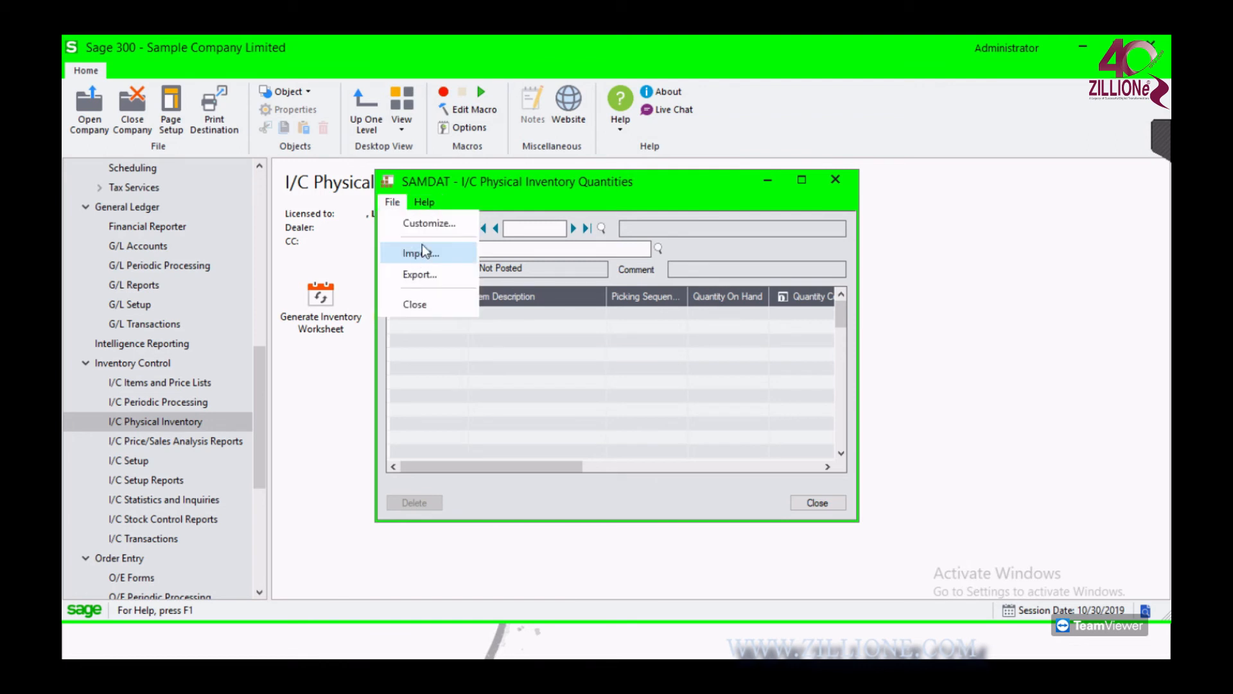
{"action": "left_click", "coordinate": [423, 246]}
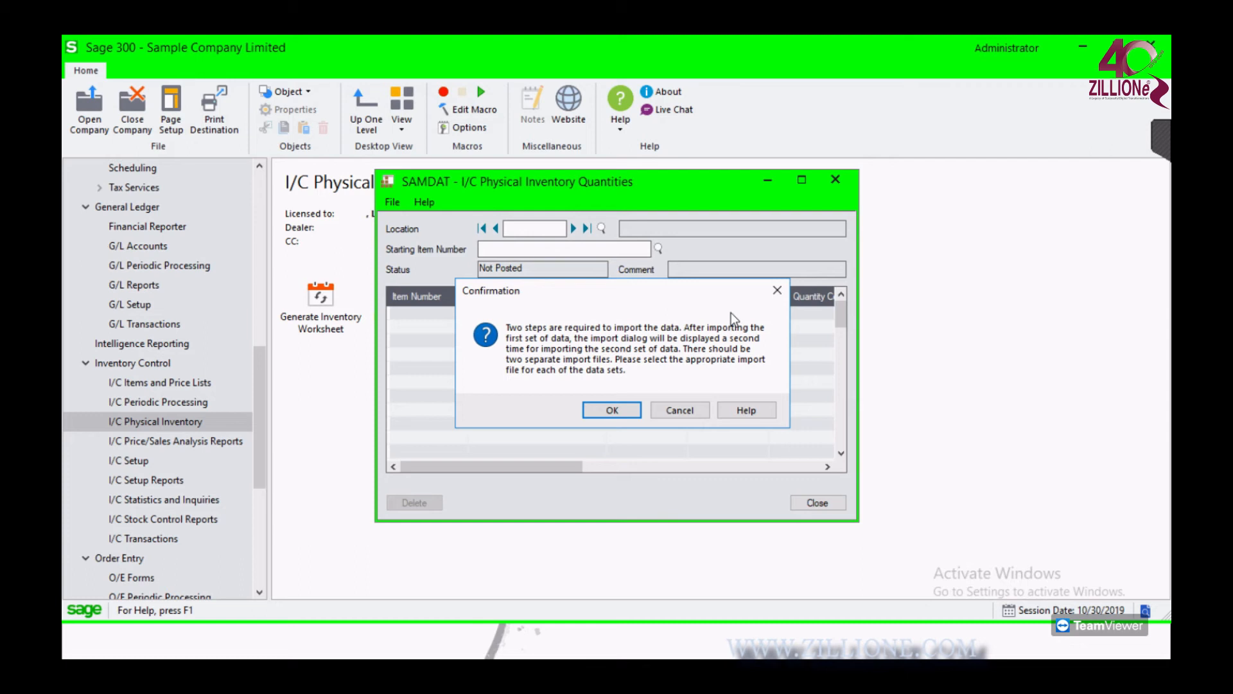
{"action": "left_click", "coordinate": [620, 411]}
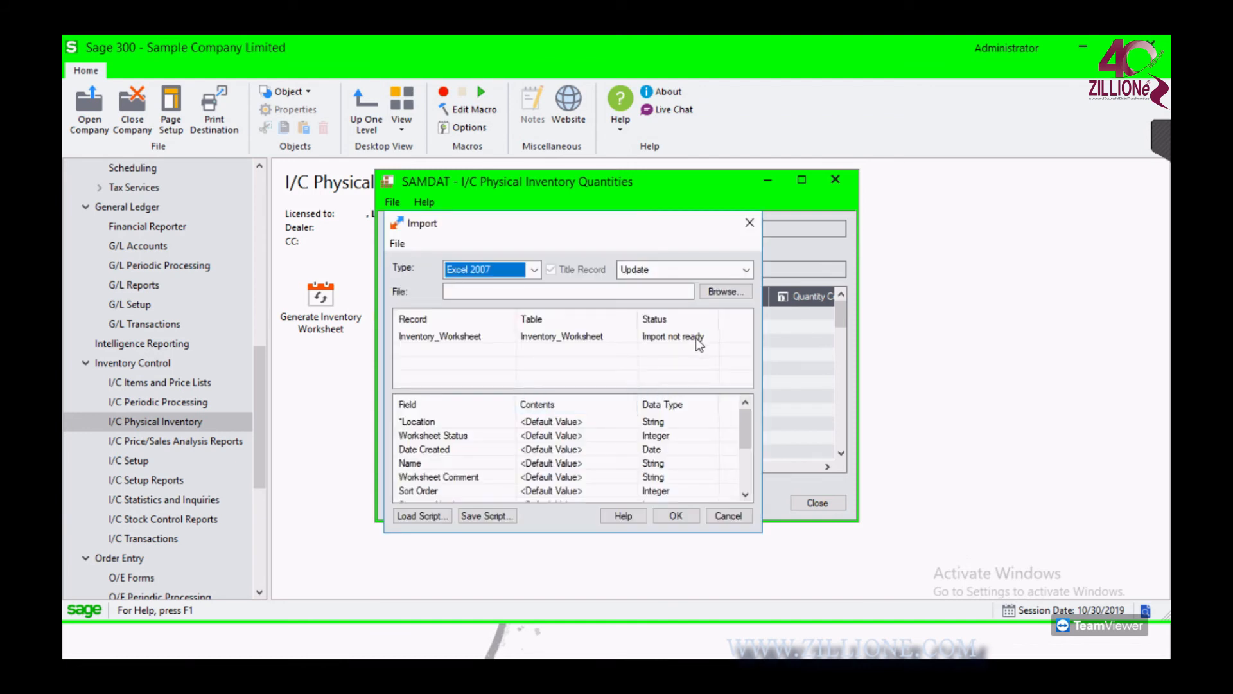
{"action": "left_click", "coordinate": [700, 341]}
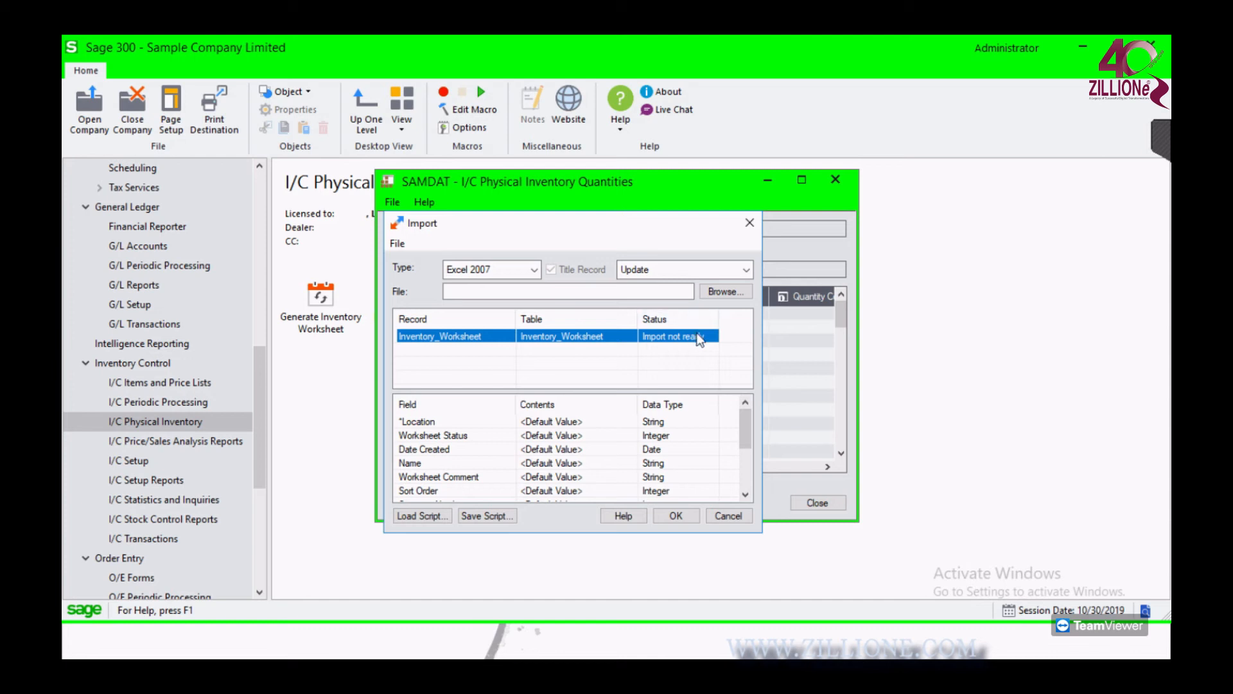
{"action": "left_click", "coordinate": [742, 230]}
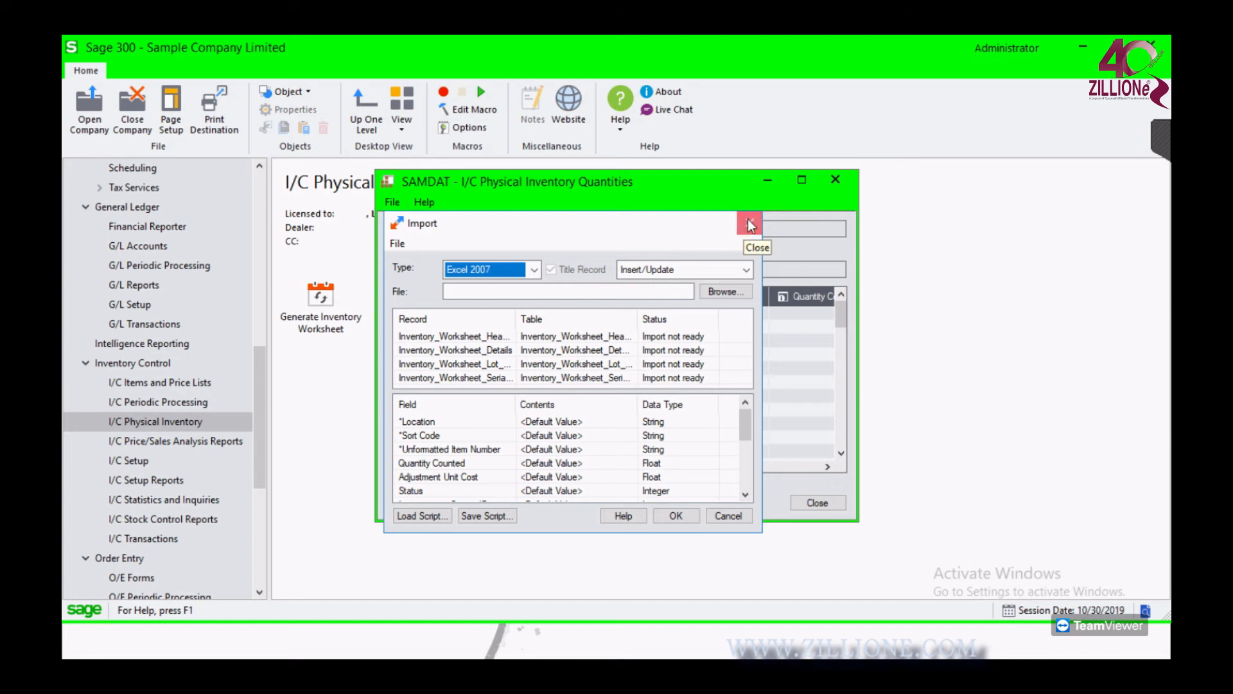
{"action": "left_click", "coordinate": [749, 223]}
{"action": "left_click", "coordinate": [835, 179]}
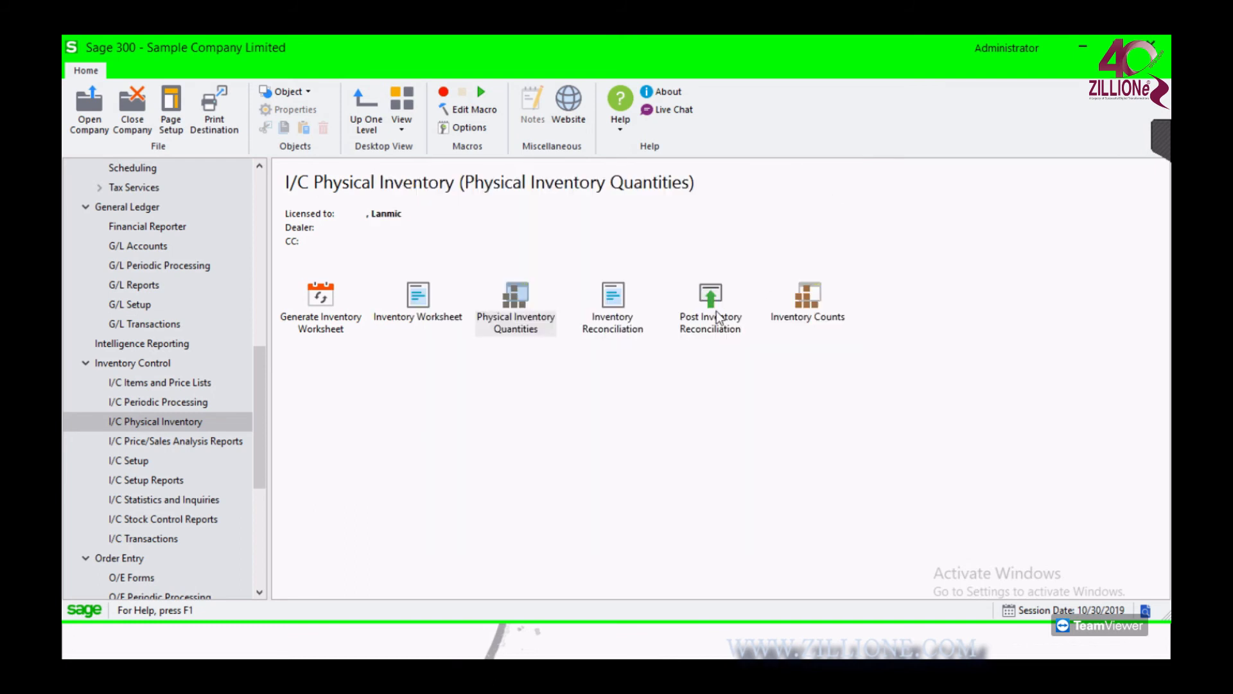
Review the Inventory Reconciliation report options and the Post Inventory Reconciliation form, closing each without printing or posting
{"action": "left_click", "coordinate": [615, 330]}
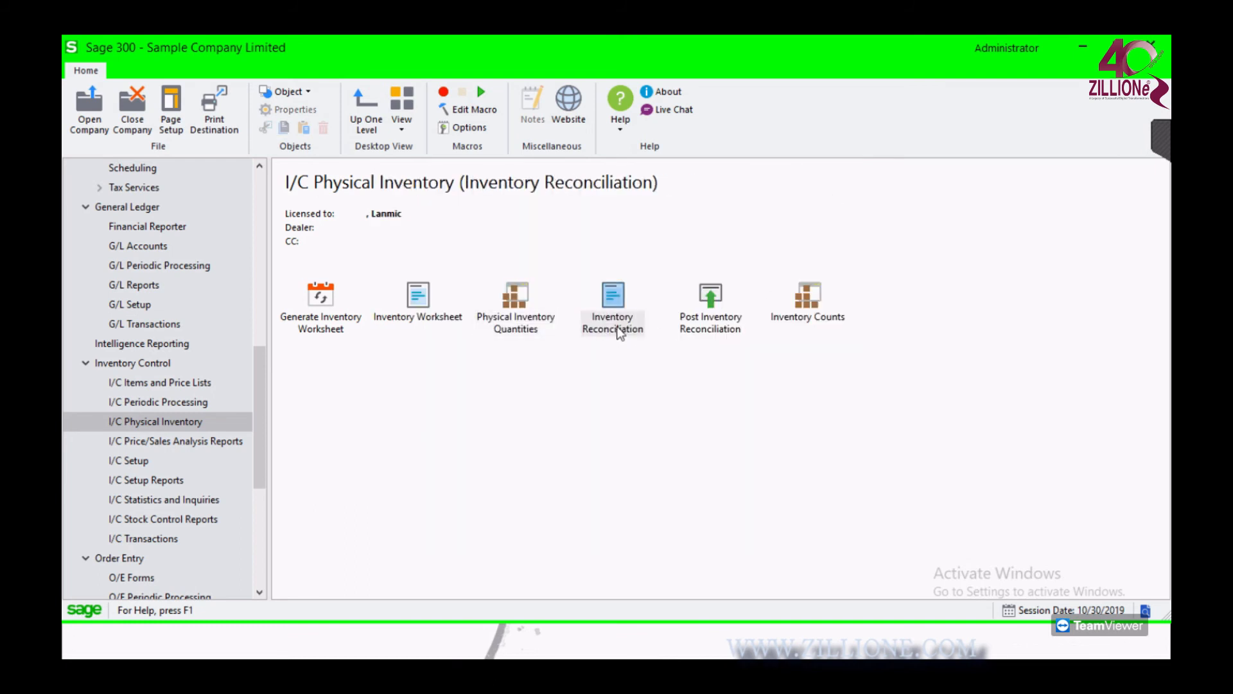
{"action": "double_click", "coordinate": [613, 324]}
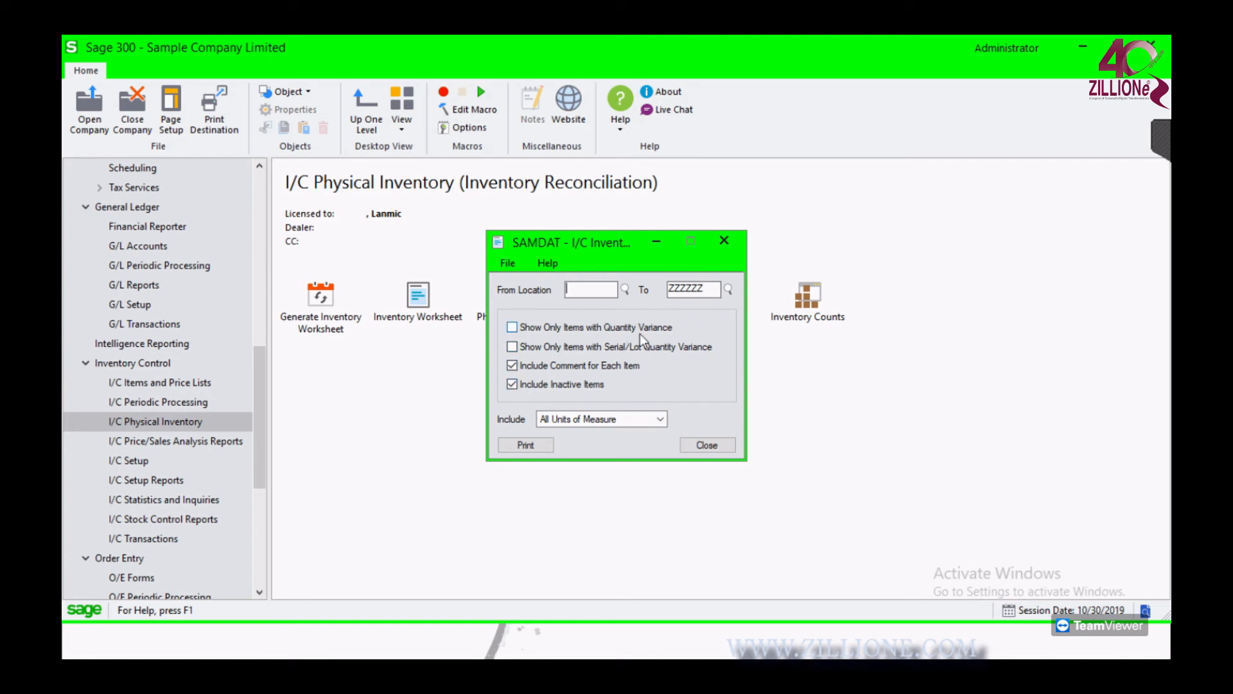
{"action": "left_click", "coordinate": [724, 241]}
{"action": "double_click", "coordinate": [715, 321]}
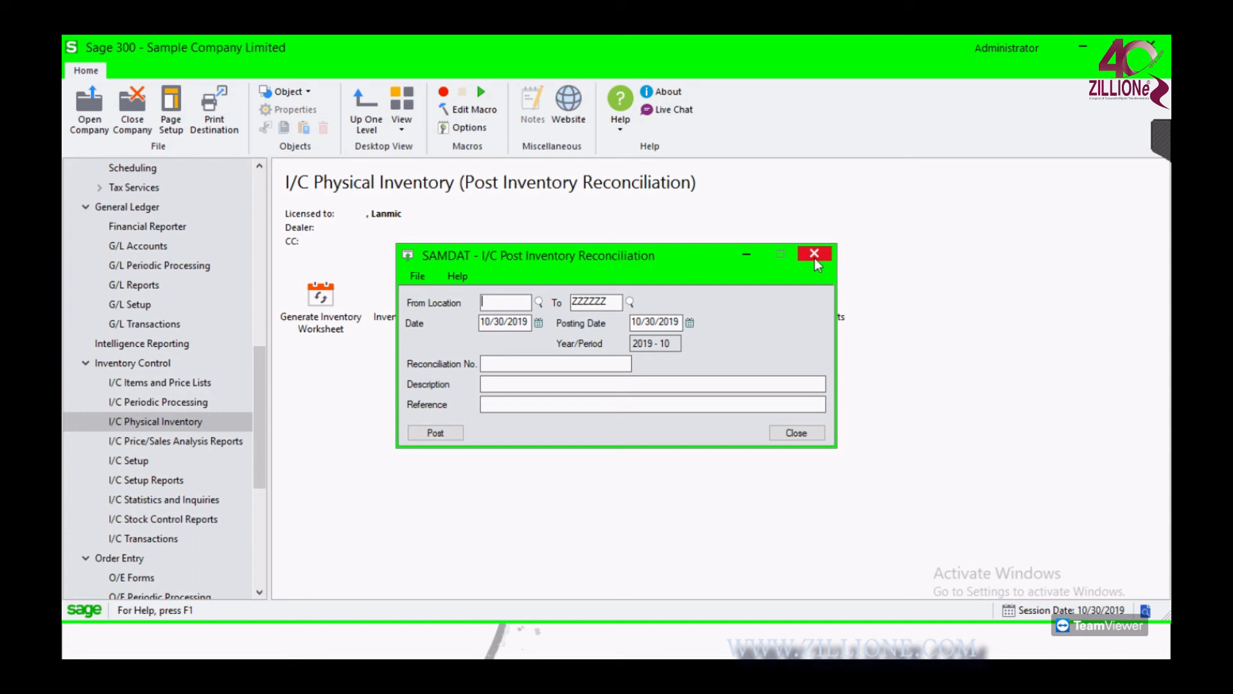
{"action": "left_click", "coordinate": [814, 258]}
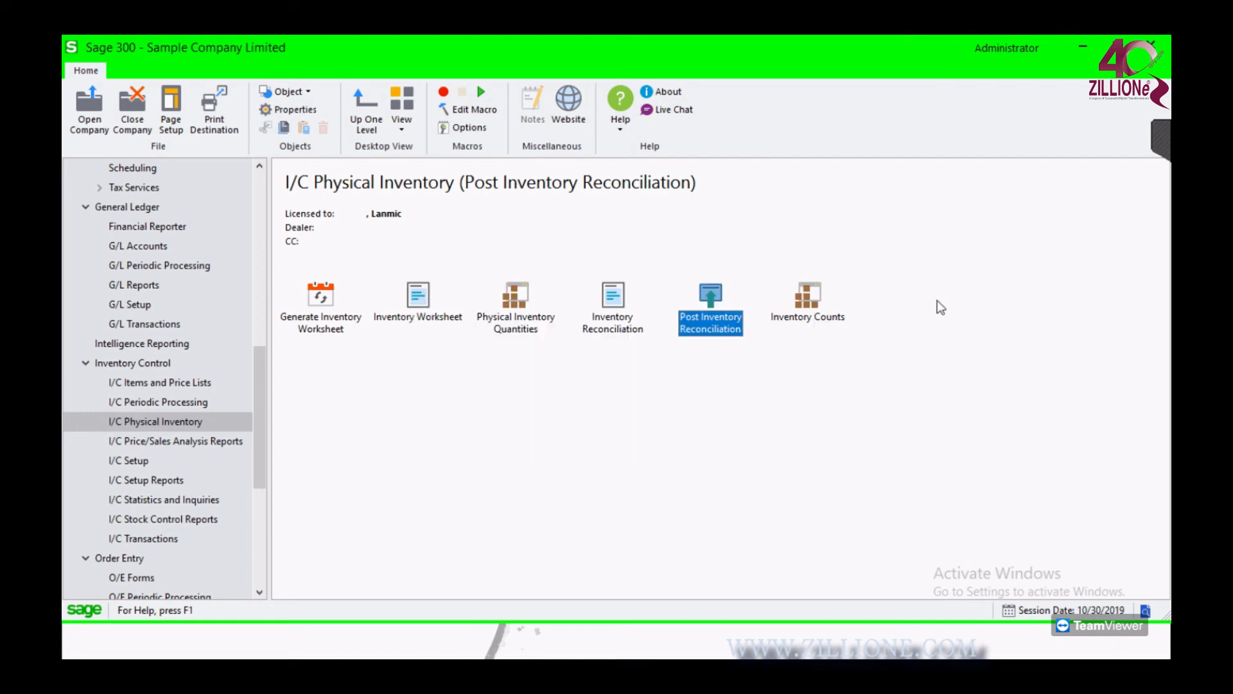
Open Inventory Counts for location 1, review the counted quantities and stocking units, and close the form
{"action": "double_click", "coordinate": [808, 311]}
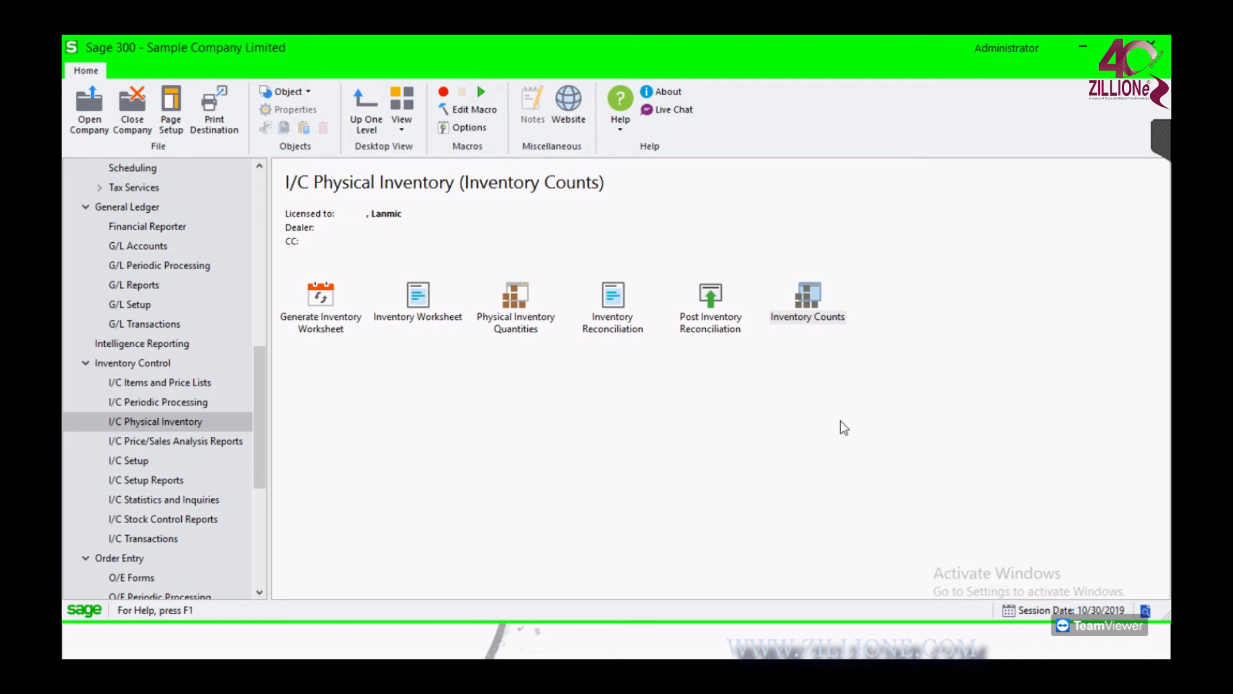
{"action": "left_click", "coordinate": [578, 232]}
{"action": "left_click_drag", "start_coordinate": [746, 478], "coordinate": [788, 478]}
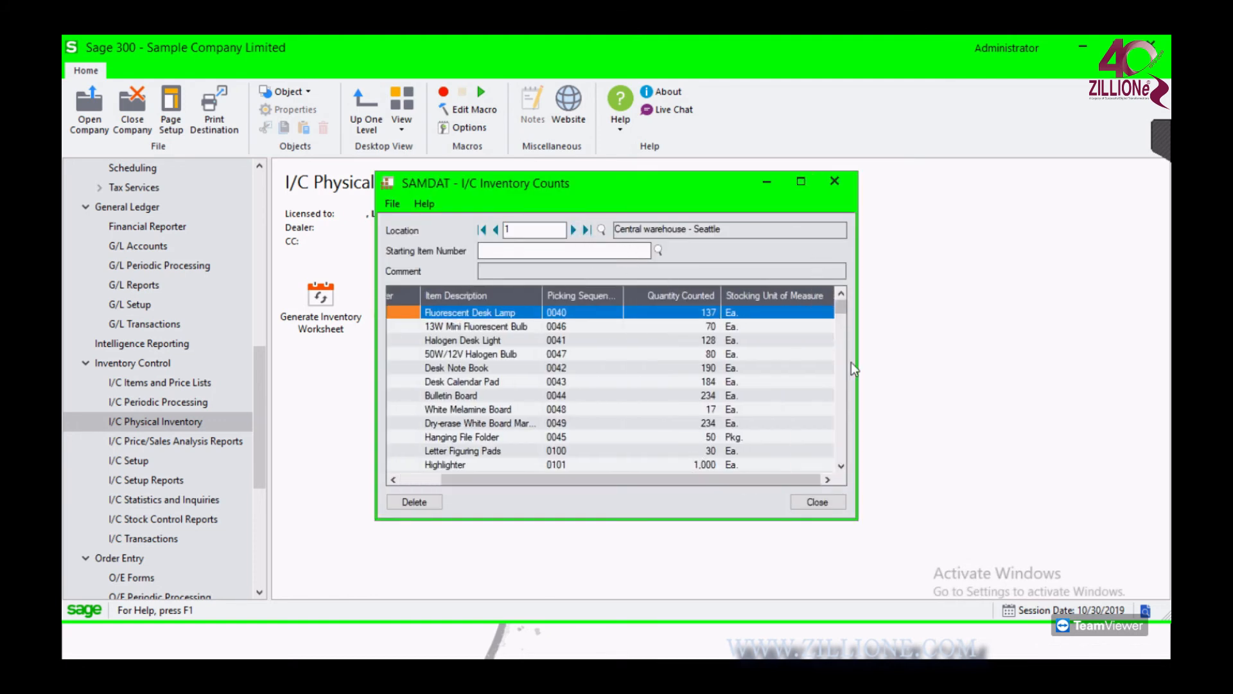
{"action": "left_click", "coordinate": [836, 184]}
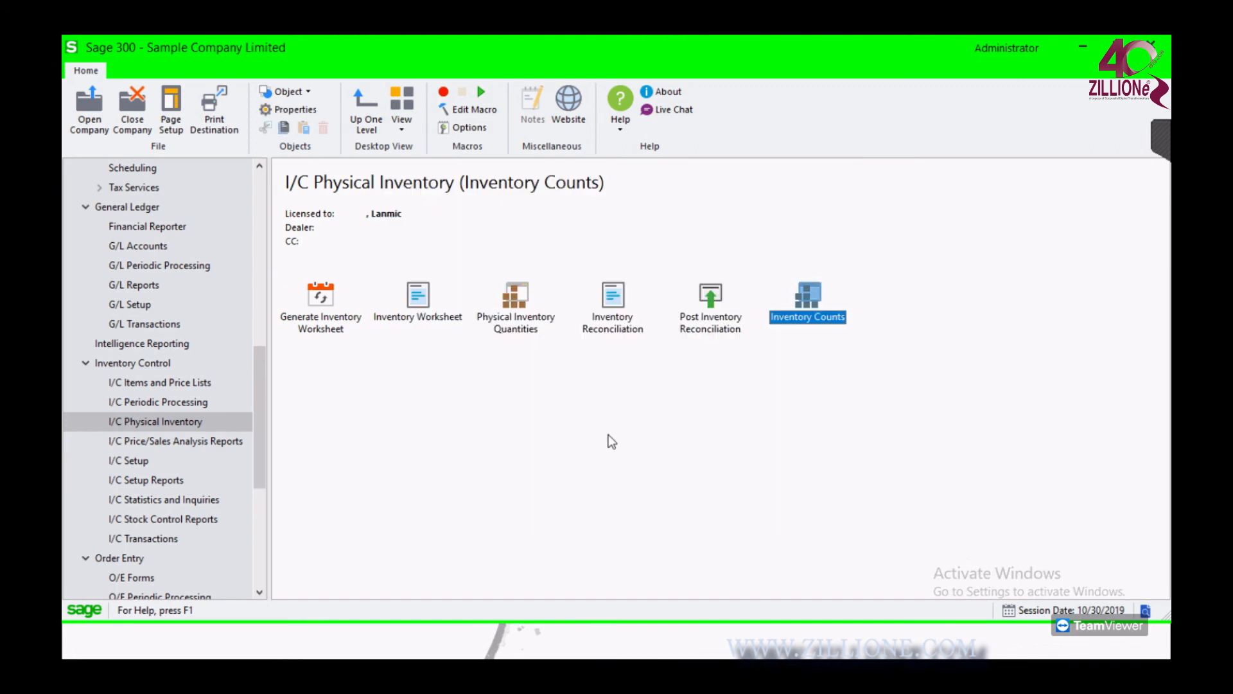
Preview the Selling Price/Margin Analysis report from I/C Price/Sales Analysis Reports, sorted by item number with all default ranges and cost options
{"action": "left_click", "coordinate": [222, 440]}
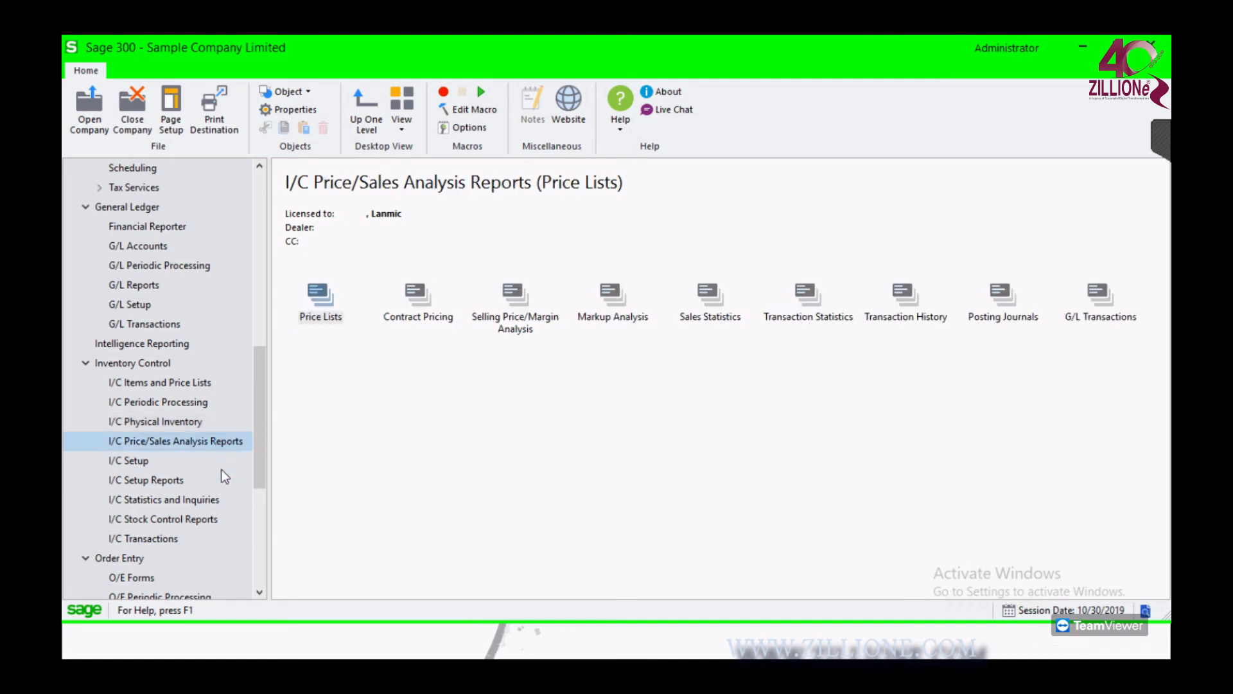
{"action": "left_click", "coordinate": [204, 519]}
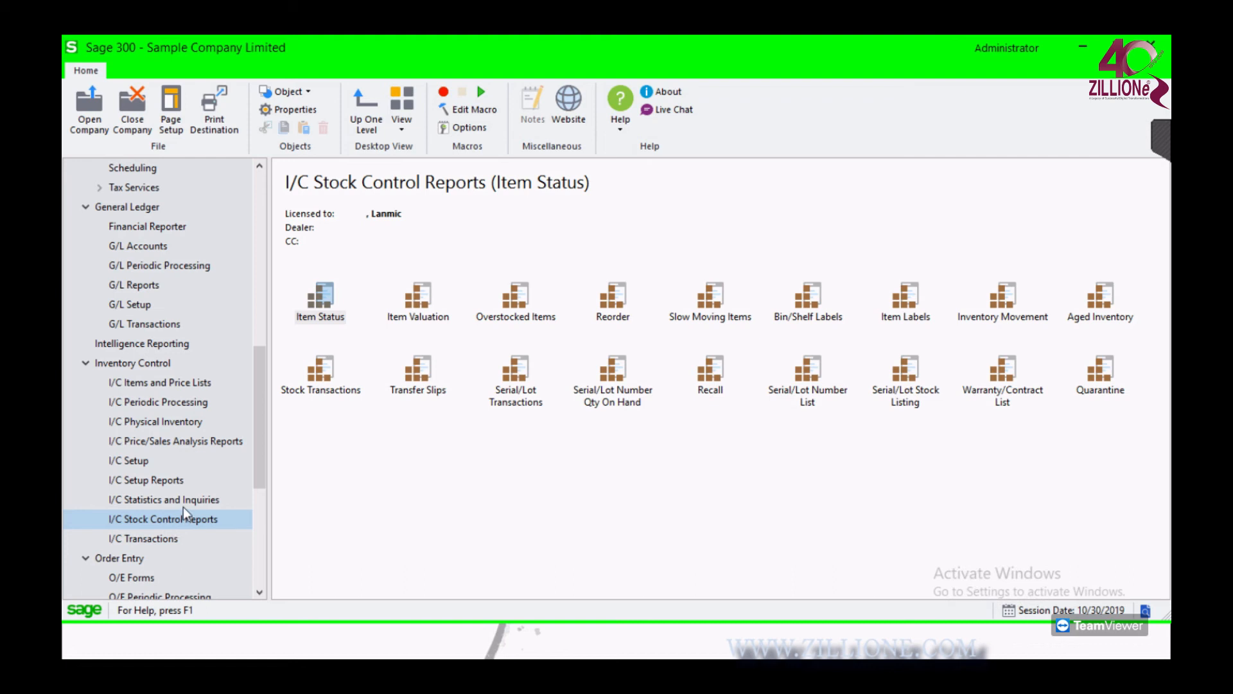
{"action": "left_click", "coordinate": [210, 441]}
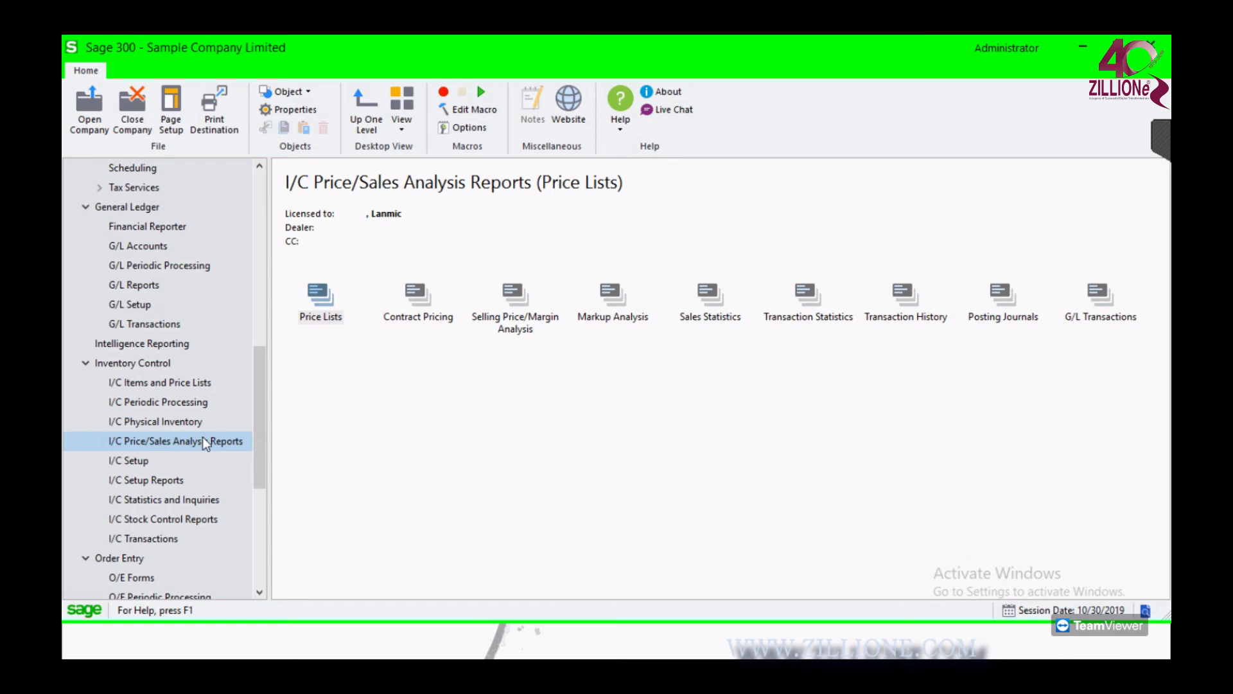
{"action": "left_click", "coordinate": [520, 328]}
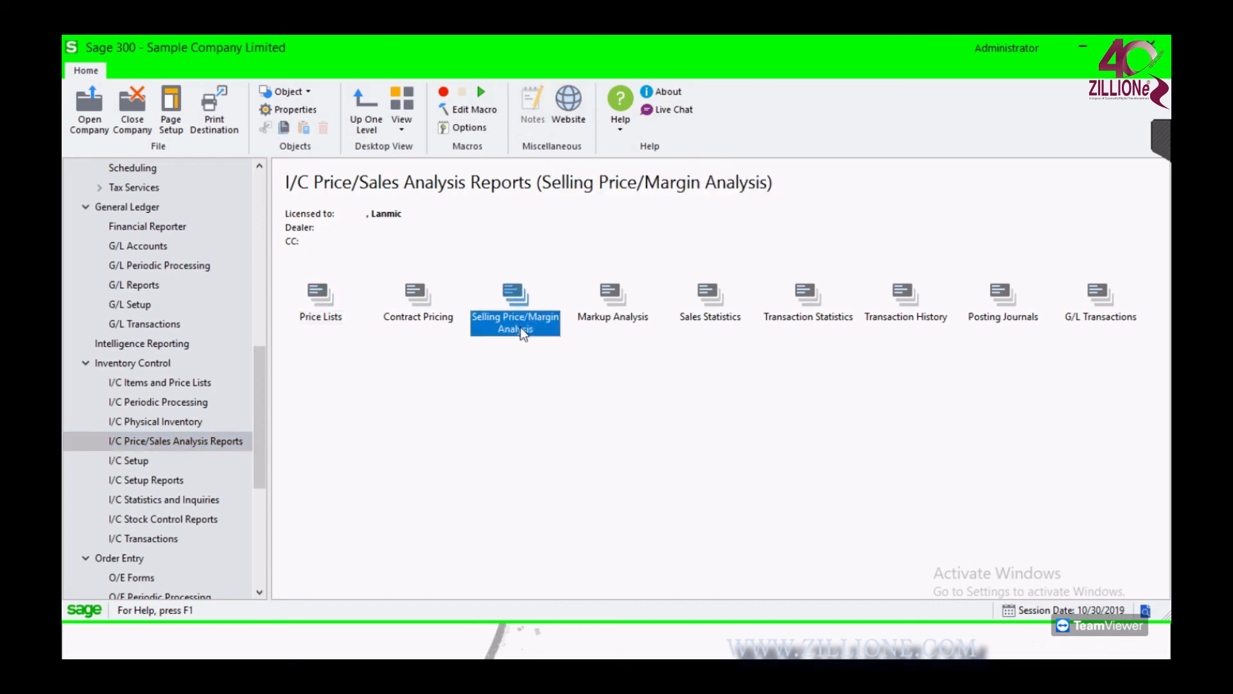
{"action": "double_click", "coordinate": [523, 329]}
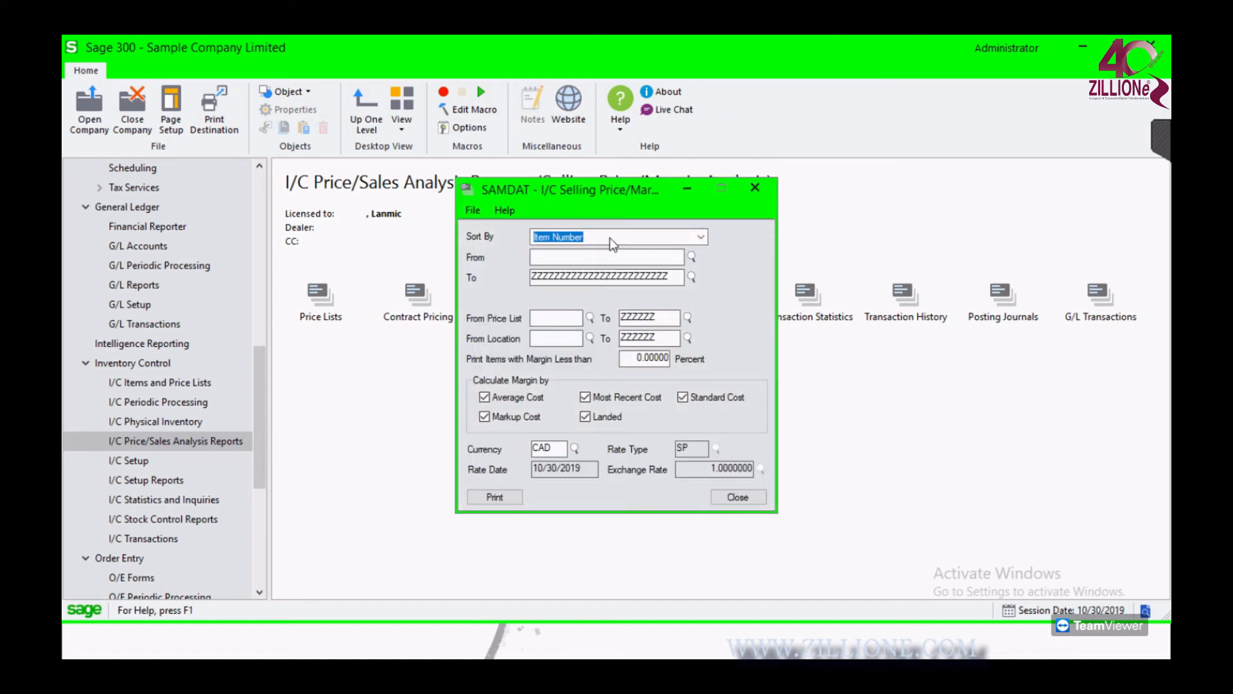
{"action": "left_click", "coordinate": [503, 500]}
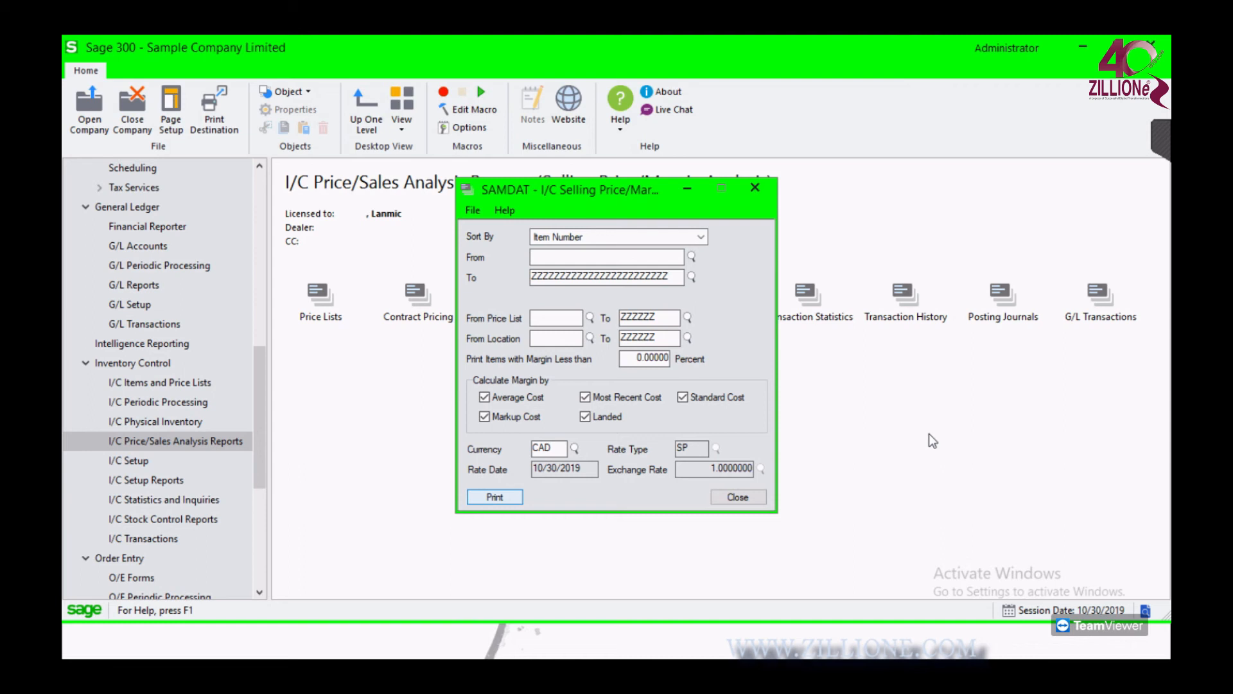
{"action": "key", "text": "Return"}
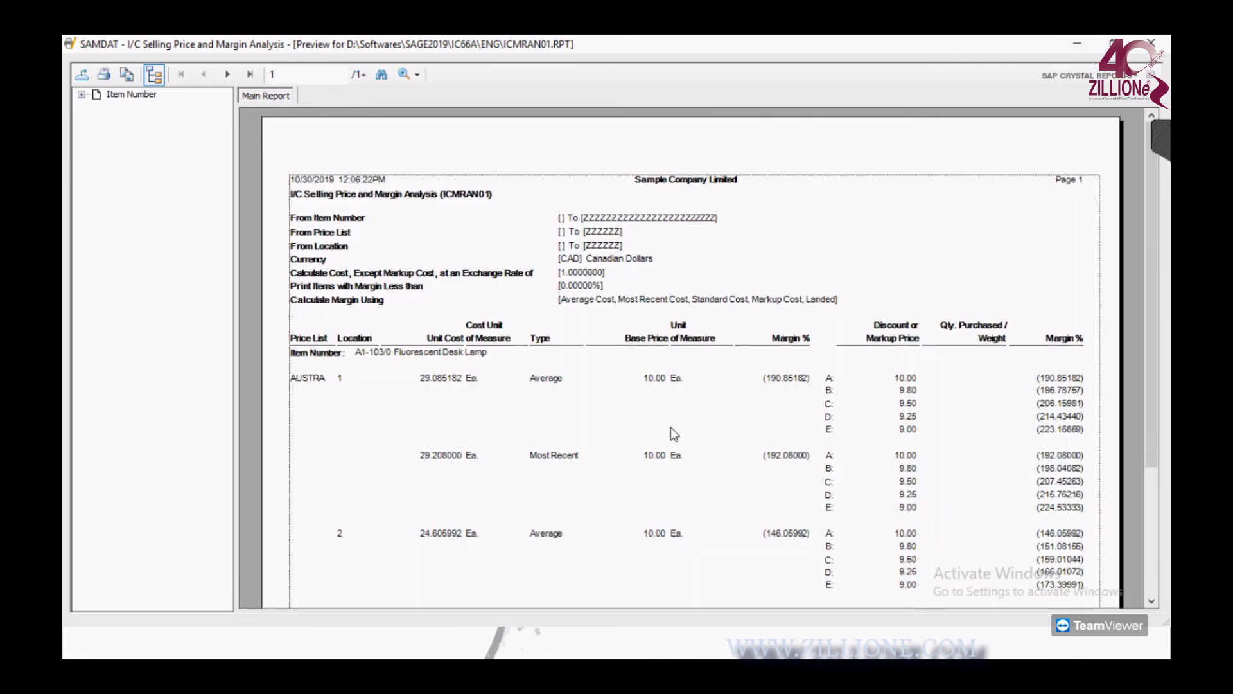
Examine the margin percentages on the report's first page, last page and page 17, and close the preview and the report form
{"action": "left_click", "coordinate": [506, 378]}
{"action": "scroll", "coordinate": [384, 159], "scroll_direction": "down", "scroll_amount": 3}
{"action": "left_click", "coordinate": [250, 74]}
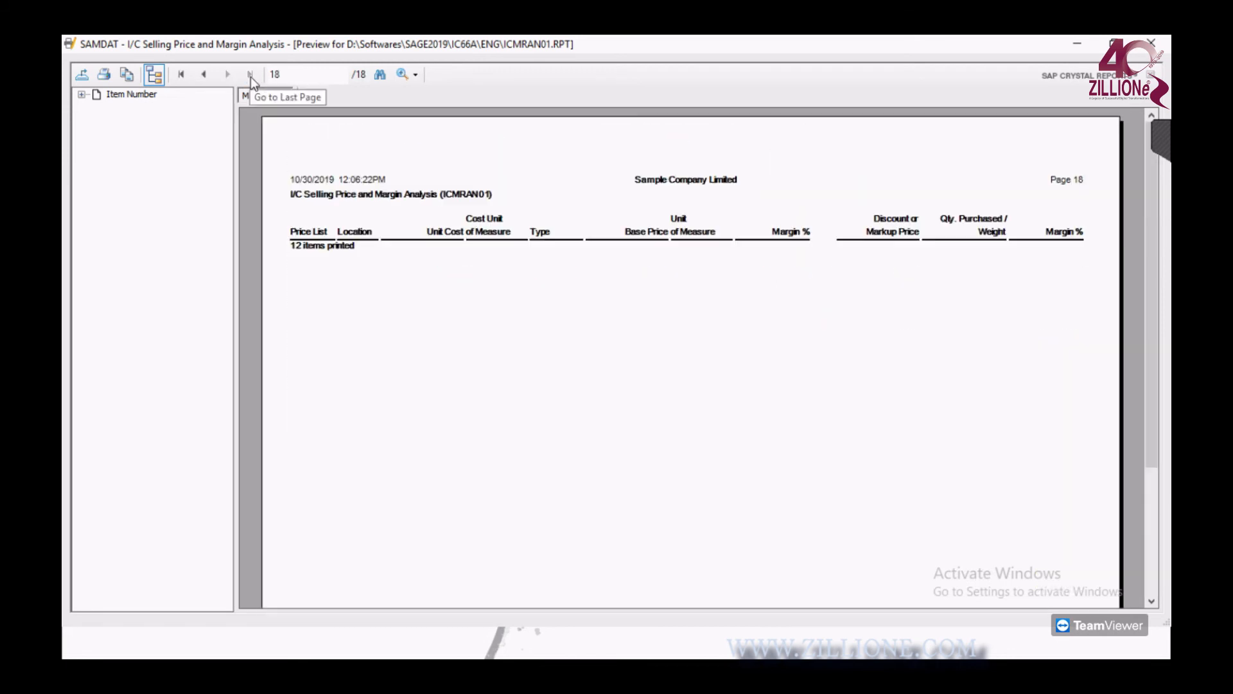
{"action": "left_click", "coordinate": [209, 74]}
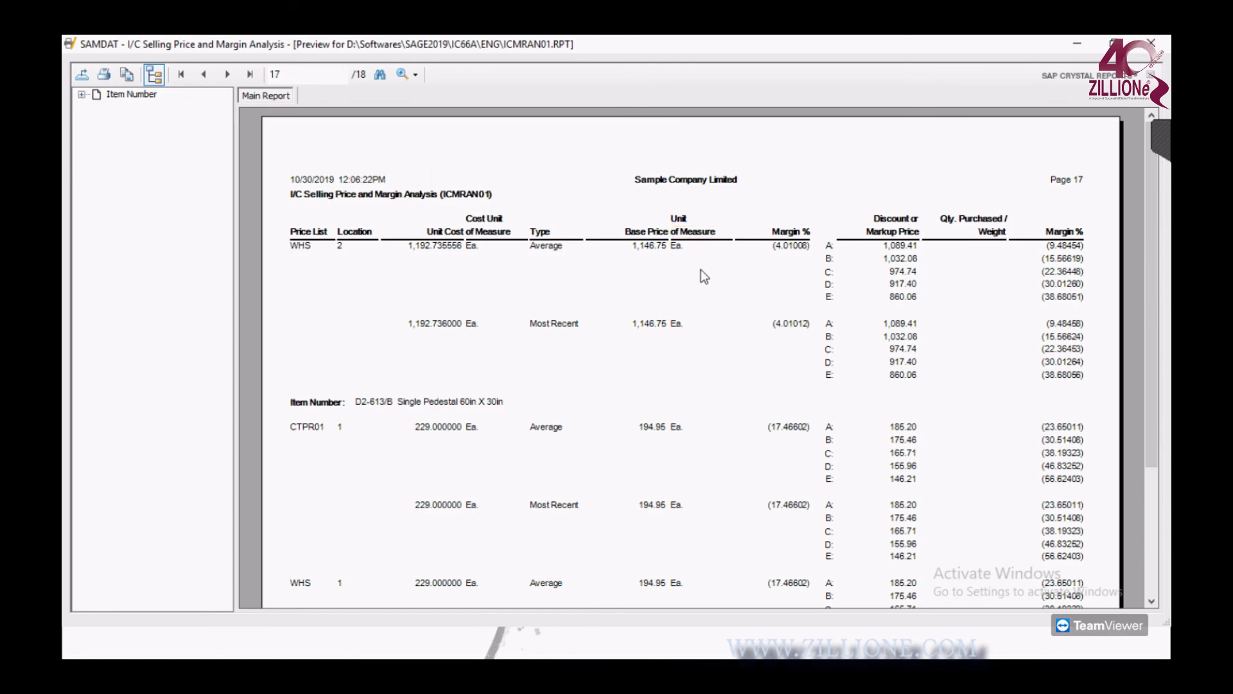
{"action": "scroll", "coordinate": [709, 283], "scroll_direction": "down", "scroll_amount": 3}
{"action": "scroll", "coordinate": [714, 292], "scroll_direction": "up", "scroll_amount": 2}
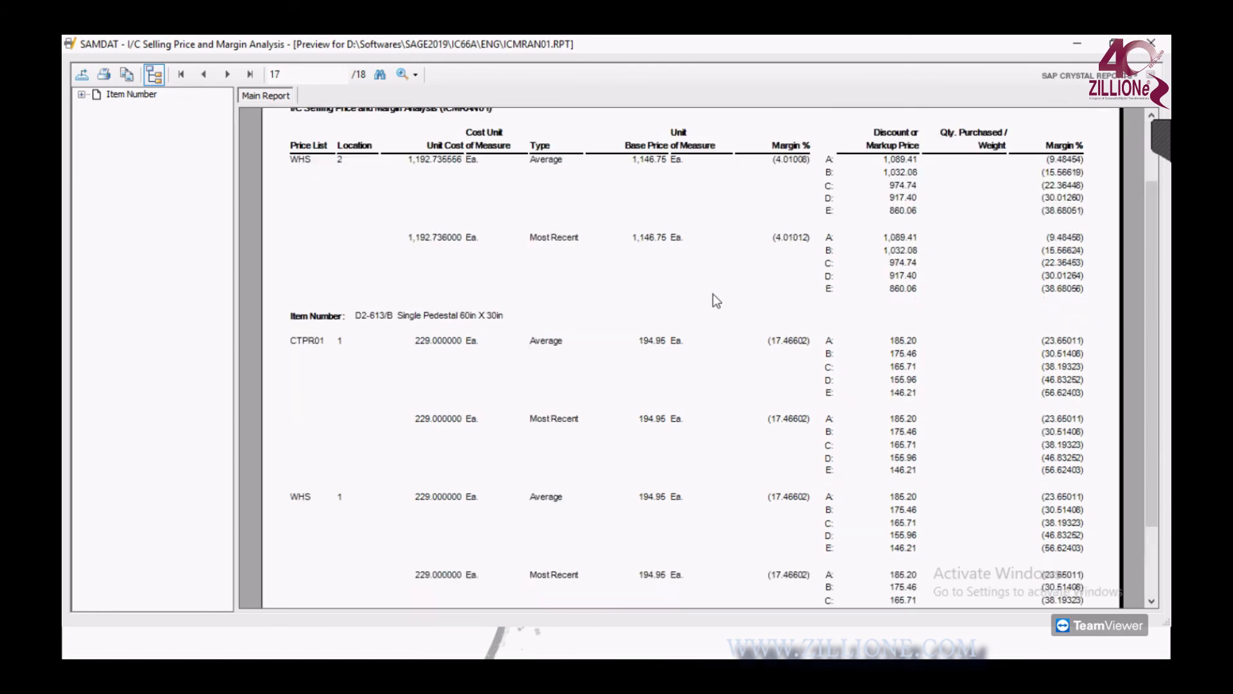
{"action": "scroll", "coordinate": [717, 300], "scroll_direction": "up", "scroll_amount": 2}
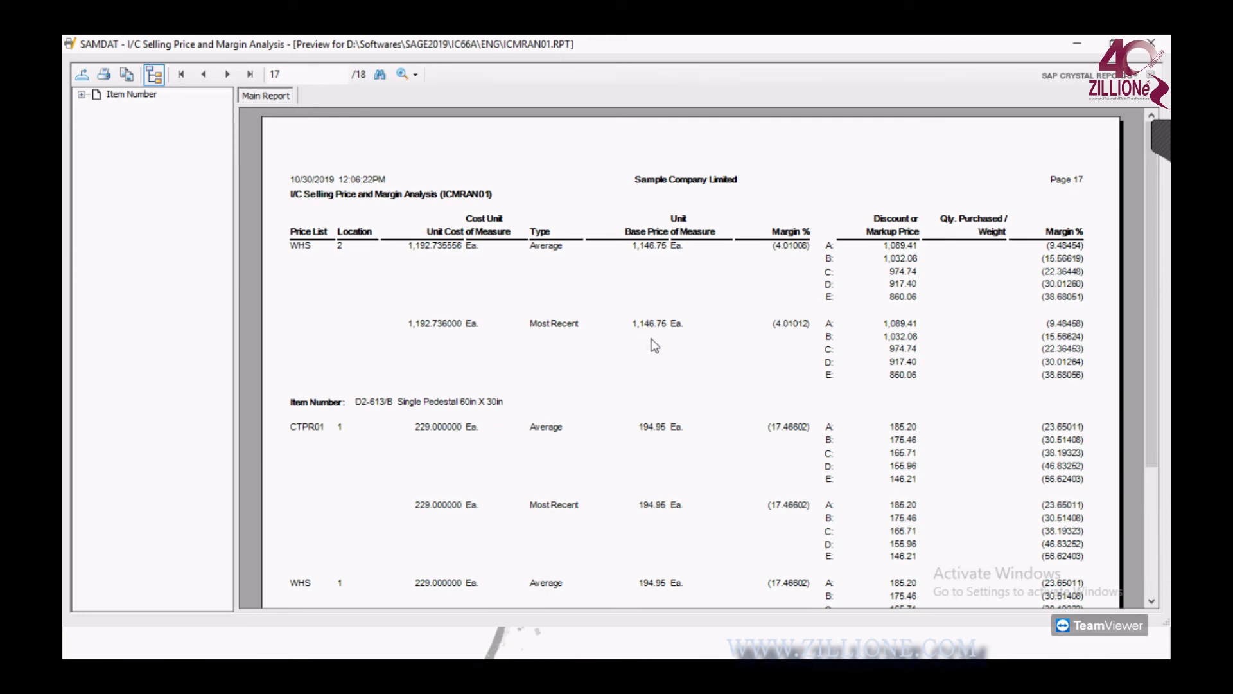
{"action": "left_click", "coordinate": [1151, 43]}
{"action": "left_click", "coordinate": [754, 189]}
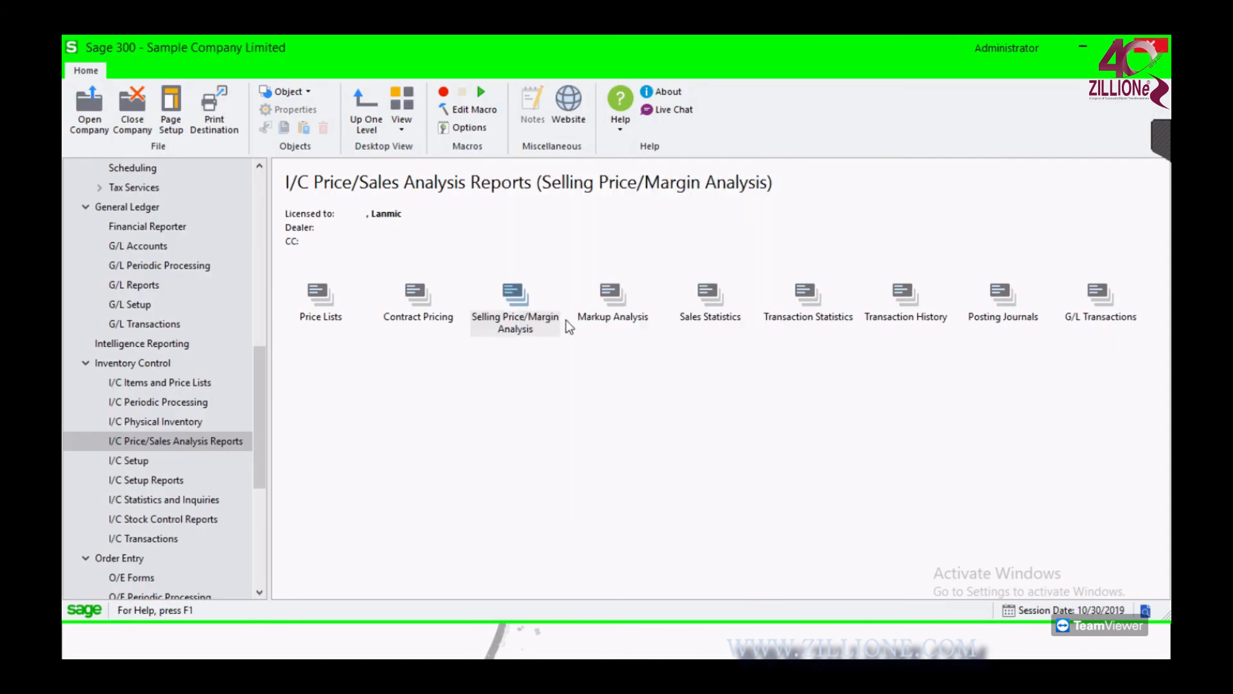
Reopen the Selling Price/Margin Analysis form to review its price list and margin criteria, close it, and select the Markup Analysis report
{"action": "double_click", "coordinate": [526, 321]}
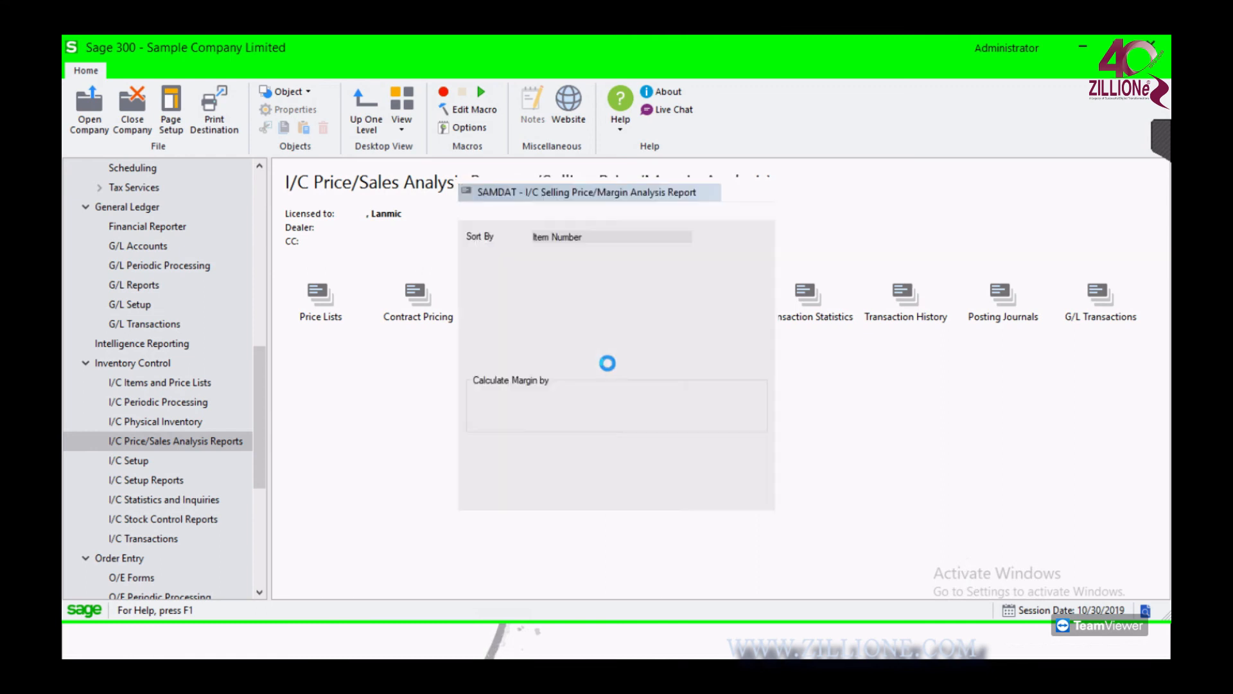
{"action": "left_click", "coordinate": [555, 318]}
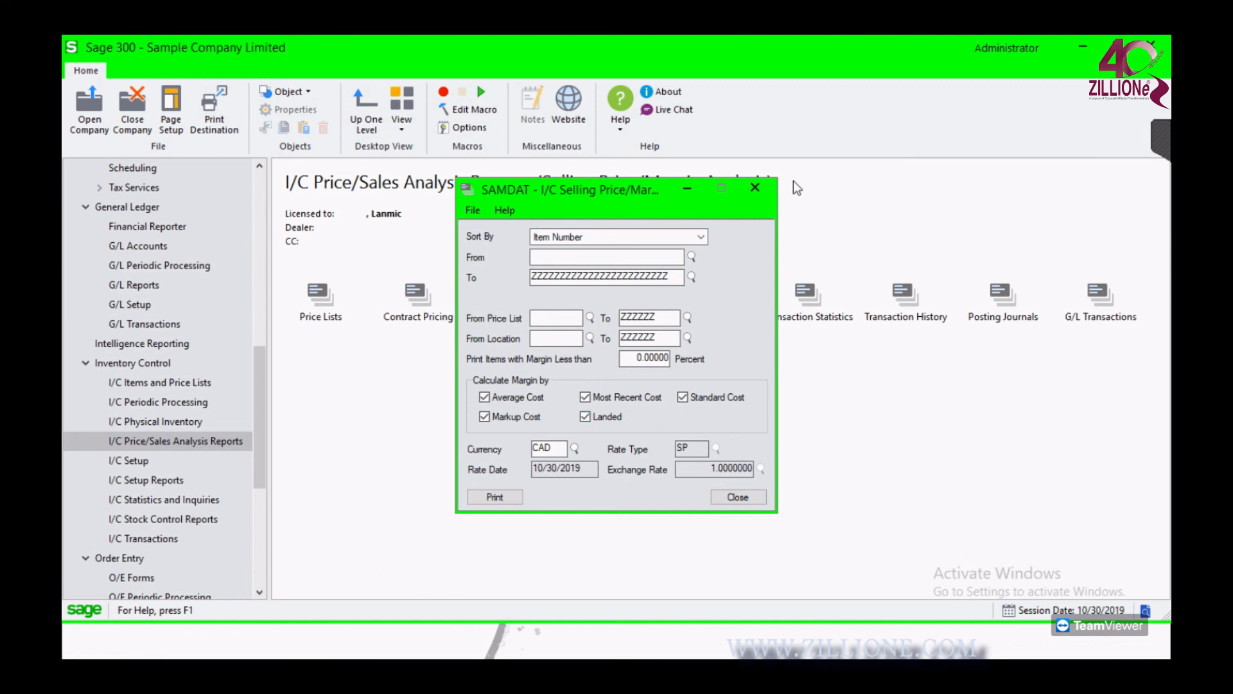
{"action": "double_click", "coordinate": [714, 303]}
{"action": "left_click", "coordinate": [611, 318]}
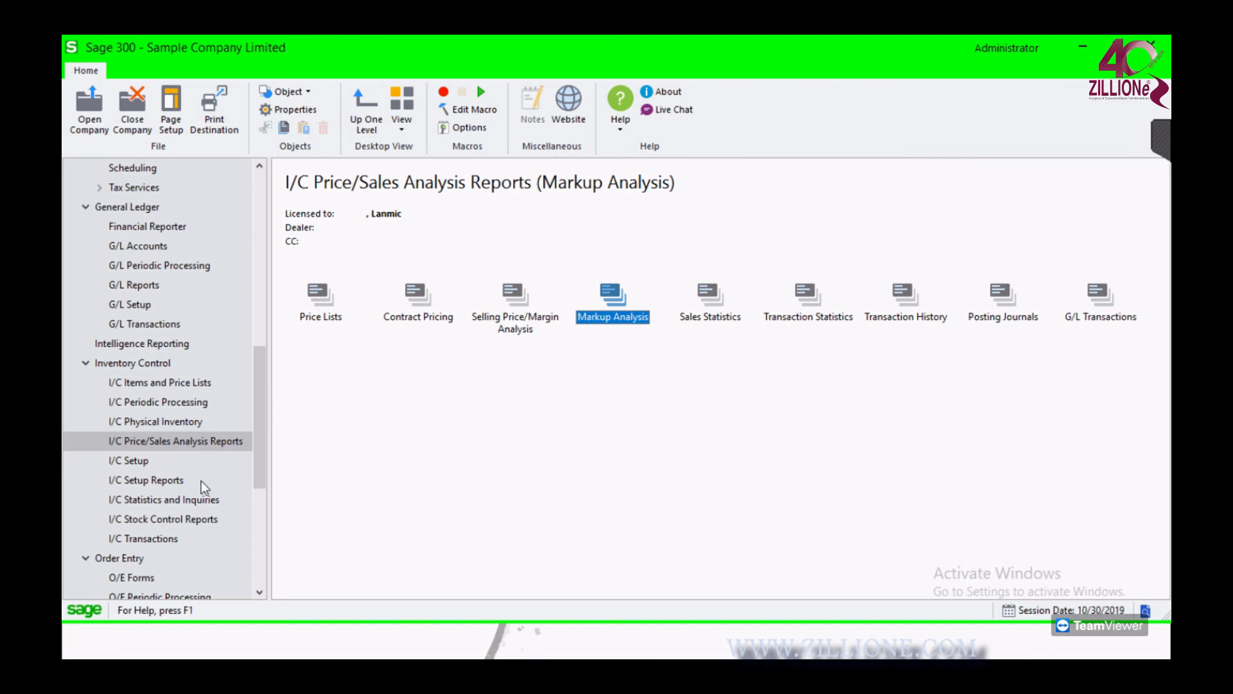
Look through the reports available under I/C Setup Reports and I/C Stock Control Reports
{"action": "left_click", "coordinate": [166, 483]}
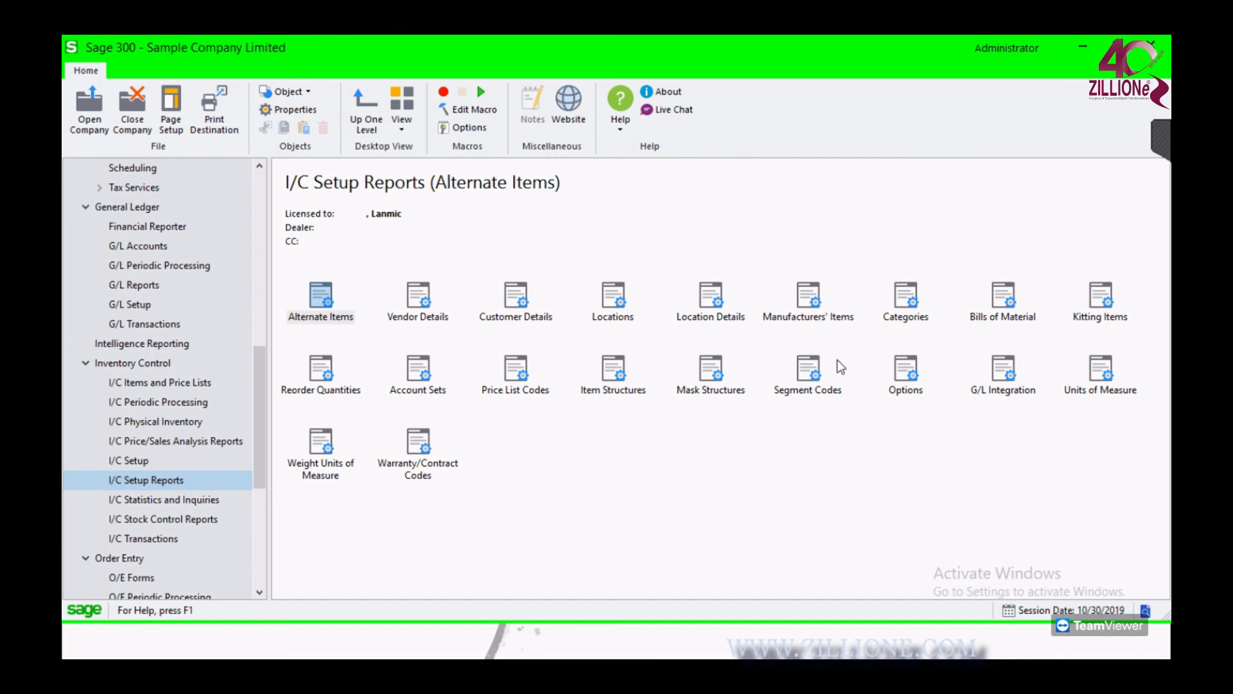
{"action": "left_click", "coordinate": [184, 522]}
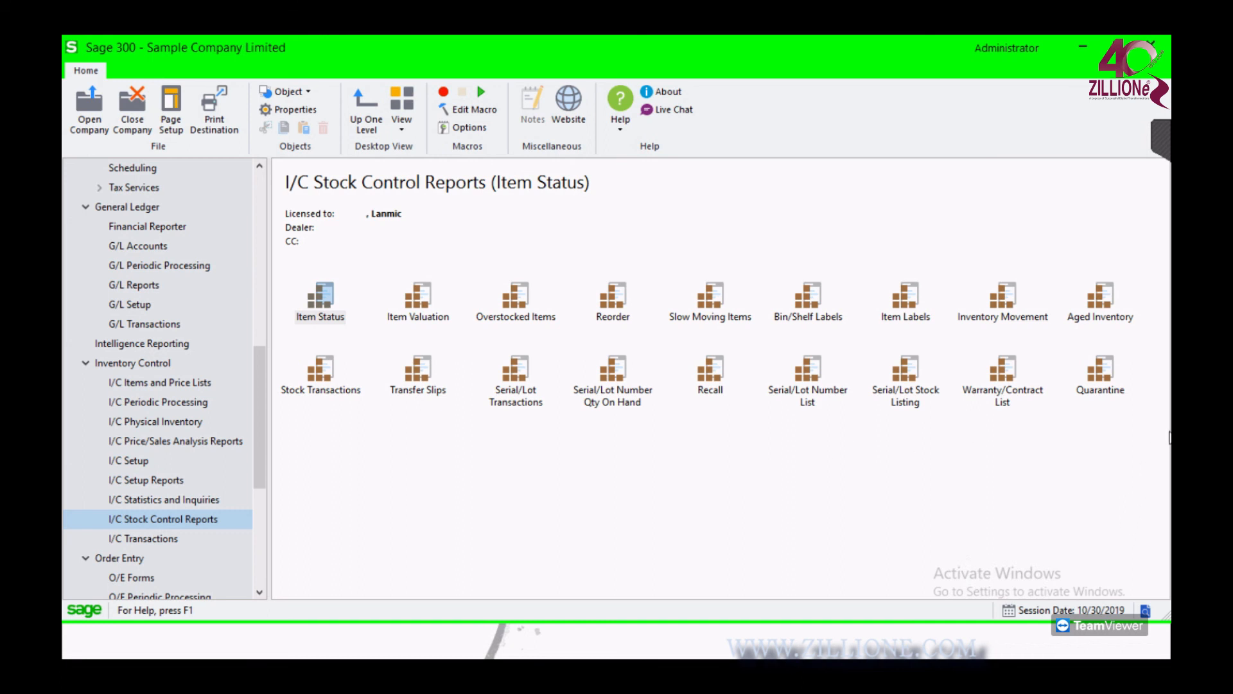
Open the Inventory Movement report from I/C Stock Control Reports and review its location print options and report currency choices
{"action": "left_click", "coordinate": [1112, 302]}
{"action": "left_click", "coordinate": [1010, 301]}
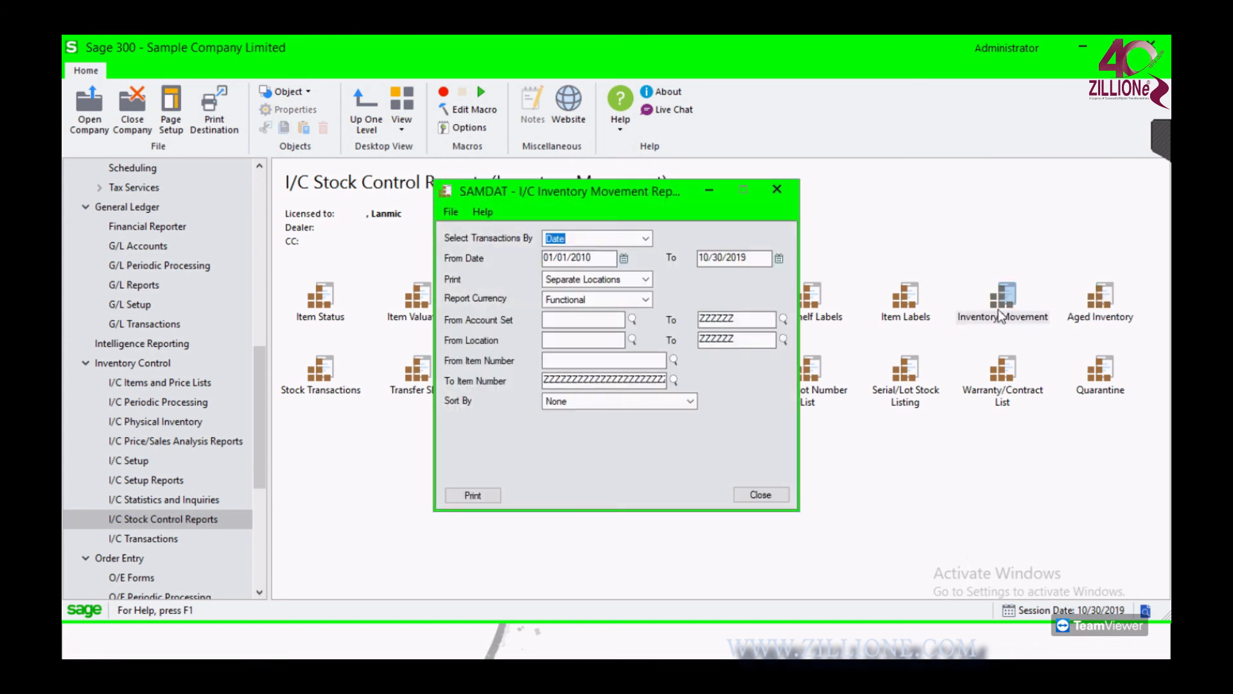
{"action": "left_click", "coordinate": [615, 278]}
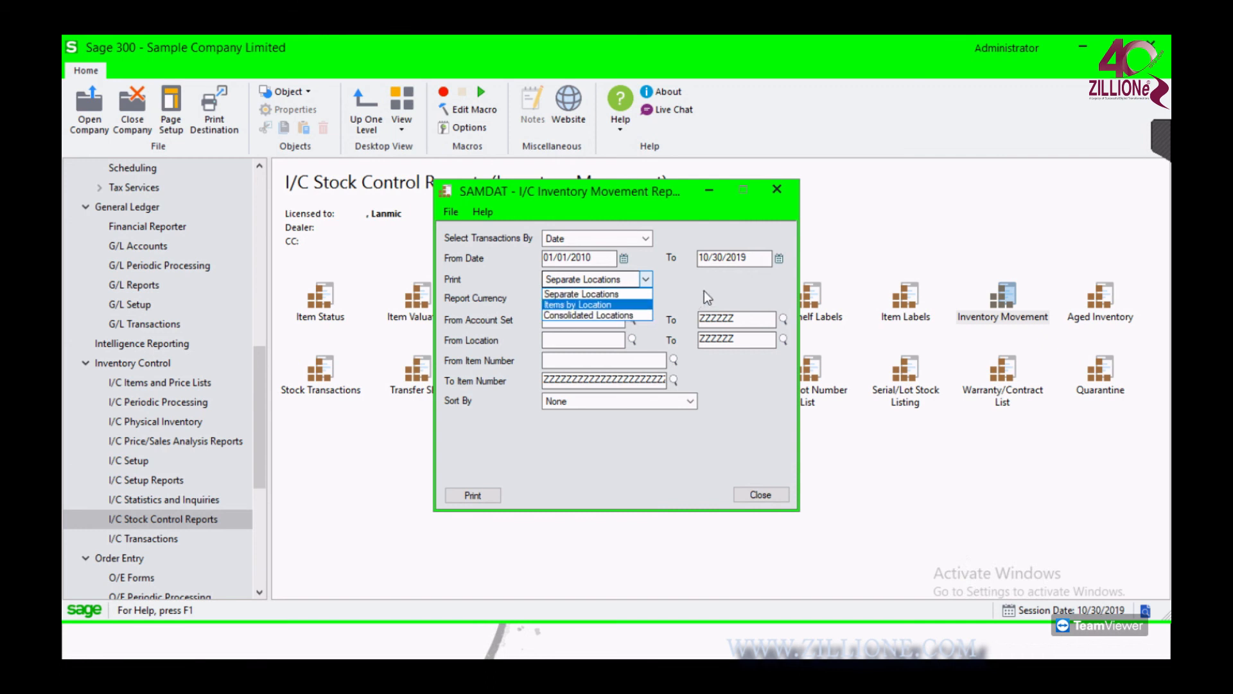
{"action": "left_click", "coordinate": [700, 291]}
{"action": "left_click", "coordinate": [624, 301]}
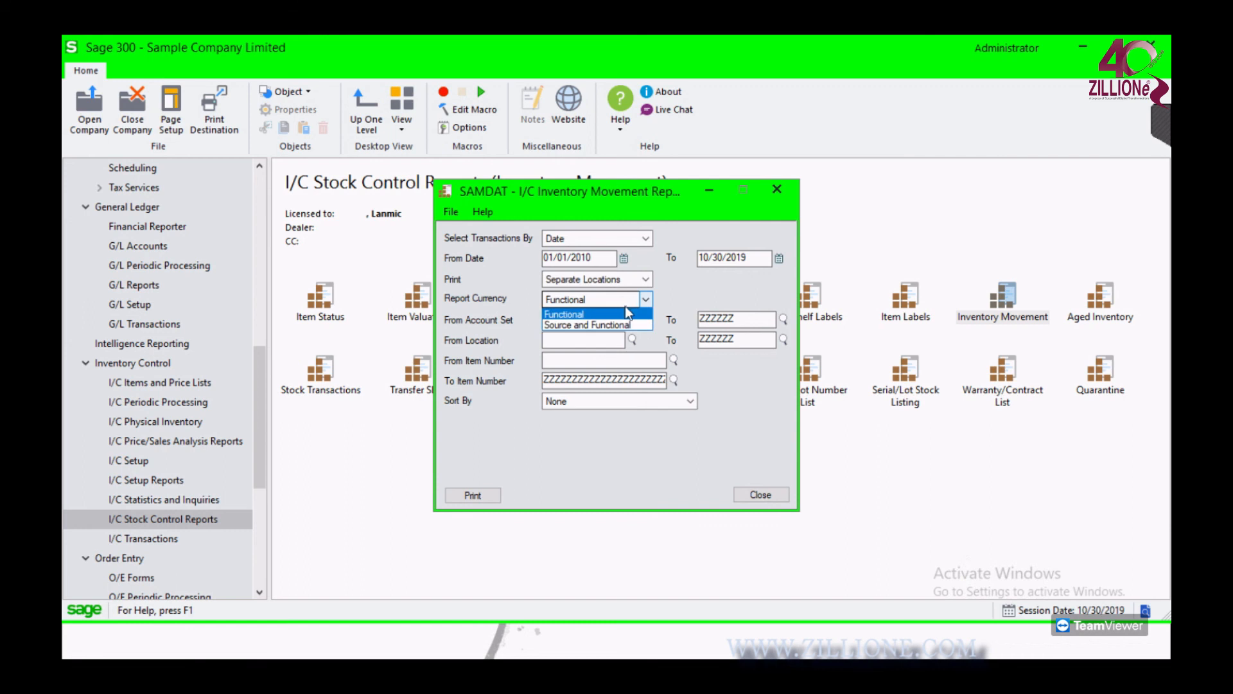
{"action": "left_click", "coordinate": [626, 306]}
{"action": "left_click", "coordinate": [574, 327]}
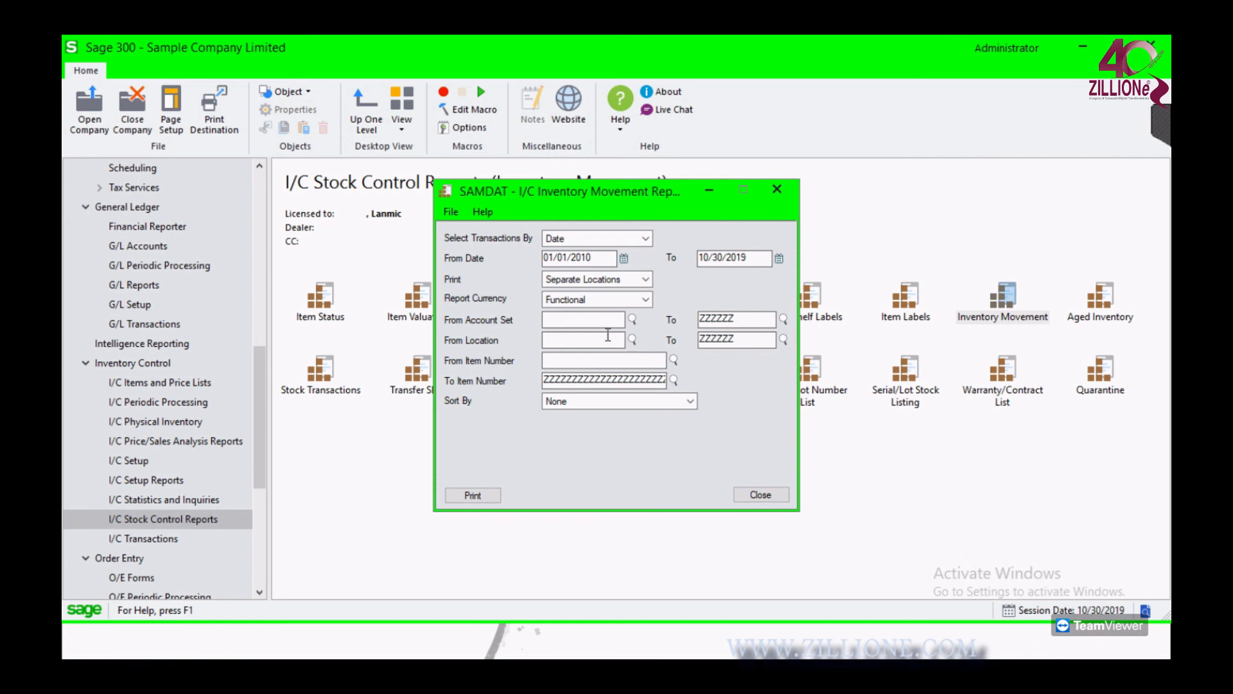
Limit the Inventory Movement report to location 1 in both the From and To location fields
{"action": "left_click", "coordinate": [633, 339]}
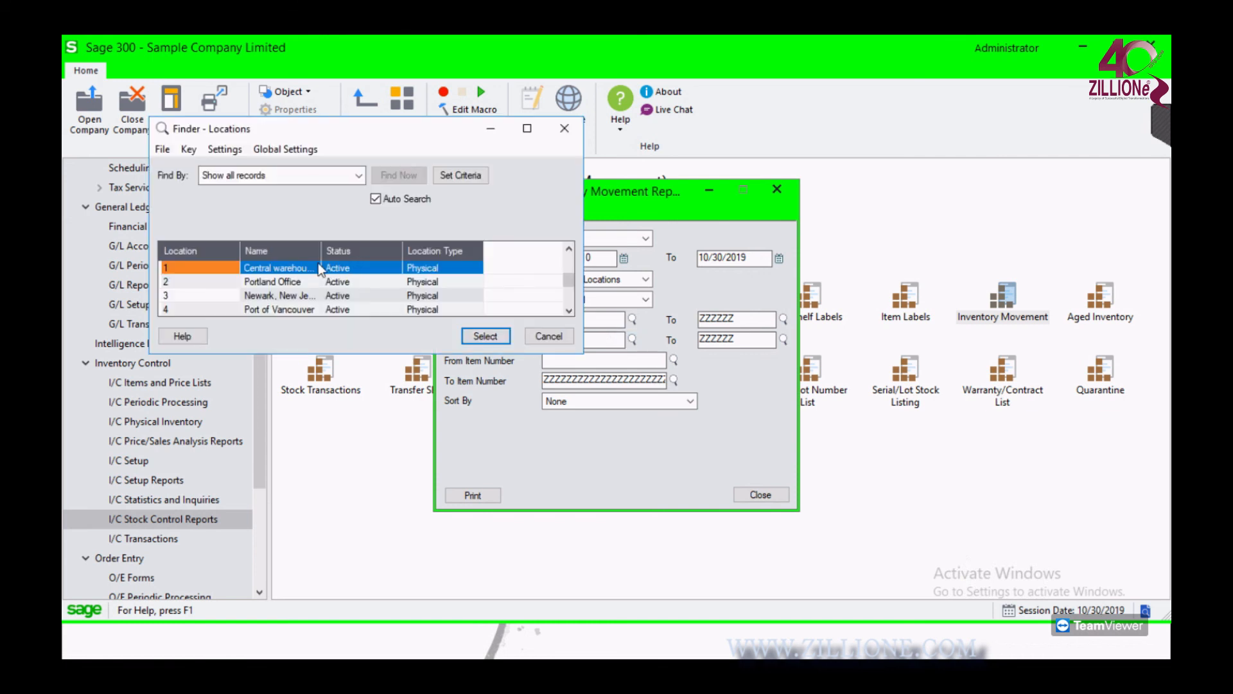
{"action": "left_click", "coordinate": [485, 335]}
{"action": "key", "text": "shift+Tab"}
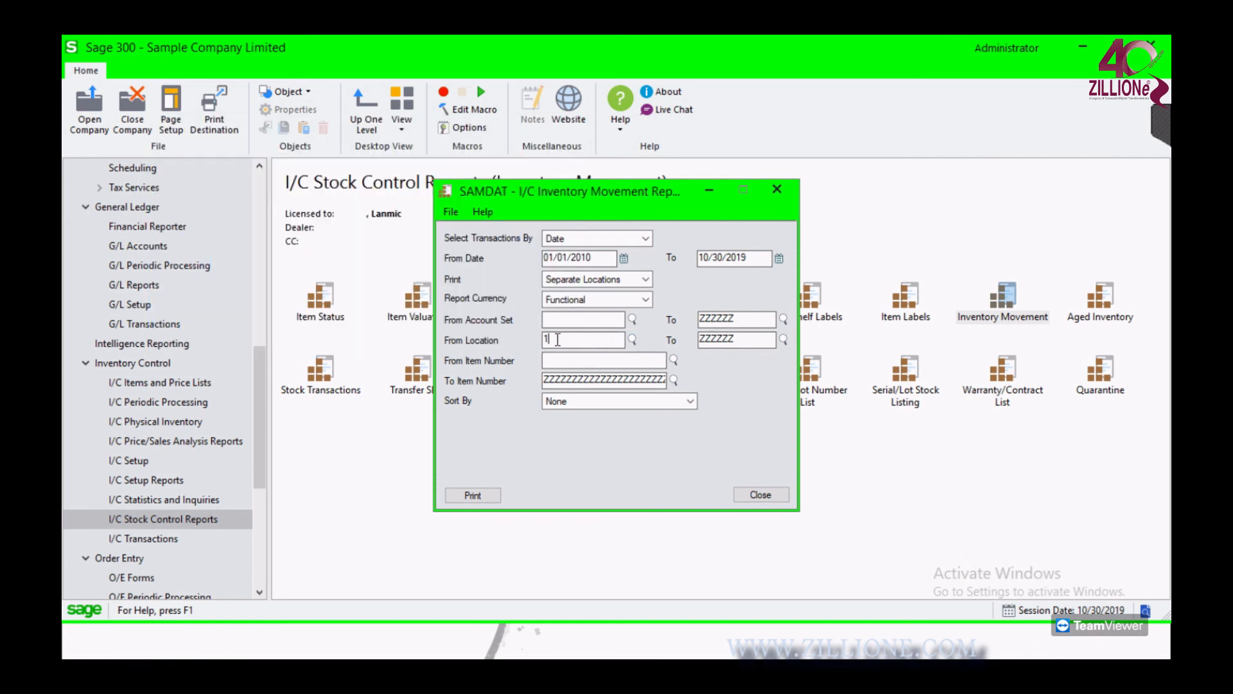
{"action": "key", "text": "Tab"}
{"action": "type", "text": "1"}
Set the report to select transactions by Fiscal Year/Period instead of by date
{"action": "left_click", "coordinate": [646, 238]}
{"action": "left_click", "coordinate": [615, 257]}
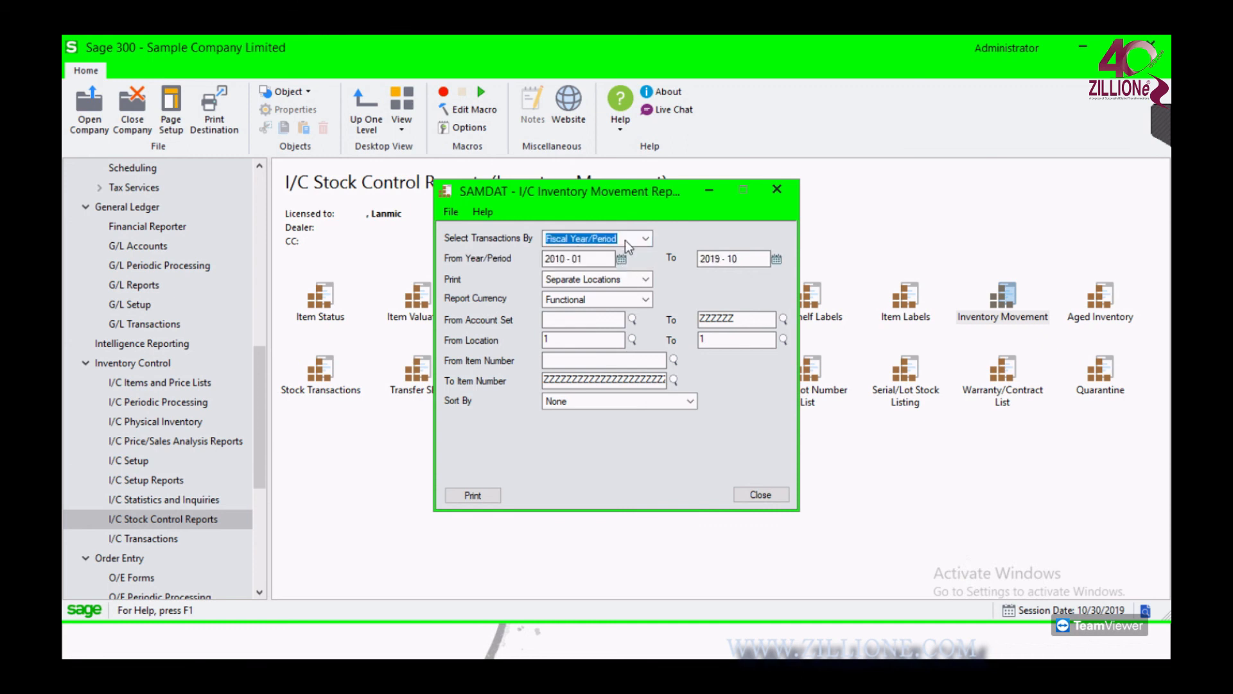
{"action": "left_click", "coordinate": [628, 244]}
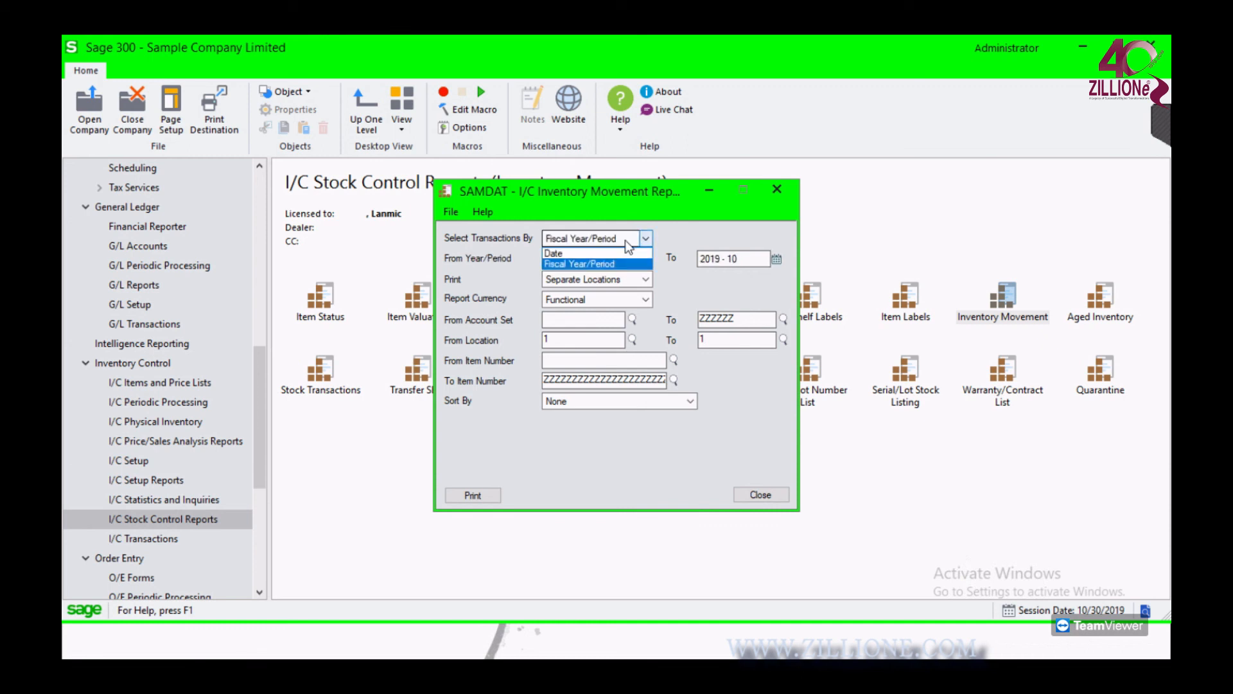
{"action": "left_click", "coordinate": [607, 252]}
{"action": "left_click", "coordinate": [646, 238]}
{"action": "left_click", "coordinate": [622, 265]}
Set the starting year/period to 2019-01 and preview the Inventory Movement report
{"action": "left_click", "coordinate": [621, 259]}
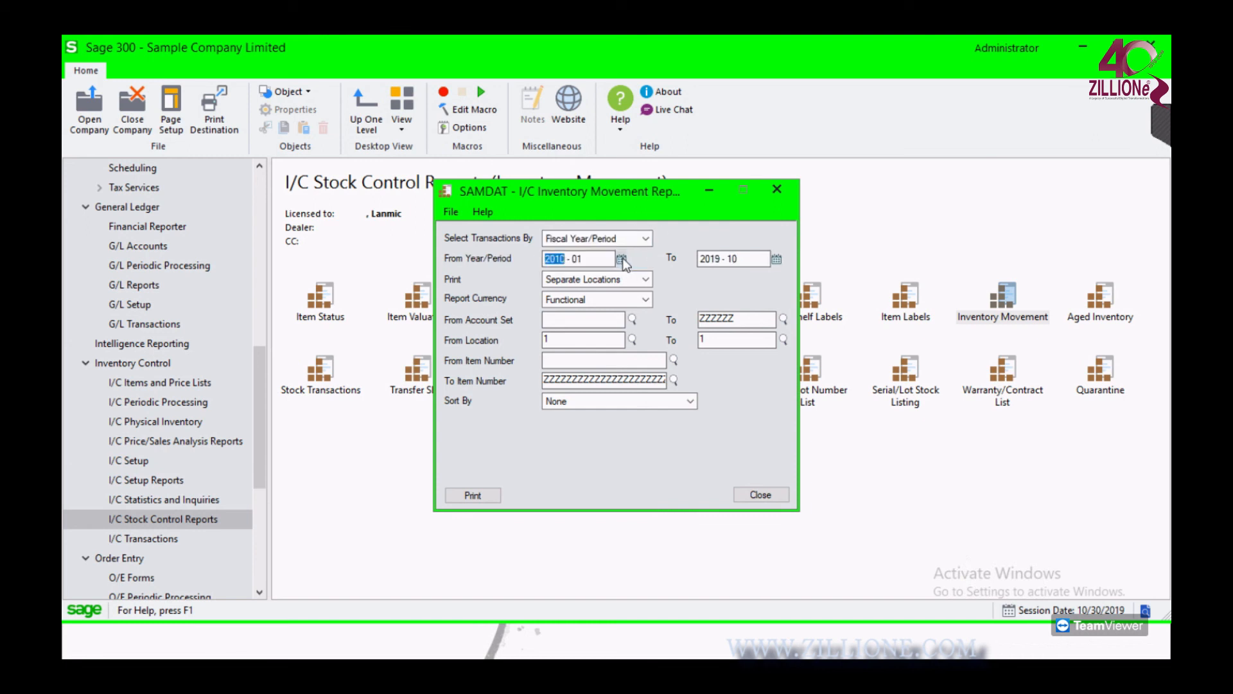
{"action": "left_click", "coordinate": [651, 278]}
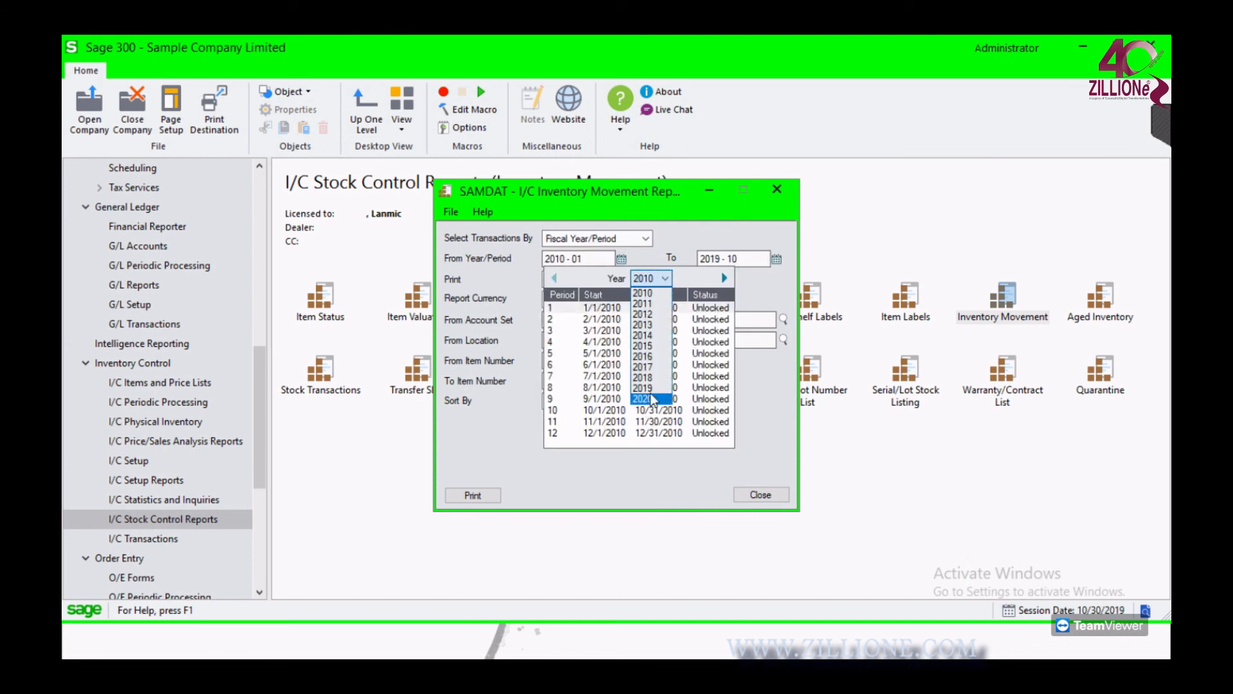
{"action": "left_click", "coordinate": [651, 395]}
{"action": "left_click", "coordinate": [626, 309]}
{"action": "left_click", "coordinate": [472, 495]}
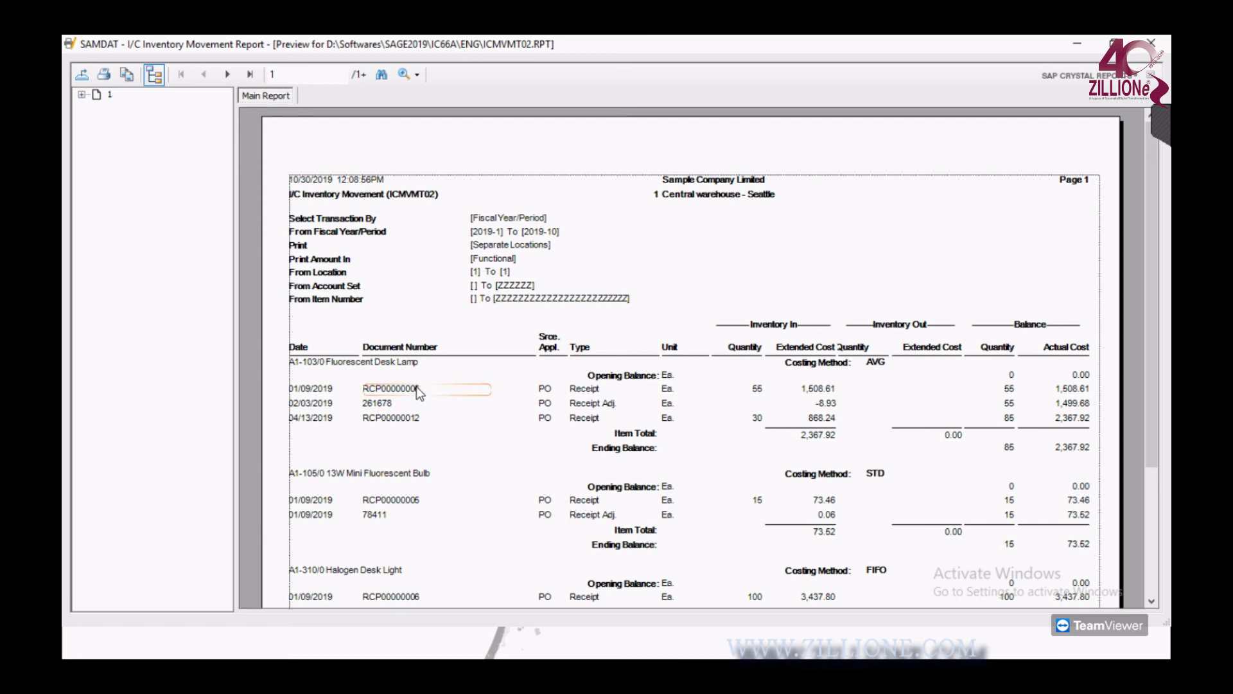
Examine the stock movements of items such as A13100 and the totals on the report's last page, and close the preview
{"action": "left_click", "coordinate": [81, 94]}
{"action": "left_click", "coordinate": [133, 108]}
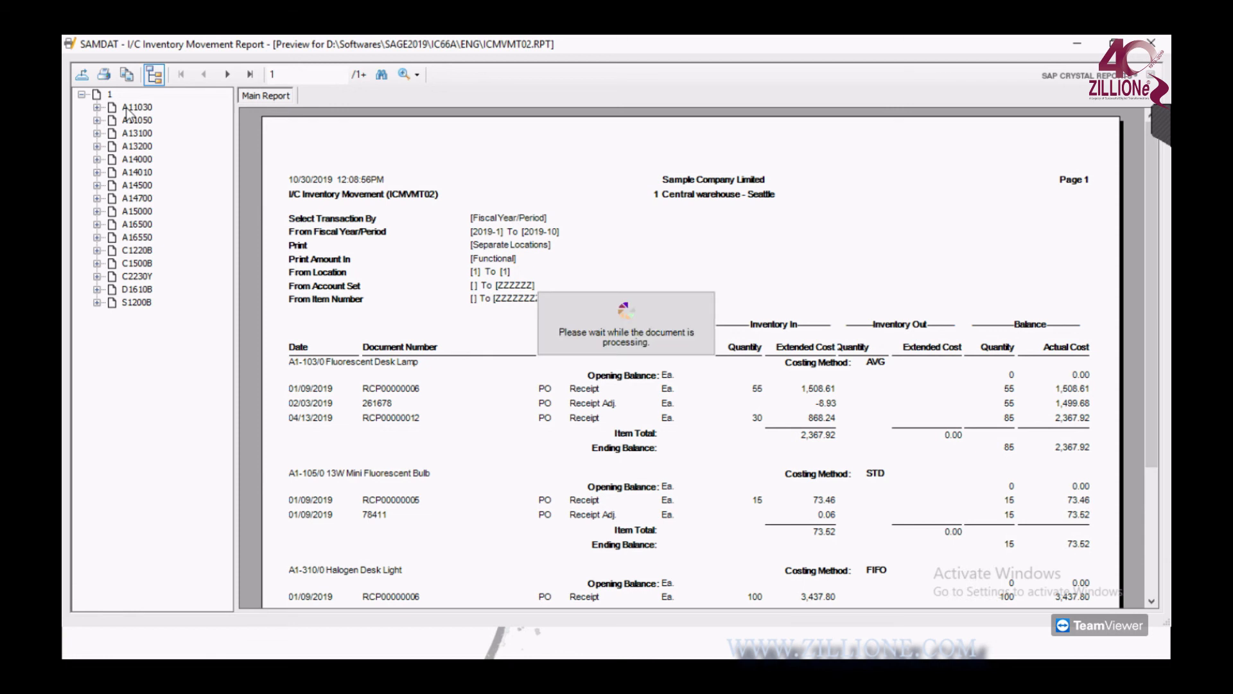
{"action": "left_click", "coordinate": [132, 121]}
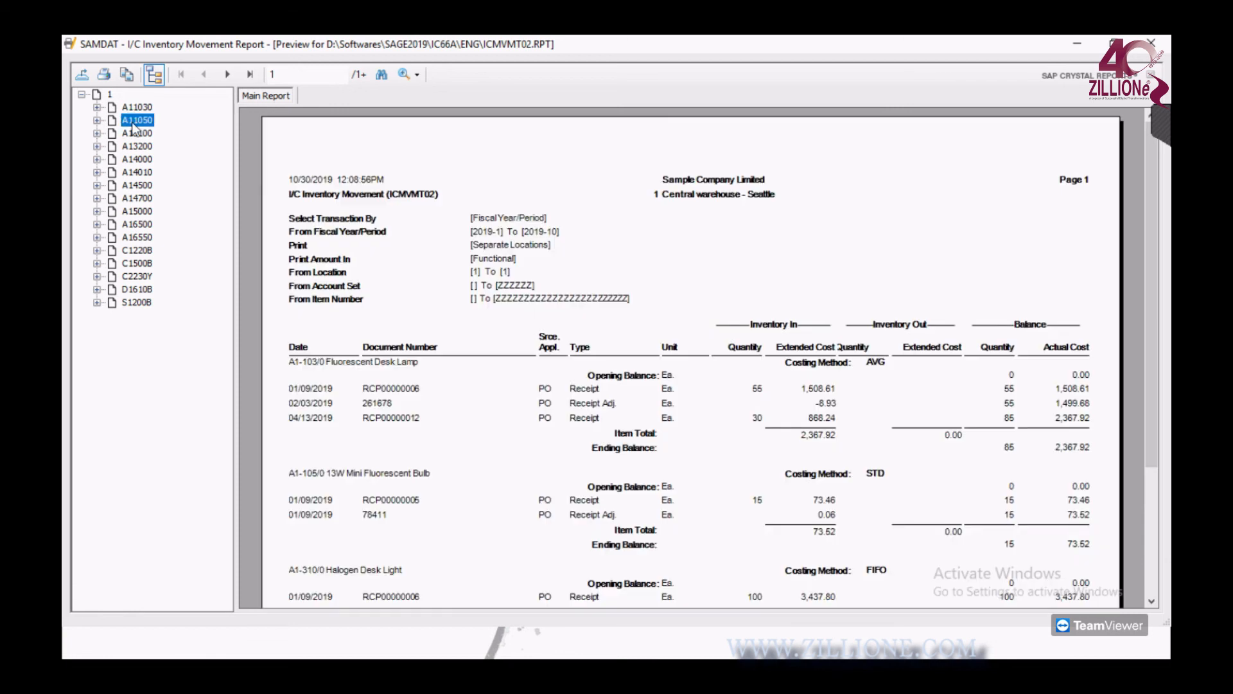
{"action": "left_click", "coordinate": [136, 134]}
{"action": "left_click", "coordinate": [140, 148]}
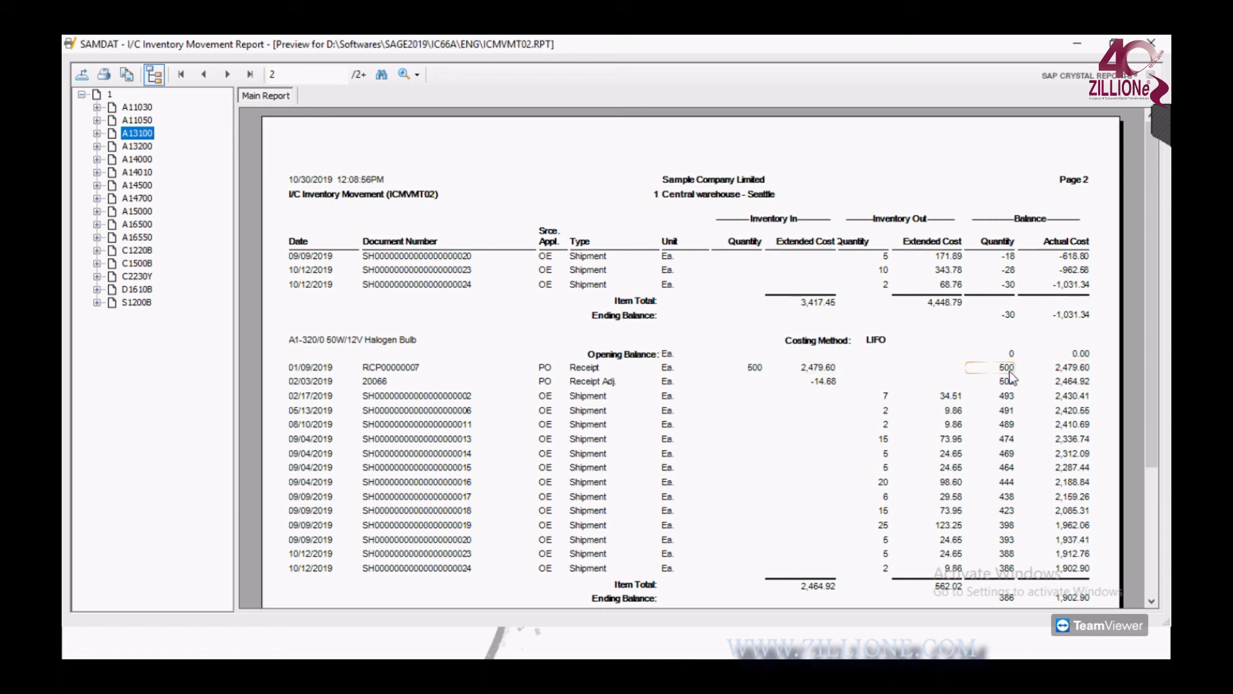
{"action": "scroll", "coordinate": [1082, 369], "scroll_direction": "down", "scroll_amount": 3}
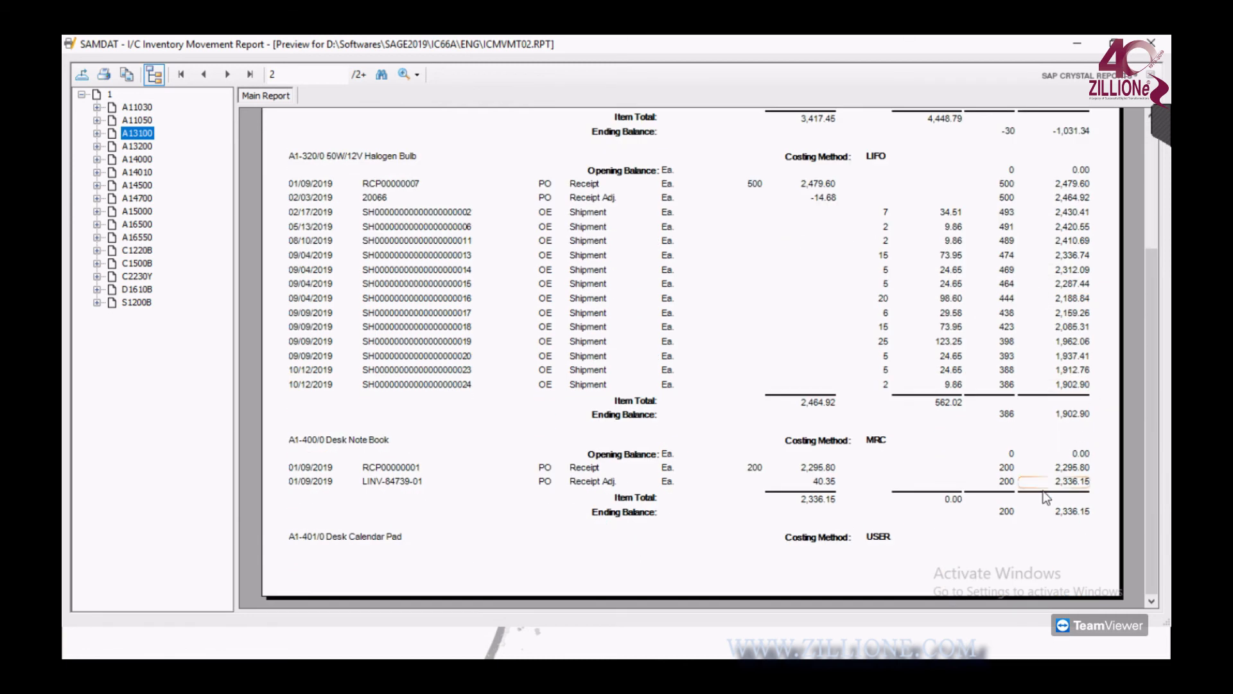
{"action": "left_click", "coordinate": [250, 74]}
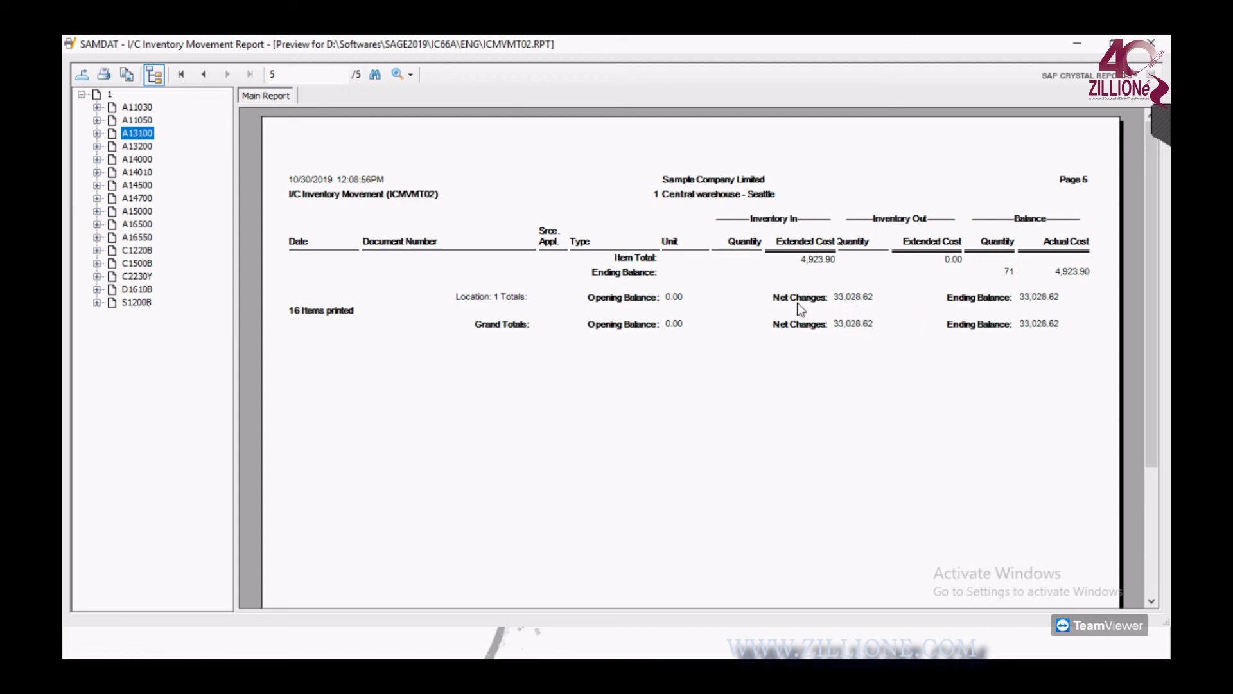
{"action": "left_click", "coordinate": [205, 75]}
{"action": "left_click", "coordinate": [1149, 43]}
Check the Inventory Movement form's sort options, close it, and review the Aged Inventory report's criteria before closing that form too
{"action": "left_click", "coordinate": [613, 361]}
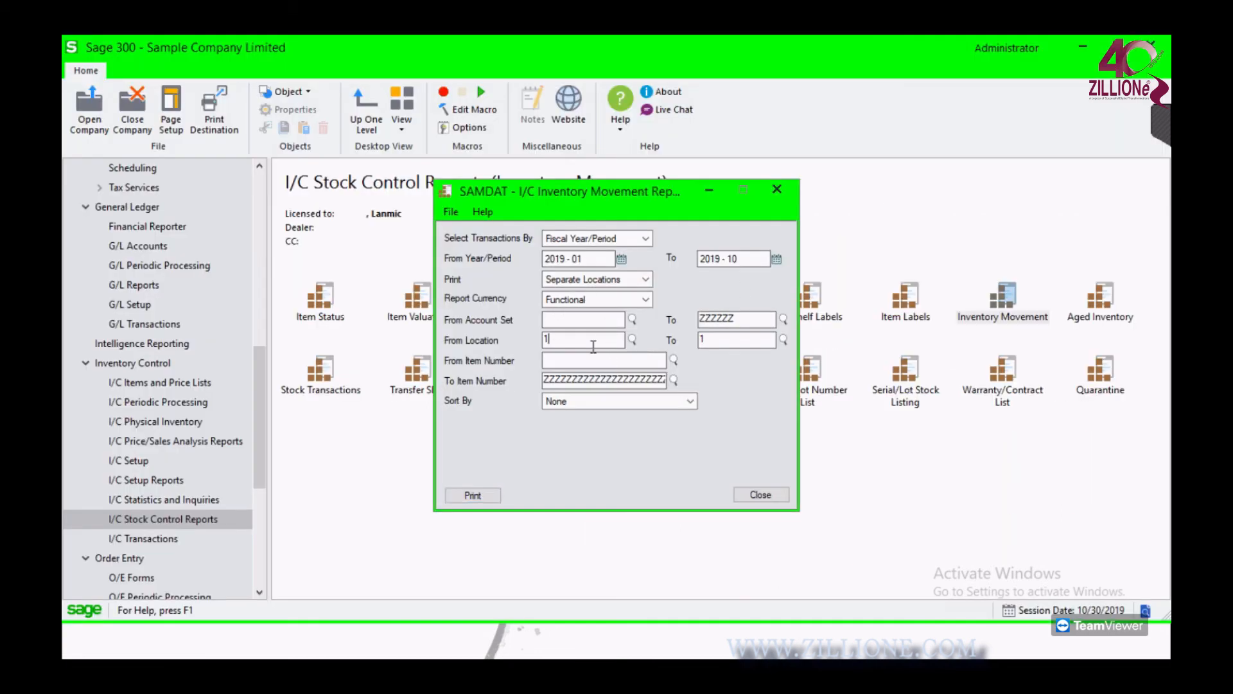
{"action": "left_click", "coordinate": [616, 402]}
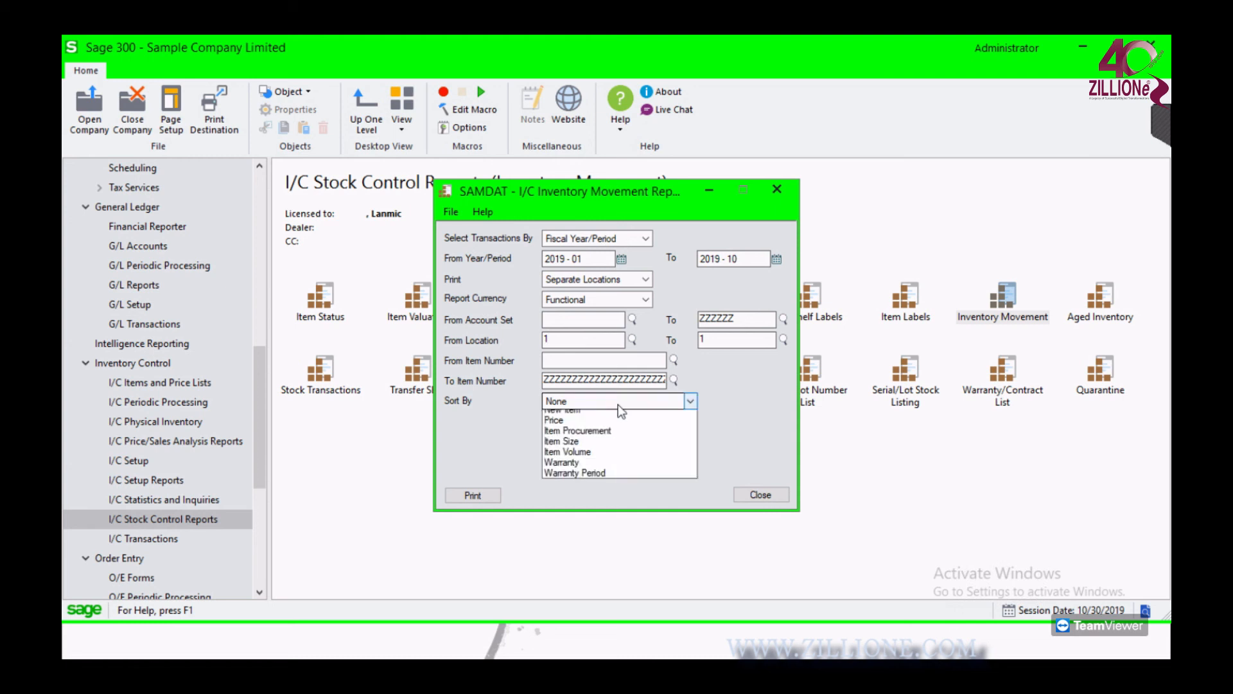
{"action": "left_click", "coordinate": [746, 432]}
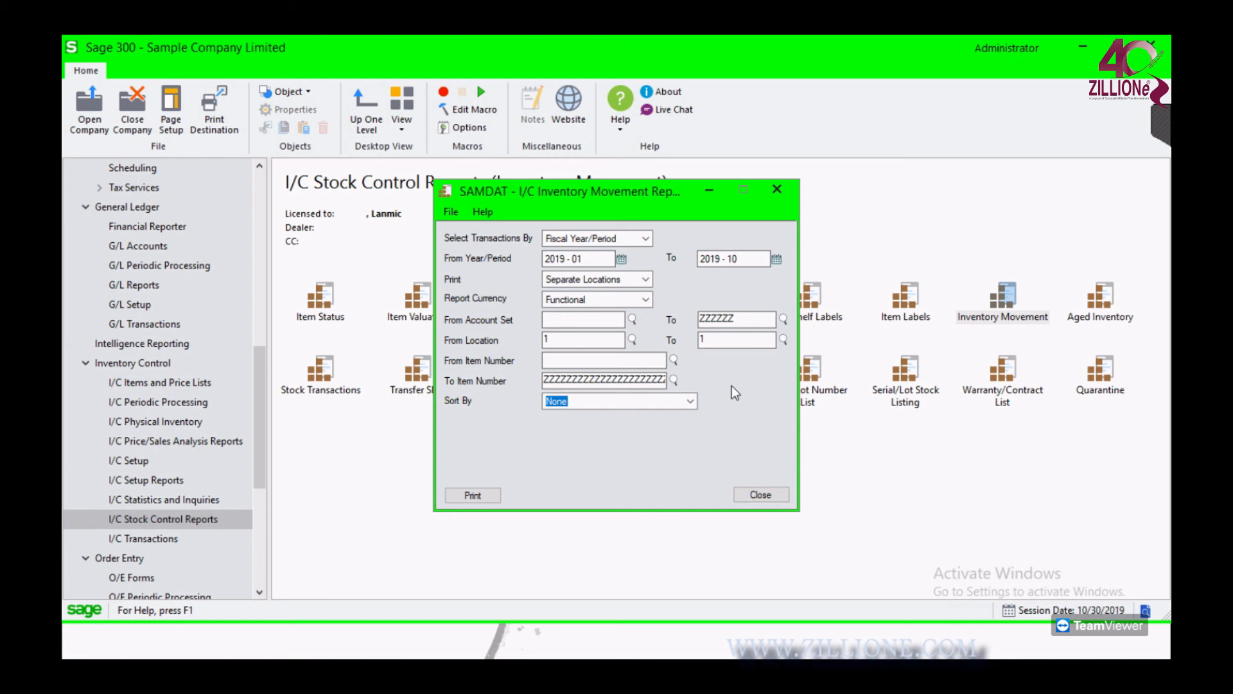
{"action": "left_click", "coordinate": [777, 189]}
{"action": "double_click", "coordinate": [1103, 298]}
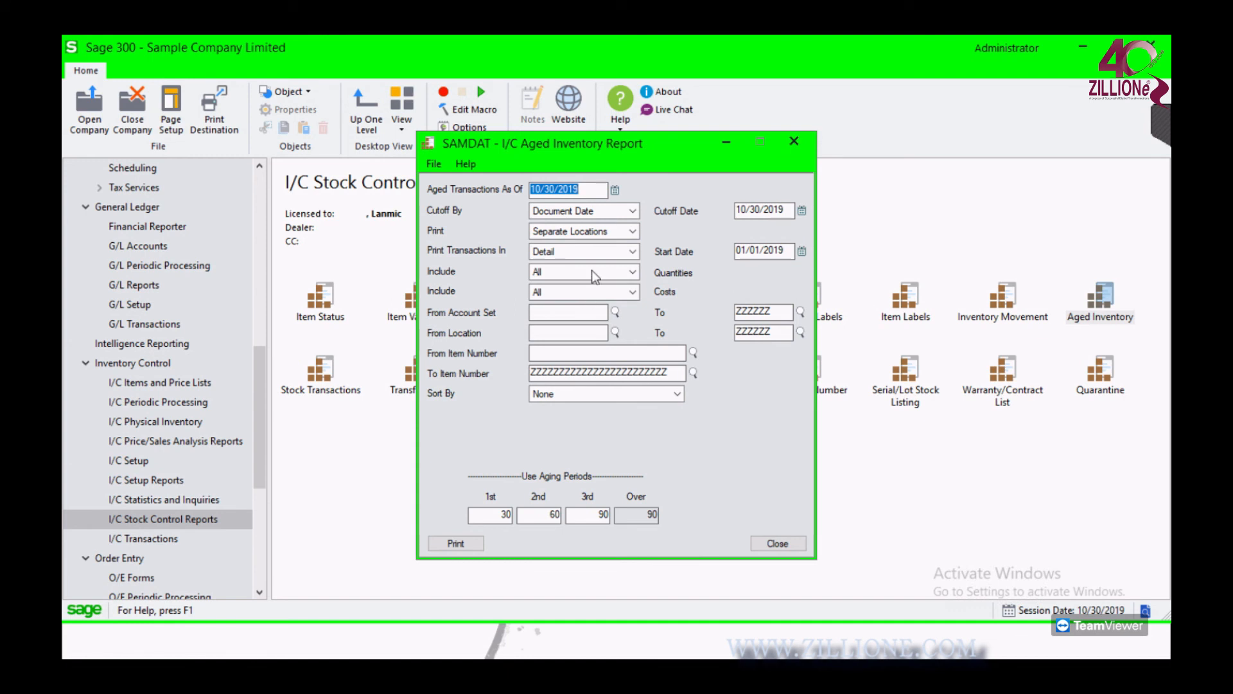
{"action": "left_click", "coordinate": [794, 142]}
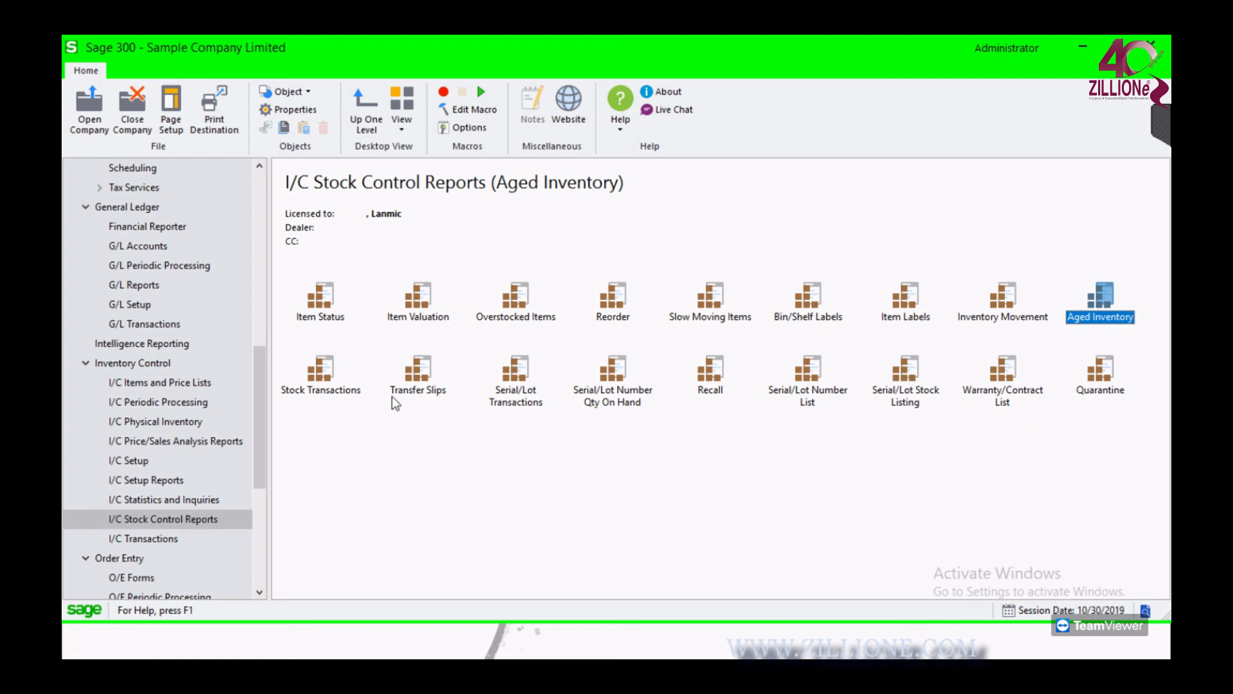
Look through the functions under I/C Transactions, I/C Setup Reports, I/C Setup, and I/C Items and Price Lists, ending at I/C Setup
{"action": "left_click", "coordinate": [166, 535]}
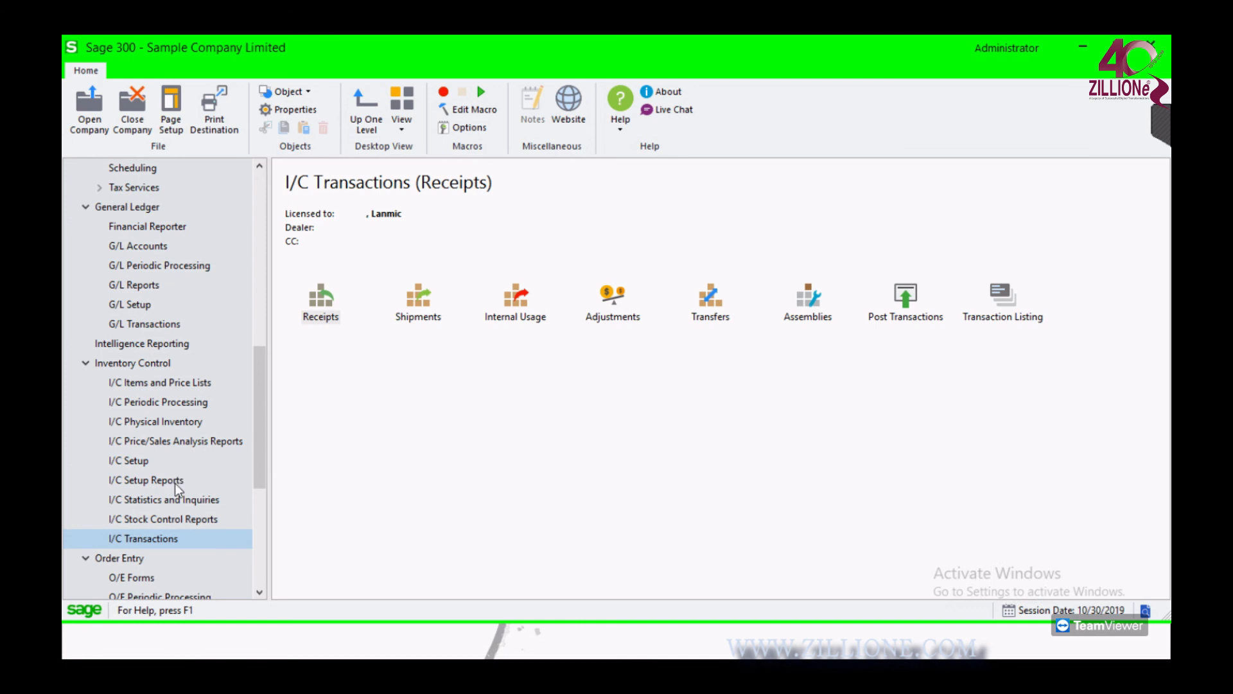
{"action": "left_click", "coordinate": [175, 483]}
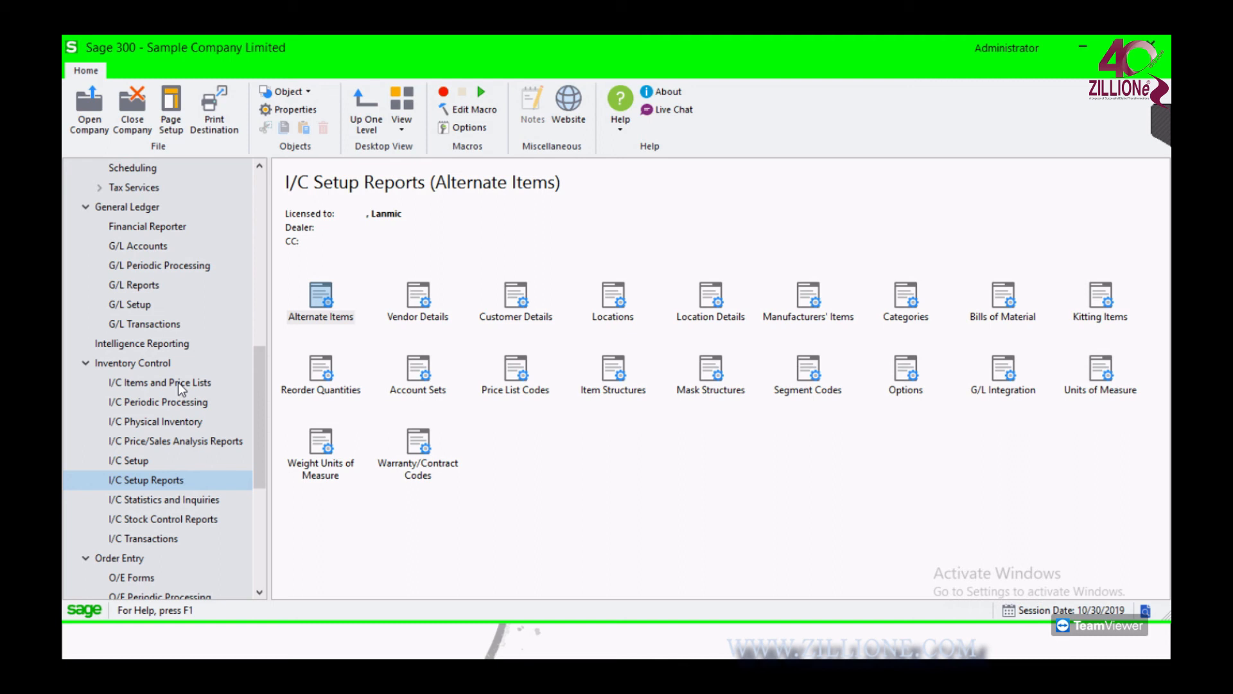
{"action": "left_click", "coordinate": [150, 463]}
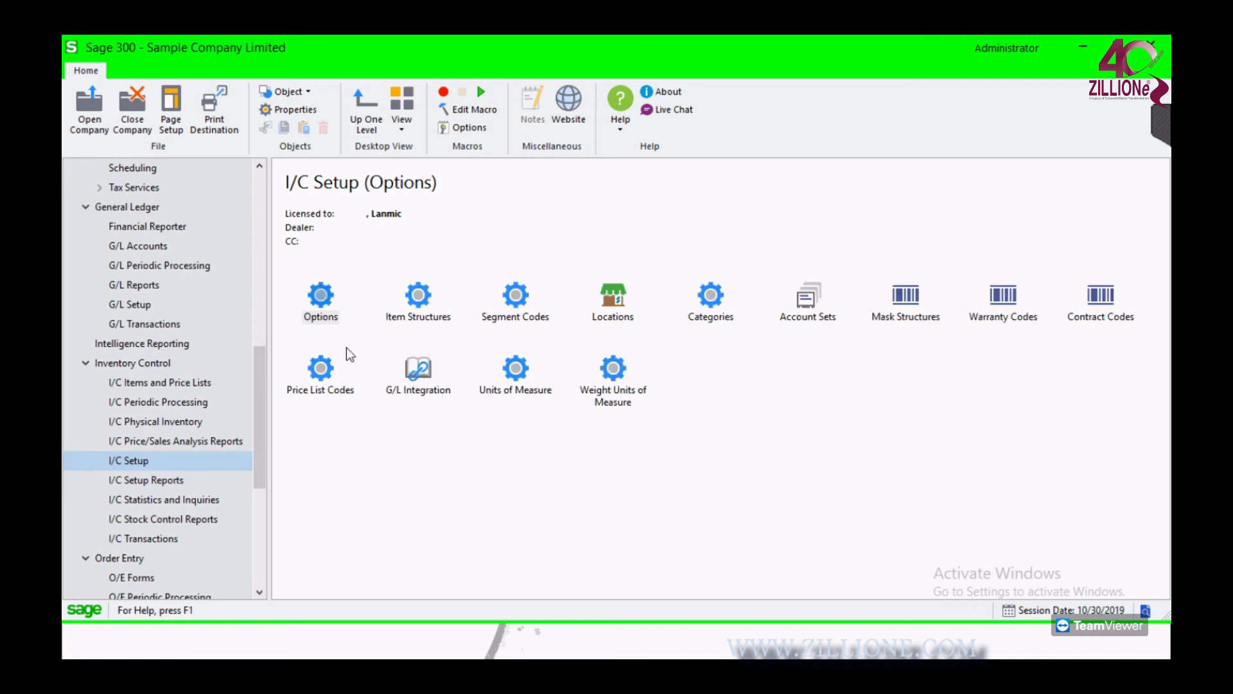
{"action": "left_click", "coordinate": [178, 386]}
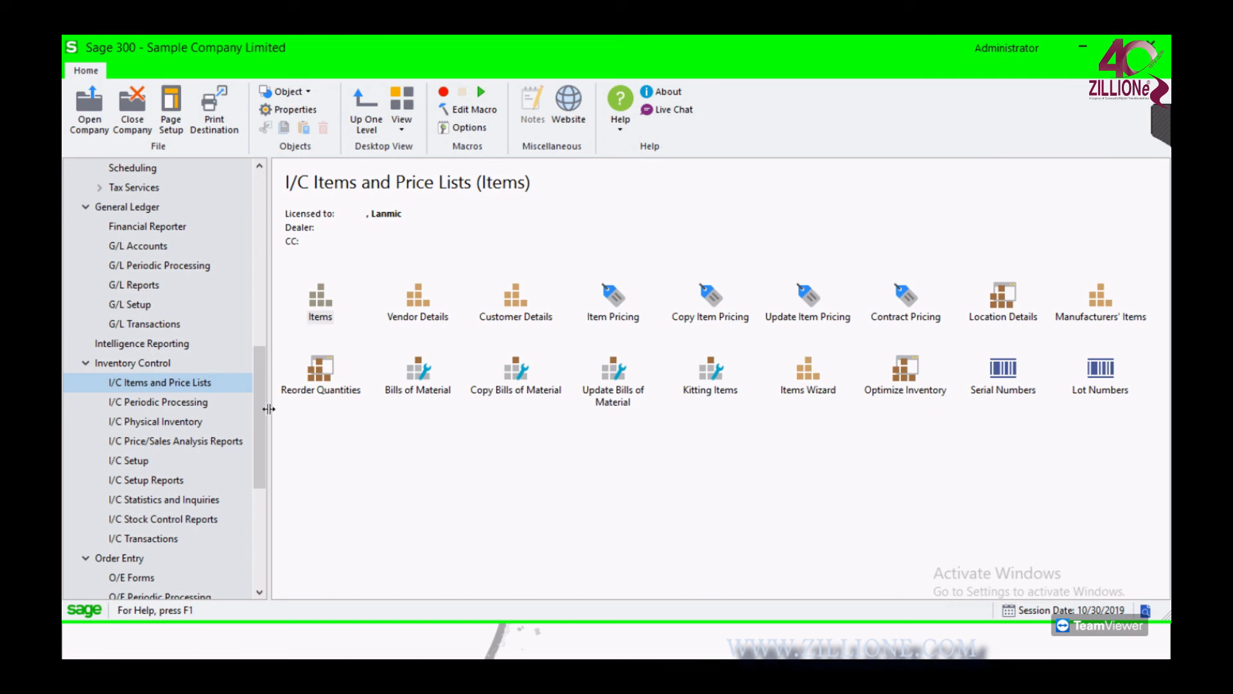
{"action": "left_click", "coordinate": [138, 459]}
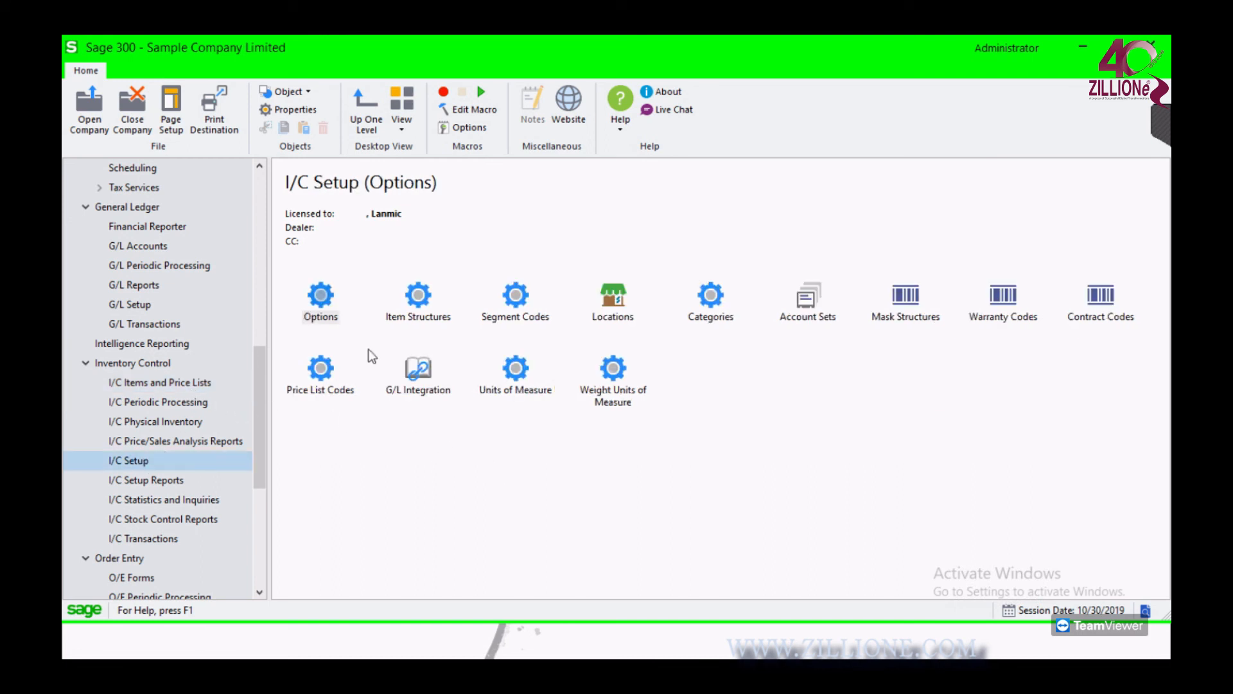